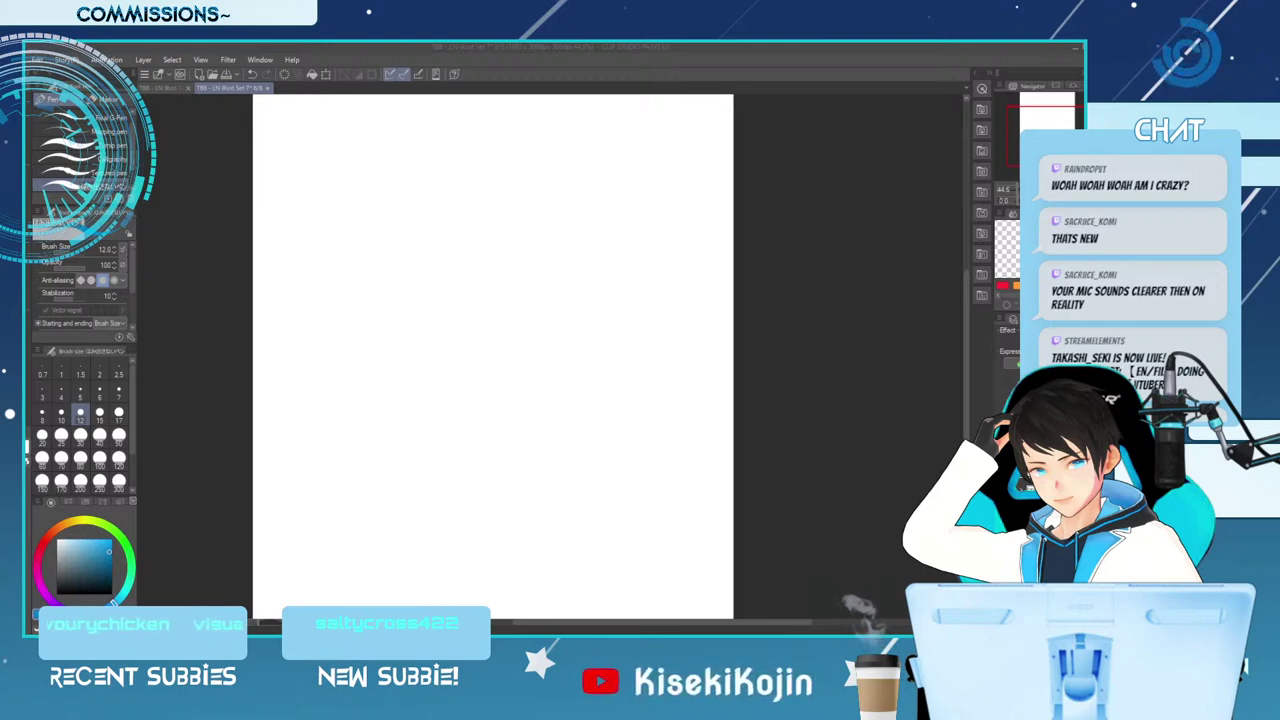
Sketch a rough oval for a head in the upper middle of the canvas with a size 12 blue pen
{"action": "left_click_drag", "start_coordinate": [462, 182], "coordinate": [453, 284]}
{"action": "mouse_move", "coordinate": [455, 185]}
{"action": "left_mouse_down"}
{"action": "mouse_move", "coordinate": [438, 295]}
{"action": "mouse_move", "coordinate": [495, 320]}
{"action": "mouse_move", "coordinate": [545, 180]}
{"action": "mouse_move", "coordinate": [519, 178]}
{"action": "left_mouse_up"}
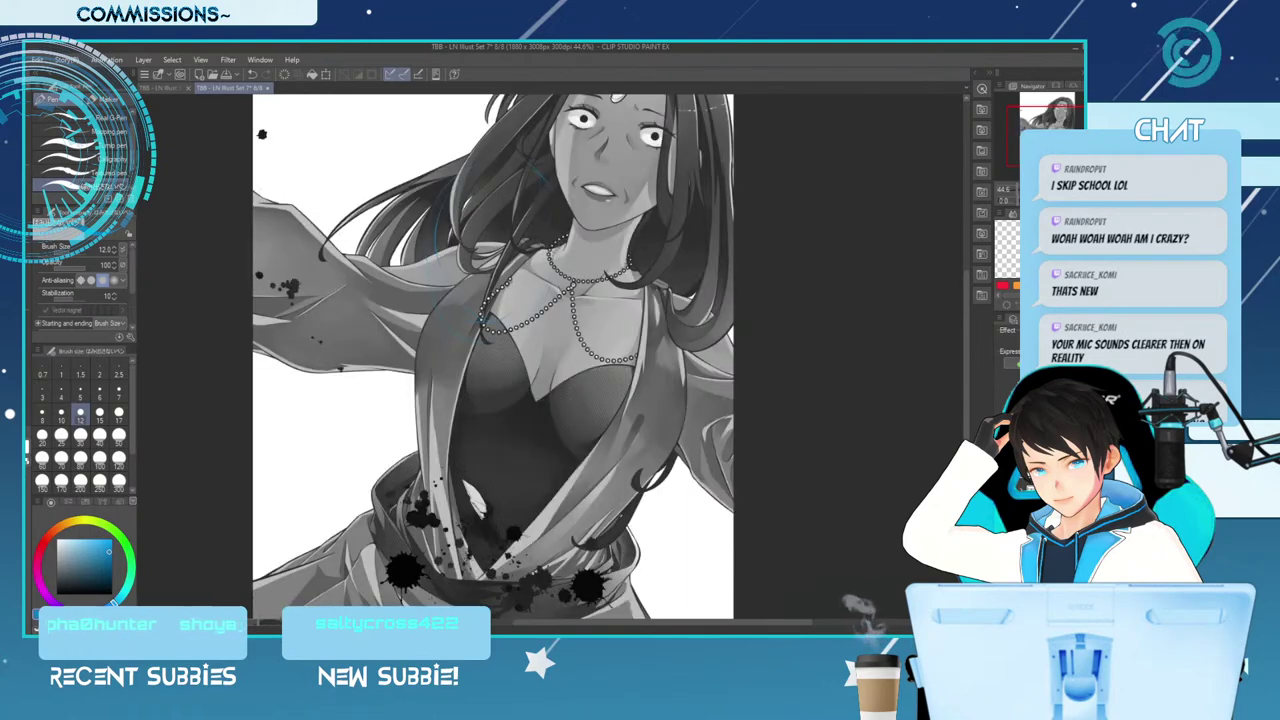
Examine the grayscale woman illustration from head to waist at several zoom levels against the oval head sketch
{"action": "key", "text": "ctrl+minus"}
{"action": "key", "text": "ctrl+minus"}
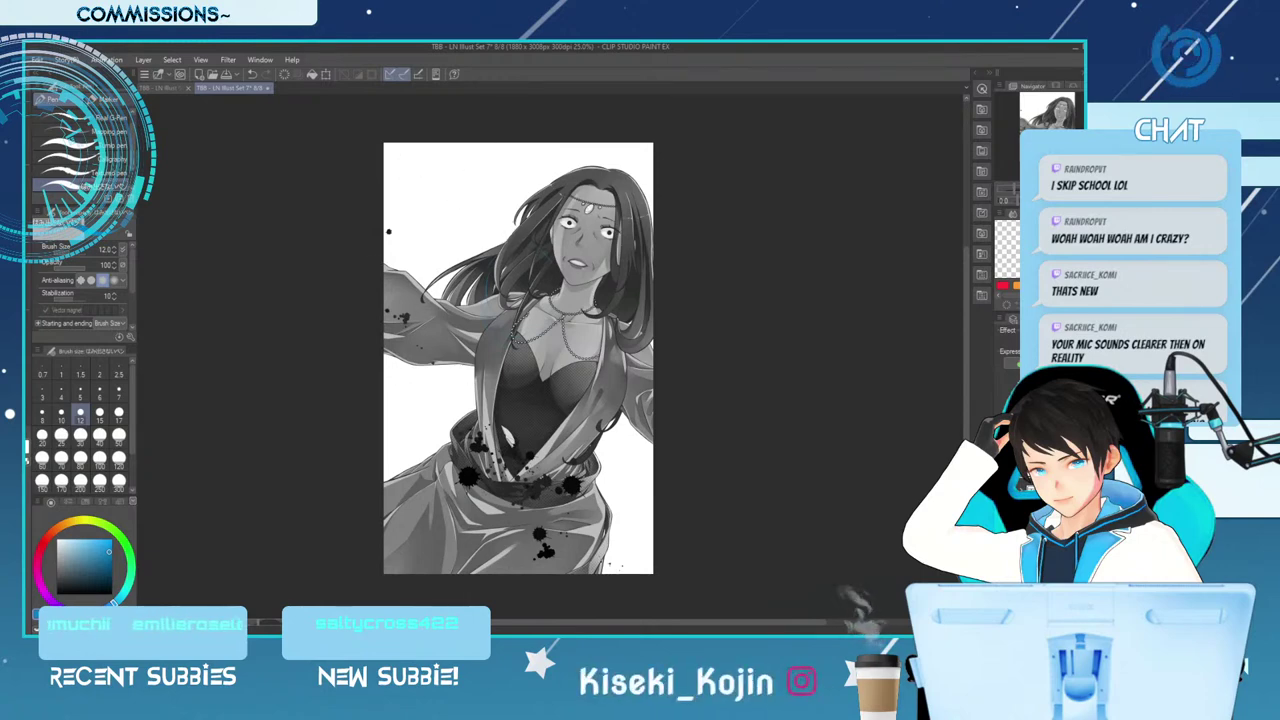
{"action": "key", "text": "ctrl+plus"}
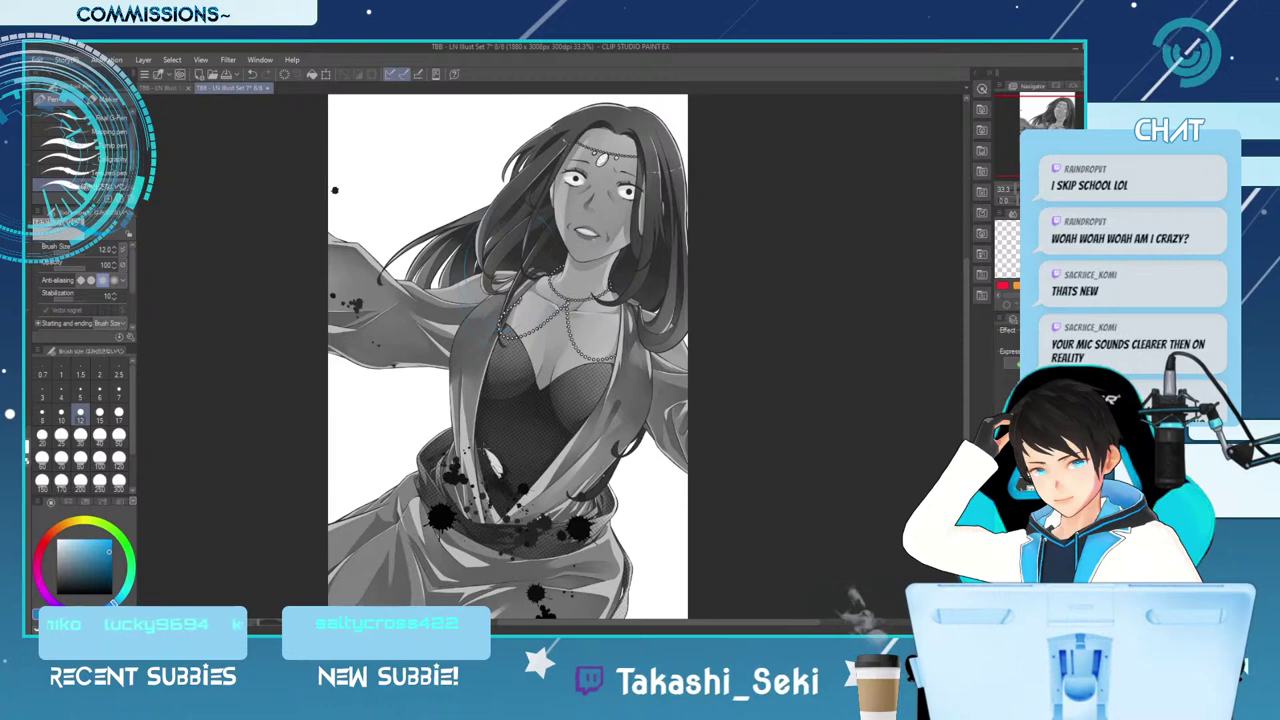
{"action": "scroll", "coordinate": [508, 357], "scroll_direction": "down", "scroll_amount": 3}
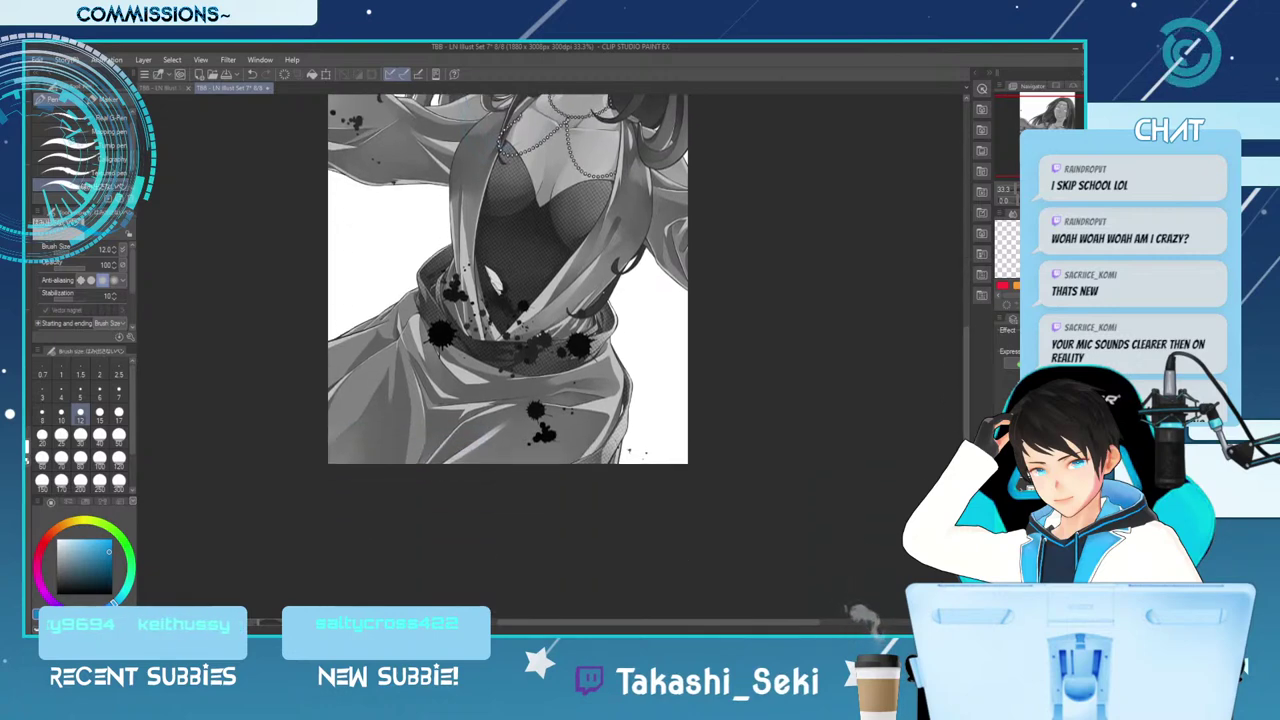
{"action": "key", "text": "ctrl+plus"}
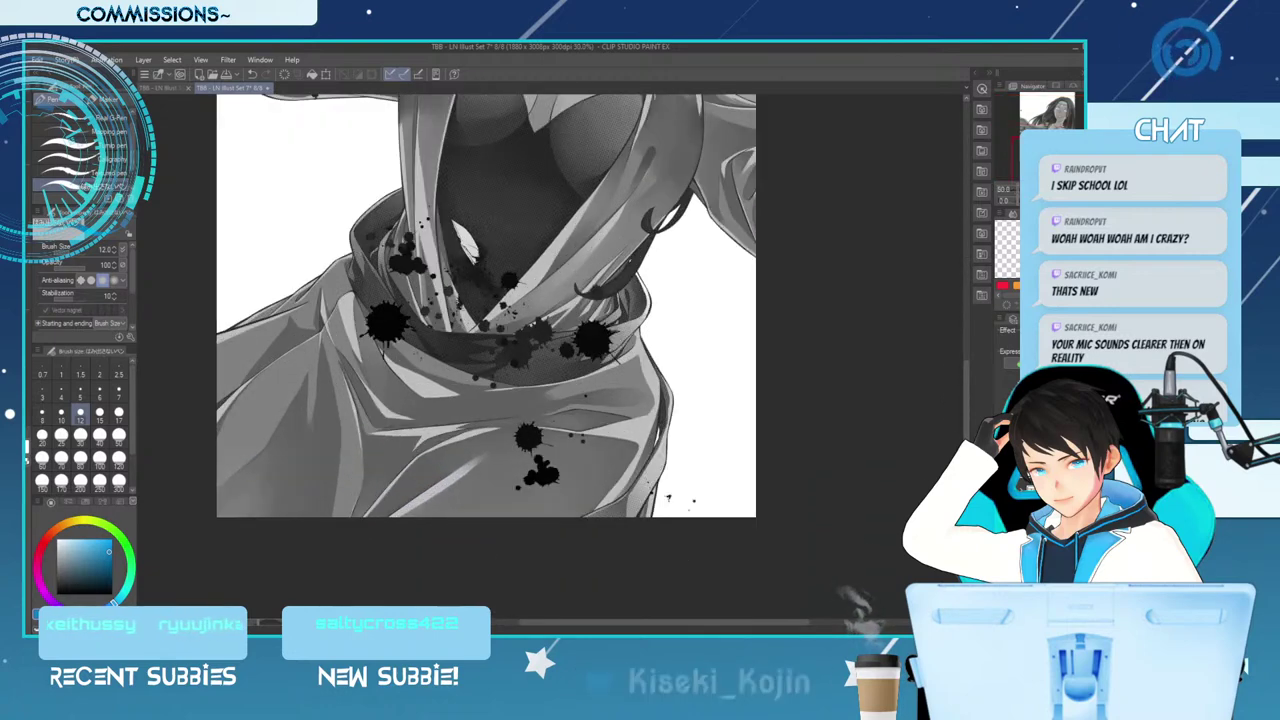
{"action": "scroll", "coordinate": [486, 305], "scroll_direction": "up", "scroll_amount": 5}
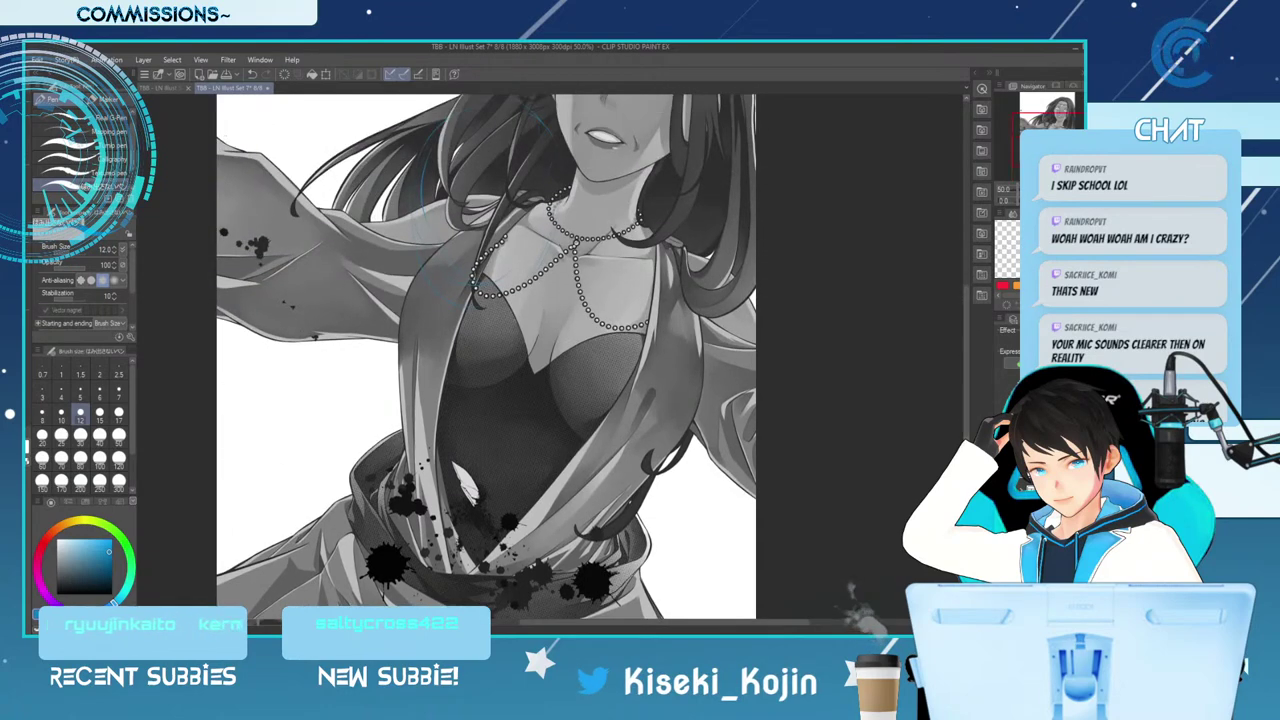
{"action": "key", "text": "ctrl+minus"}
{"action": "scroll", "coordinate": [508, 357], "scroll_direction": "up", "scroll_amount": 1}
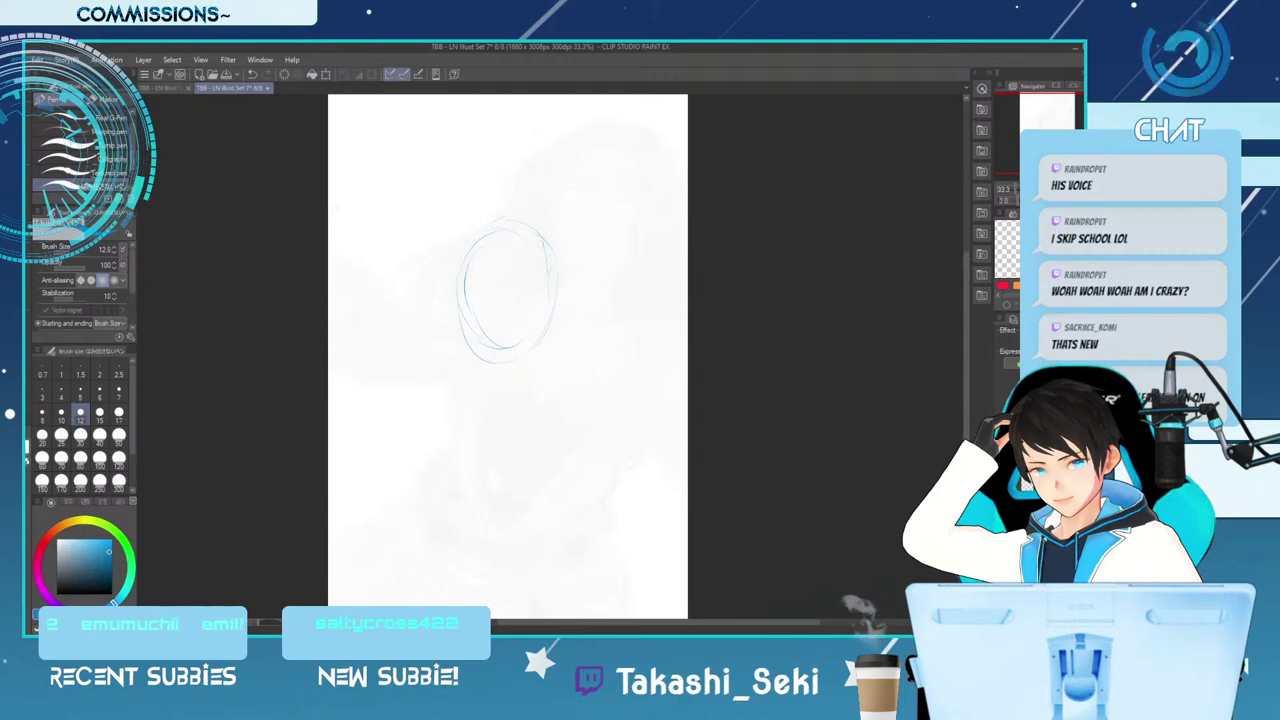
{"action": "scroll", "coordinate": [957, 287], "scroll_direction": "up", "scroll_amount": 2}
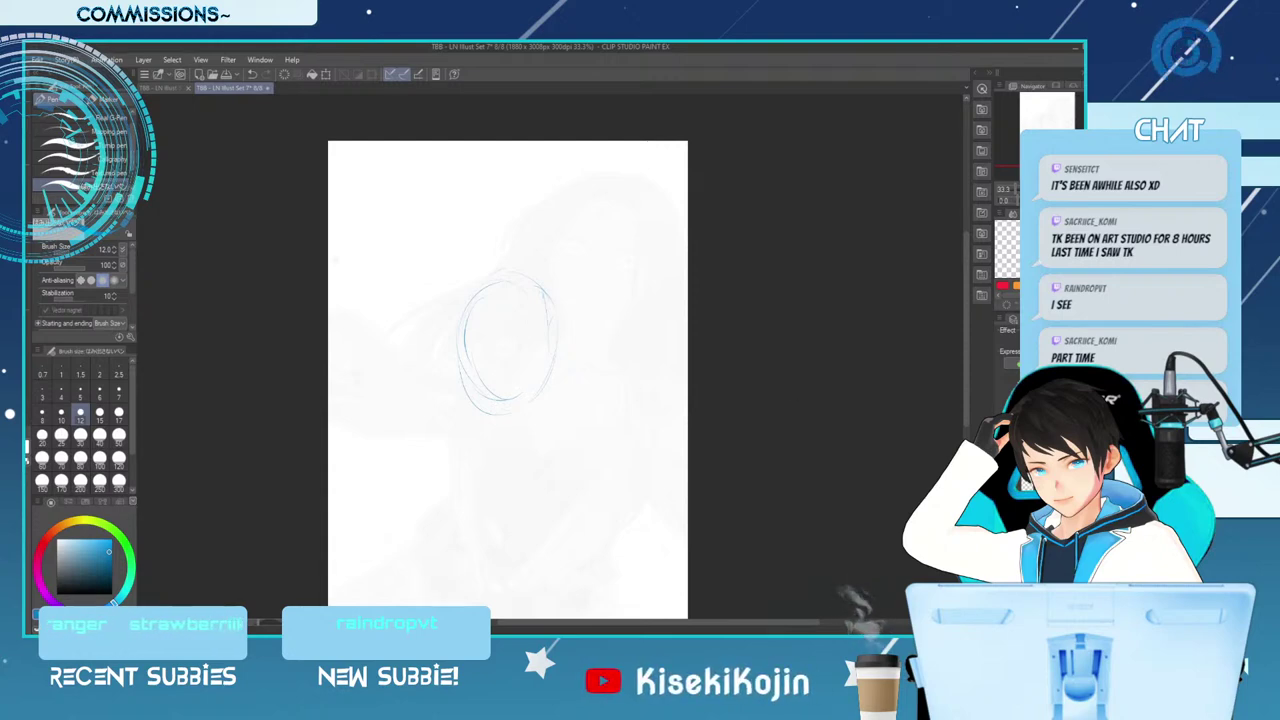
Undo and restore the latest head sketch strokes over the grayscale figure
{"action": "key", "text": "ctrl+z"}
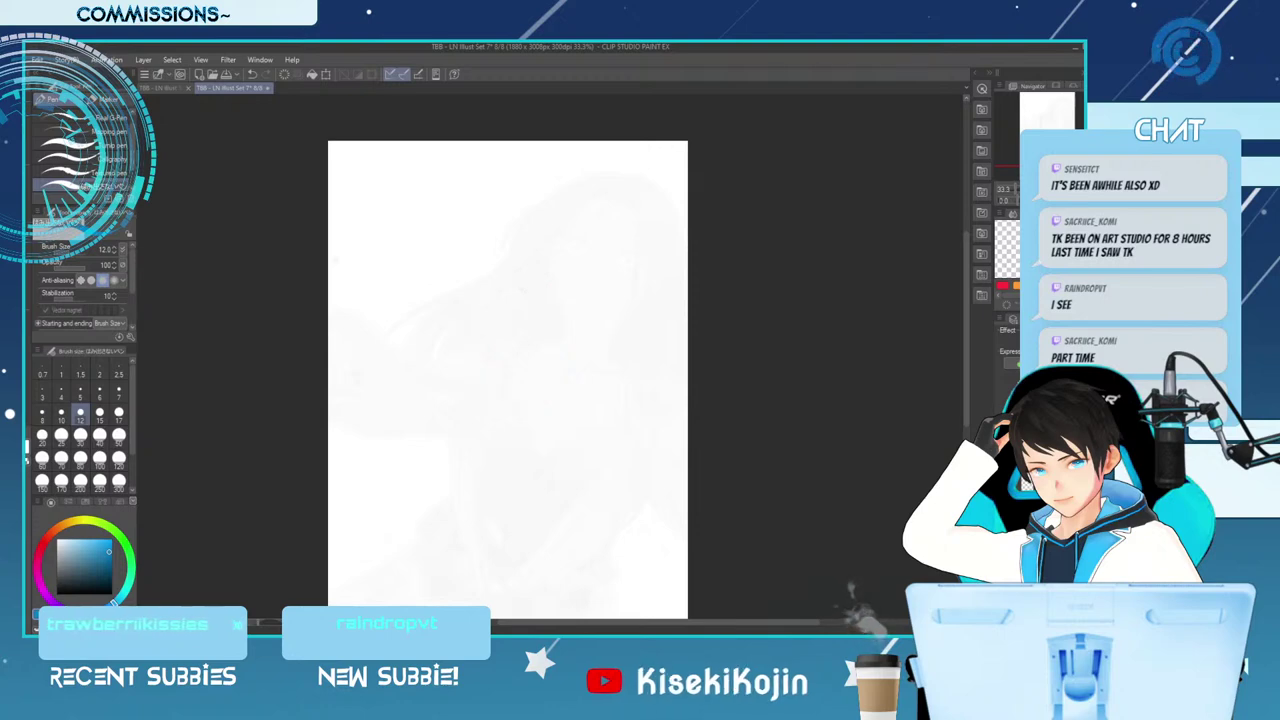
{"action": "key", "text": "ctrl+z"}
{"action": "key", "text": "ctrl+z"}
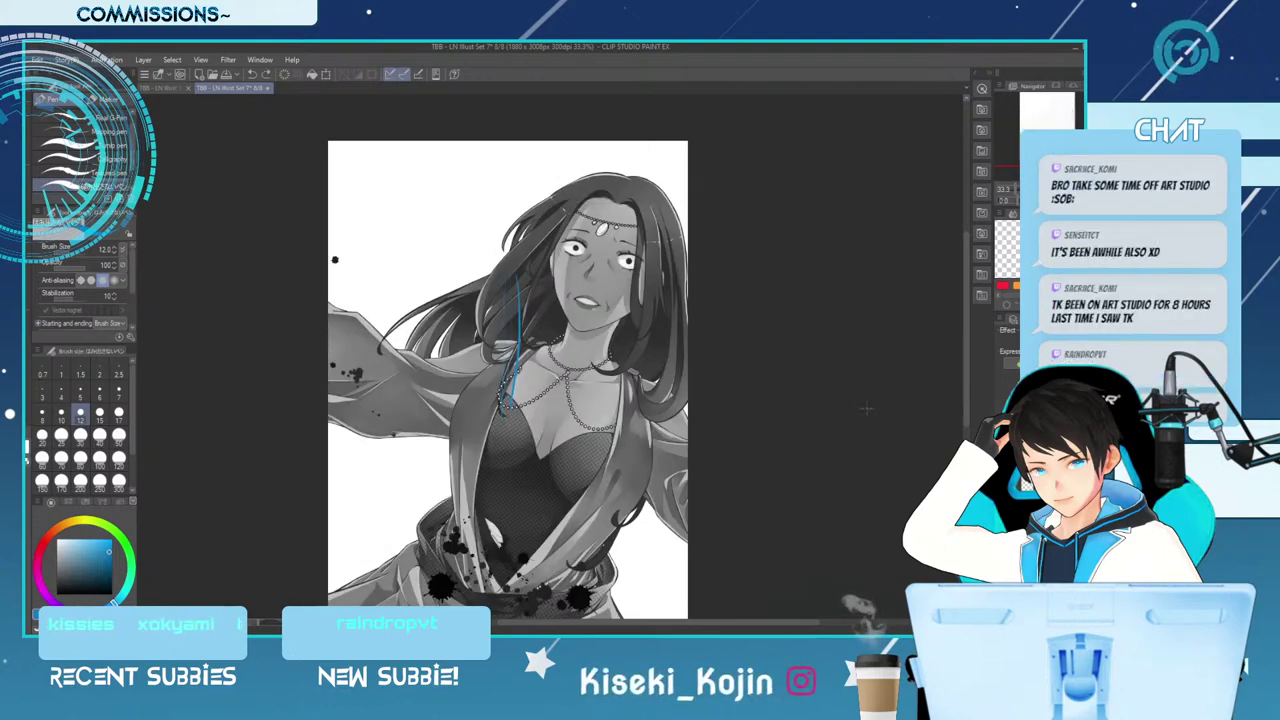
{"action": "key", "text": "ctrl+y"}
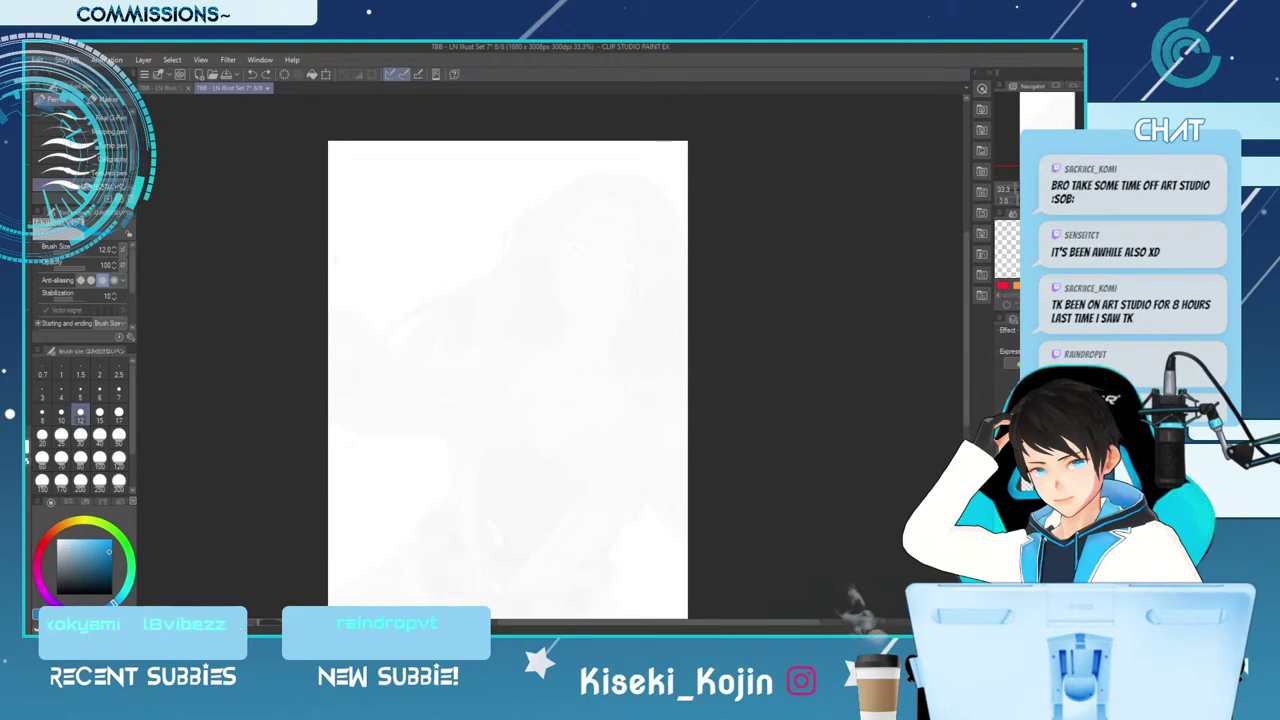
{"action": "mouse_move", "coordinate": [520, 280]}
{"action": "left_mouse_down"}
{"action": "mouse_move", "coordinate": [465, 330]}
{"action": "mouse_move", "coordinate": [545, 300]}
{"action": "left_mouse_up"}
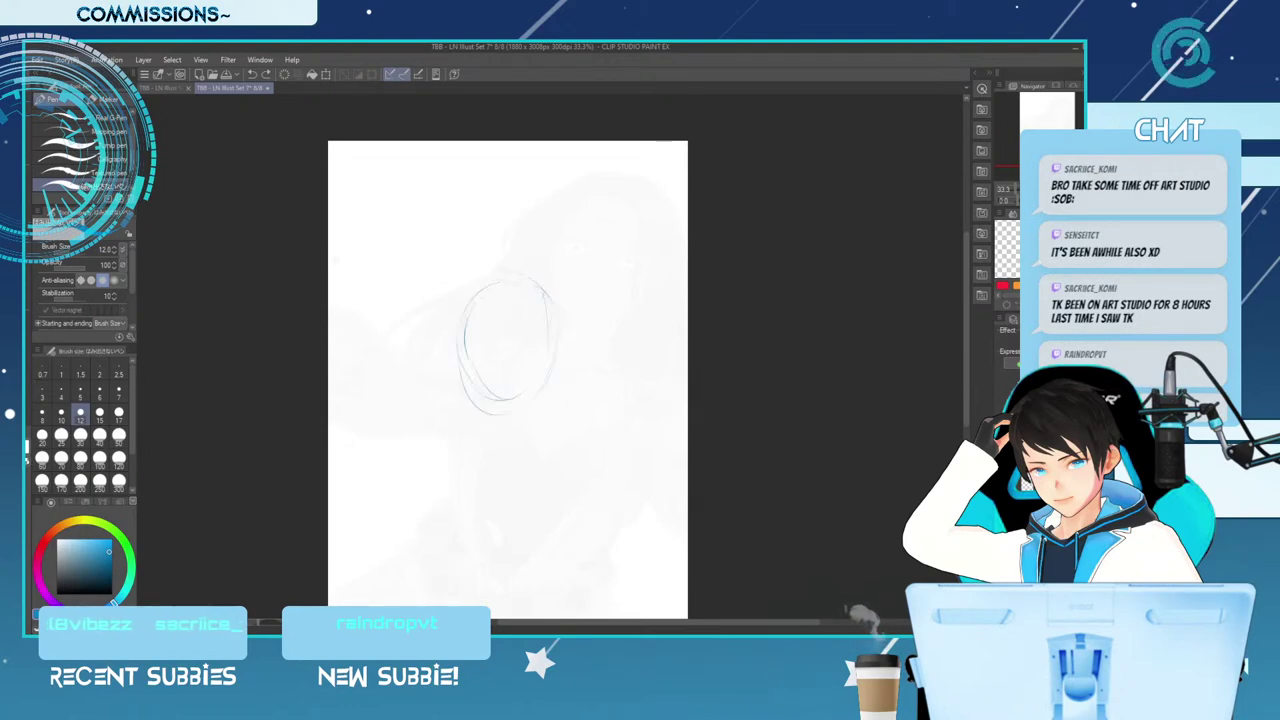
{"action": "key", "text": "ctrl+z"}
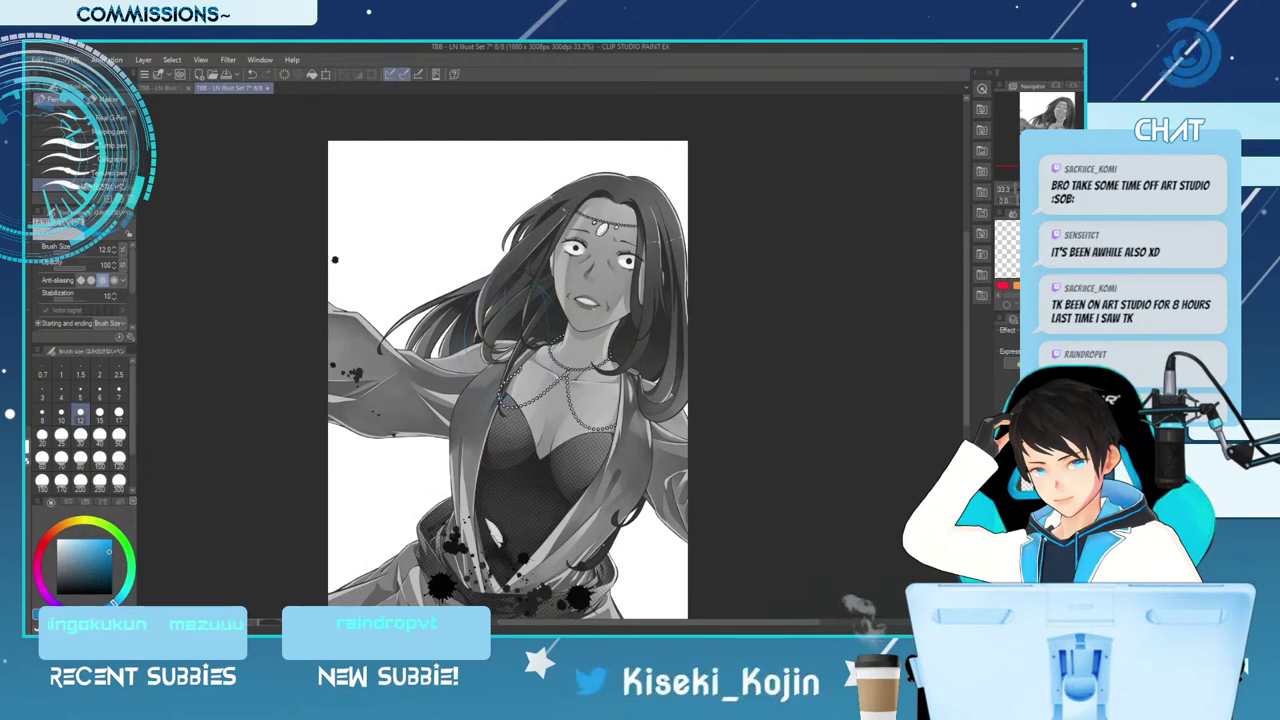
Fade the underlying figure to light gray and sketch a vertical centre line and curved facial guidelines in the head oval
{"action": "key", "text": "ctrl+y"}
{"action": "key", "text": "ctrl+z"}
{"action": "key", "text": "ctrl+y"}
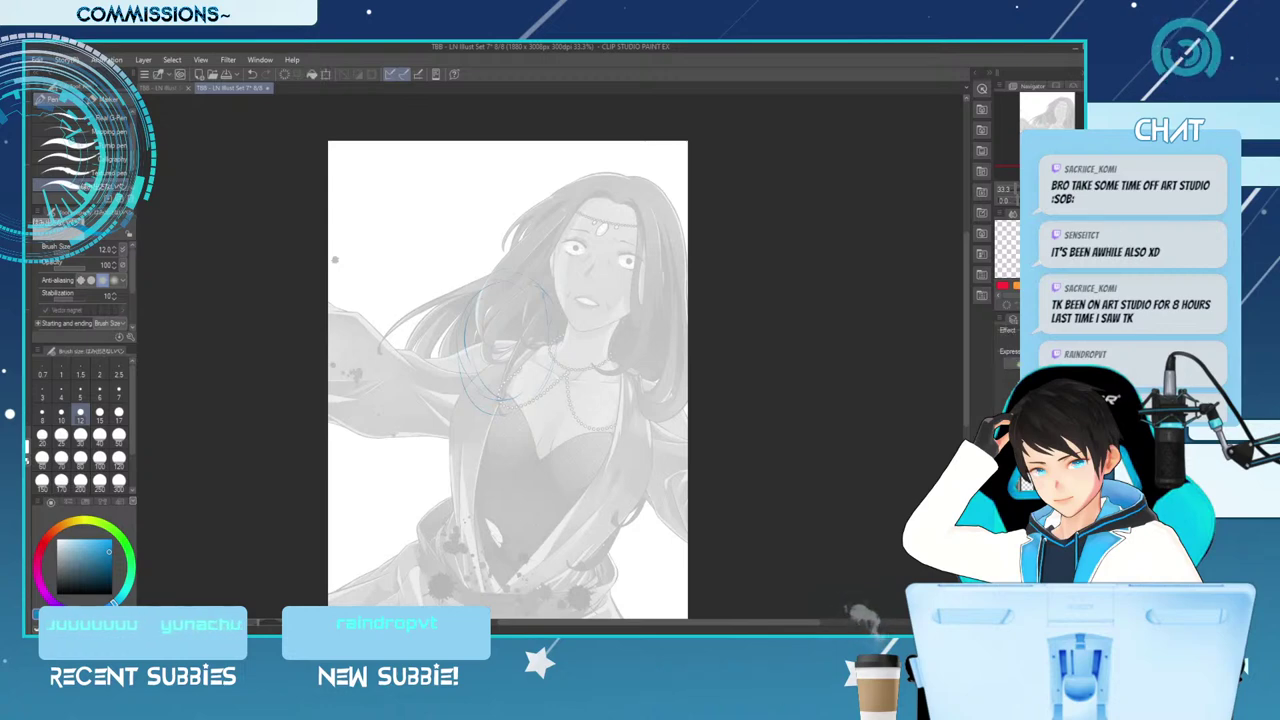
{"action": "key", "text": "ctrl+z"}
{"action": "key", "text": "ctrl+y"}
{"action": "key", "text": "ctrl+z"}
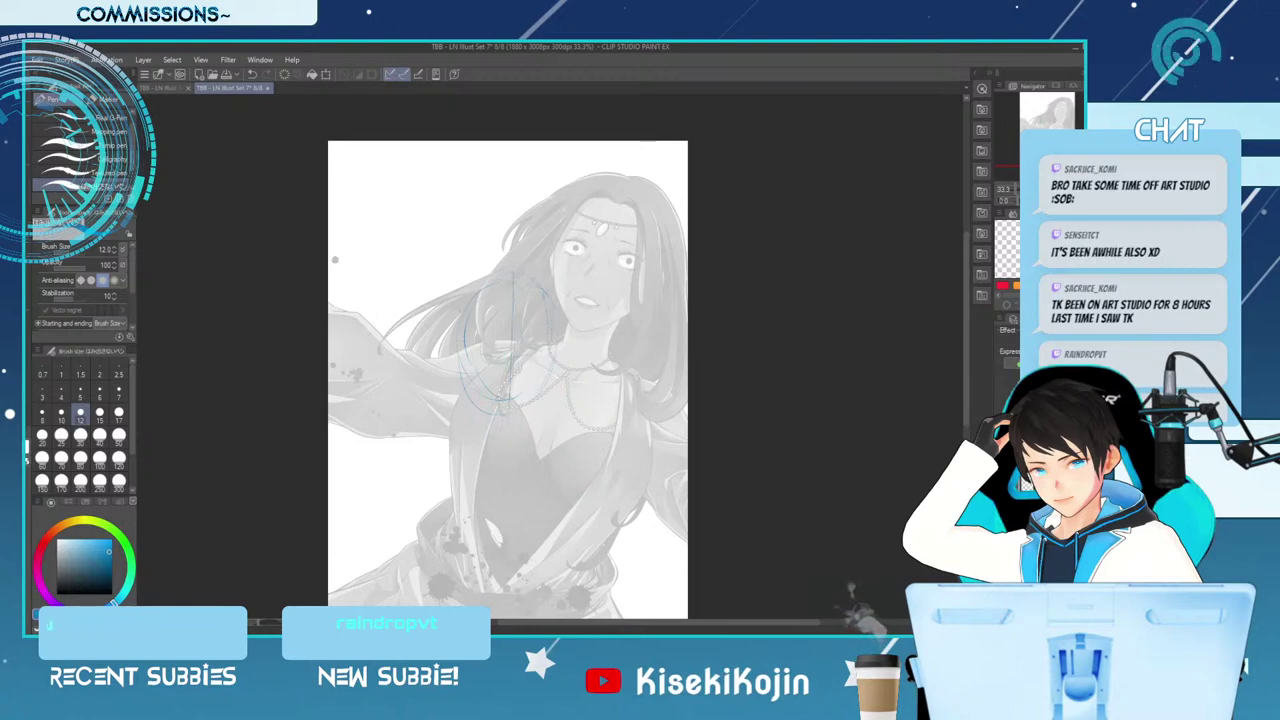
{"action": "key", "text": "ctrl+y"}
{"action": "key", "text": "ctrl+z"}
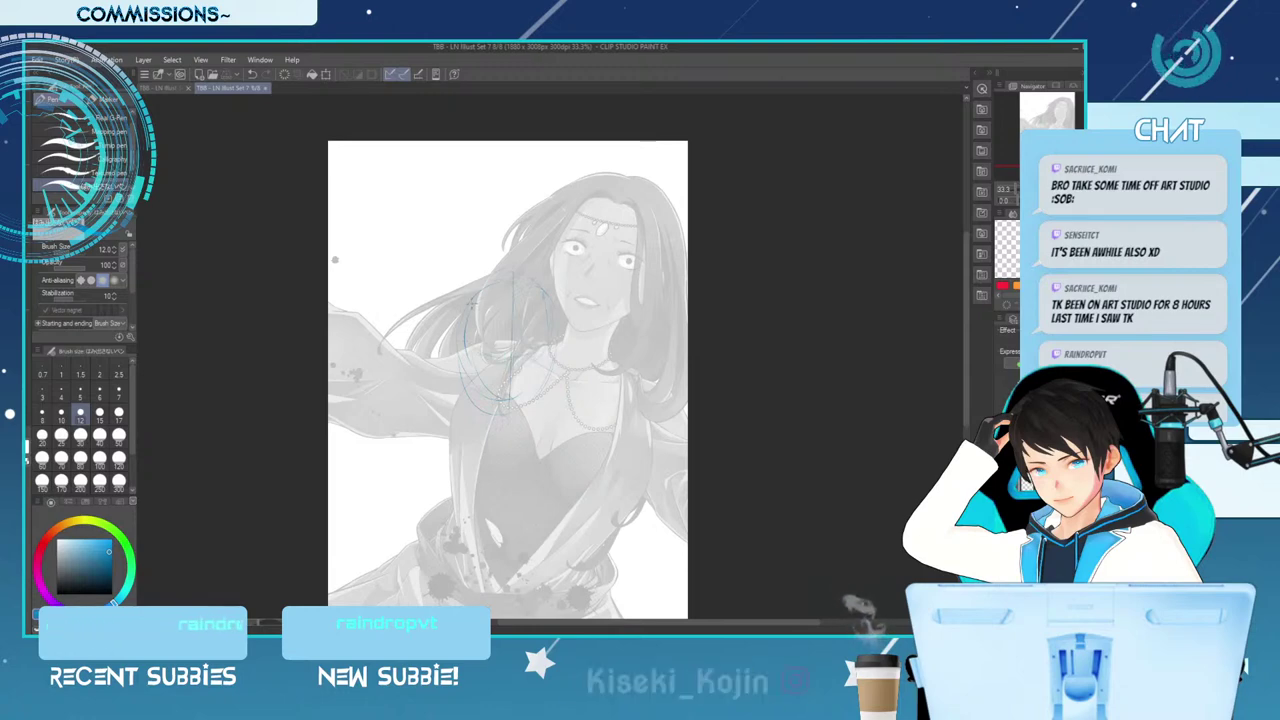
{"action": "key", "text": "ctrl+y"}
{"action": "key", "text": "ctrl+z"}
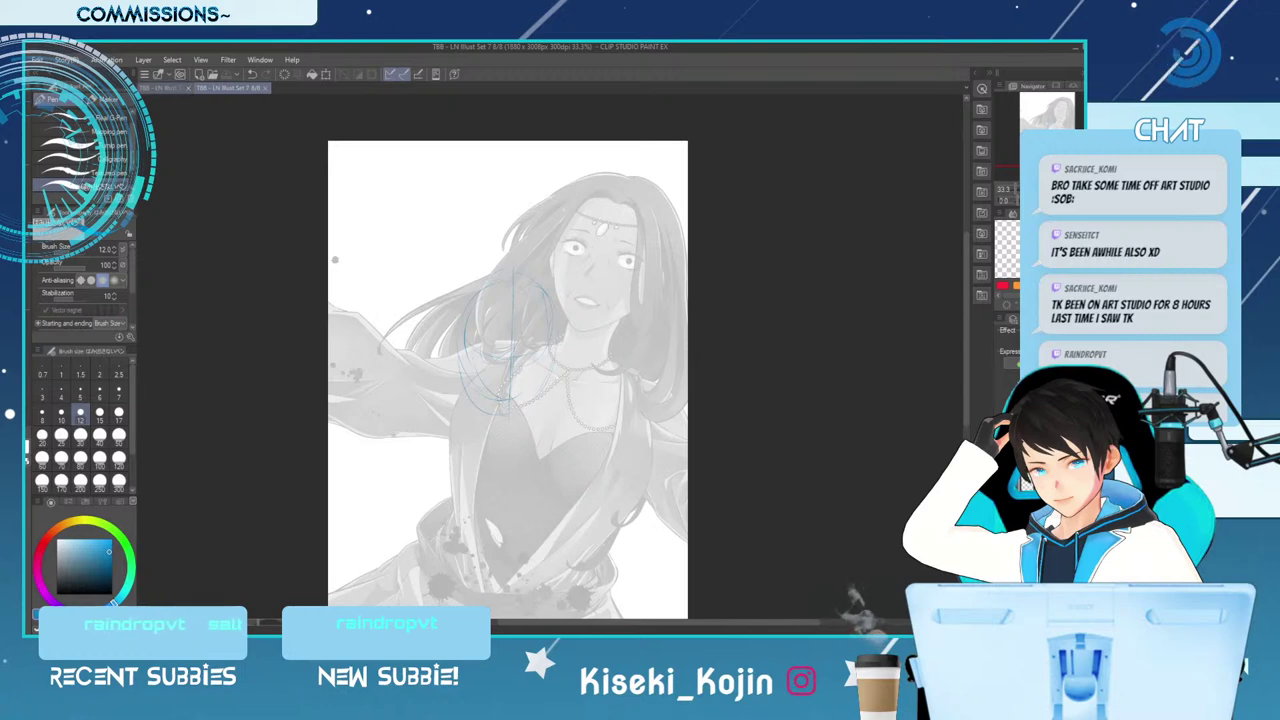
Open page 1 of the illustration set, examine its artwork, and close it again
{"action": "left_click", "coordinate": [165, 87]}
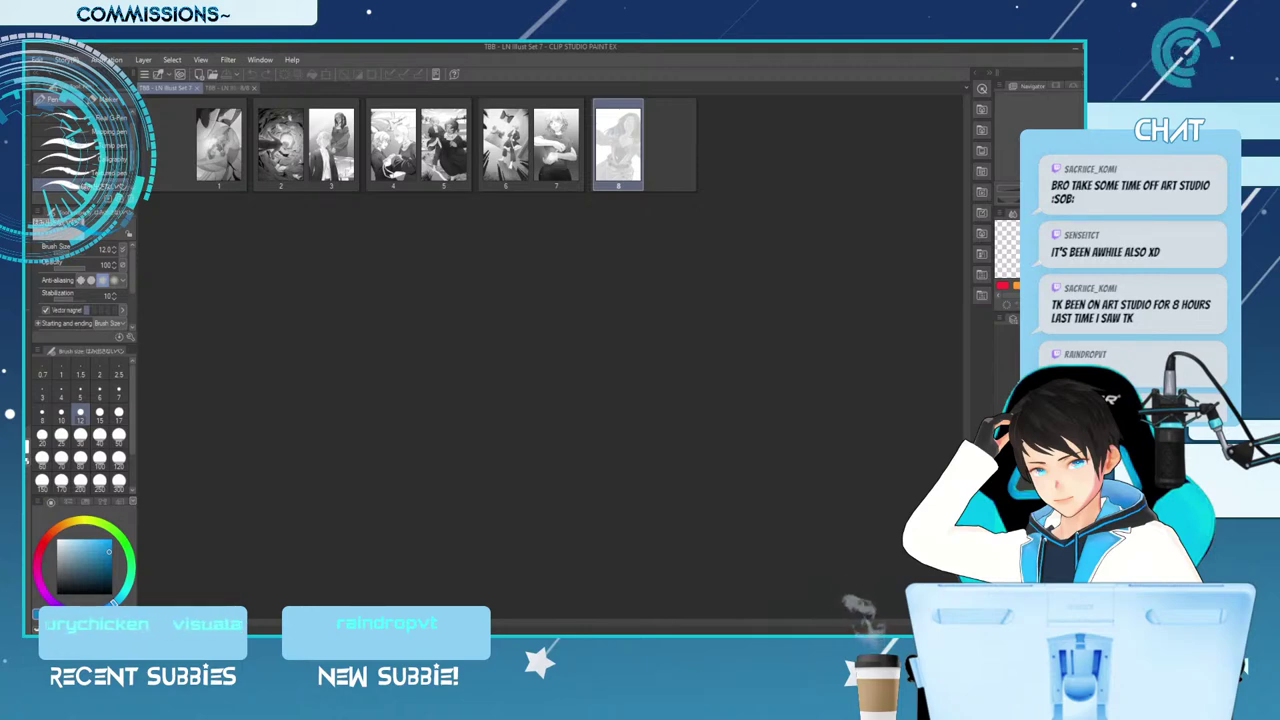
{"action": "left_click", "coordinate": [218, 145]}
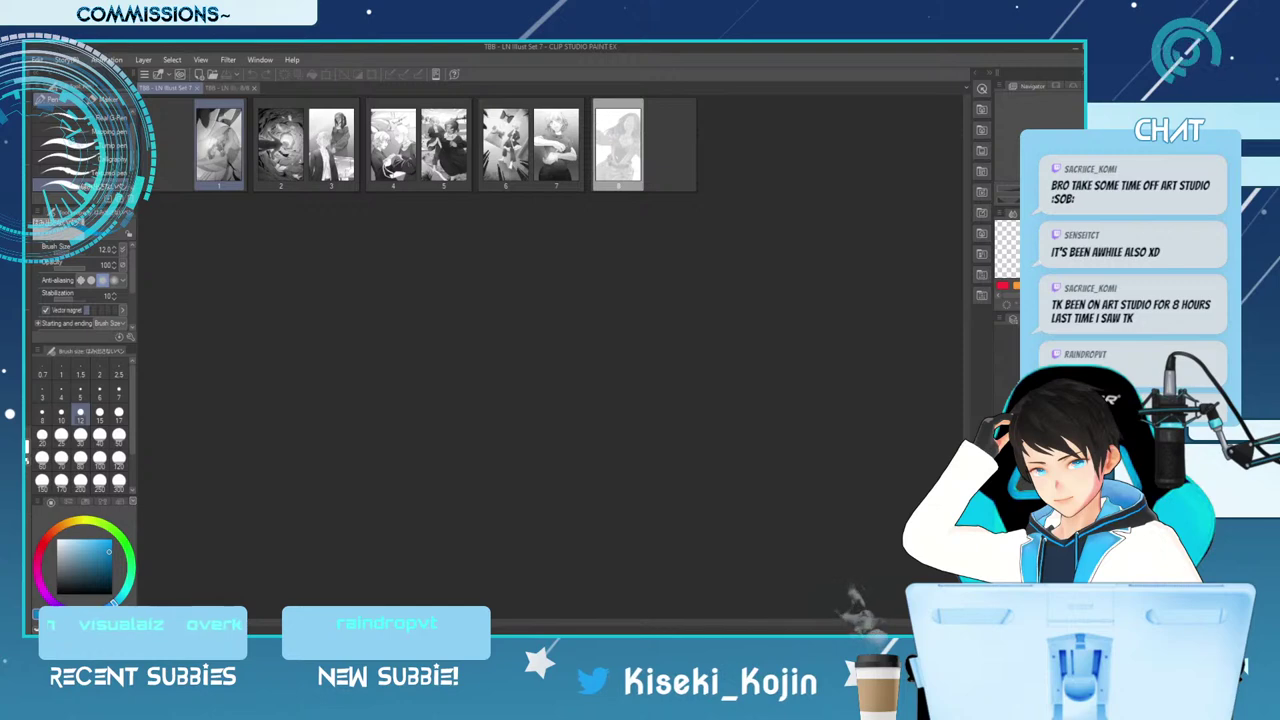
{"action": "double_click", "coordinate": [218, 145]}
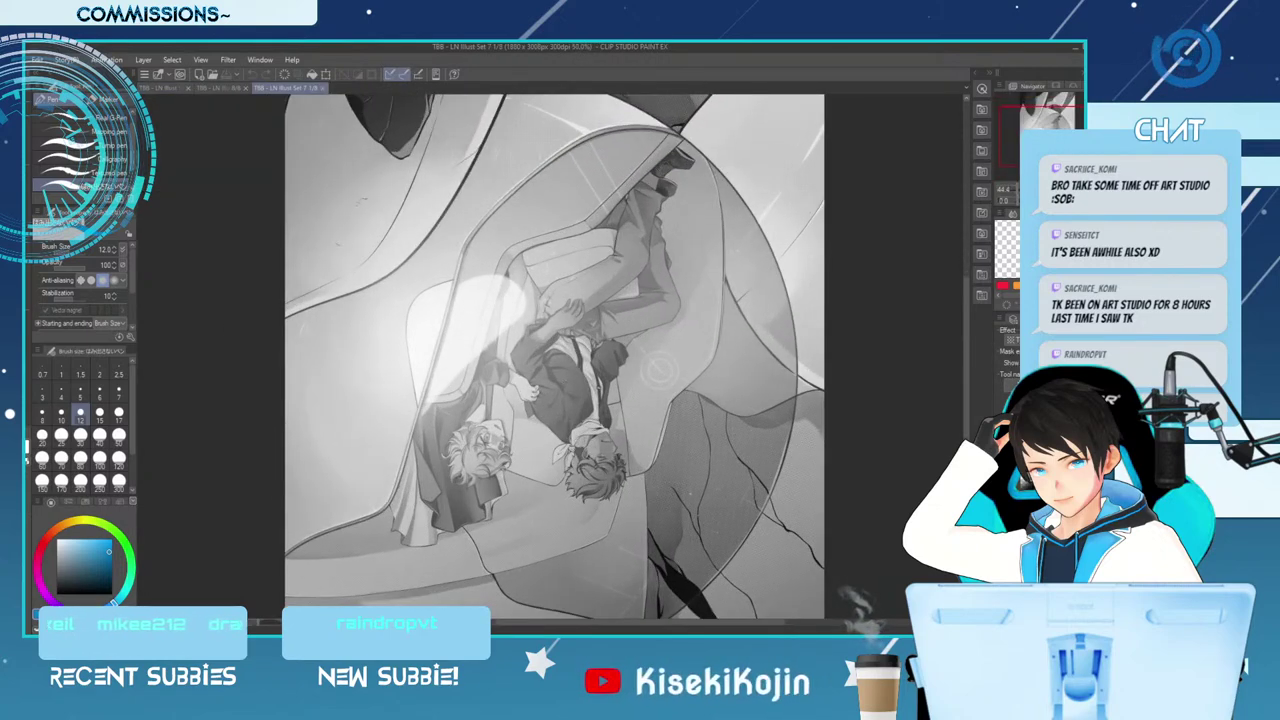
{"action": "scroll", "coordinate": [632, 372], "scroll_direction": "up", "scroll_amount": 1}
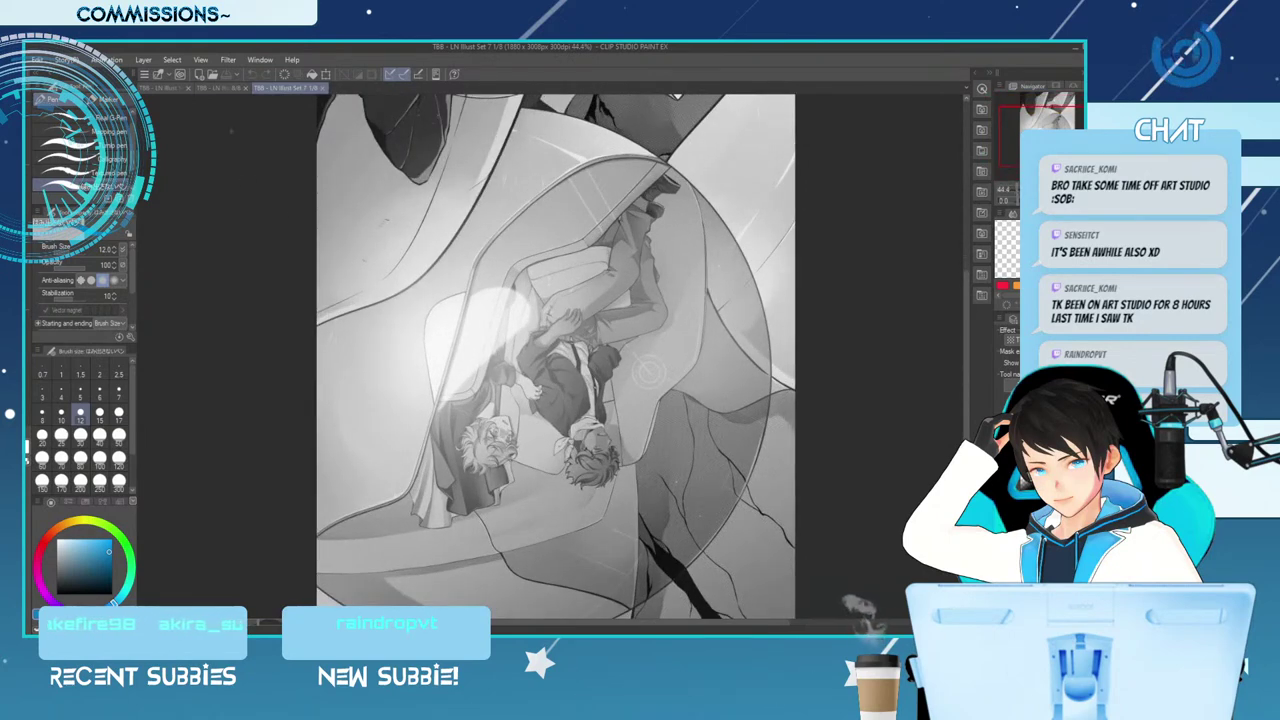
{"action": "left_click", "coordinate": [317, 88]}
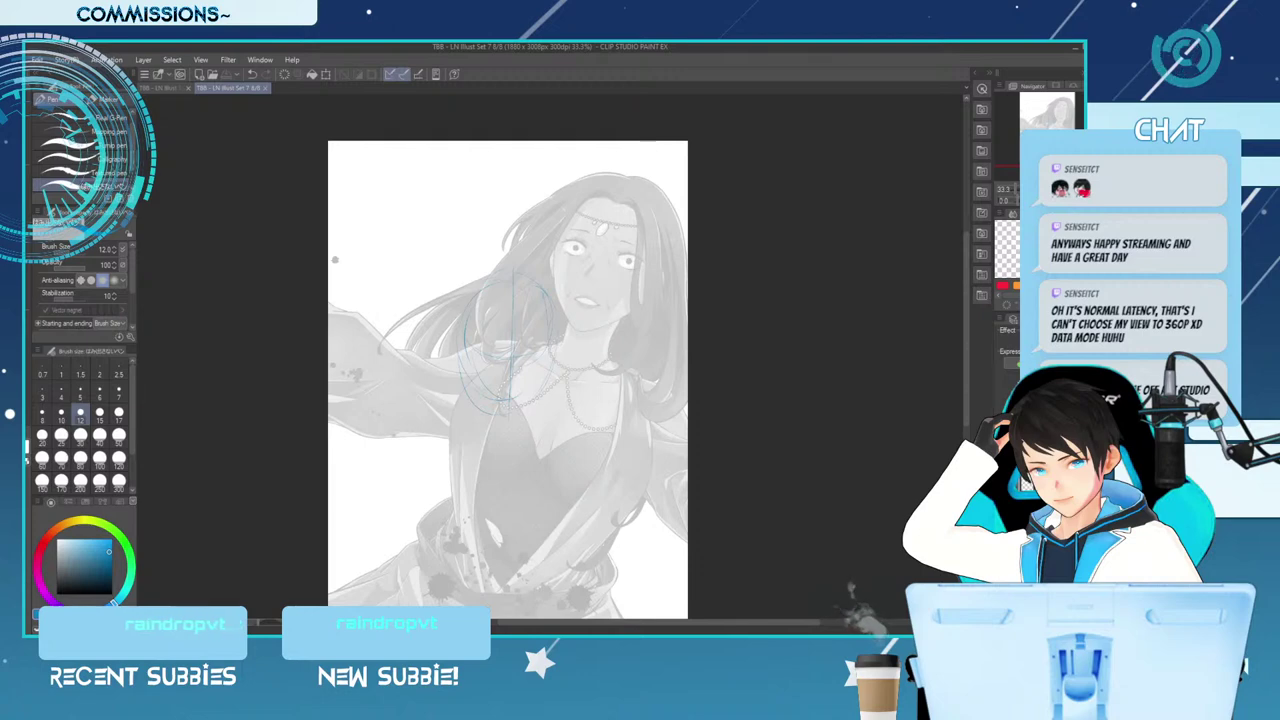
Select the head sketch with a rectangular selection, move it up and left beside the woman's hair, and deselect it
{"action": "scroll", "coordinate": [583, 336], "scroll_direction": "up", "scroll_amount": 2}
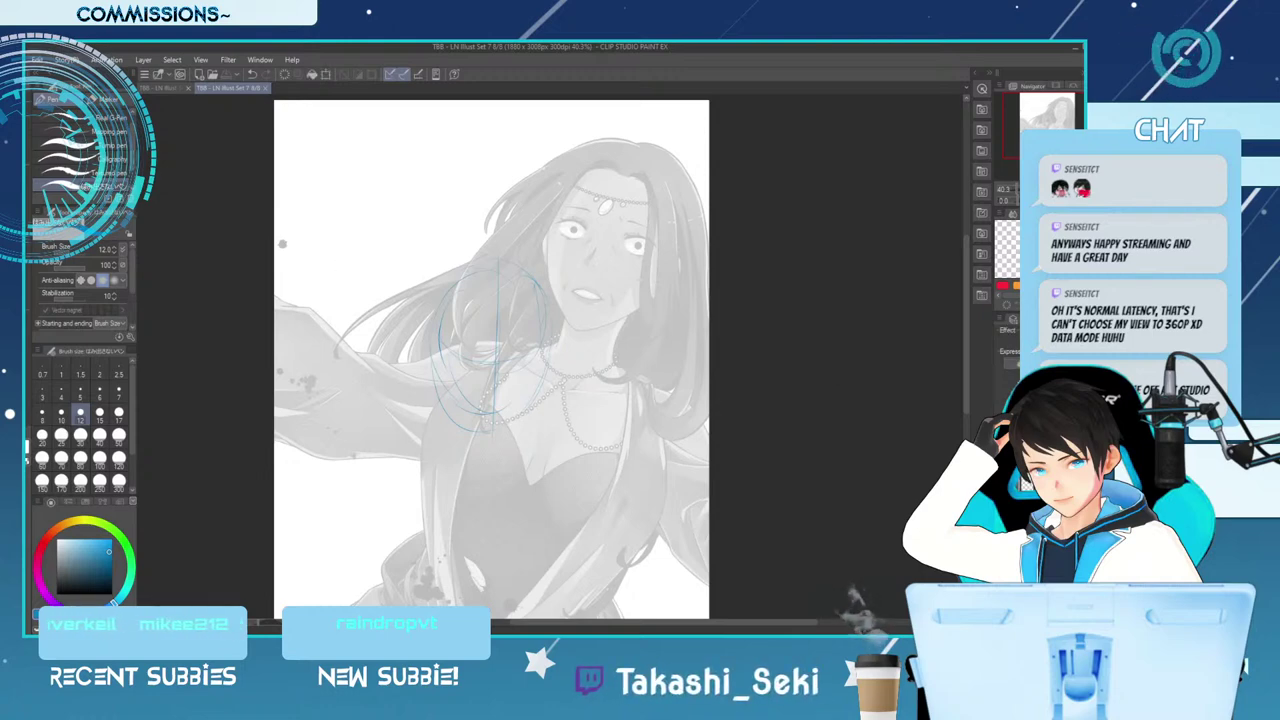
{"action": "key", "text": "m"}
{"action": "left_click_drag", "start_coordinate": [390, 190], "coordinate": [650, 562]}
{"action": "key", "text": "ctrl+t"}
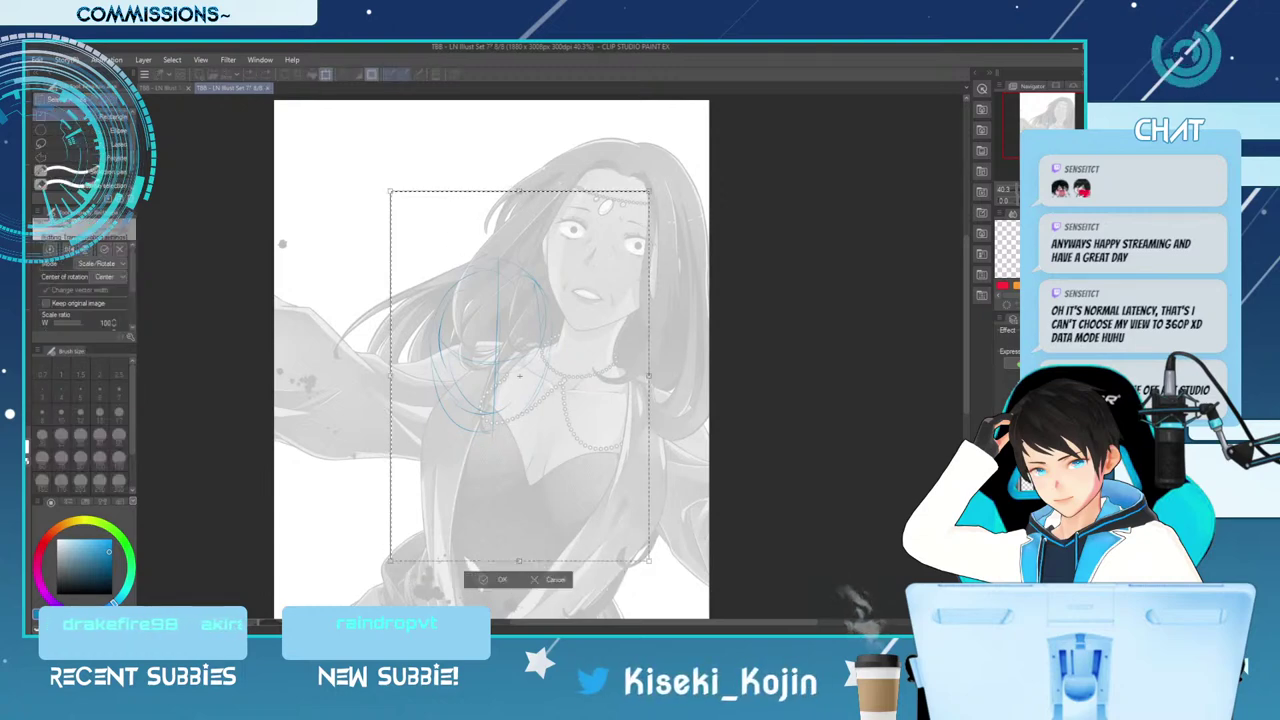
{"action": "left_click_drag", "start_coordinate": [520, 376], "coordinate": [478, 291]}
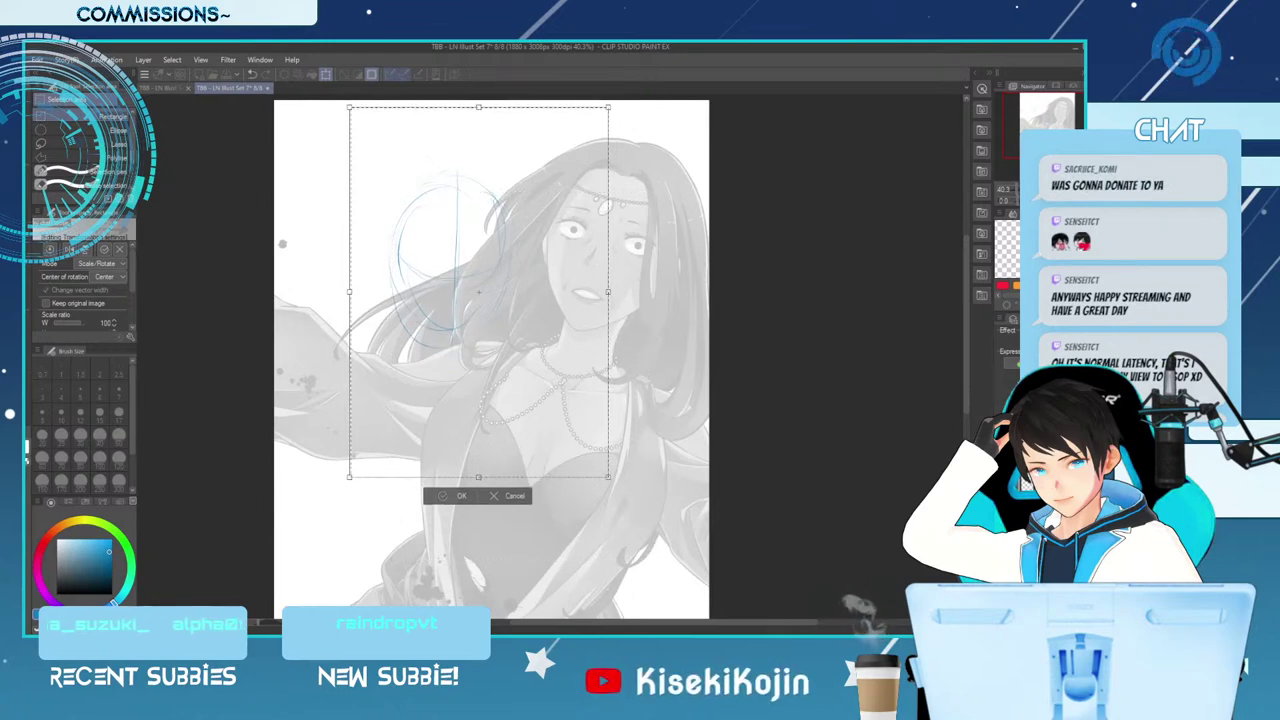
{"action": "key", "text": "Return"}
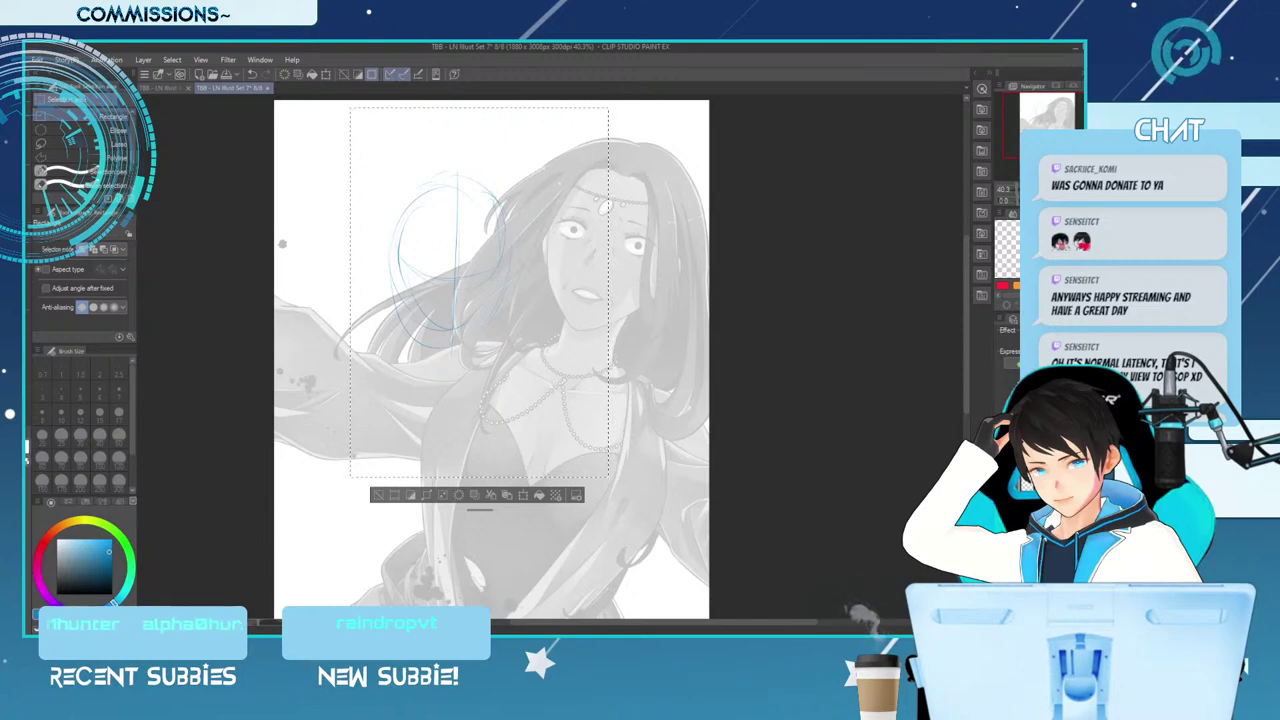
{"action": "key", "text": "ctrl+d"}
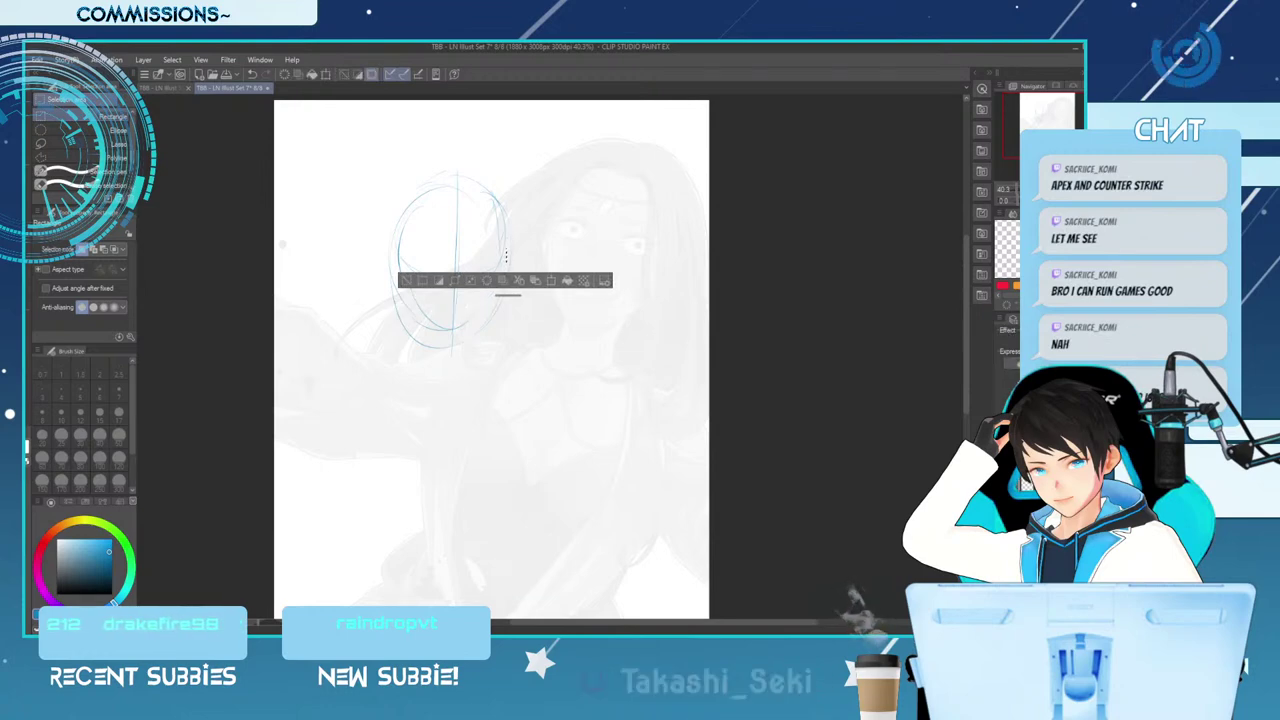
Erase the stray curve below the chin and sketch two simple eyes along the horizontal face guideline
{"action": "key", "text": "p"}
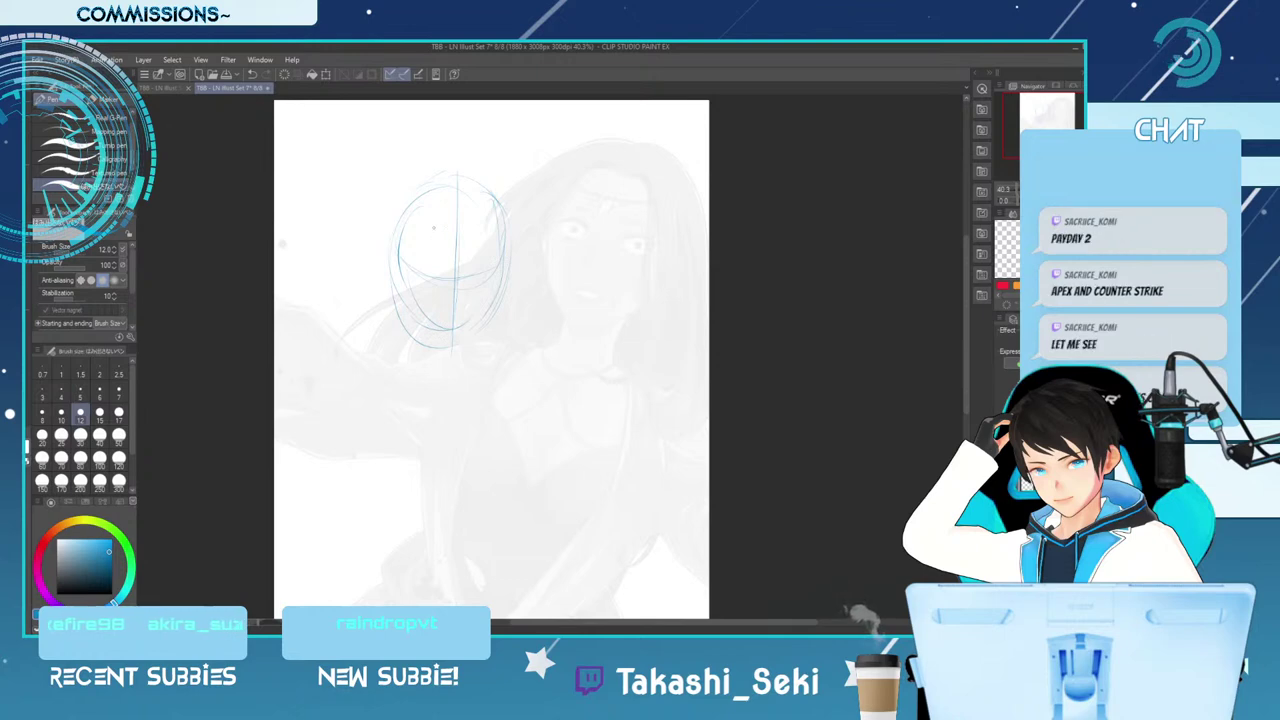
{"action": "key", "text": "e"}
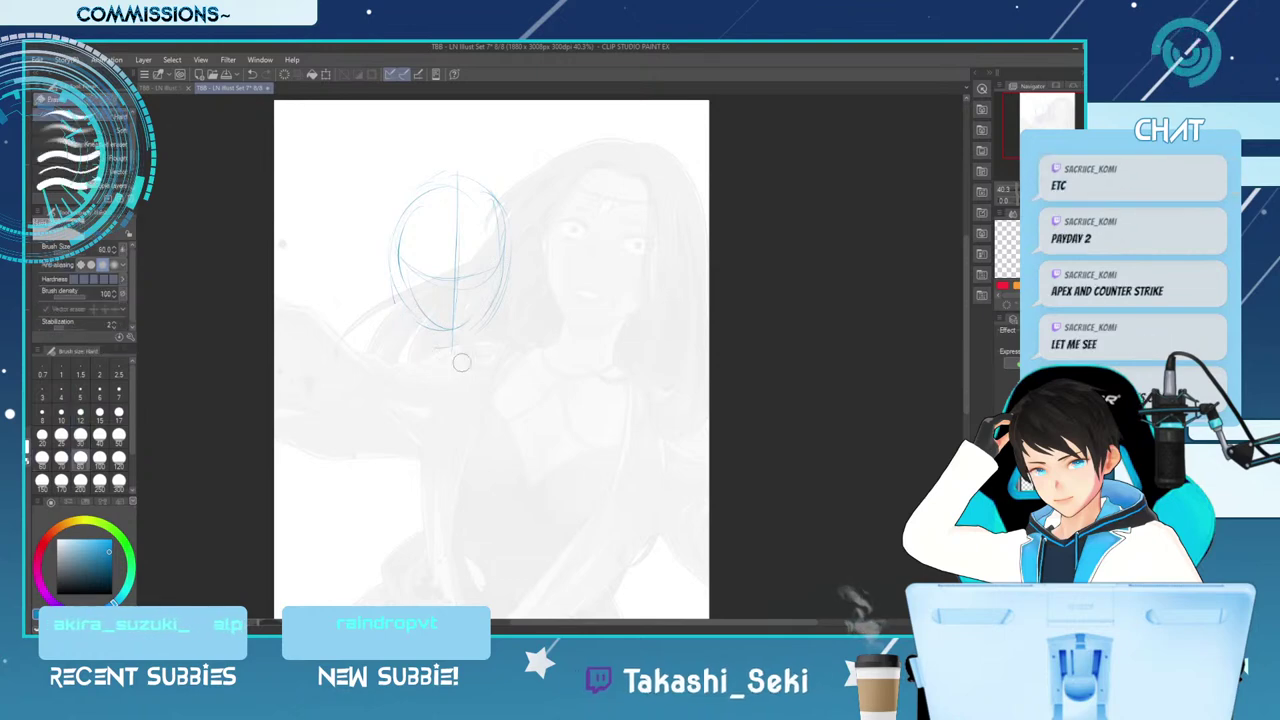
{"action": "key", "text": "p"}
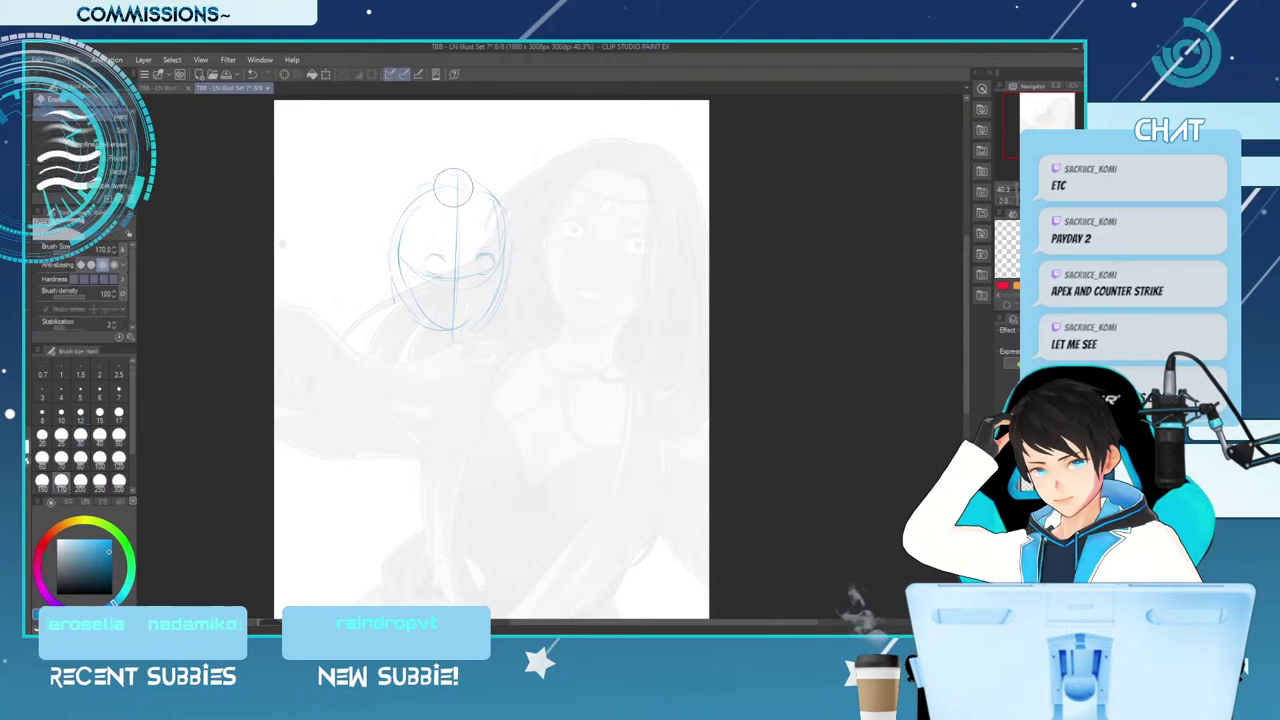
Erase the eyes and guidelines inside the head oval and redraw the cheeks and jaw down to a pointed chin
{"action": "key", "text": "ctrl+z"}
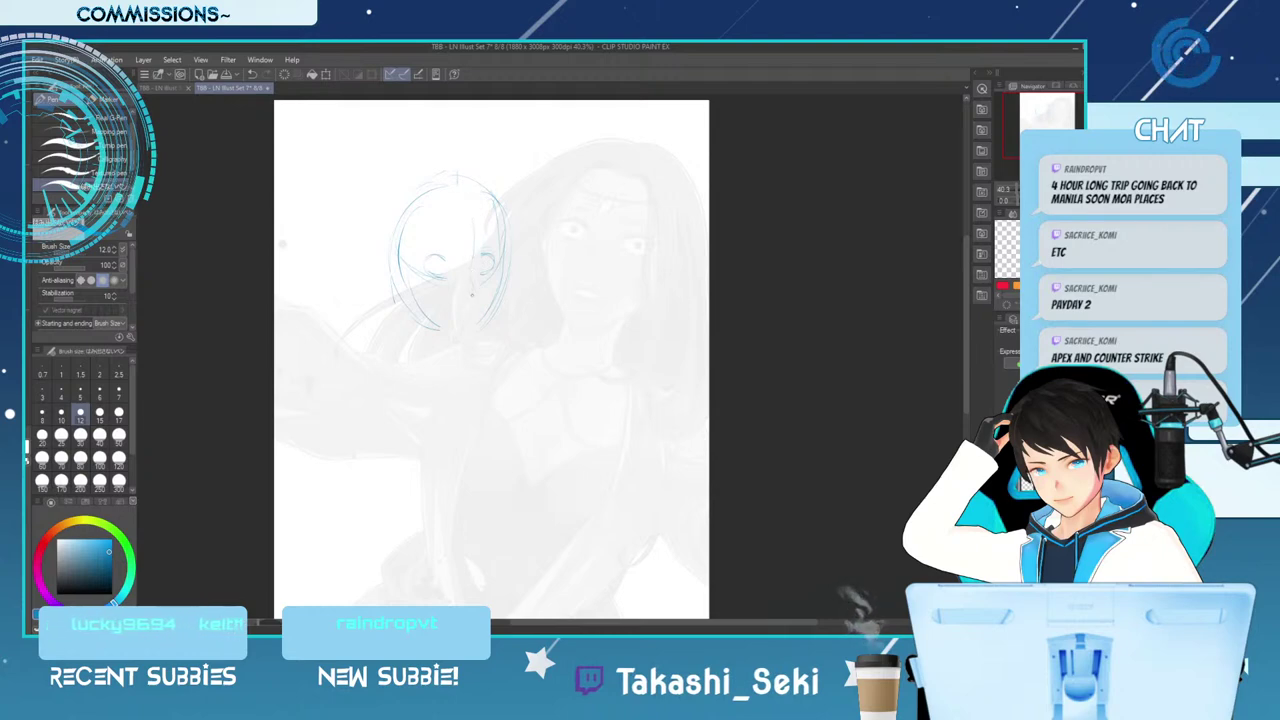
{"action": "key", "text": "e"}
{"action": "mouse_move", "coordinate": [430, 262]}
{"action": "left_mouse_down"}
{"action": "mouse_move", "coordinate": [492, 250]}
{"action": "mouse_move", "coordinate": [499, 281]}
{"action": "mouse_move", "coordinate": [478, 311]}
{"action": "left_mouse_up"}
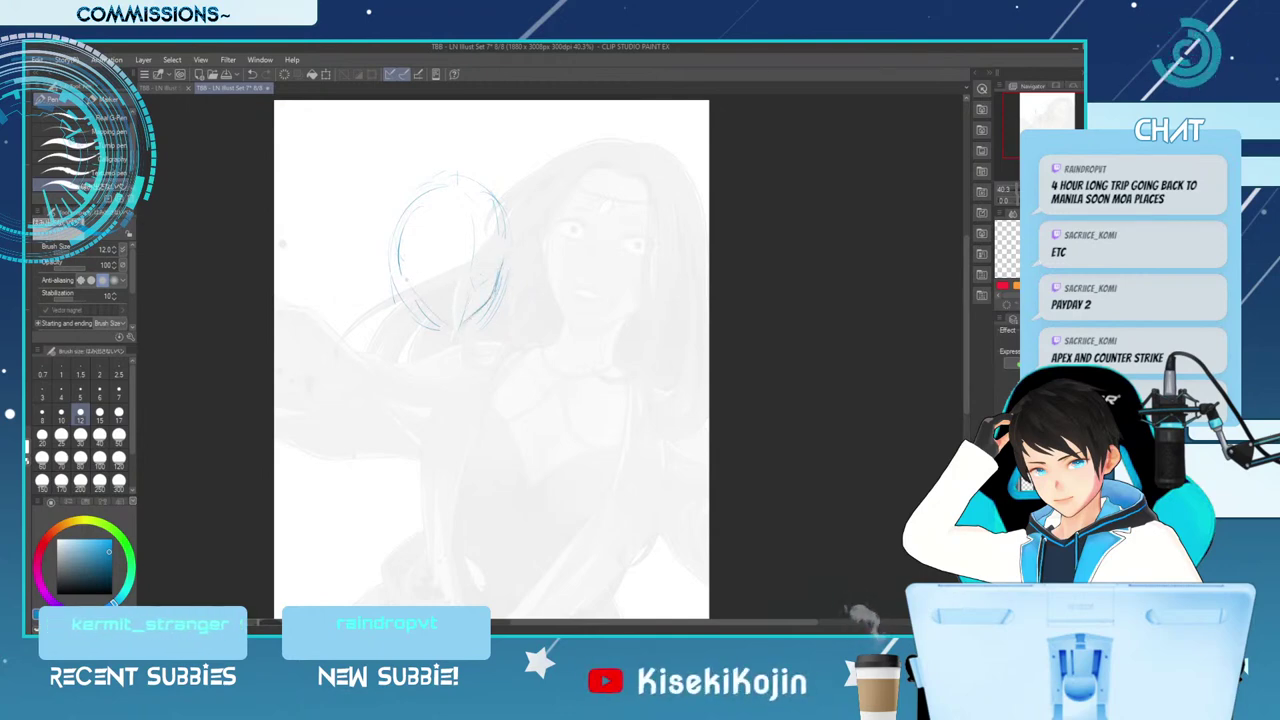
{"action": "left_click_drag", "start_coordinate": [458, 307], "coordinate": [432, 328]}
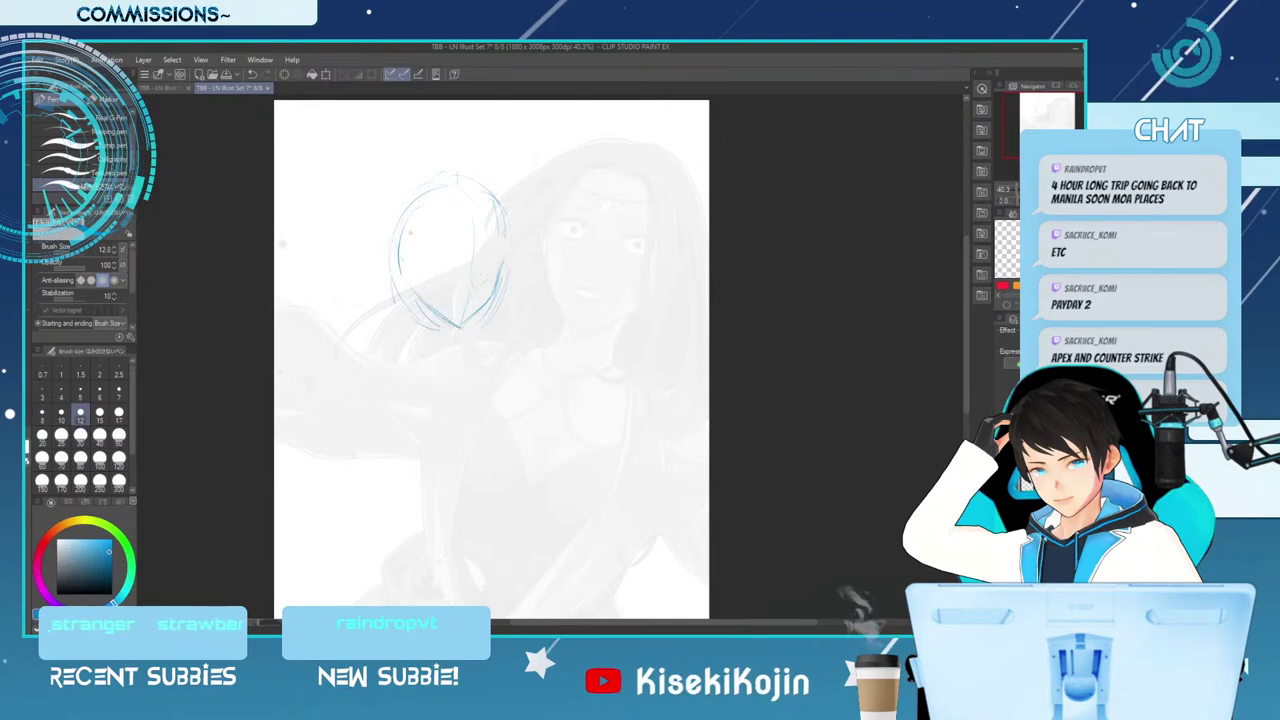
{"action": "left_click_drag", "start_coordinate": [416, 229], "coordinate": [414, 288]}
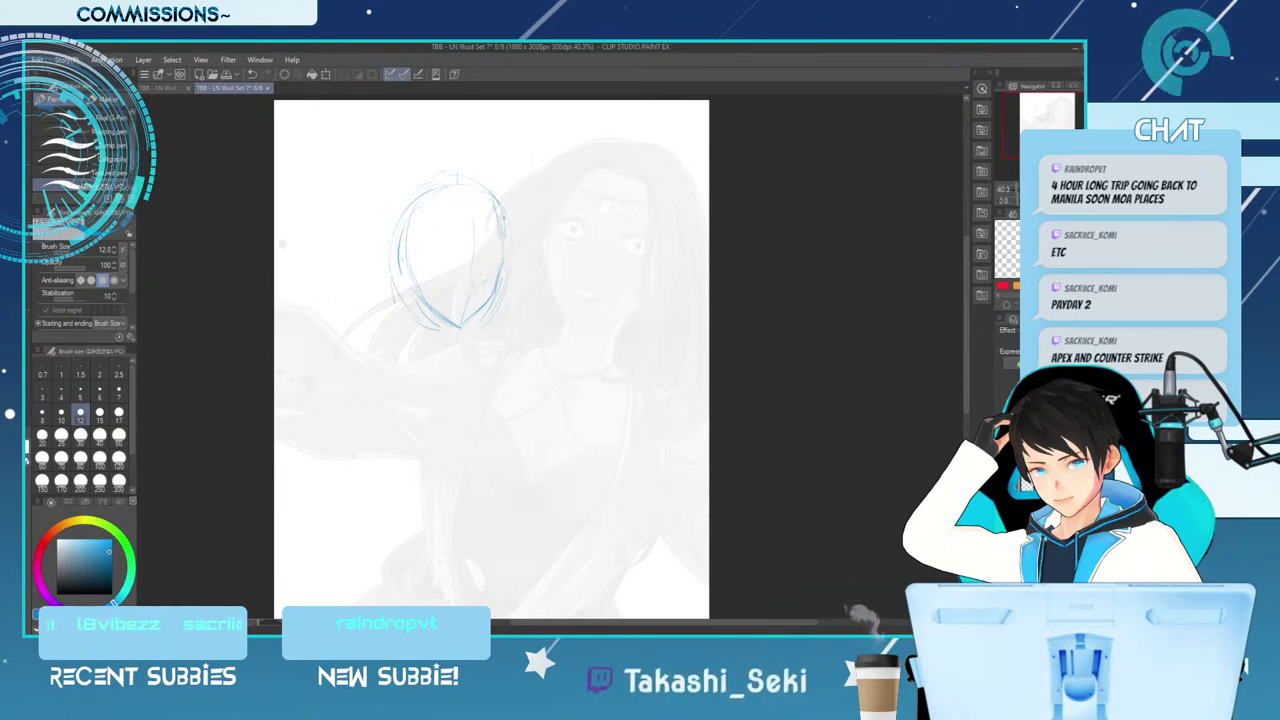
Erase the upper and outer-side outline of the head oval and redraw the crown and temple with thin blue strokes
{"action": "key", "text": "e"}
{"action": "key", "text": "bracketleft"}
{"action": "key", "text": "bracketleft"}
{"action": "key", "text": "bracketleft"}
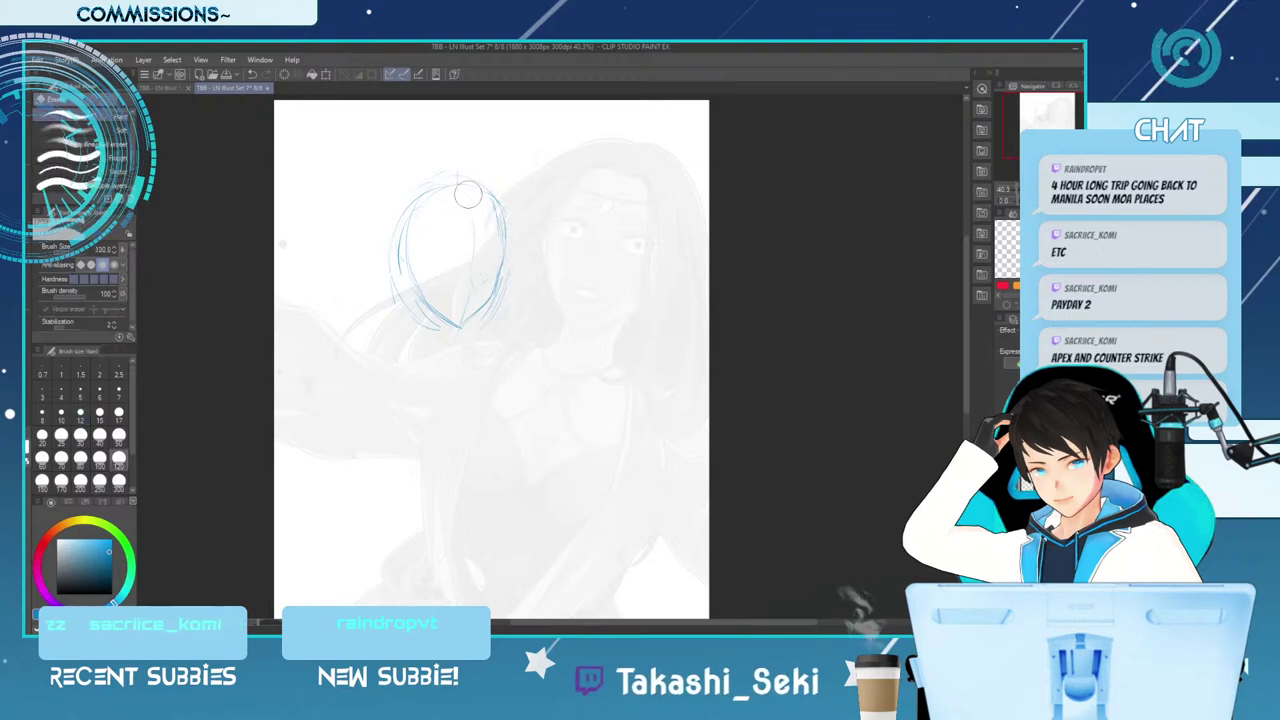
{"action": "left_click_drag", "start_coordinate": [484, 205], "coordinate": [445, 192]}
{"action": "key", "text": "p"}
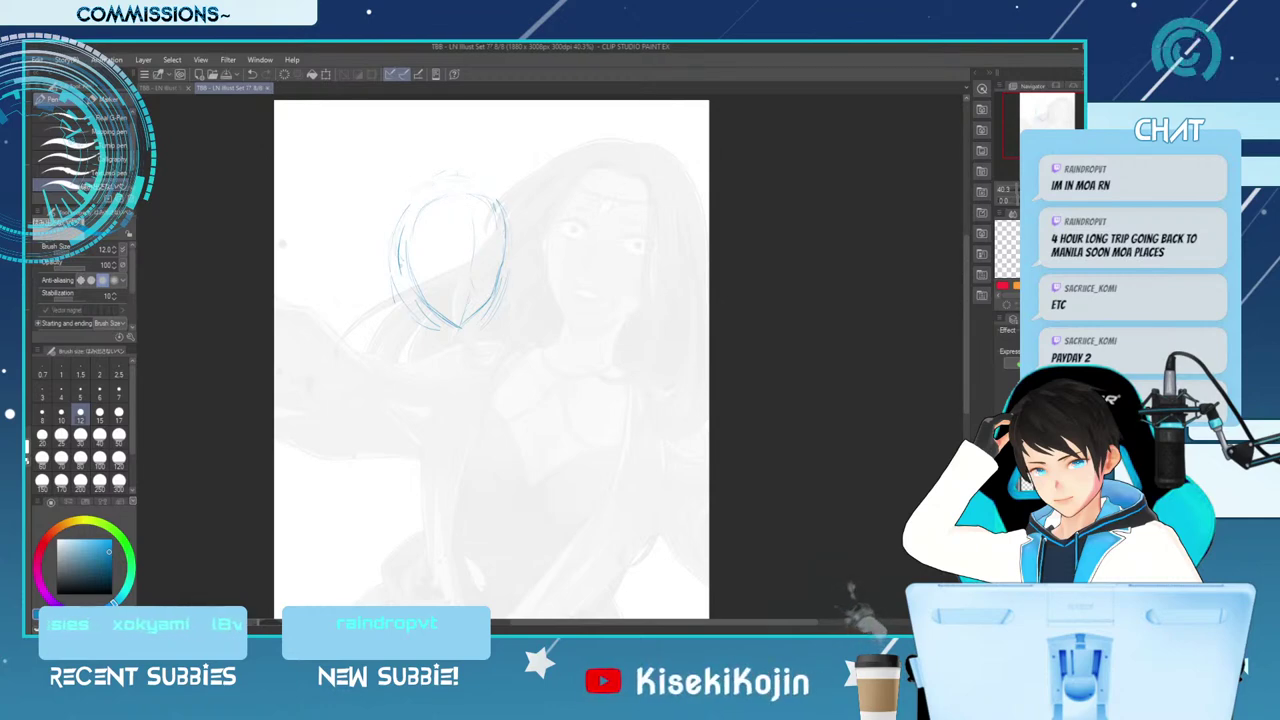
{"action": "key", "text": "e"}
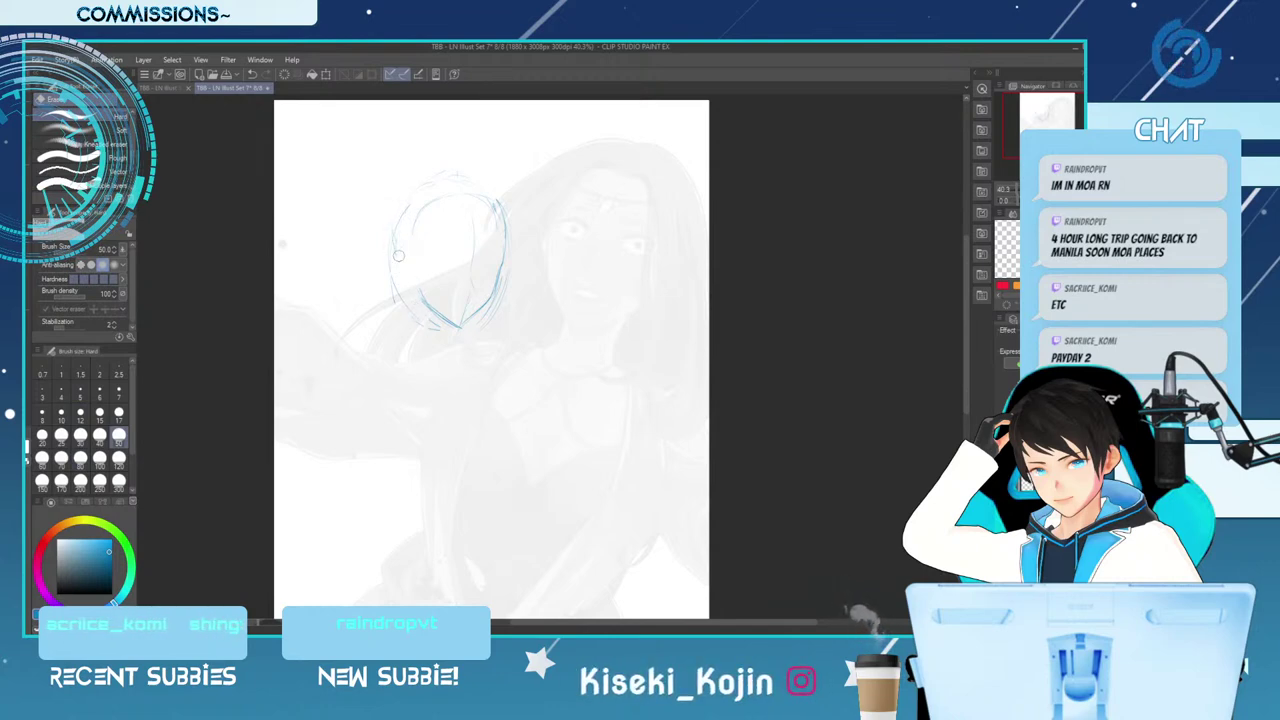
{"action": "key", "text": "p"}
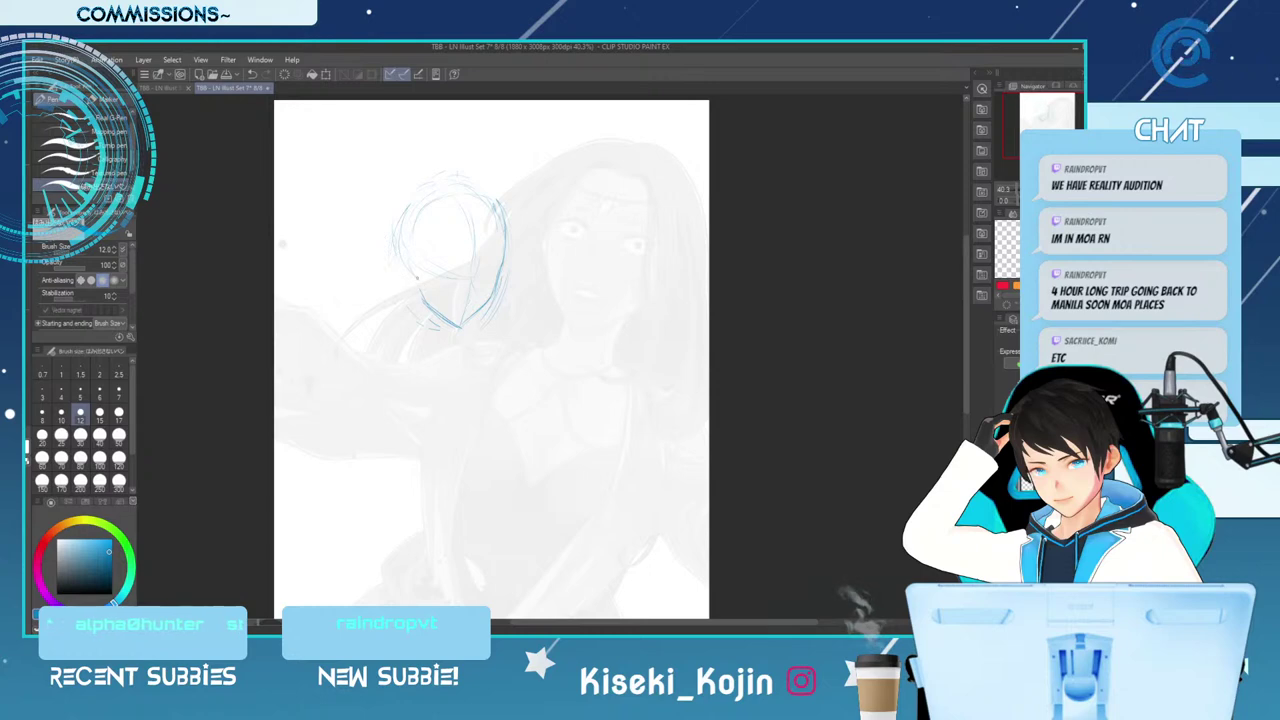
Erase the rough lines along the outer cheek and chin and redraw the cheek and jaw down to a cleaner point
{"action": "key", "text": "e"}
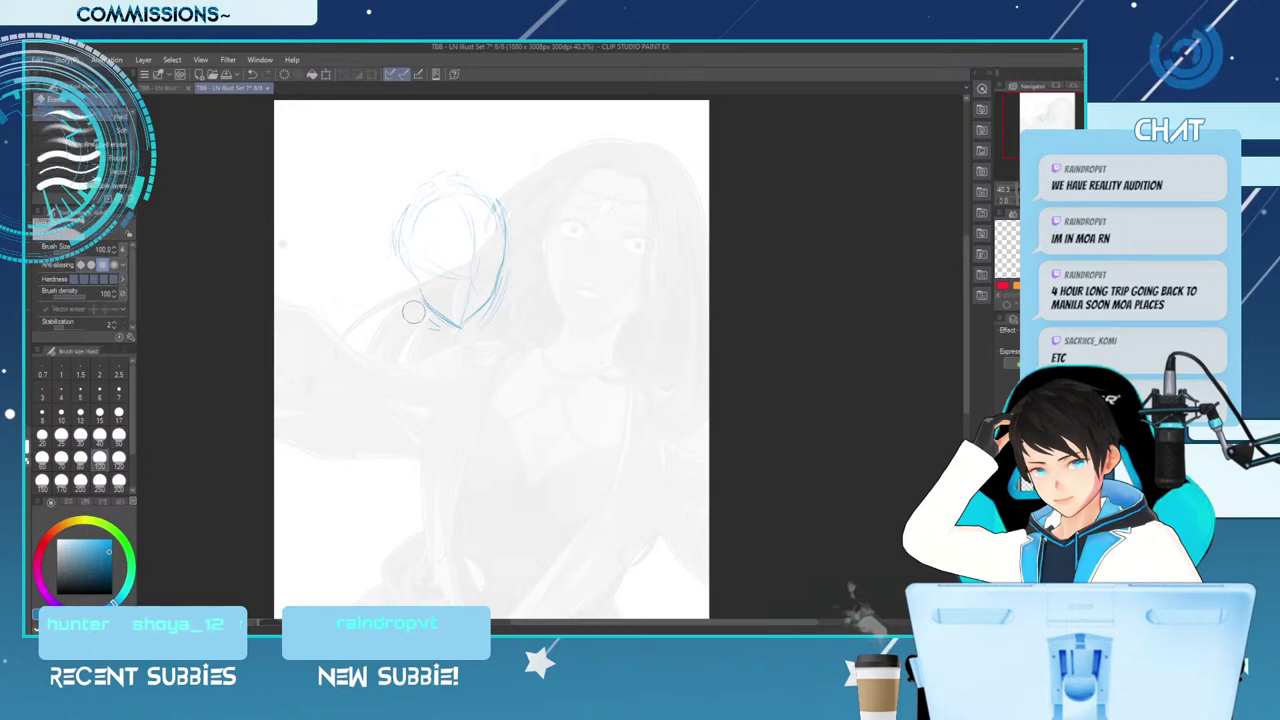
{"action": "key", "text": "p"}
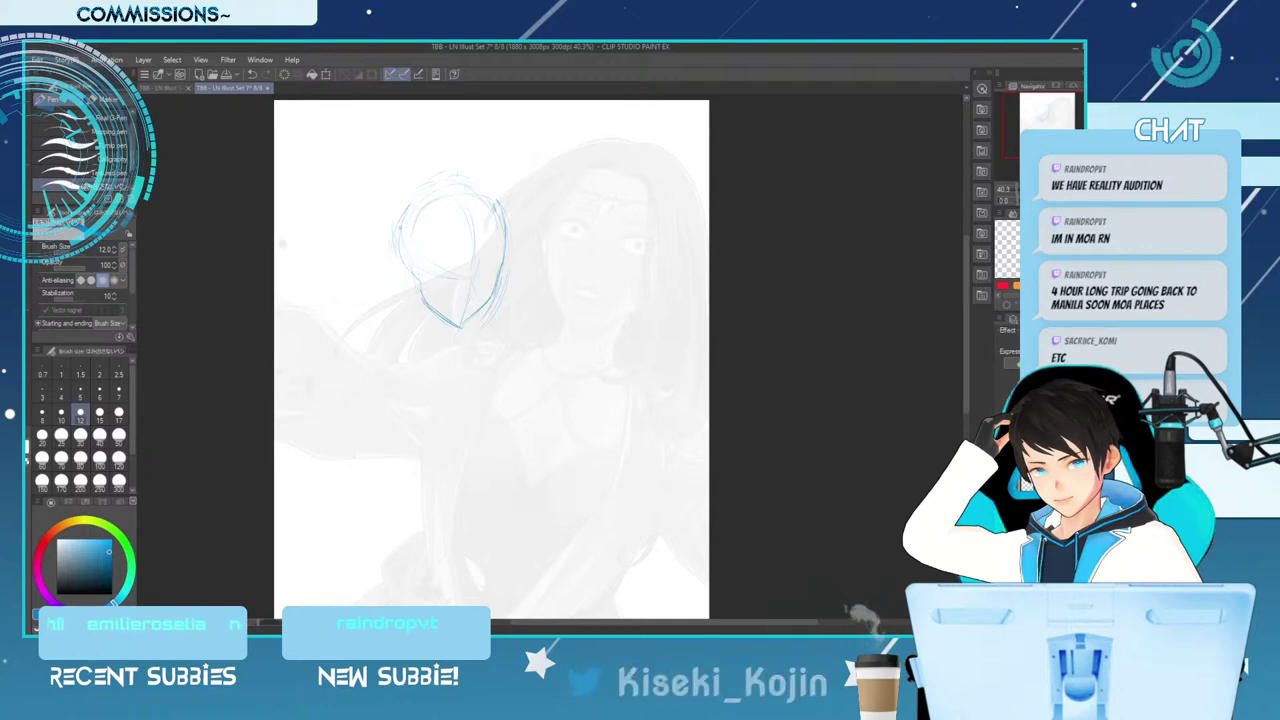
{"action": "key", "text": "e"}
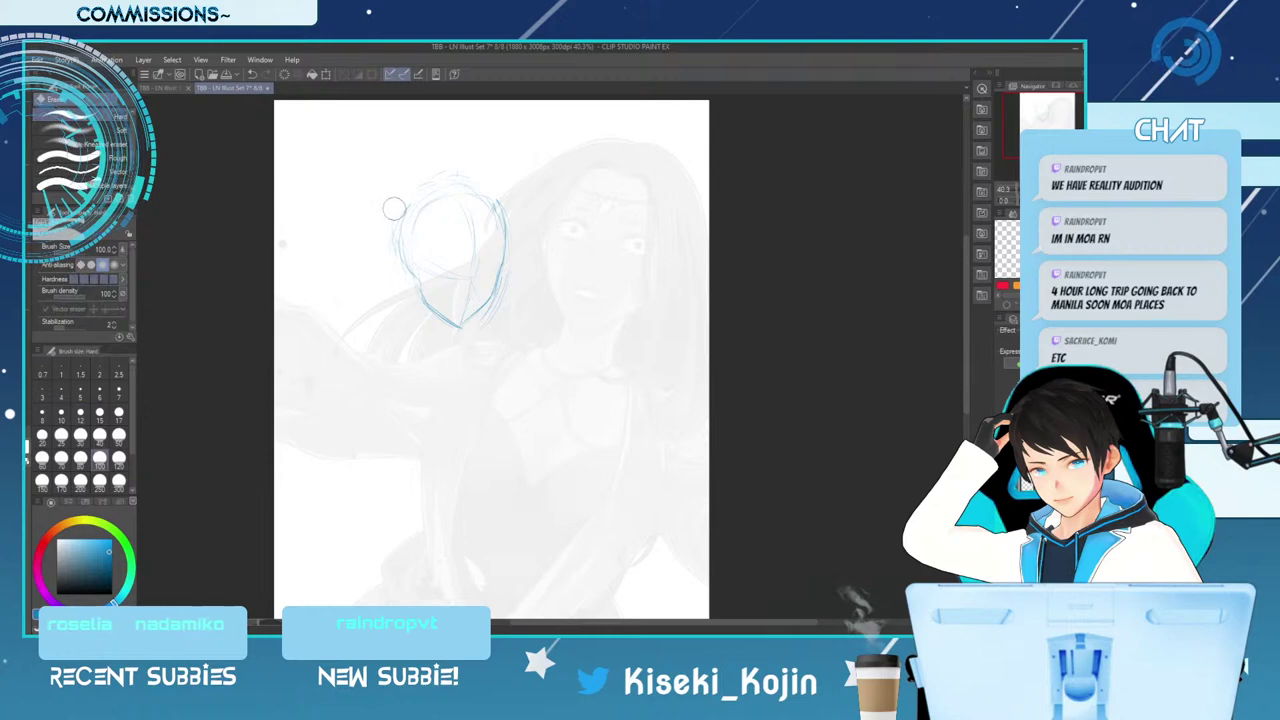
{"action": "key", "text": "p"}
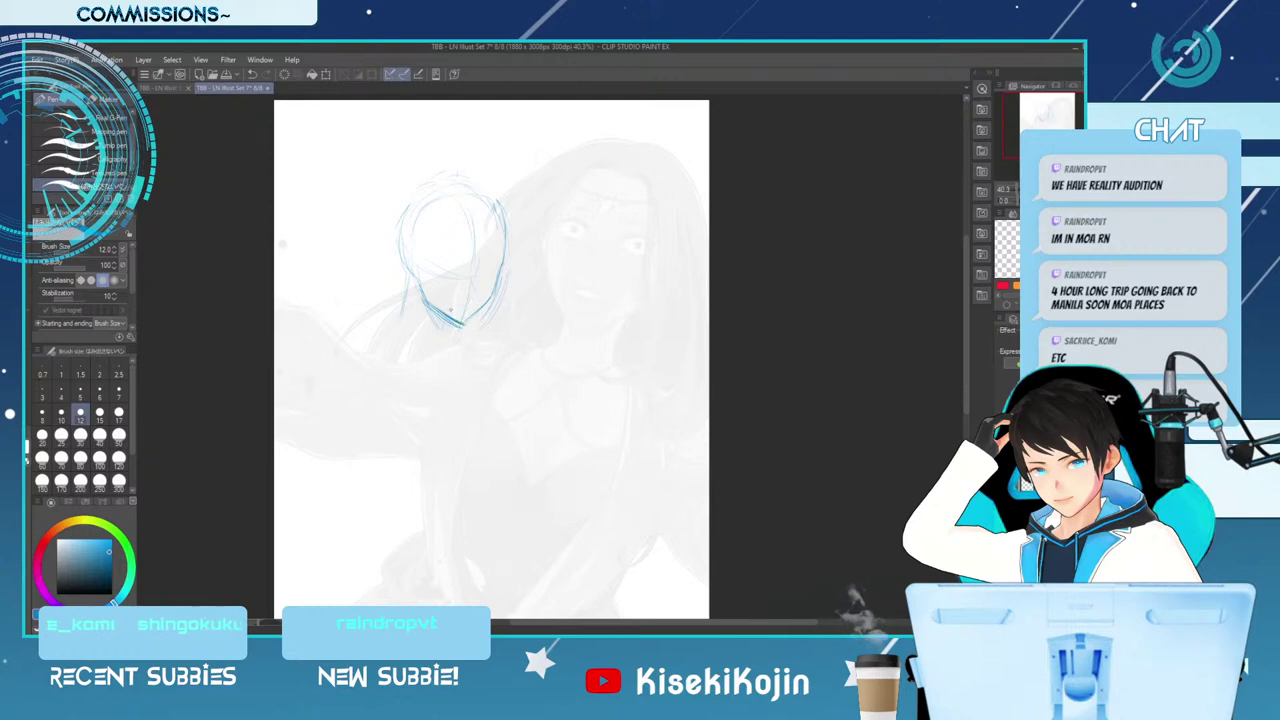
{"action": "key", "text": "e"}
{"action": "mouse_move", "coordinate": [415, 298]}
{"action": "left_mouse_down"}
{"action": "mouse_move", "coordinate": [472, 337]}
{"action": "mouse_move", "coordinate": [428, 312]}
{"action": "left_mouse_up"}
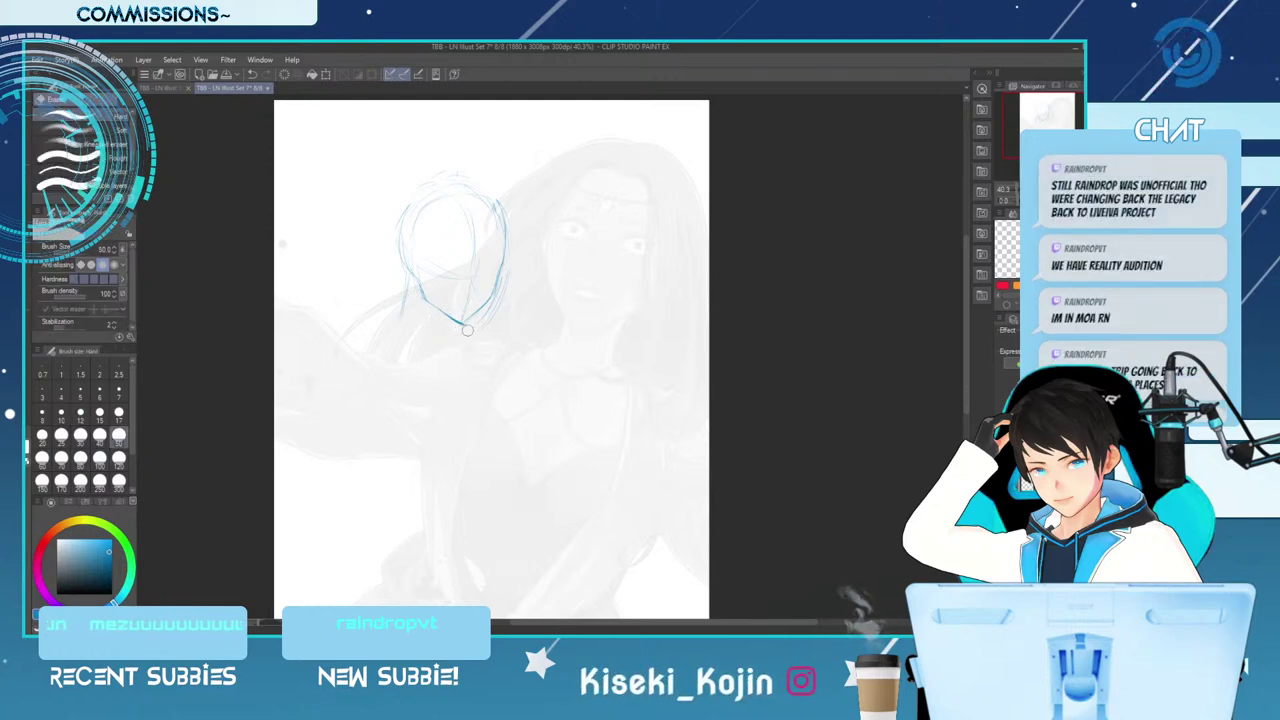
{"action": "key", "text": "p"}
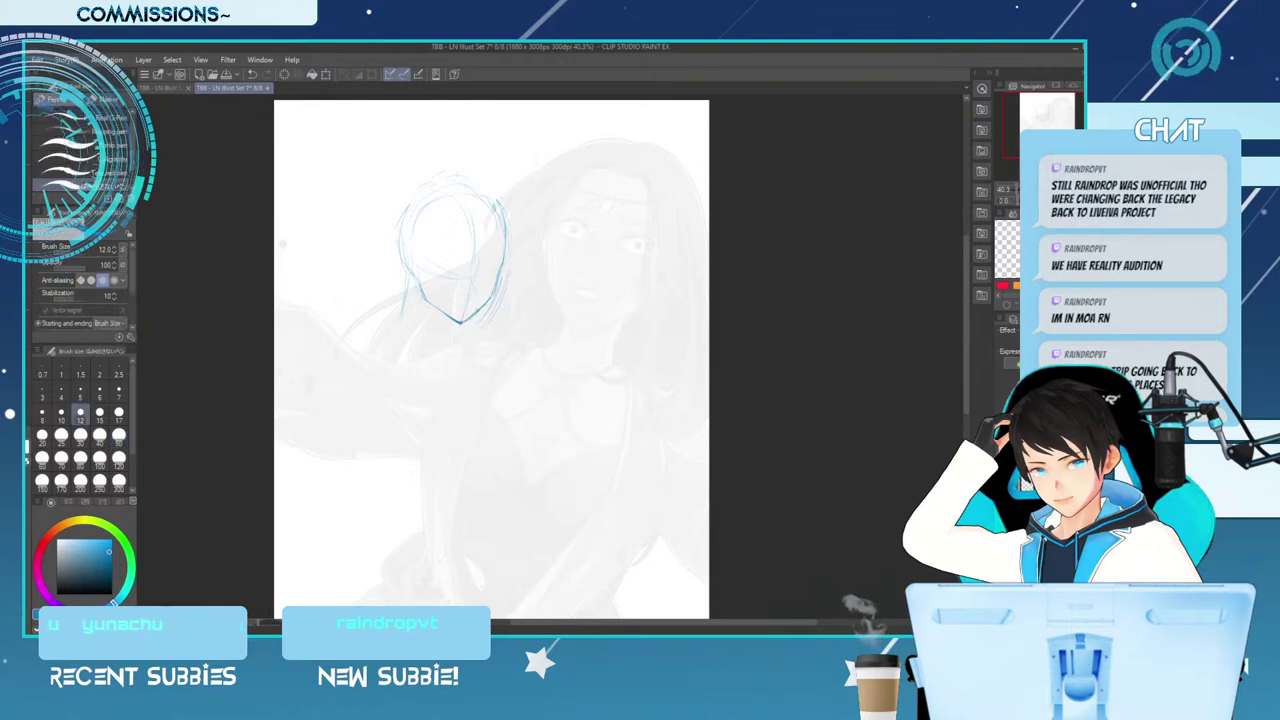
Sketch curved hair strands down the inside of the face and a small arched eye near the edge facing the woman
{"action": "left_click_drag", "start_coordinate": [418, 221], "coordinate": [420, 265]}
{"action": "key", "text": "ctrl+z"}
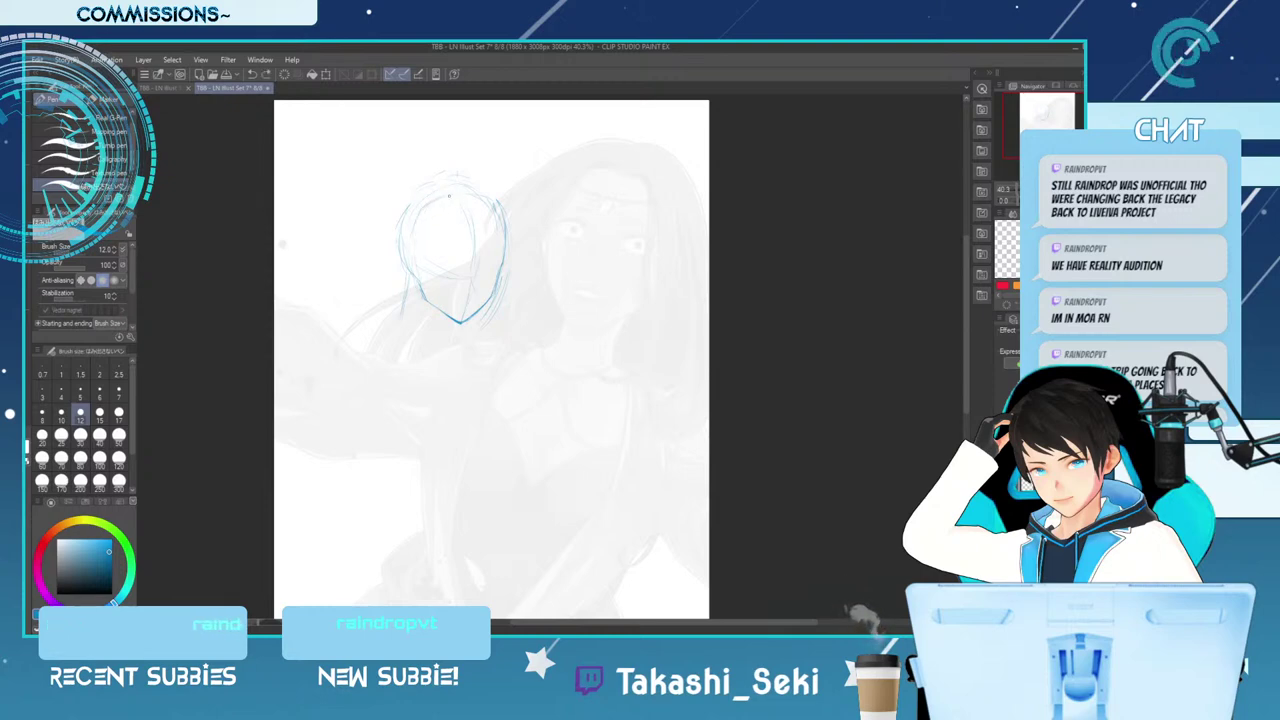
{"action": "left_click_drag", "start_coordinate": [420, 244], "coordinate": [423, 284]}
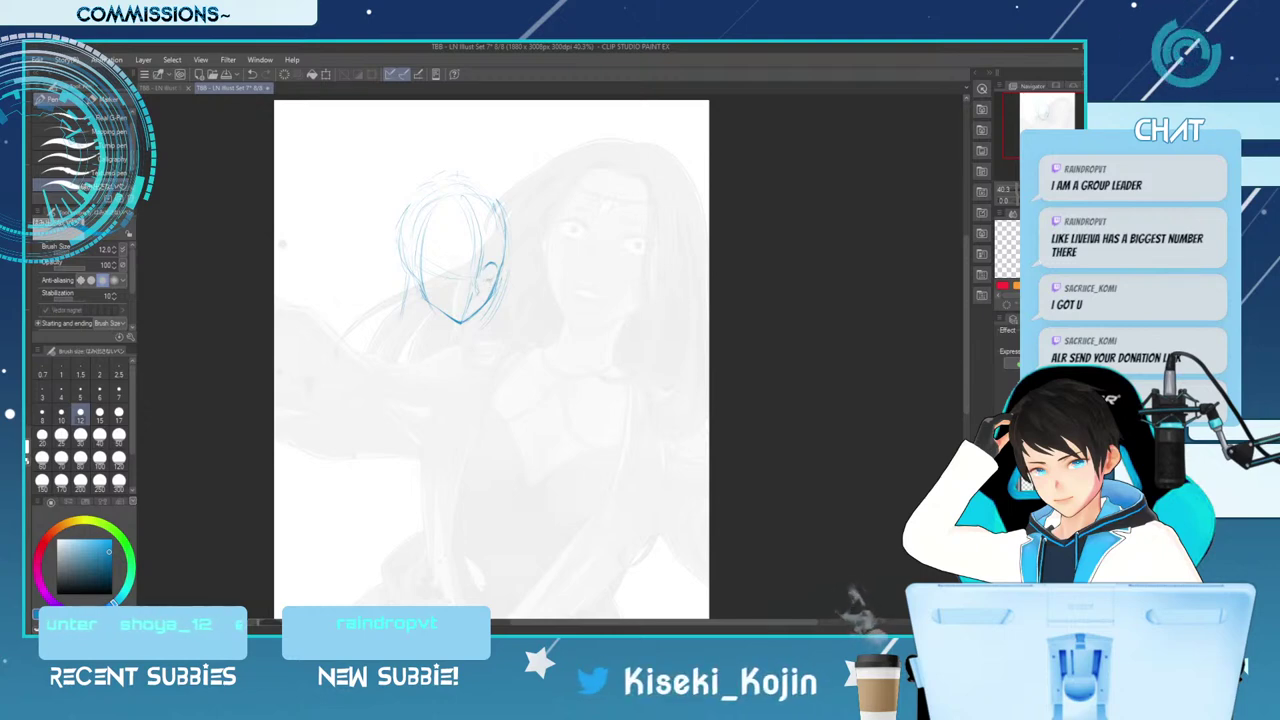
Mirror and tilt the canvas view and sketch the second eye as a small arch inside the face
{"action": "key", "text": "ctrl+minus"}
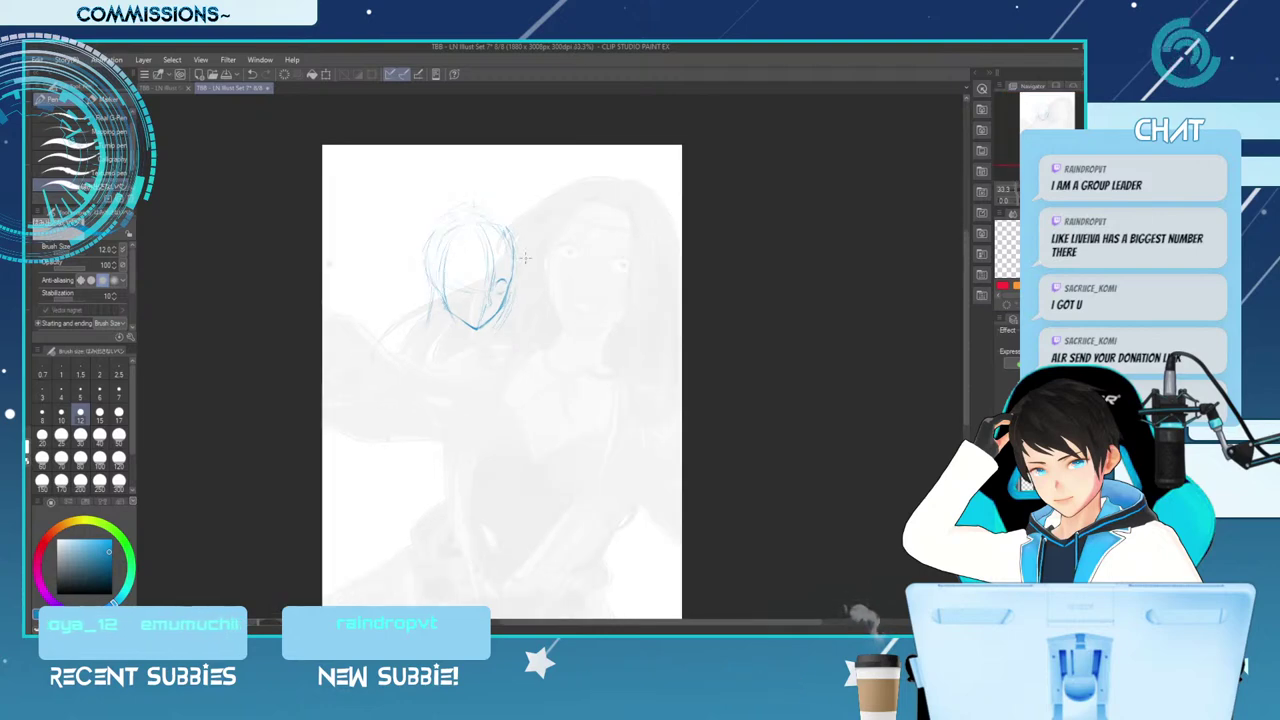
{"action": "key", "text": "h"}
{"action": "key", "text": "^"}
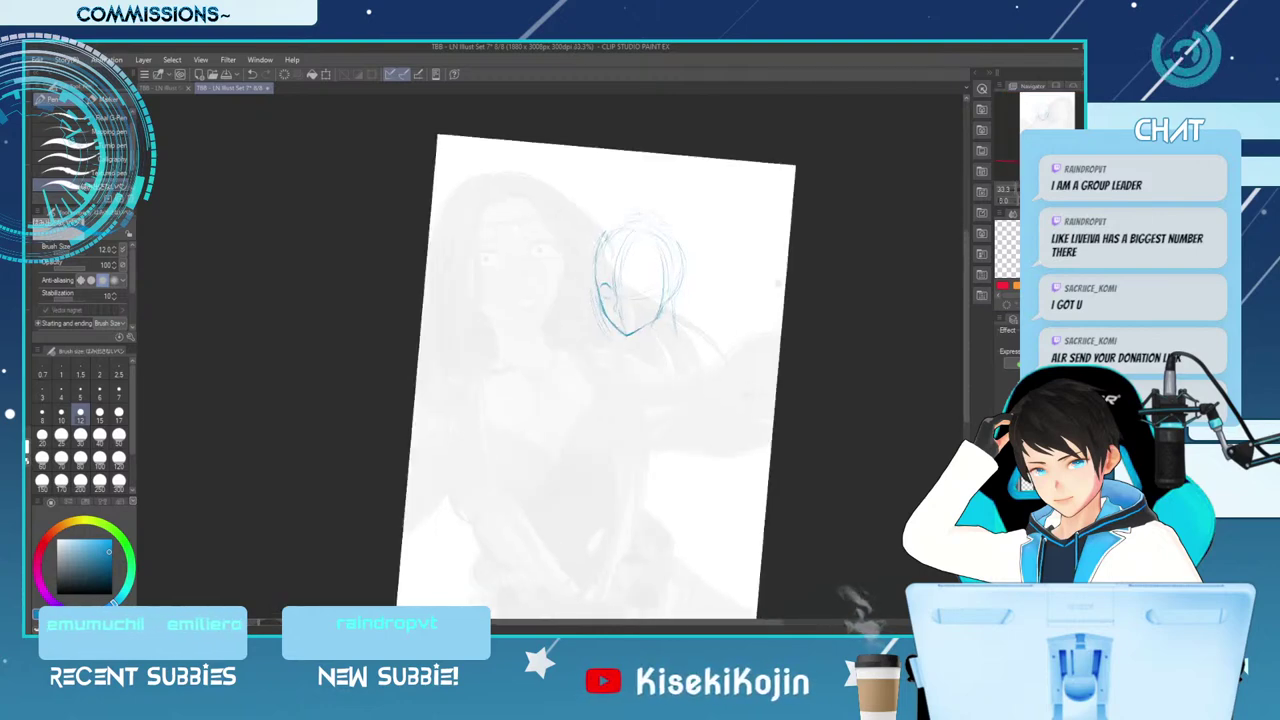
{"action": "key", "text": "ctrl+plus"}
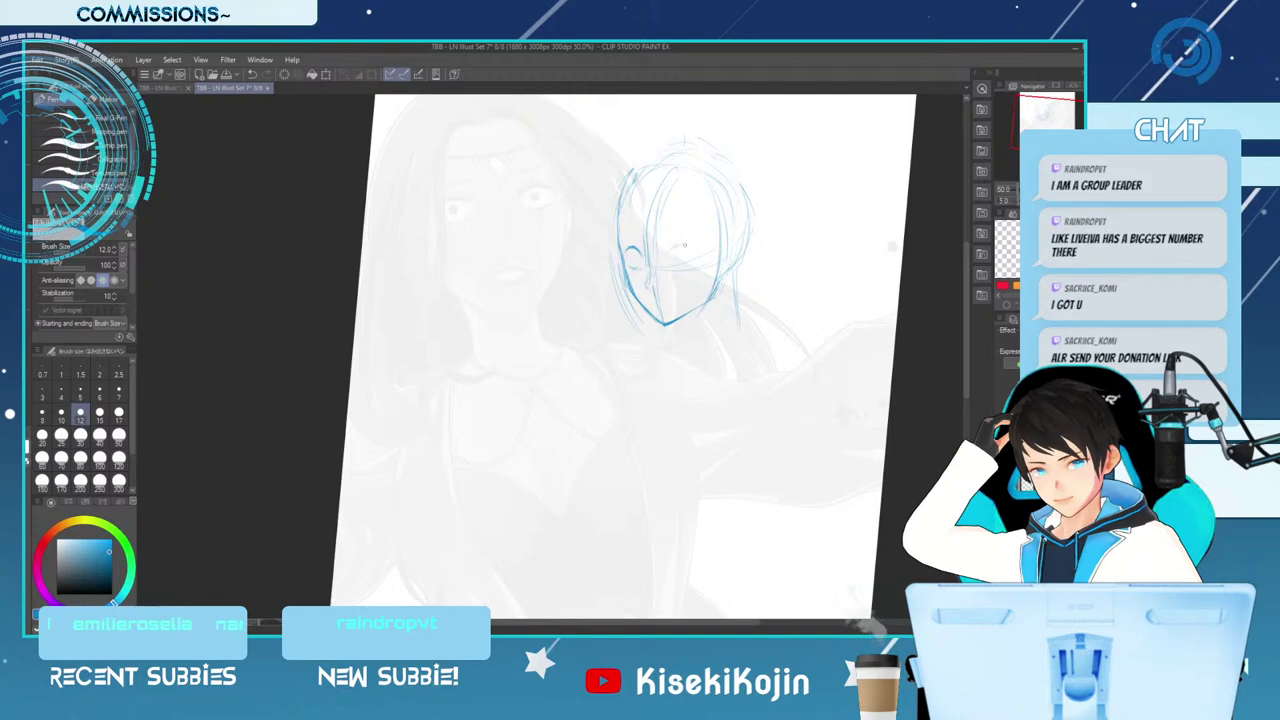
{"action": "left_click_drag", "start_coordinate": [671, 250], "coordinate": [692, 247]}
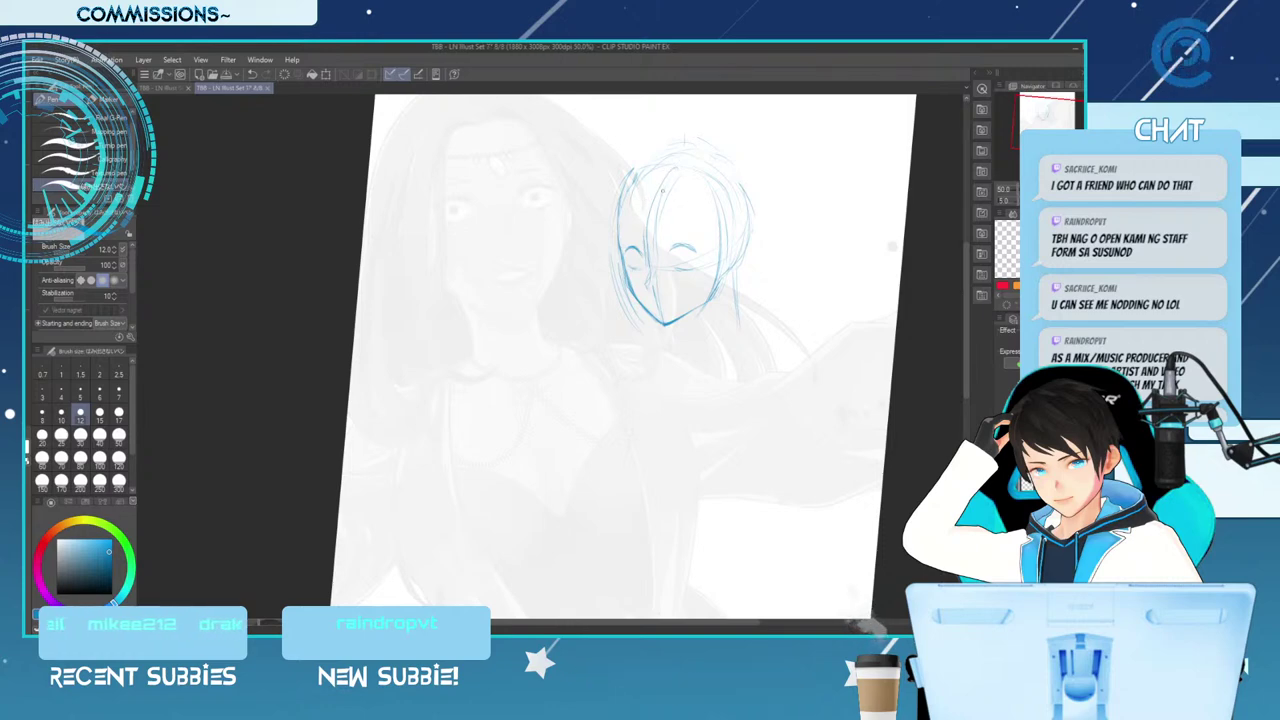
Restore the upright, unmirrored view, erase the eye and jaw edge facing the woman, and redraw that jaw with rough neck and shoulder lines
{"action": "key", "text": "e"}
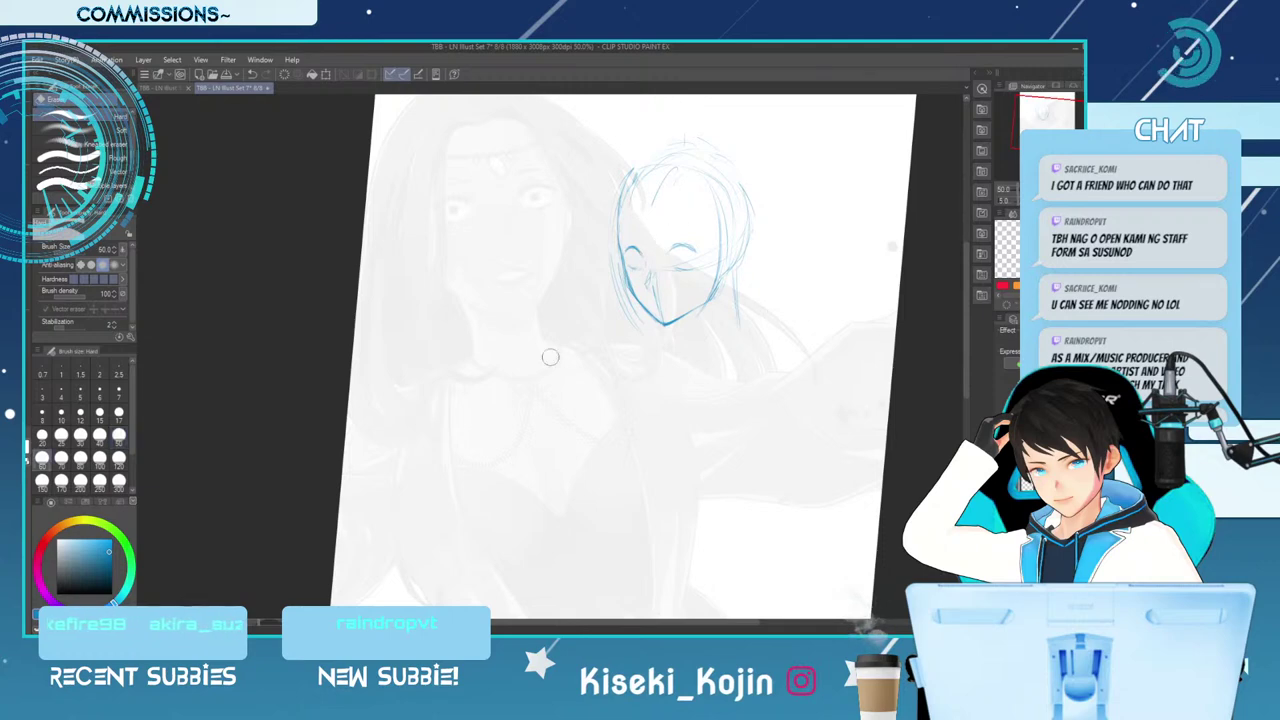
{"action": "scroll", "coordinate": [550, 356], "scroll_direction": "down", "scroll_amount": 1}
{"action": "key", "text": "ctrl+@"}
{"action": "key", "text": "h"}
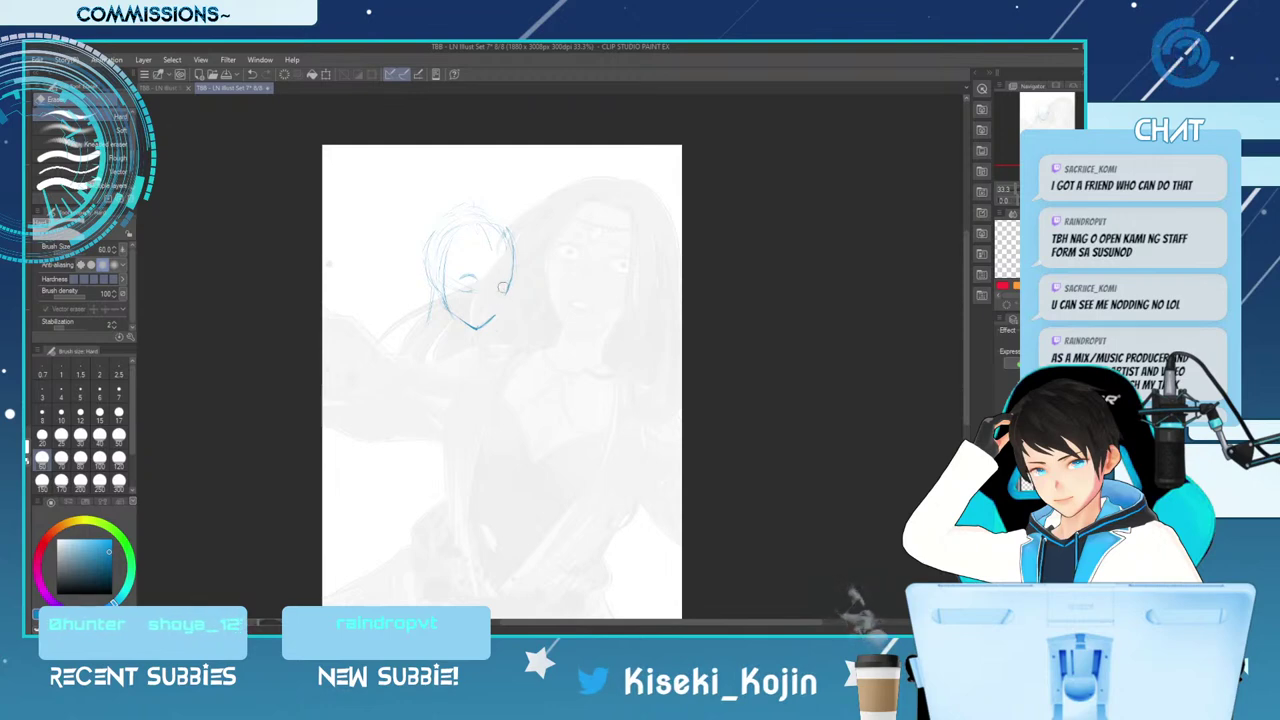
{"action": "key", "text": "p"}
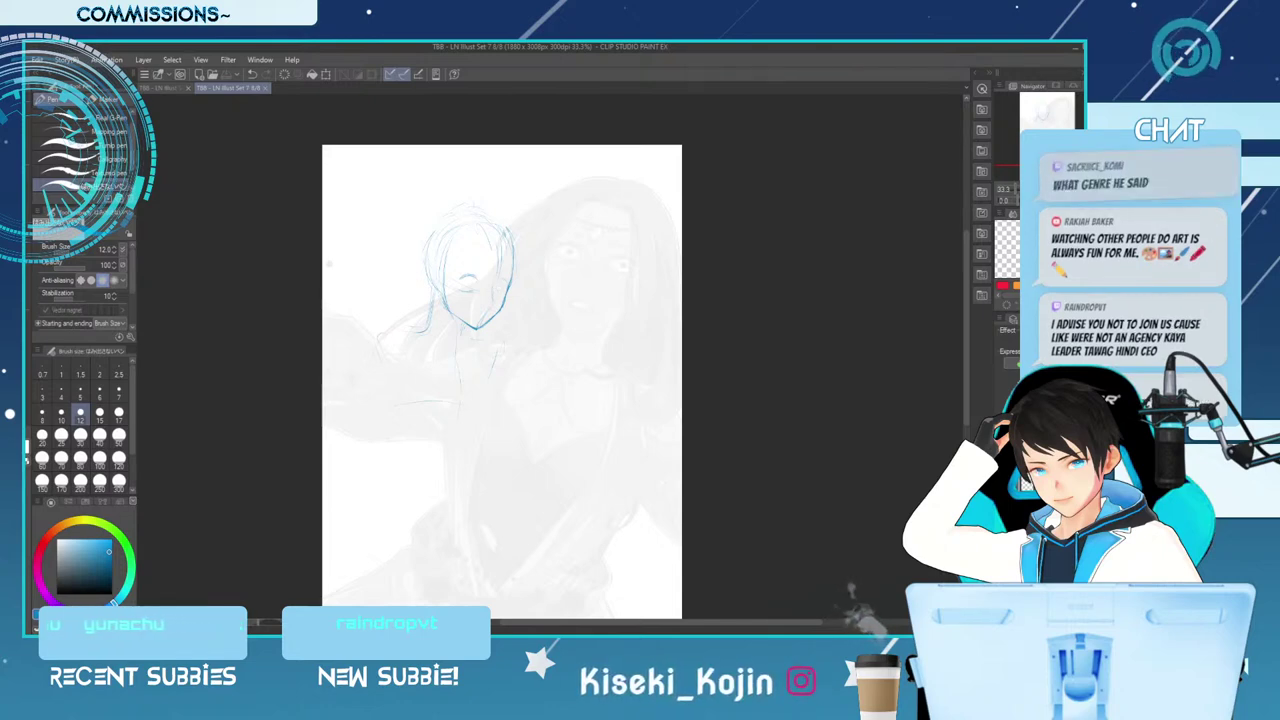
Clean up the hair and neck lines beside and below the jaw by erasing stray parts and redrawing them with darker strokes
{"action": "key", "text": "ctrl+plus"}
{"action": "left_click", "coordinate": [410, 323]}
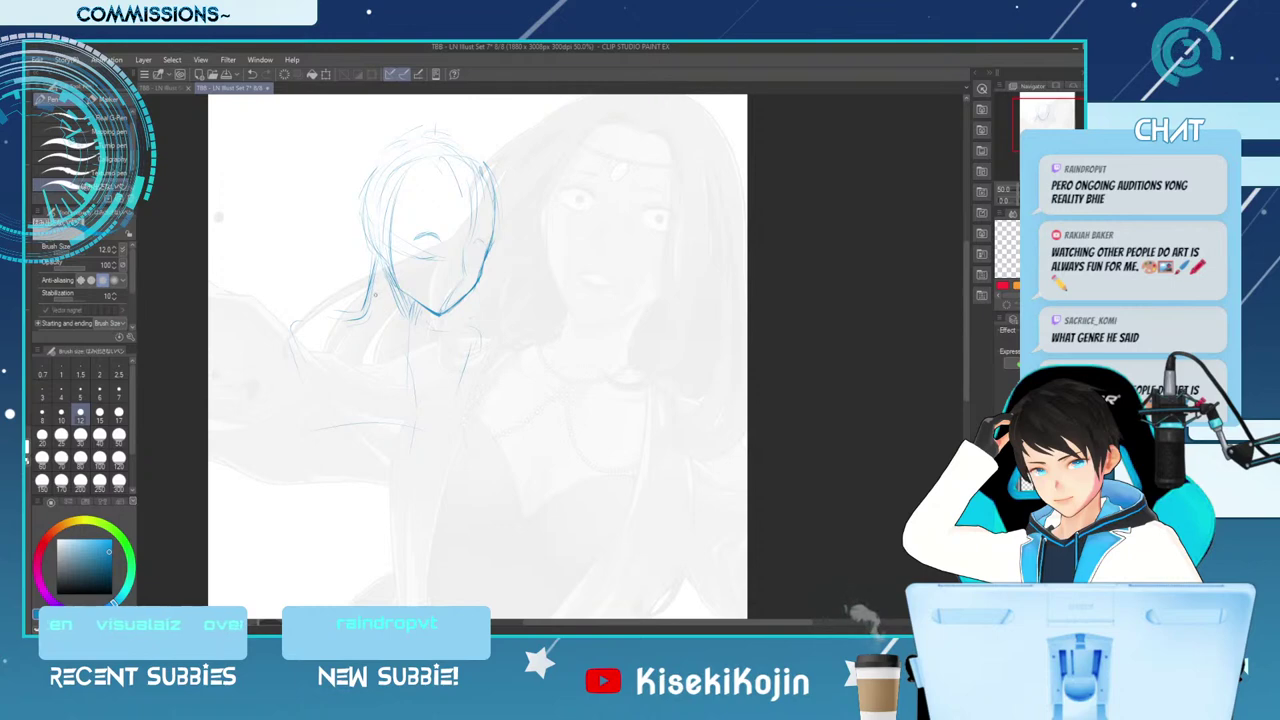
{"action": "key", "text": "e"}
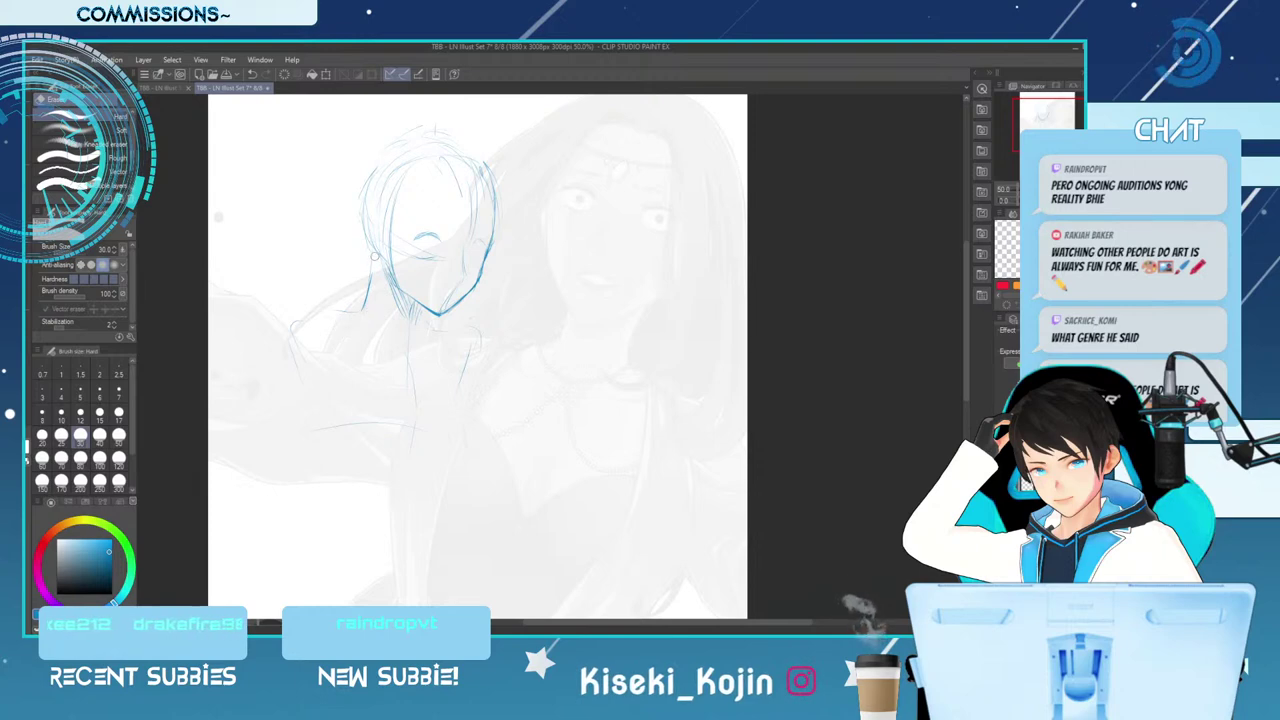
{"action": "key", "text": "p"}
{"action": "left_click_drag", "start_coordinate": [374, 254], "coordinate": [373, 272]}
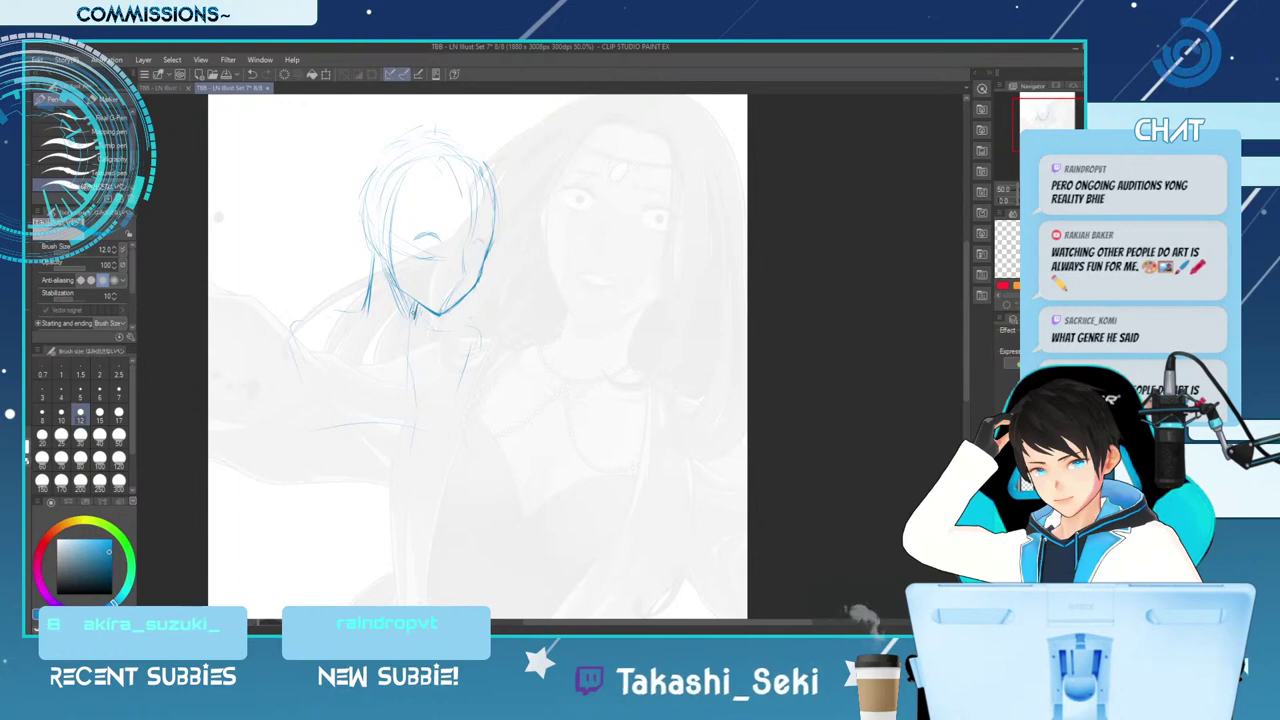
{"action": "key", "text": "e"}
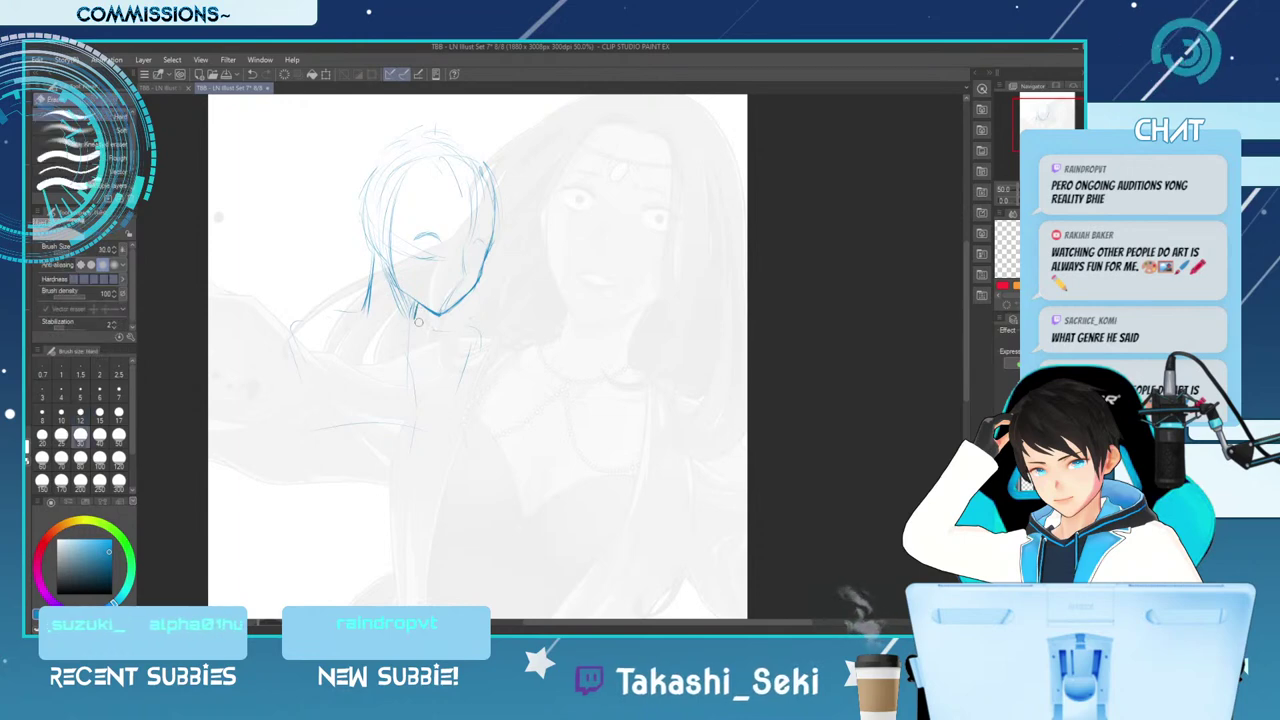
{"action": "key", "text": "p"}
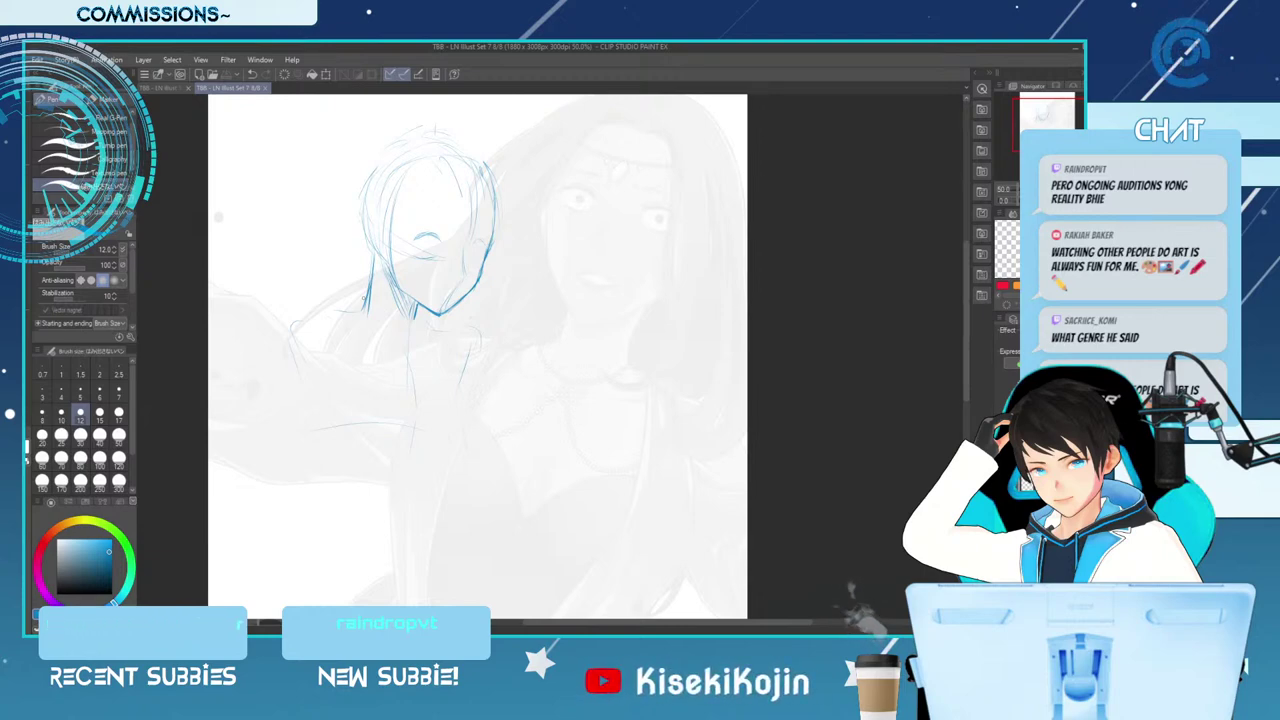
Erase the loose strands above the crown and re-sketch light hair strokes there with finer cleanup
{"action": "key", "text": "e"}
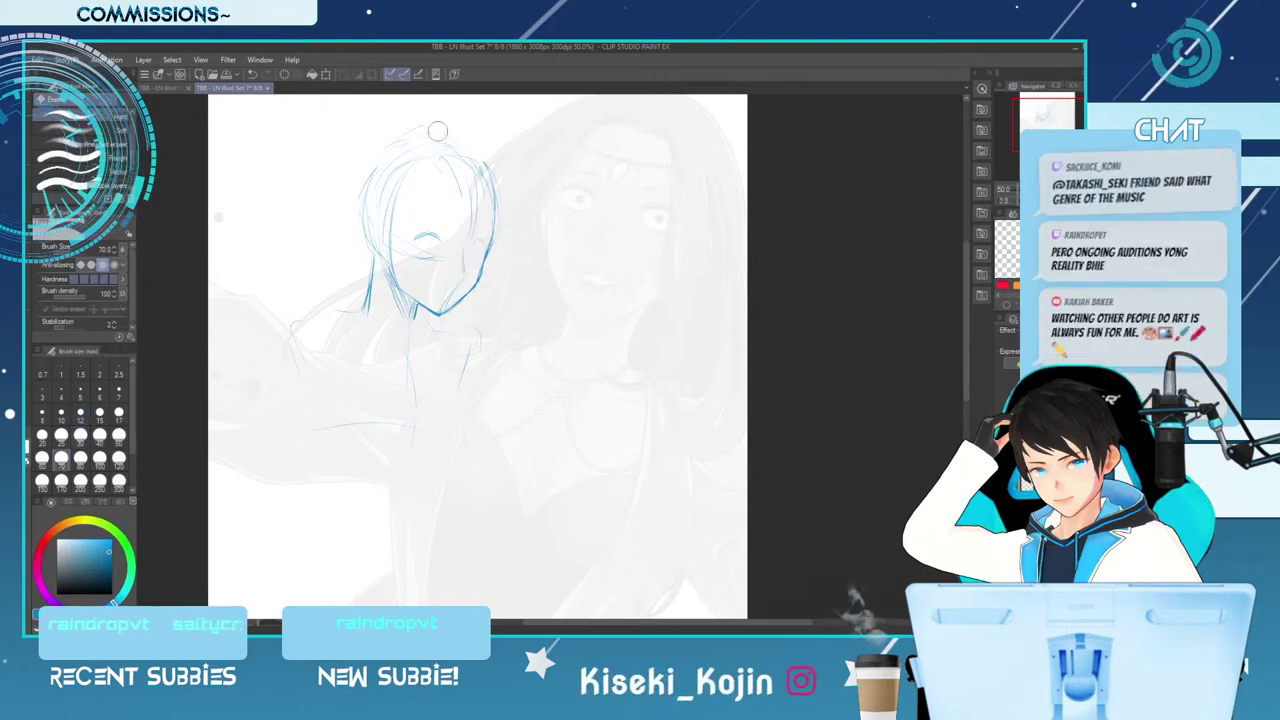
{"action": "key", "text": "bracketleft"}
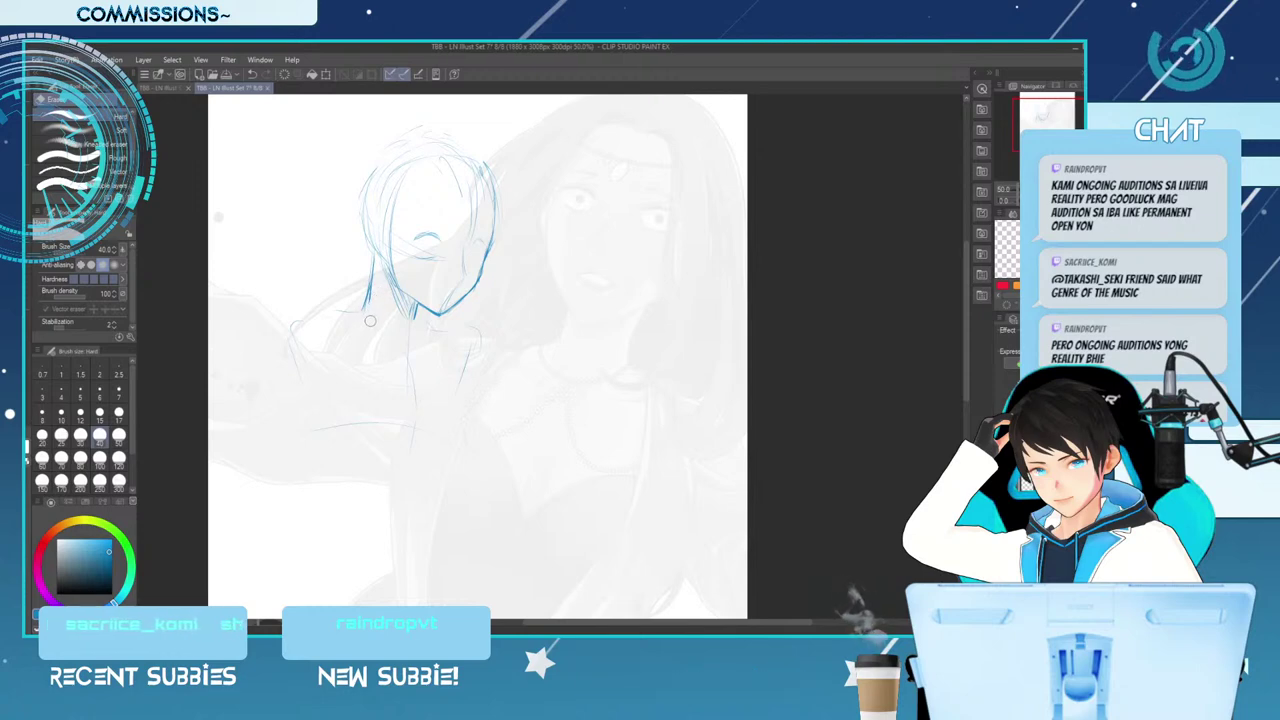
{"action": "key", "text": "p"}
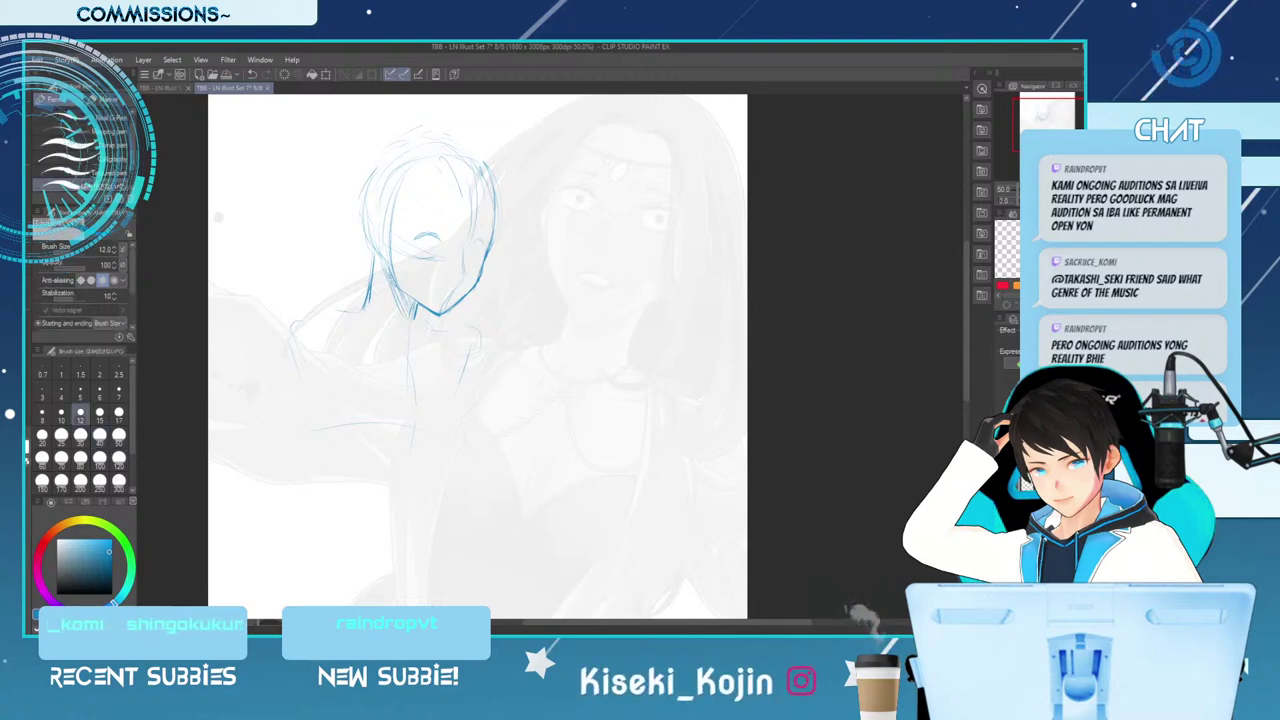
Sketch the shoulder line and the rounded upper-chest outline below the neck
{"action": "key", "text": "ctrl+minus"}
{"action": "left_click_drag", "start_coordinate": [435, 318], "coordinate": [383, 330]}
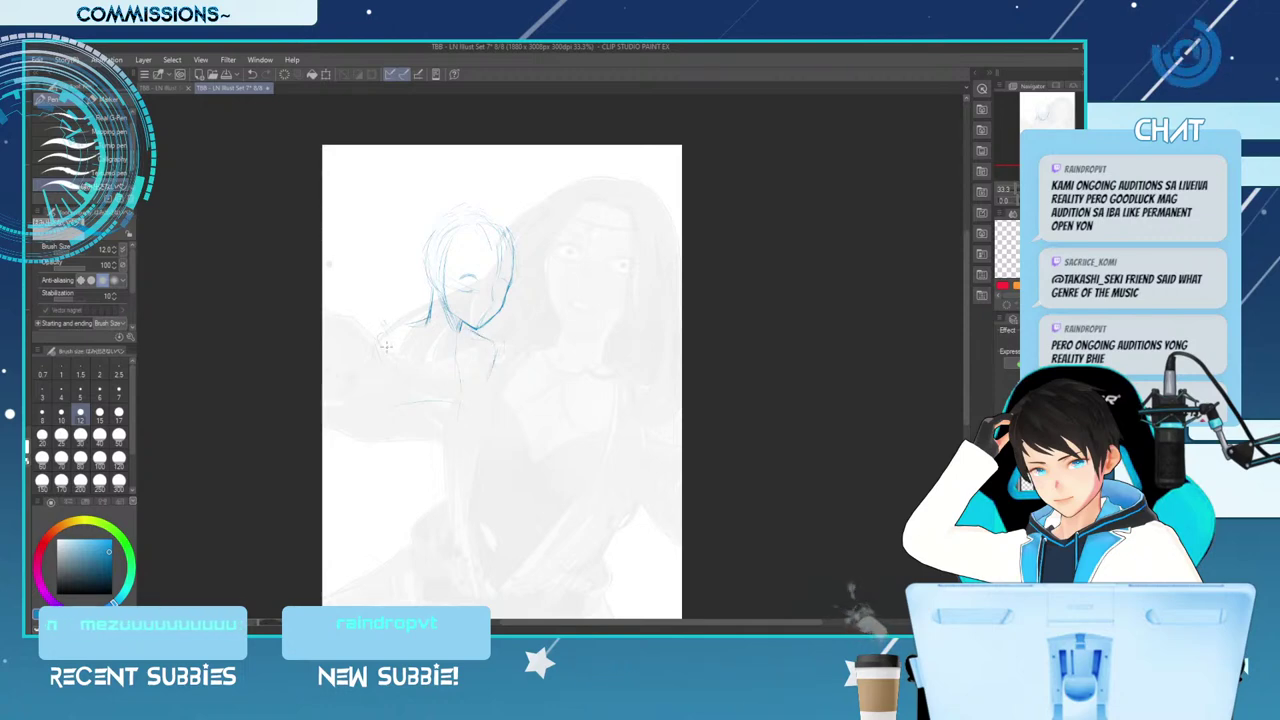
{"action": "left_click_drag", "start_coordinate": [383, 345], "coordinate": [398, 392]}
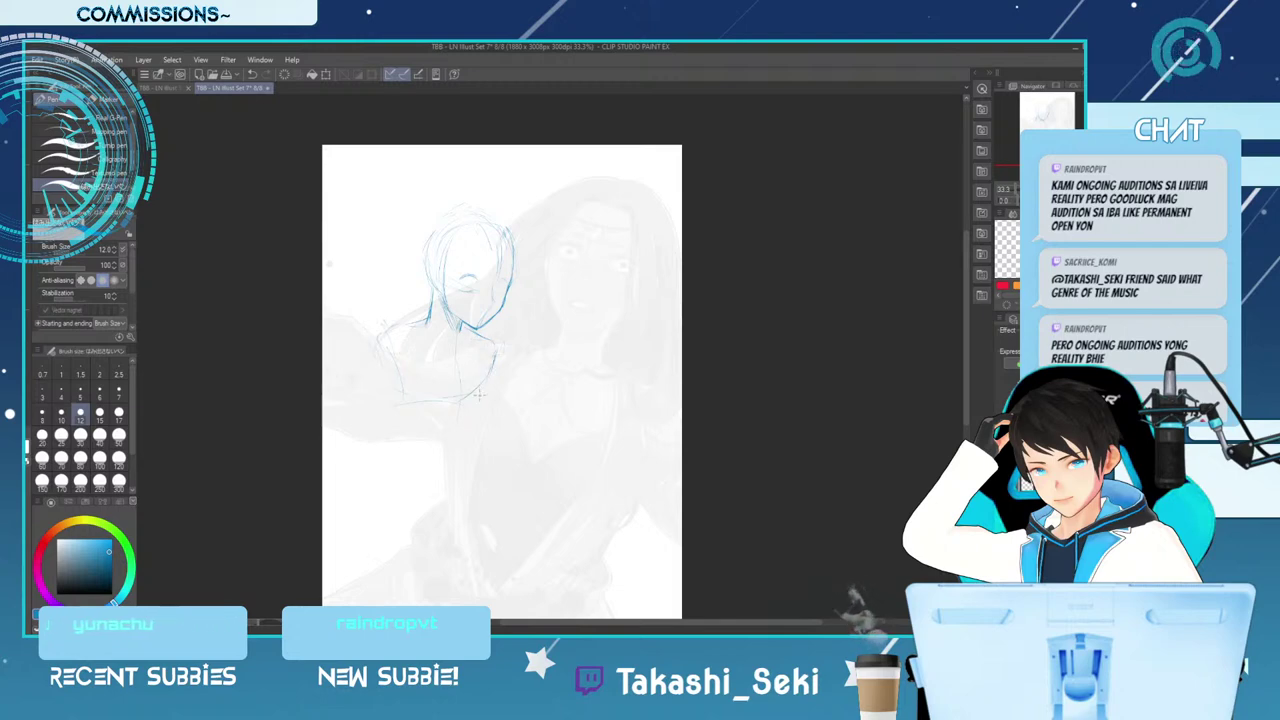
{"action": "left_click_drag", "start_coordinate": [380, 338], "coordinate": [392, 398]}
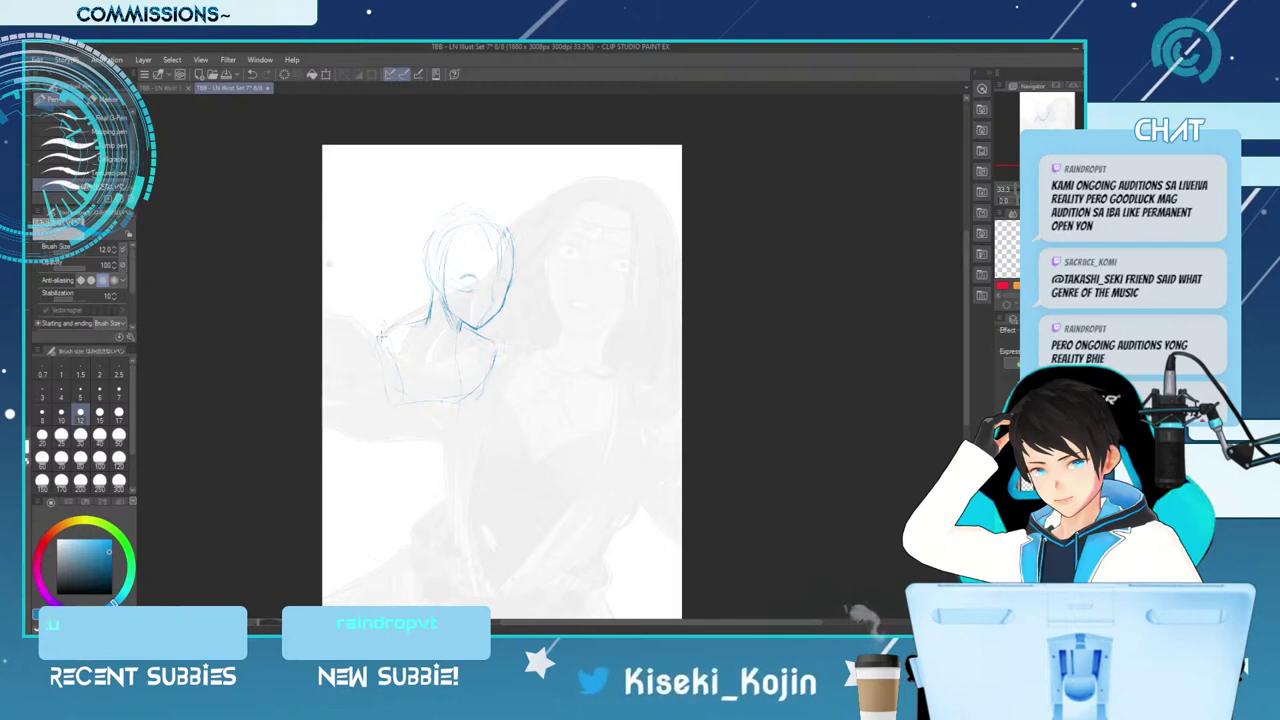
Sketch a curved centre line down the torso, redoing it longer, and add both torso sides and a short waist line
{"action": "left_click_drag", "start_coordinate": [432, 344], "coordinate": [412, 430]}
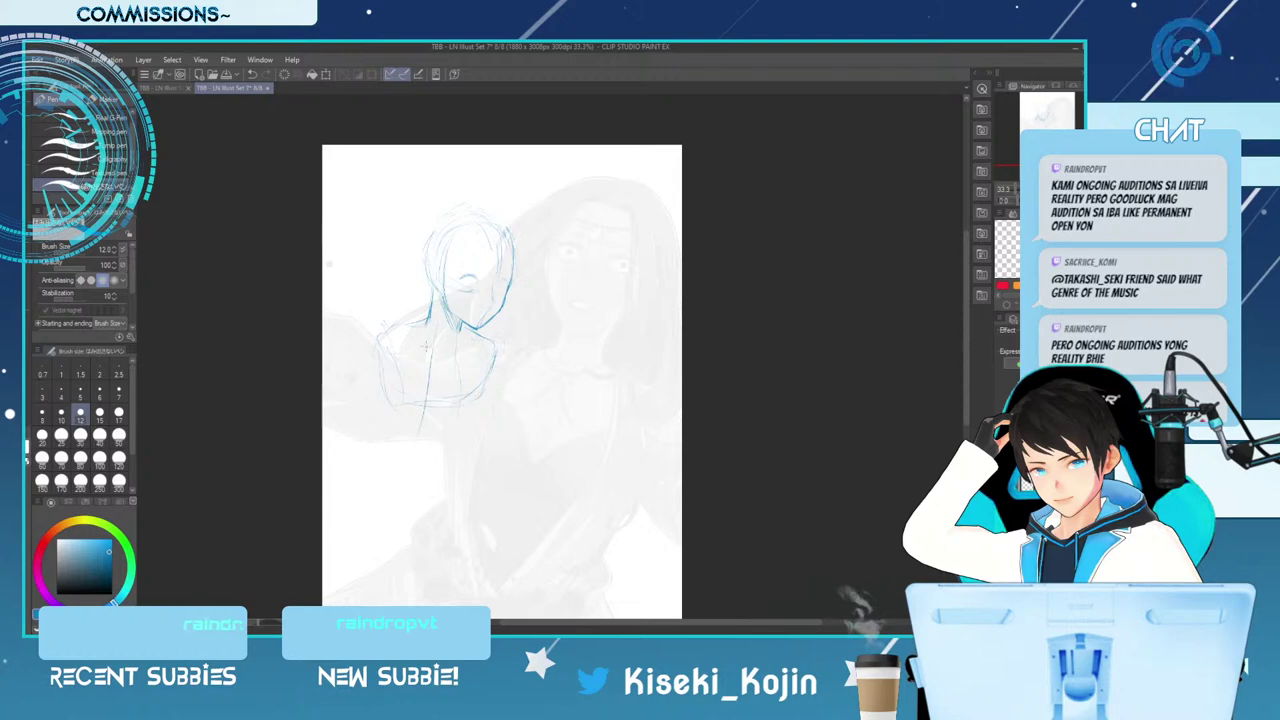
{"action": "key", "text": "ctrl+z"}
{"action": "left_click_drag", "start_coordinate": [420, 345], "coordinate": [413, 480]}
{"action": "left_click_drag", "start_coordinate": [382, 362], "coordinate": [379, 405]}
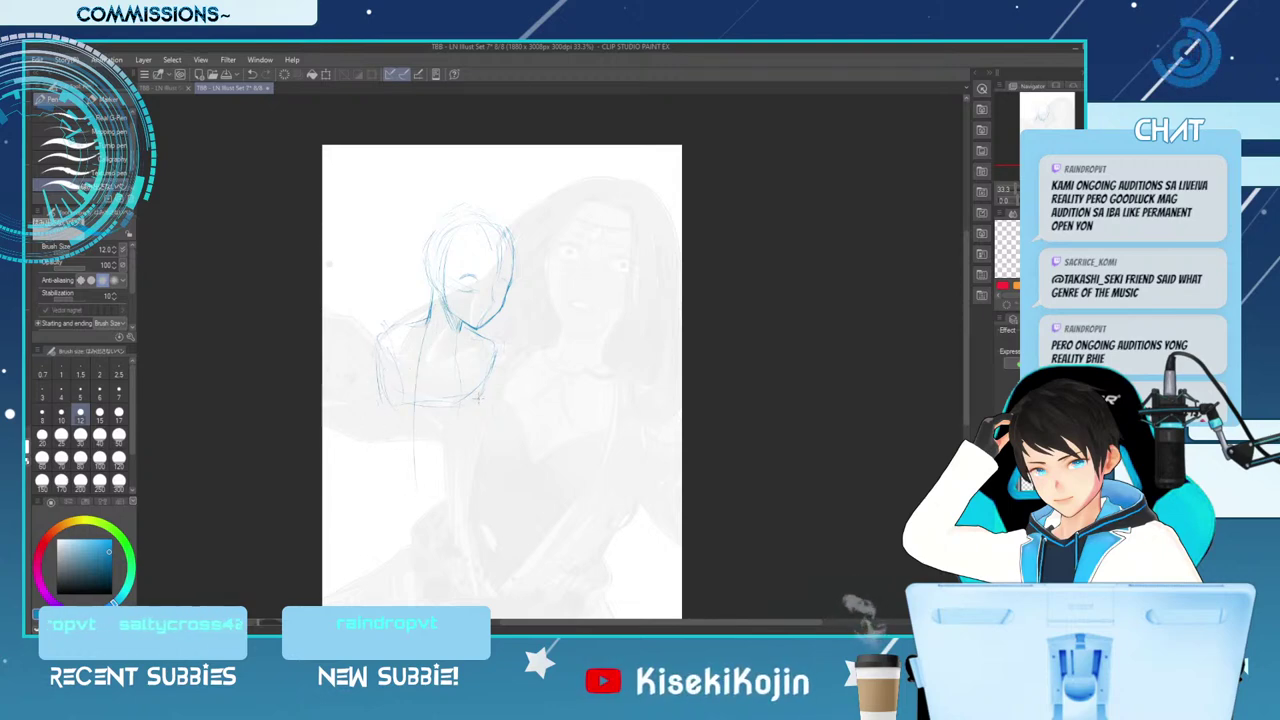
{"action": "left_click_drag", "start_coordinate": [477, 399], "coordinate": [463, 430]}
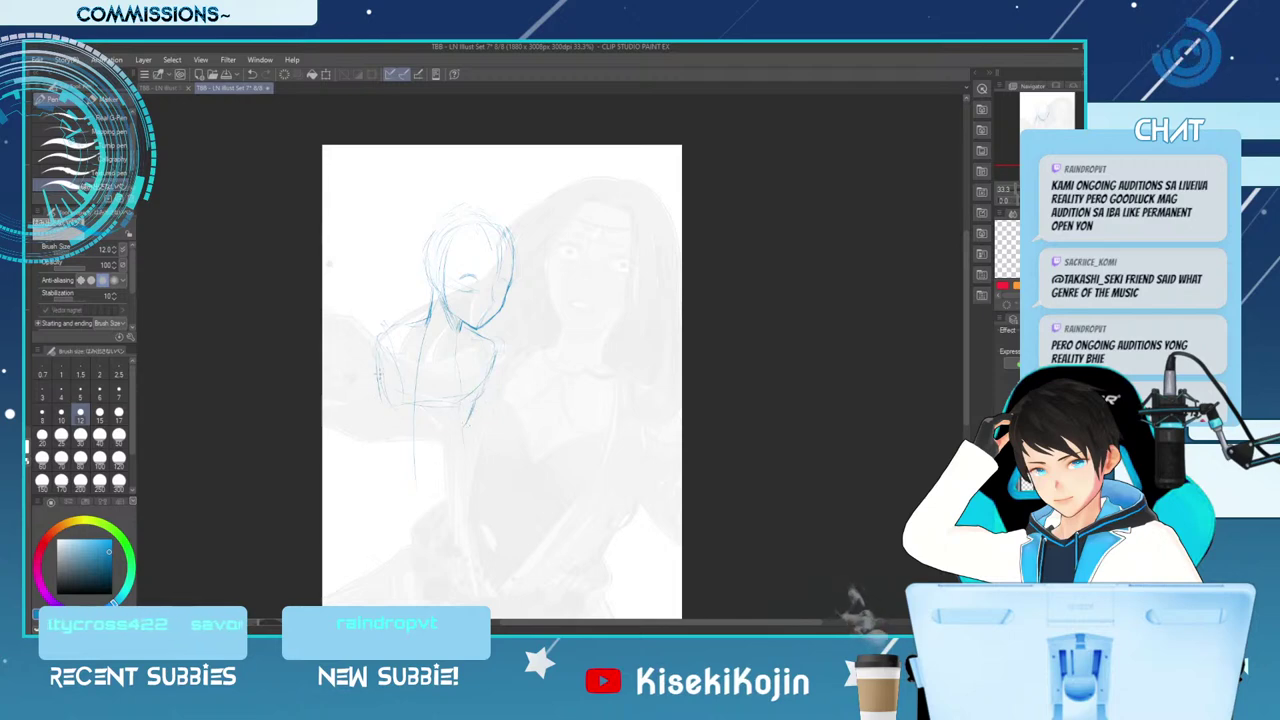
{"action": "left_click_drag", "start_coordinate": [377, 420], "coordinate": [379, 462]}
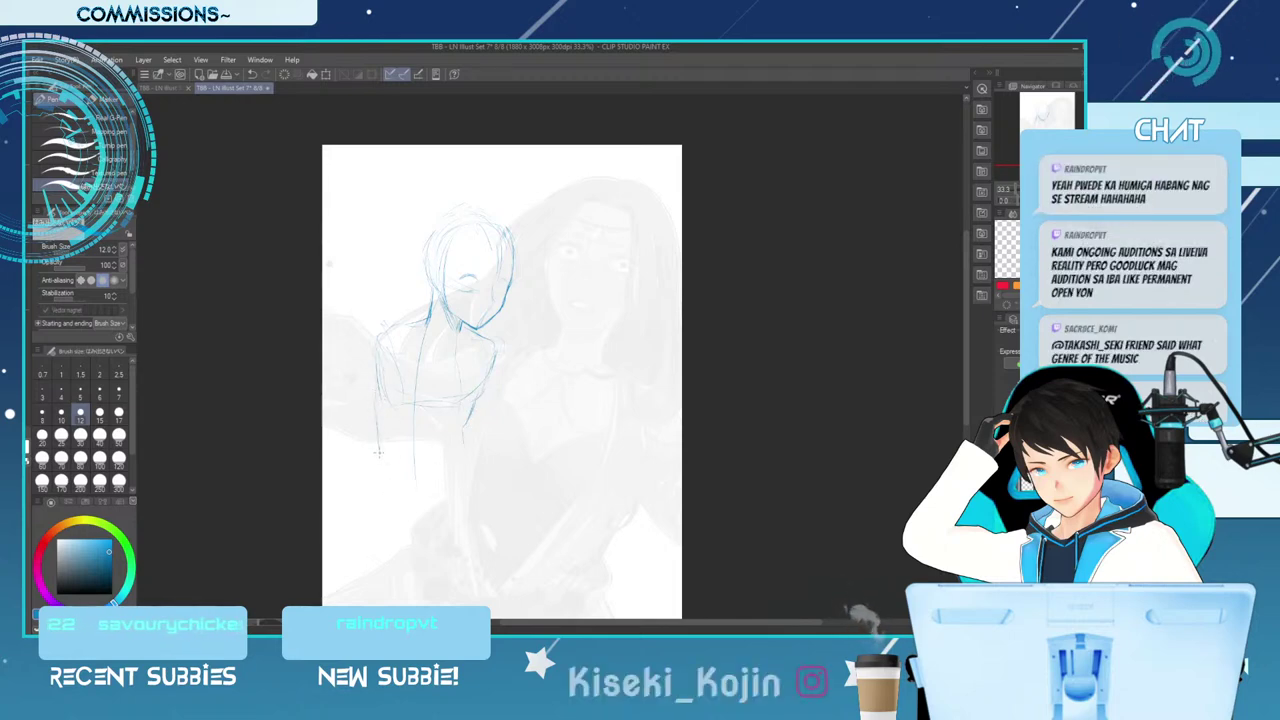
{"action": "left_click_drag", "start_coordinate": [430, 477], "coordinate": [414, 482]}
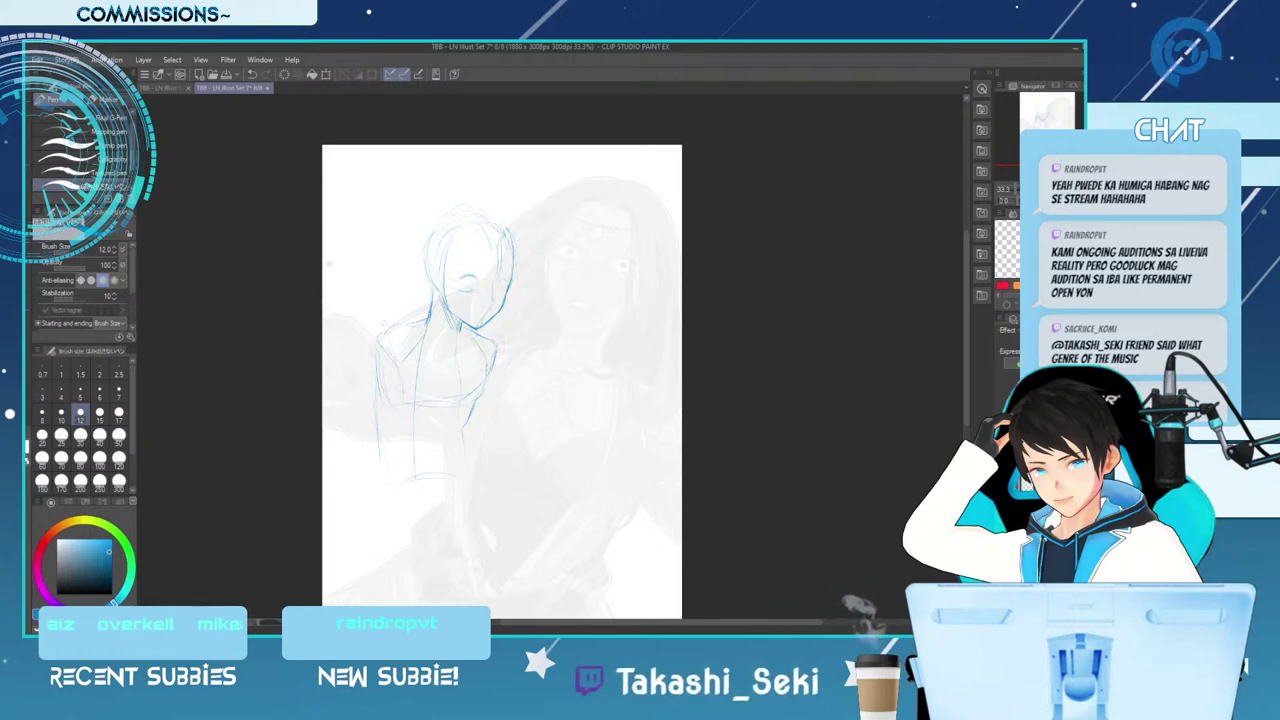
Clean up the torso's centre line below the chest and erase the loose strands above the crown, re-sketching the top of the head lightly
{"action": "key", "text": "e"}
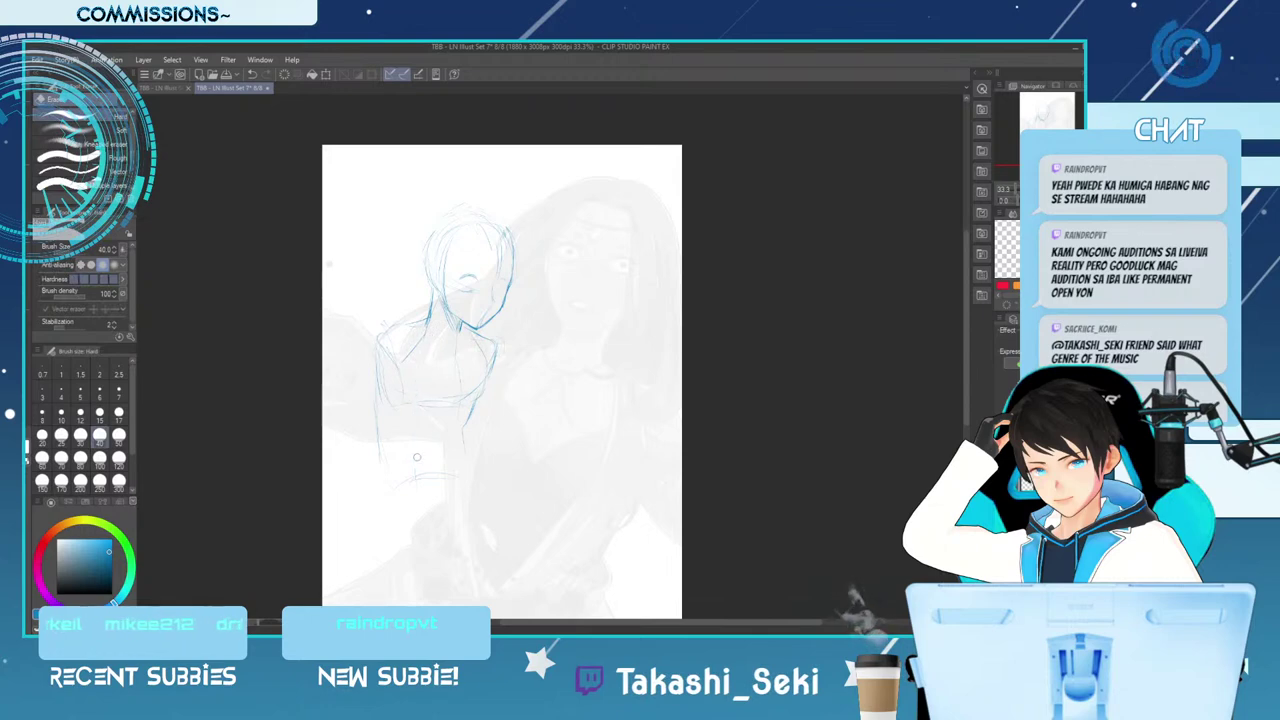
{"action": "key", "text": "p"}
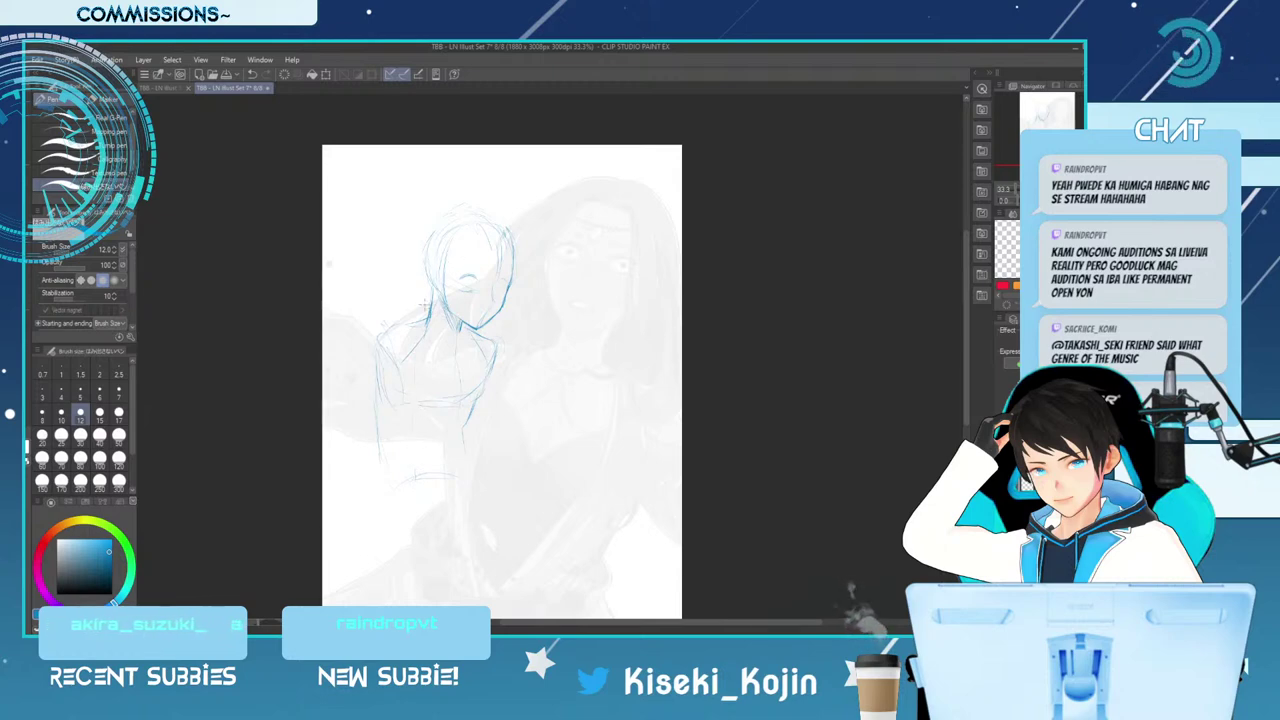
{"action": "scroll", "coordinate": [426, 300], "scroll_direction": "up", "scroll_amount": 1}
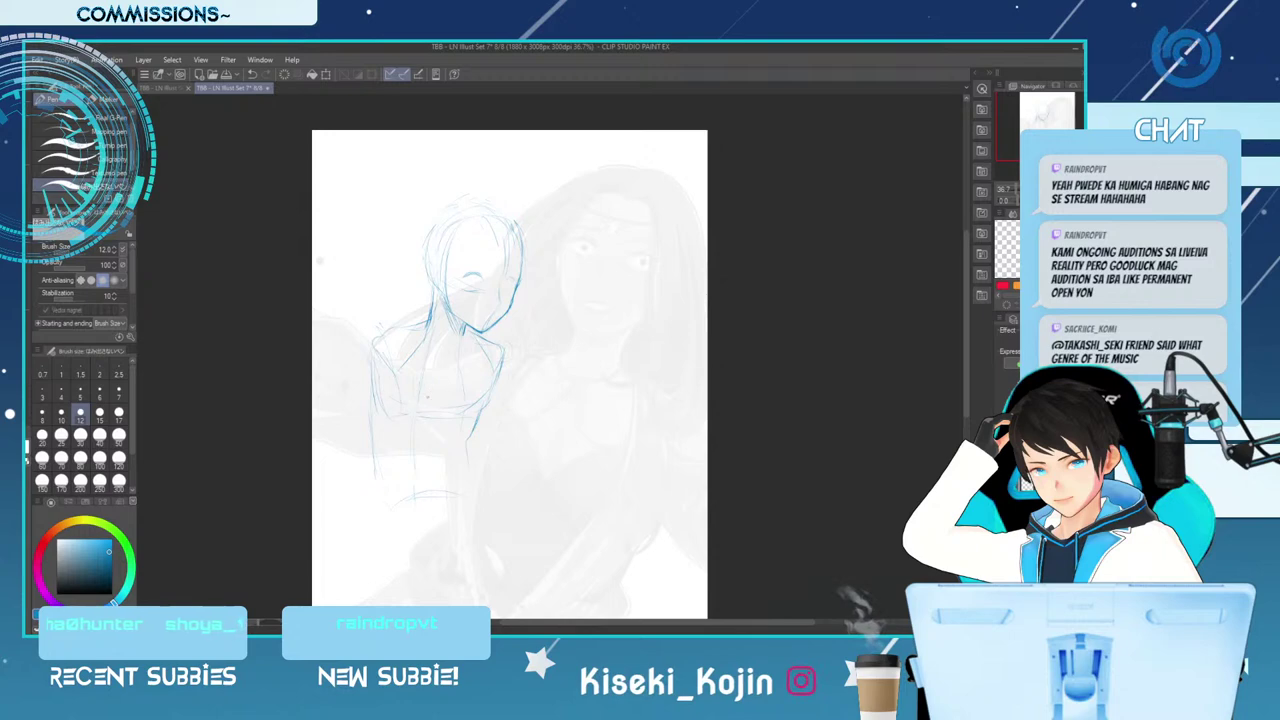
{"action": "key", "text": "e"}
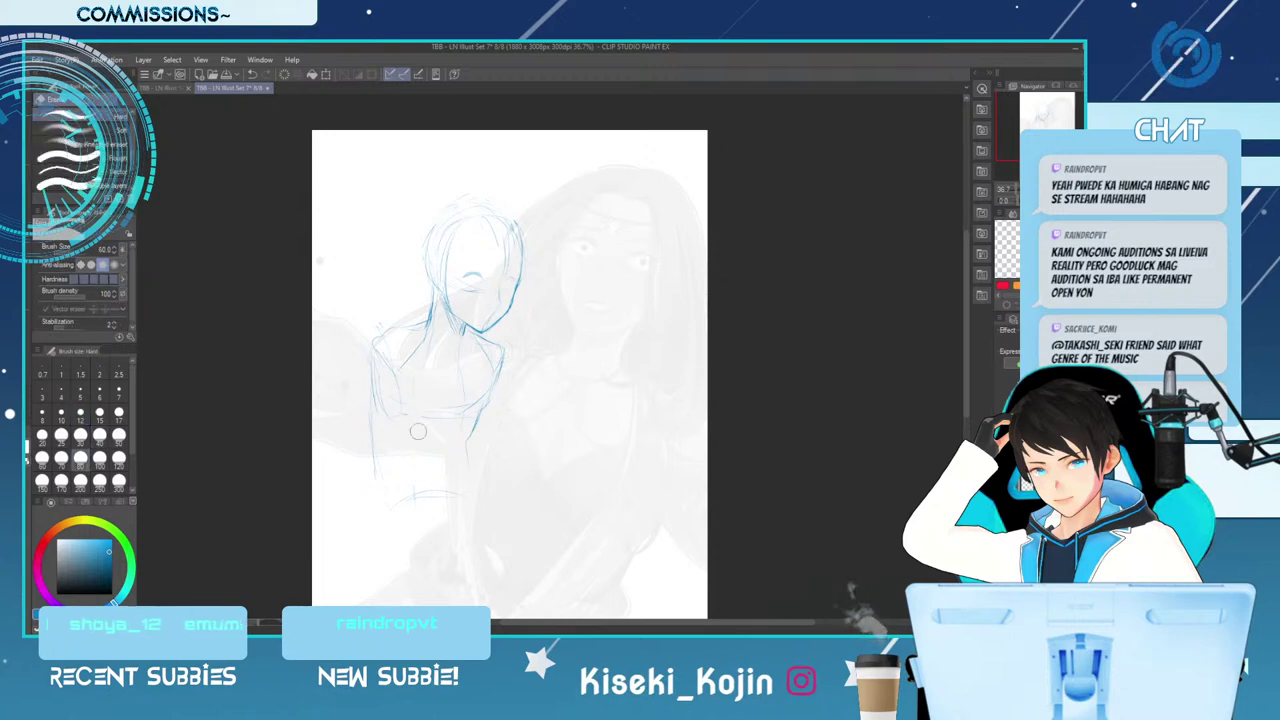
{"action": "key", "text": "p"}
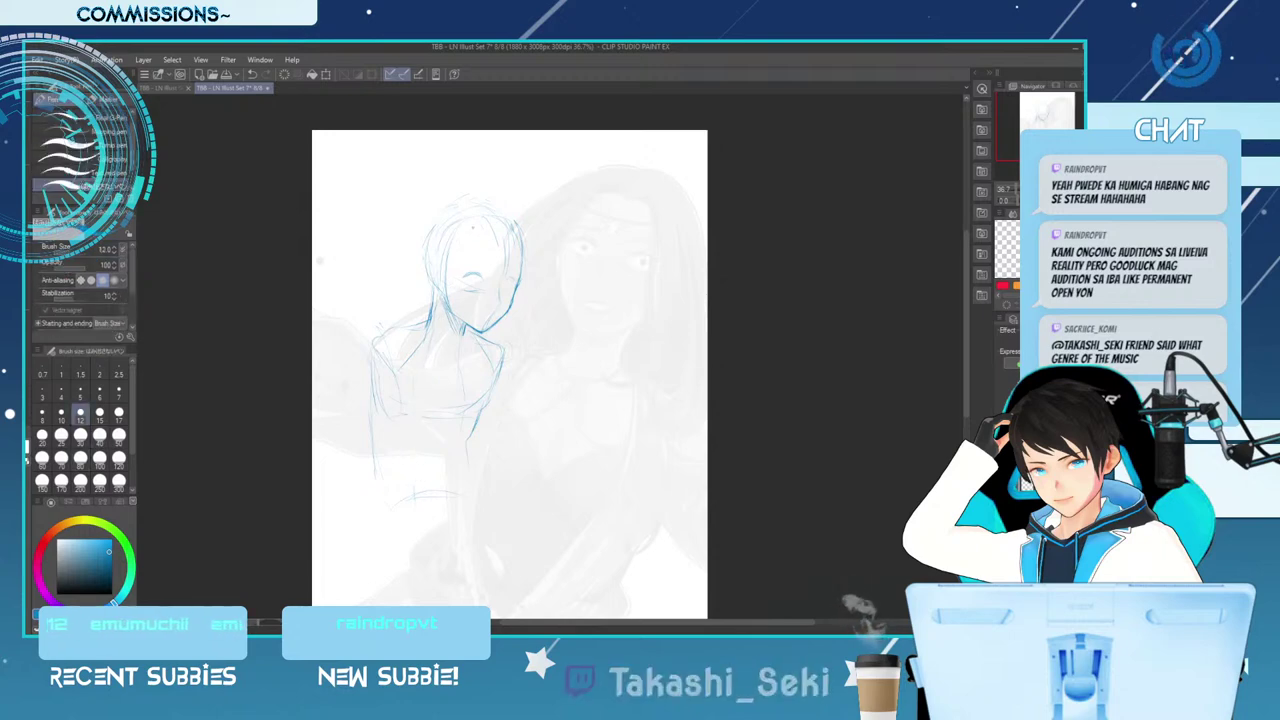
{"action": "key", "text": "e"}
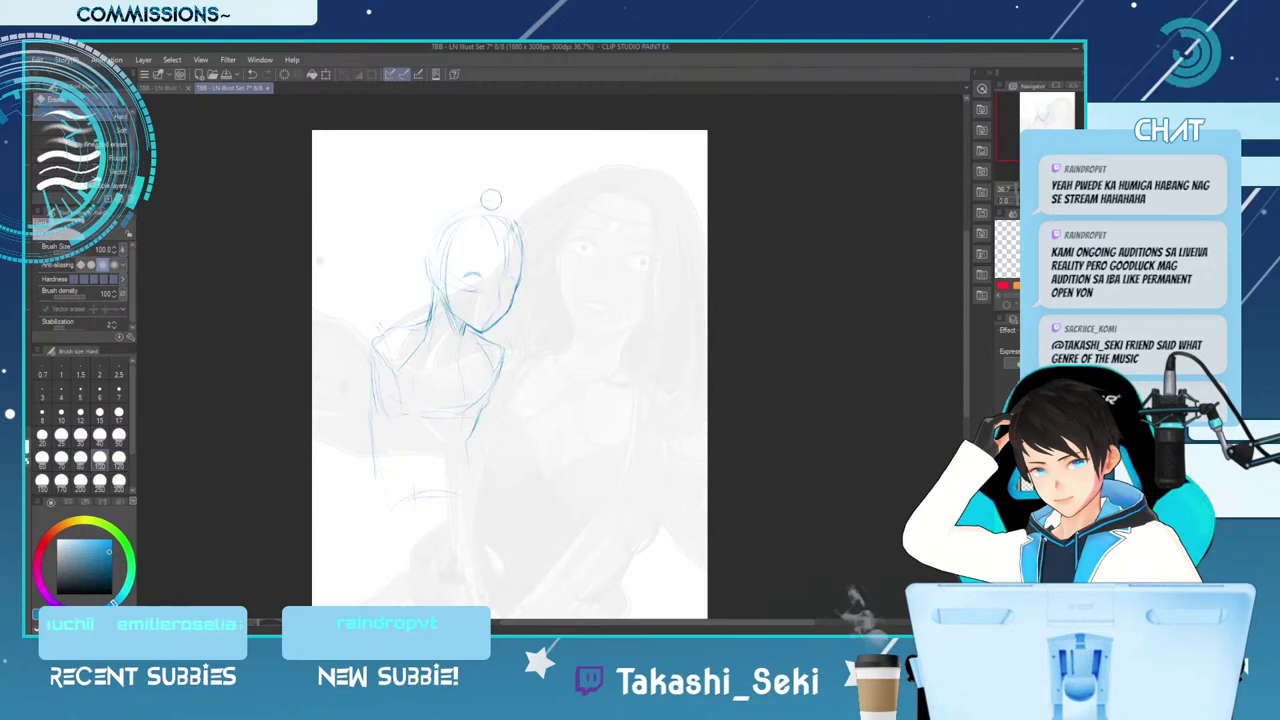
{"action": "key", "text": "p"}
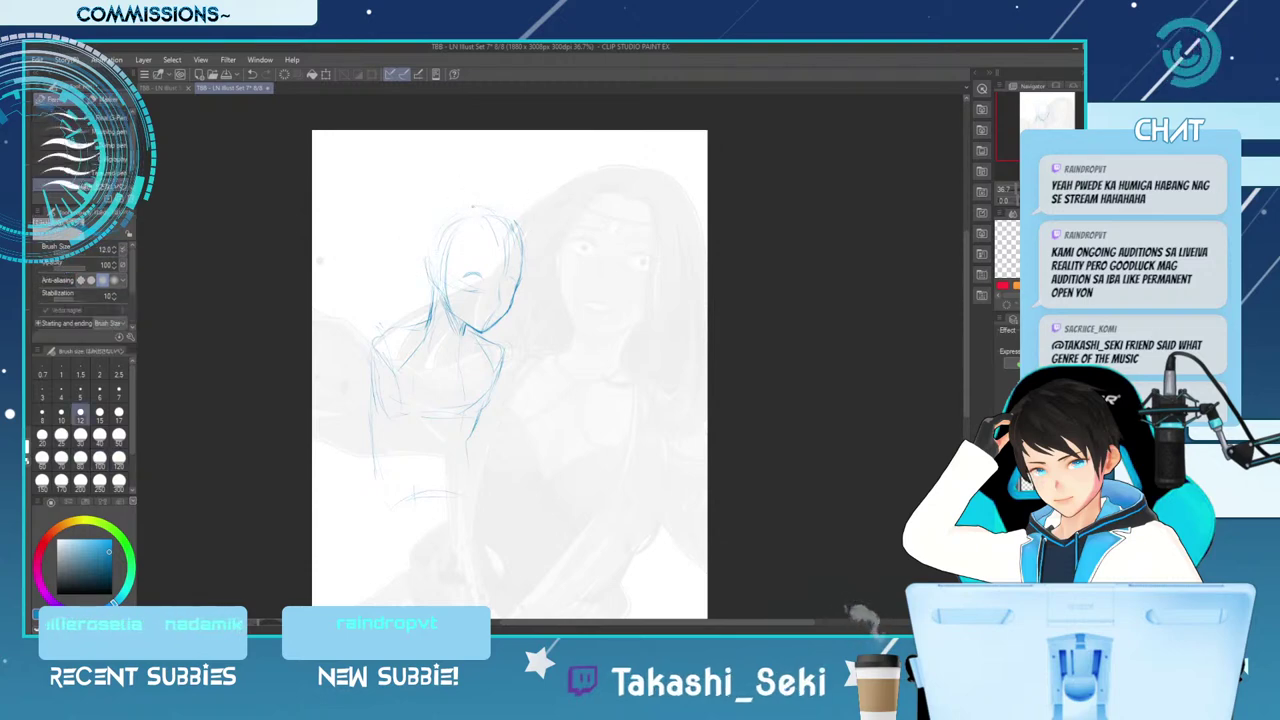
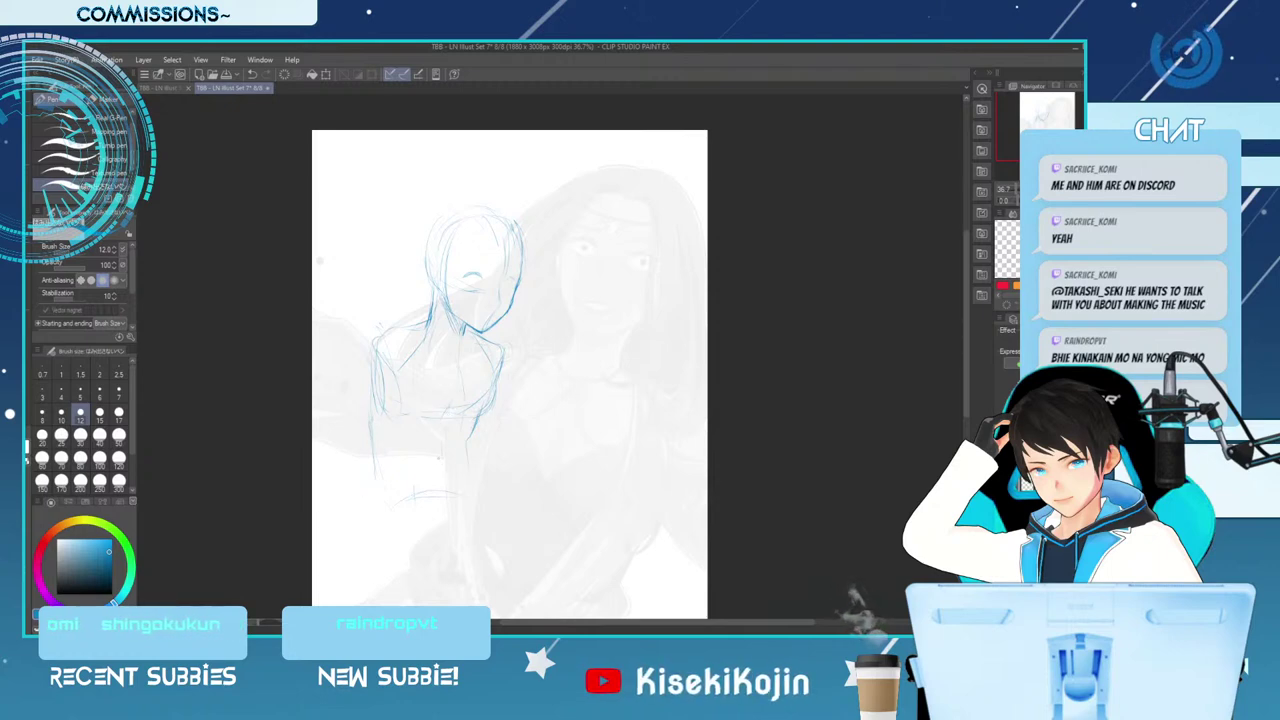
Draw a short vertical stroke down to the waist line and replace the face's eye sketch with a small light stroke
{"action": "left_click_drag", "start_coordinate": [443, 472], "coordinate": [441, 500]}
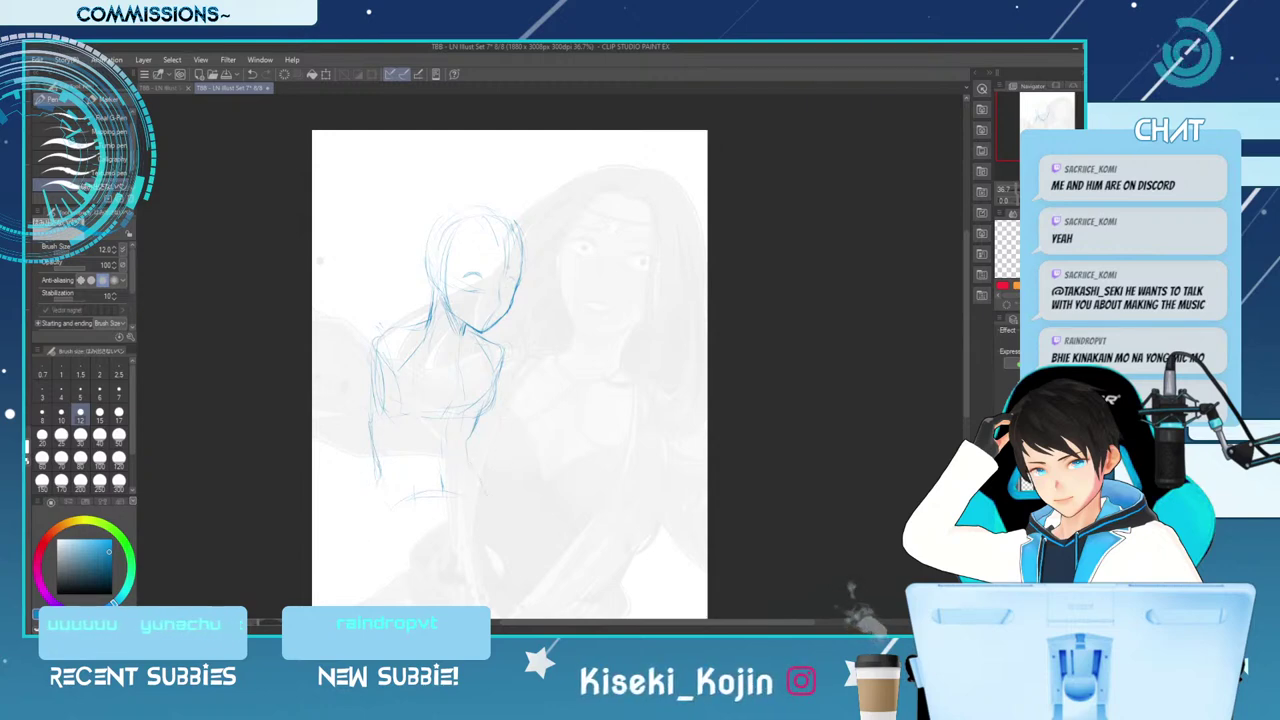
{"action": "key", "text": "e"}
{"action": "left_click_drag", "start_coordinate": [472, 276], "coordinate": [466, 290]}
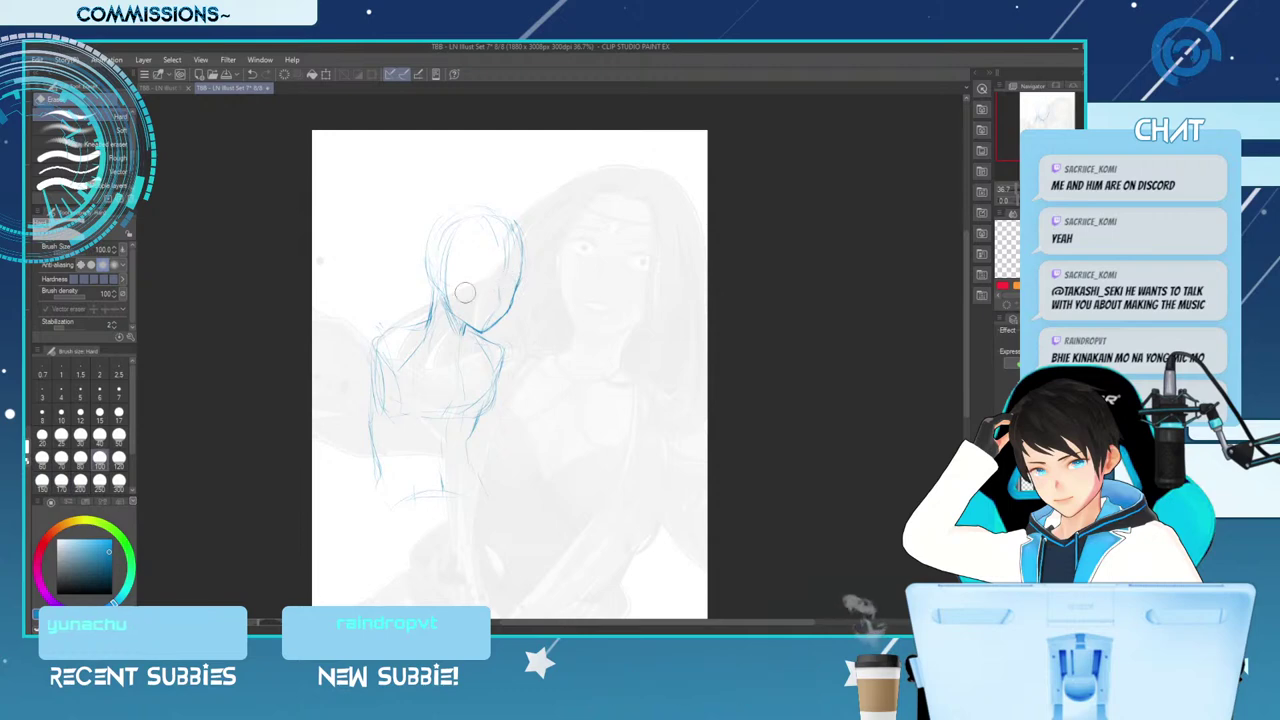
{"action": "key", "text": "p"}
{"action": "left_click", "coordinate": [484, 274]}
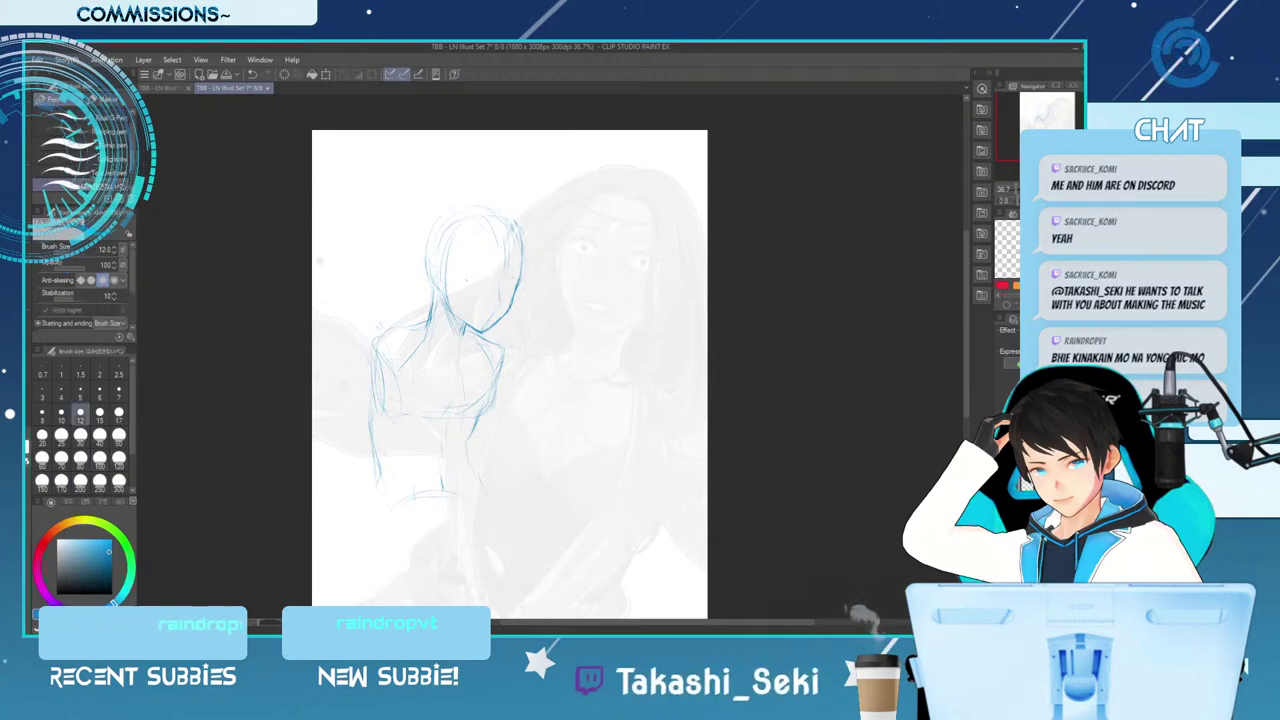
{"action": "left_click_drag", "start_coordinate": [470, 279], "coordinate": [480, 276]}
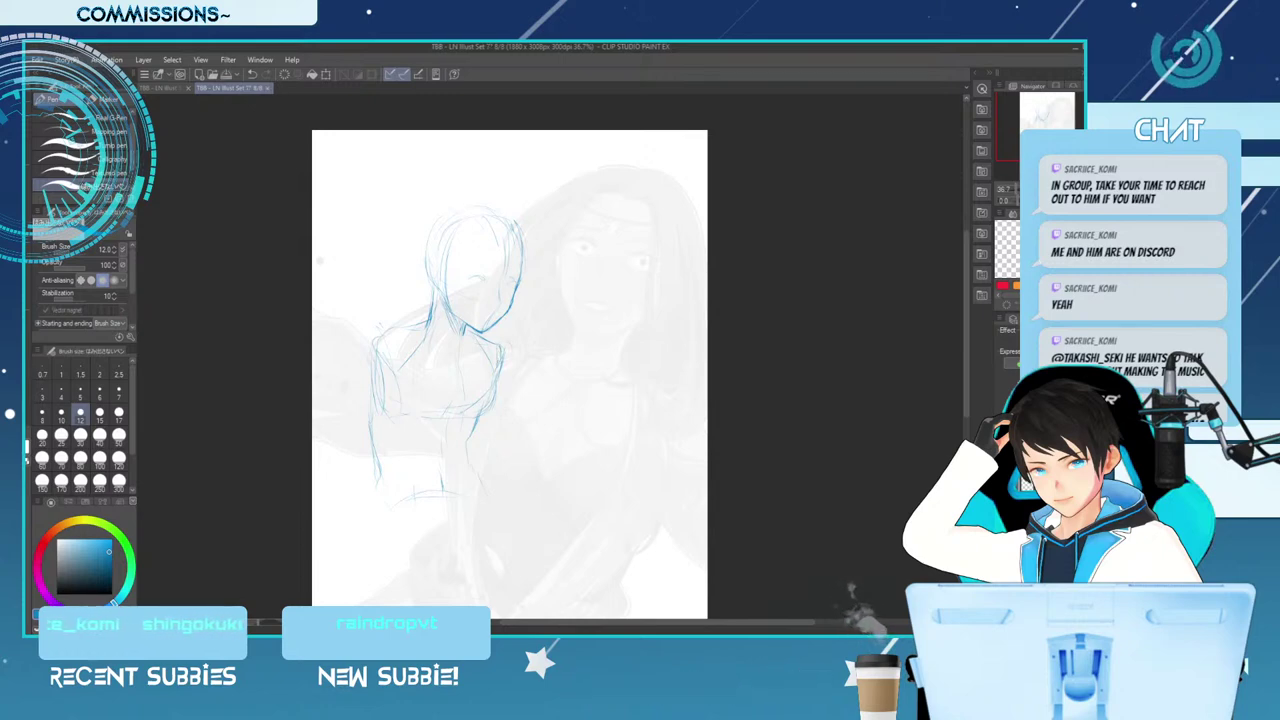
Try a tall rectangular frame around the new figure, reaching from the page's upper edge to below the waist
{"action": "left_click_drag", "start_coordinate": [327, 130], "coordinate": [475, 578]}
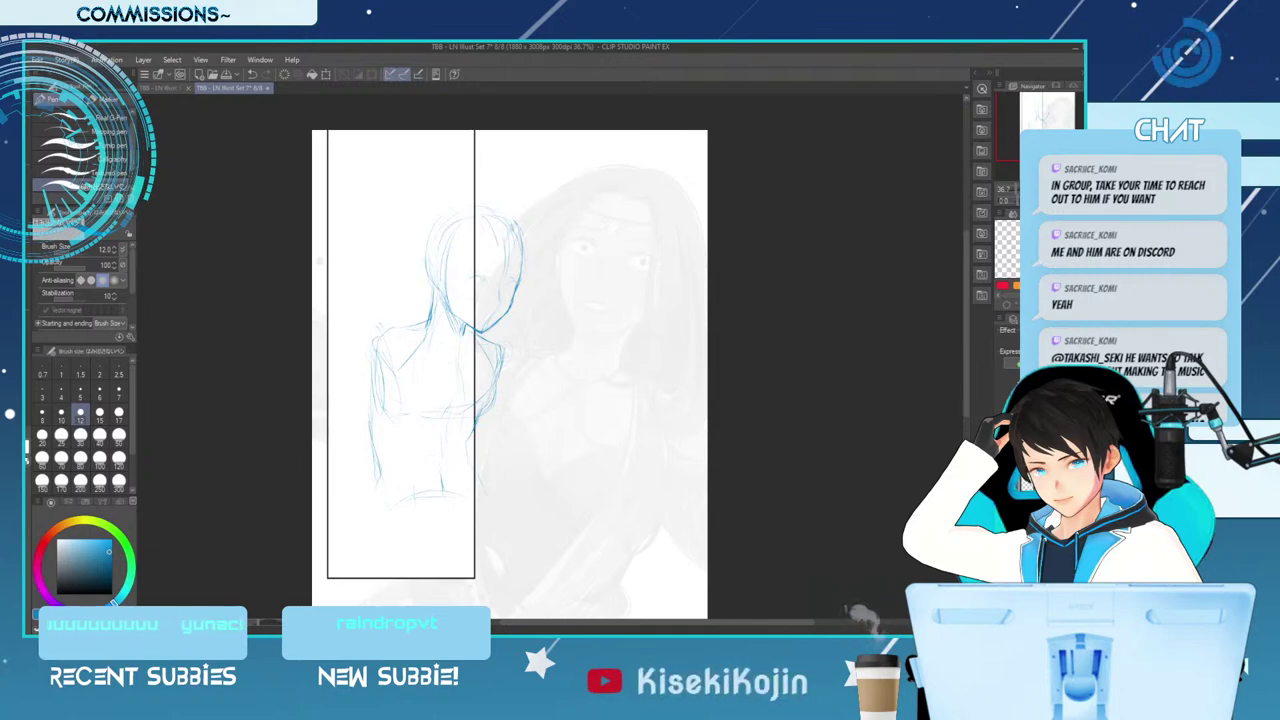
{"action": "key", "text": "ctrl+minus"}
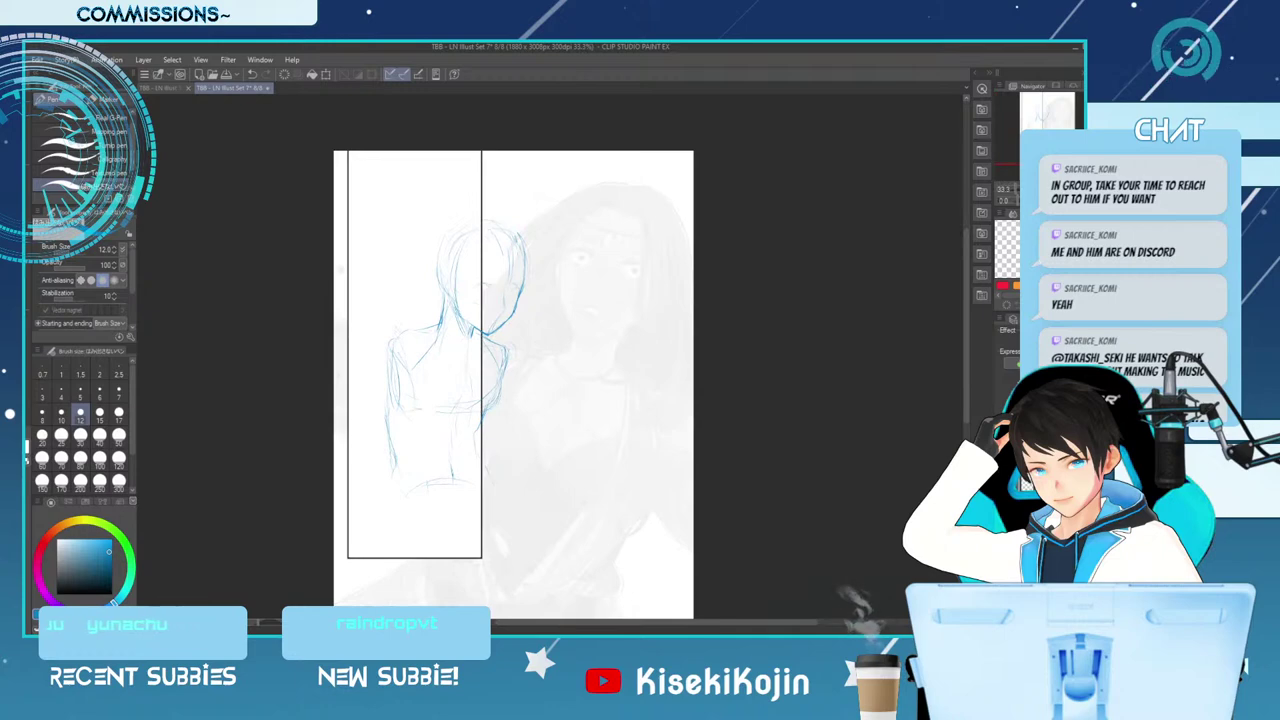
{"action": "key", "text": "ctrl+minus"}
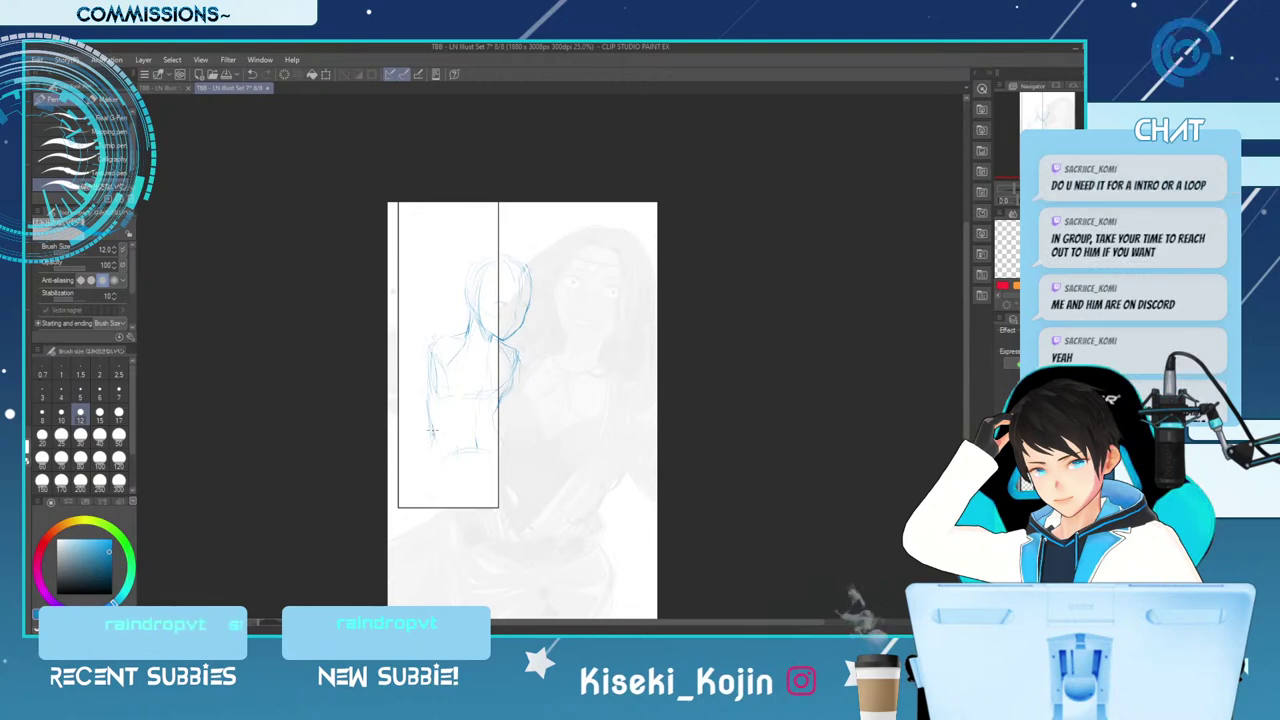
{"action": "key", "text": "ctrl+d"}
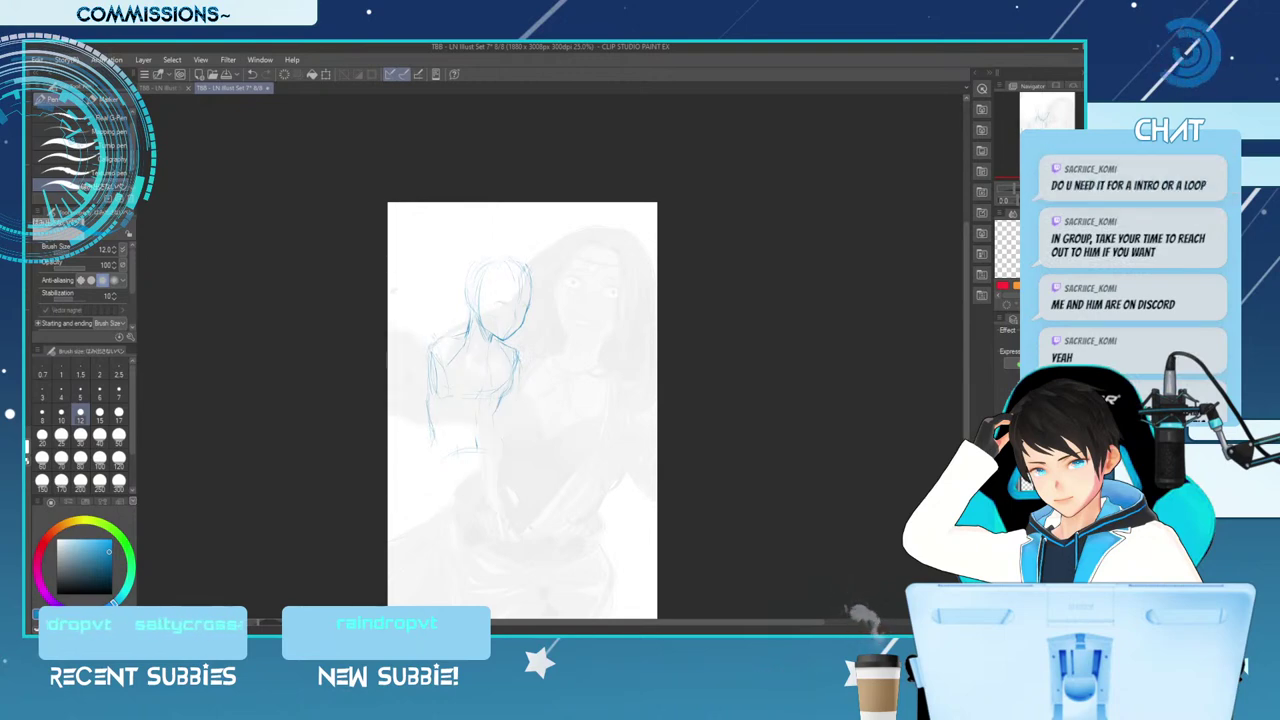
Erase and redraw the shoulder line nearest the grey woman using a size 70 eraser, removing the stray strokes outside that shoulder
{"action": "key", "text": "ctrl+plus"}
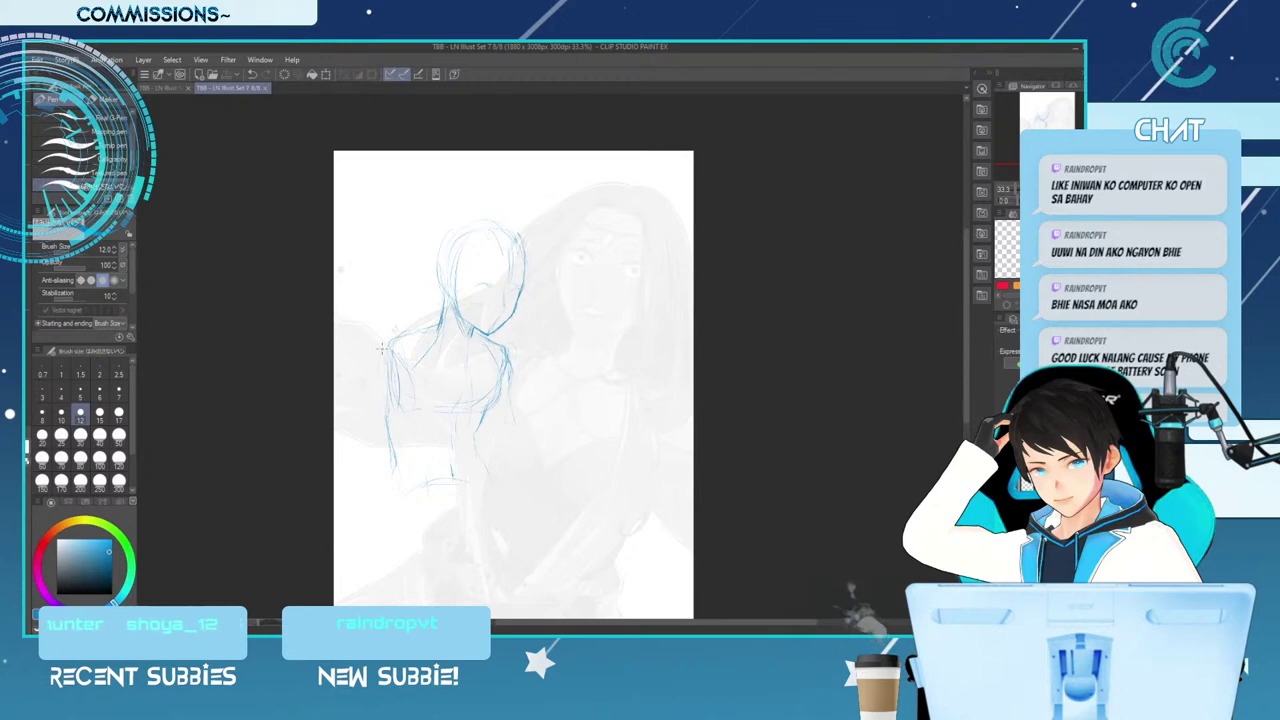
{"action": "key", "text": "e"}
{"action": "key", "text": "bracketleft"}
{"action": "key", "text": "bracketleft"}
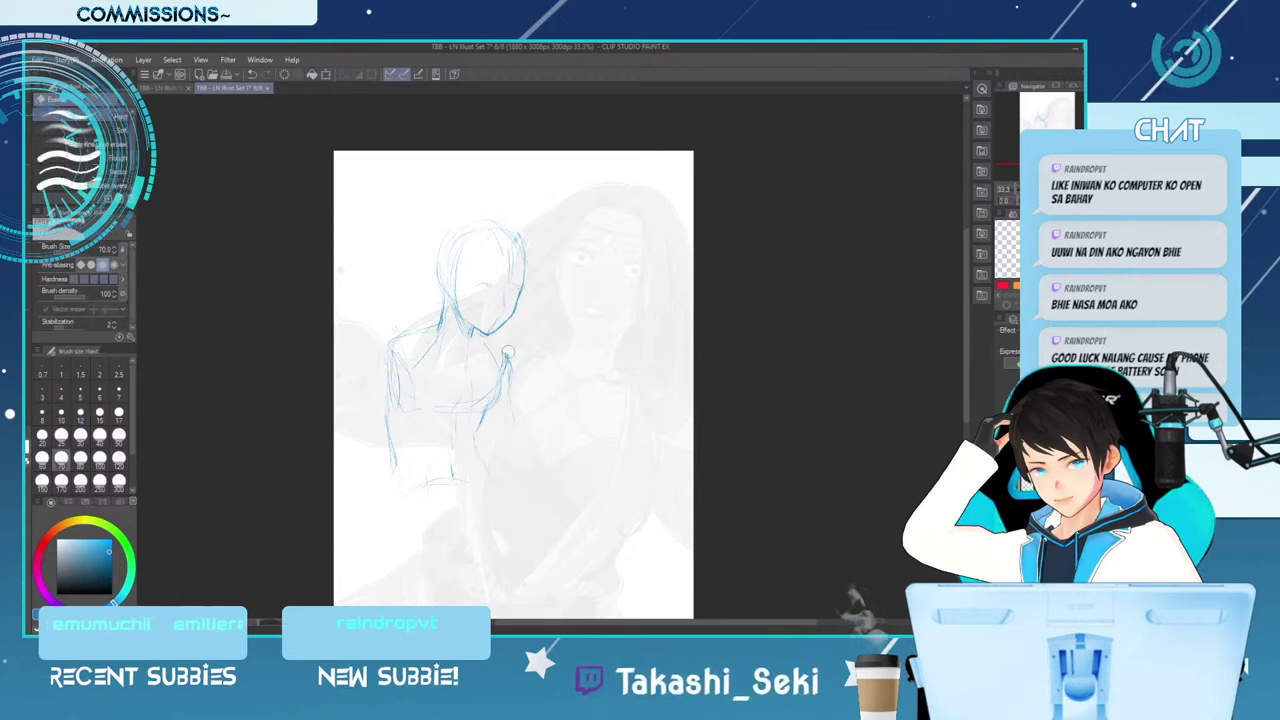
{"action": "key", "text": "p"}
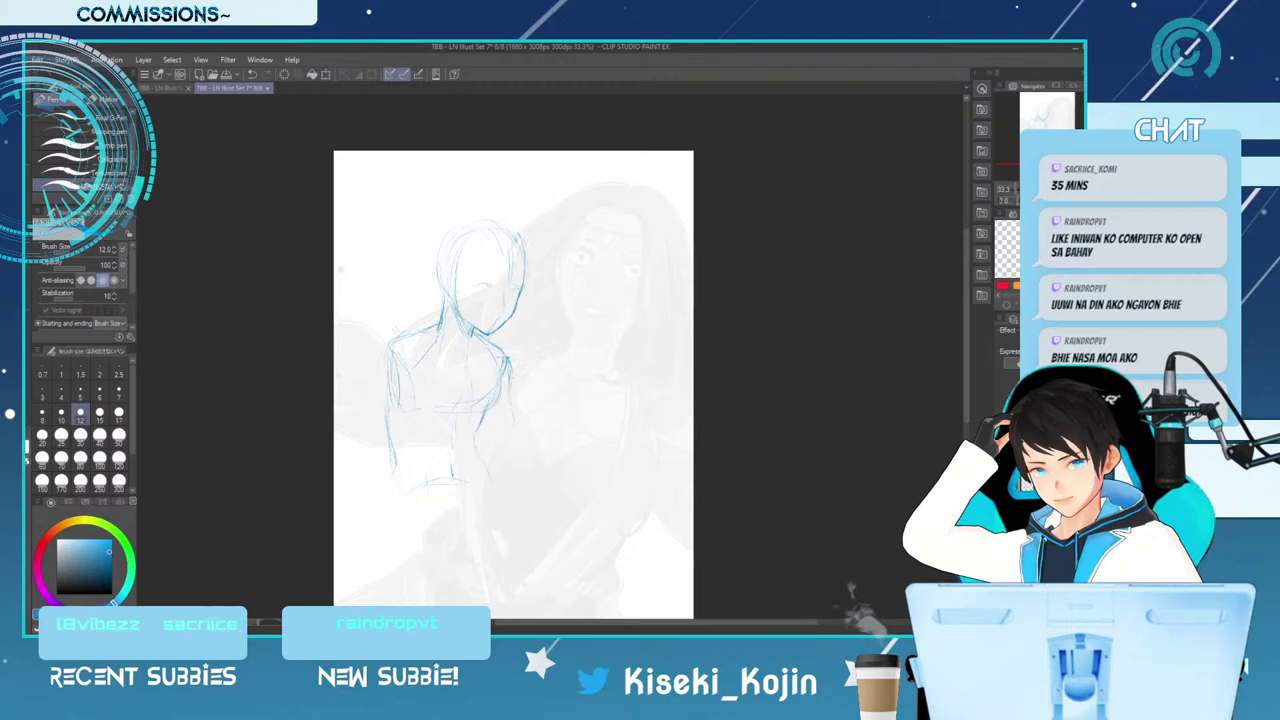
{"action": "key", "text": "e"}
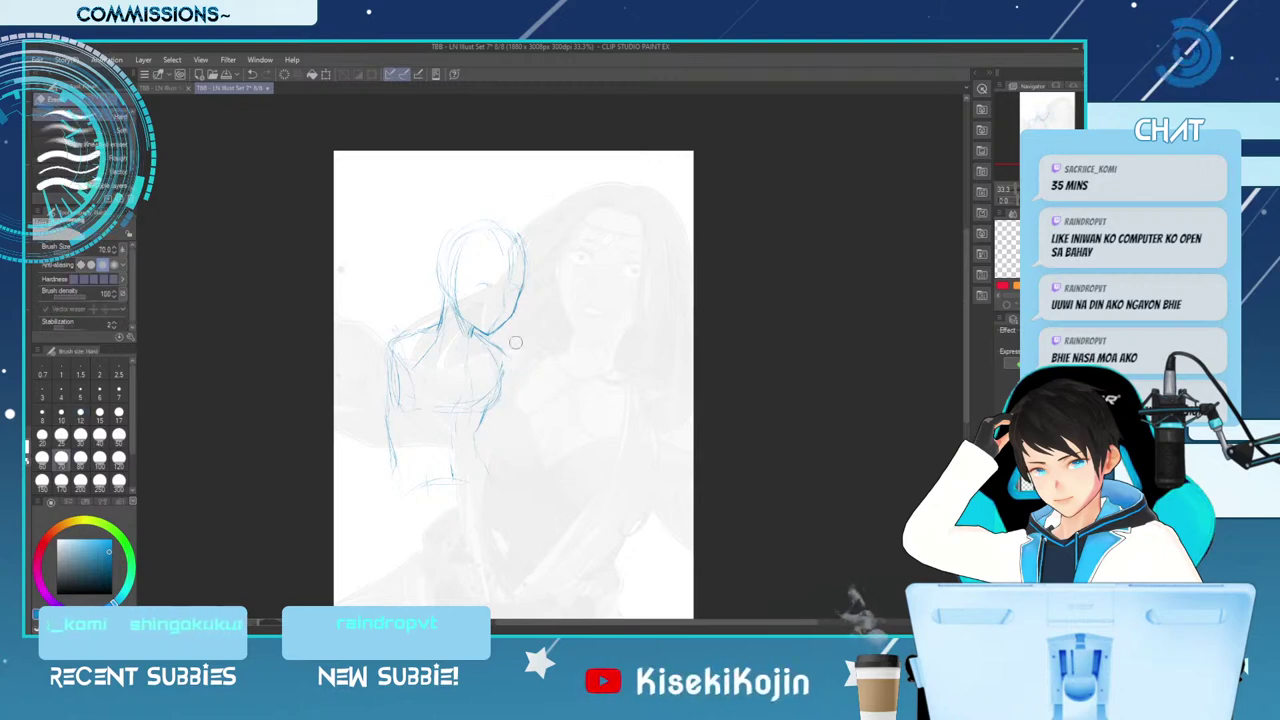
Redraw the chest's lower edge and its outer corner with darker strokes, erasing the overlapping line inside that corner
{"action": "key", "text": "p"}
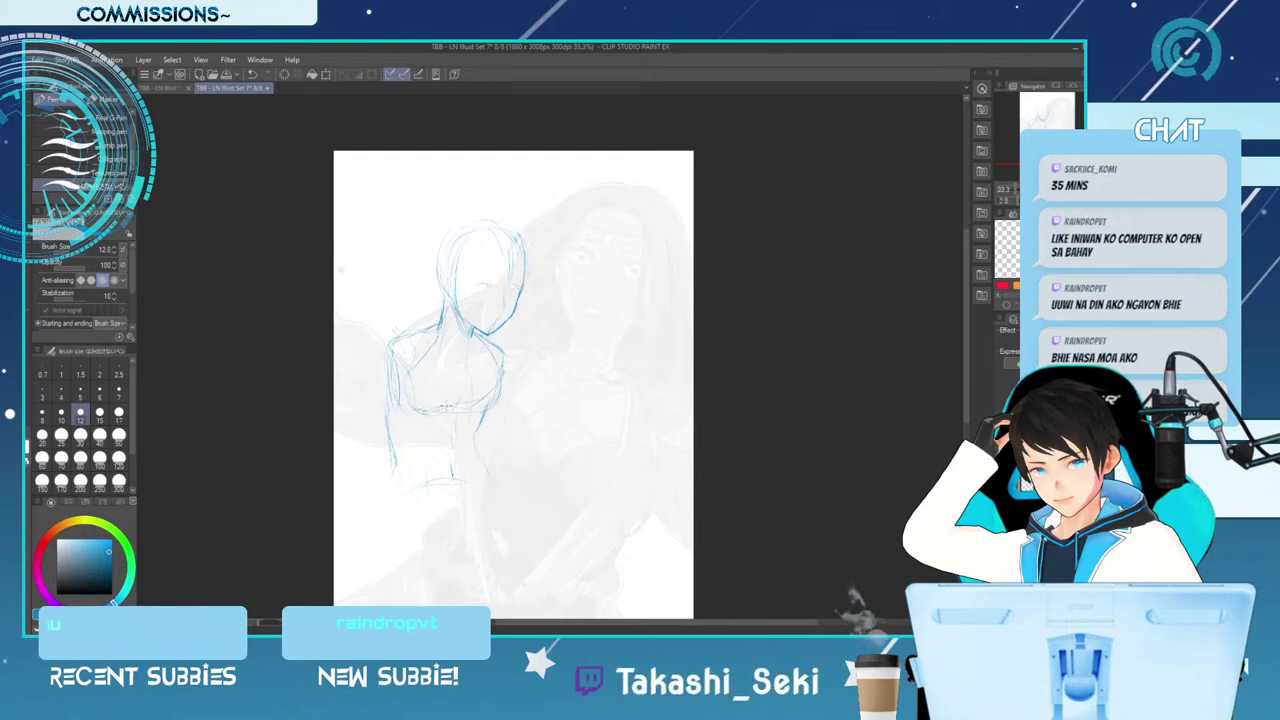
{"action": "left_click_drag", "start_coordinate": [478, 409], "coordinate": [498, 404]}
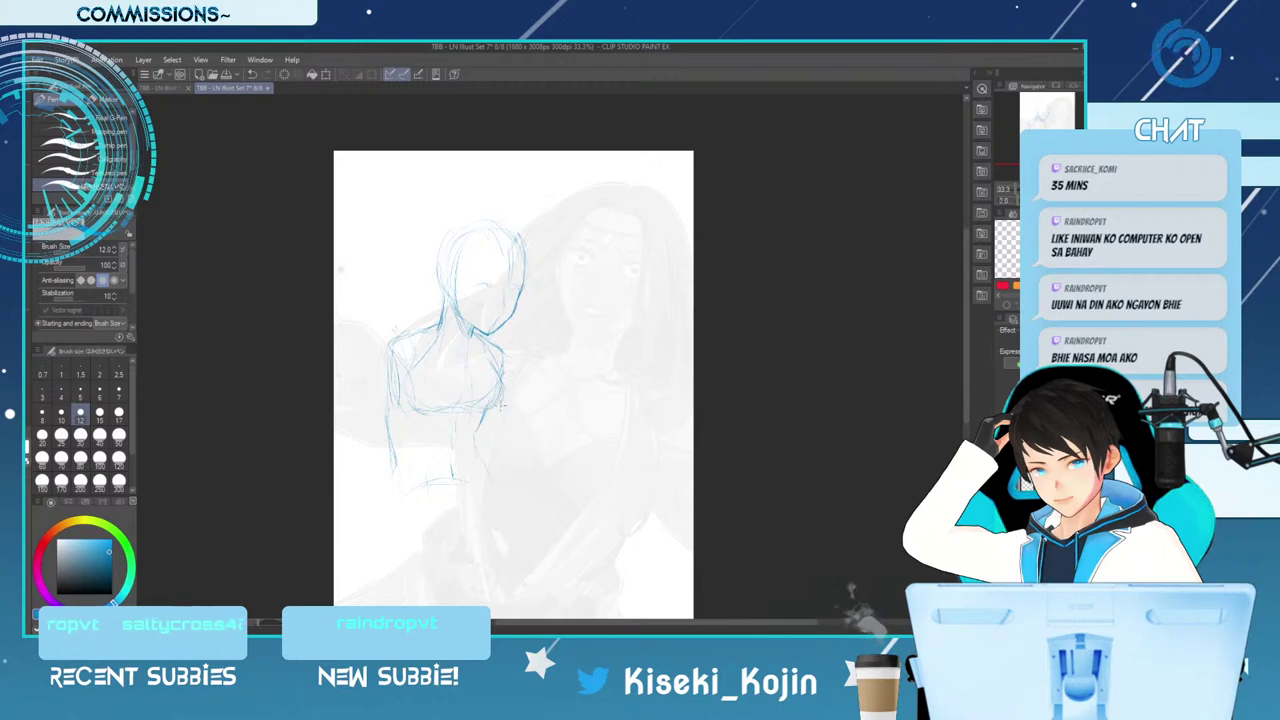
{"action": "key", "text": "e"}
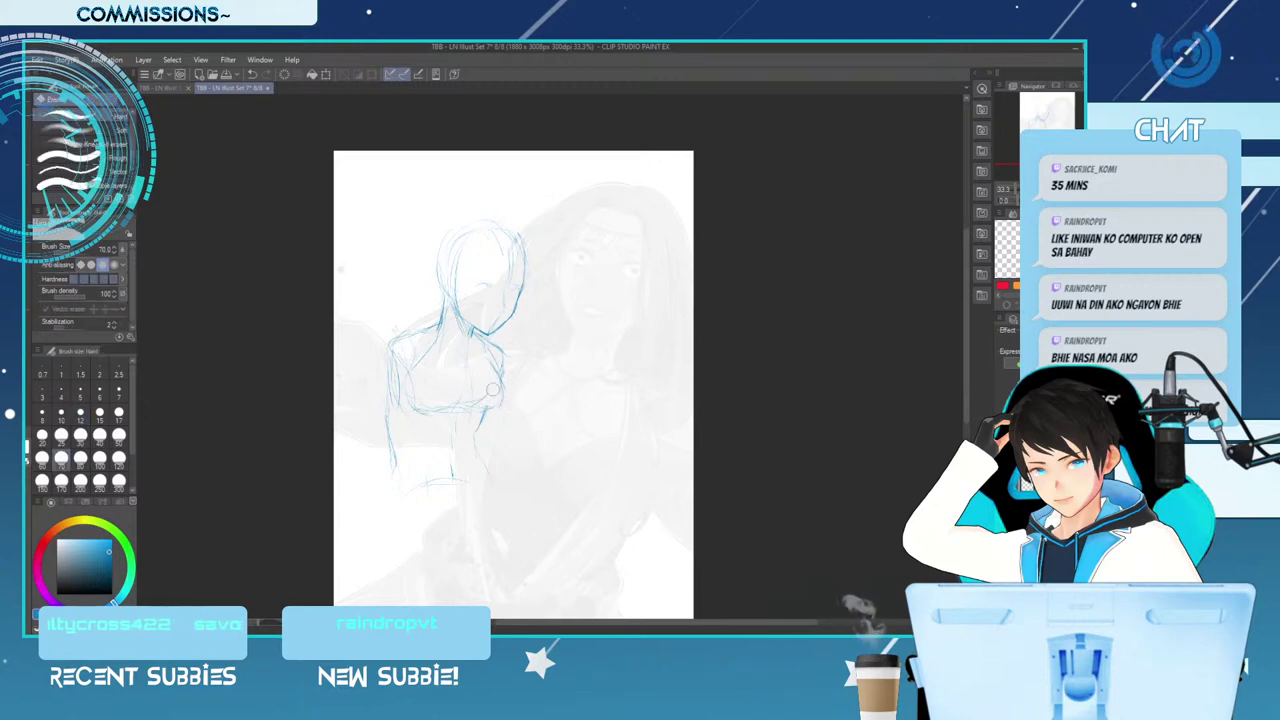
{"action": "key", "text": "p"}
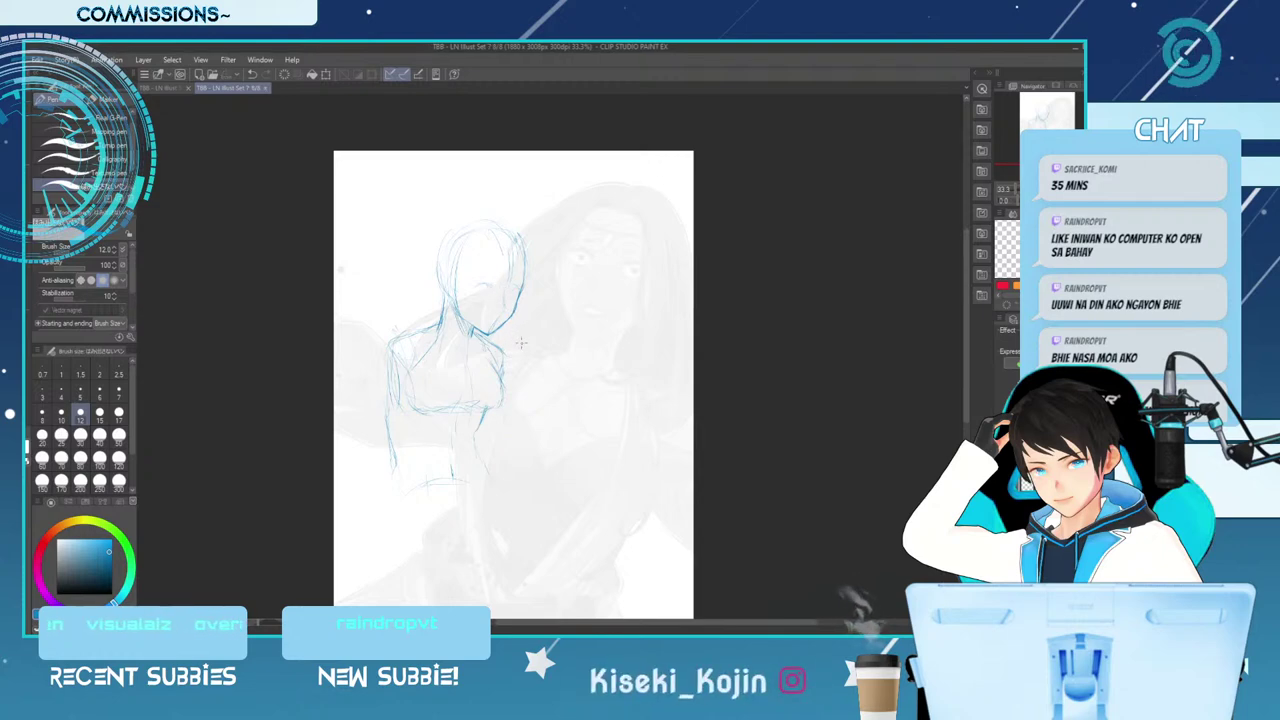
{"action": "key", "text": "p"}
{"action": "key", "text": "p"}
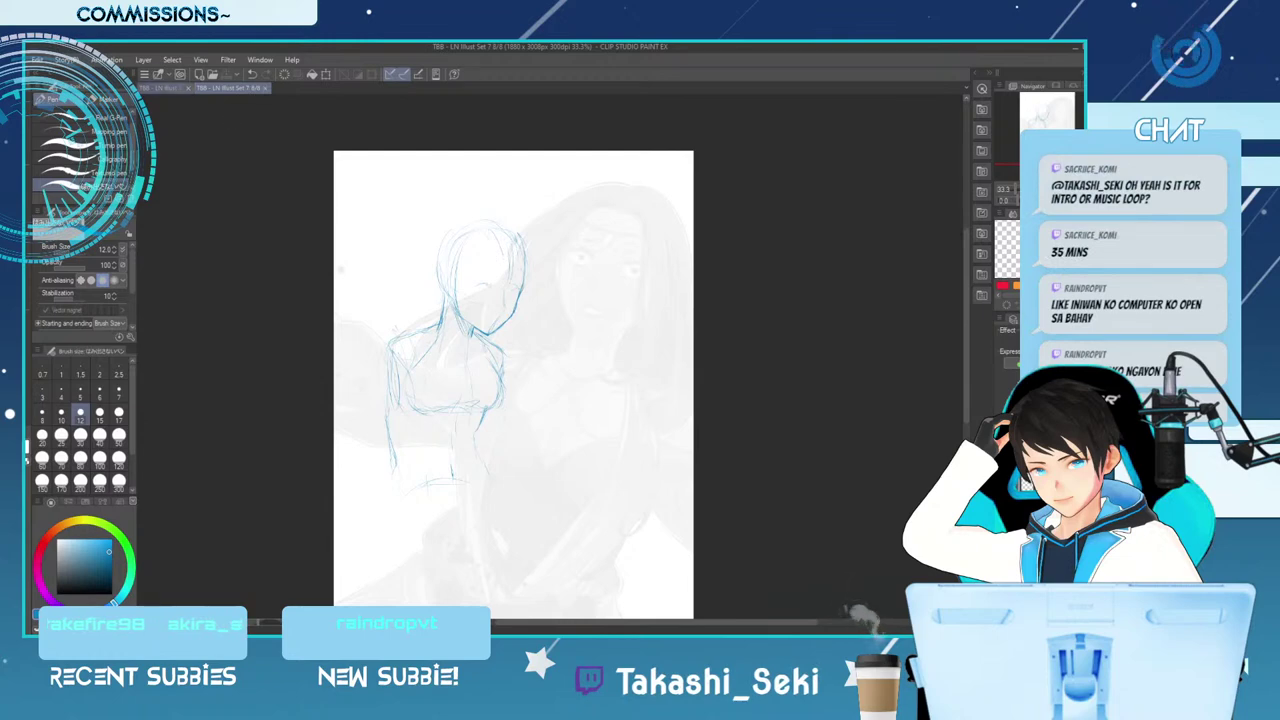
Examine the finished page 7 illustration as a reference, comparing it with the page 8 sketch
{"action": "left_click", "coordinate": [165, 88]}
{"action": "double_click", "coordinate": [556, 145]}
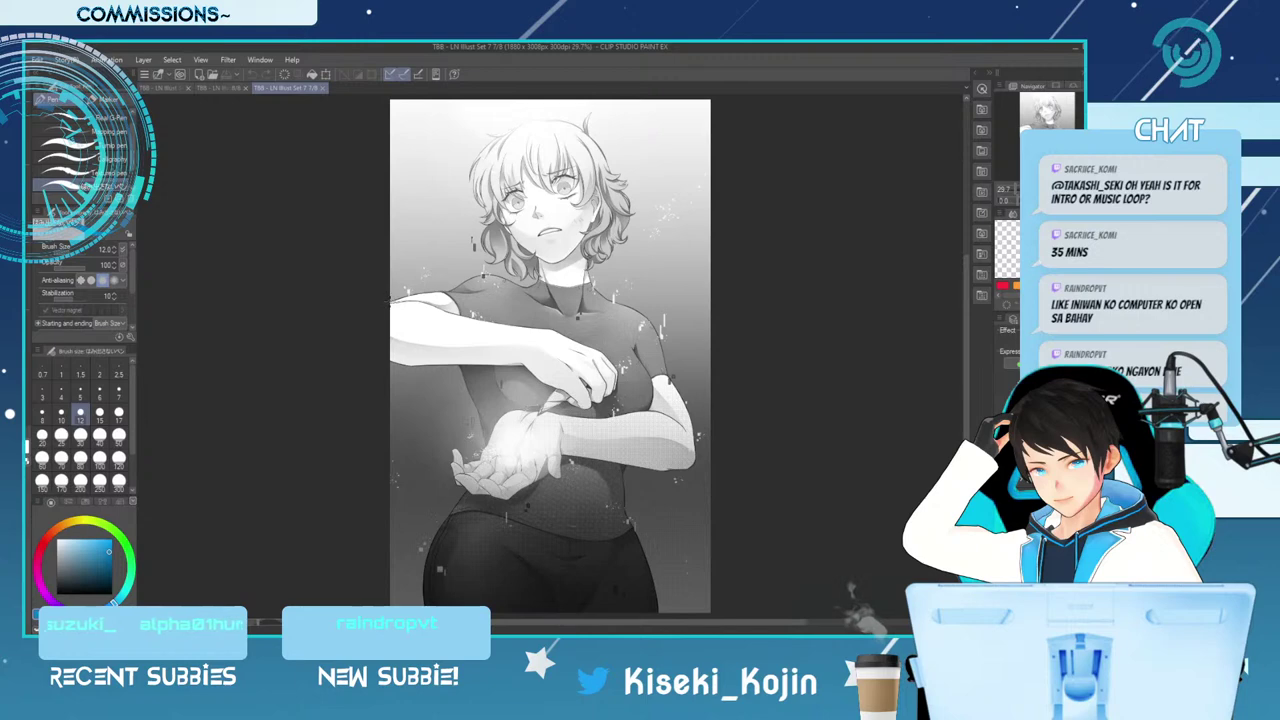
{"action": "scroll", "coordinate": [548, 357], "scroll_direction": "up", "scroll_amount": 2}
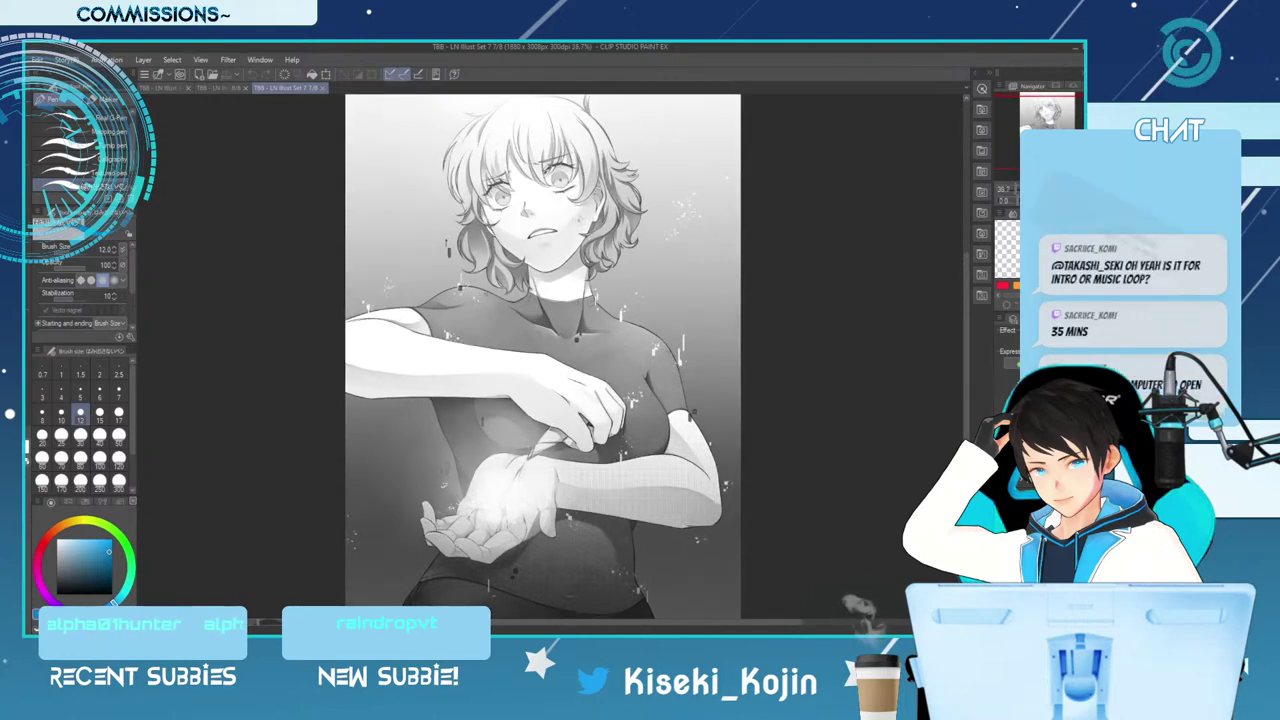
{"action": "scroll", "coordinate": [548, 357], "scroll_direction": "down", "scroll_amount": 1}
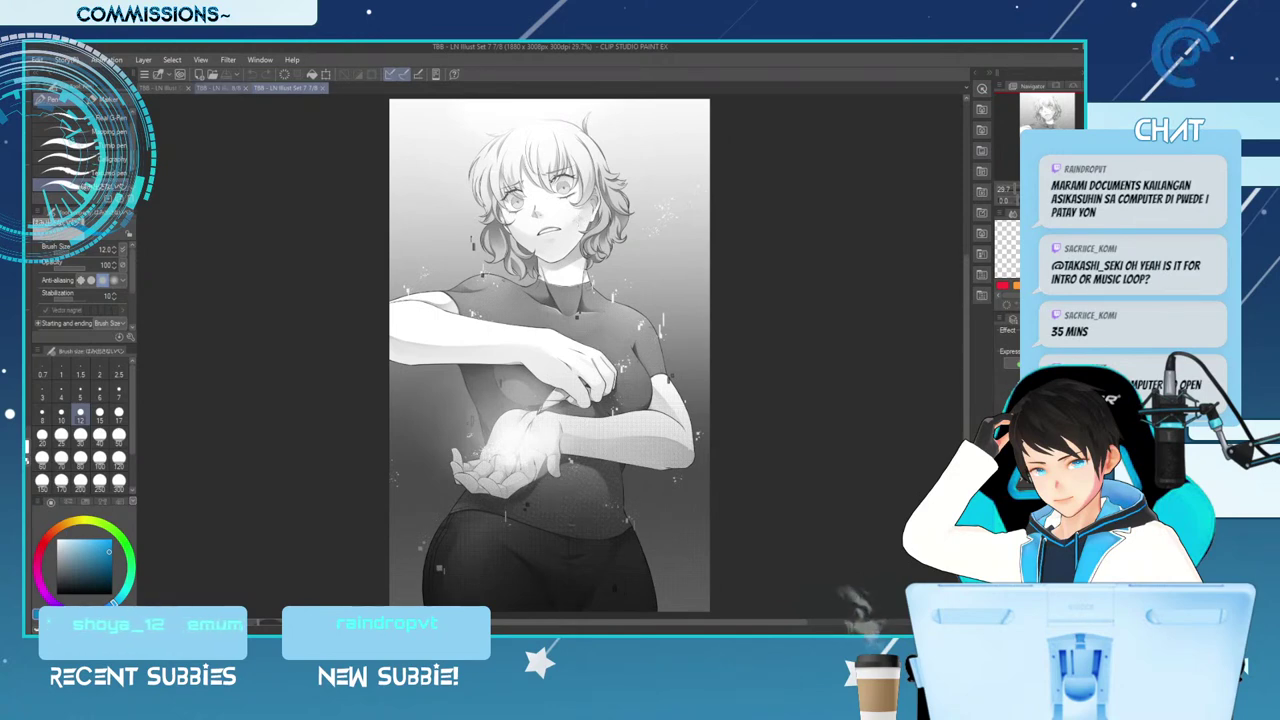
{"action": "left_click", "coordinate": [228, 88]}
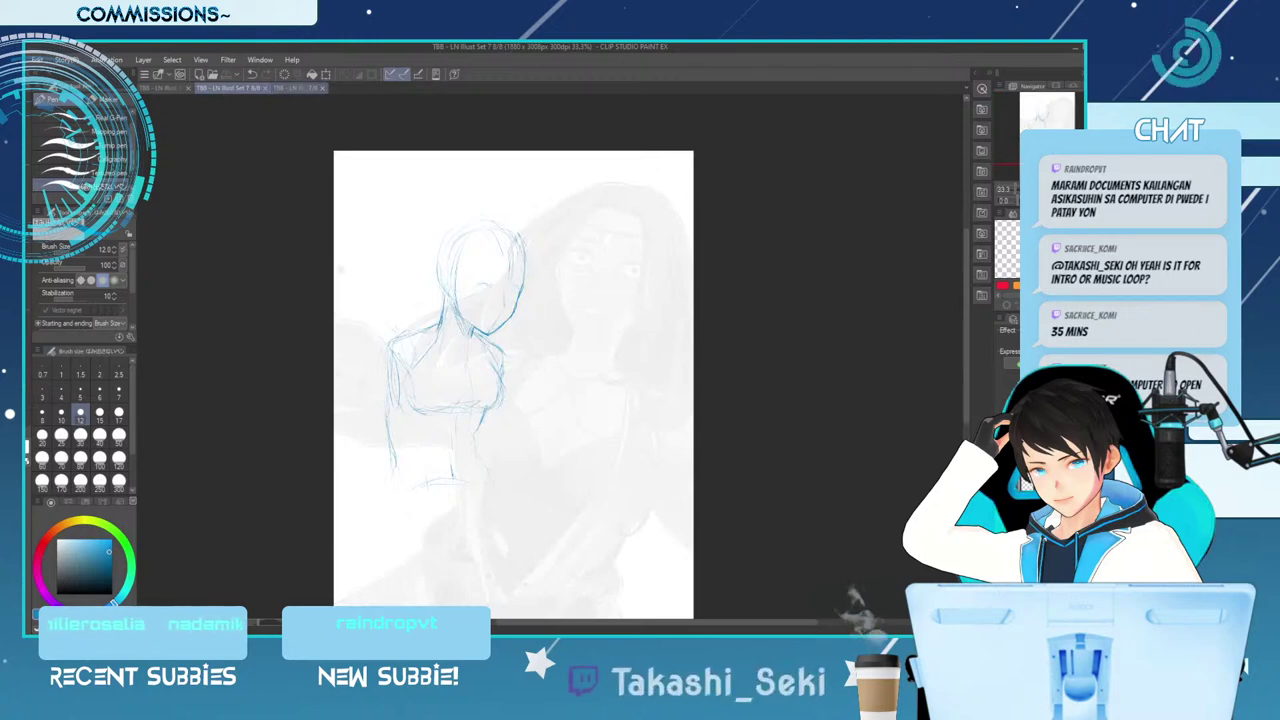
{"action": "left_click", "coordinate": [288, 88]}
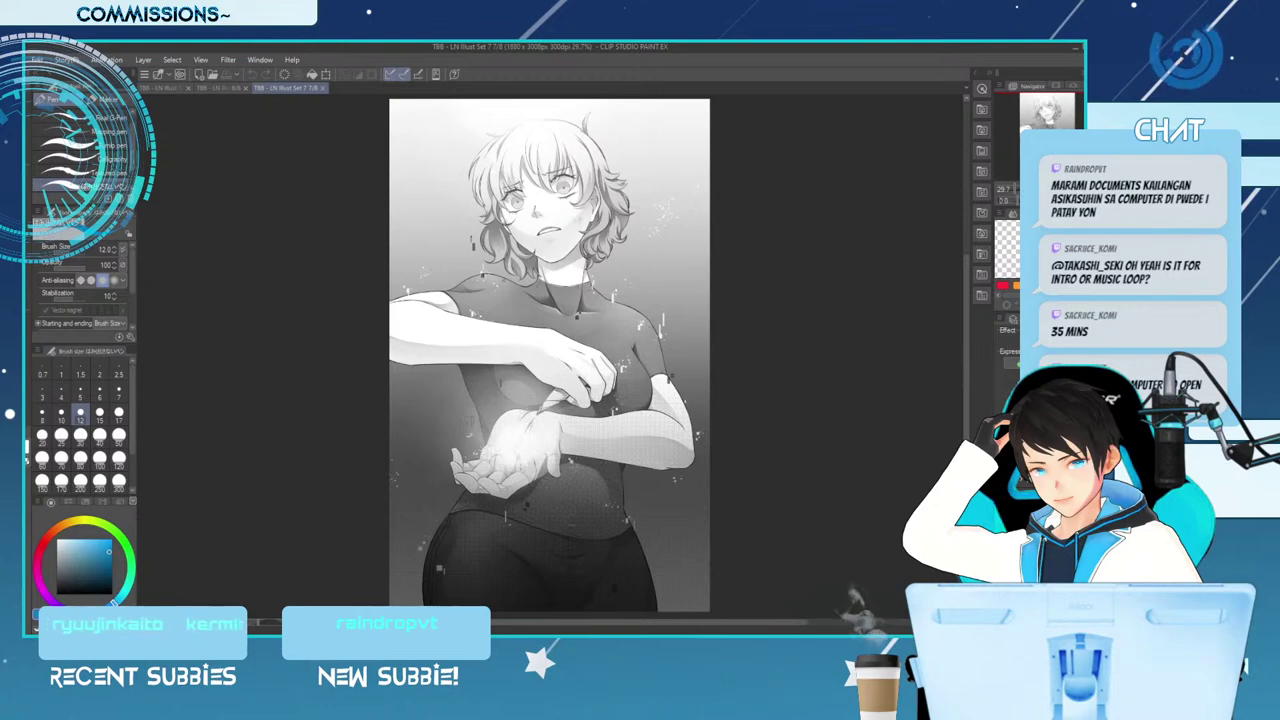
{"action": "left_click", "coordinate": [232, 88]}
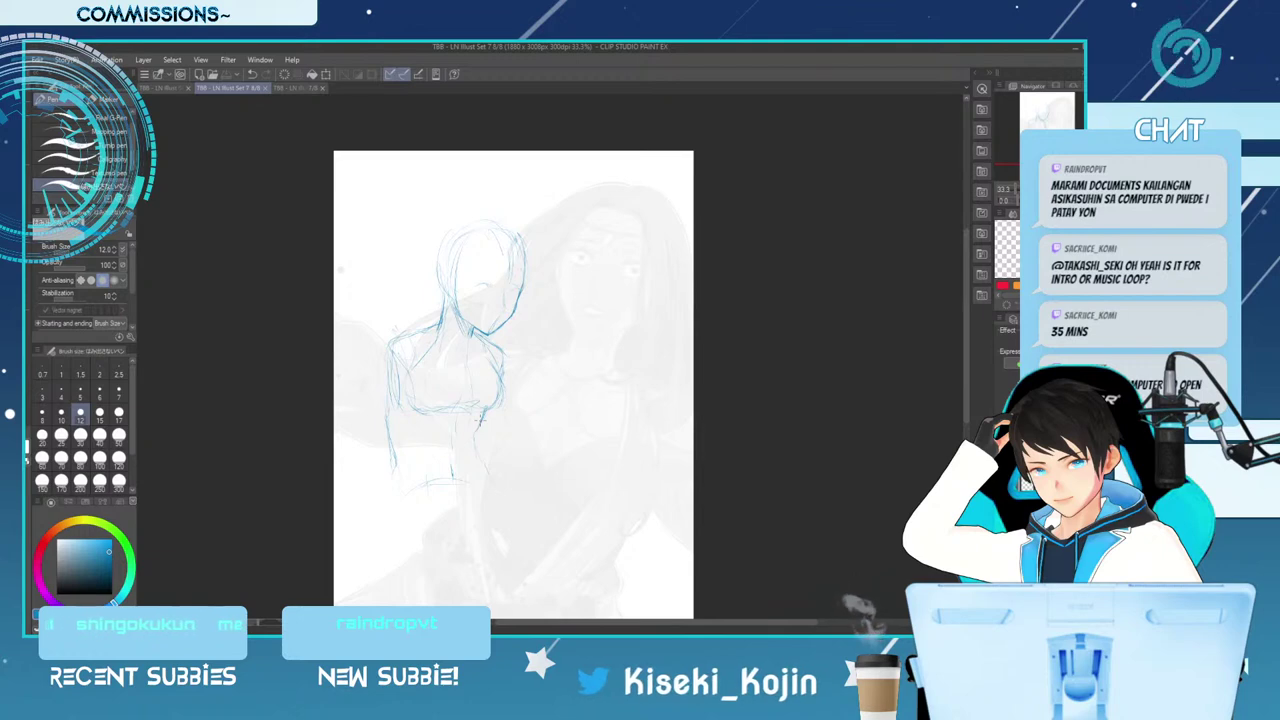
Erase the stray inner line beside the face with a size 40 eraser and sketch the upper lids of both eyes
{"action": "key", "text": "ctrl+plus"}
{"action": "key", "text": "ctrl+plus"}
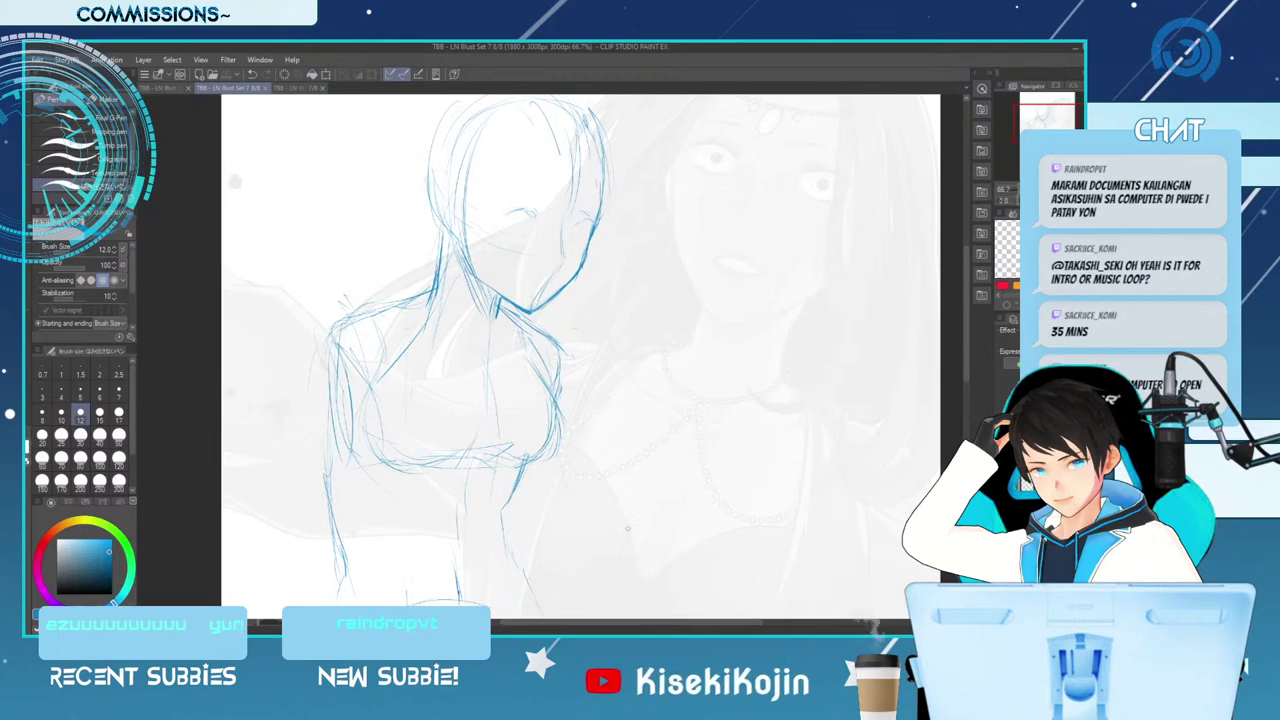
{"action": "key", "text": "ctrl+minus"}
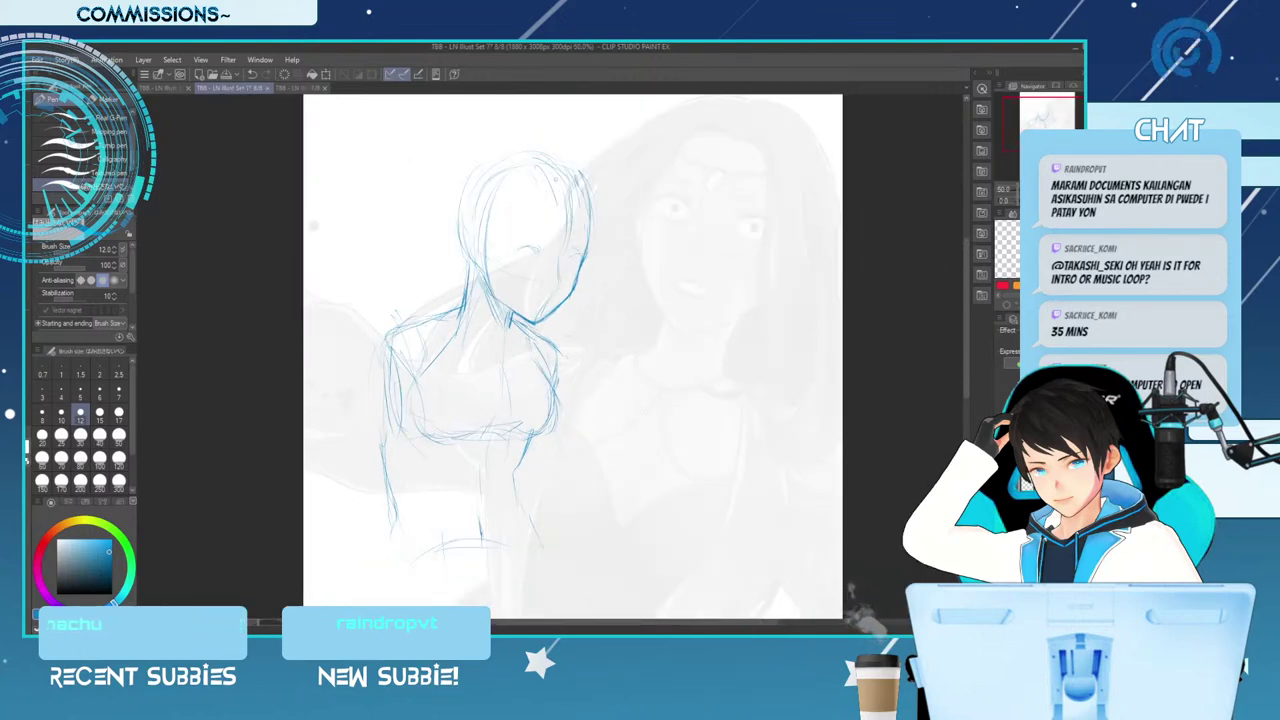
{"action": "key", "text": "e"}
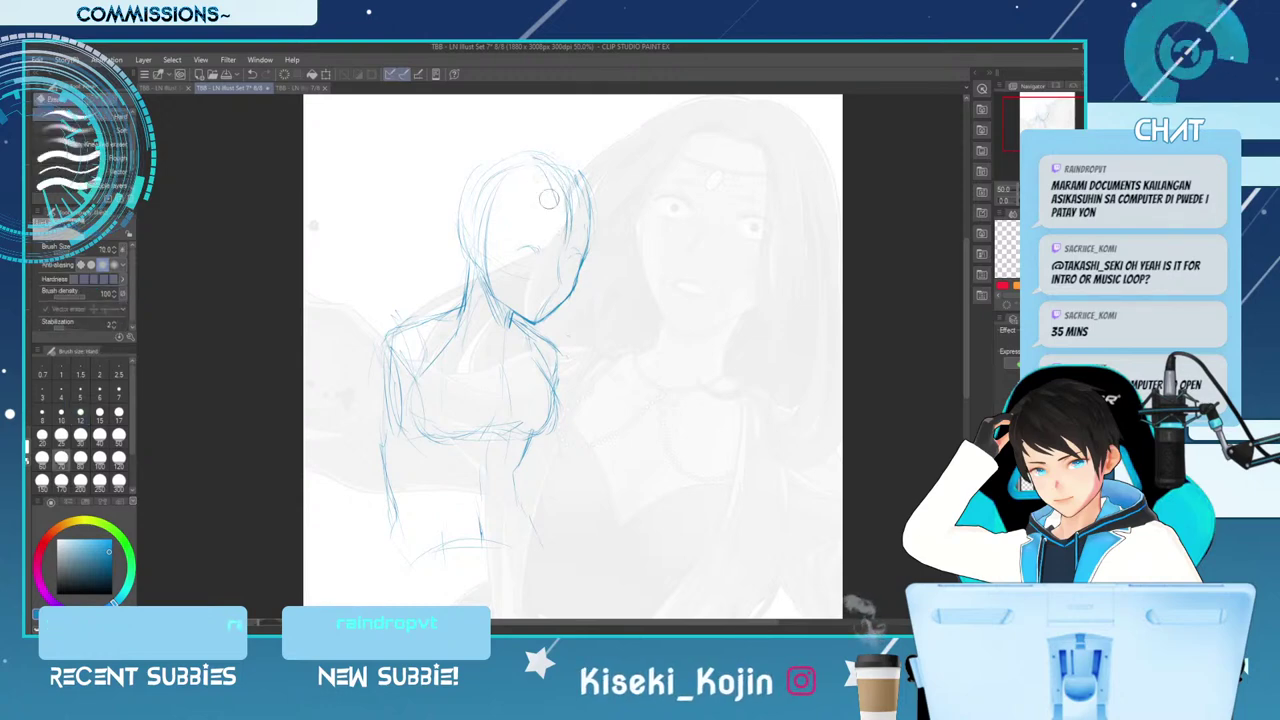
{"action": "key", "text": "bracketleft"}
{"action": "key", "text": "bracketleft"}
{"action": "key", "text": "bracketleft"}
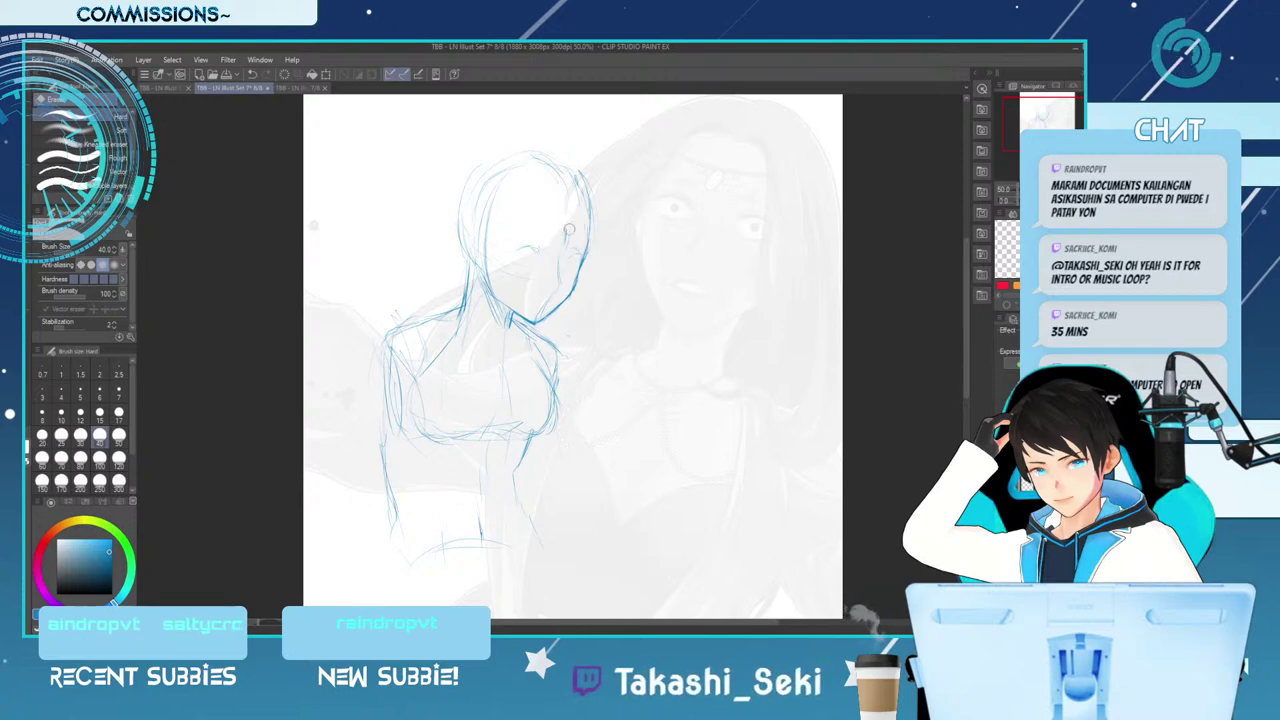
{"action": "key", "text": "p"}
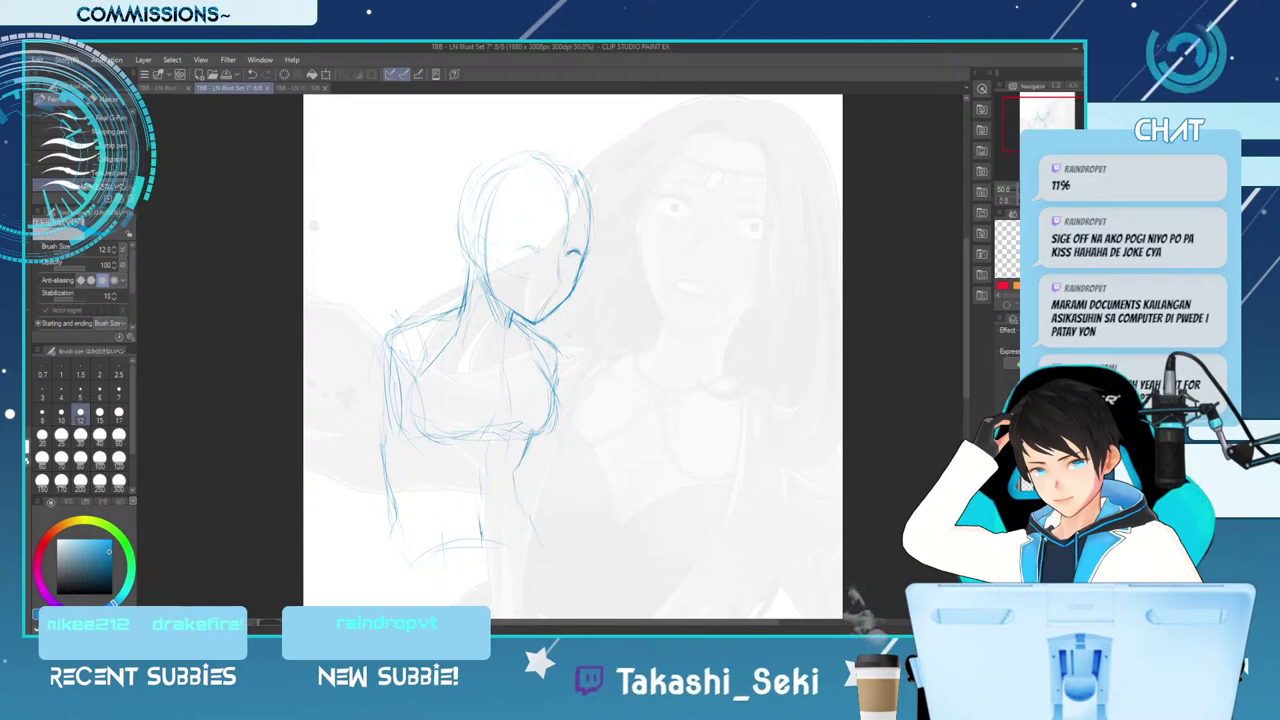
{"action": "left_click_drag", "start_coordinate": [517, 249], "coordinate": [539, 250]}
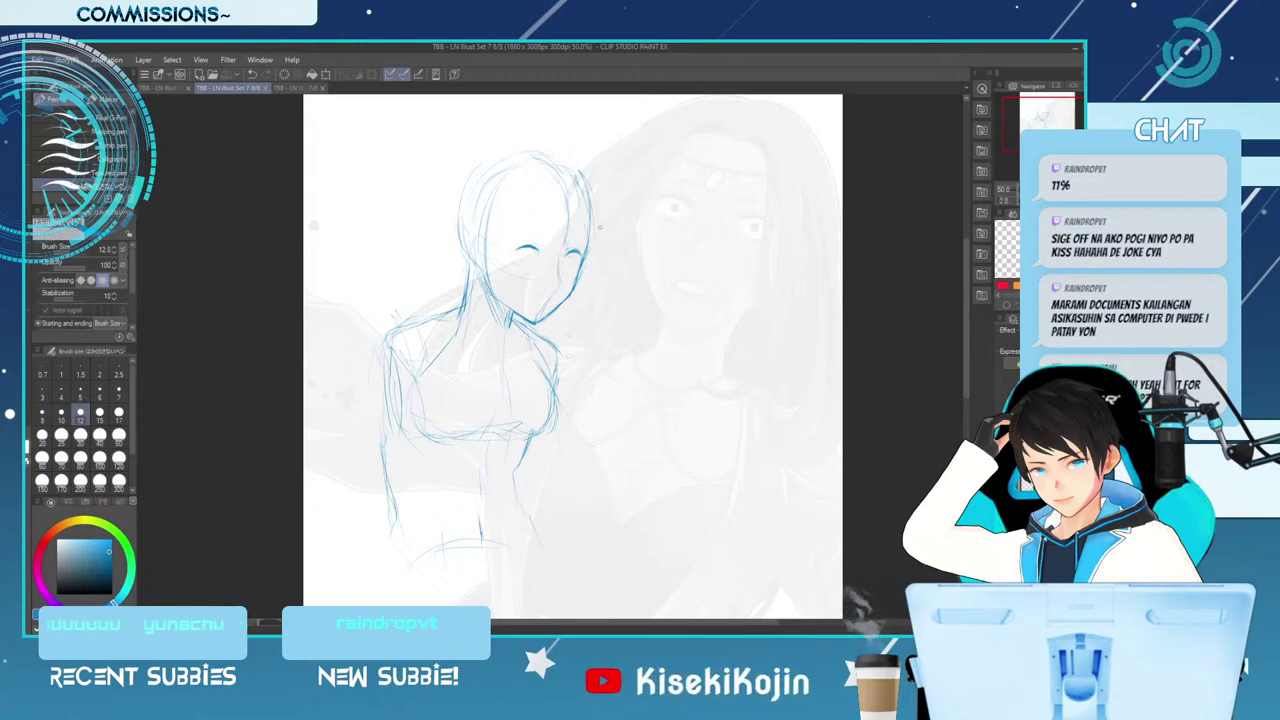
Mirror the canvas view horizontally and draw the irises and outlines of both eyes
{"action": "key", "text": "h"}
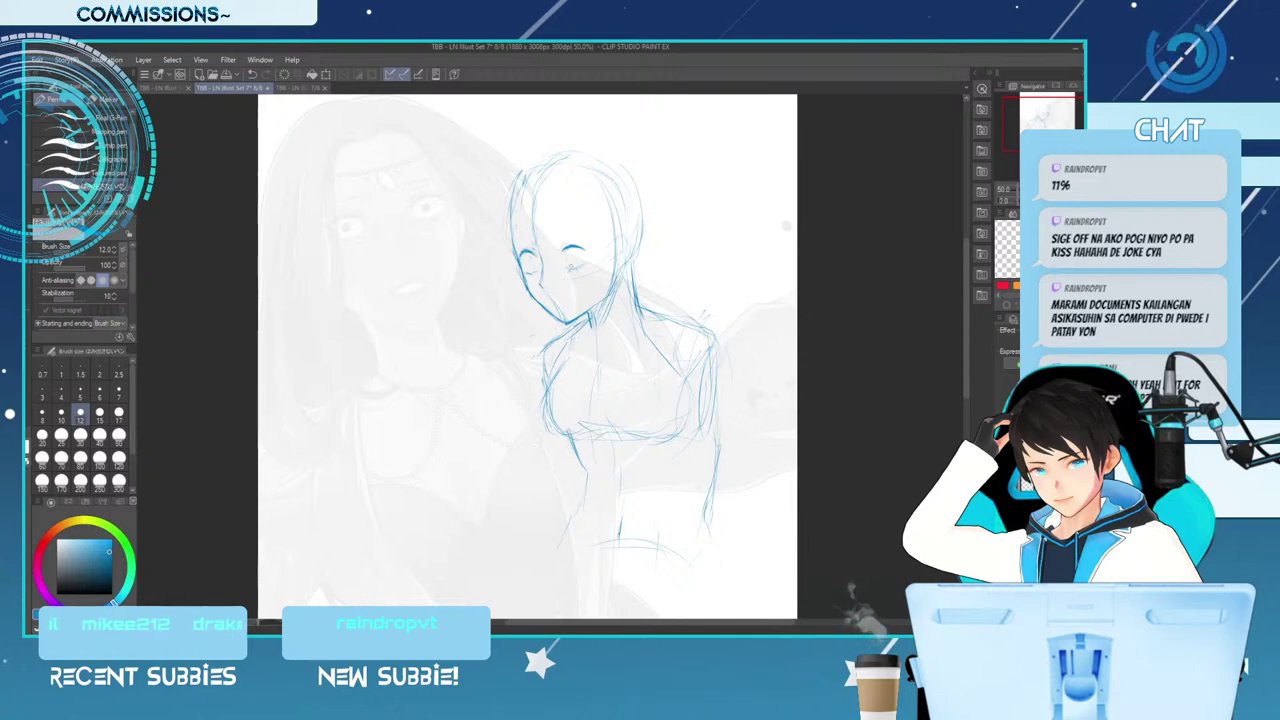
{"action": "mouse_move", "coordinate": [567, 254]}
{"action": "left_mouse_down"}
{"action": "mouse_move", "coordinate": [575, 263]}
{"action": "mouse_move", "coordinate": [531, 264]}
{"action": "left_mouse_up"}
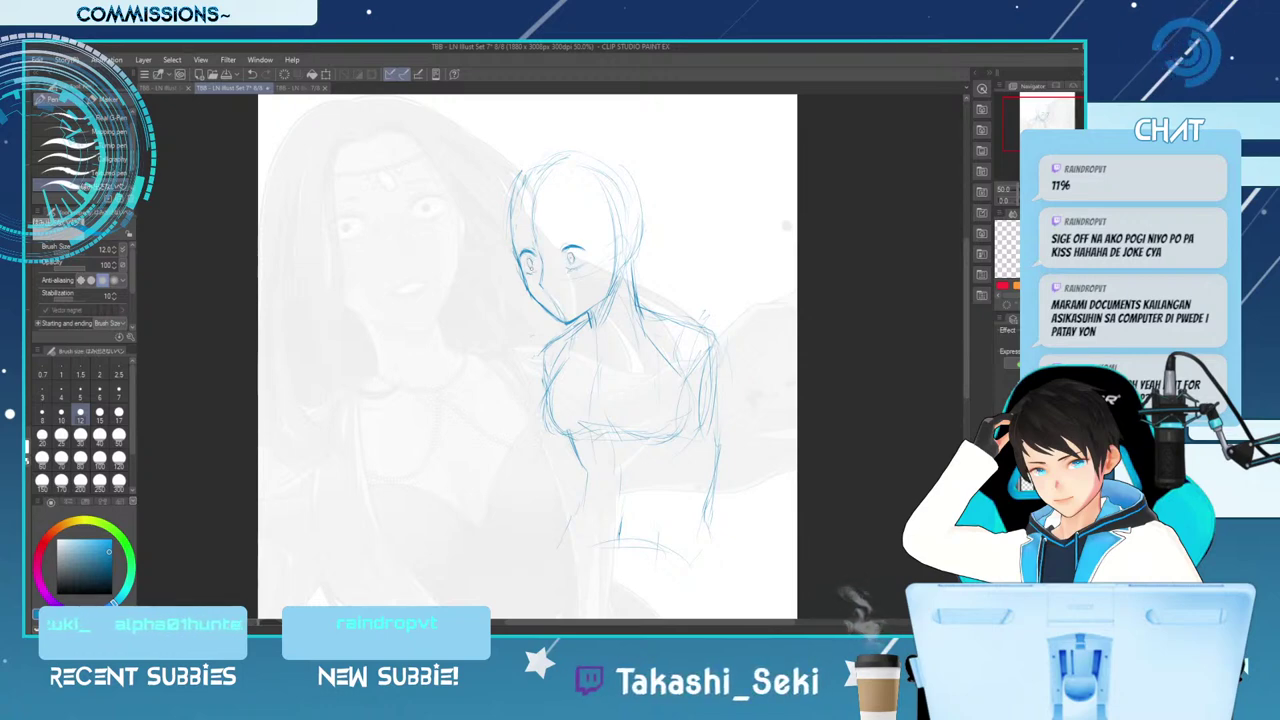
{"action": "left_click_drag", "start_coordinate": [530, 240], "coordinate": [532, 243]}
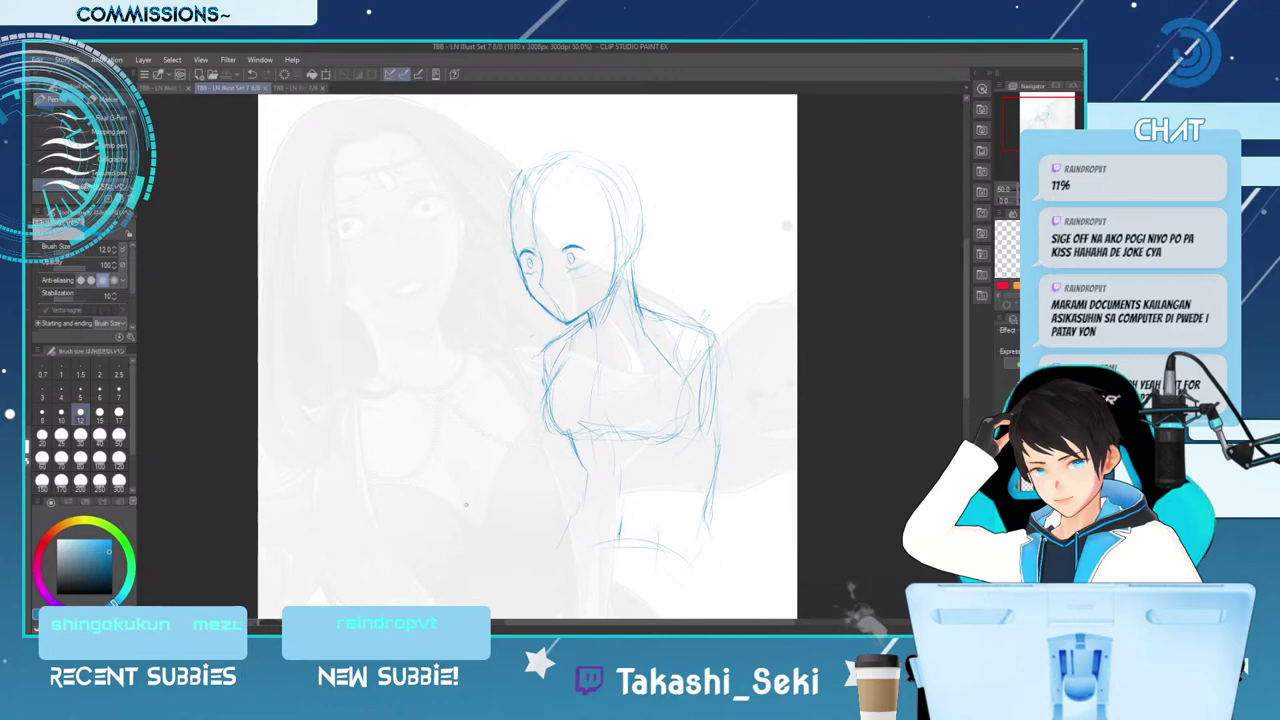
Clean up the strokes of both eyes with small erasers of sizes 20, 25 and 17, and redraw the nearer eye's upper lid
{"action": "key", "text": "e"}
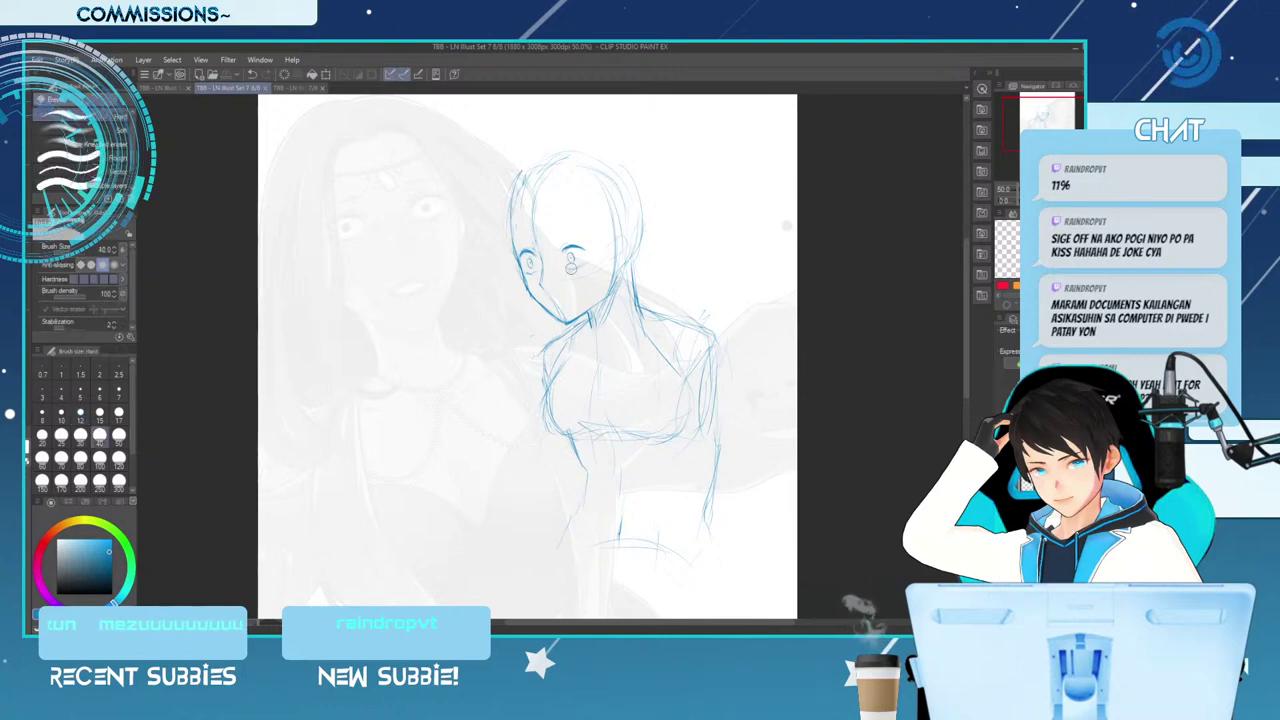
{"action": "key", "text": "bracketleft"}
{"action": "left_click_drag", "start_coordinate": [572, 263], "coordinate": [576, 268]}
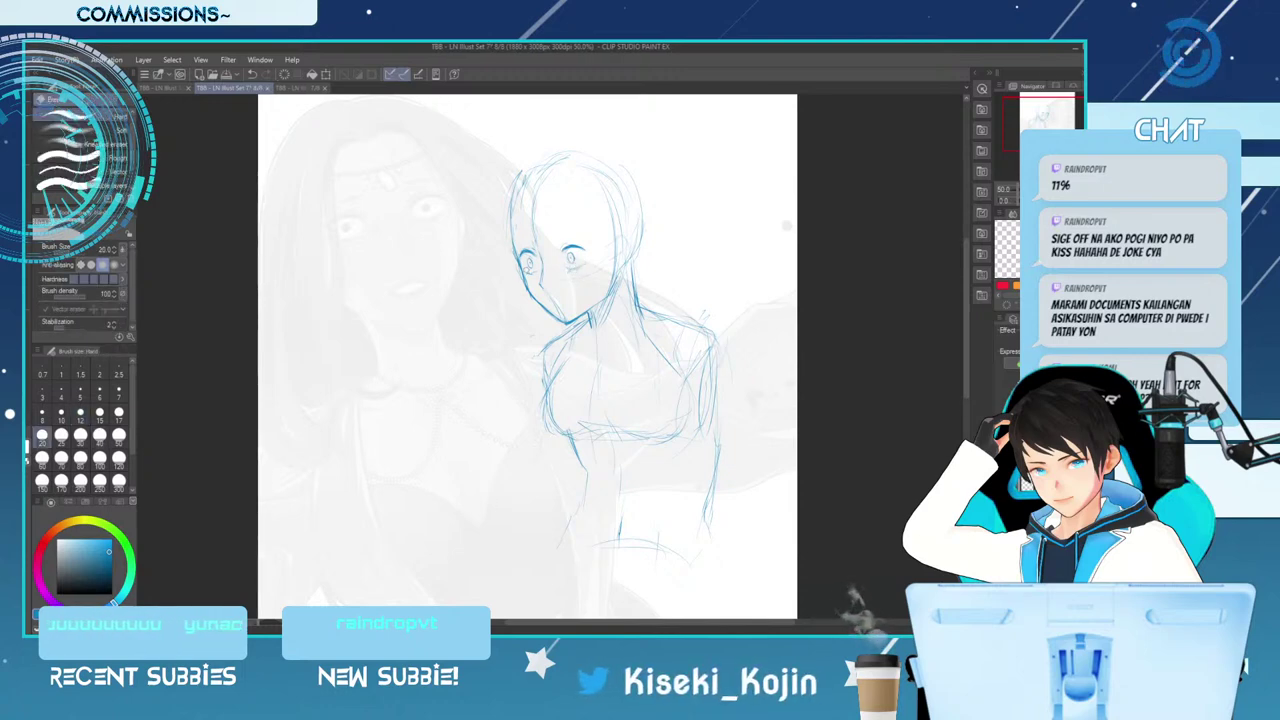
{"action": "key", "text": "bracketright"}
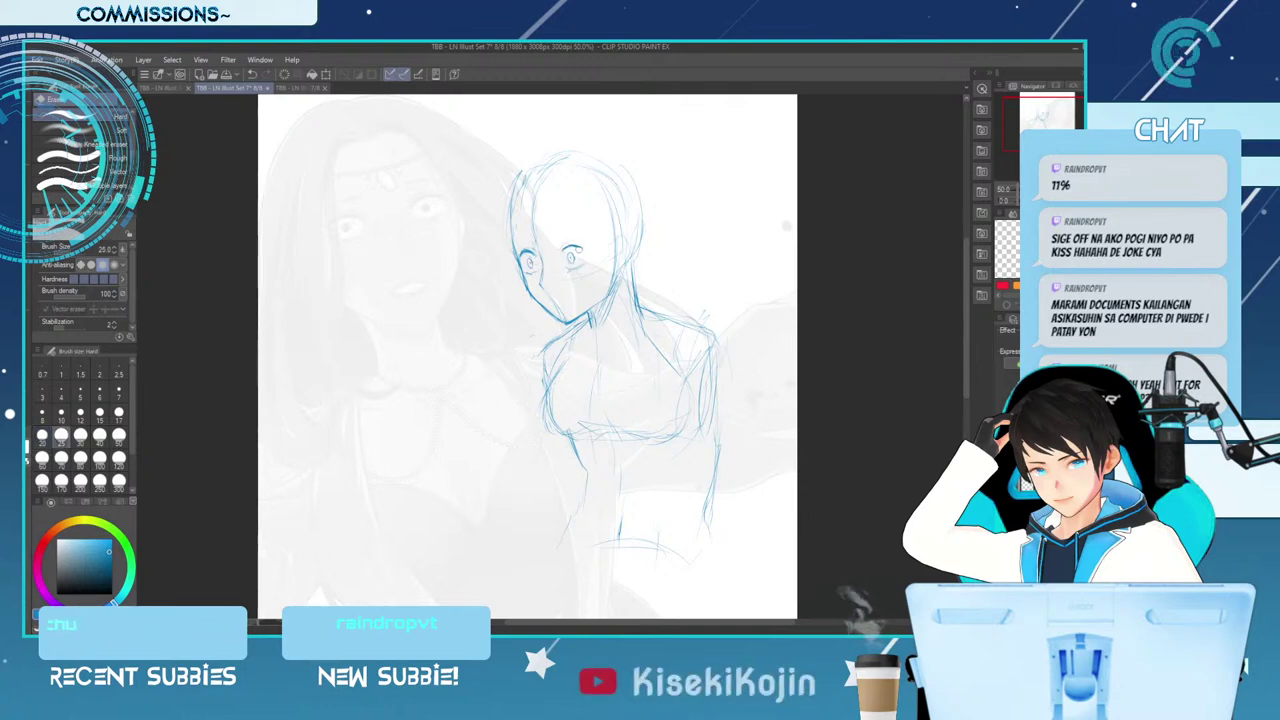
{"action": "key", "text": "p"}
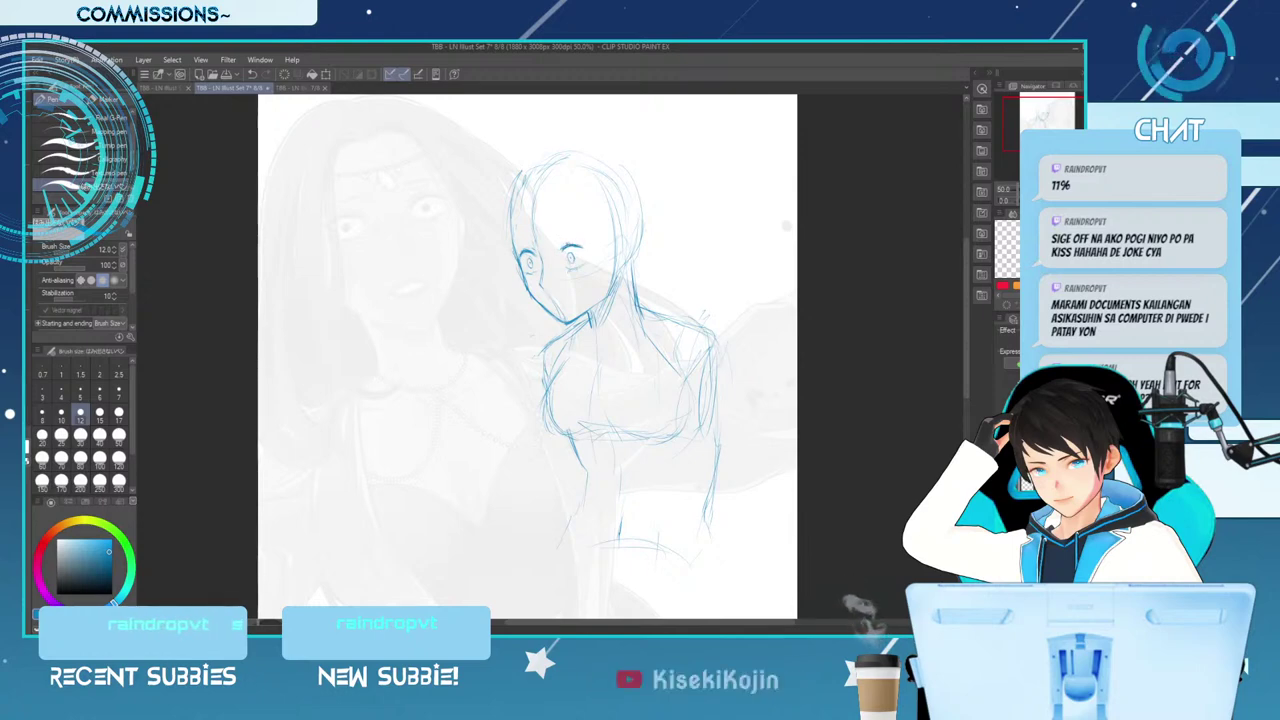
{"action": "key", "text": "e"}
{"action": "left_click", "coordinate": [118, 412]}
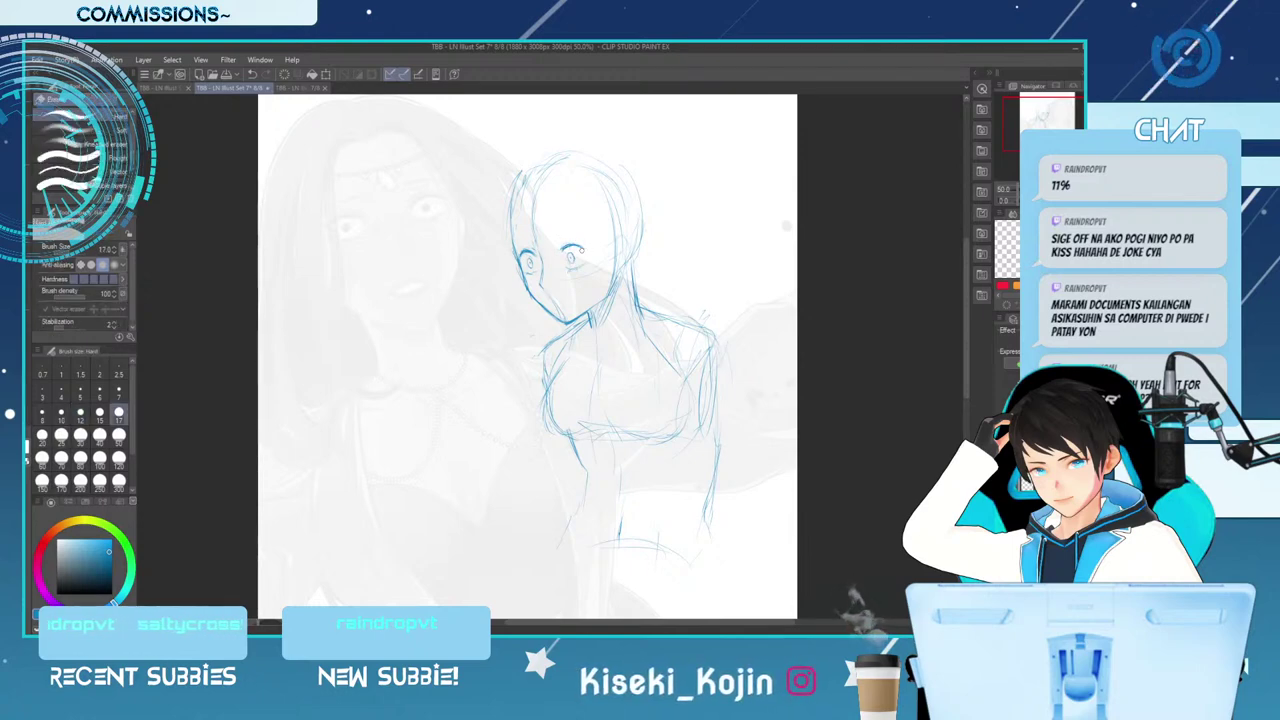
{"action": "key", "text": "p"}
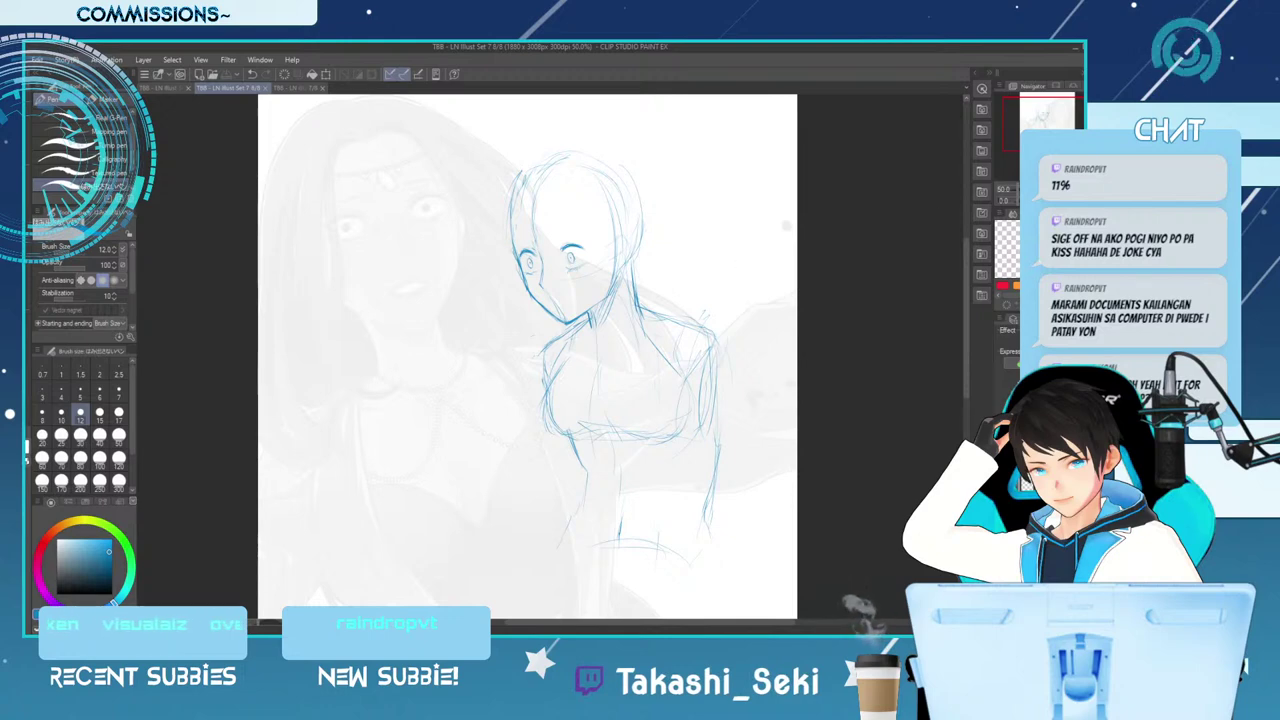
Return the canvas view to its normal orientation and tidy the sketch lines around the face with a size 25 eraser
{"action": "key", "text": "h"}
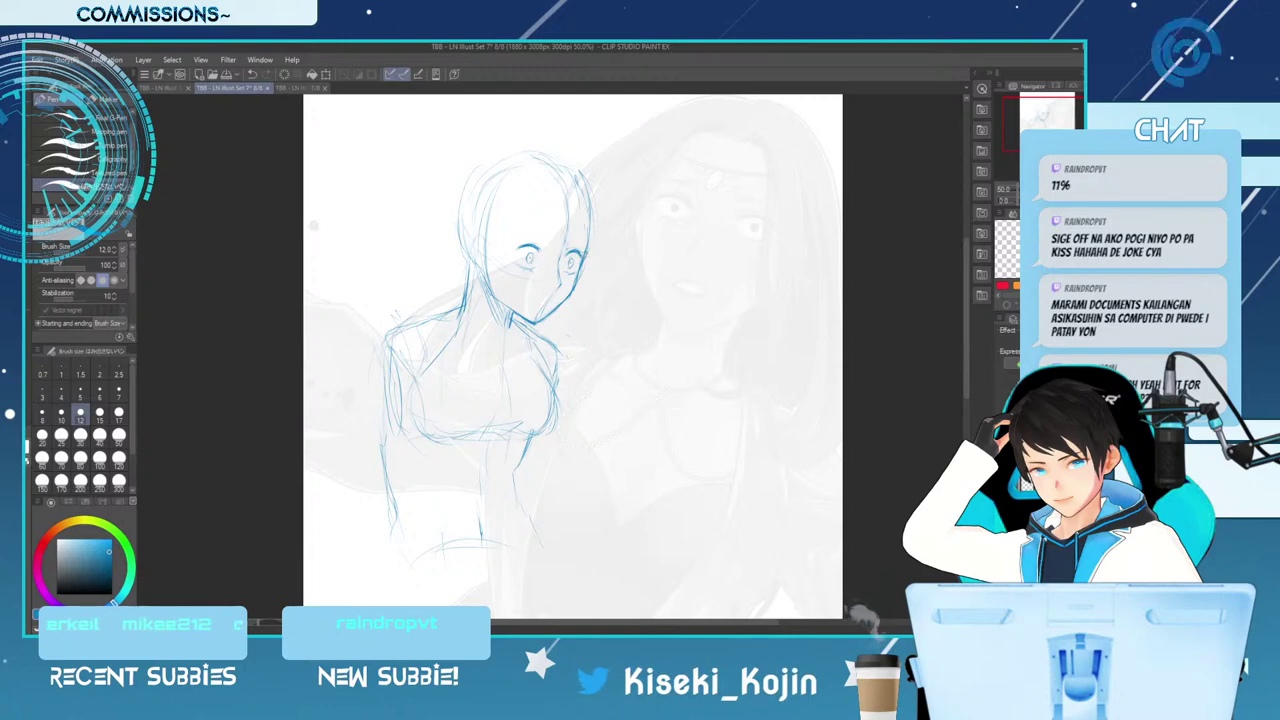
{"action": "key", "text": "e"}
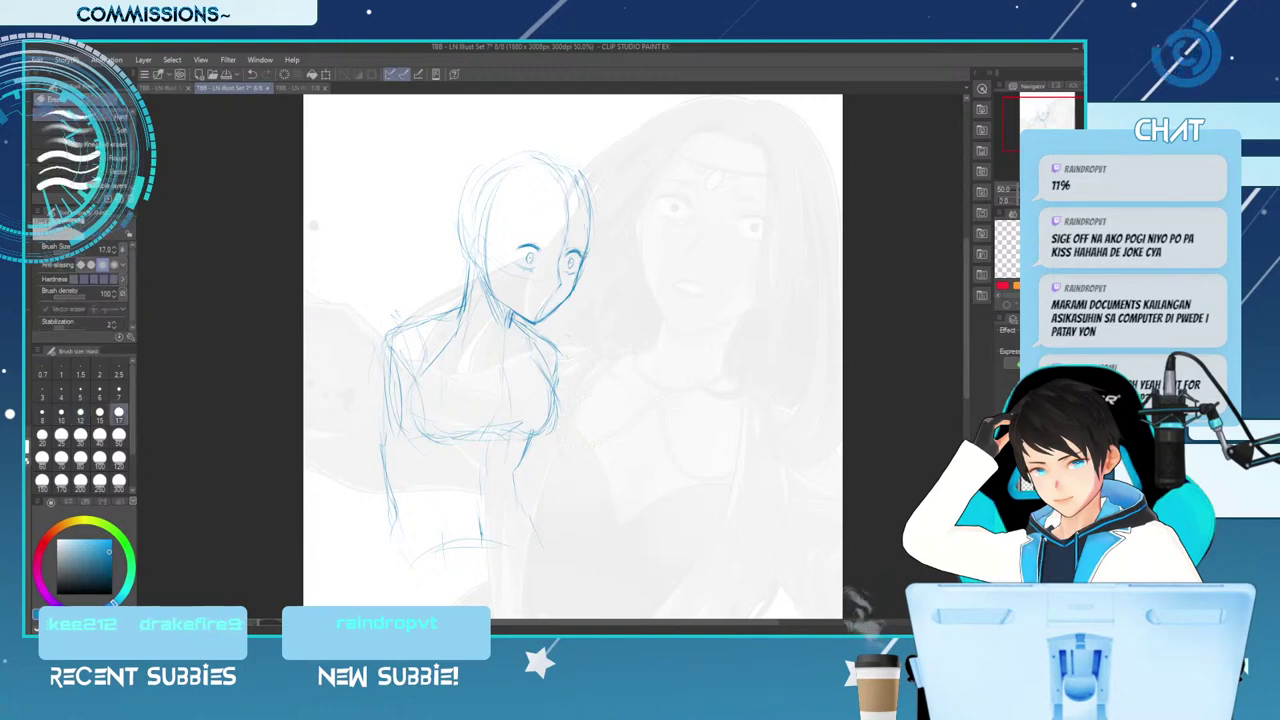
{"action": "scroll", "coordinate": [313, 225], "scroll_direction": "up", "scroll_amount": 10}
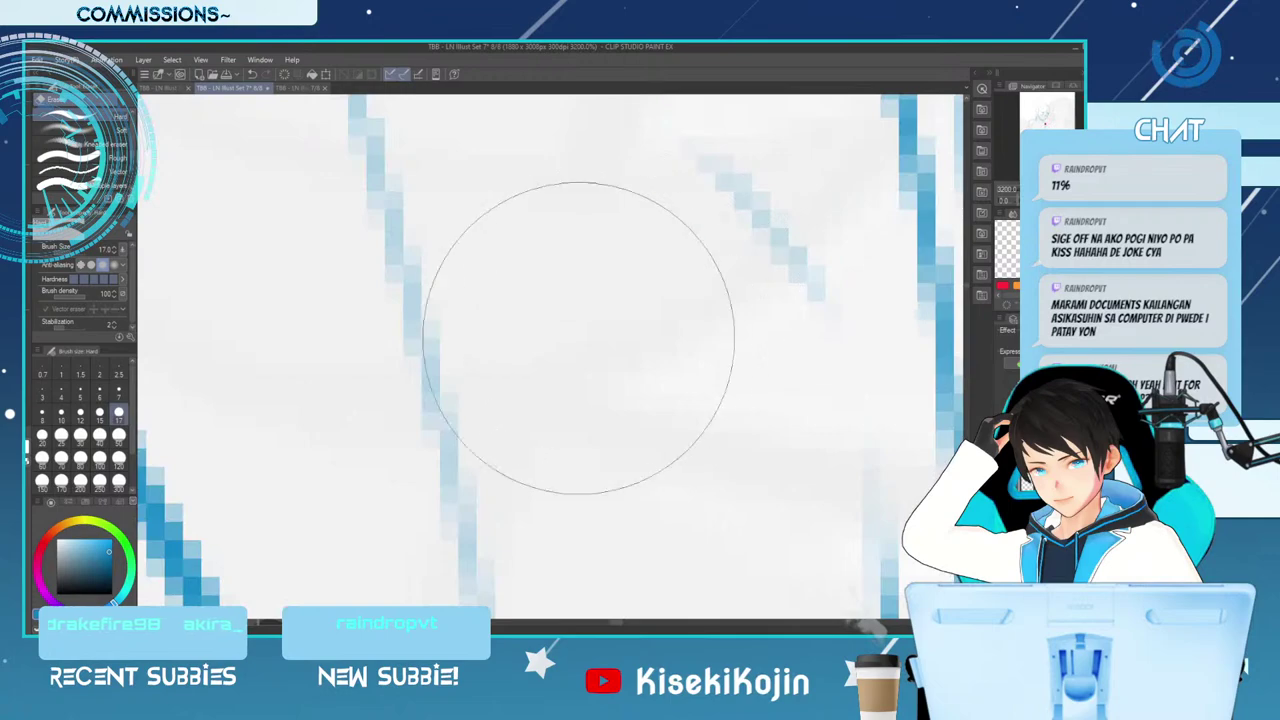
{"action": "scroll", "coordinate": [787, 262], "scroll_direction": "down", "scroll_amount": 15}
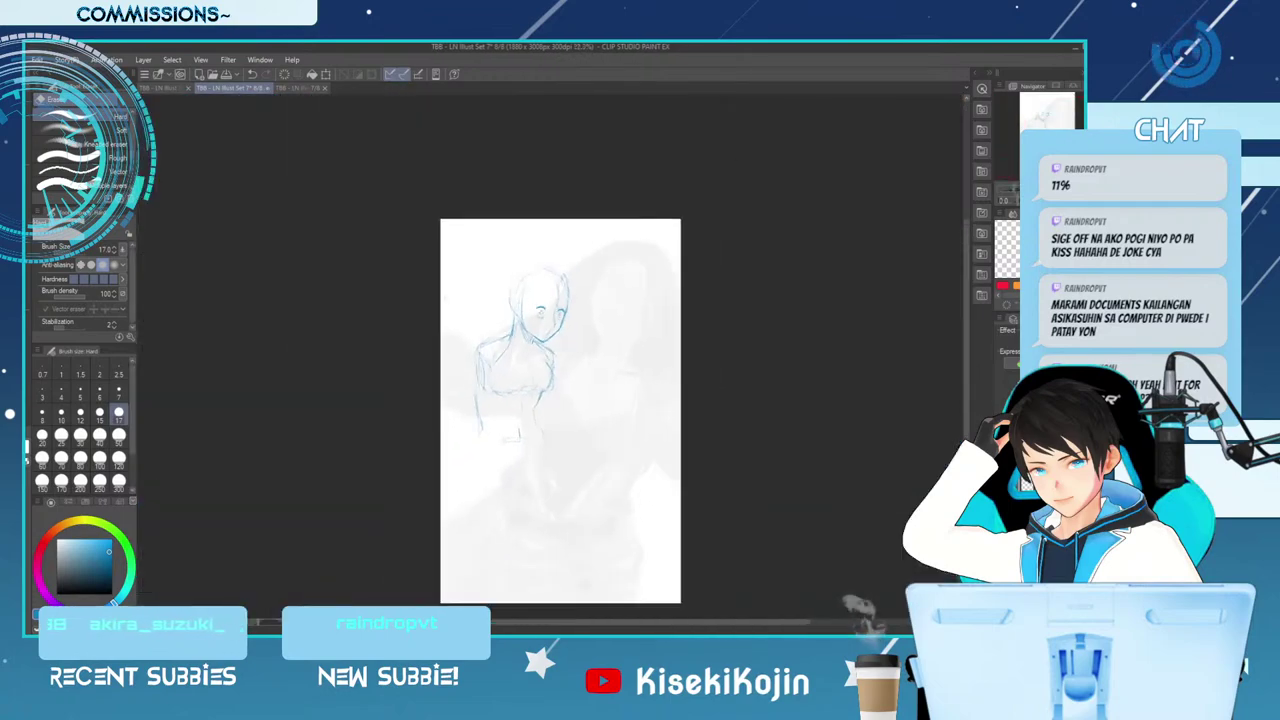
{"action": "scroll", "coordinate": [787, 262], "scroll_direction": "up", "scroll_amount": 3}
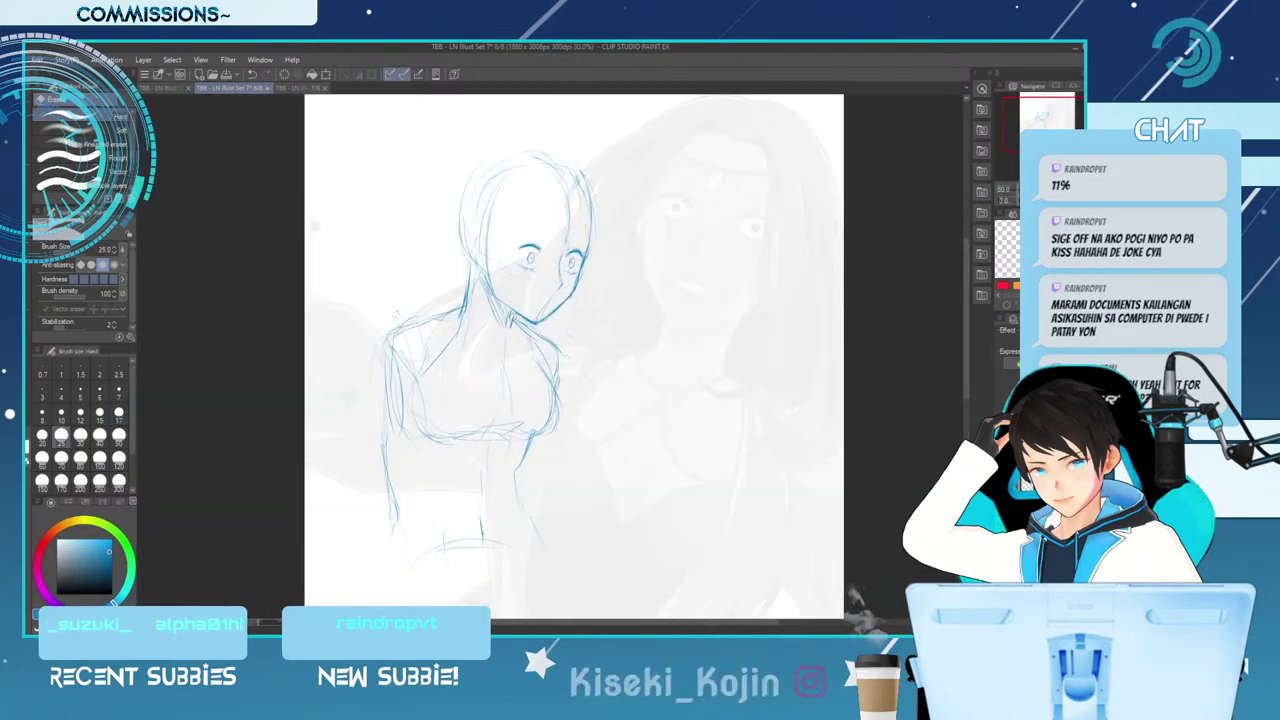
{"action": "key", "text": "p"}
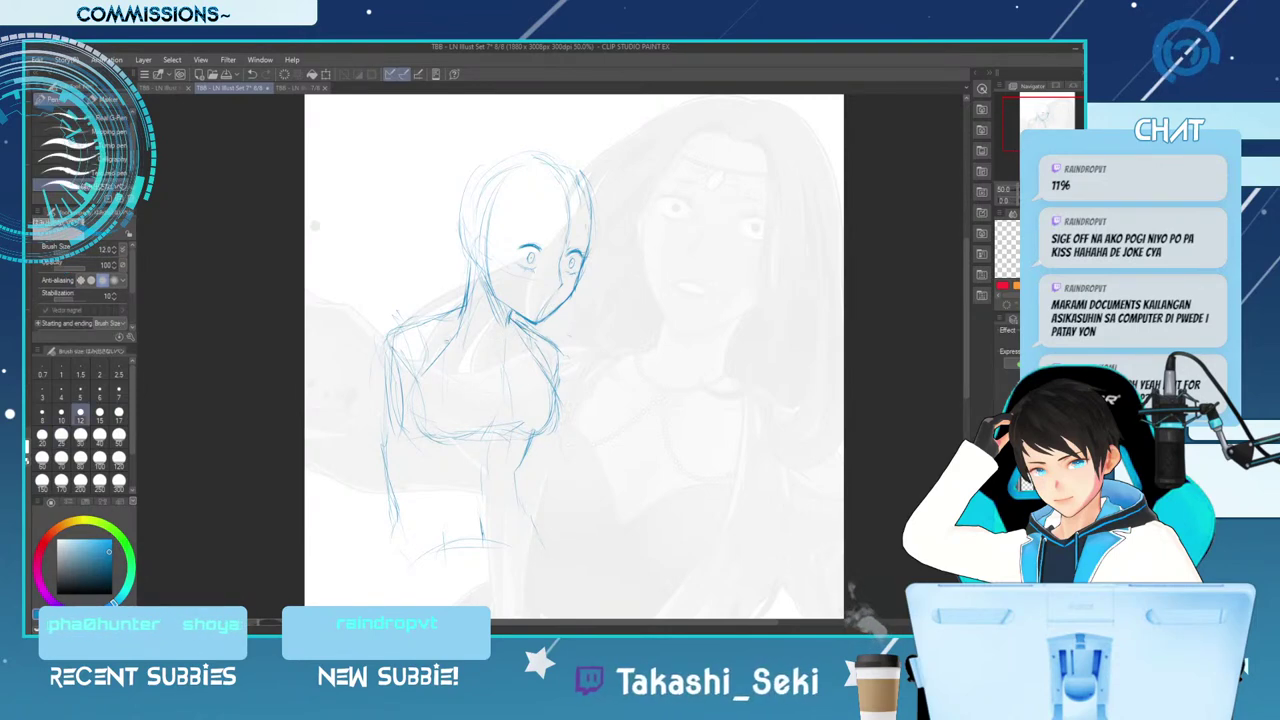
Strengthen the outer arm line from the shoulder down and the waist line nearest the grey woman, and rework the neck contour
{"action": "left_click_drag", "start_coordinate": [388, 334], "coordinate": [385, 466]}
{"action": "left_click_drag", "start_coordinate": [511, 470], "coordinate": [509, 496]}
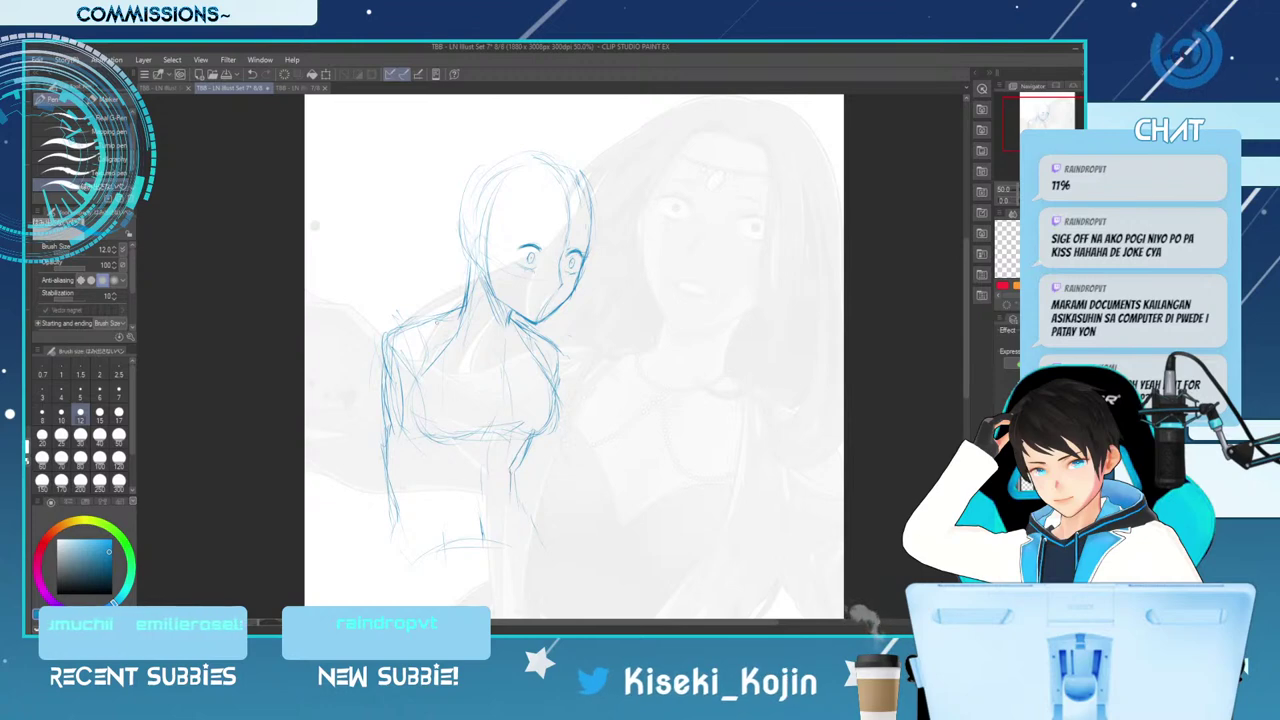
{"action": "left_click_drag", "start_coordinate": [474, 267], "coordinate": [461, 306]}
{"action": "key", "text": "ctrl+z"}
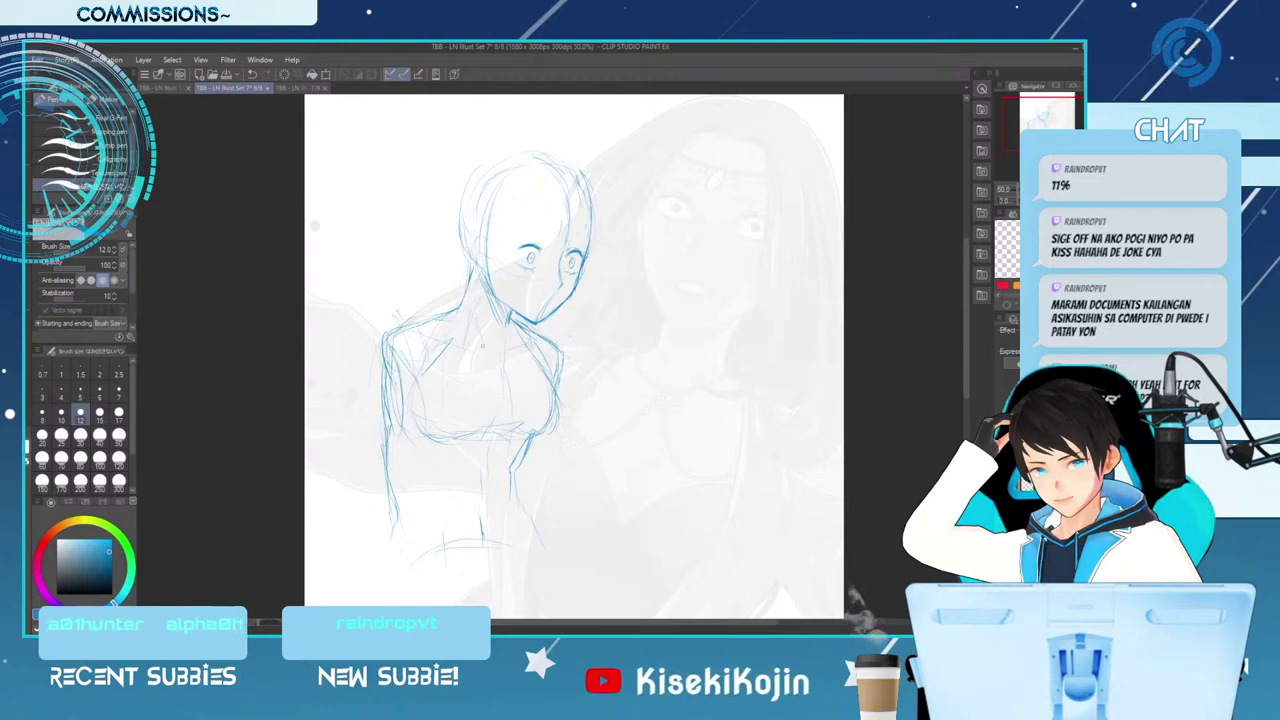
Erase surplus lines at the neck base with a size 50 eraser and sketch guide strokes across the upper chest
{"action": "key", "text": "e"}
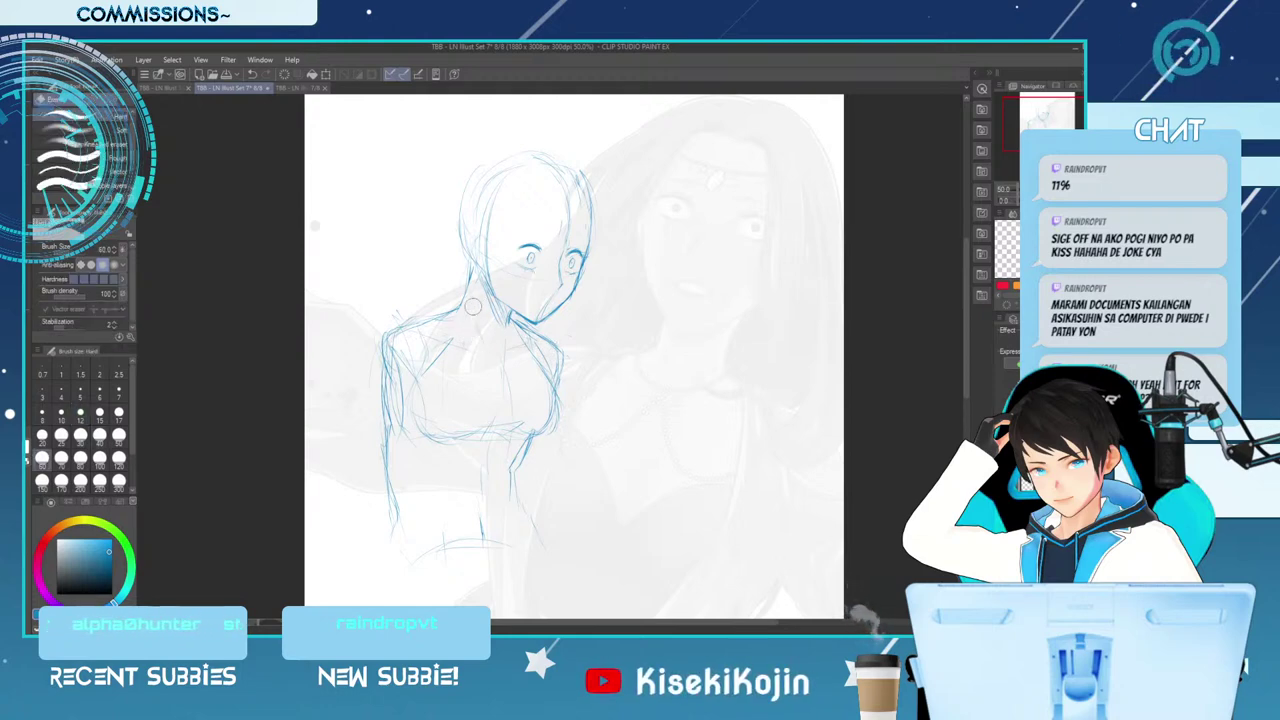
{"action": "key", "text": "bracketleft"}
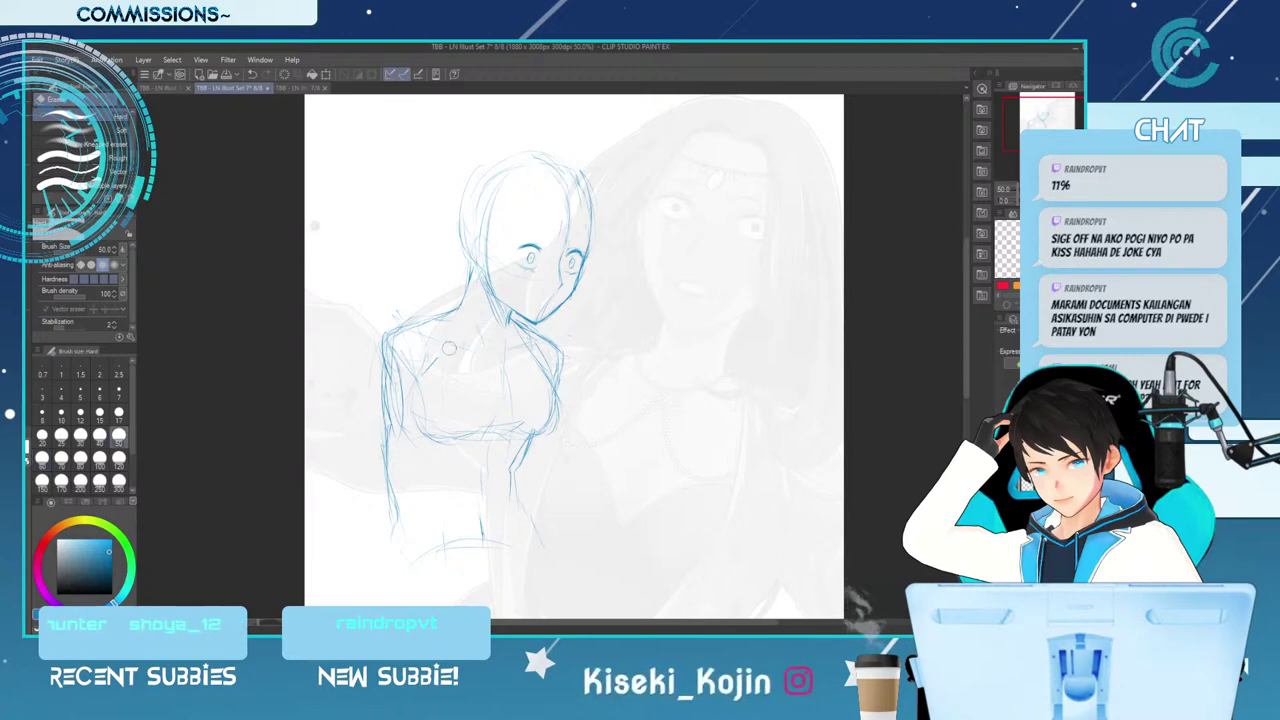
{"action": "key", "text": "p"}
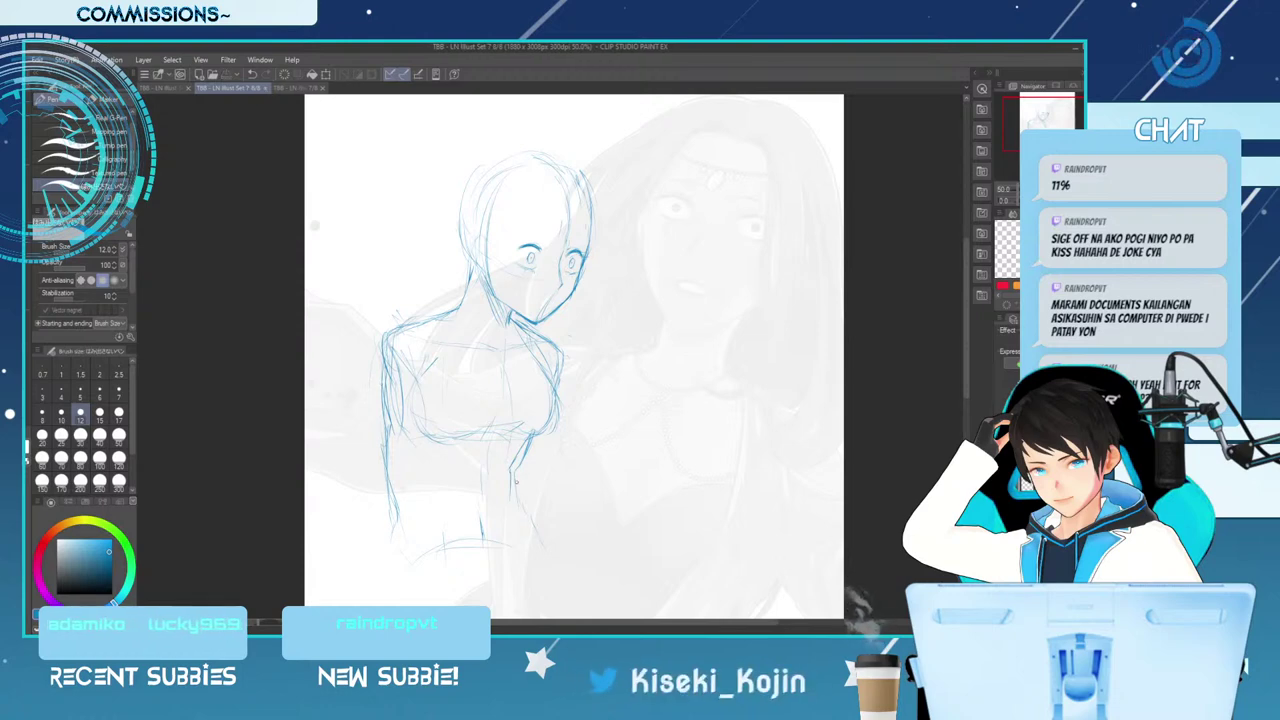
{"action": "left_click_drag", "start_coordinate": [420, 358], "coordinate": [422, 366]}
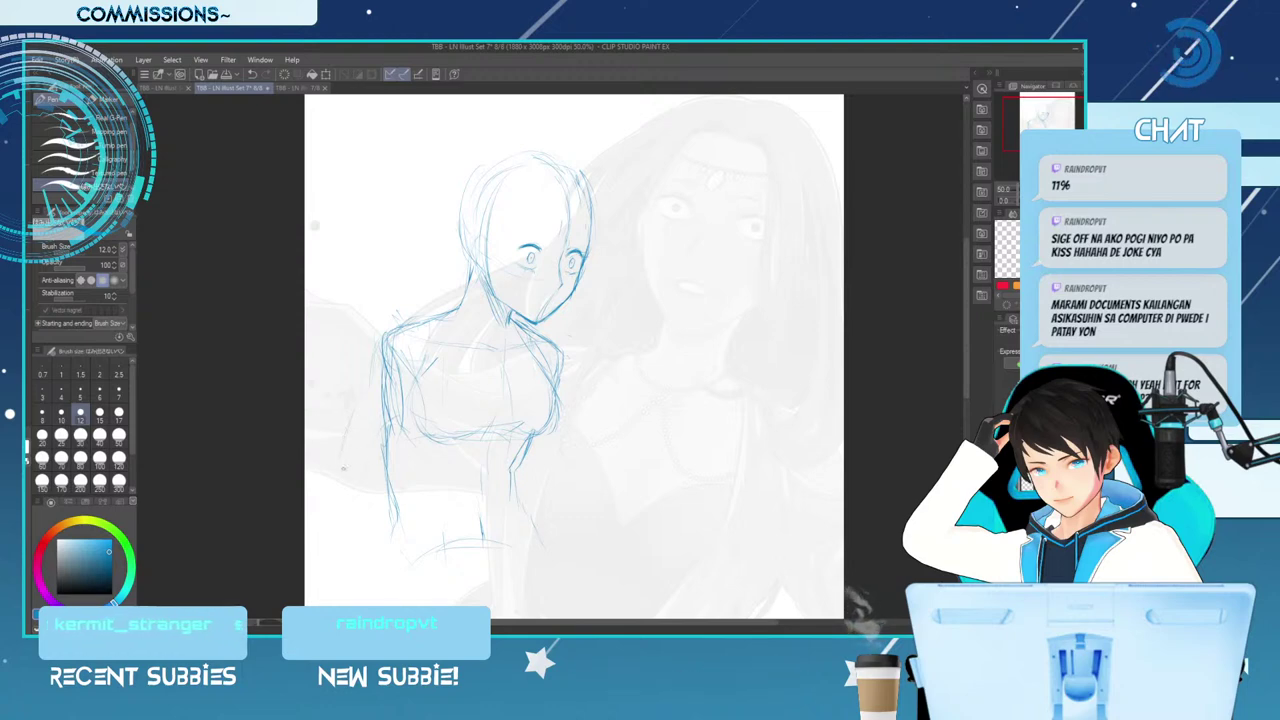
Erase the overlapping lines of the outer shoulder and arm with a size 100 eraser and redraw the arm's outer contour
{"action": "key", "text": "ctrl+minus"}
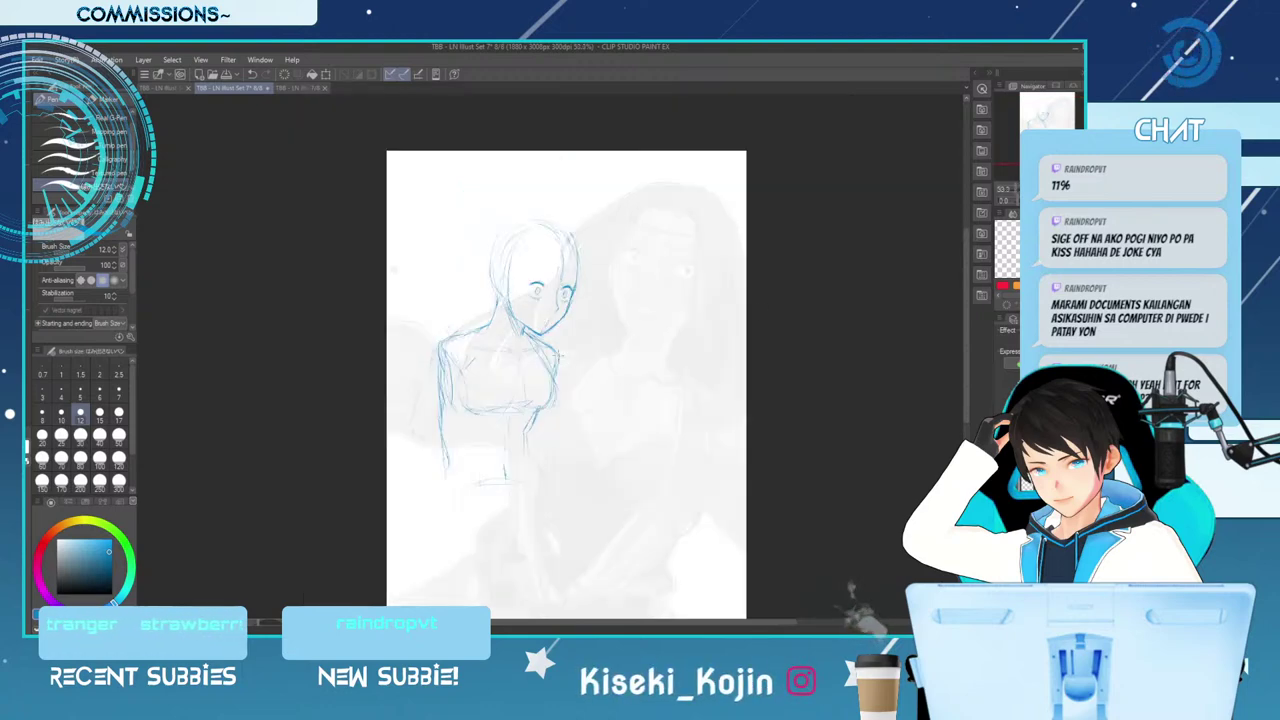
{"action": "key", "text": "e"}
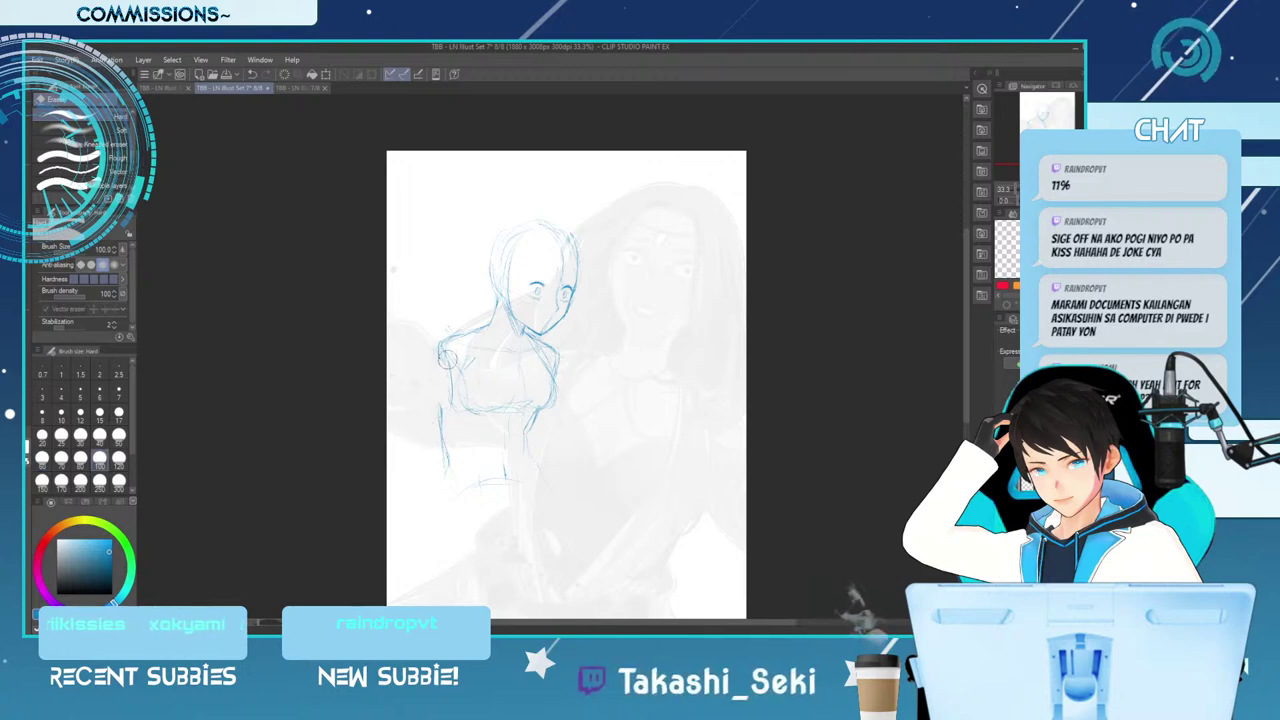
{"action": "key", "text": "p"}
{"action": "left_click_drag", "start_coordinate": [437, 352], "coordinate": [440, 424]}
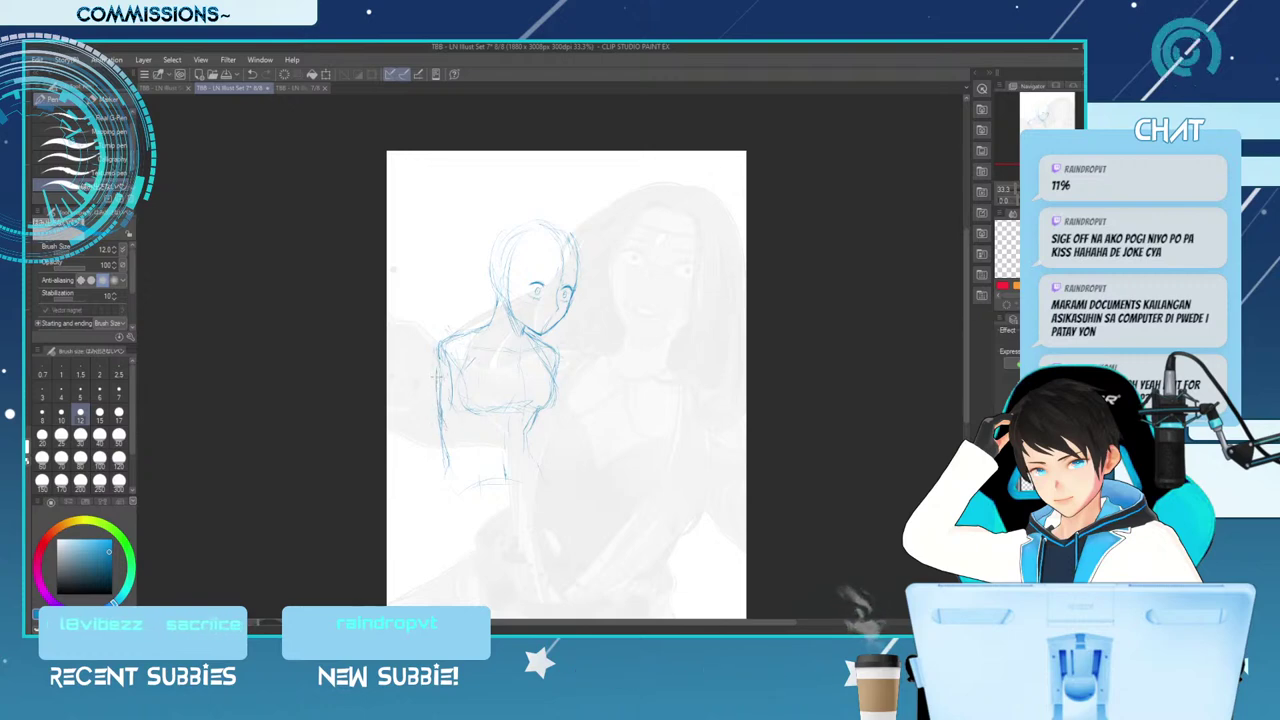
{"action": "key", "text": "e"}
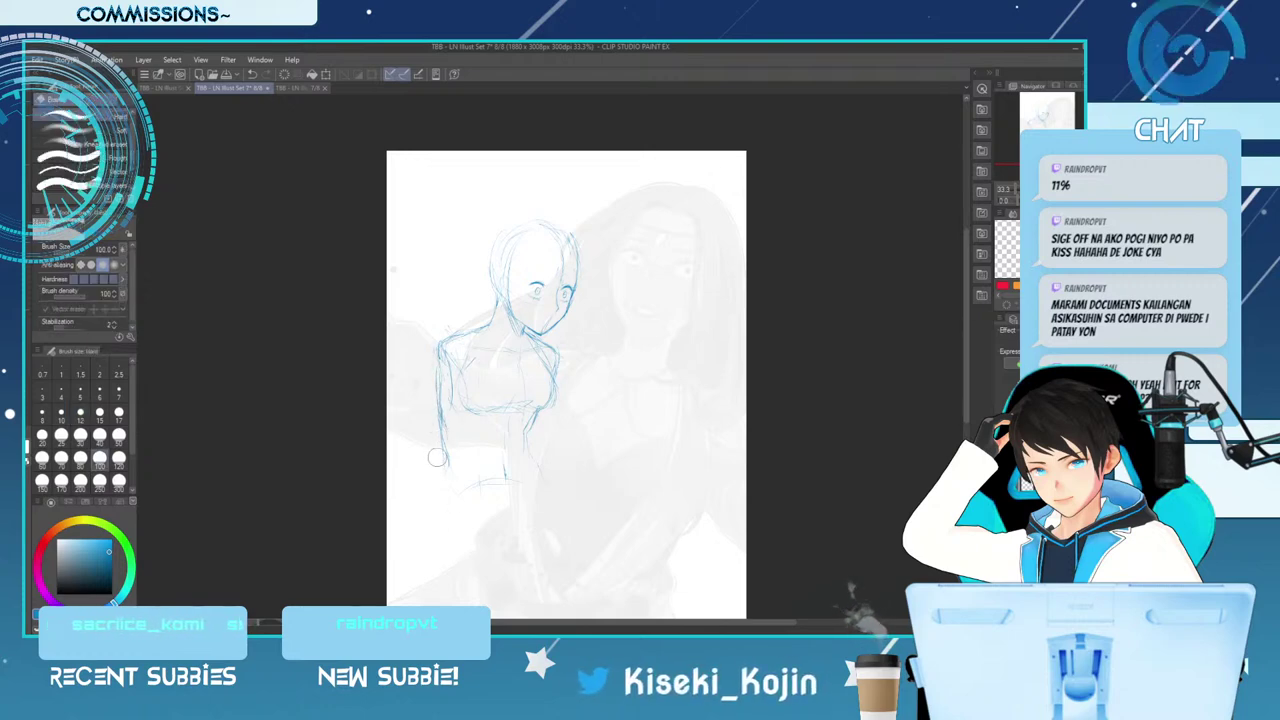
{"action": "key", "text": "p"}
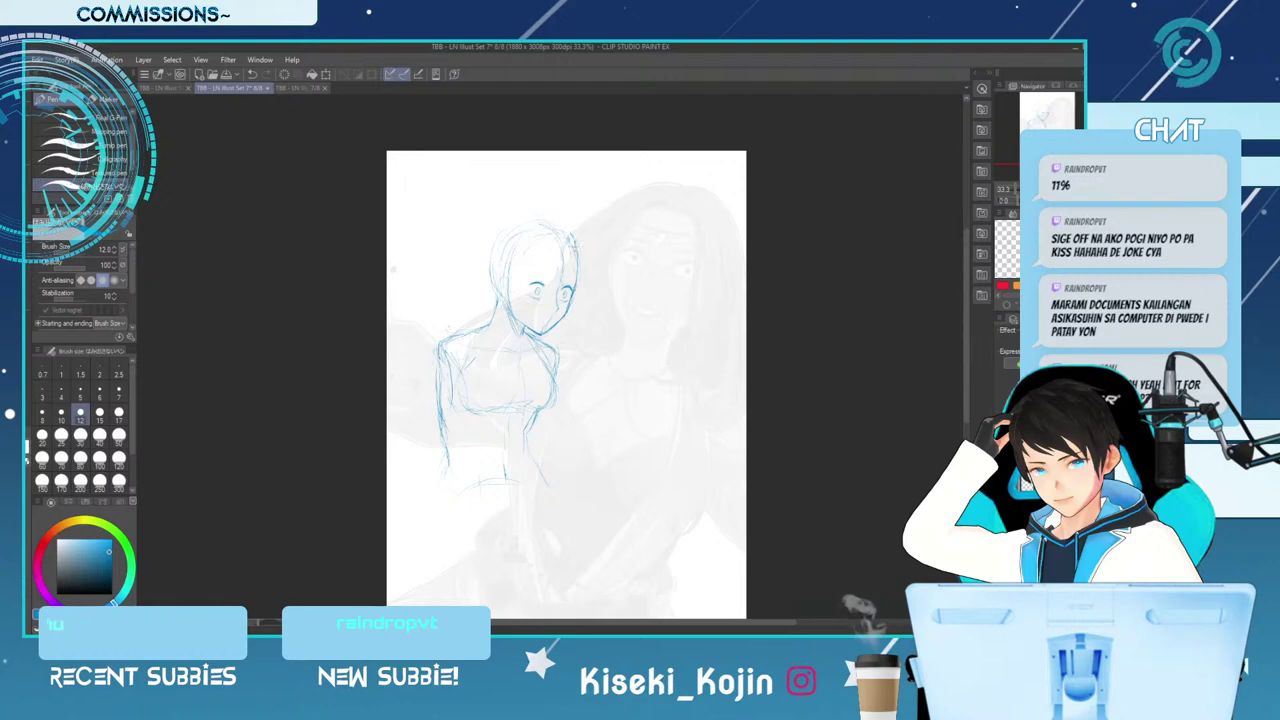
Sketch the nose and the first fringe strands over the forehead, and trim the lines between the eyes with a size 25 eraser
{"action": "key", "text": "e"}
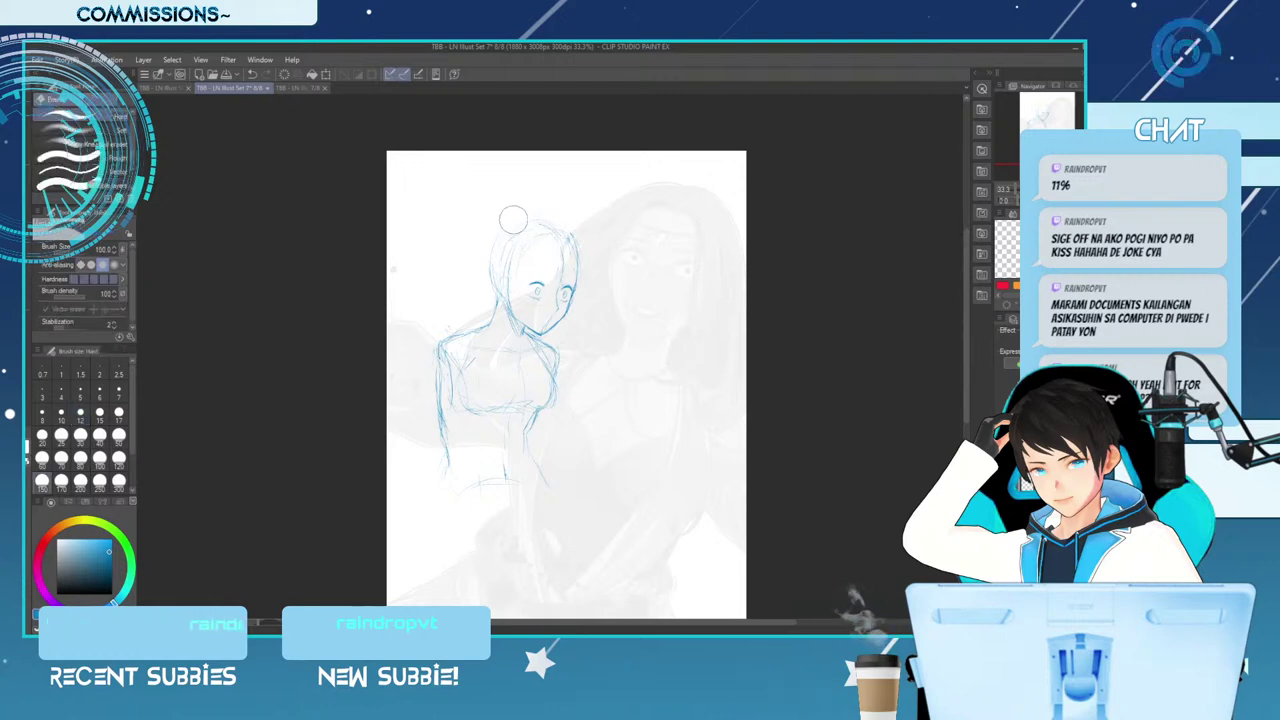
{"action": "key", "text": "p"}
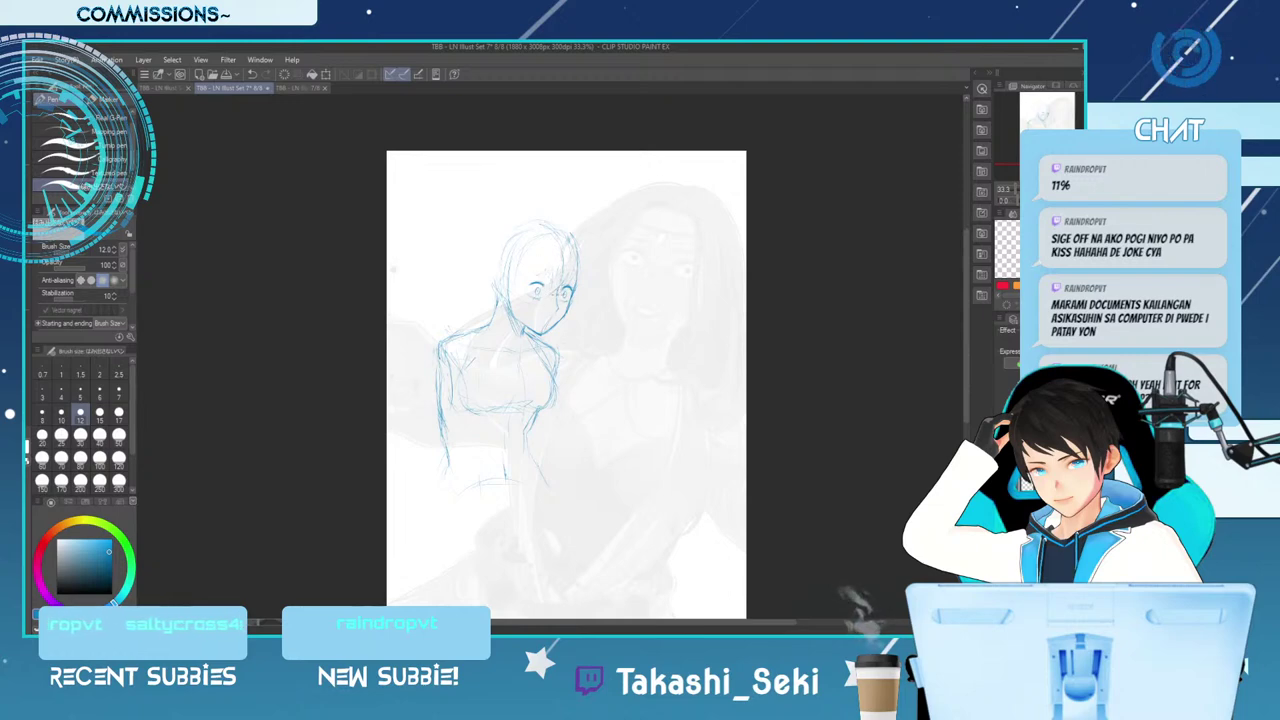
{"action": "key", "text": "e"}
{"action": "key", "text": "bracketleft"}
{"action": "key", "text": "bracketleft"}
{"action": "key", "text": "bracketleft"}
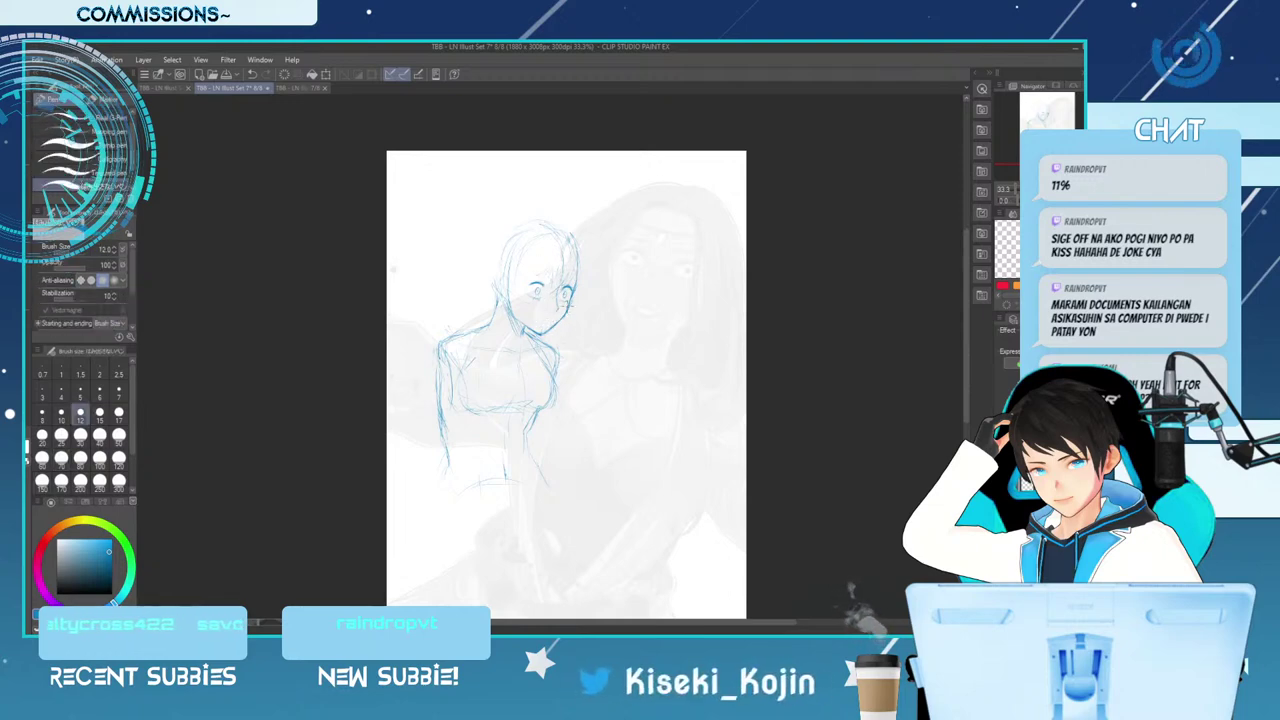
{"action": "key", "text": "bracketleft"}
{"action": "key", "text": "bracketleft"}
{"action": "key", "text": "bracketleft"}
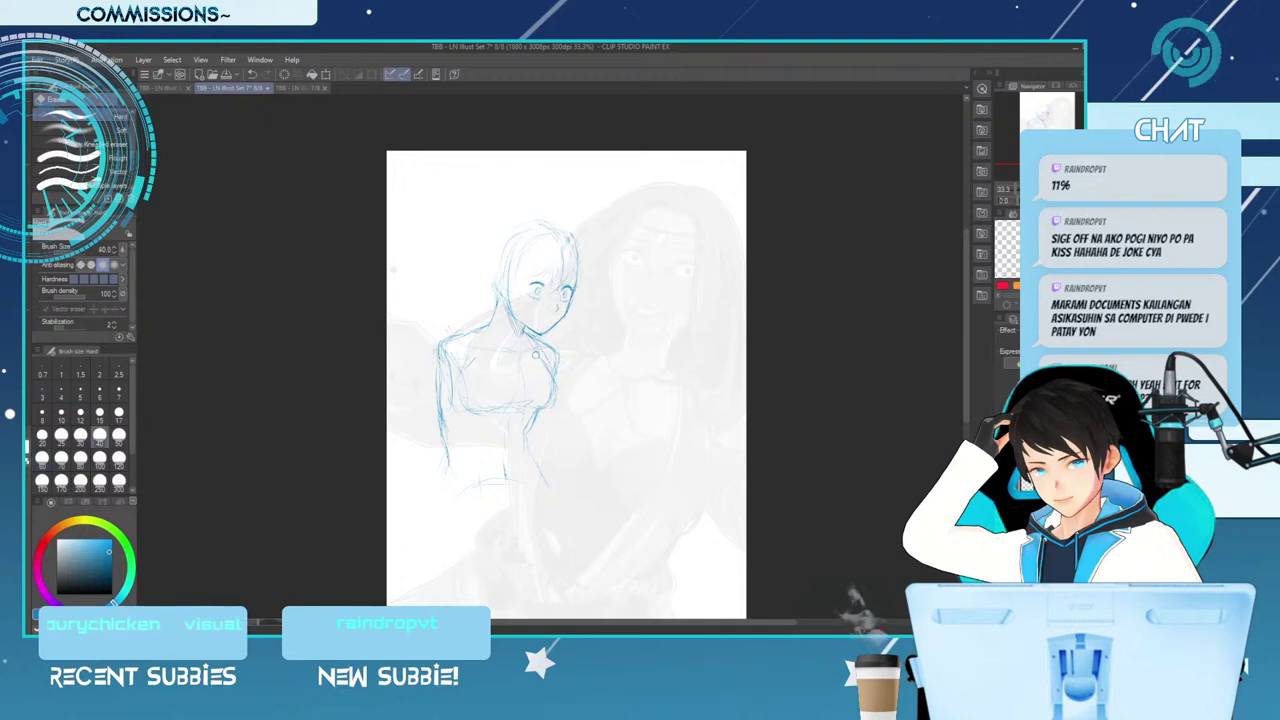
{"action": "key", "text": "bracketleft"}
{"action": "key", "text": "bracketleft"}
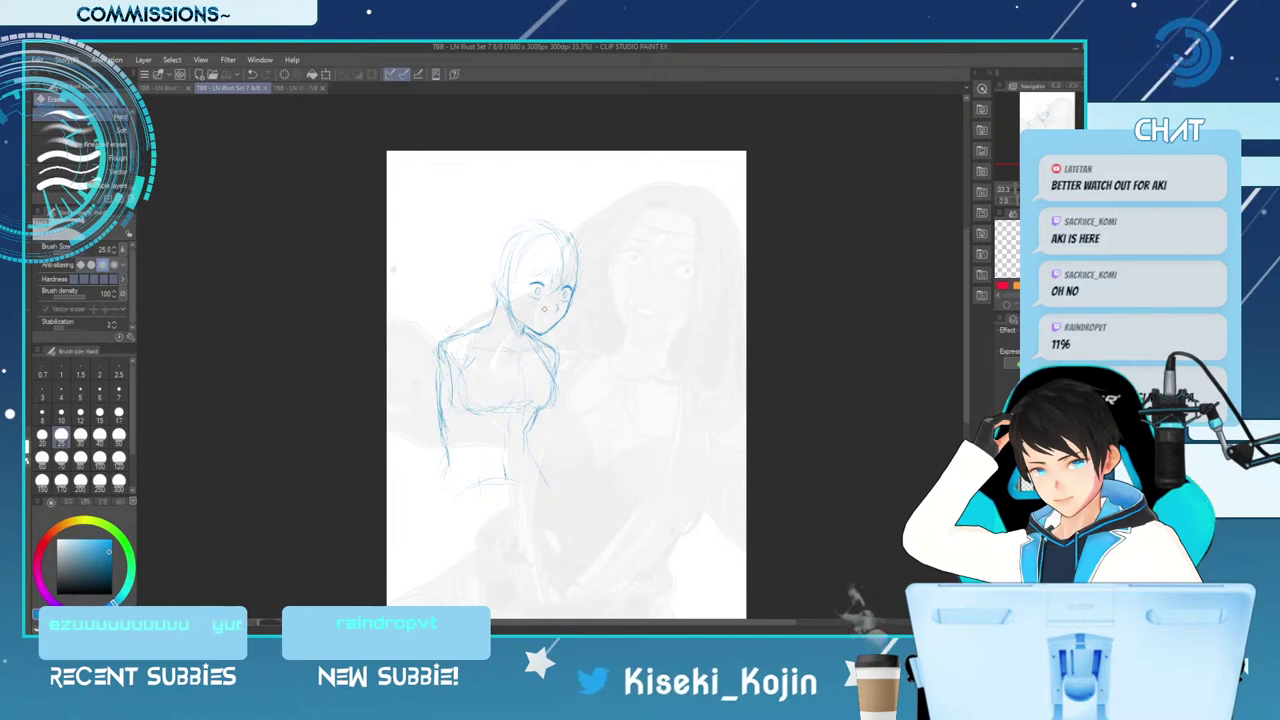
{"action": "left_click_drag", "start_coordinate": [547, 270], "coordinate": [549, 280]}
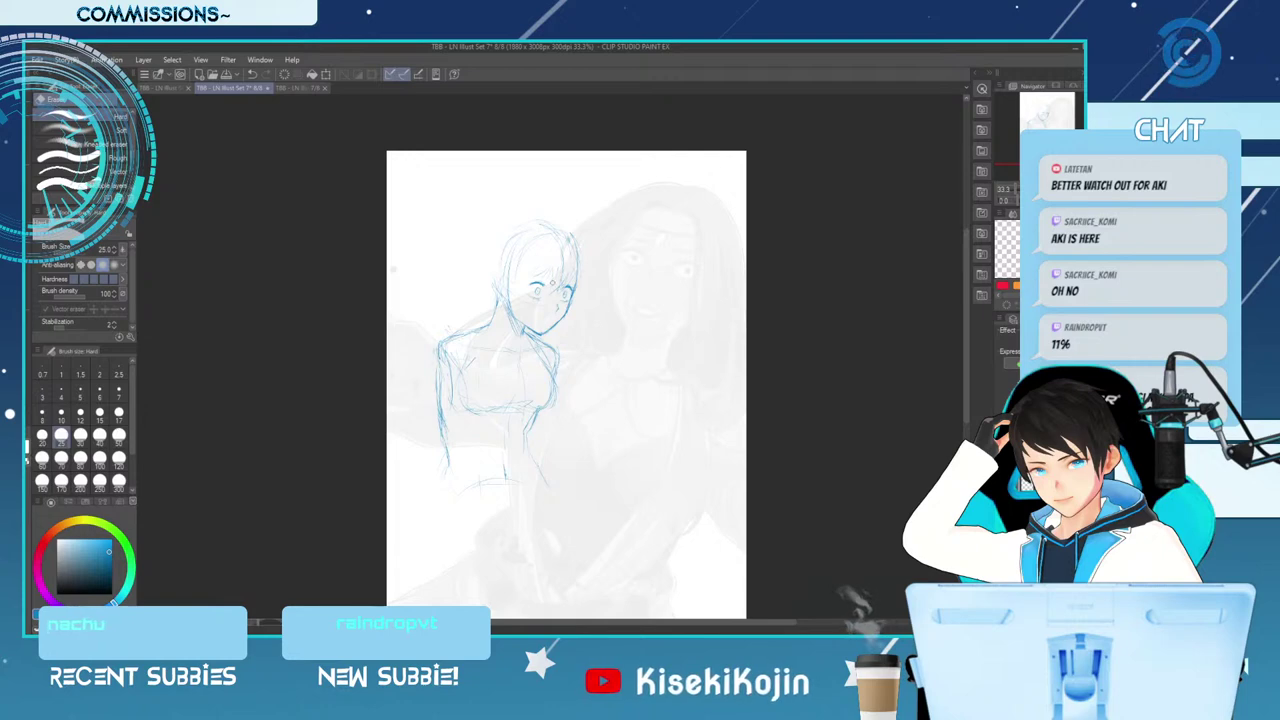
Redraw the fringe strands falling between the eyes, clearing the lines near the hair parting with a size 30 eraser
{"action": "key", "text": "p"}
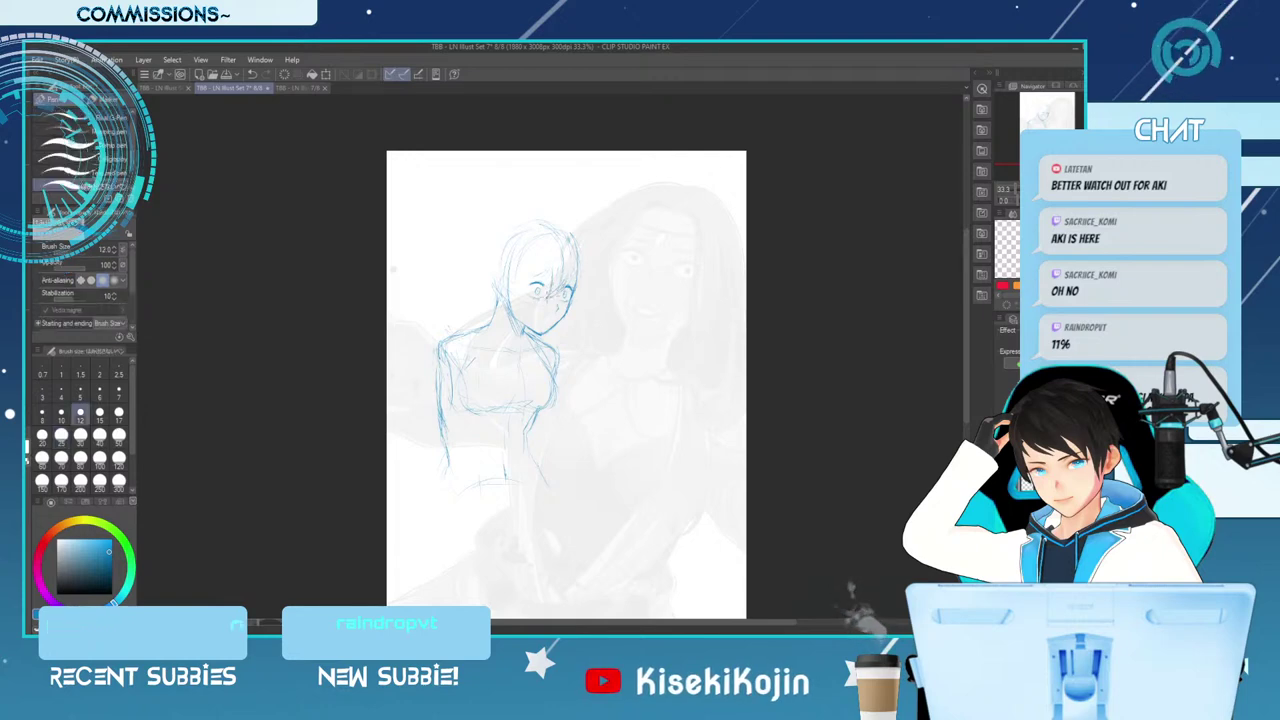
{"action": "key", "text": "e"}
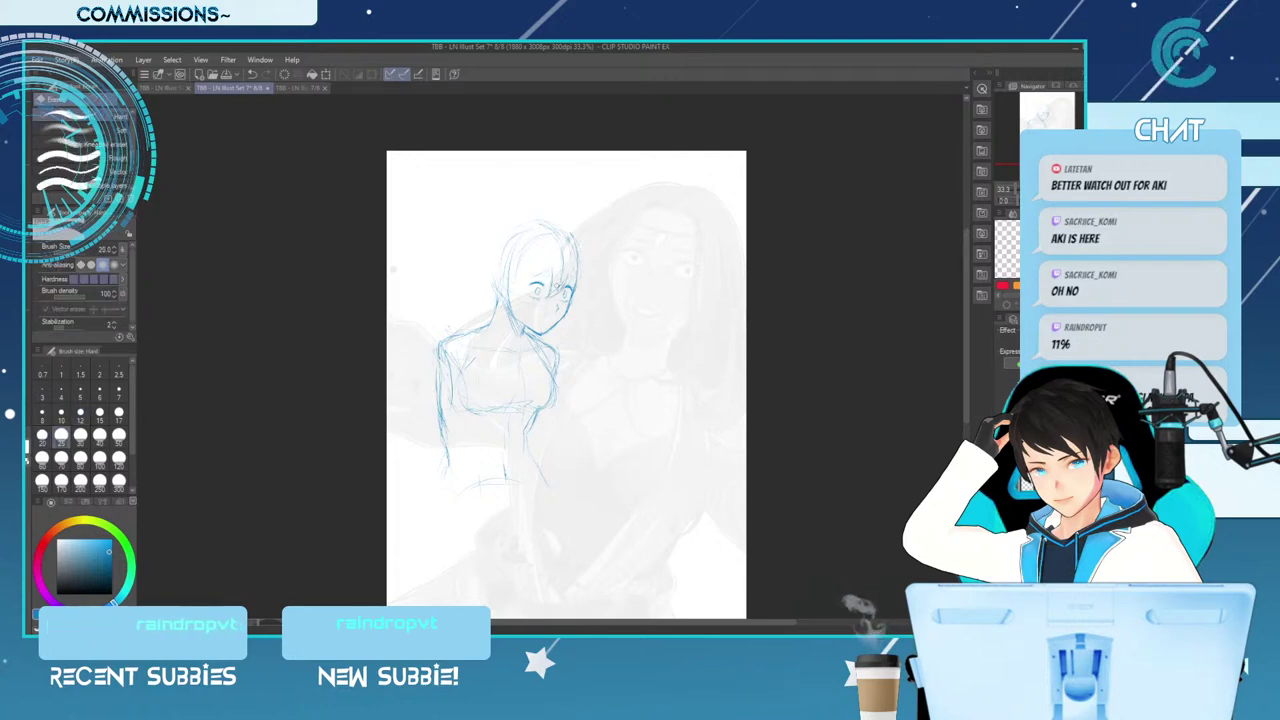
{"action": "key", "text": "bracketright"}
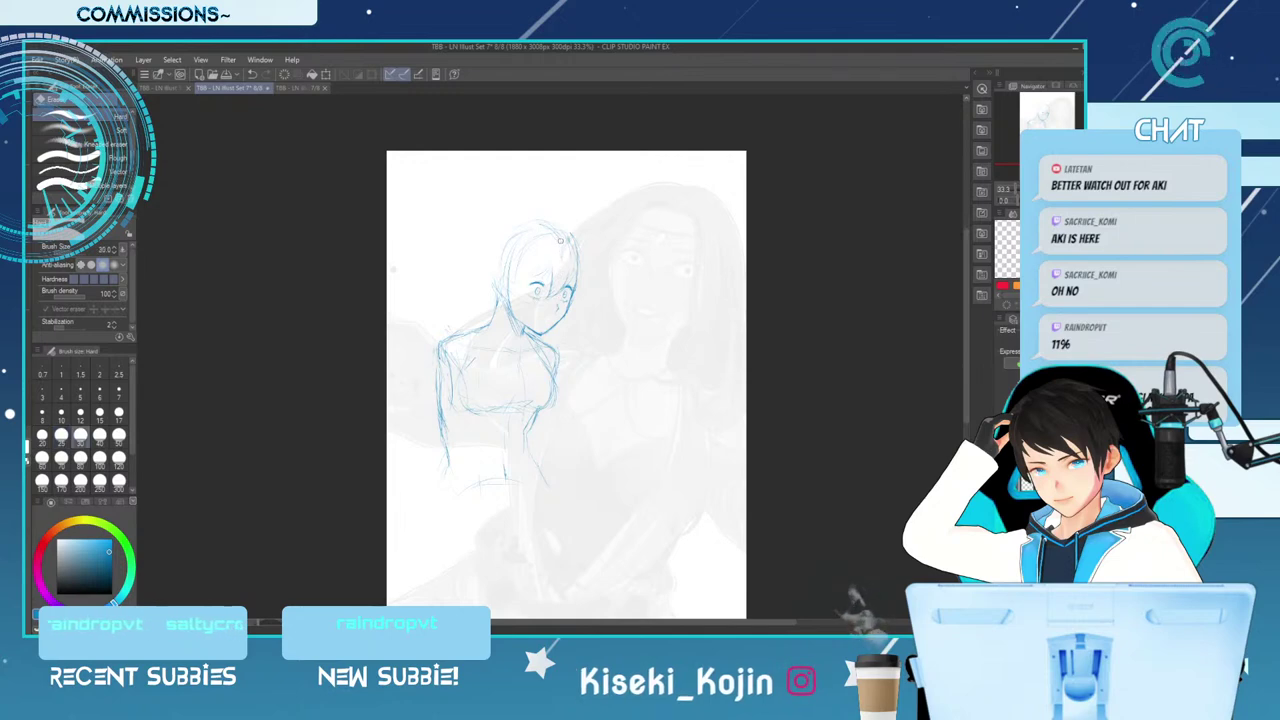
{"action": "key", "text": "p"}
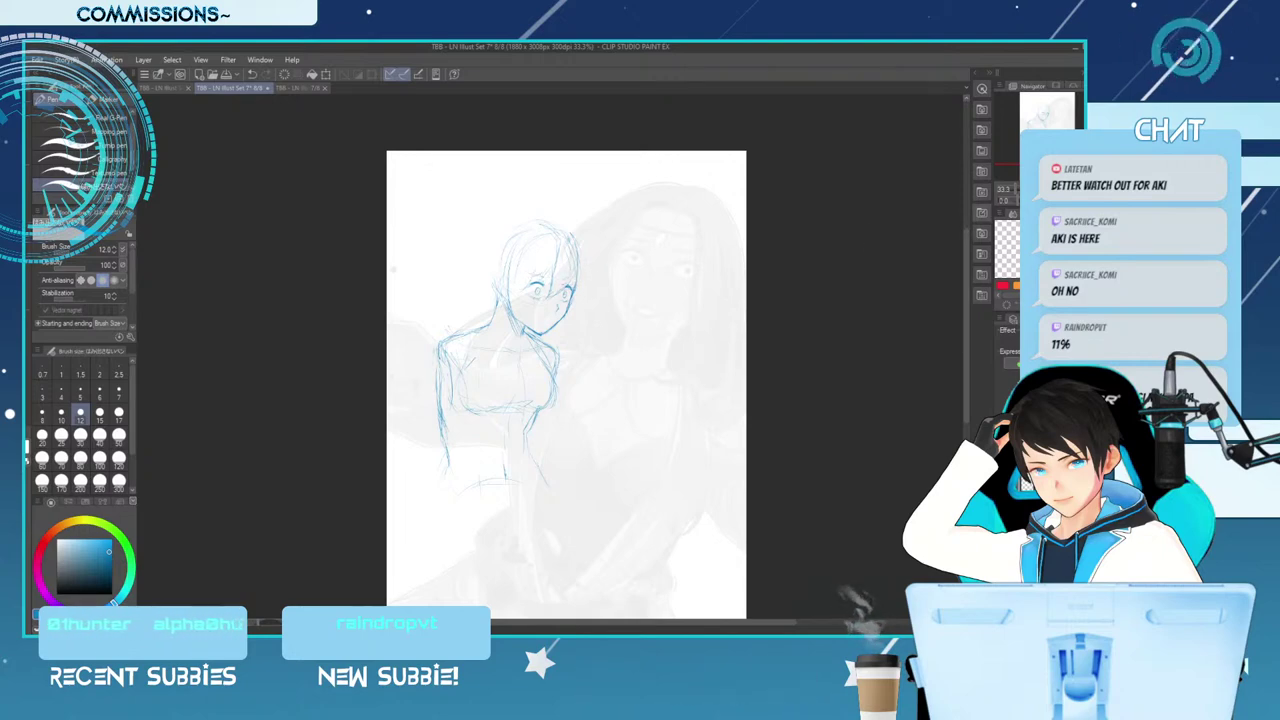
Mirror the canvas view, erase and redraw the fringe tip above the nose, and restore the view orientation
{"action": "key", "text": "h"}
{"action": "key", "text": "e"}
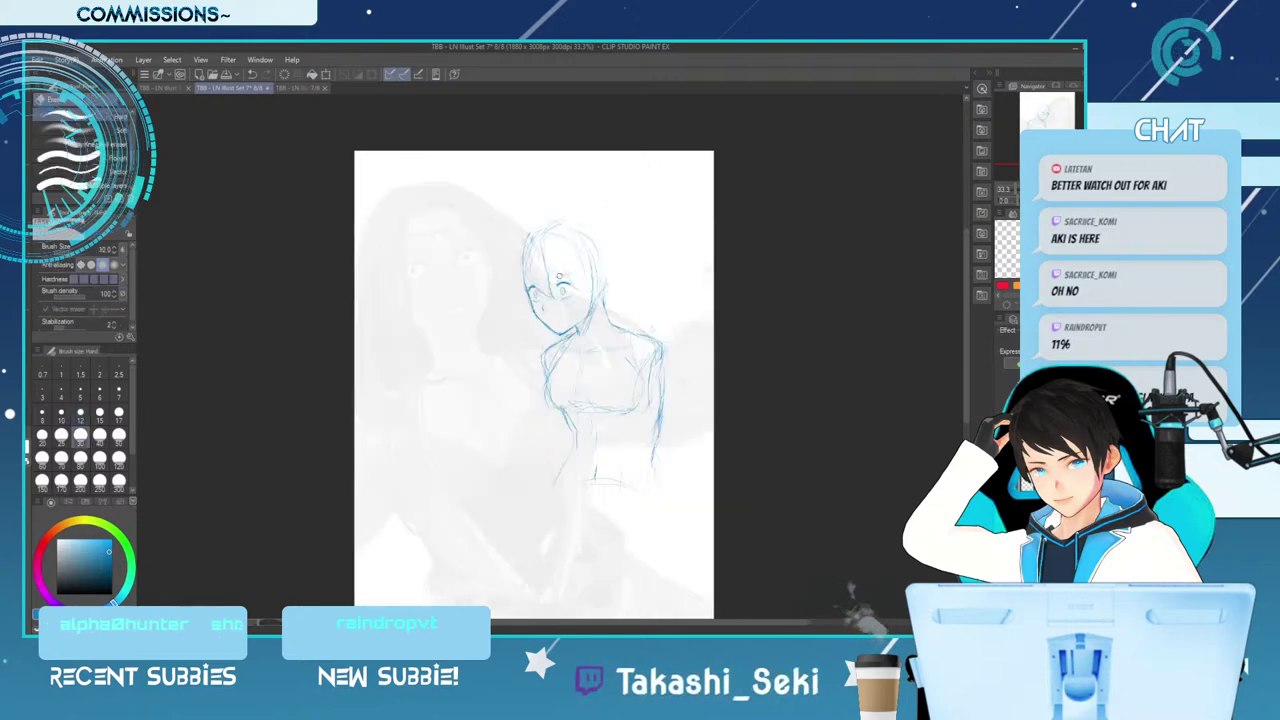
{"action": "key", "text": "p"}
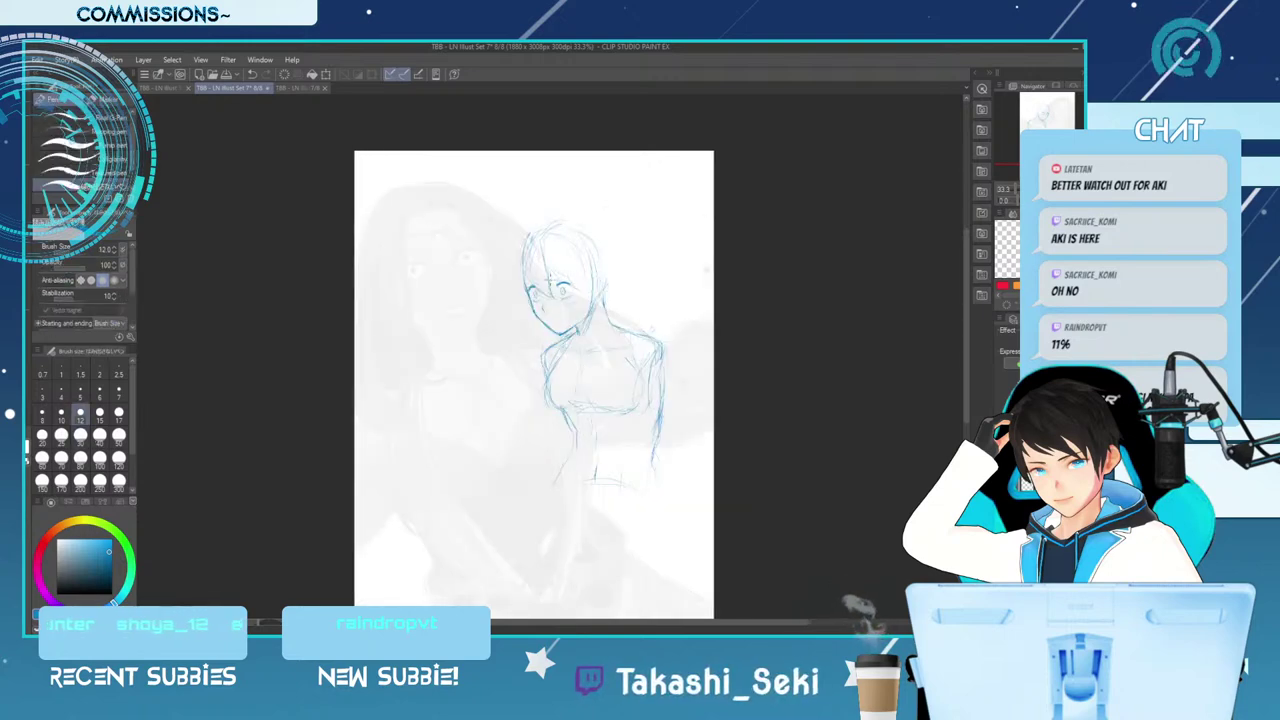
{"action": "mouse_move", "coordinate": [555, 271]}
{"action": "left_mouse_down"}
{"action": "mouse_move", "coordinate": [565, 283]}
{"action": "mouse_move", "coordinate": [536, 286]}
{"action": "left_mouse_up"}
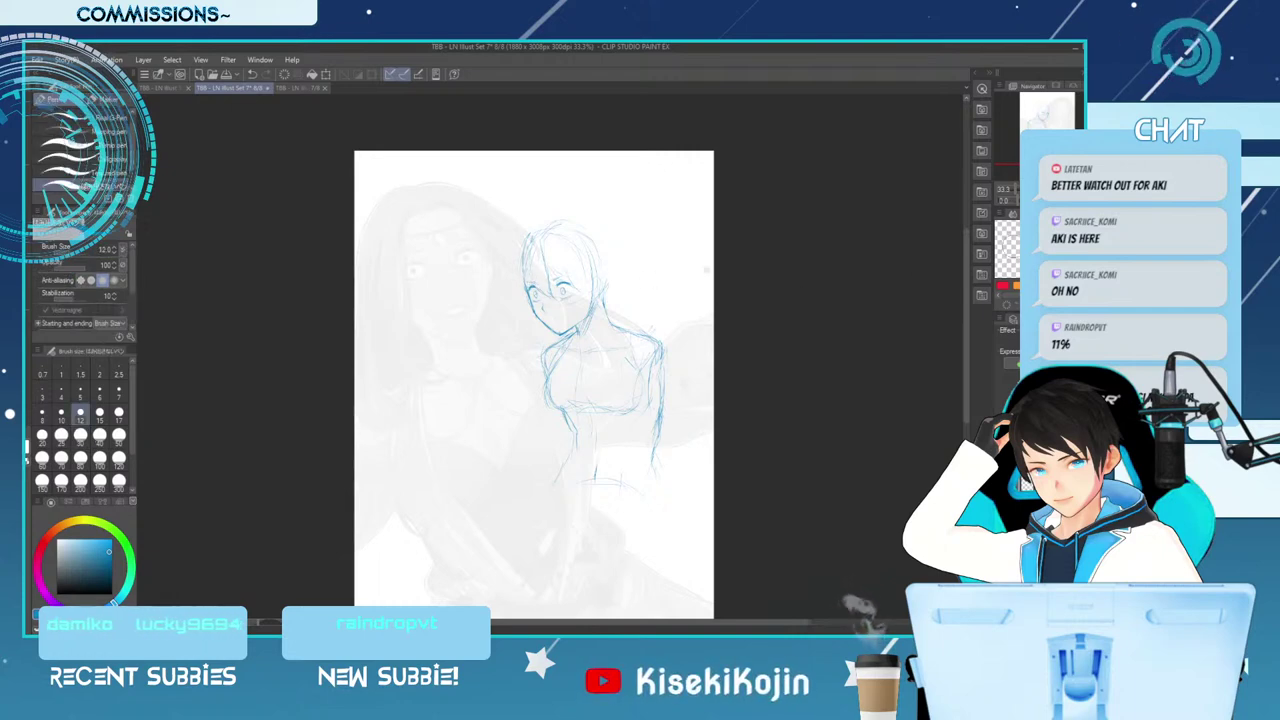
{"action": "key", "text": "h"}
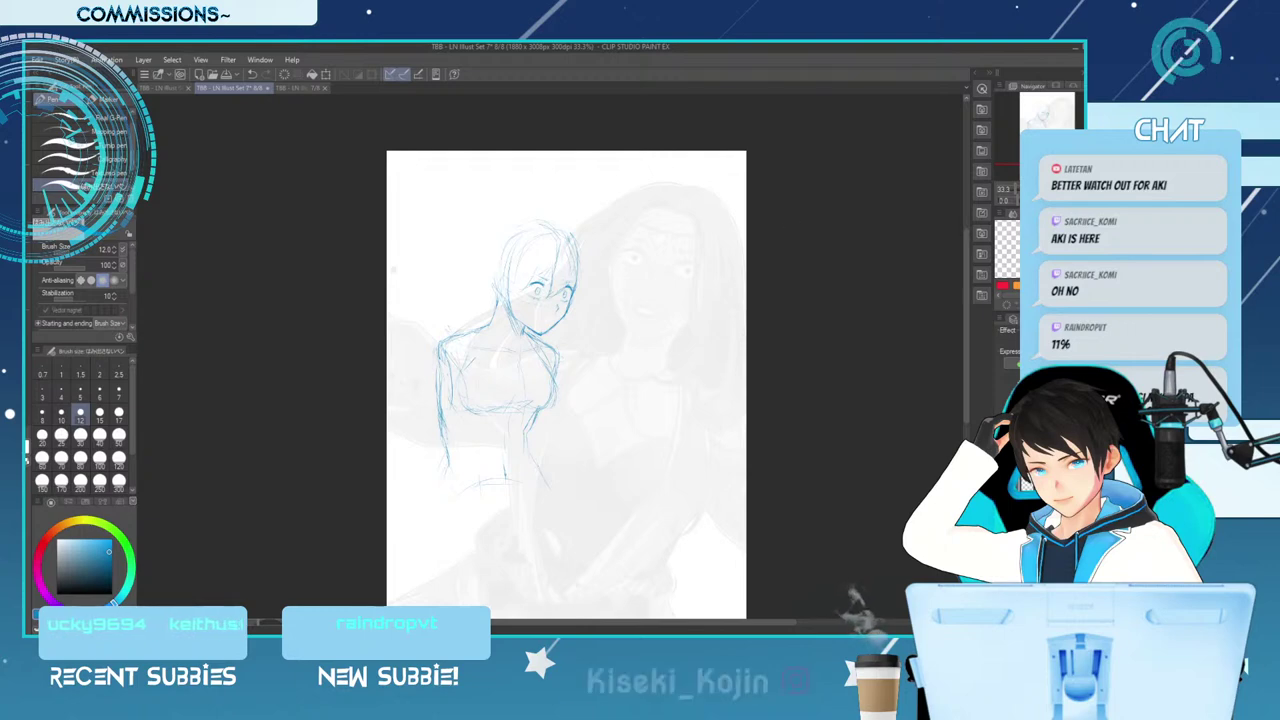
Clear the side of the face with a size 40 eraser and sketch the ear and the hair strands beside it
{"action": "key", "text": "ctrl+plus"}
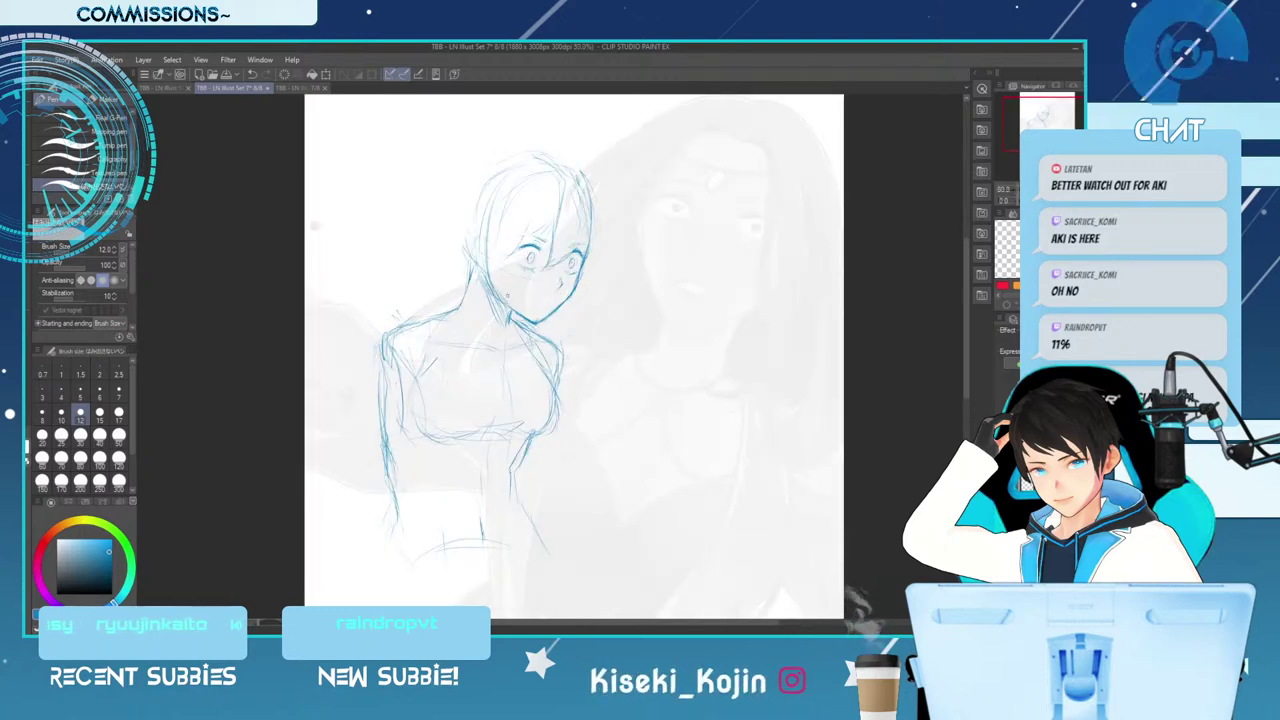
{"action": "key", "text": "e"}
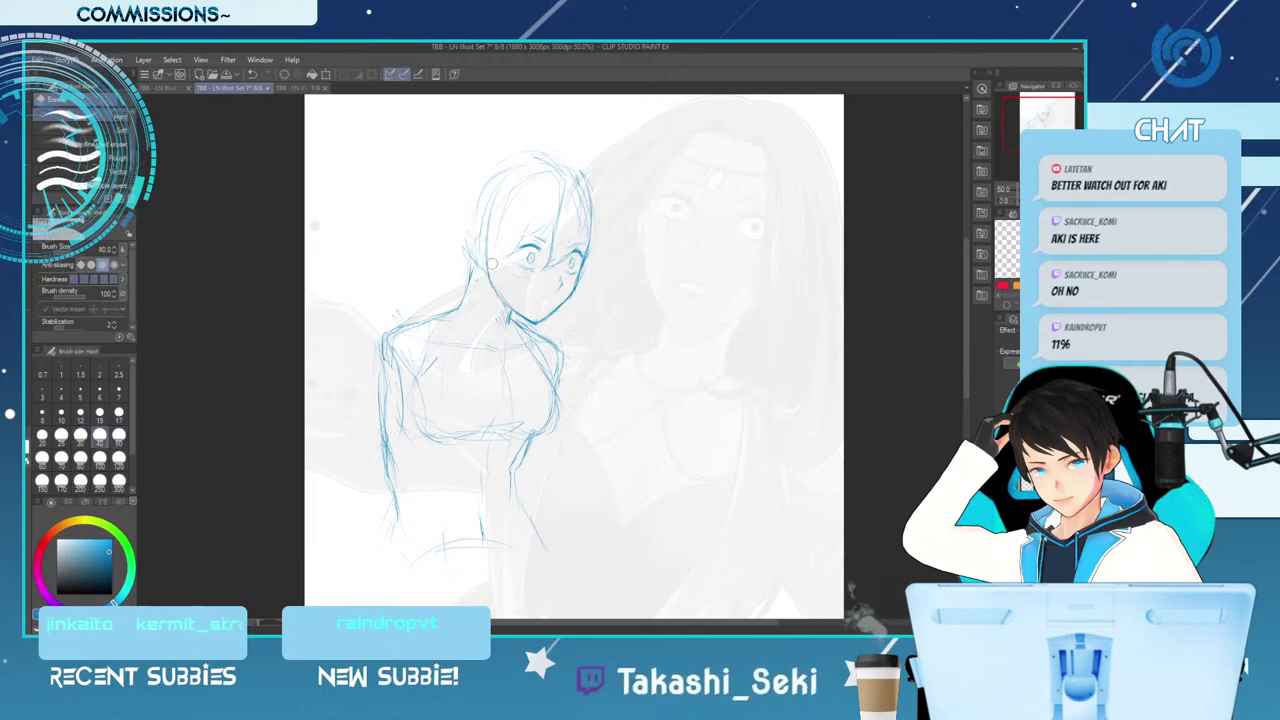
{"action": "key", "text": "p"}
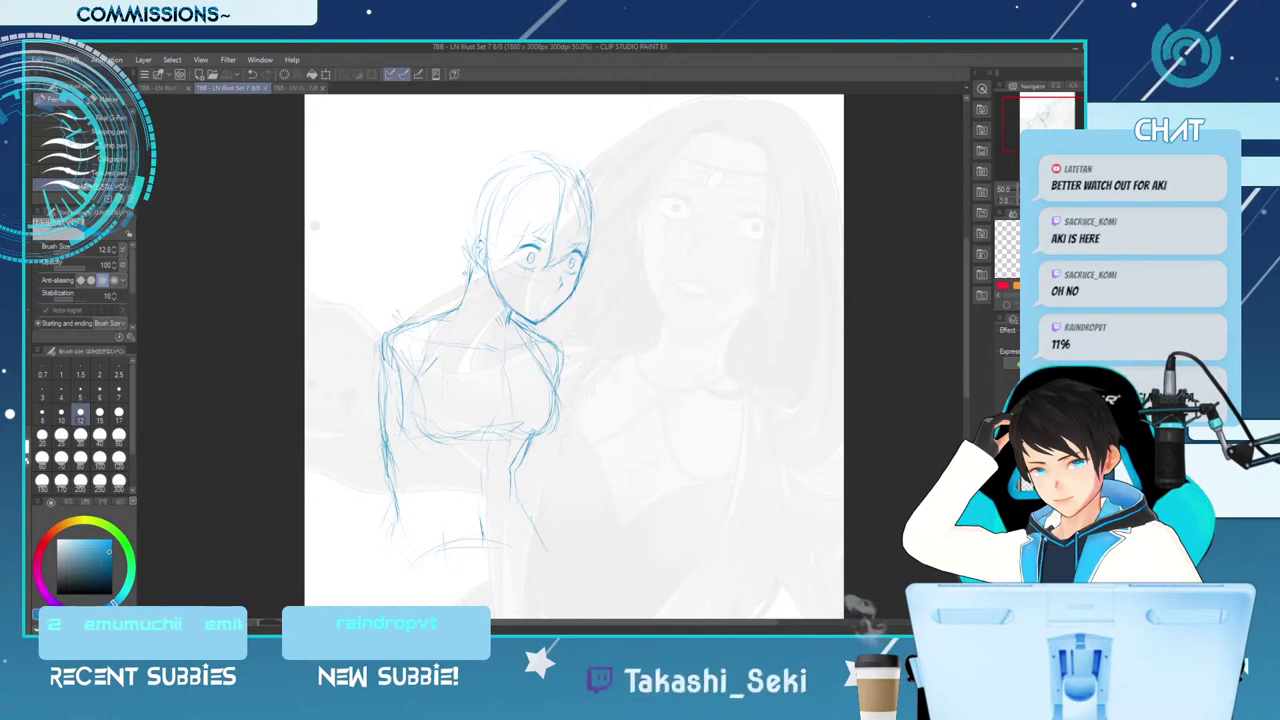
{"action": "key", "text": "ctrl+plus"}
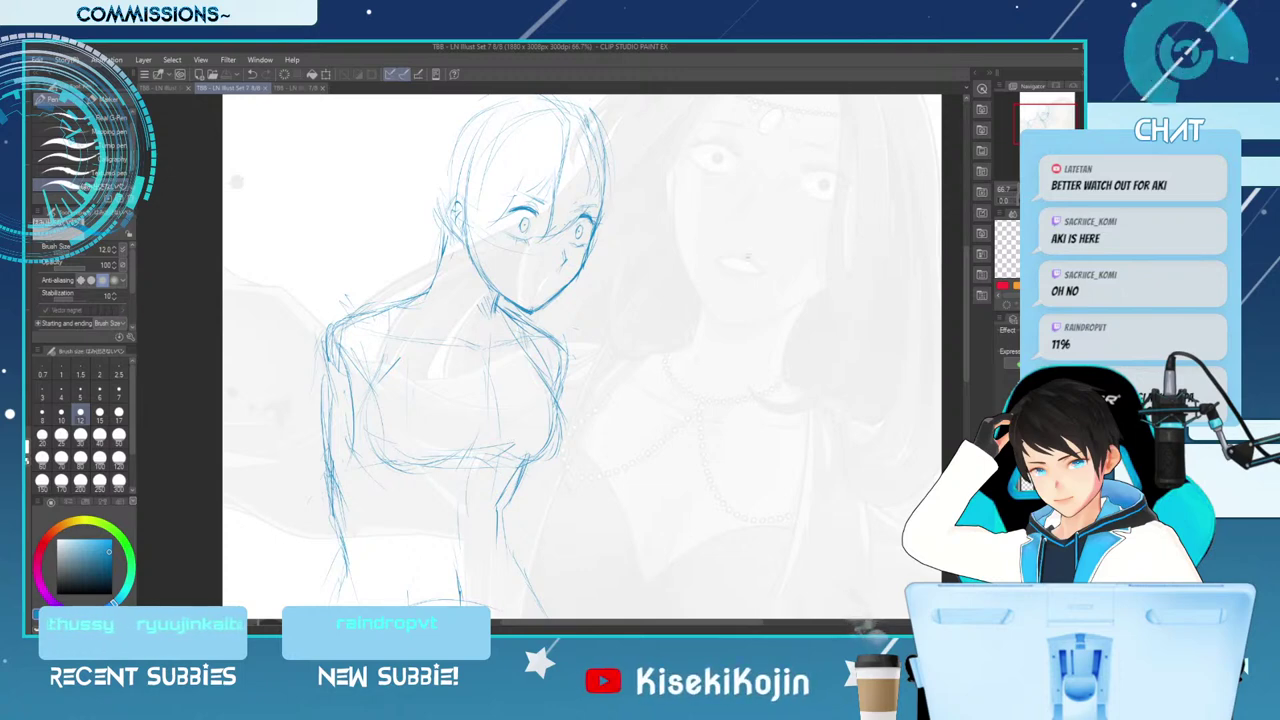
{"action": "key", "text": "ctrl+minus"}
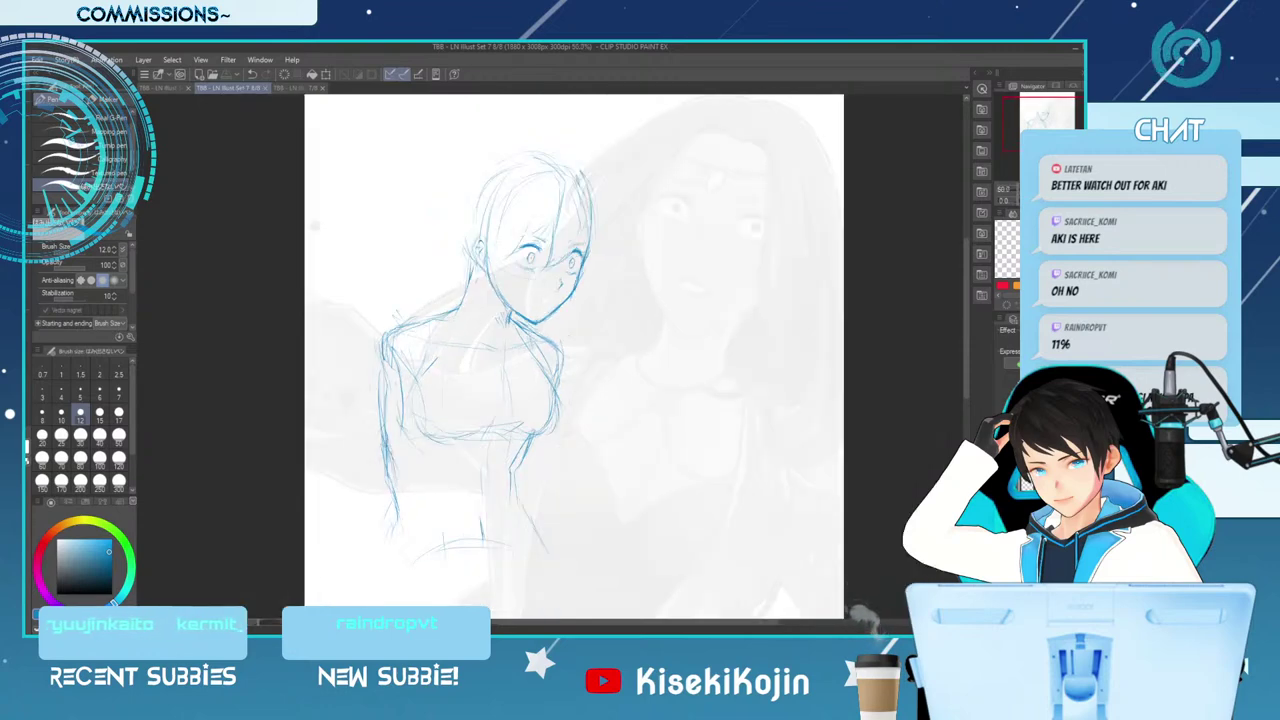
Mirror the view, clean and redraw the shoulder contour nearest the grey woman using a size 50 eraser, and save the file
{"action": "key", "text": "h"}
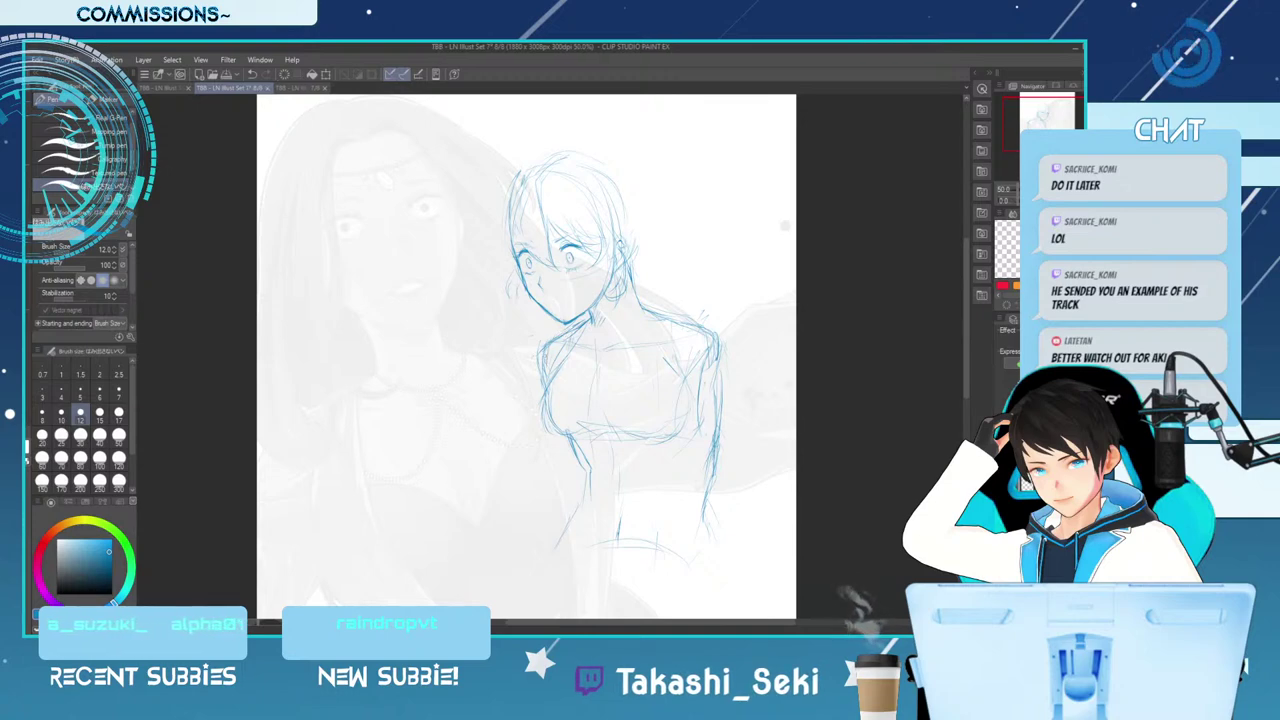
{"action": "key", "text": "e"}
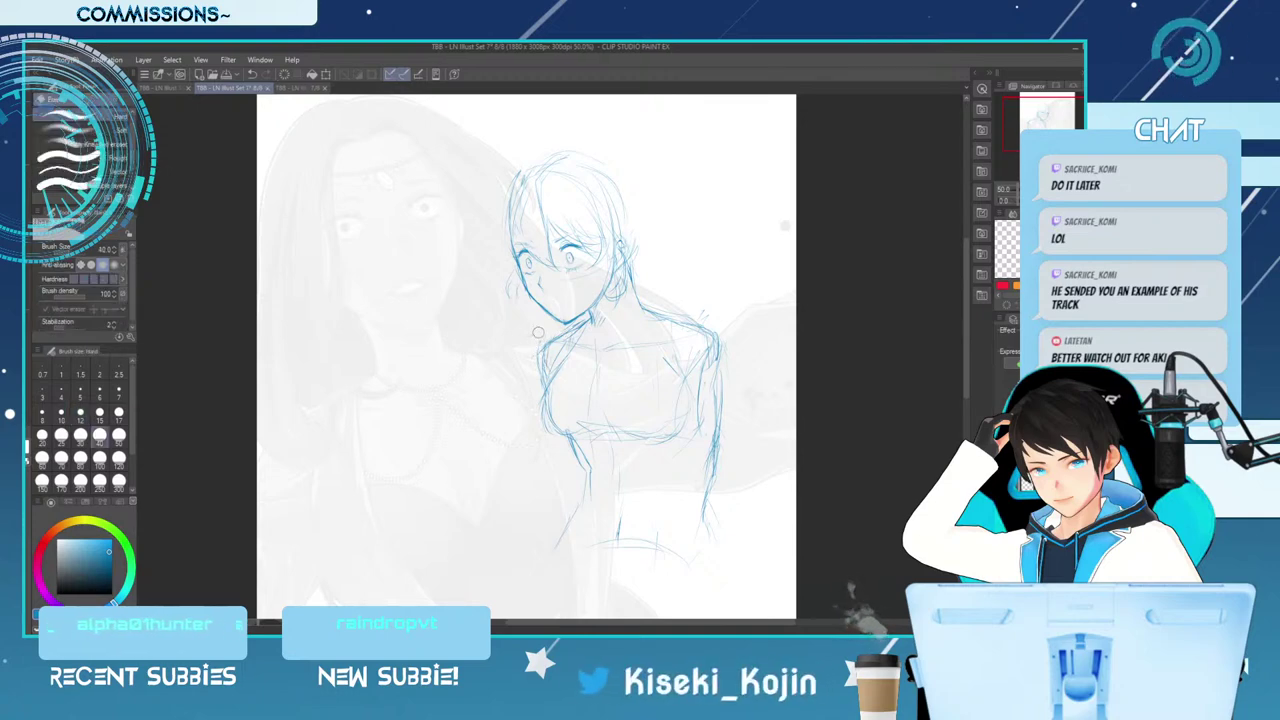
{"action": "key", "text": "bracketleft"}
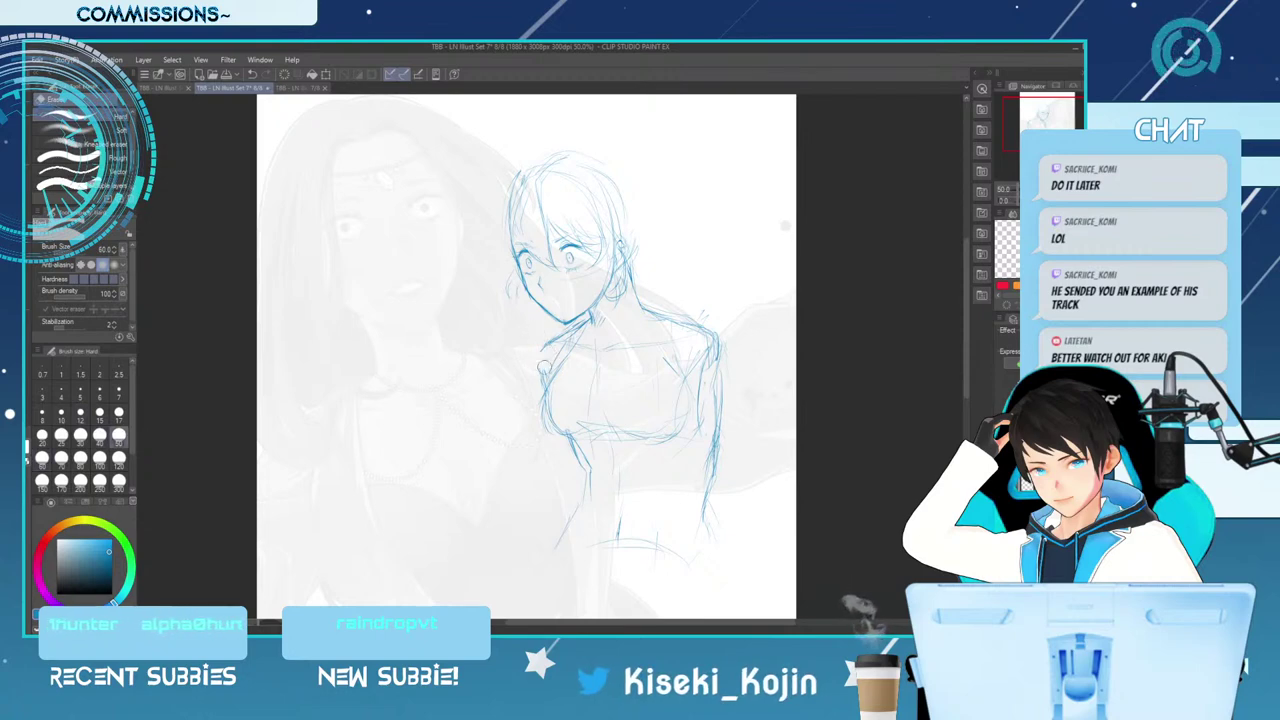
{"action": "key", "text": "p"}
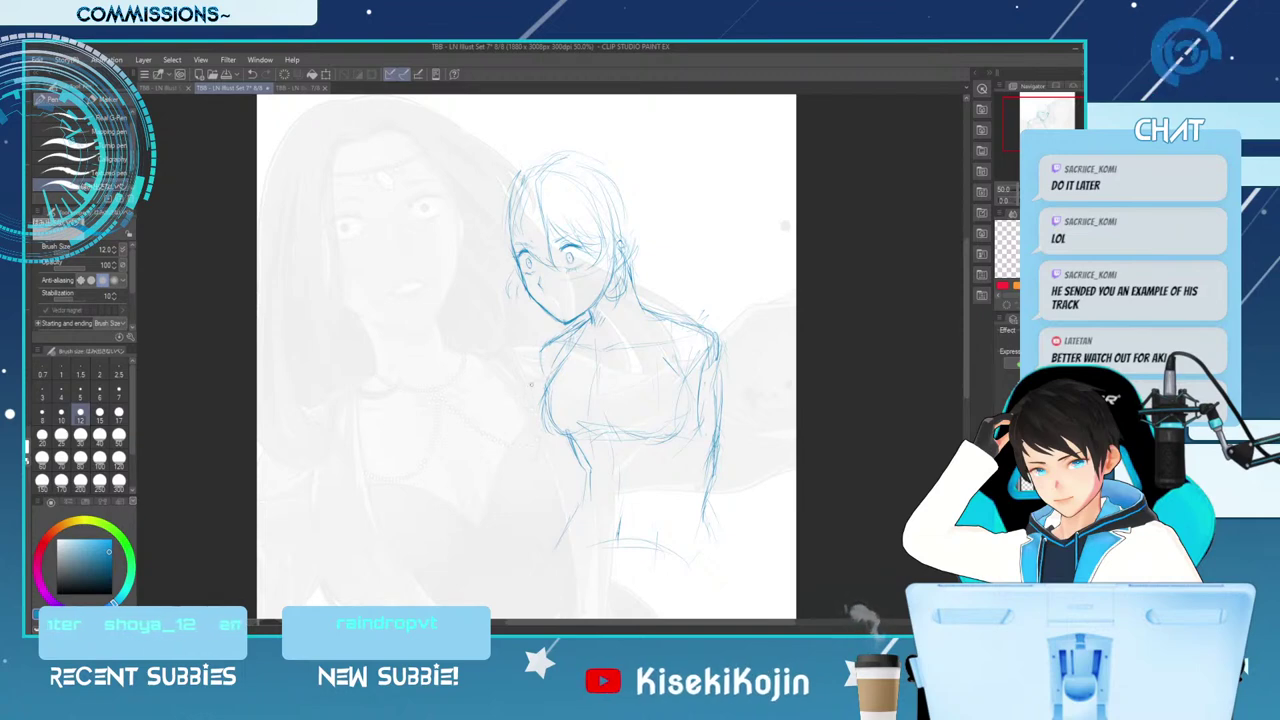
{"action": "key", "text": "ctrl+s"}
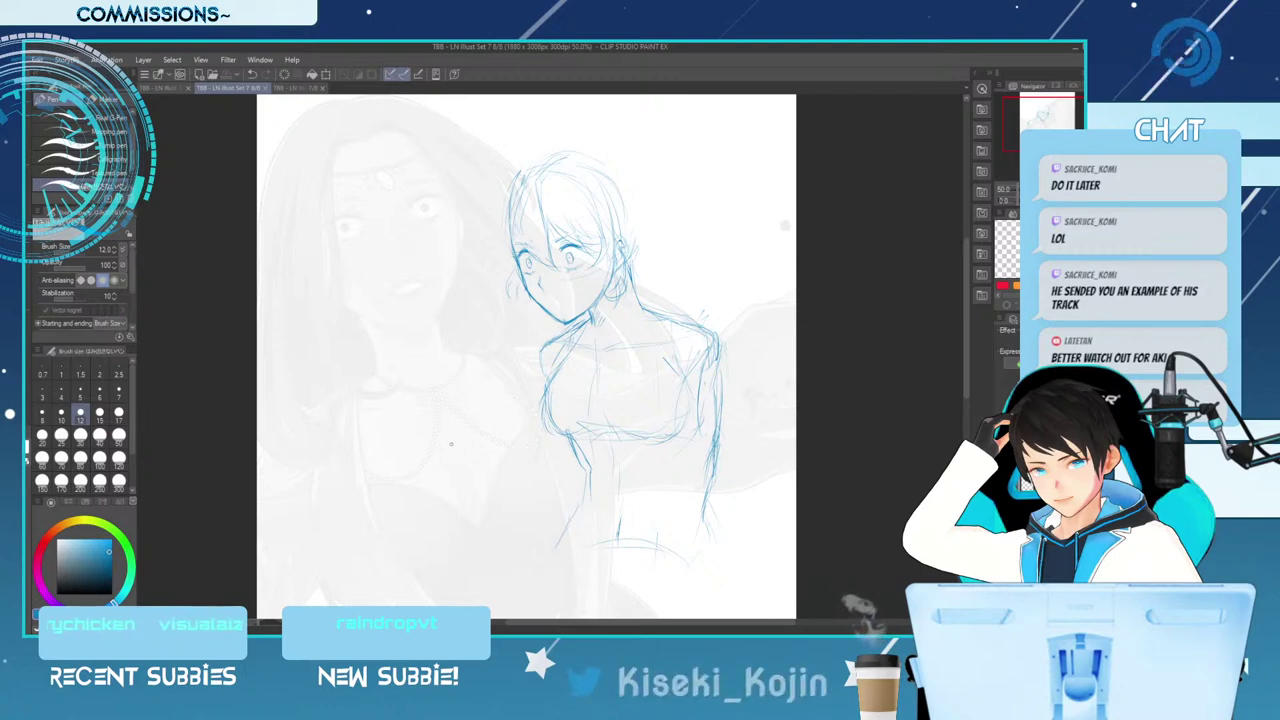
Touch up the shoulder line, and sketch the slightly open mouth and the outer hair locks on the side facing the grey woman
{"action": "left_click", "coordinate": [546, 365]}
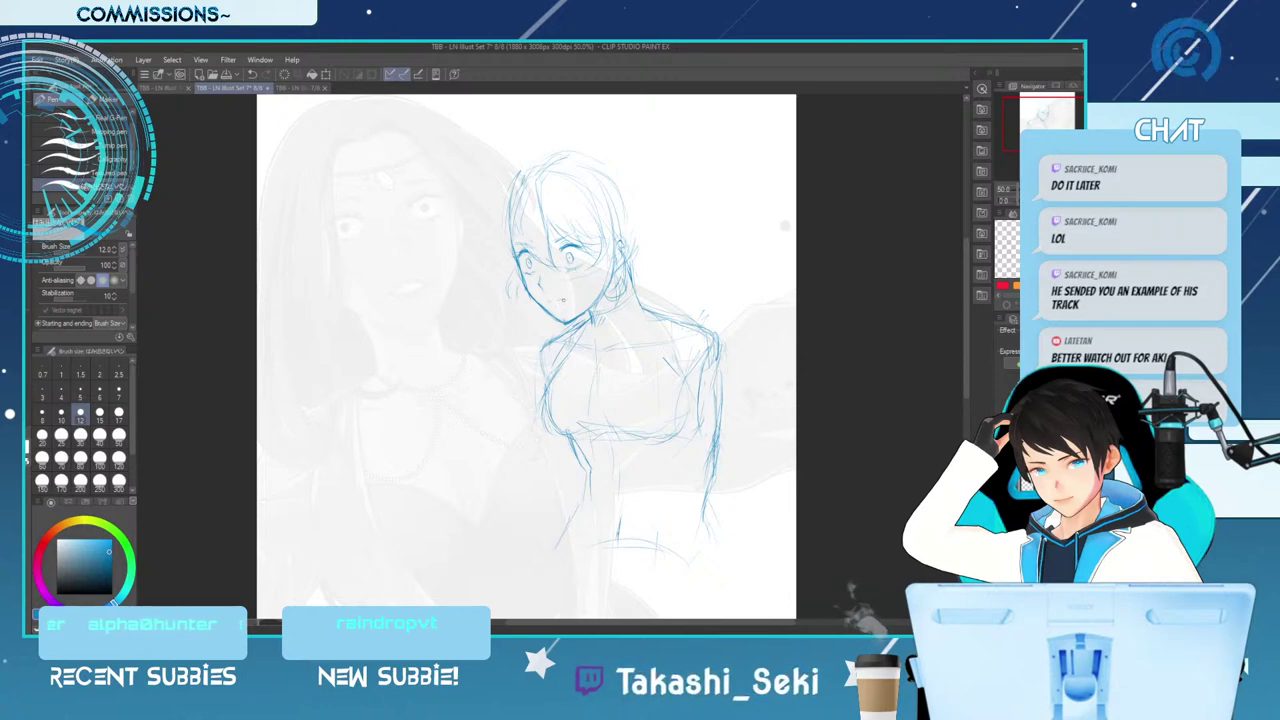
{"action": "left_click_drag", "start_coordinate": [548, 301], "coordinate": [562, 303]}
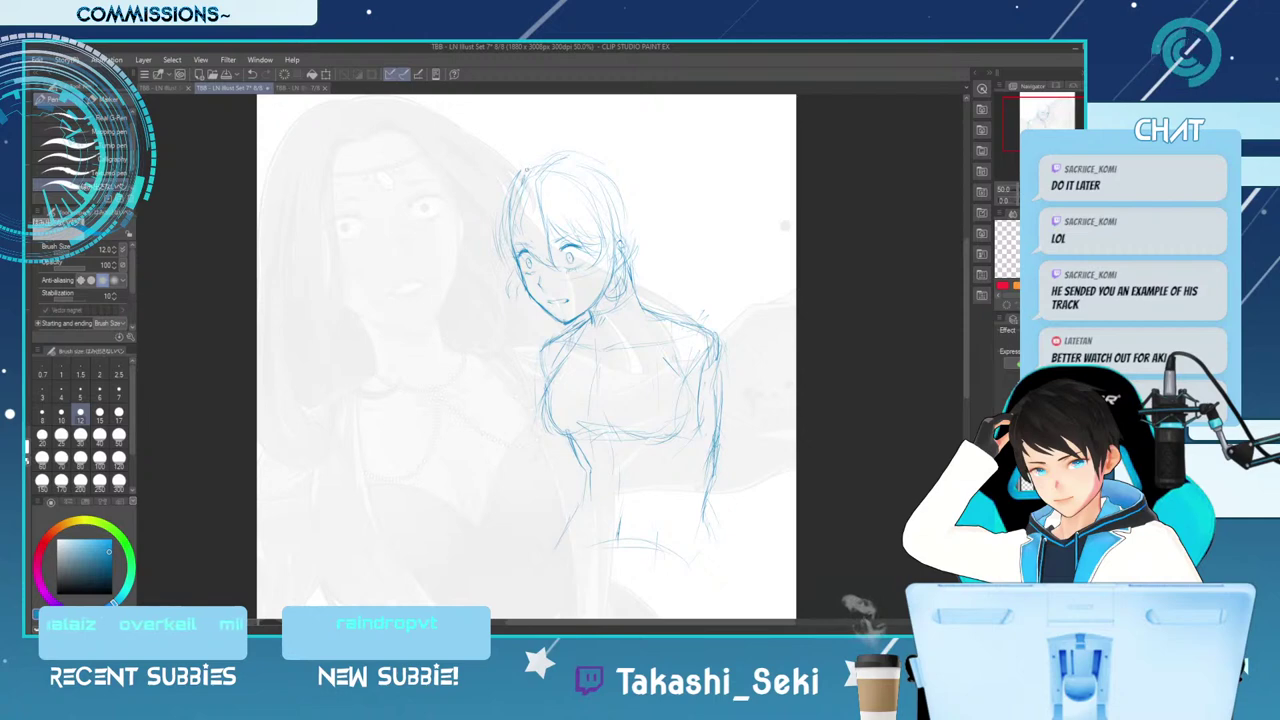
{"action": "left_click_drag", "start_coordinate": [503, 186], "coordinate": [490, 252]}
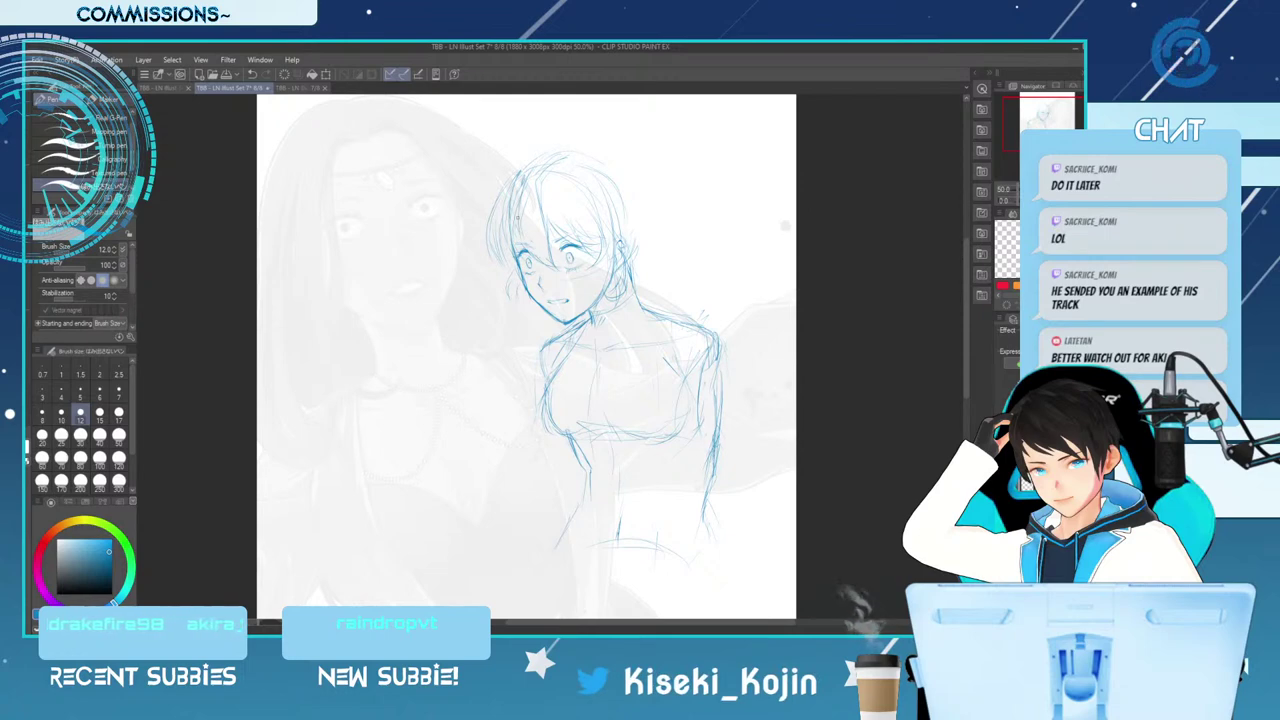
Erase lines at the hair parting with a size 50 eraser, and sketch the crown outline and the loose hair behind the neck
{"action": "key", "text": "e"}
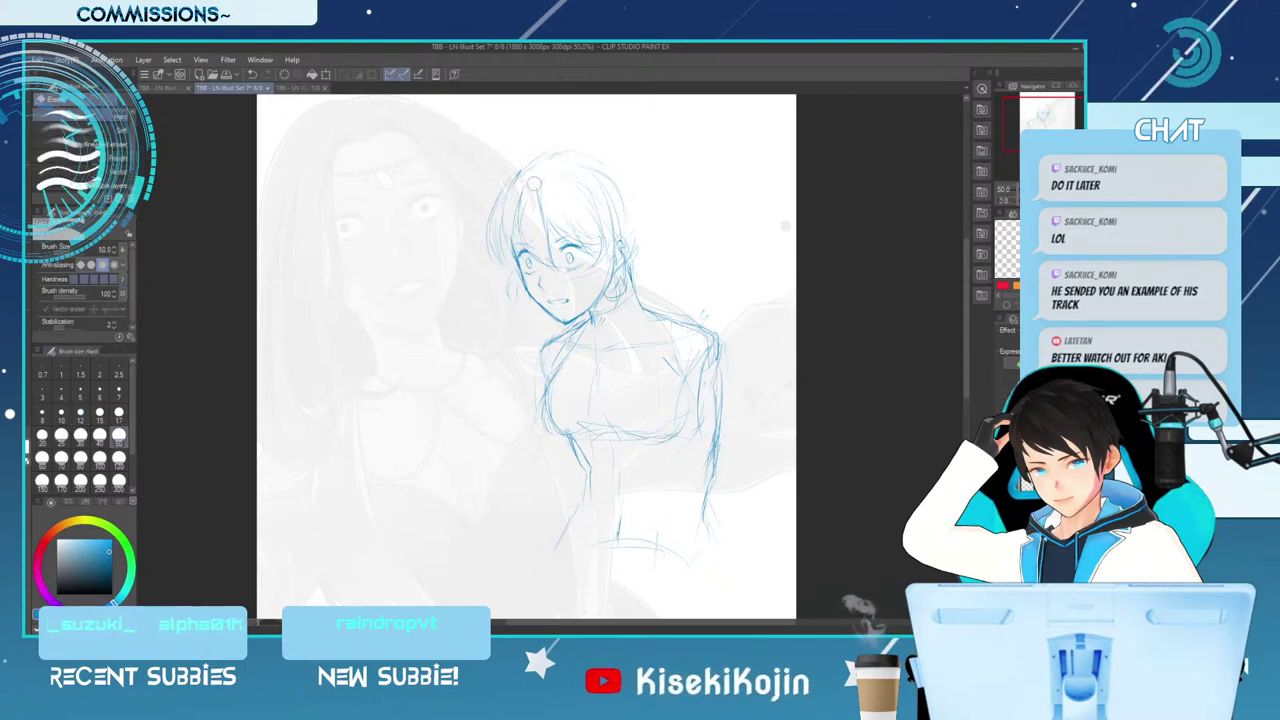
{"action": "key", "text": "h"}
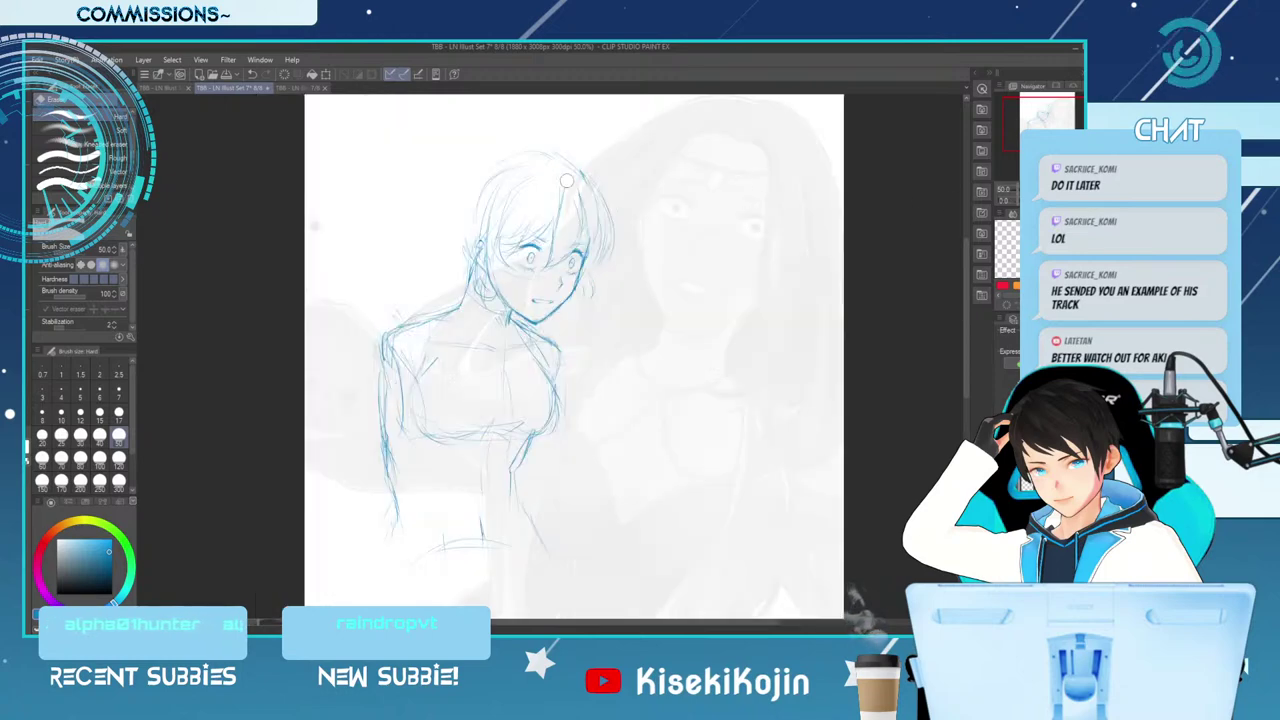
{"action": "key", "text": "p"}
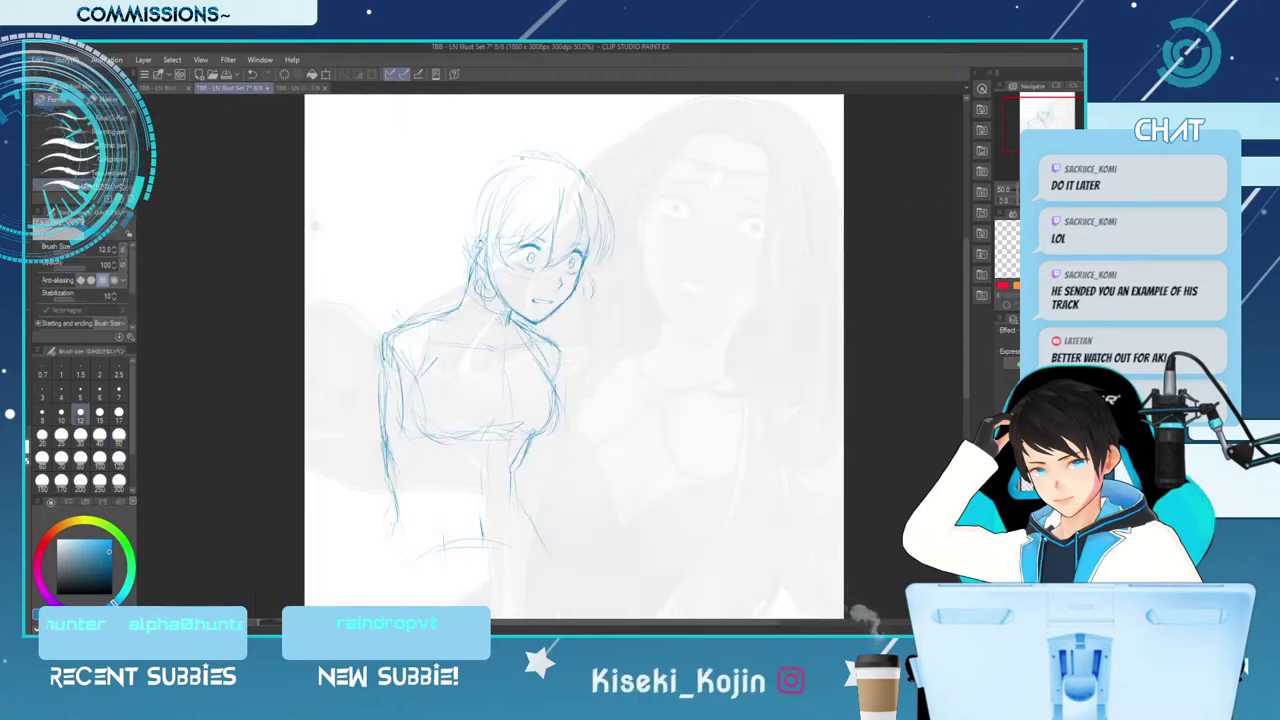
{"action": "key", "text": "ctrl+minus"}
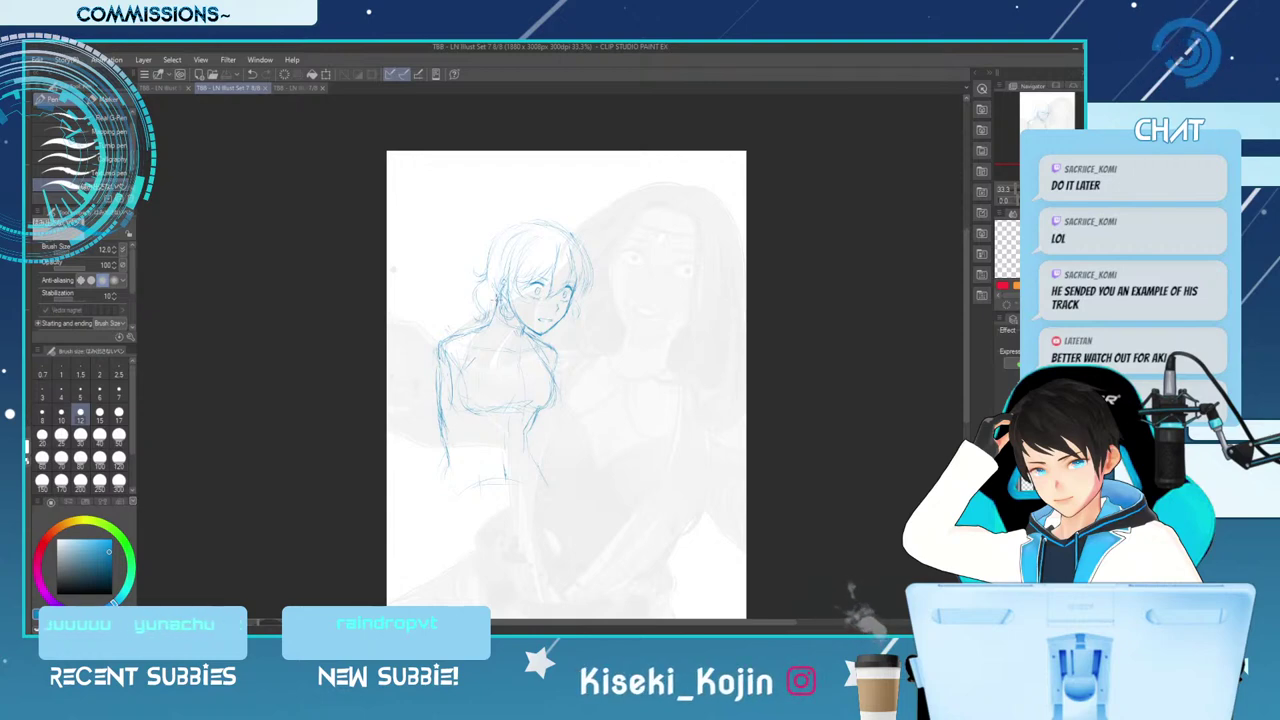
{"action": "scroll", "coordinate": [553, 265], "scroll_direction": "up", "scroll_amount": 1}
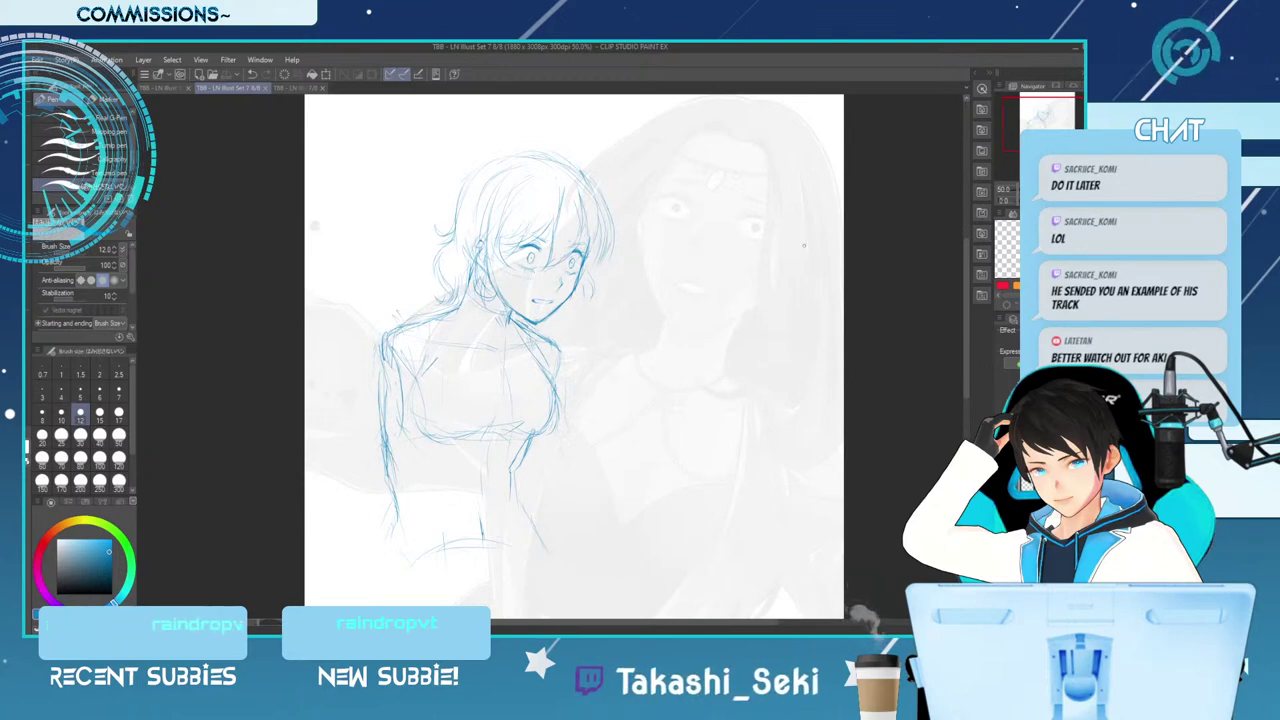
Mirror the view and erase the construction lines across the chest and under the bust, finishing with a size 100 eraser
{"action": "key", "text": "ctrl+minus"}
{"action": "key", "text": "h"}
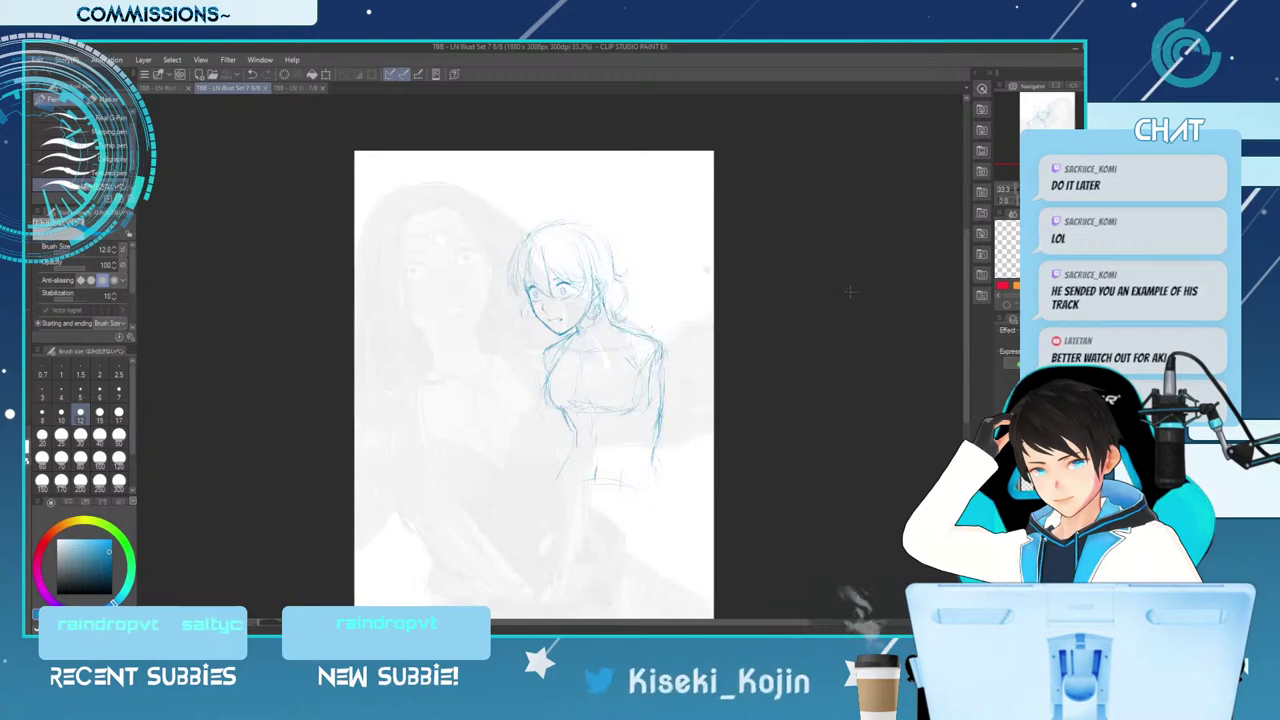
{"action": "key", "text": "e"}
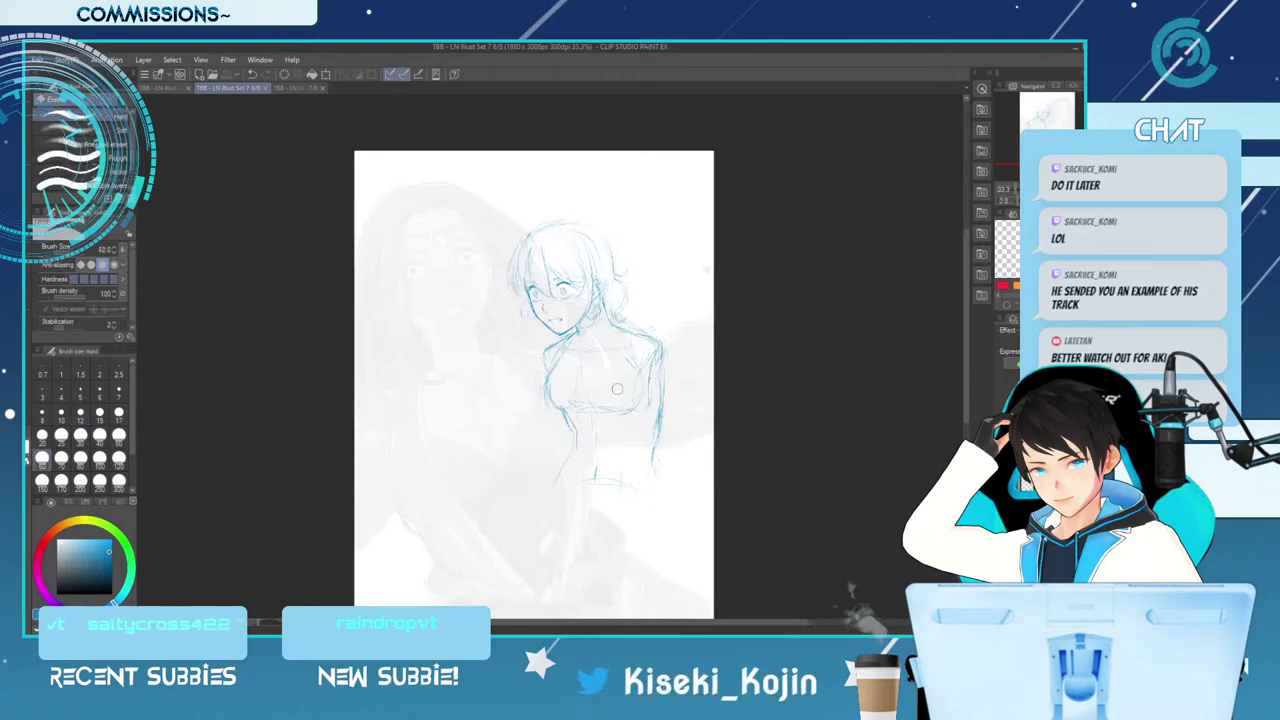
{"action": "key", "text": "bracketleft"}
{"action": "key", "text": "bracketleft"}
{"action": "key", "text": "bracketleft"}
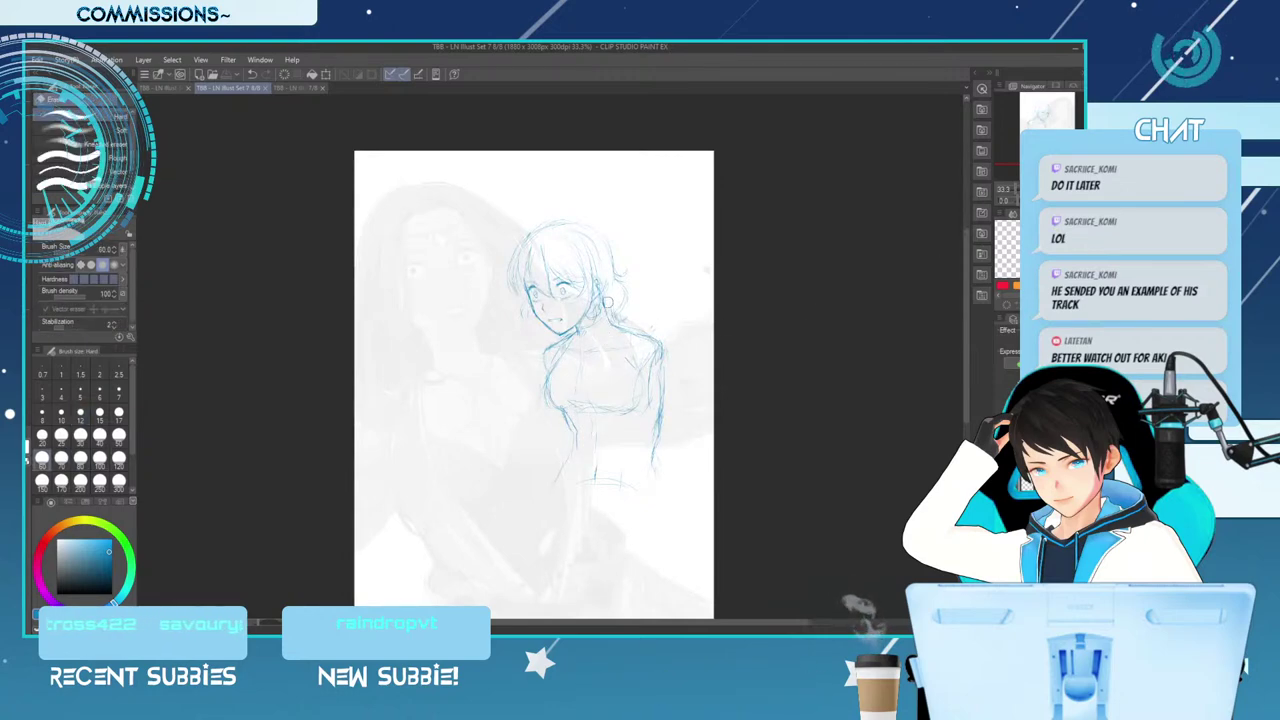
{"action": "key", "text": "p"}
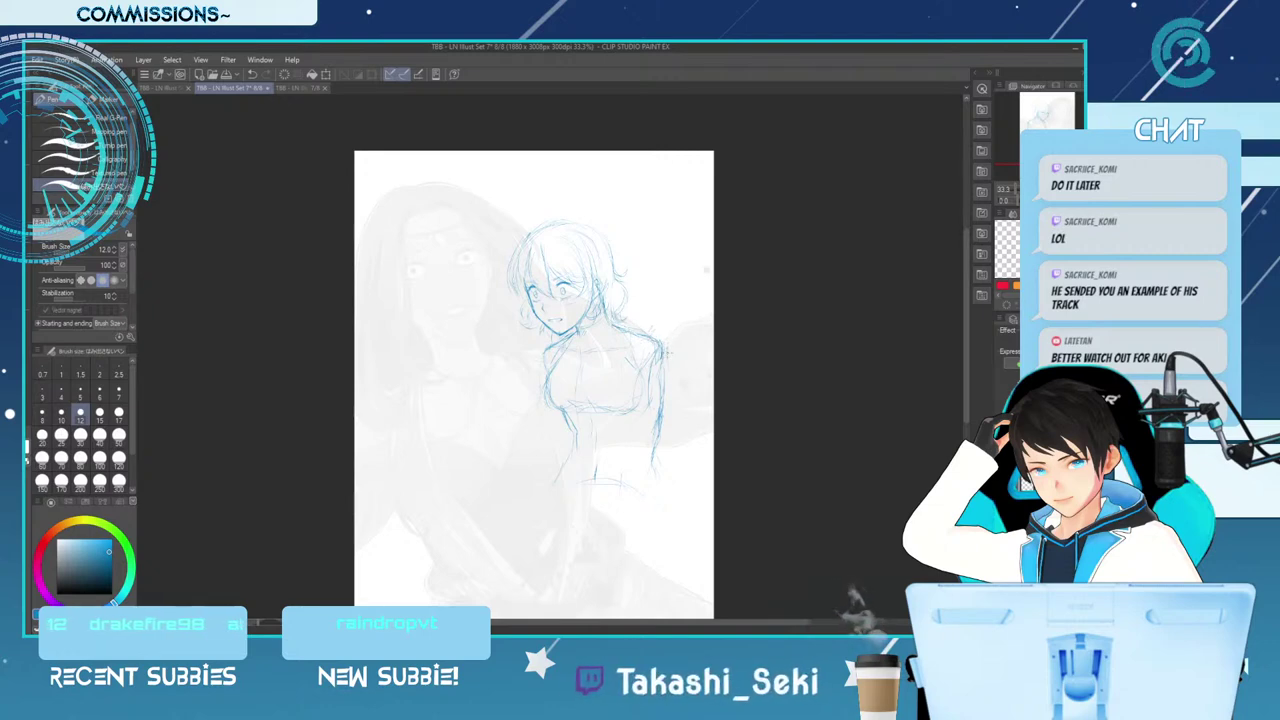
{"action": "key", "text": "e"}
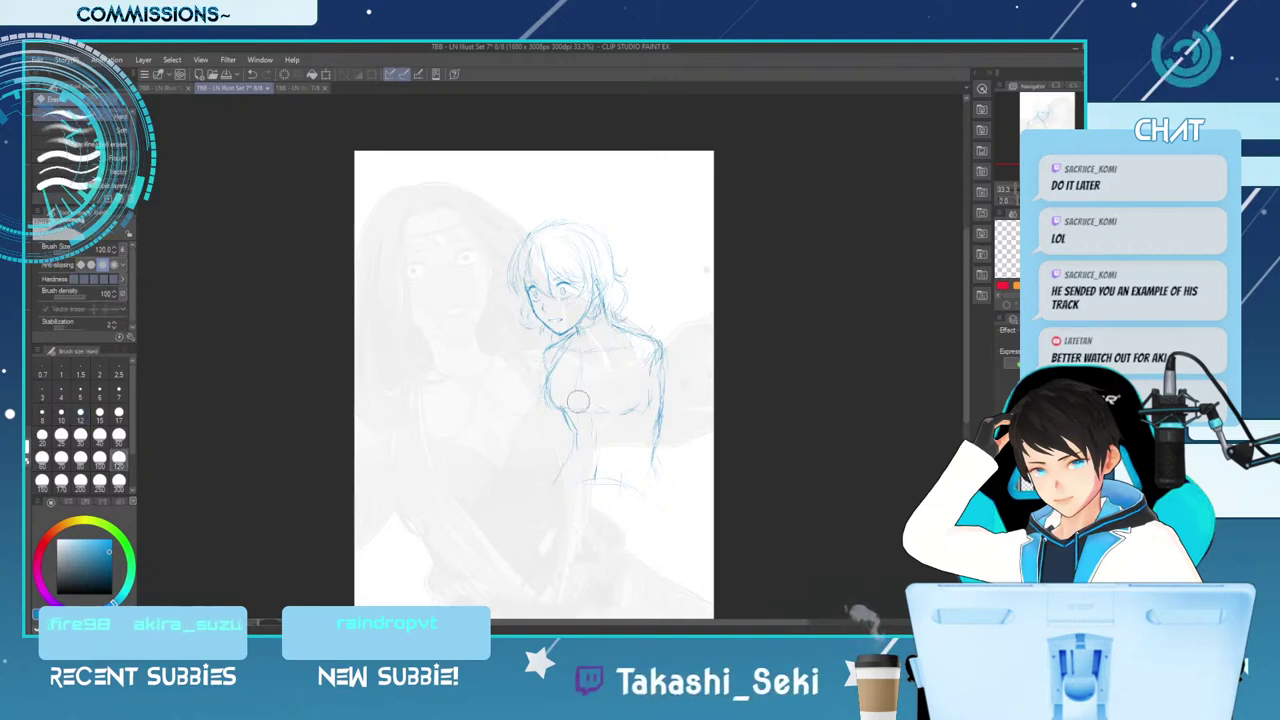
{"action": "key", "text": "bracketleft"}
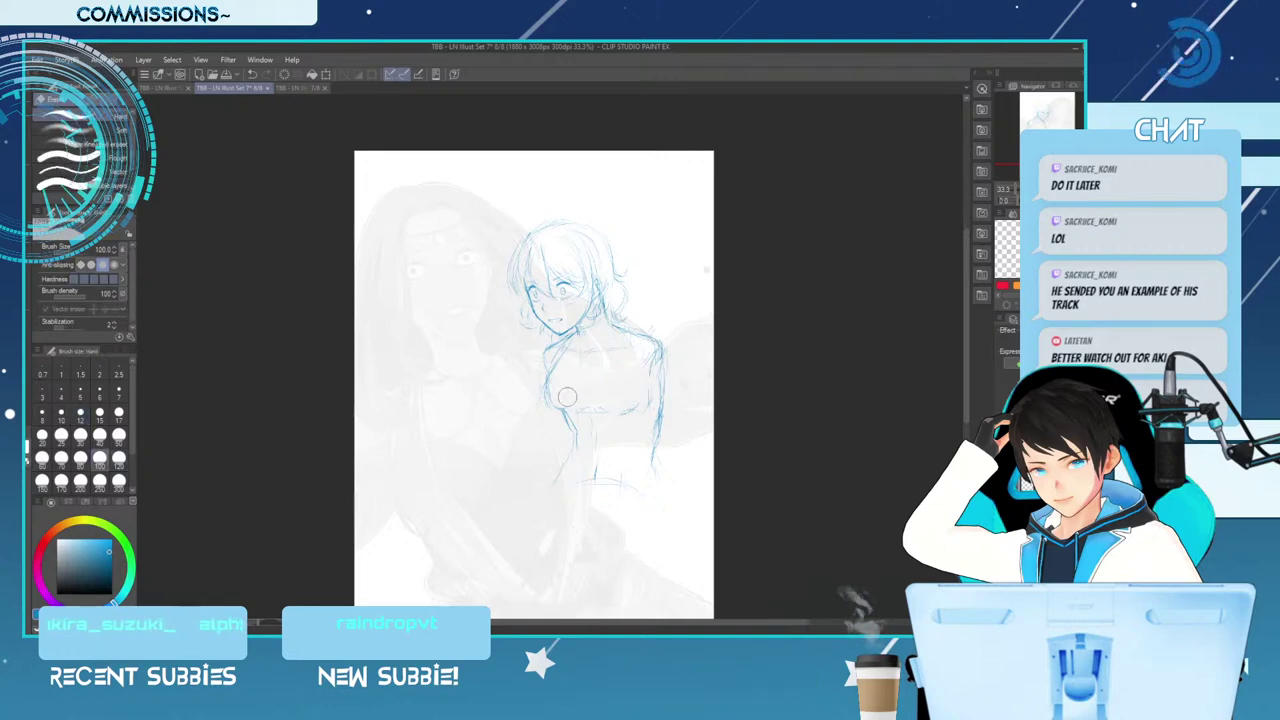
Sketch the upper arm nearest the grey woman and redraw the outer shoulder and upper arm on the opposite side
{"action": "key", "text": "p"}
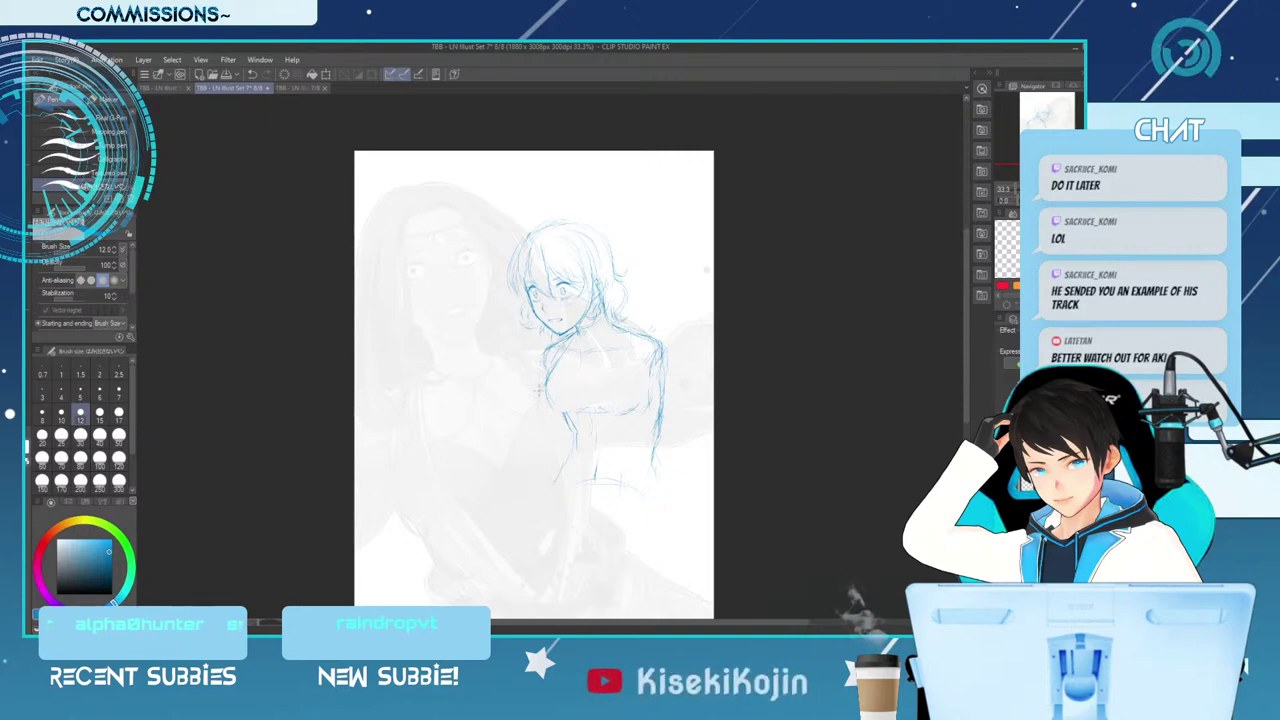
{"action": "left_click_drag", "start_coordinate": [550, 343], "coordinate": [513, 456]}
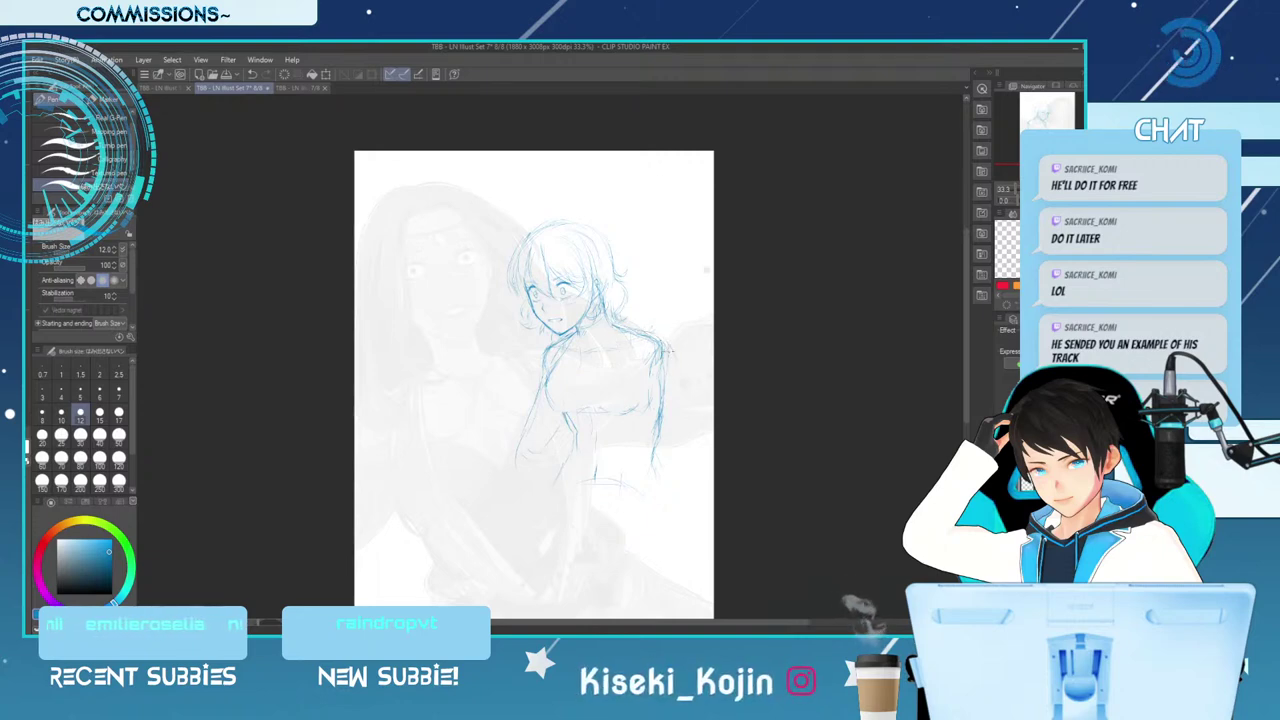
{"action": "key", "text": "ctrl+z"}
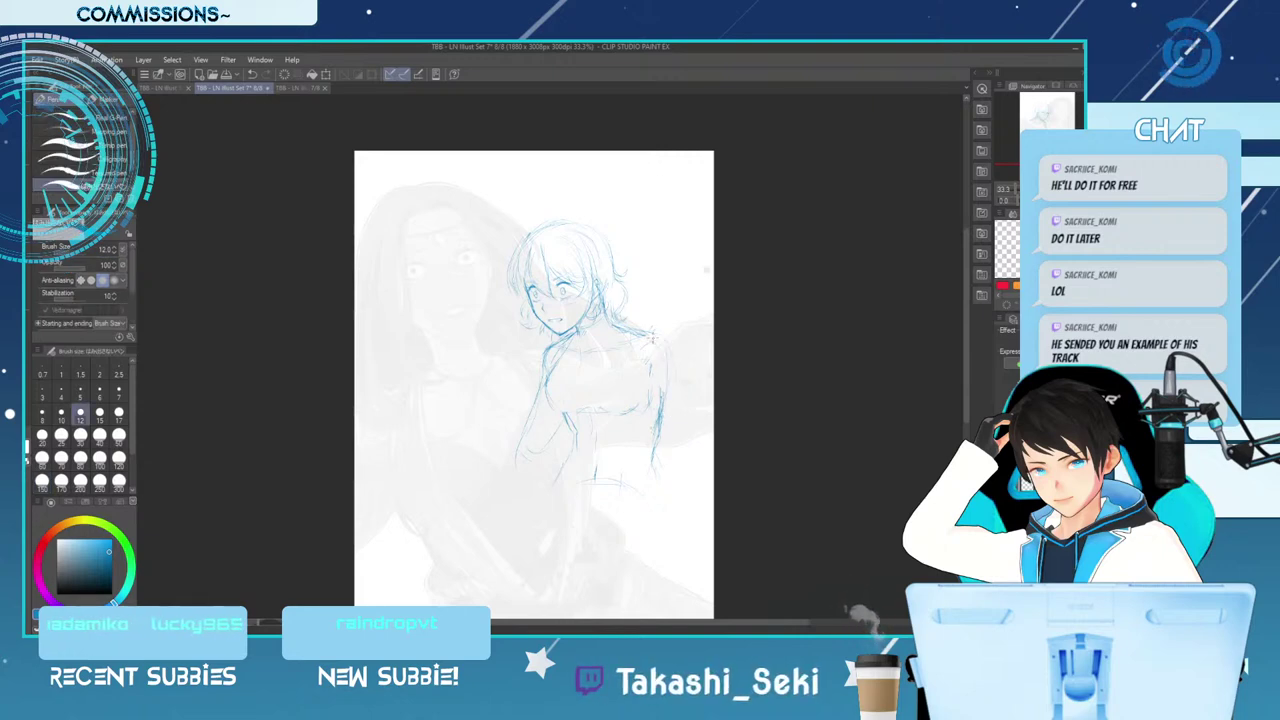
{"action": "left_click_drag", "start_coordinate": [641, 359], "coordinate": [634, 384]}
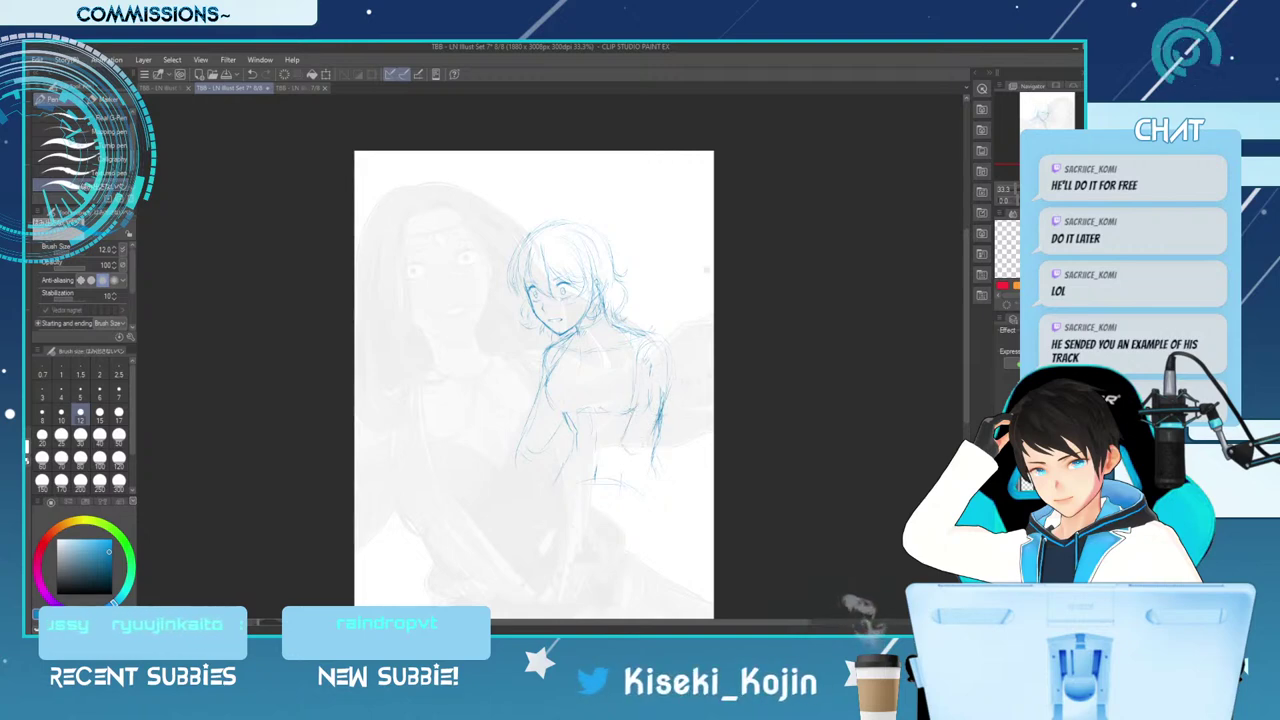
Erase the old outer arm line with a size 70 eraser and the leftover waist lines at size 170, and save the file
{"action": "key", "text": "e"}
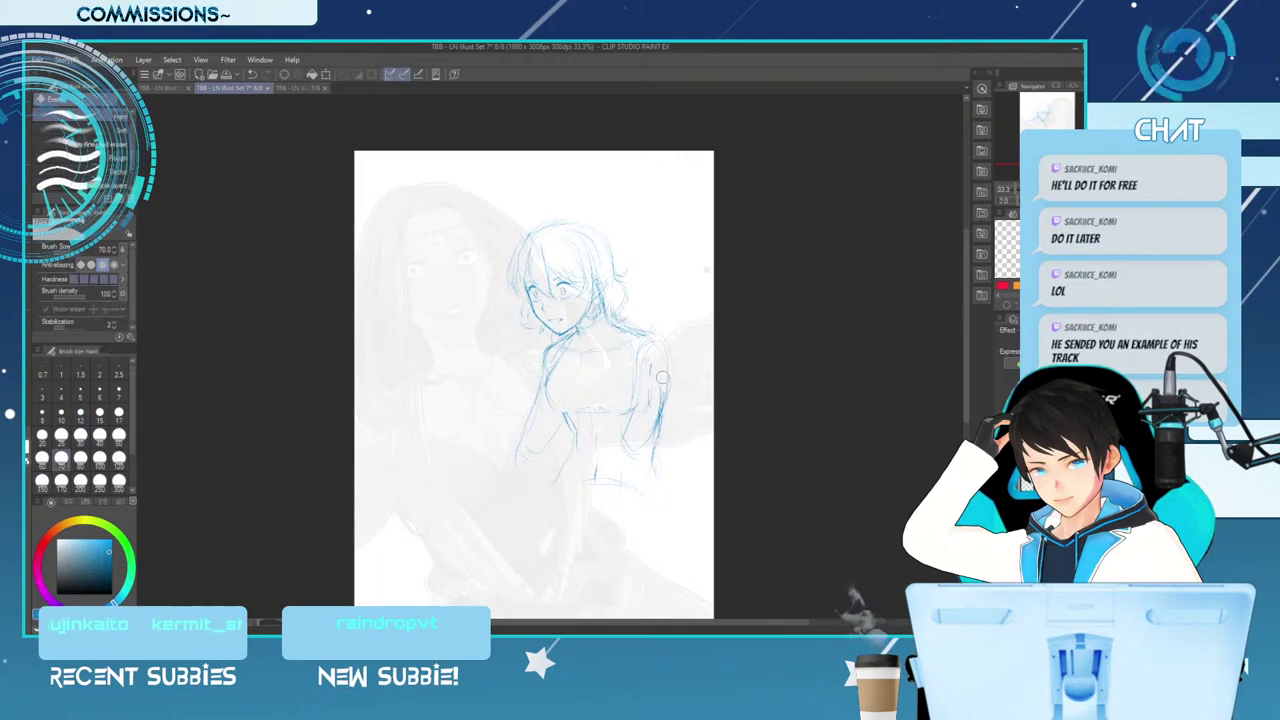
{"action": "left_click_drag", "start_coordinate": [672, 389], "coordinate": [651, 497]}
{"action": "key", "text": "bracketright"}
{"action": "key", "text": "bracketright"}
{"action": "key", "text": "bracketright"}
{"action": "key", "text": "bracketright"}
{"action": "key", "text": "bracketright"}
{"action": "left_click_drag", "start_coordinate": [585, 448], "coordinate": [627, 408]}
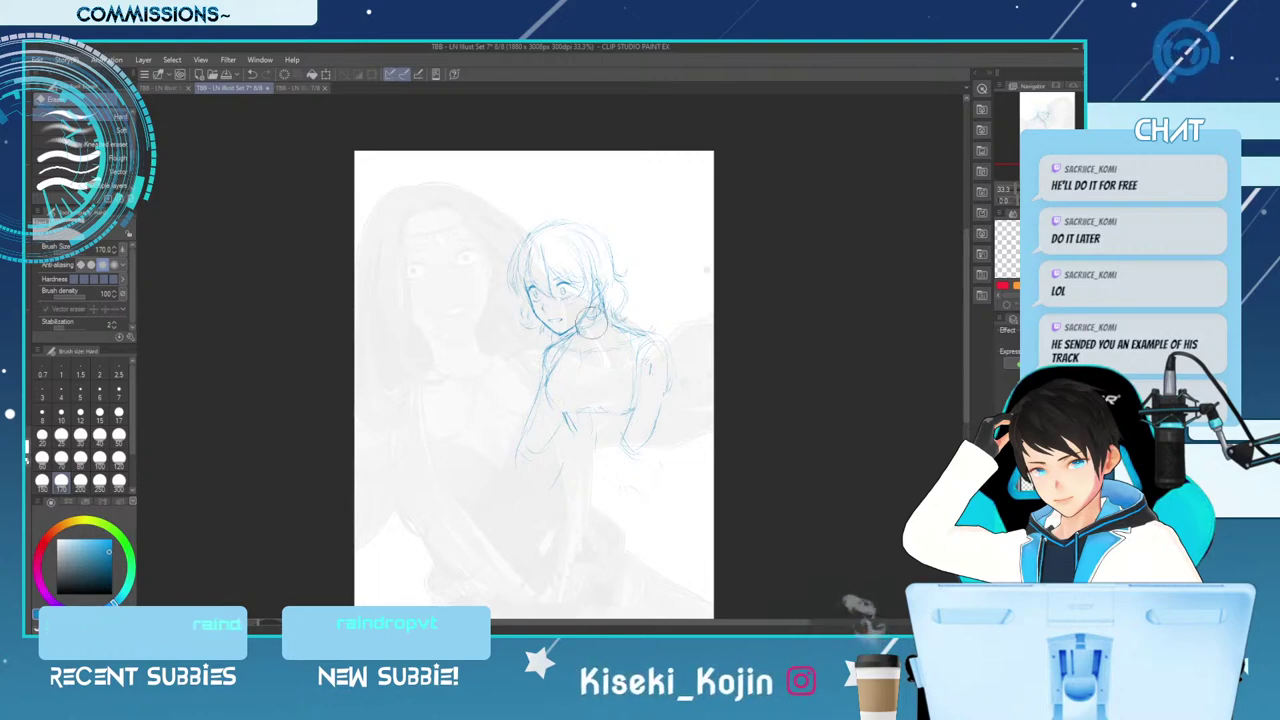
{"action": "key", "text": "p"}
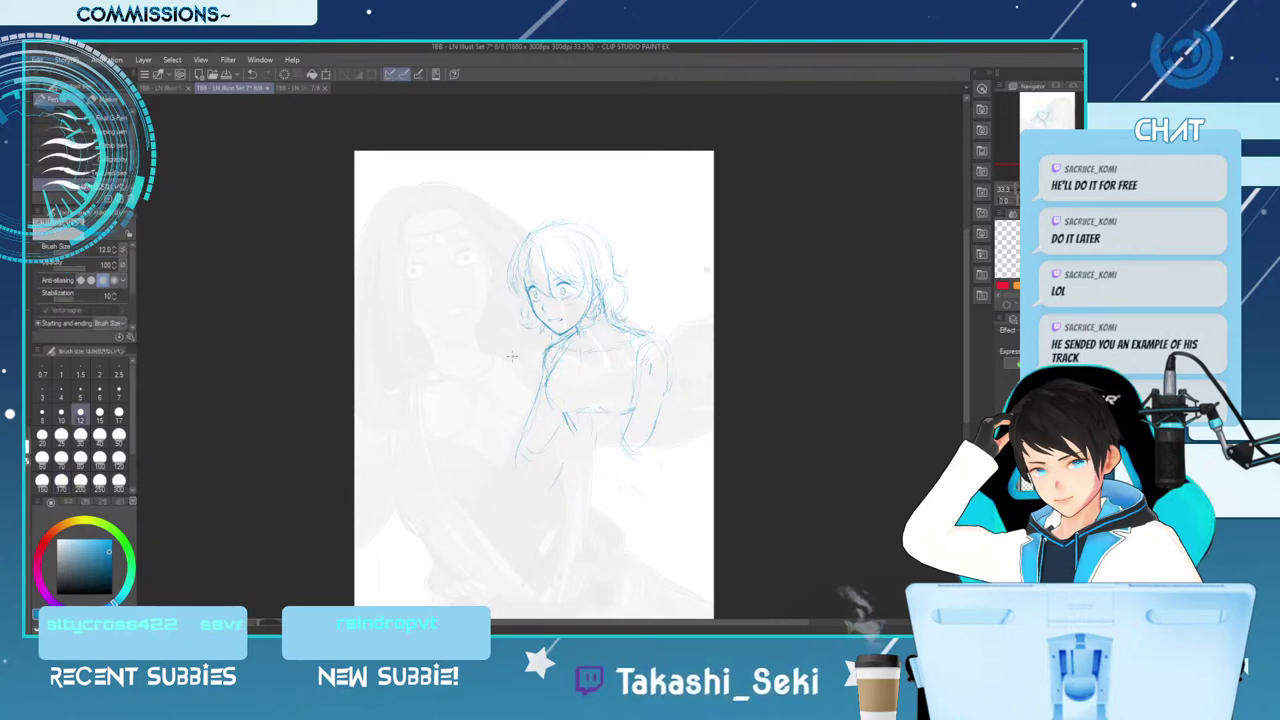
{"action": "key", "text": "ctrl+s"}
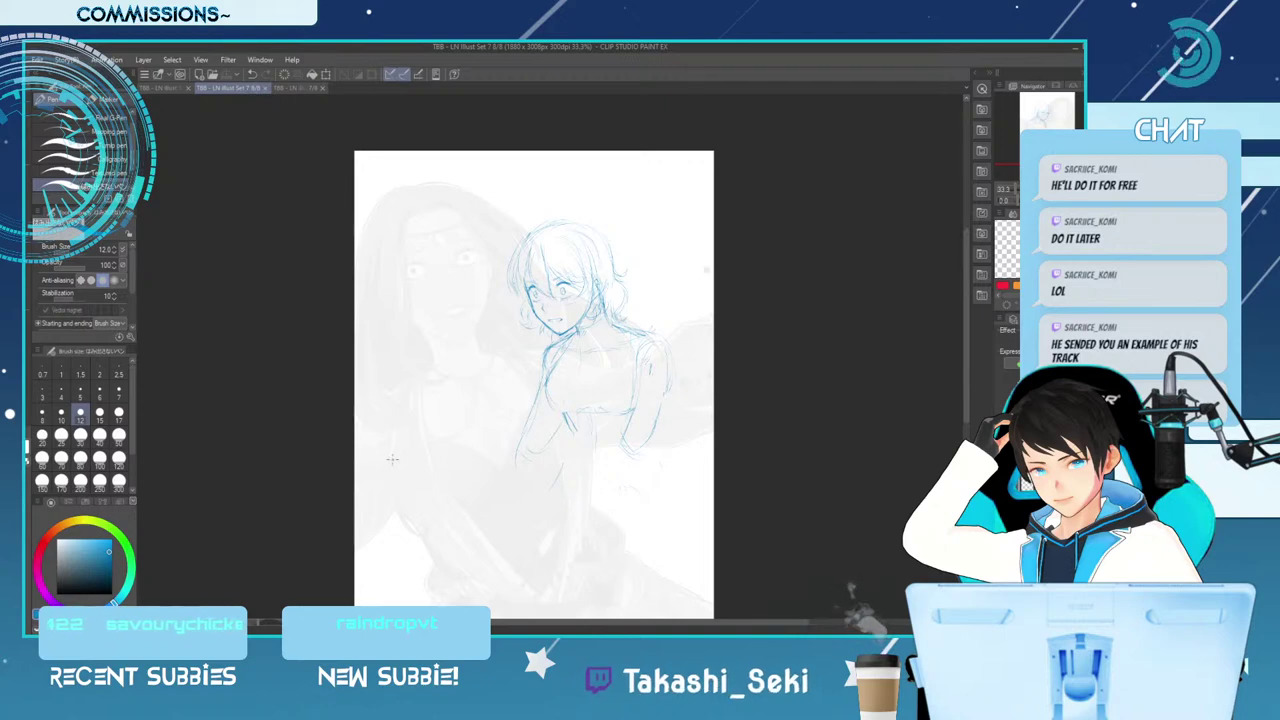
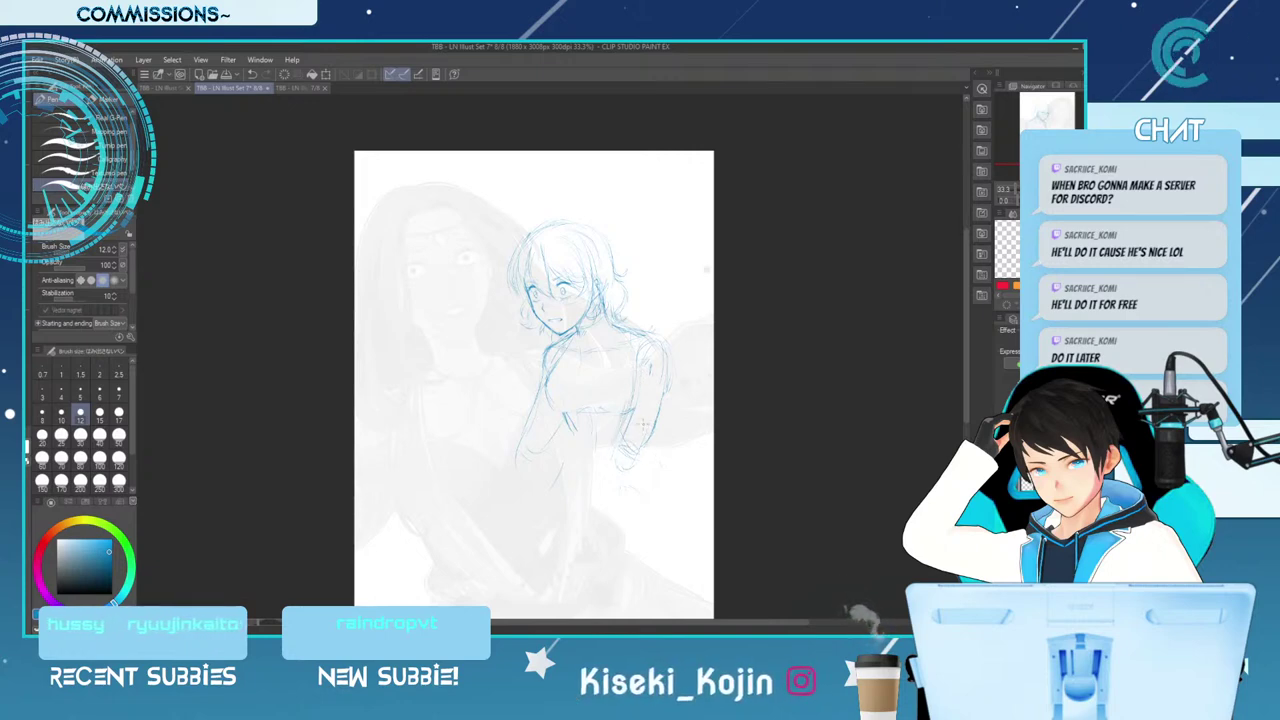
Mirror the view and clean up the outer arm and lower bust lines with size 100 and 120 erasers, redrawing the bust curve
{"action": "key", "text": "e"}
{"action": "key", "text": "["}
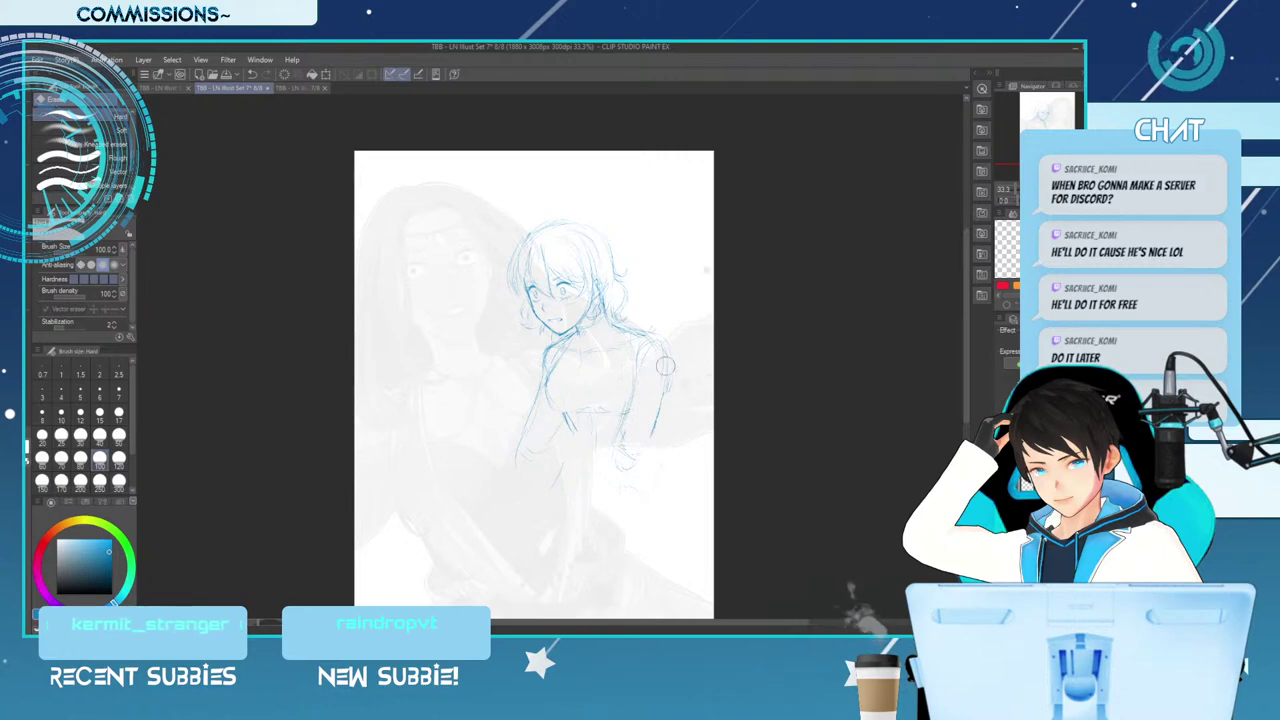
{"action": "key", "text": "h"}
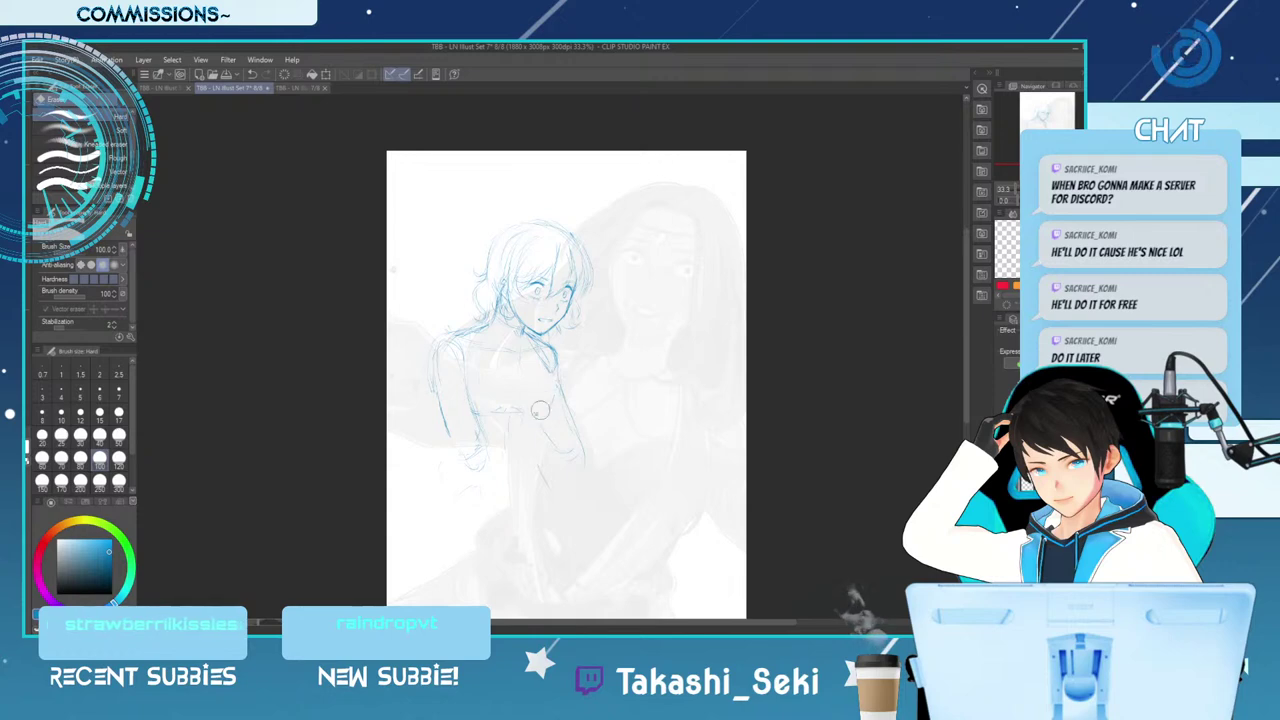
{"action": "key", "text": "p"}
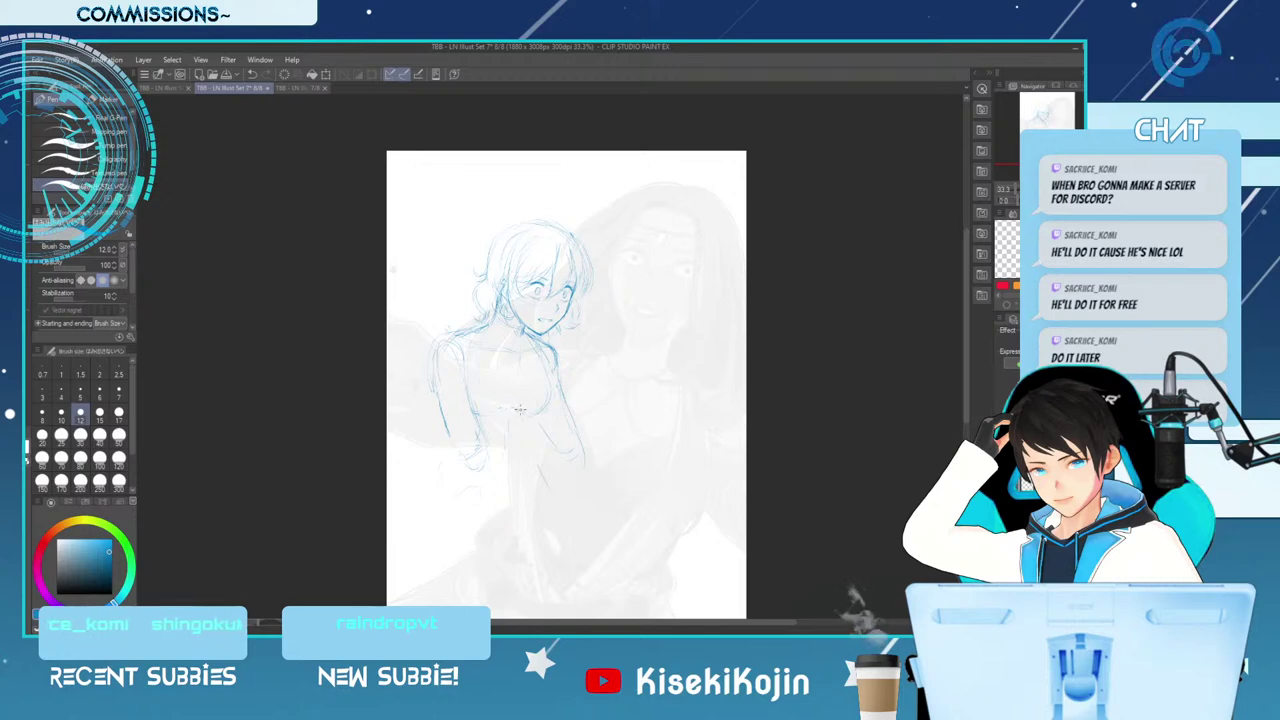
{"action": "key", "text": "e"}
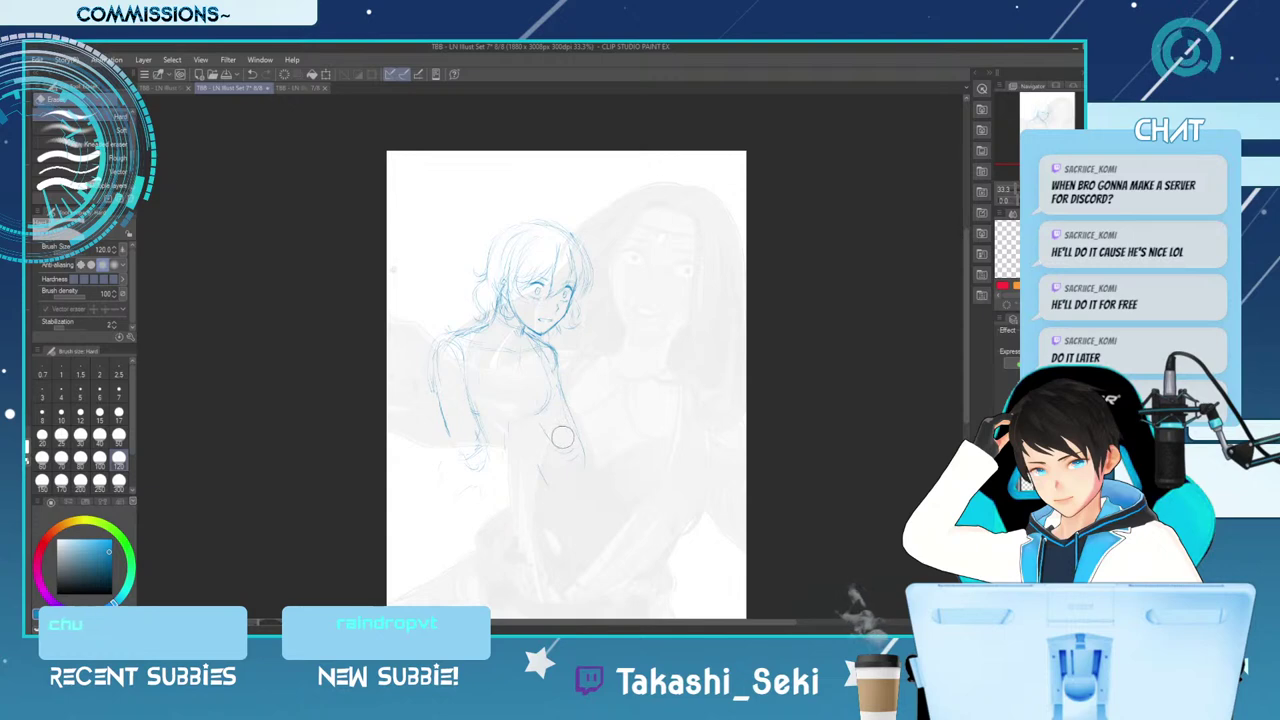
Sketch one forearm crossing the chest and the other raised toward the grey woman, erasing overlapping bust lines at size 120
{"action": "key", "text": "p"}
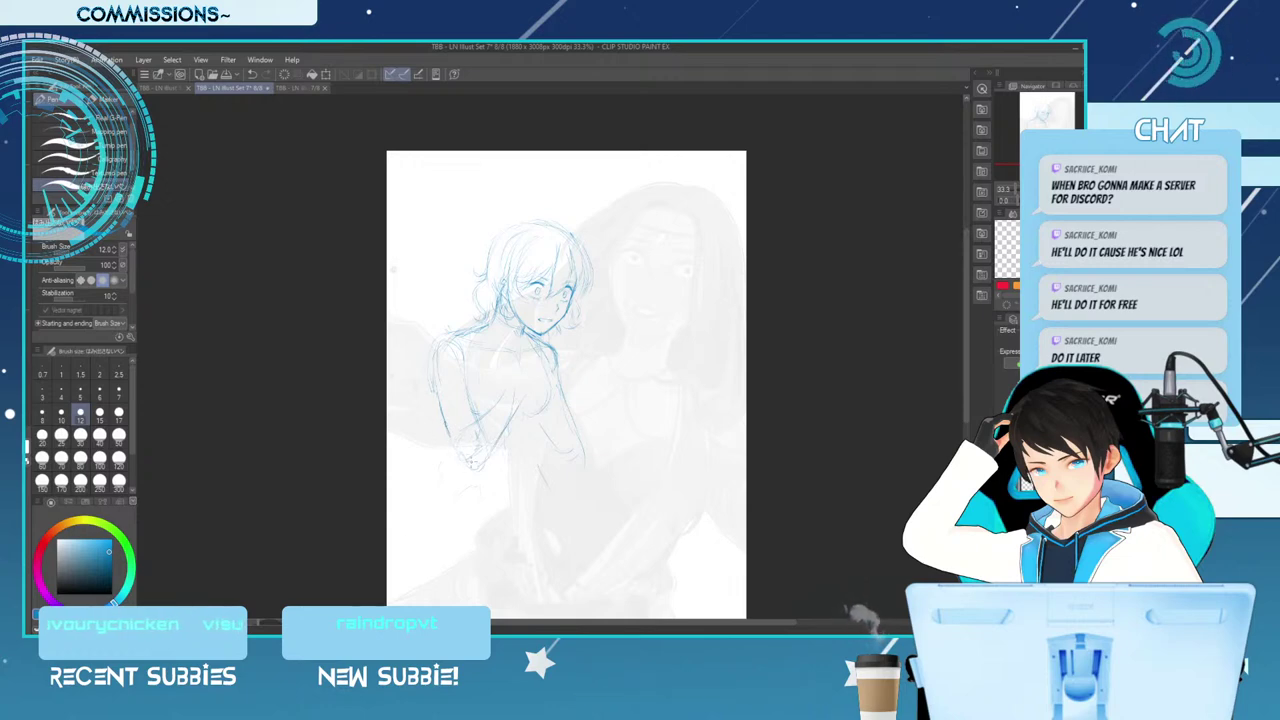
{"action": "key", "text": "e"}
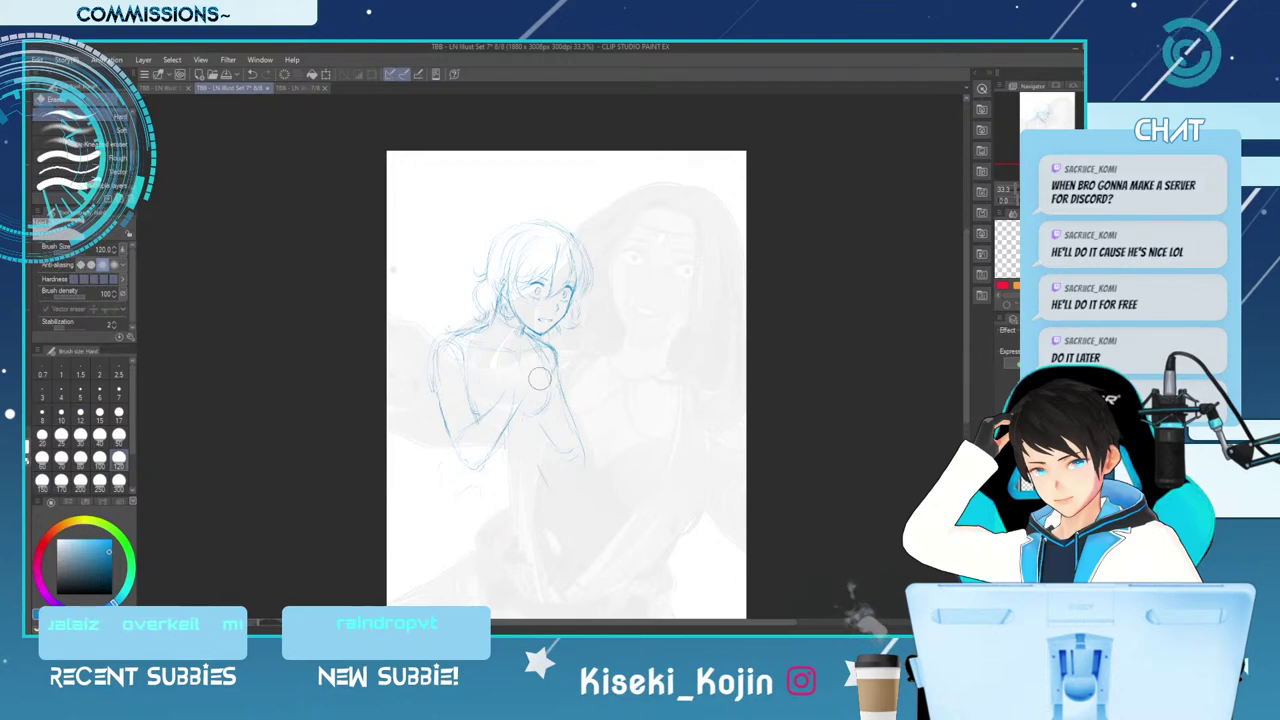
{"action": "key", "text": "p"}
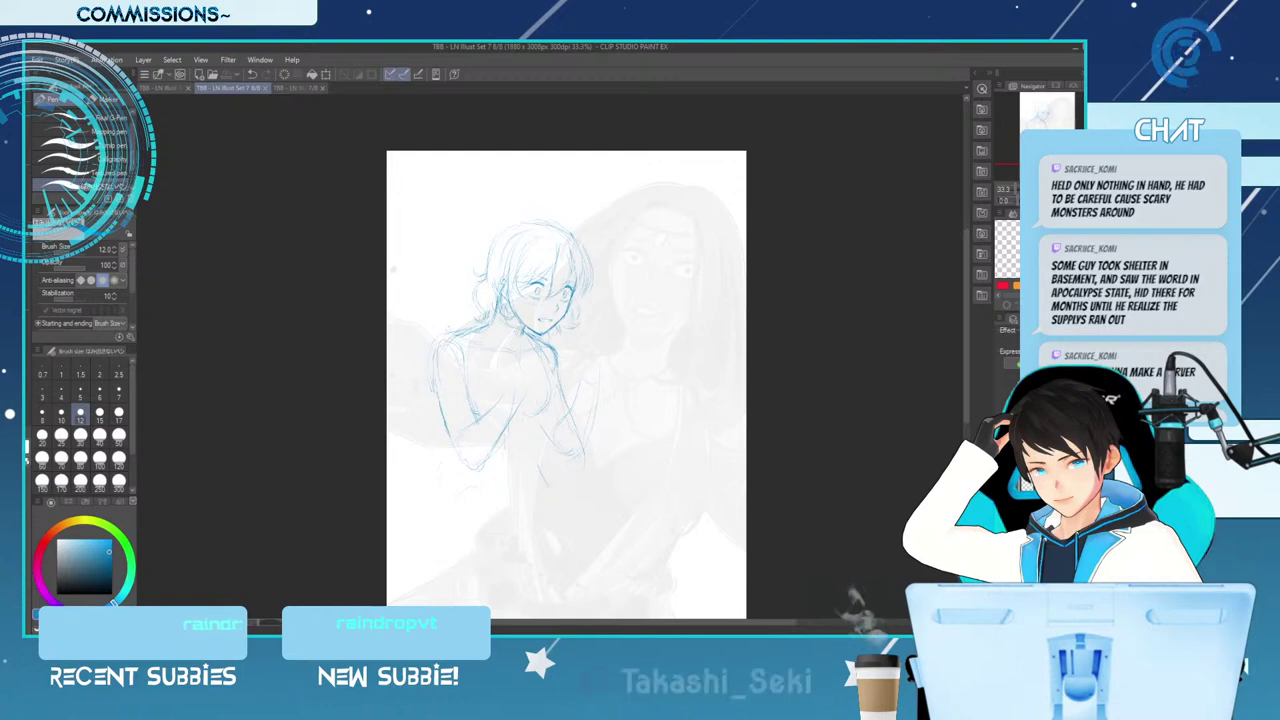
Touch up the bust contour and the upper arm line on the side nearest the grey woman
{"action": "key", "text": "ctrl+plus"}
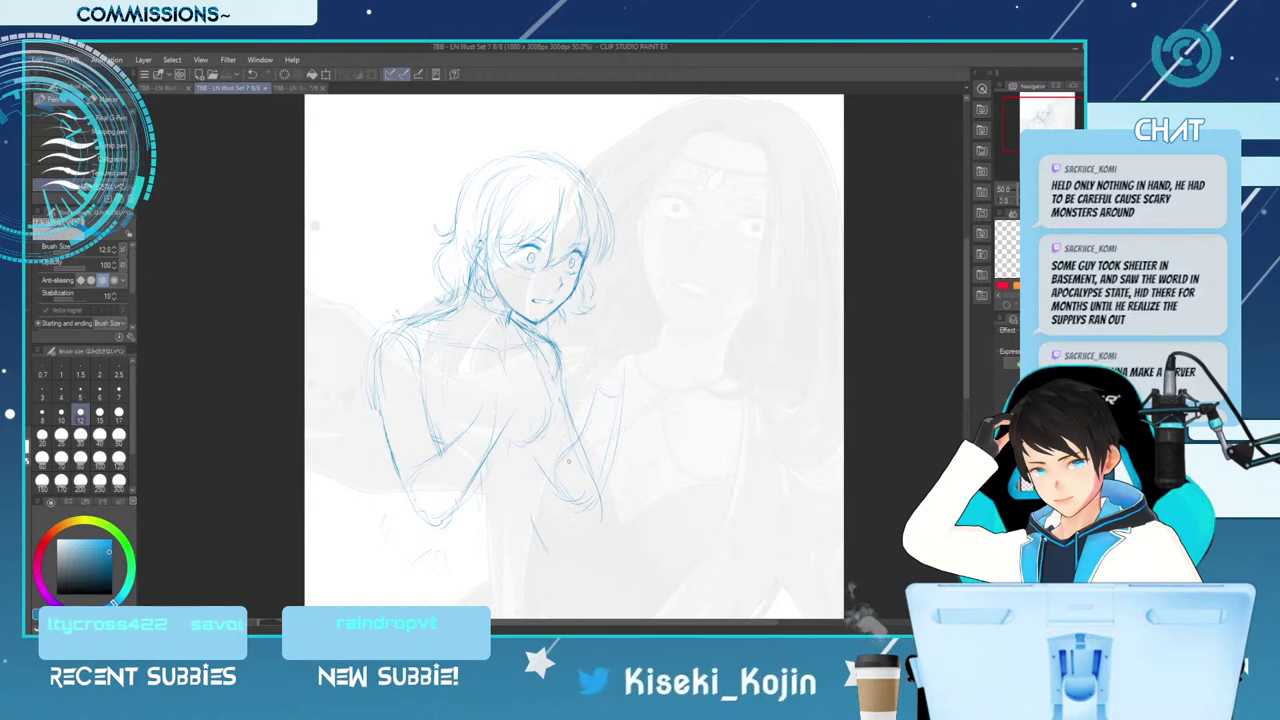
{"action": "left_click", "coordinate": [314, 226]}
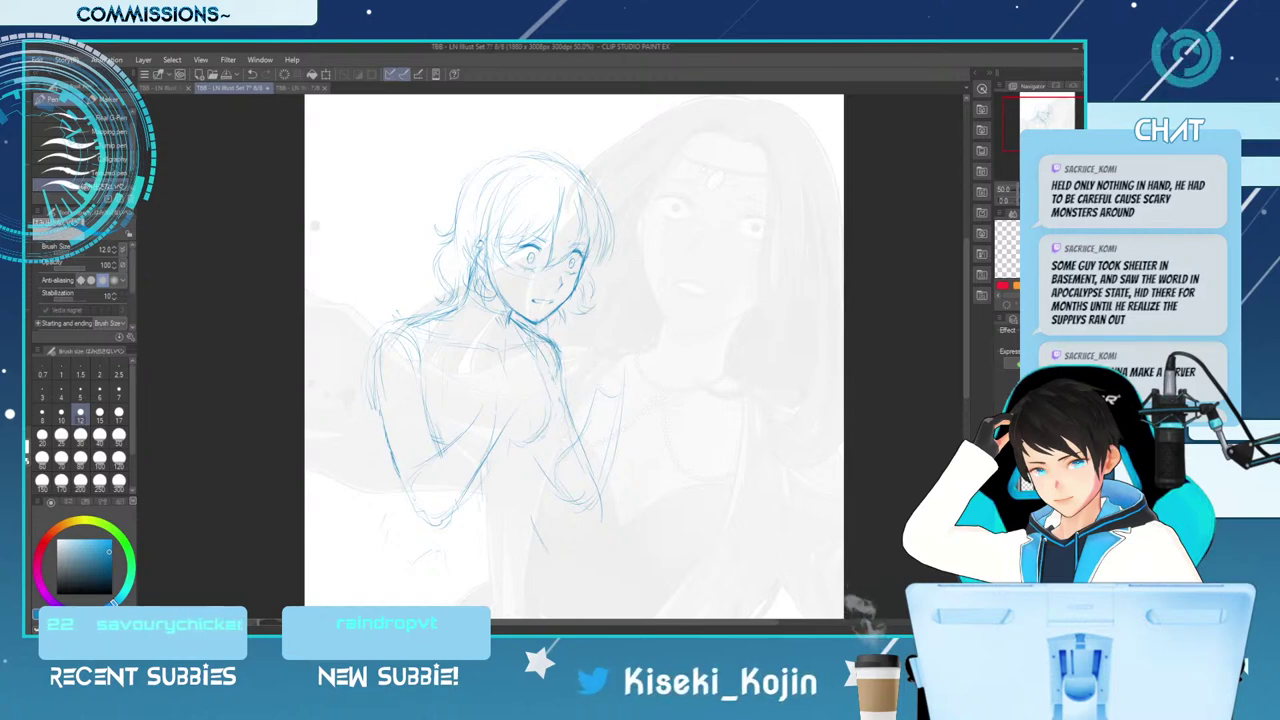
{"action": "left_click_drag", "start_coordinate": [559, 385], "coordinate": [562, 399]}
{"action": "left_click", "coordinate": [578, 468]}
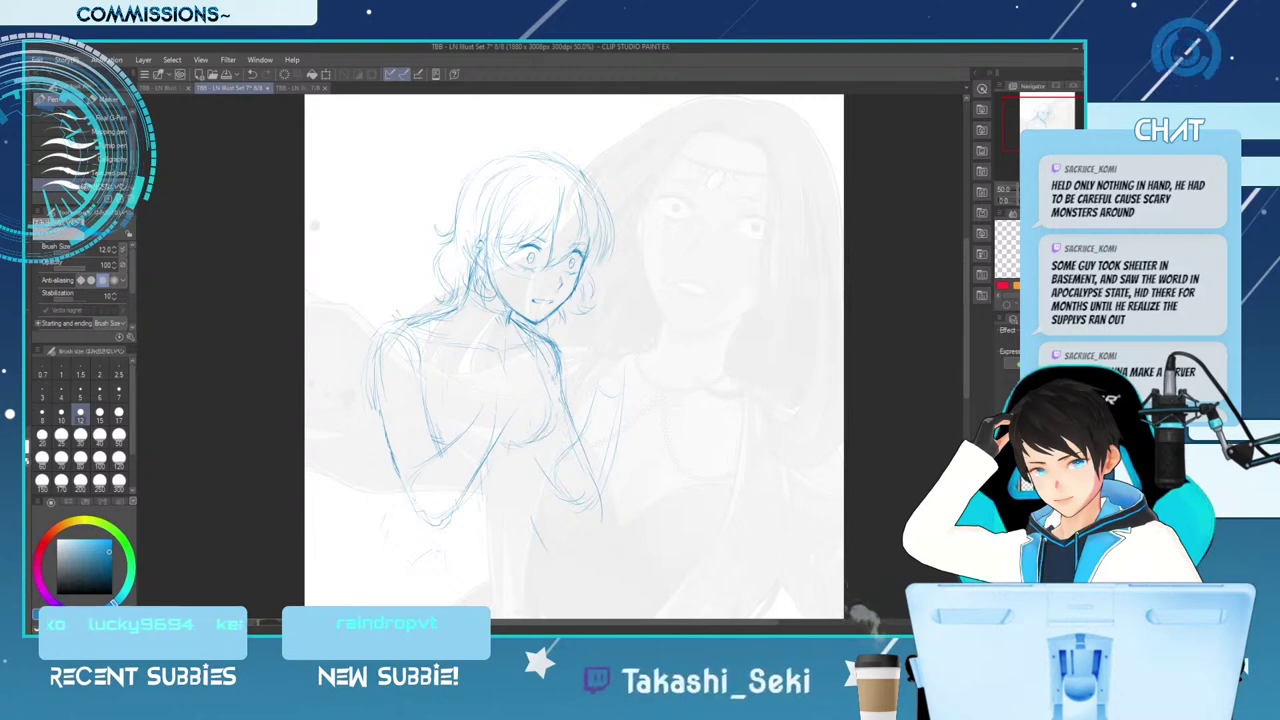
Mirror and tilt the canvas, and sketch the waist contour and the lines hanging below the outer arm
{"action": "key", "text": "h"}
{"action": "key", "text": "minus"}
{"action": "key", "text": "minus"}
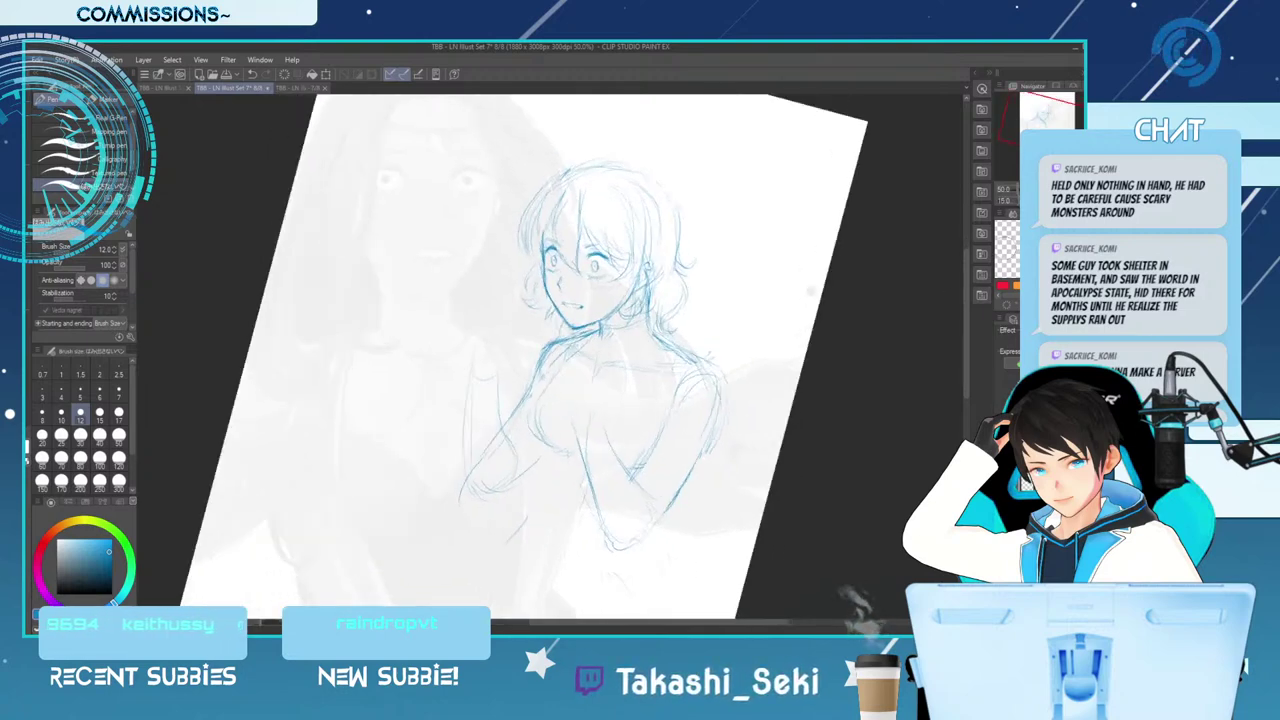
{"action": "key", "text": "ctrl+minus"}
{"action": "key", "text": "minus"}
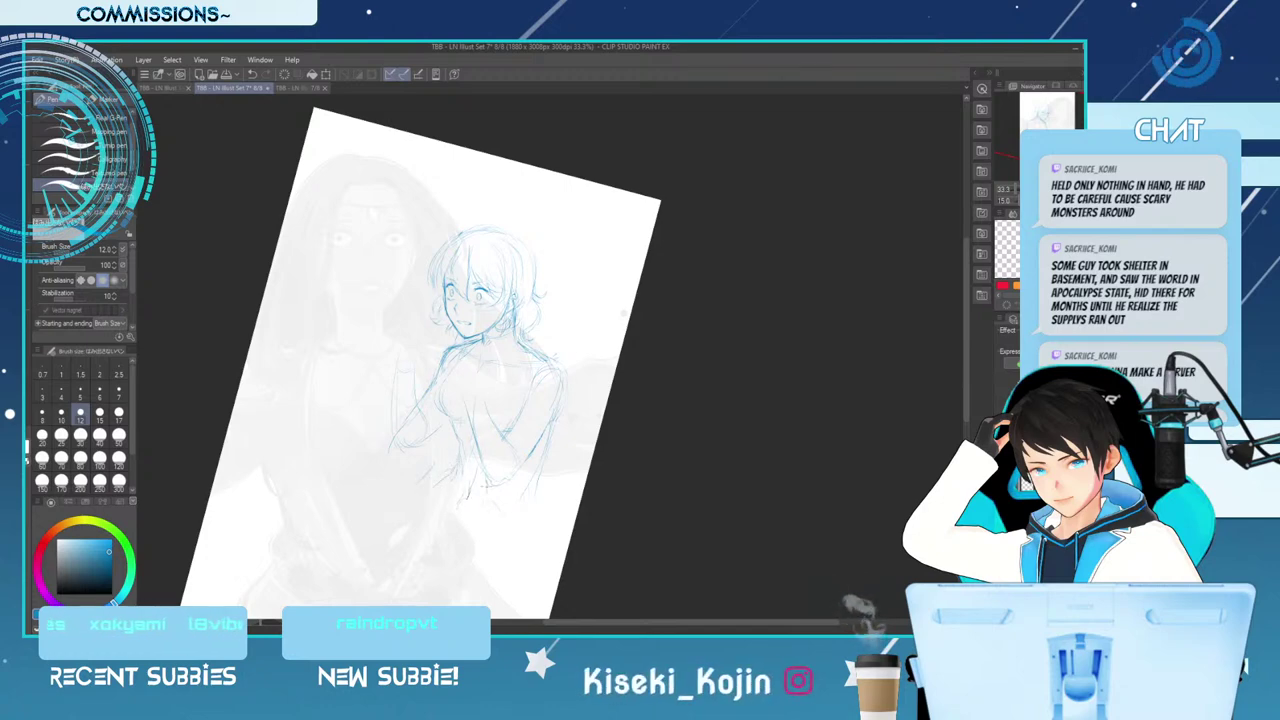
{"action": "left_click_drag", "start_coordinate": [552, 428], "coordinate": [530, 504]}
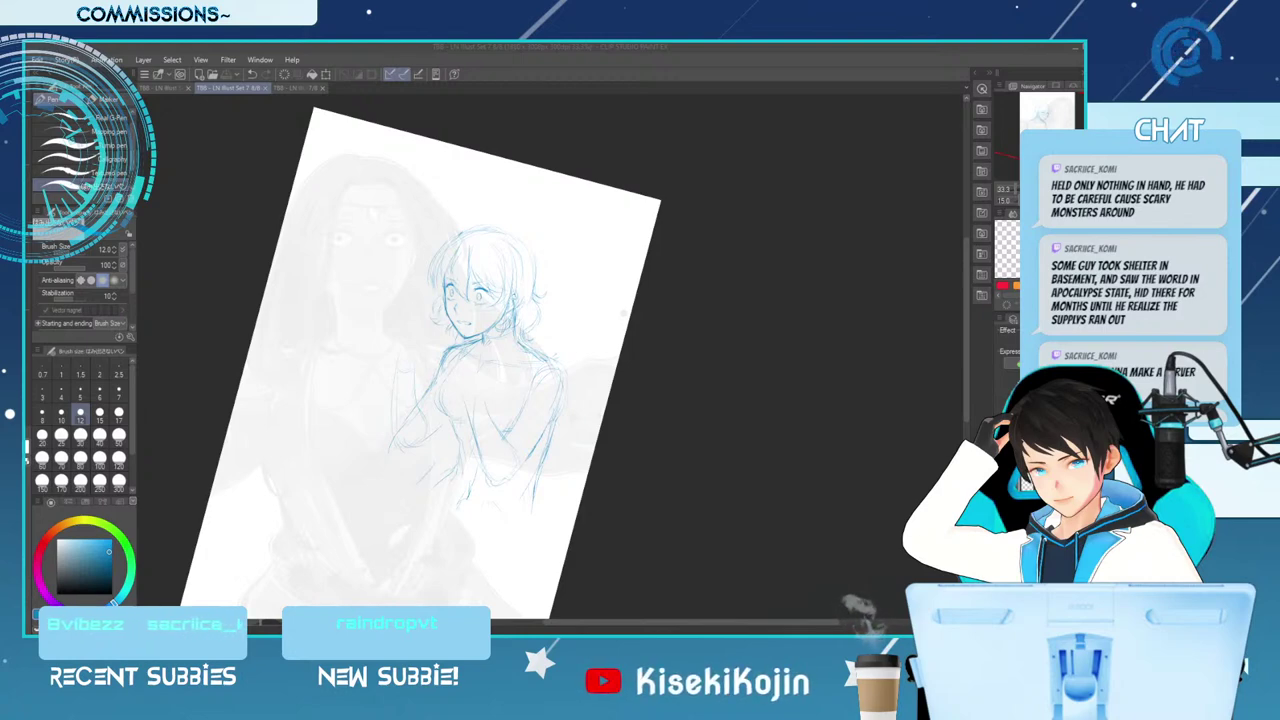
{"action": "mouse_move", "coordinate": [448, 418]}
{"action": "left_mouse_down"}
{"action": "mouse_move", "coordinate": [462, 442]}
{"action": "mouse_move", "coordinate": [456, 472]}
{"action": "left_mouse_up"}
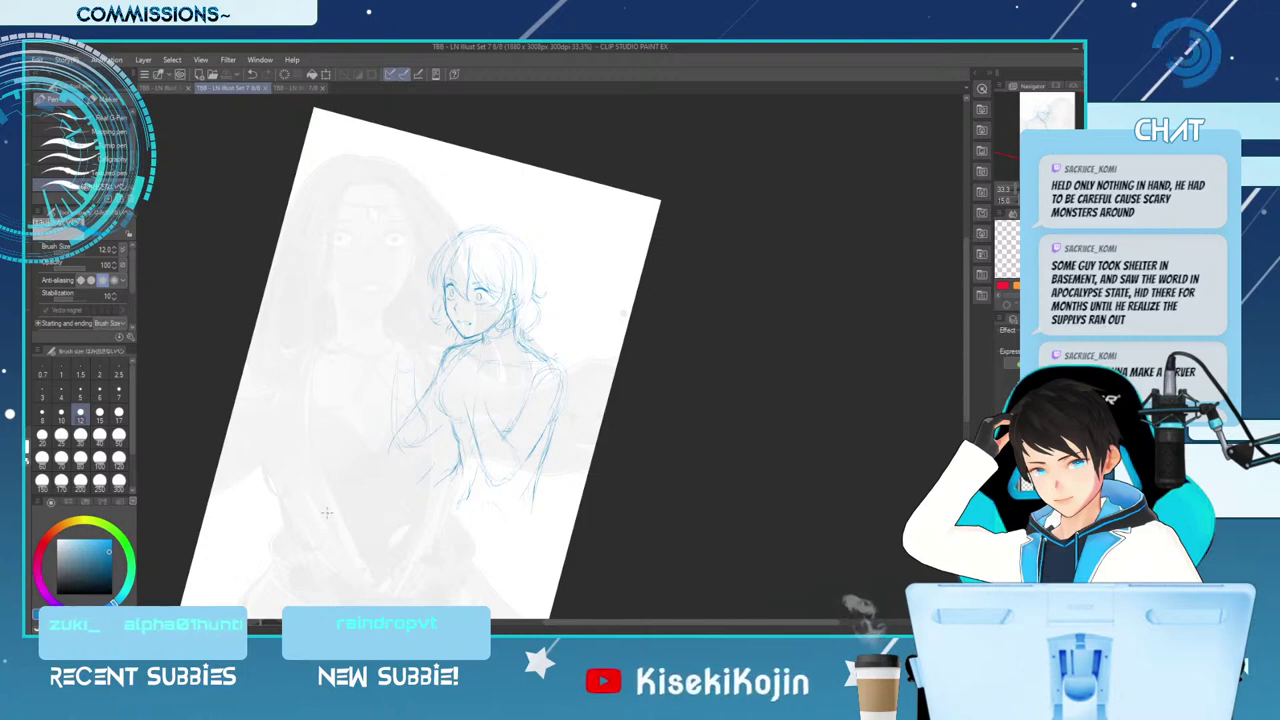
{"action": "left_click_drag", "start_coordinate": [452, 476], "coordinate": [436, 476]}
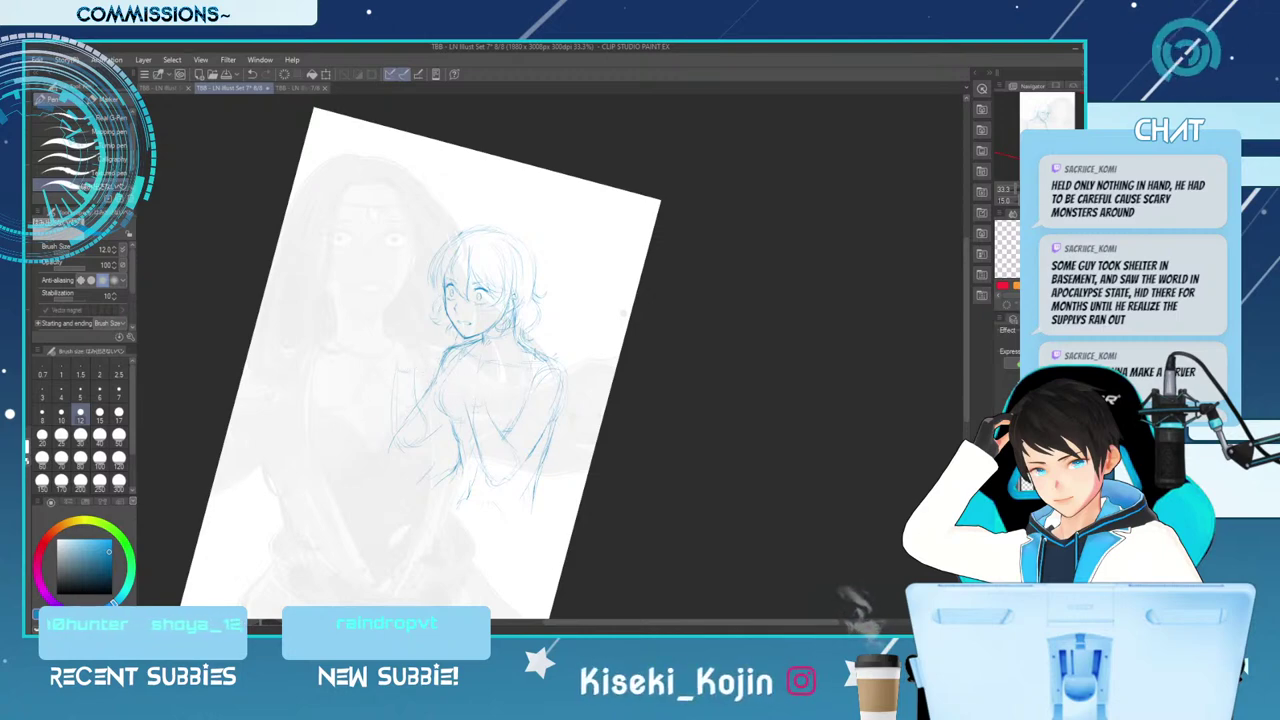
Mirror the view, erase around the eye farther from the grey woman with a reduced eraser, and redraw its details
{"action": "key", "text": "h"}
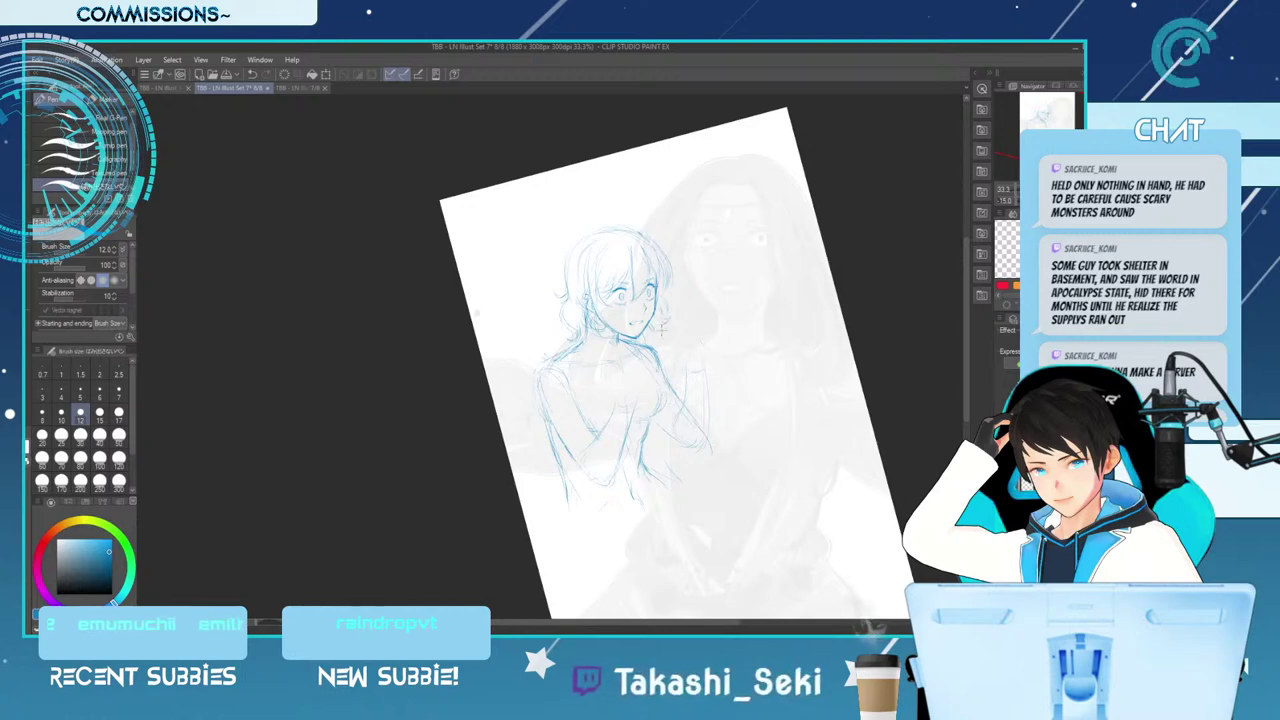
{"action": "key", "text": "e"}
{"action": "key", "text": "bracketleft"}
{"action": "key", "text": "bracketleft"}
{"action": "key", "text": "bracketleft"}
{"action": "key", "text": "bracketleft"}
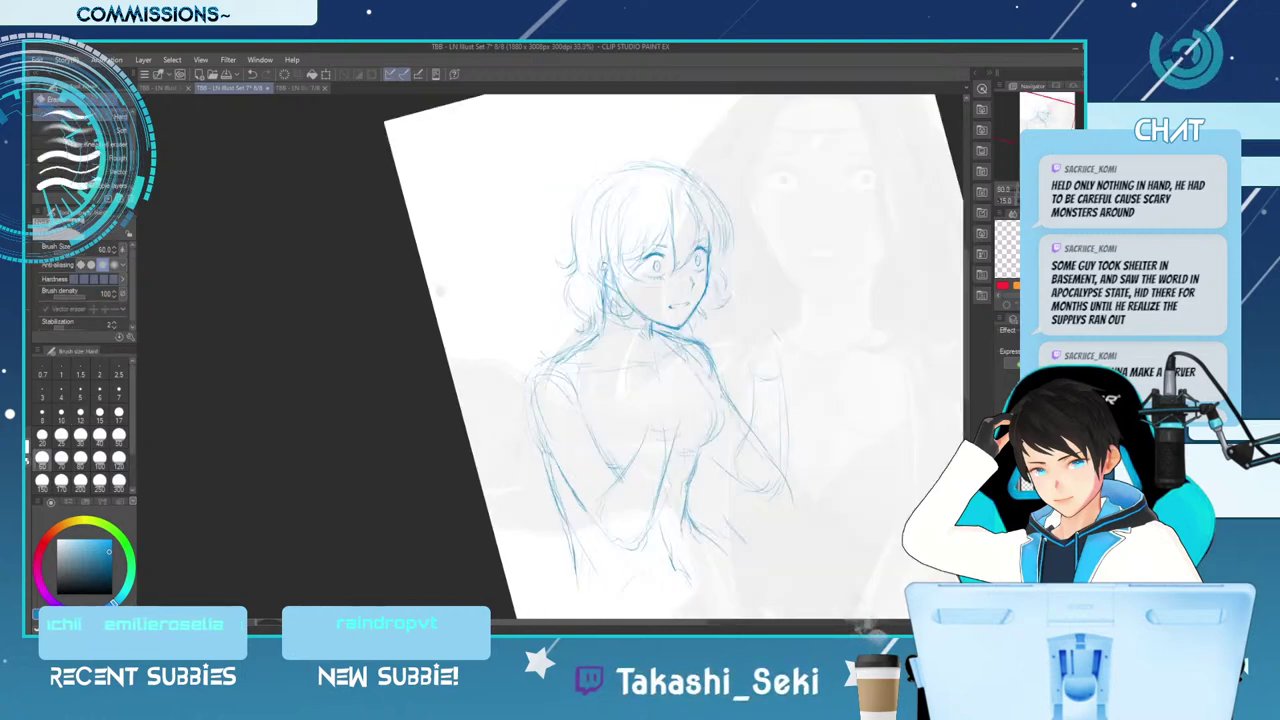
{"action": "key", "text": "ctrl+plus"}
{"action": "key", "text": "bracketleft"}
{"action": "key", "text": "bracketleft"}
{"action": "mouse_move", "coordinate": [652, 258]}
{"action": "left_mouse_down"}
{"action": "mouse_move", "coordinate": [664, 270]}
{"action": "mouse_move", "coordinate": [702, 264]}
{"action": "mouse_move", "coordinate": [664, 272]}
{"action": "left_mouse_up"}
{"action": "key", "text": "bracketleft"}
{"action": "key", "text": "bracketleft"}
{"action": "key", "text": "p"}
{"action": "key", "text": "e"}
{"action": "key", "text": "p"}
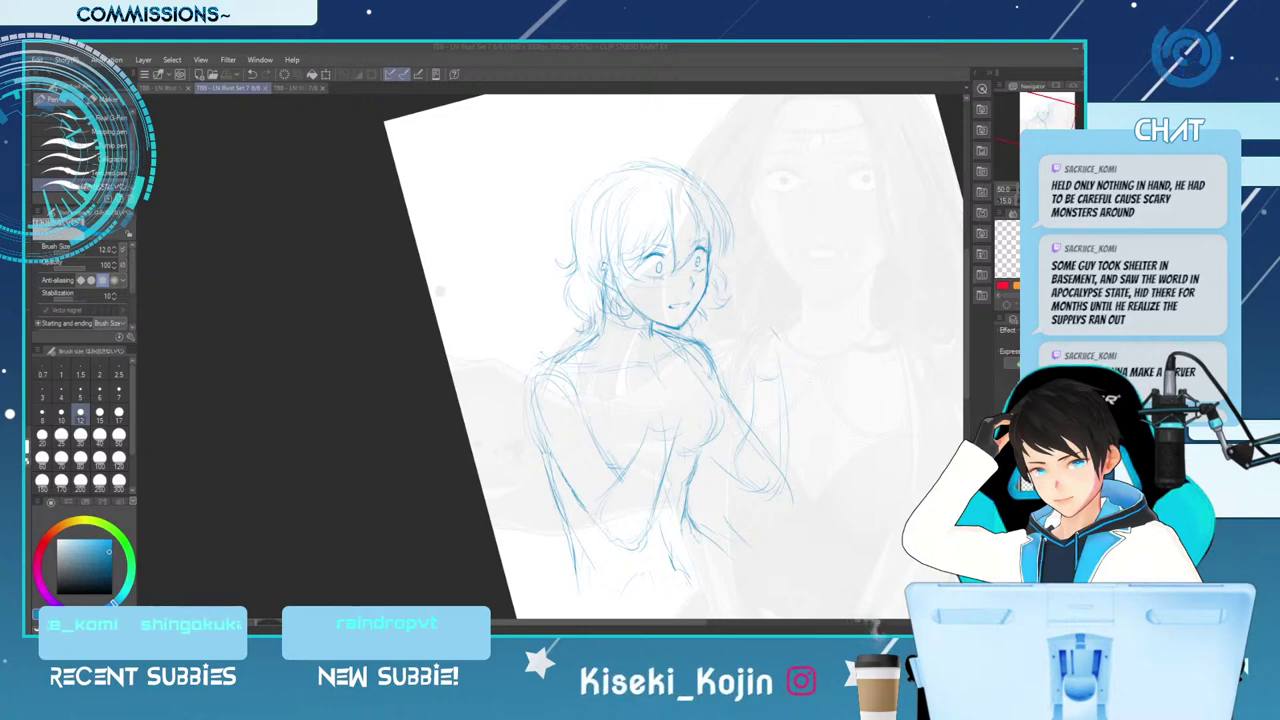
{"action": "scroll", "coordinate": [650, 270], "scroll_direction": "up", "scroll_amount": 1}
{"action": "left_click_drag", "start_coordinate": [760, 200], "coordinate": [822, 244]}
{"action": "scroll", "coordinate": [690, 360], "scroll_direction": "down", "scroll_amount": 2}
{"action": "scroll", "coordinate": [690, 360], "scroll_direction": "up", "scroll_amount": 2}
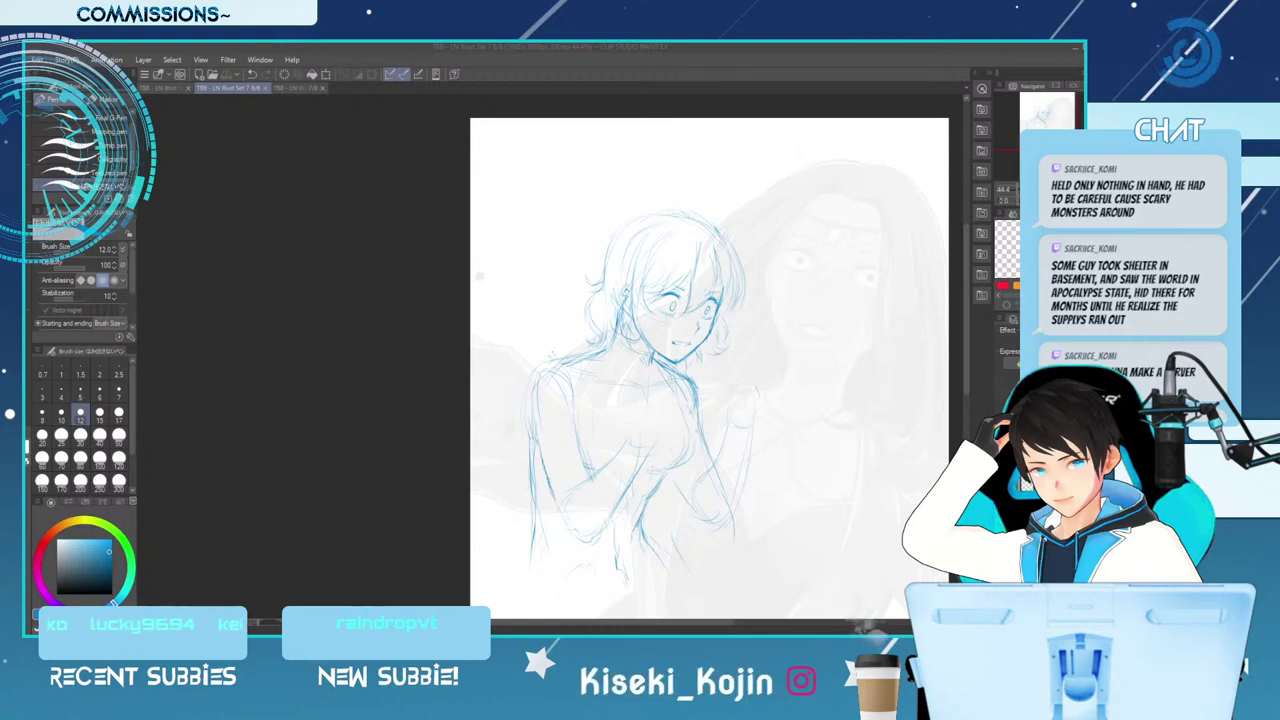
{"action": "key", "text": "ctrl+plus"}
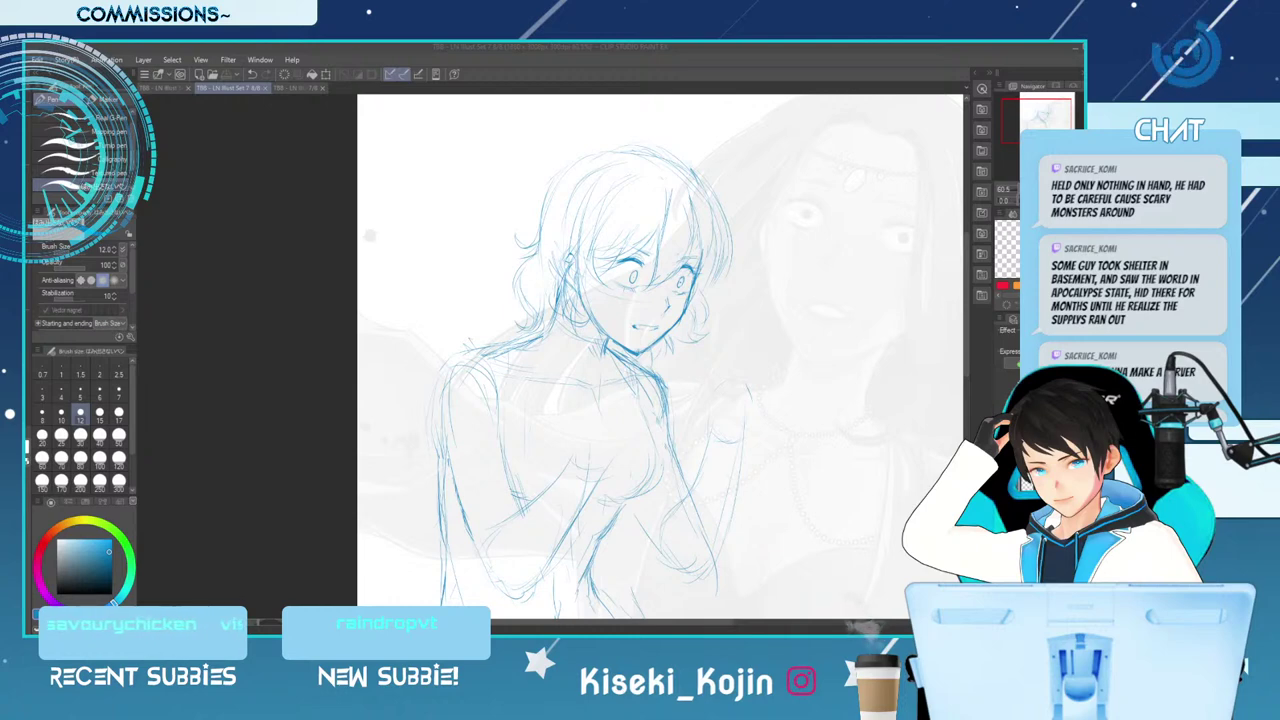
Block in the palm of the hand at the chest and the palm of the raised hand
{"action": "scroll", "coordinate": [660, 360], "scroll_direction": "right", "scroll_amount": 3}
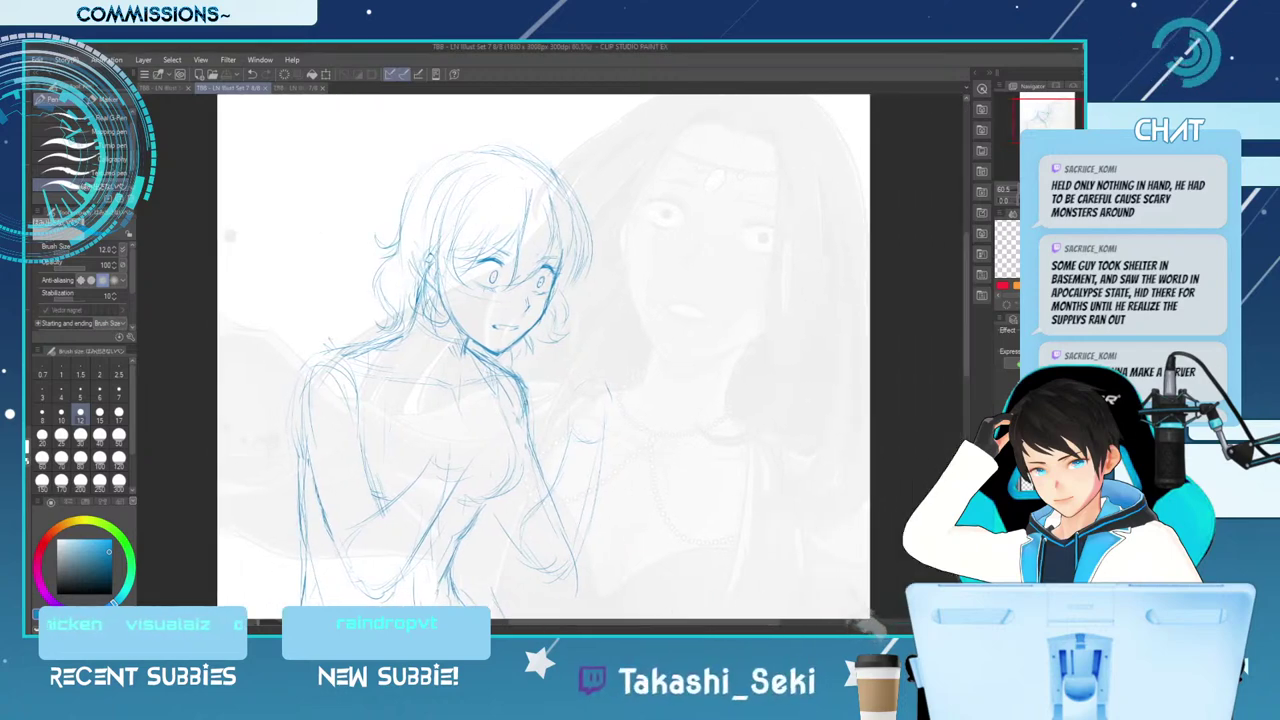
{"action": "left_click", "coordinate": [466, 451]}
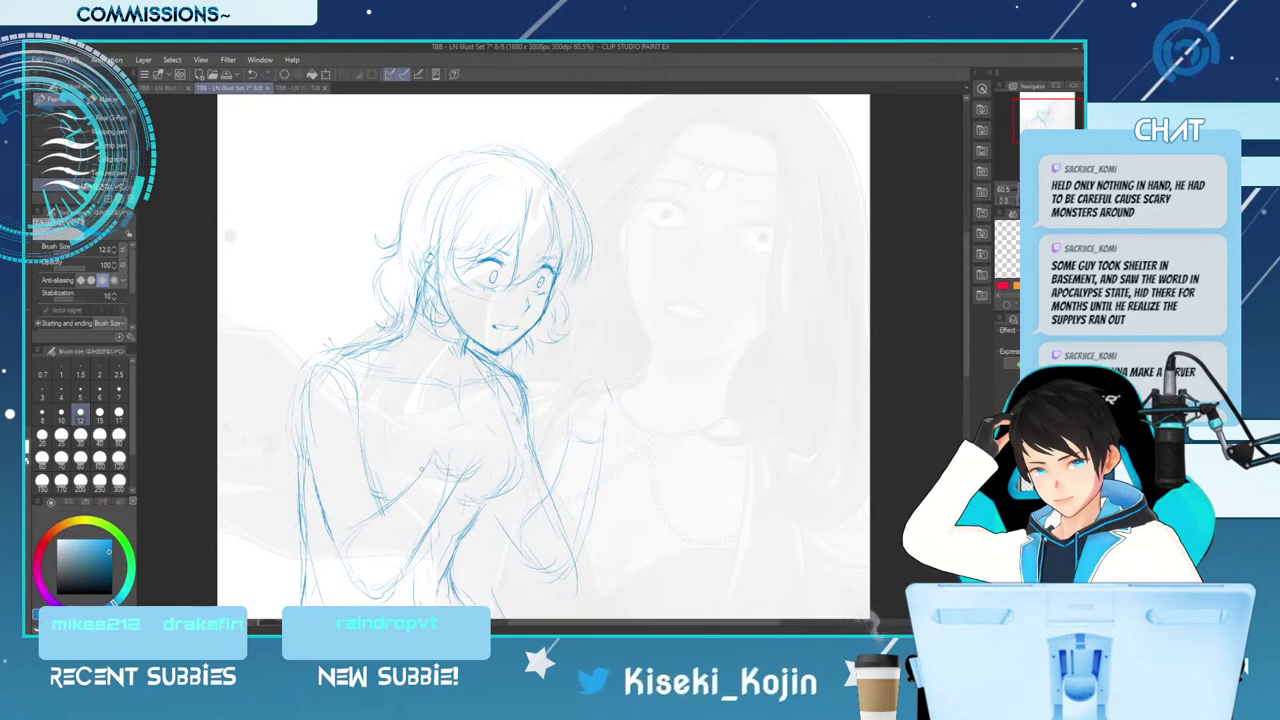
{"action": "left_click_drag", "start_coordinate": [428, 448], "coordinate": [434, 466]}
{"action": "left_click_drag", "start_coordinate": [452, 422], "coordinate": [492, 430]}
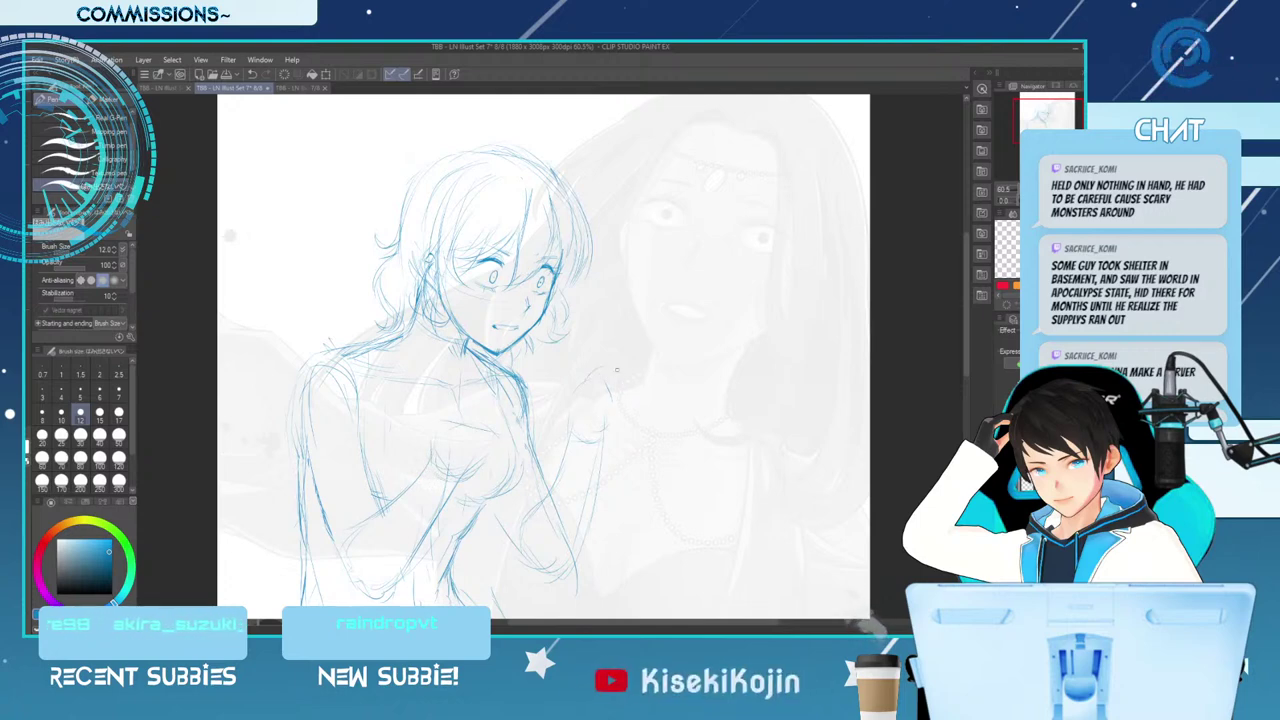
{"action": "key", "text": "ctrl+minus"}
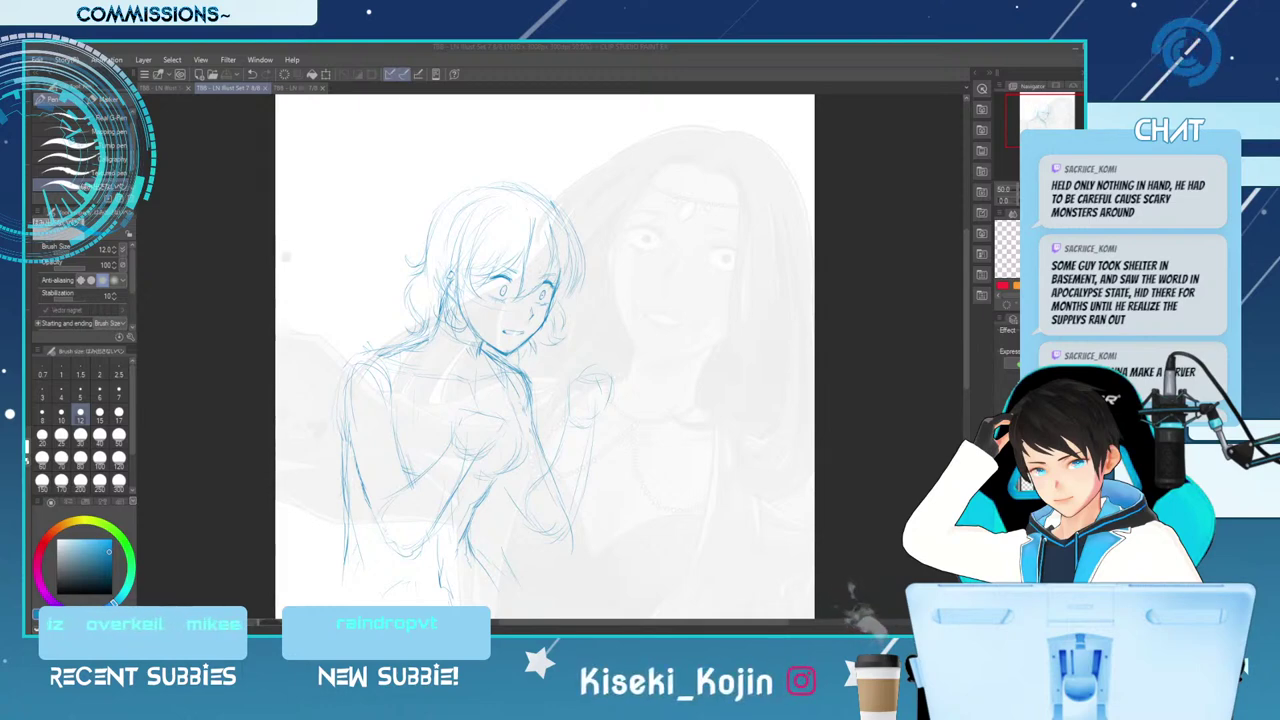
Sketch the bent fingers of the hand at the chest and clean up its lines with the eraser at size 40
{"action": "left_click", "coordinate": [502, 436]}
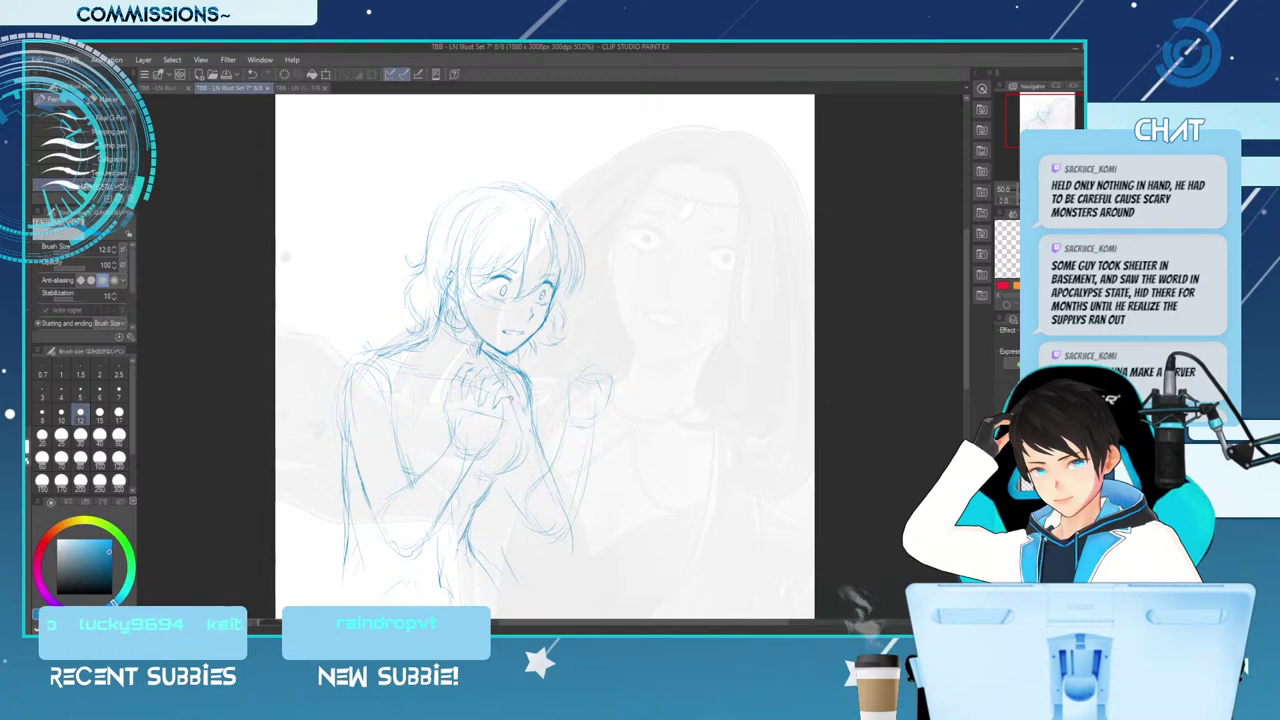
{"action": "left_click_drag", "start_coordinate": [503, 406], "coordinate": [514, 399]}
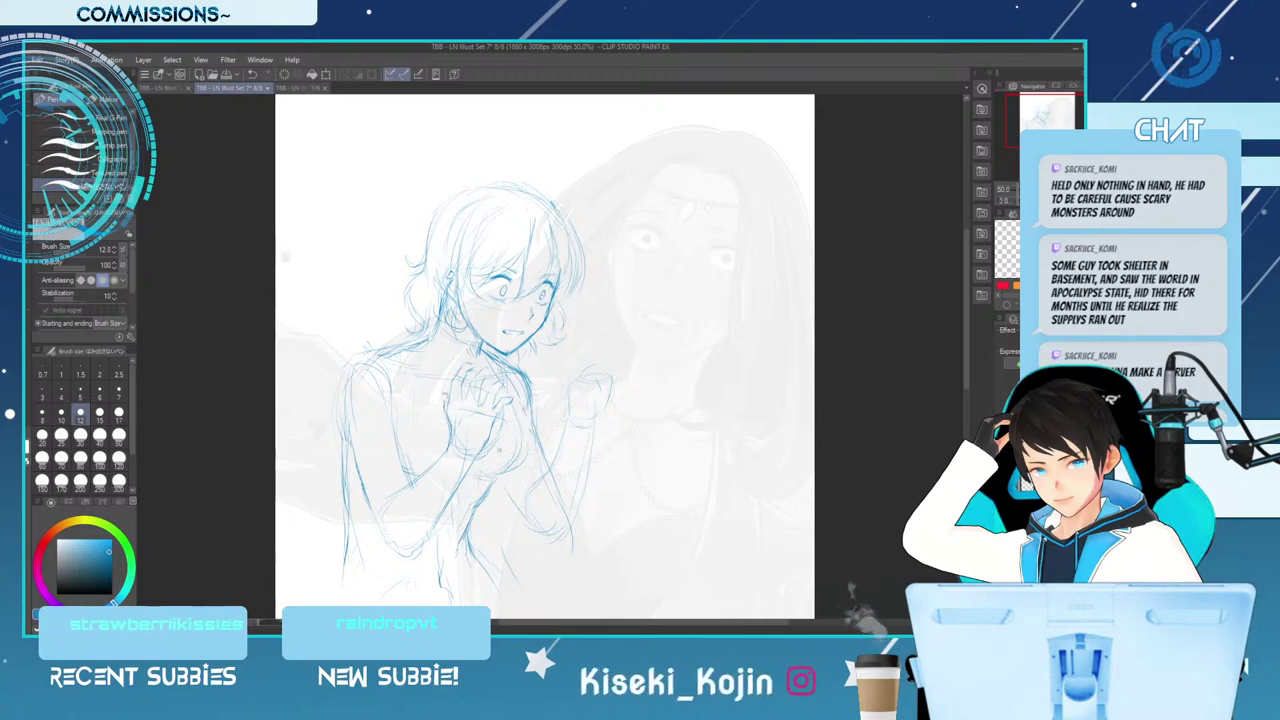
{"action": "key", "text": "e"}
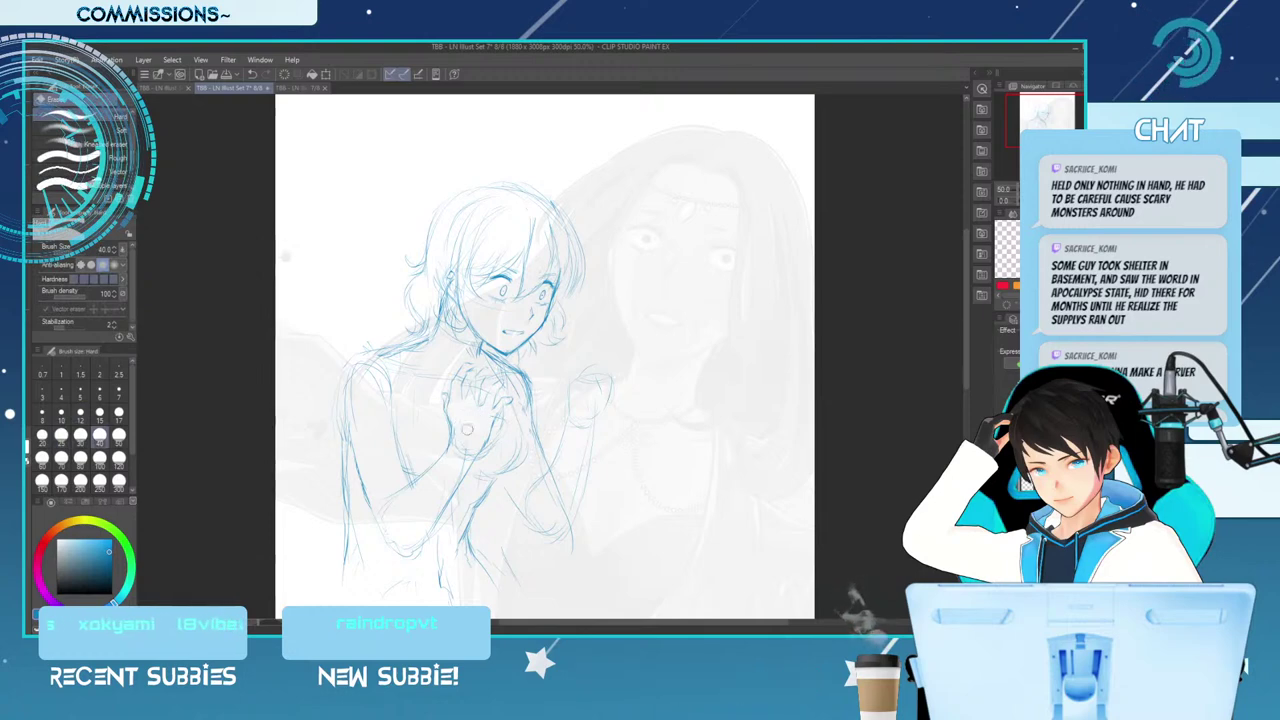
Sketch the fingers, thumb and wrist of the raised hand, erasing stray lines at size 40, and mirror the canvas
{"action": "key", "text": "p"}
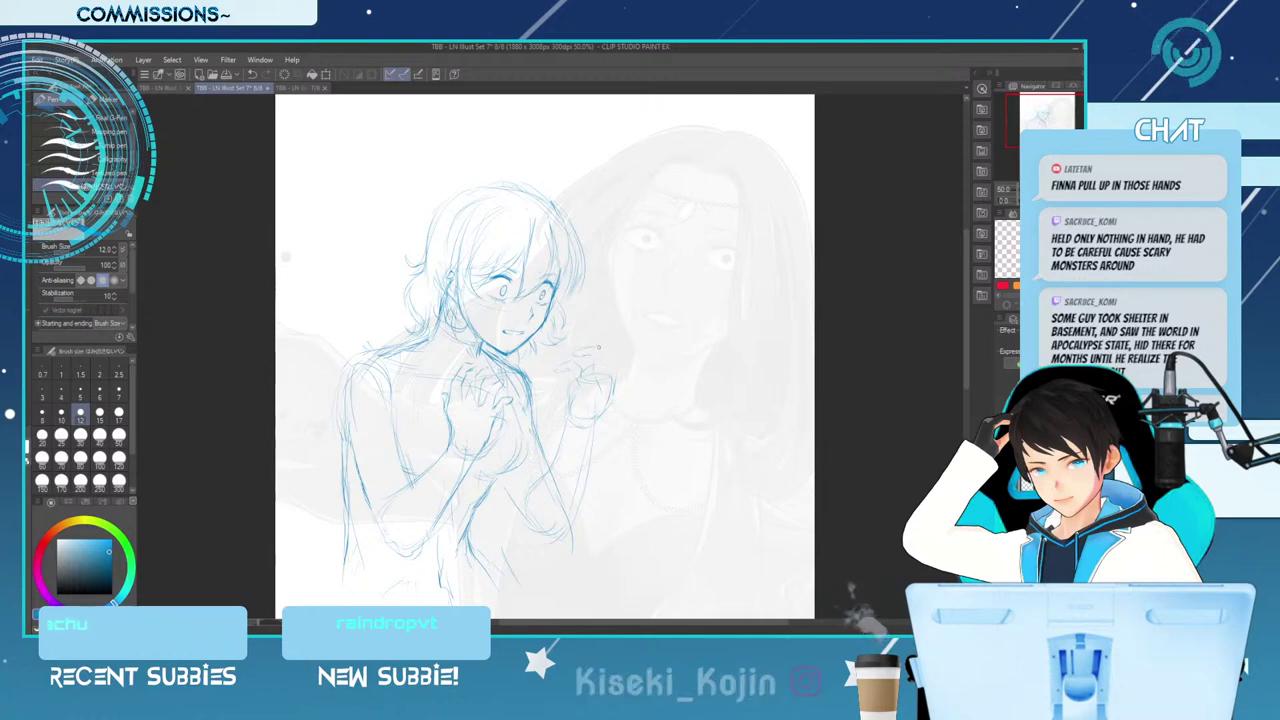
{"action": "key", "text": "e"}
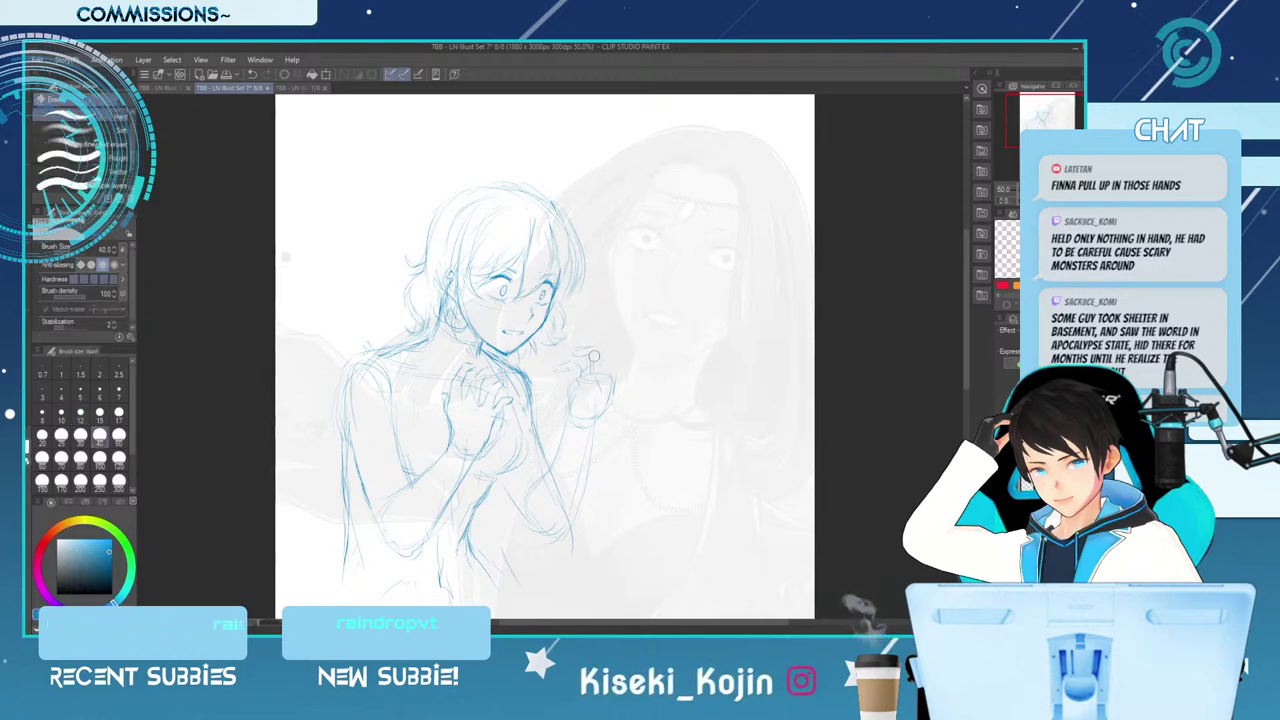
{"action": "key", "text": "p"}
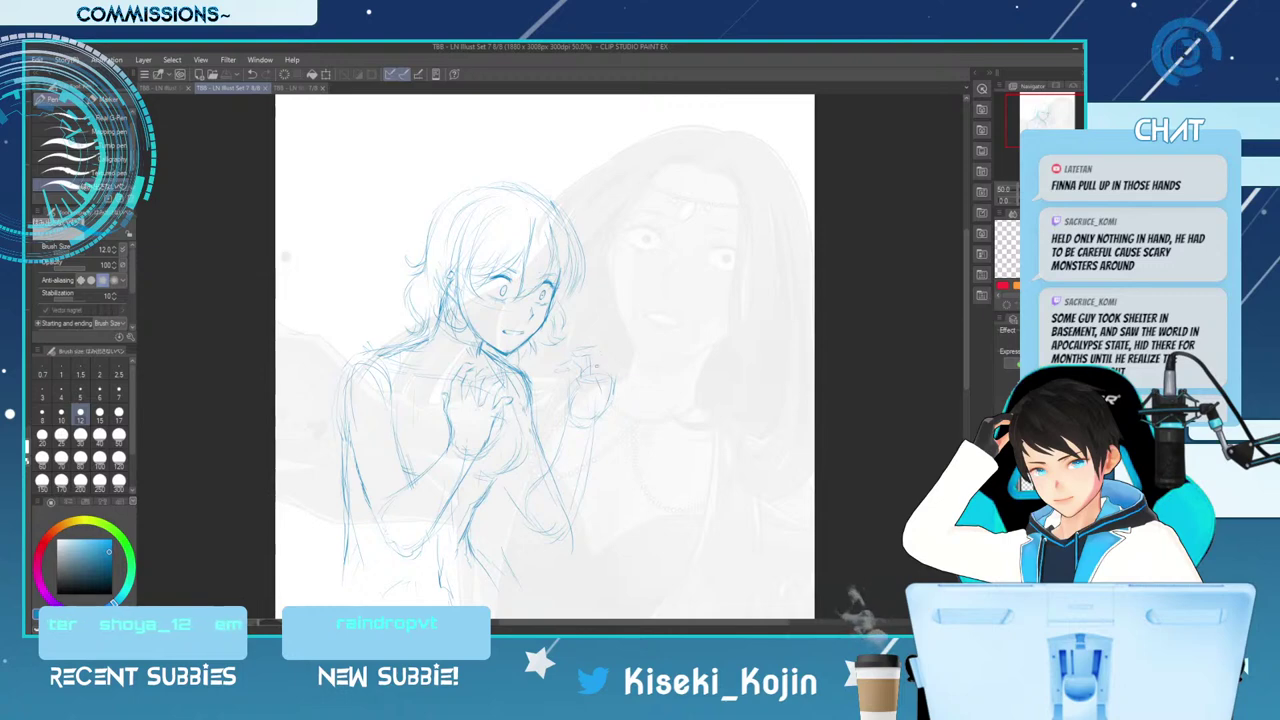
{"action": "left_click", "coordinate": [598, 347]}
{"action": "left_click_drag", "start_coordinate": [599, 356], "coordinate": [603, 372]}
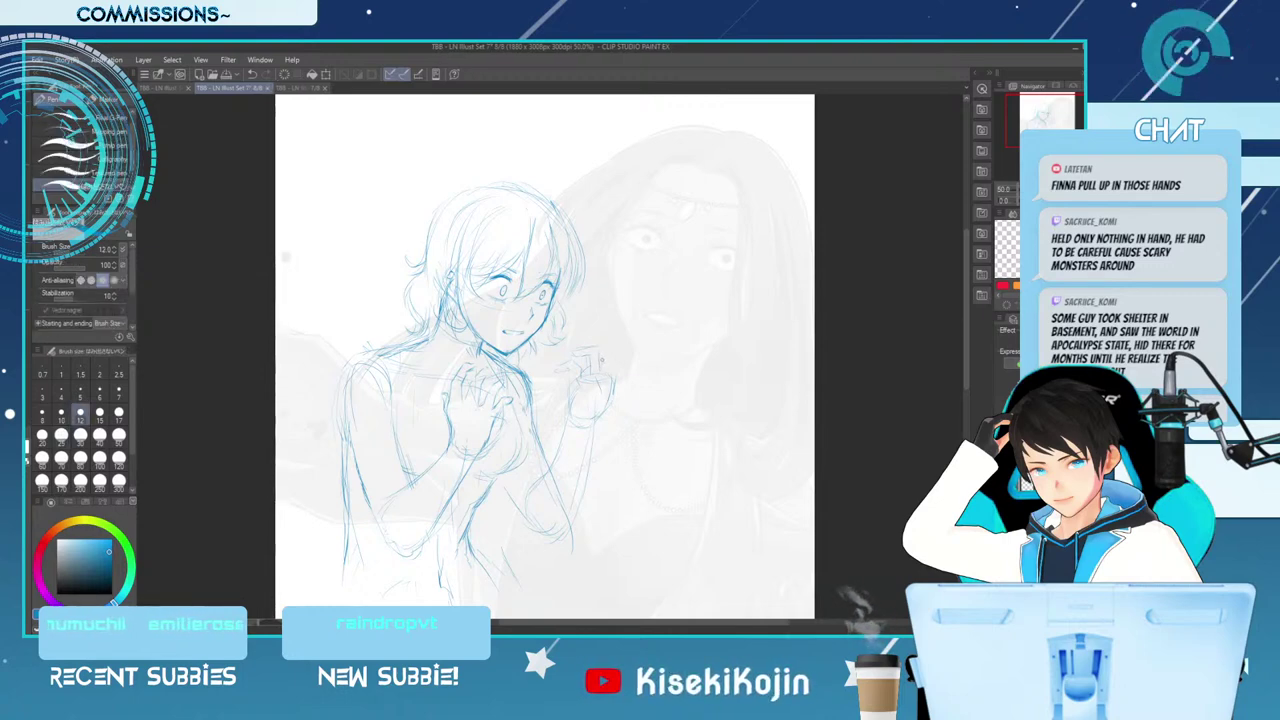
{"action": "left_click_drag", "start_coordinate": [608, 352], "coordinate": [596, 372]}
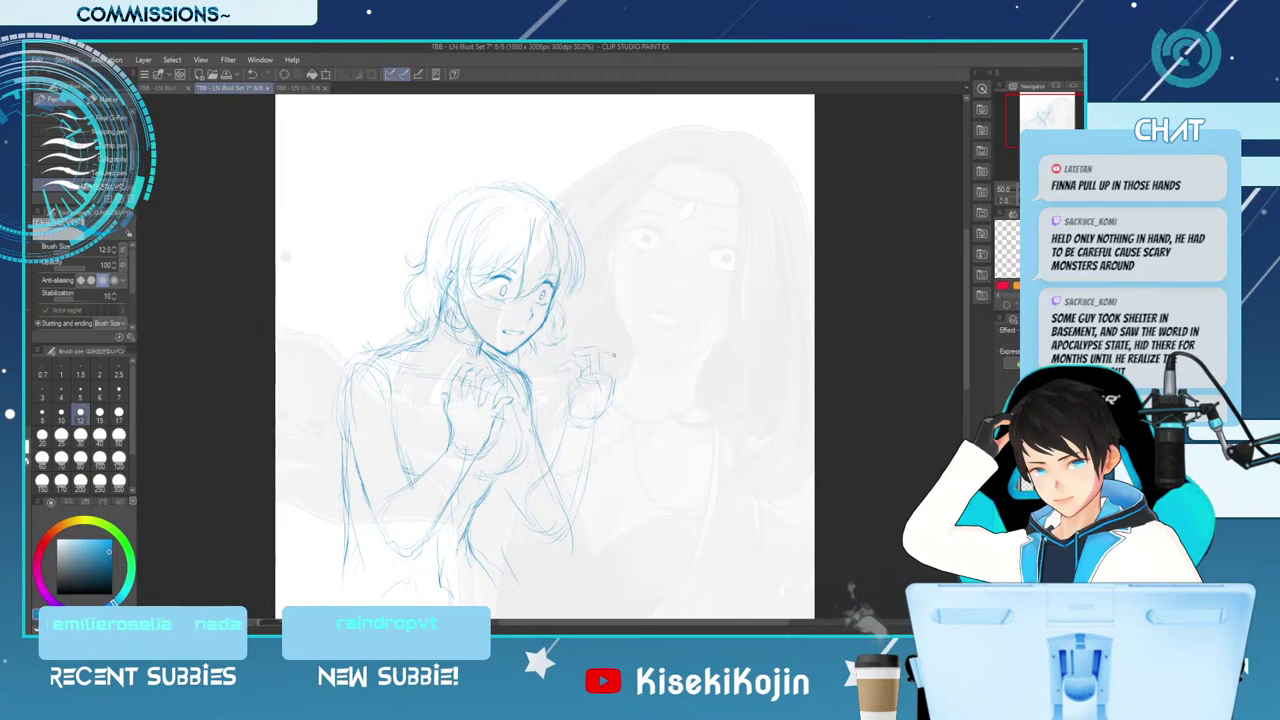
{"action": "left_click", "coordinate": [614, 365]}
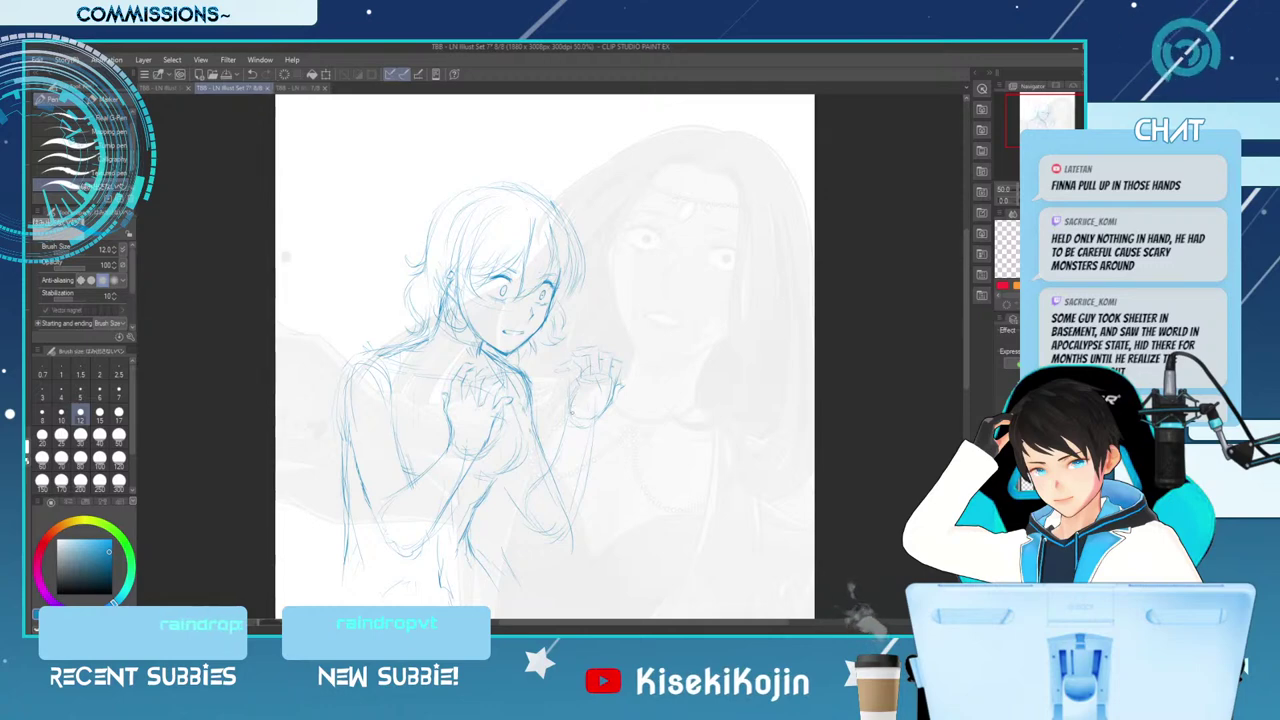
{"action": "left_click_drag", "start_coordinate": [566, 412], "coordinate": [566, 438]}
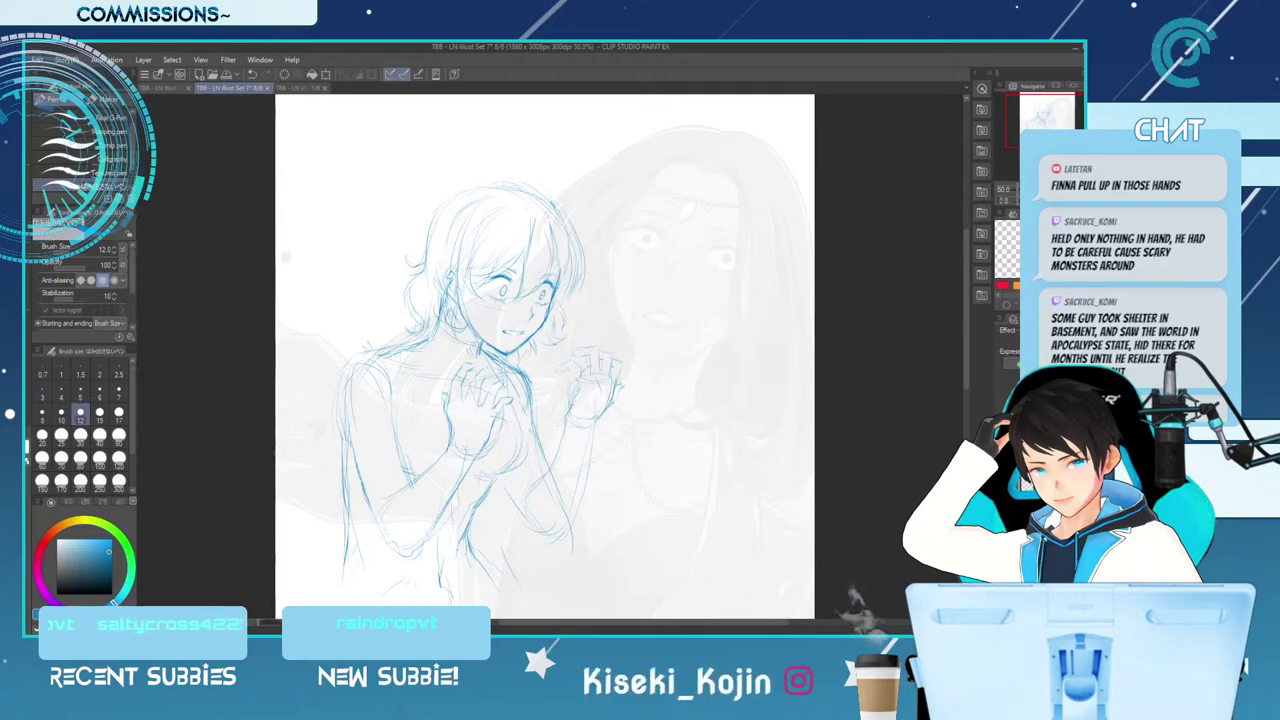
{"action": "key", "text": "h"}
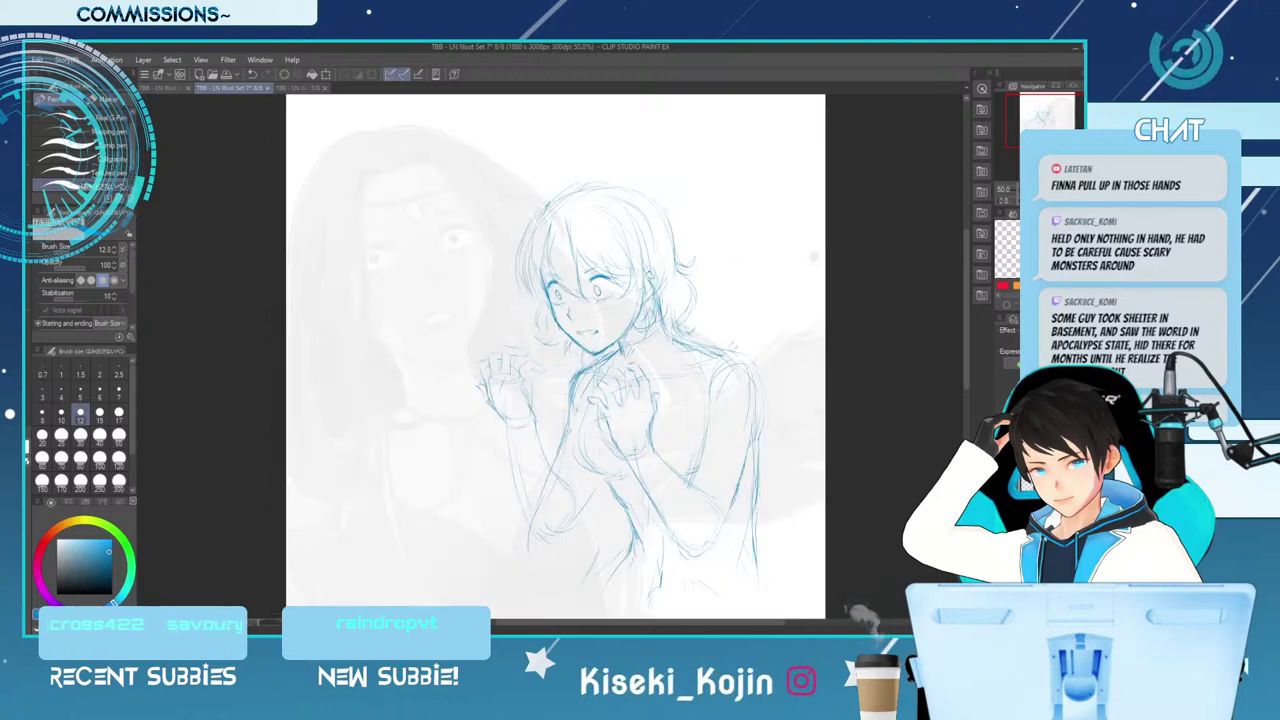
{"action": "key", "text": "ctrl+minus"}
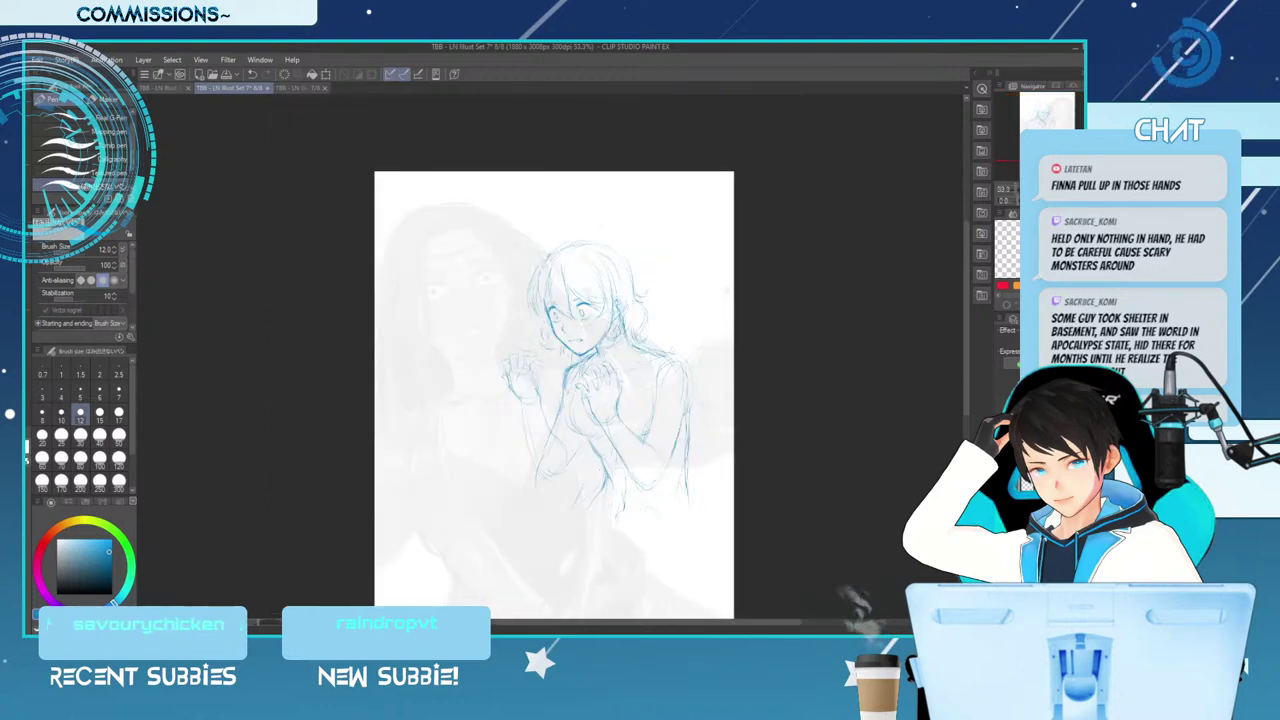
{"action": "key", "text": "m"}
{"action": "left_click_drag", "start_coordinate": [495, 223], "coordinate": [662, 343]}
{"action": "key", "text": "ctrl+d"}
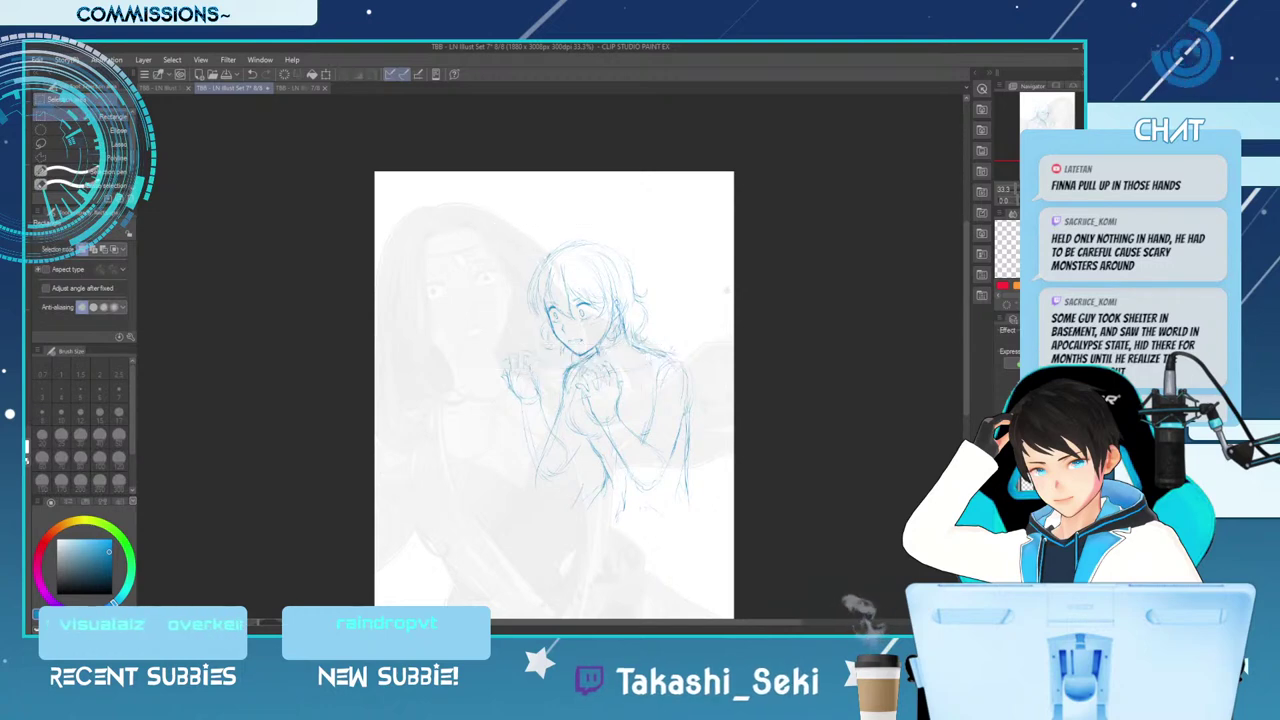
Outline the blue character's head and hair with a closed polygonal selection running under the chin and across the neck
{"action": "left_click", "coordinate": [95, 157]}
{"action": "left_click", "coordinate": [584, 222]}
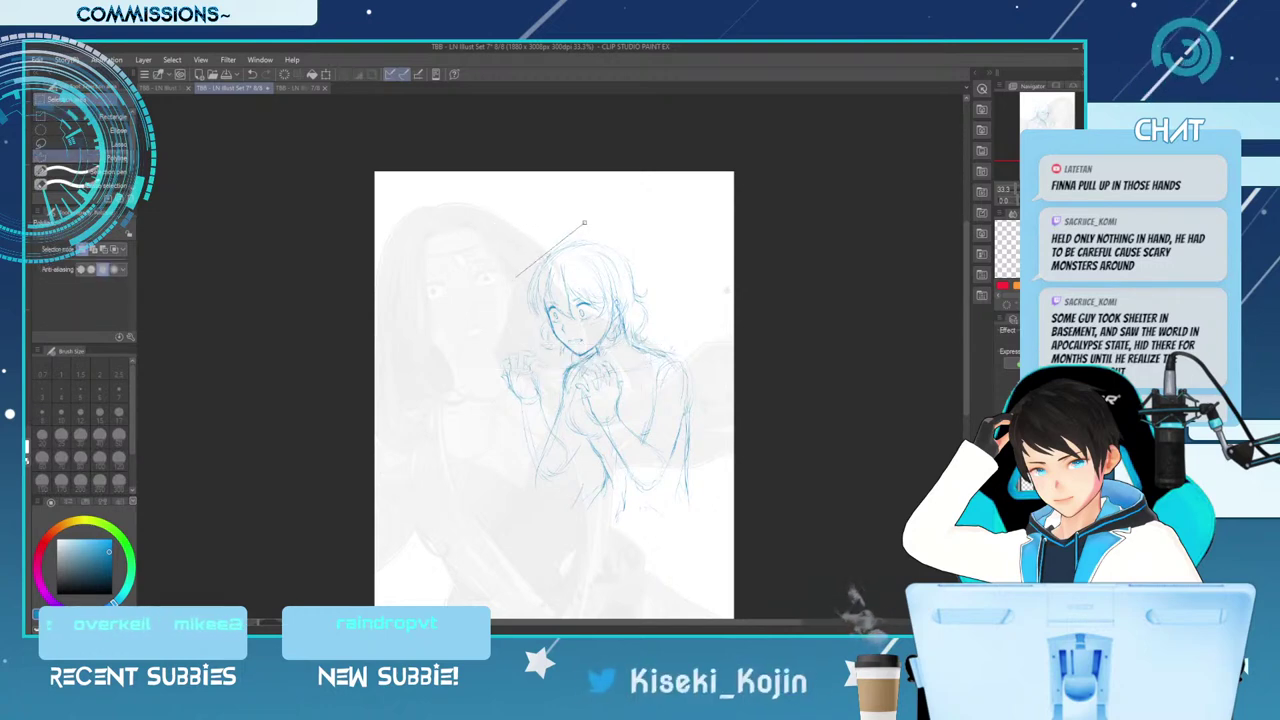
{"action": "left_click", "coordinate": [515, 277]}
{"action": "left_click", "coordinate": [533, 333]}
{"action": "left_click", "coordinate": [555, 370]}
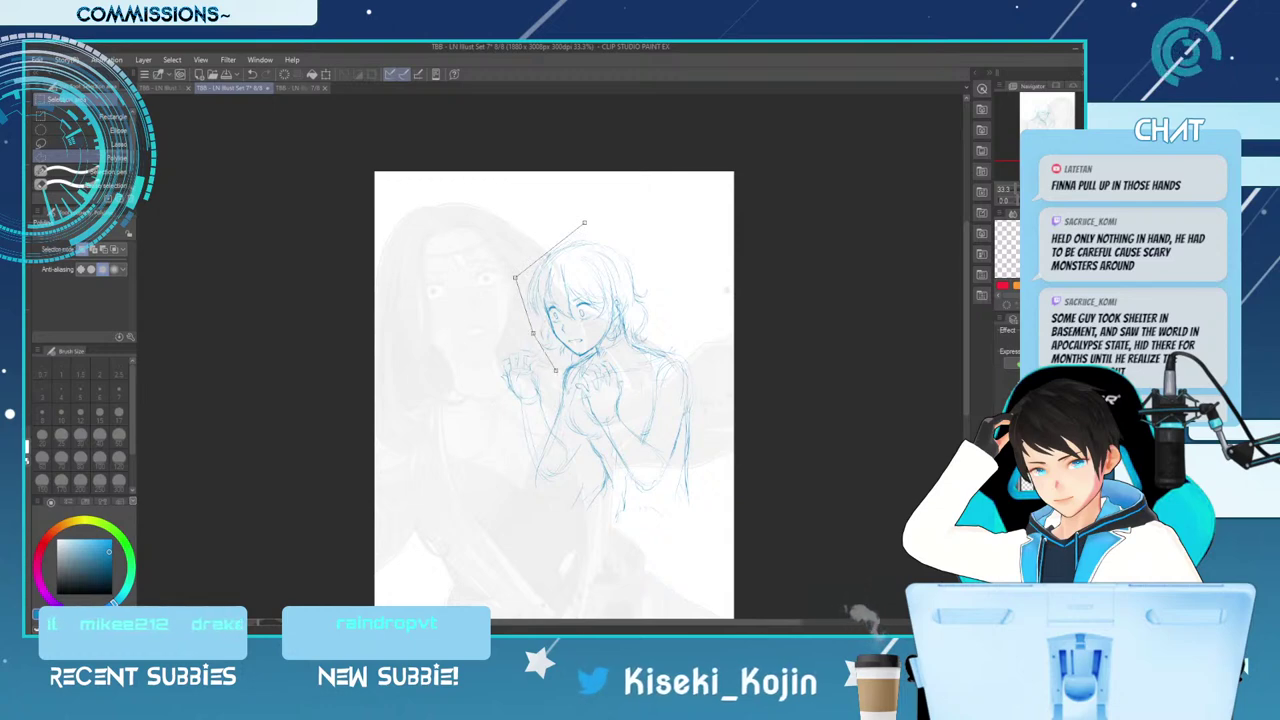
{"action": "left_click", "coordinate": [597, 353]}
{"action": "left_click", "coordinate": [637, 356]}
{"action": "left_click", "coordinate": [668, 331]}
{"action": "left_click", "coordinate": [676, 265]}
{"action": "left_click", "coordinate": [584, 222]}
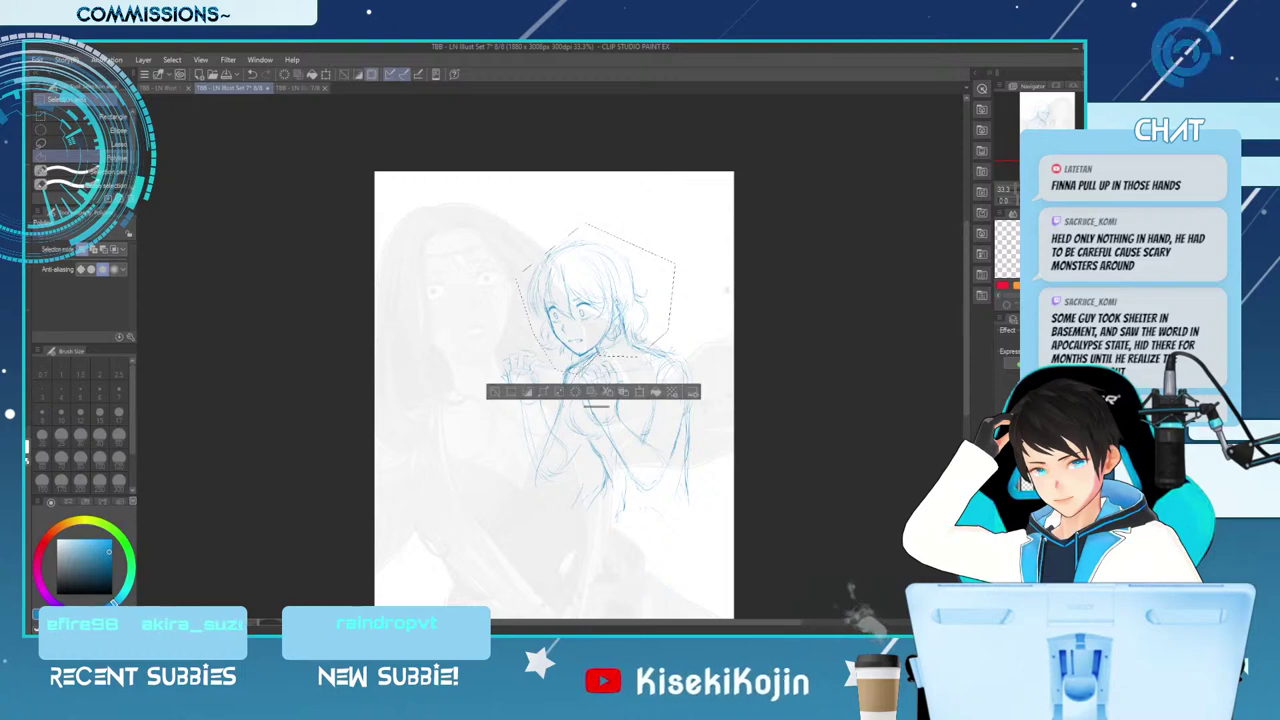
Scale the selected head down slightly, move it lower toward the shoulders, and clear the selection
{"action": "key", "text": "ctrl+t"}
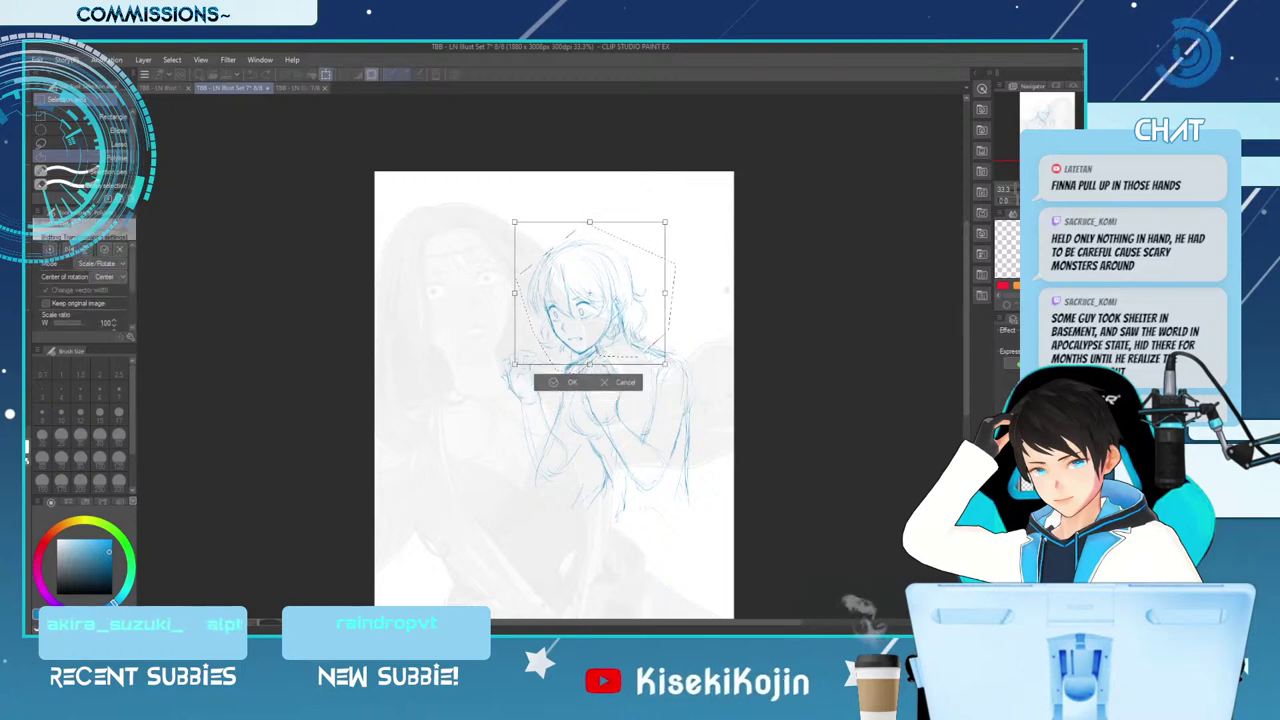
{"action": "left_click_drag", "start_coordinate": [567, 267], "coordinate": [571, 282]}
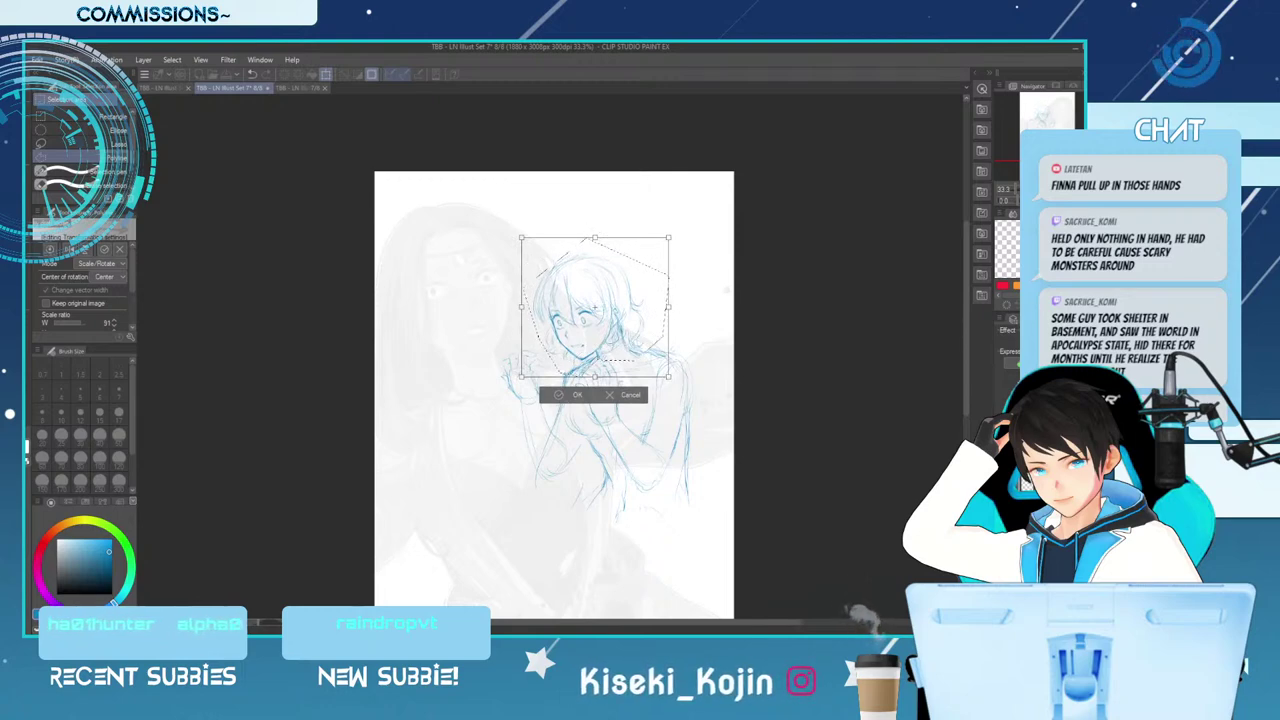
{"action": "left_click", "coordinate": [573, 394]}
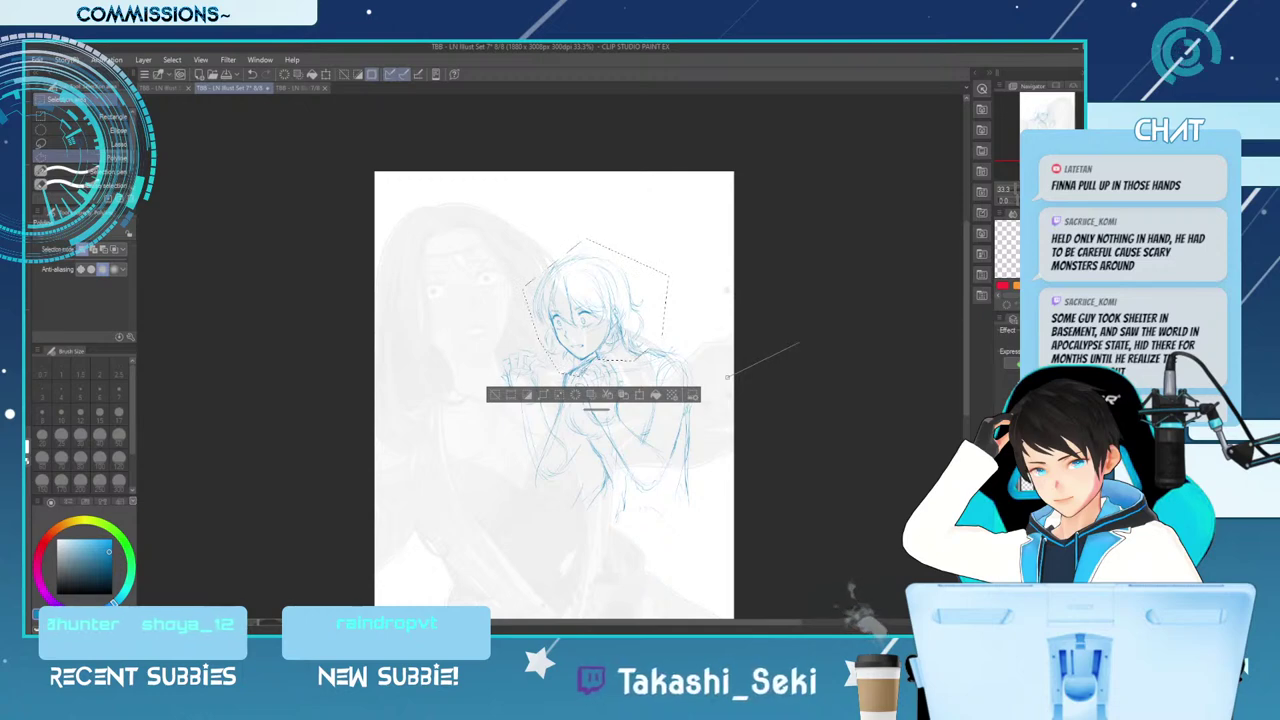
{"action": "key", "text": "ctrl+d"}
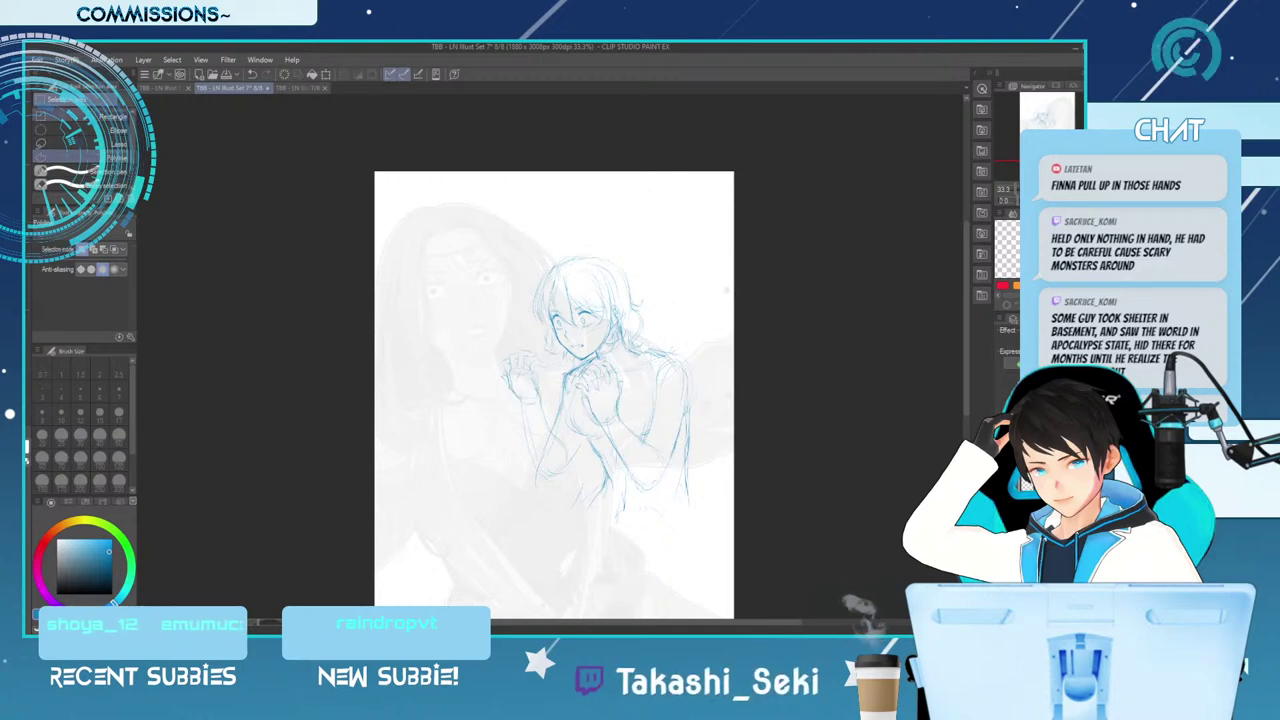
Erase overlapping lines between the neck and outer shoulder at size 60, and redraw the shoulder contour at size 12
{"action": "left_click", "coordinate": [90, 116]}
{"action": "key", "text": "e"}
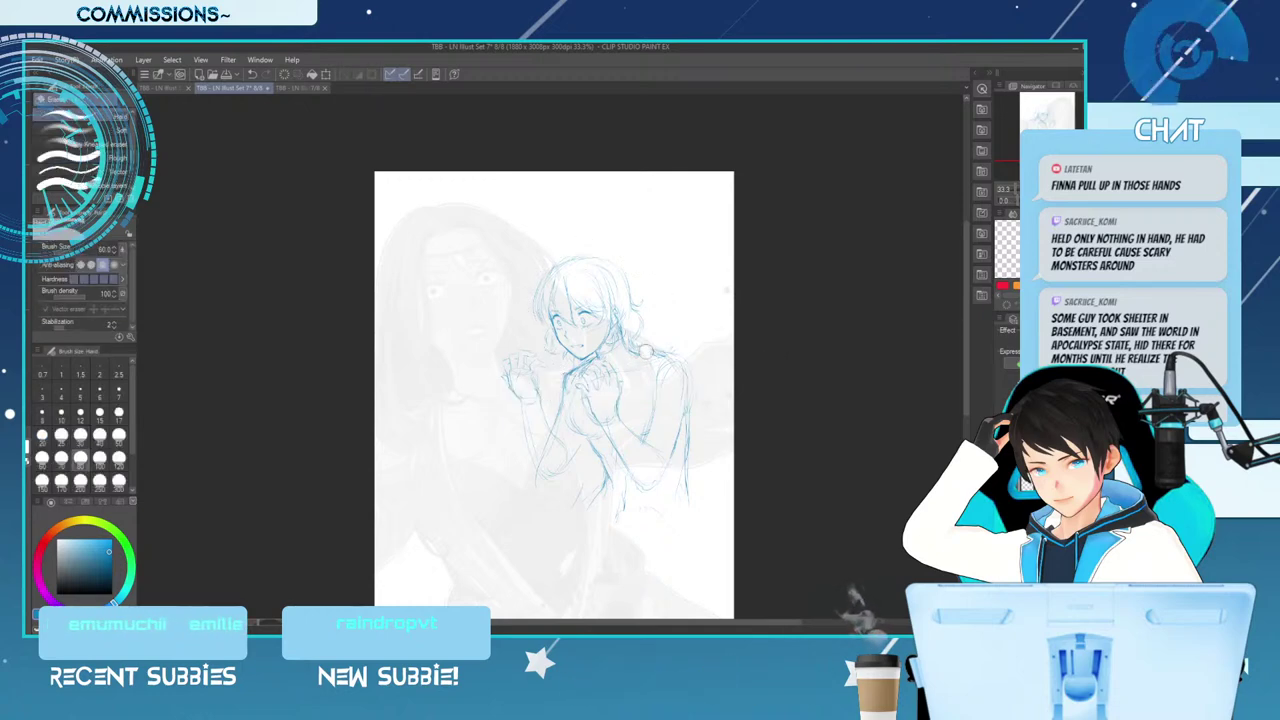
{"action": "key", "text": "p"}
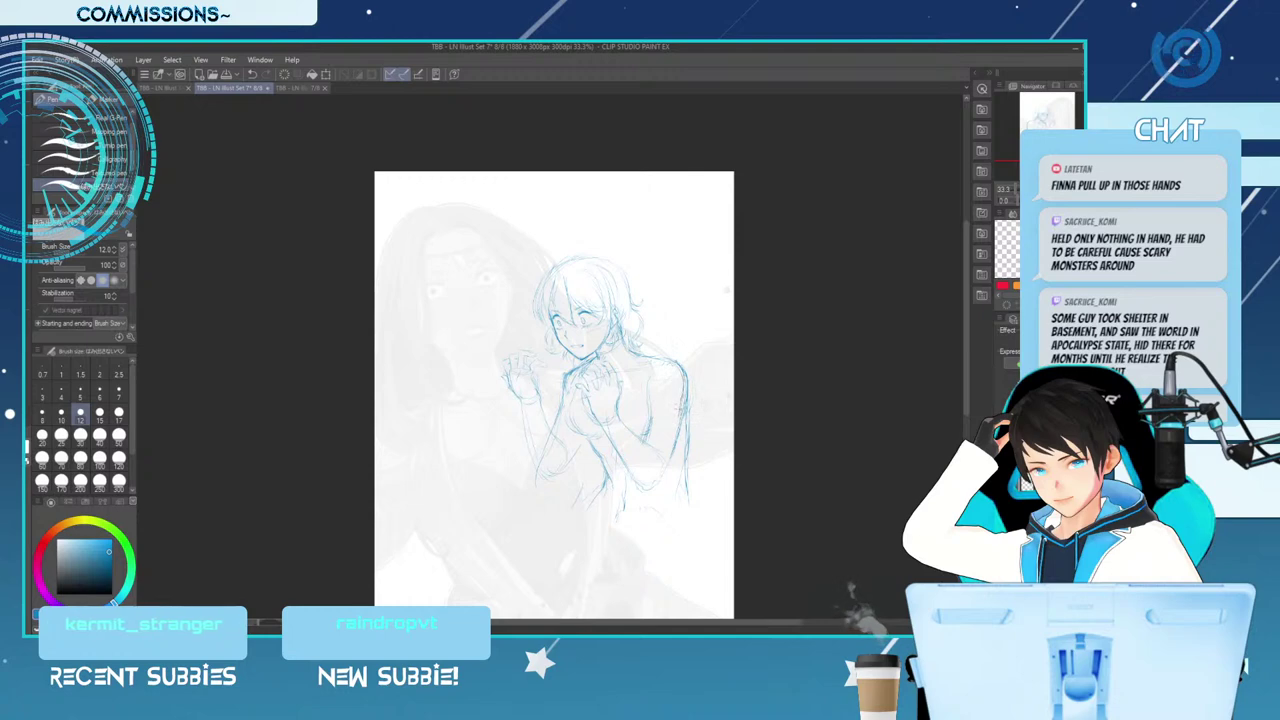
Erase the outer contour of the arm farther from the grey woman and redraw it closer to the body
{"action": "key", "text": "e"}
{"action": "left_click_drag", "start_coordinate": [686, 378], "coordinate": [694, 484]}
{"action": "key", "text": "p"}
{"action": "left_click_drag", "start_coordinate": [682, 390], "coordinate": [690, 444]}
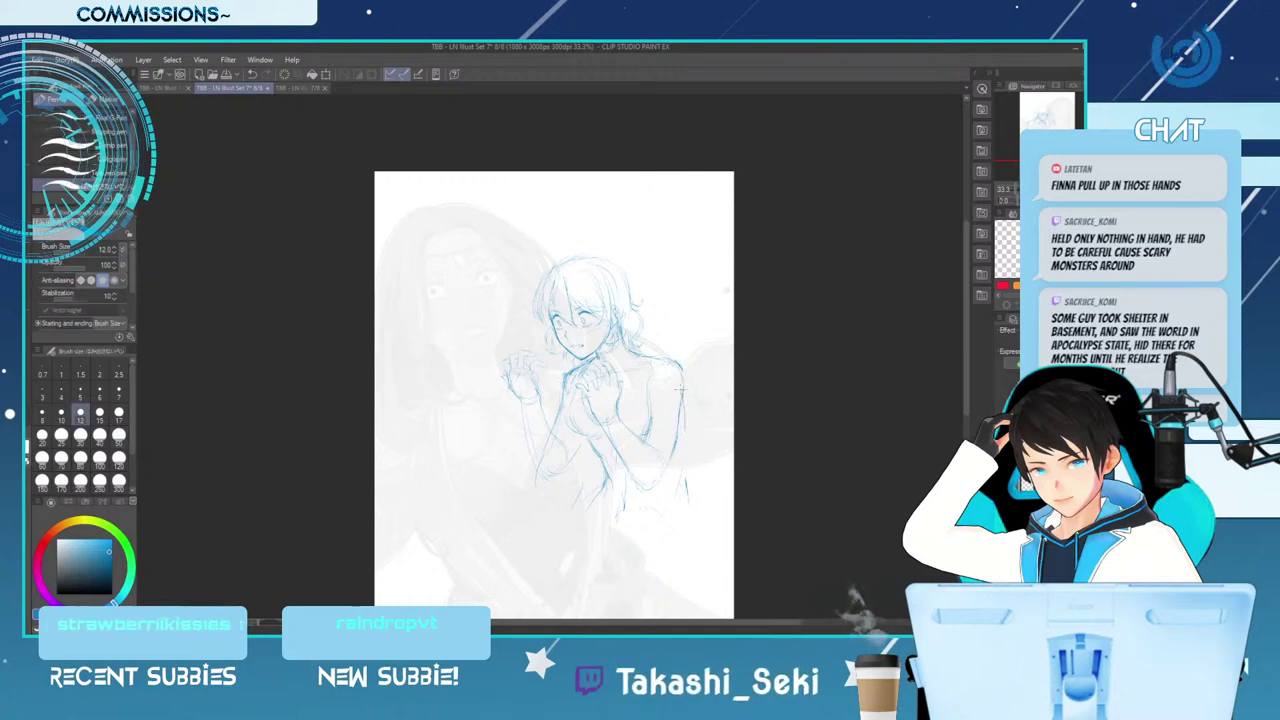
{"action": "left_click_drag", "start_coordinate": [682, 392], "coordinate": [690, 460]}
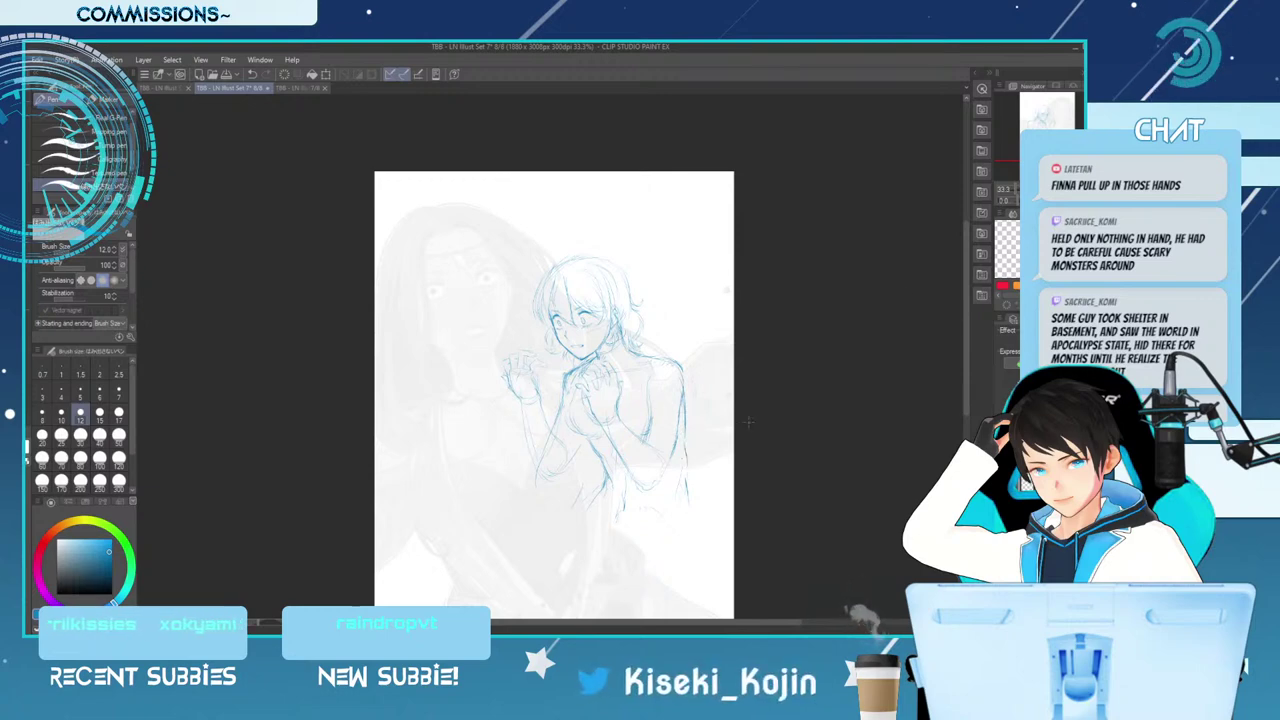
Mirror the canvas, erase stray lines around the raised arm's elbow at size 60, and redraw the forearm contour
{"action": "key", "text": "h"}
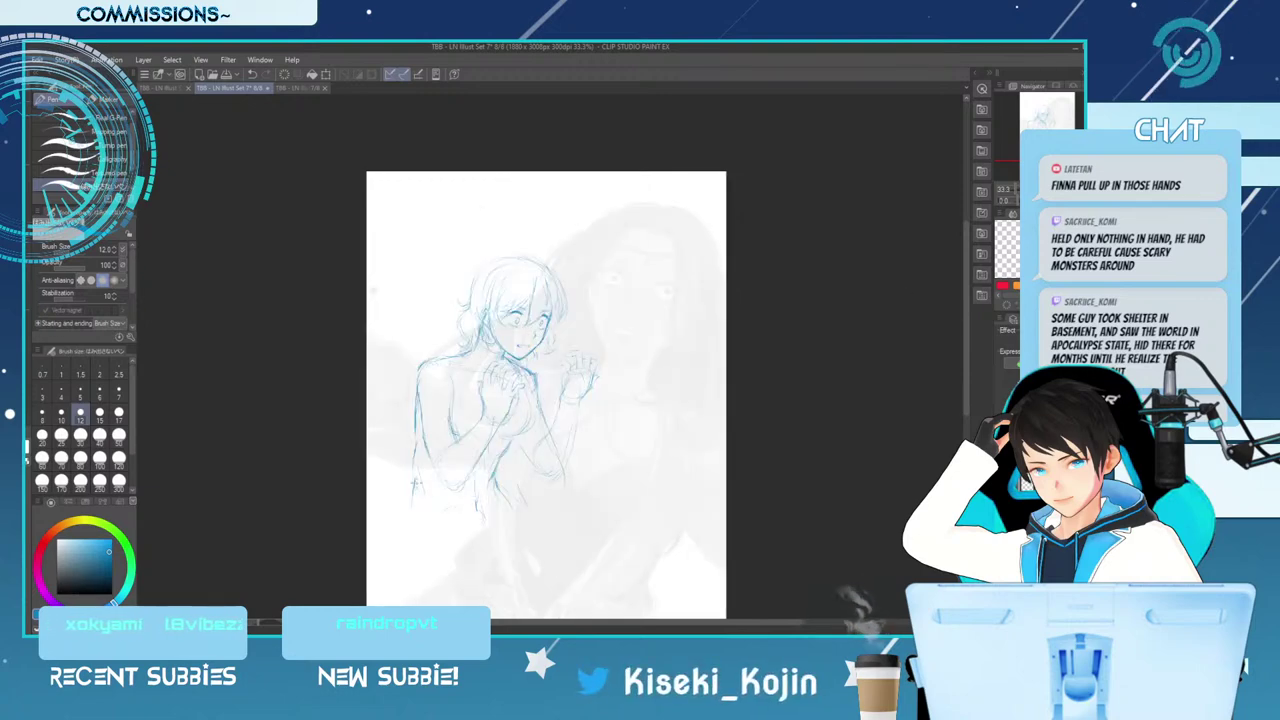
{"action": "key", "text": "e"}
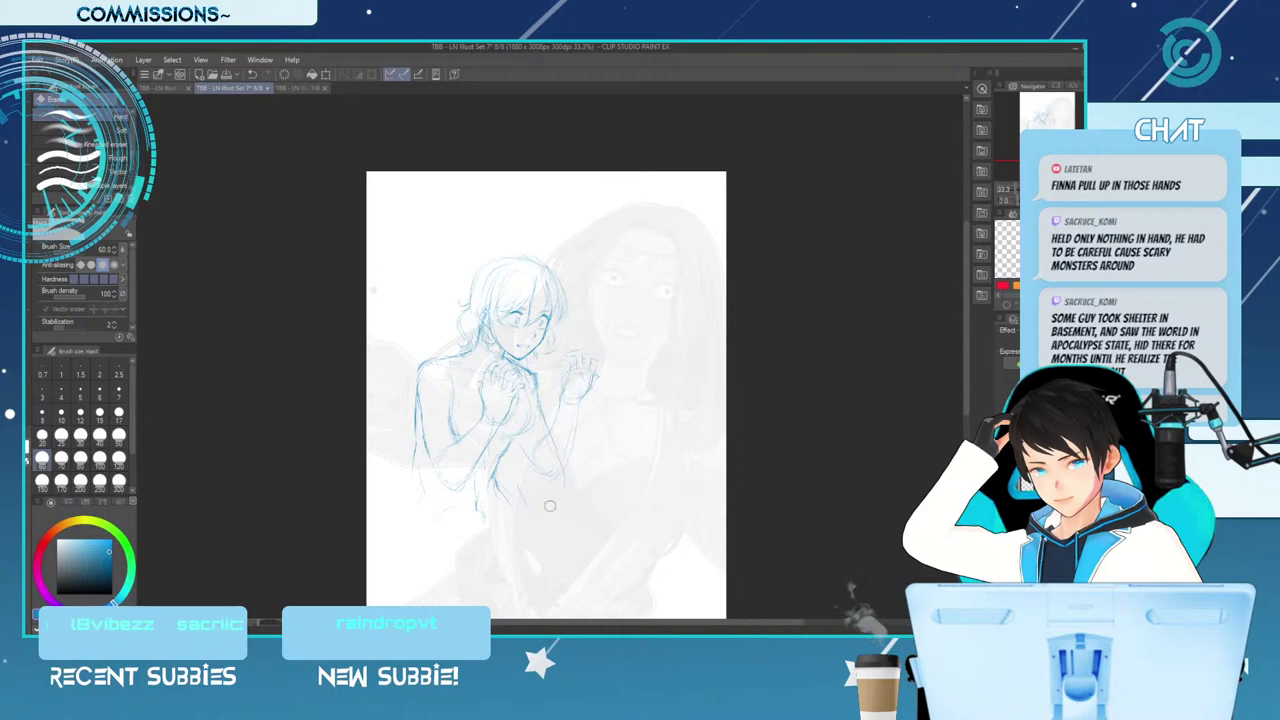
{"action": "key", "text": "p"}
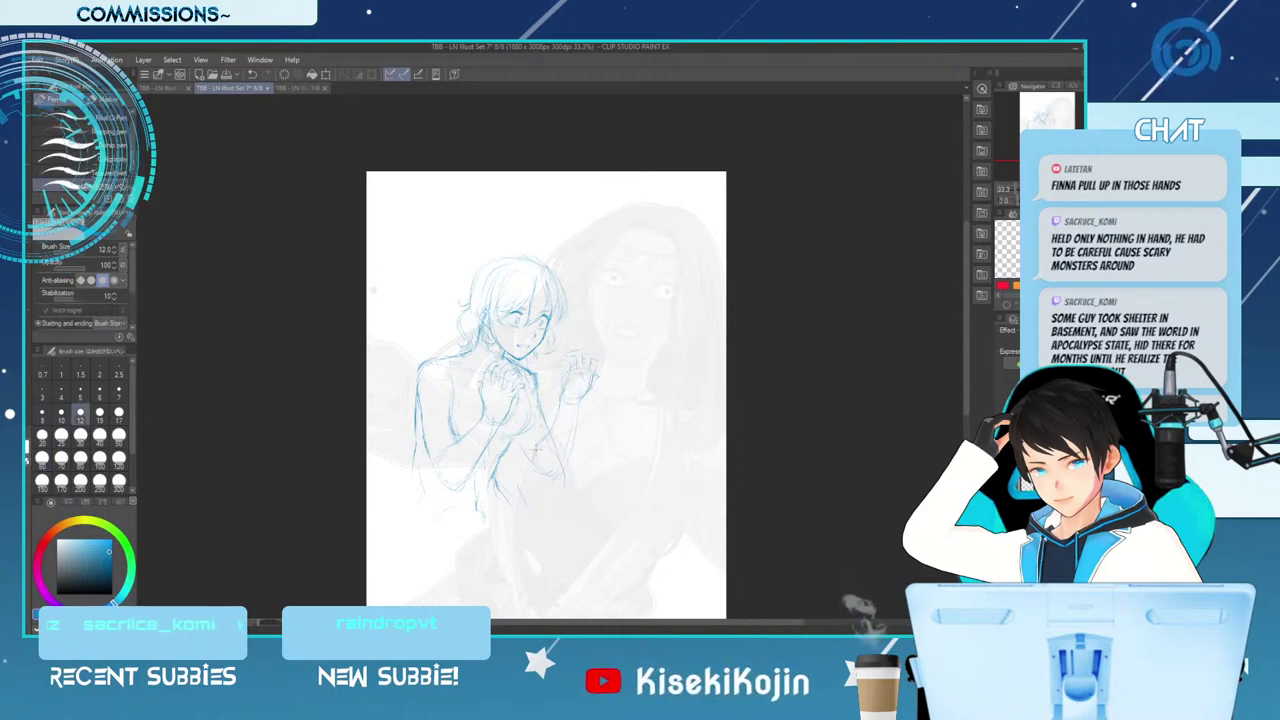
{"action": "mouse_move", "coordinate": [575, 423]}
{"action": "left_mouse_down"}
{"action": "mouse_move", "coordinate": [570, 472]}
{"action": "mouse_move", "coordinate": [556, 480]}
{"action": "left_mouse_up"}
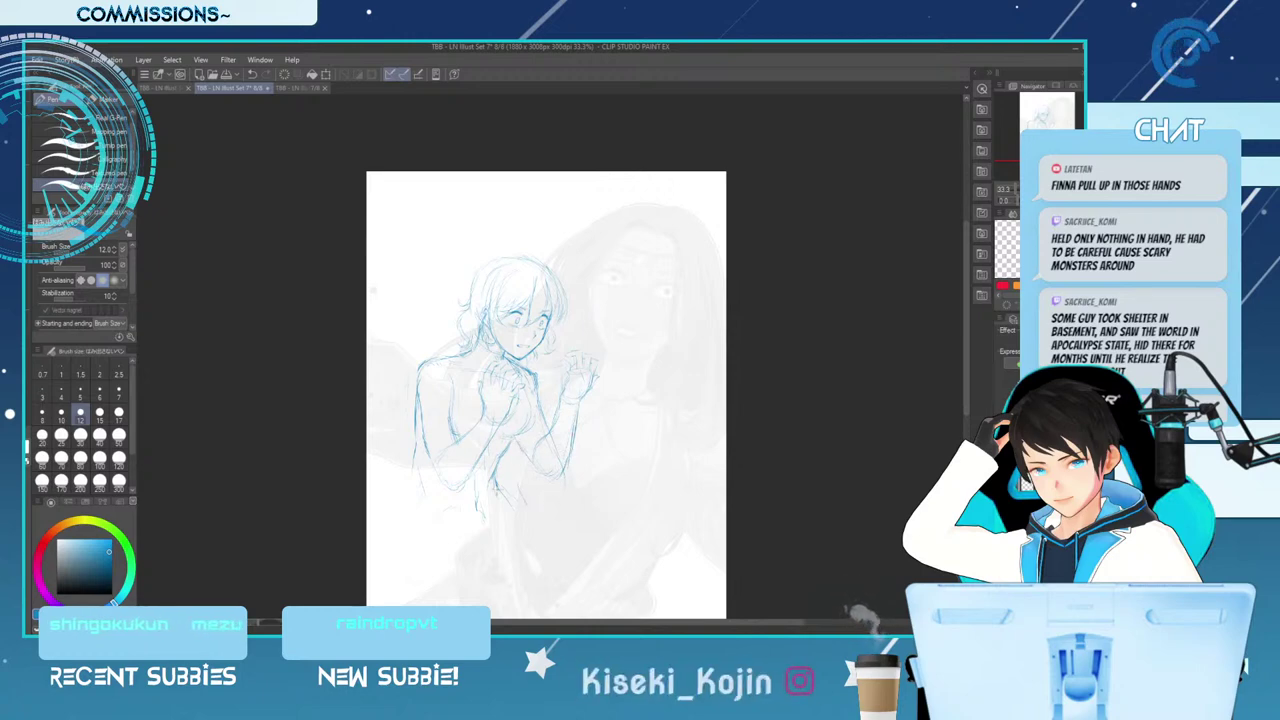
Set the eraser to size 30, fade the blue sketch, and remove the grayscale illustration from view
{"action": "key", "text": "e"}
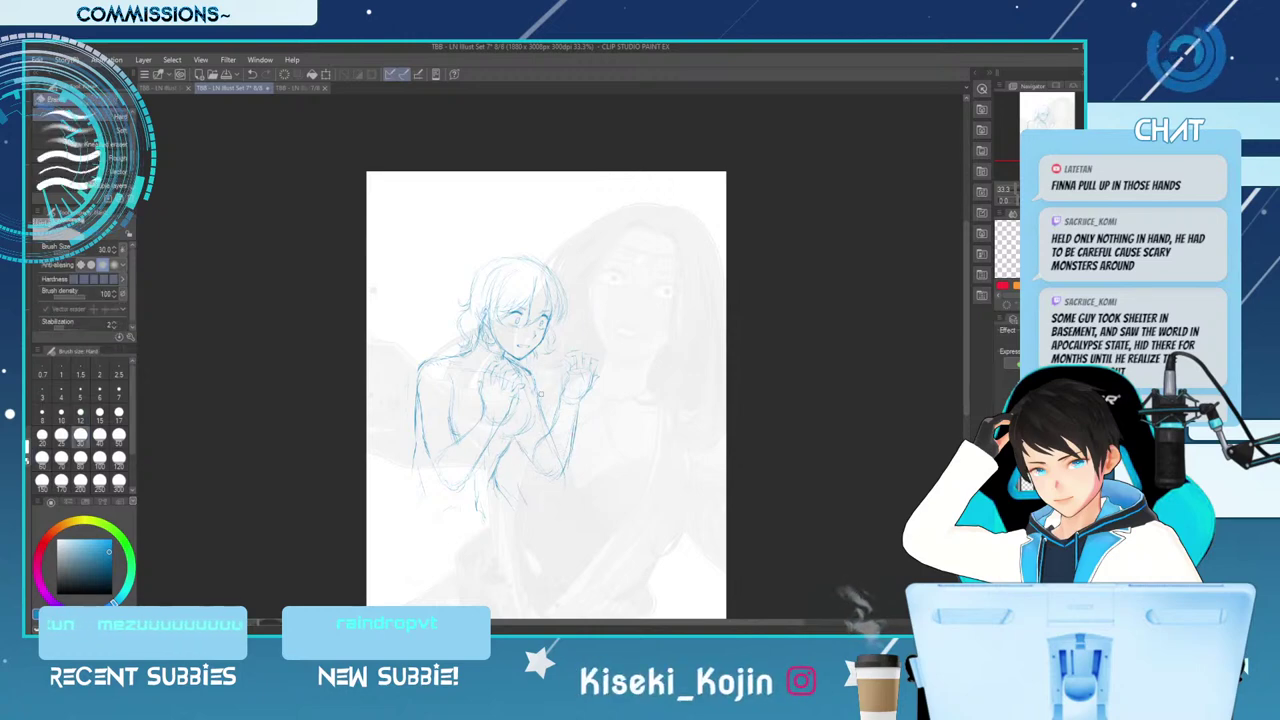
{"action": "left_click_drag", "start_coordinate": [515, 290], "coordinate": [490, 425]}
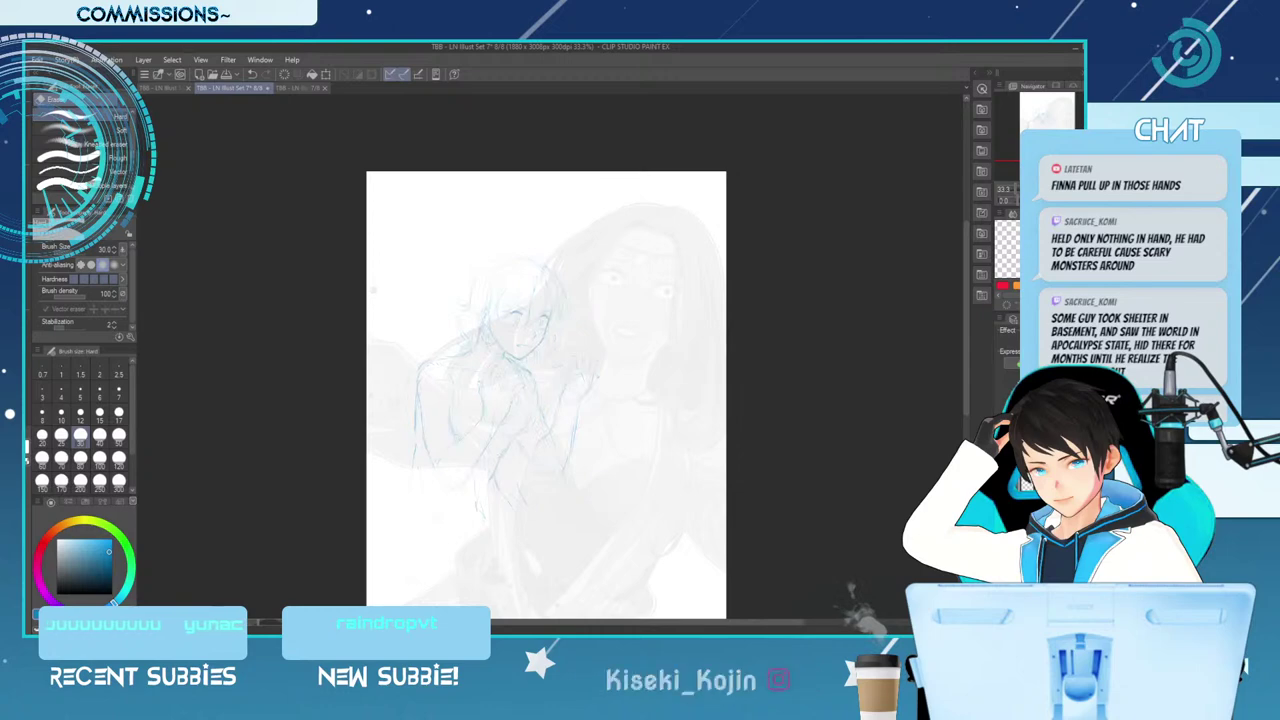
{"action": "key", "text": "Delete"}
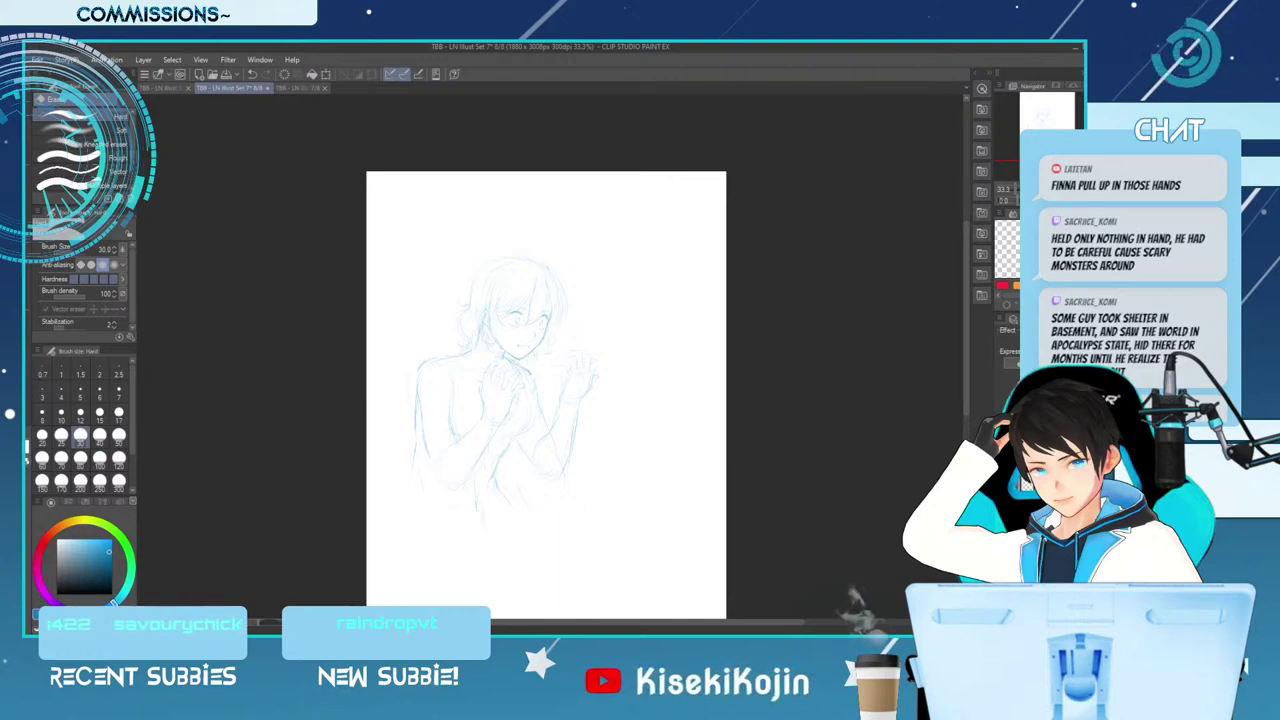
Draw the upper lash lines of both eyes over the blue sketch with the pen at size 6
{"action": "key", "text": "ctrl+plus"}
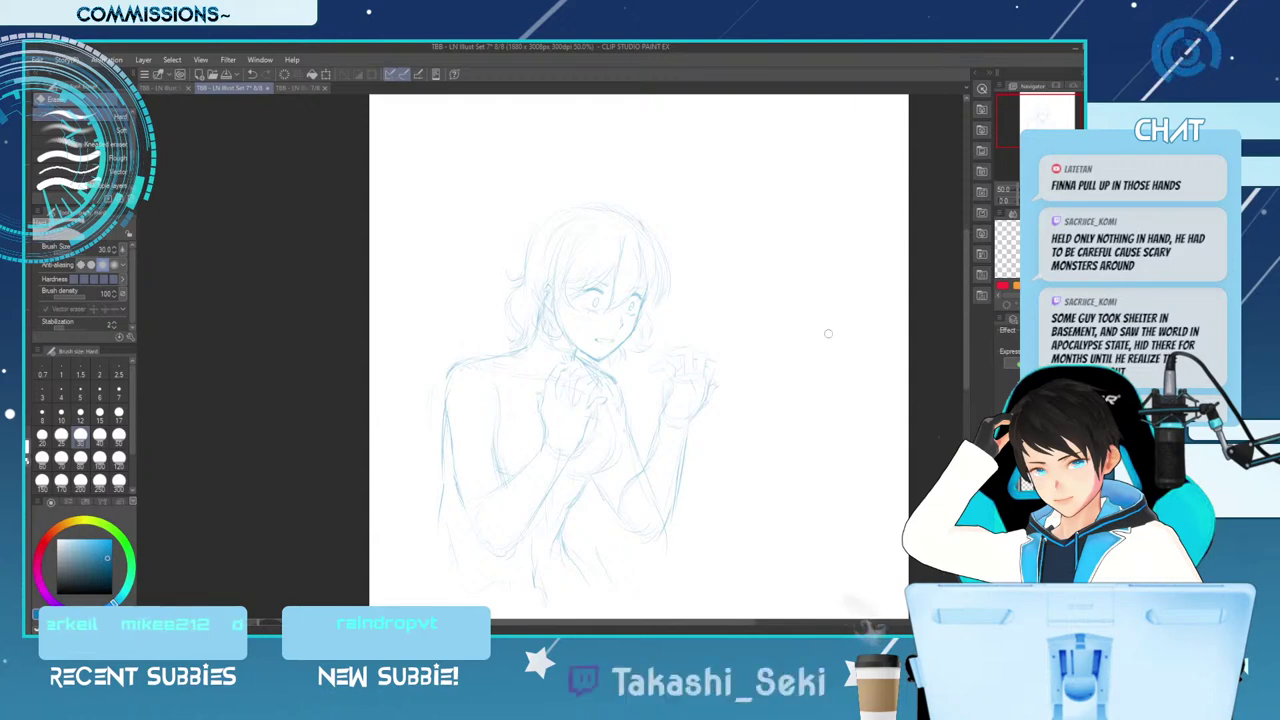
{"action": "key", "text": "p"}
{"action": "scroll", "coordinate": [645, 350], "scroll_direction": "up", "scroll_amount": 1}
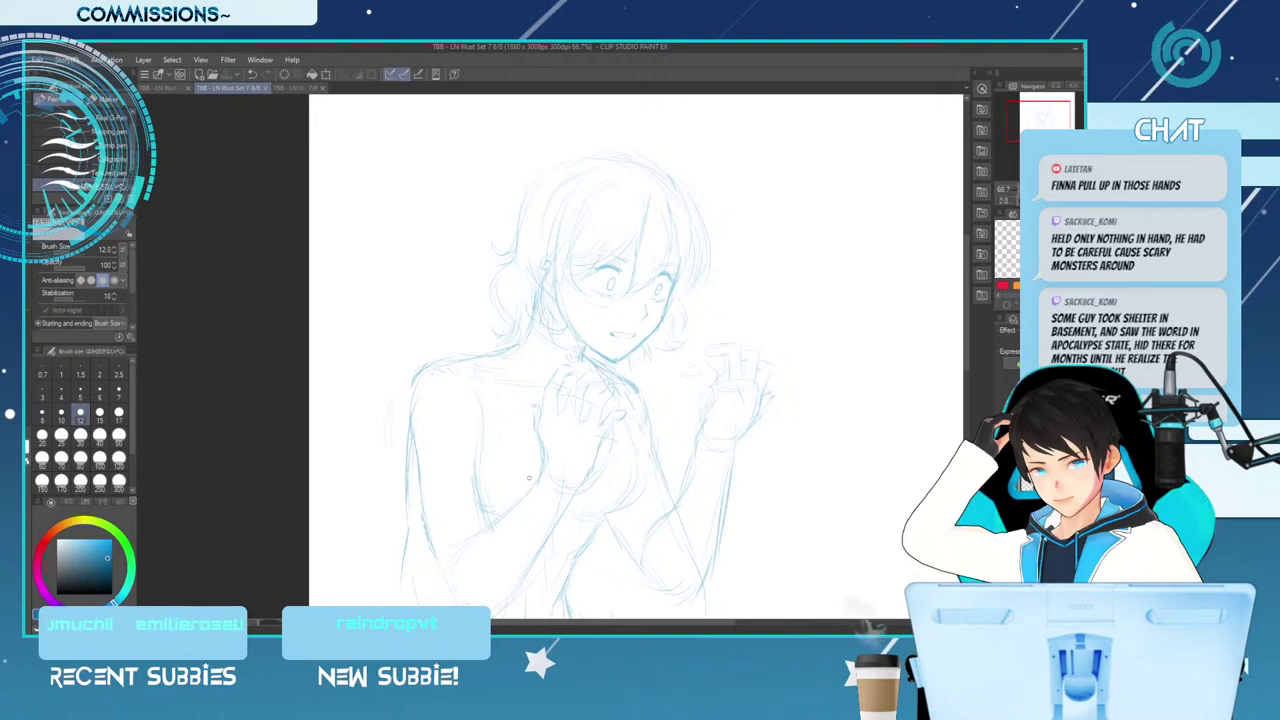
{"action": "left_click", "coordinate": [118, 390]}
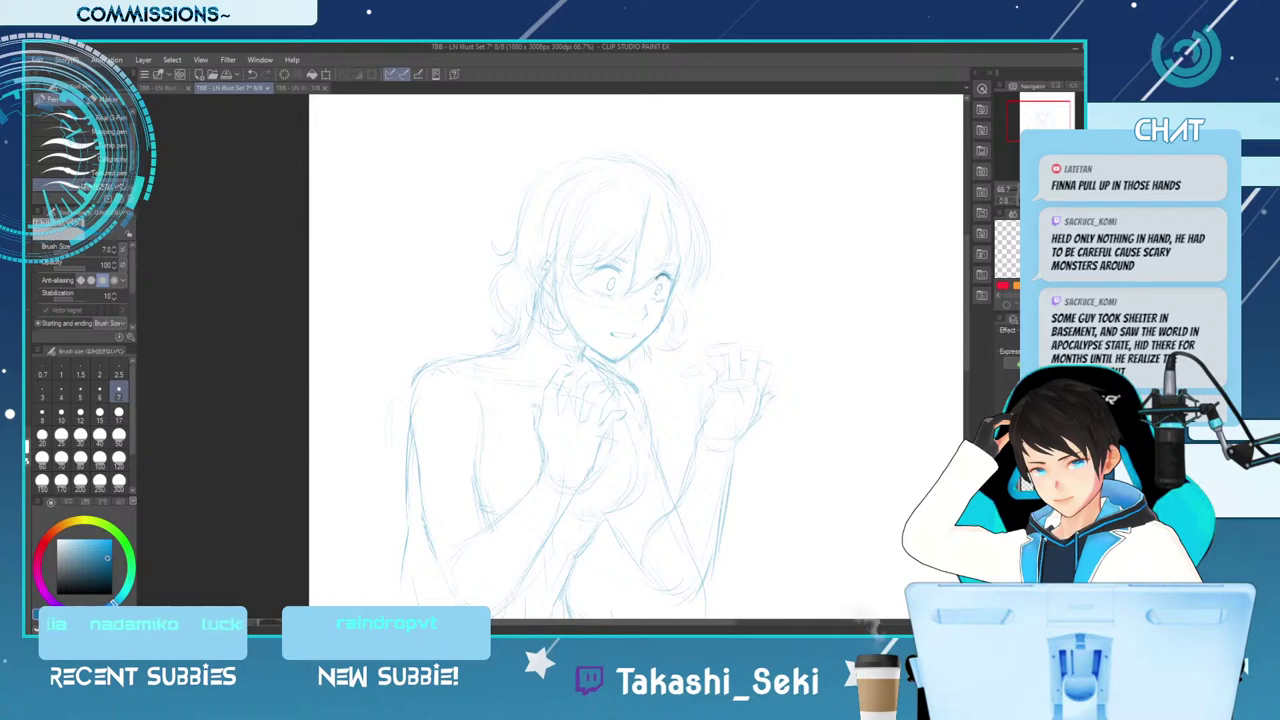
{"action": "key", "text": "ctrl+z"}
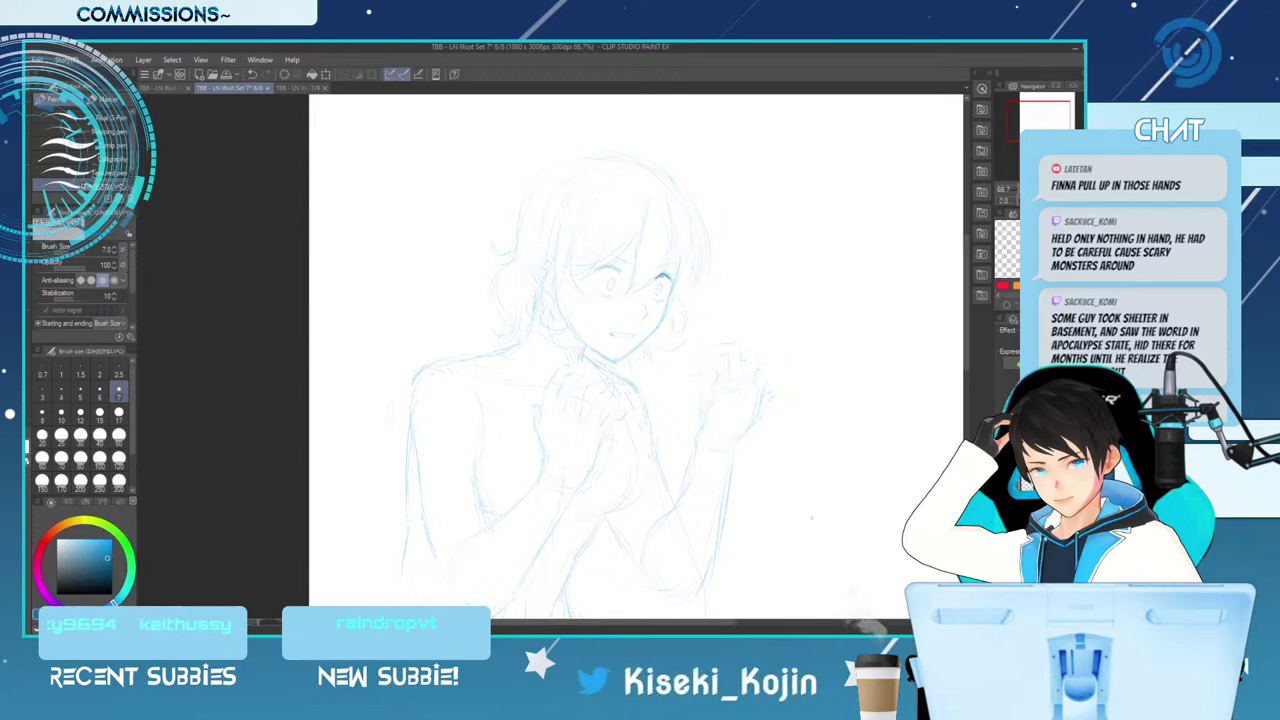
{"action": "left_click_drag", "start_coordinate": [862, 506], "coordinate": [808, 506]}
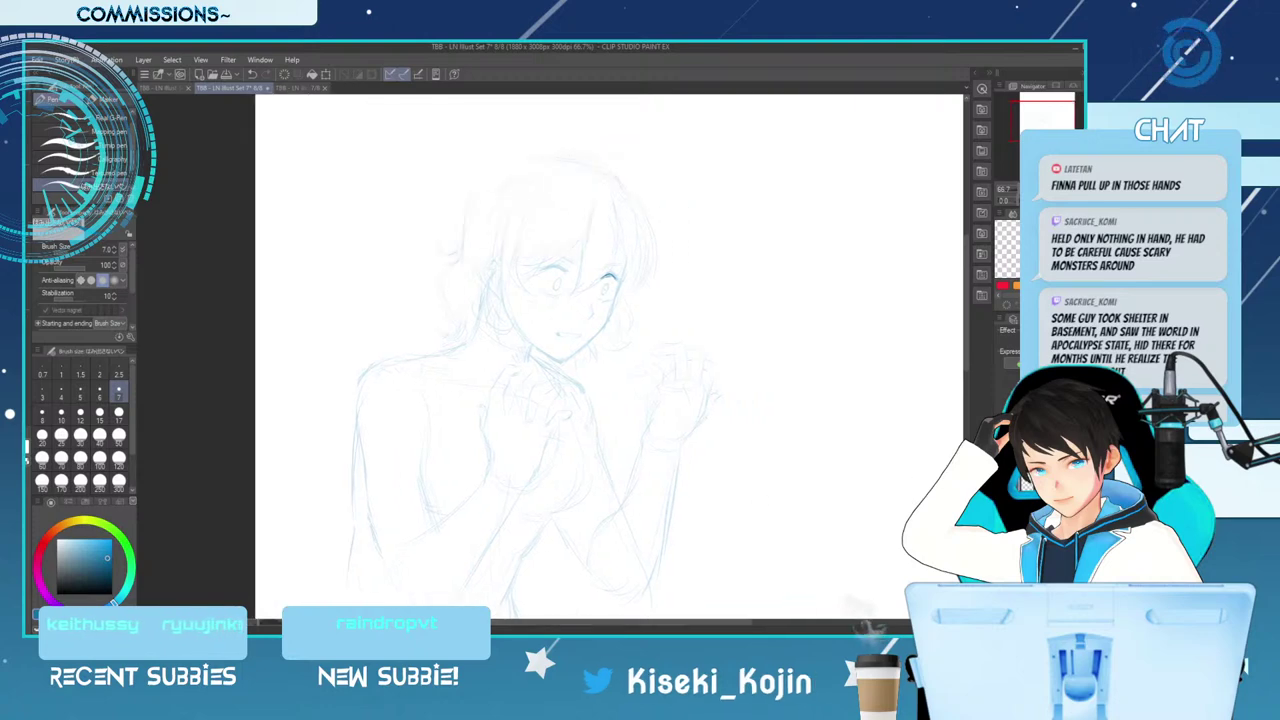
{"action": "key", "text": "ctrl+alt+0"}
{"action": "key", "text": "minus"}
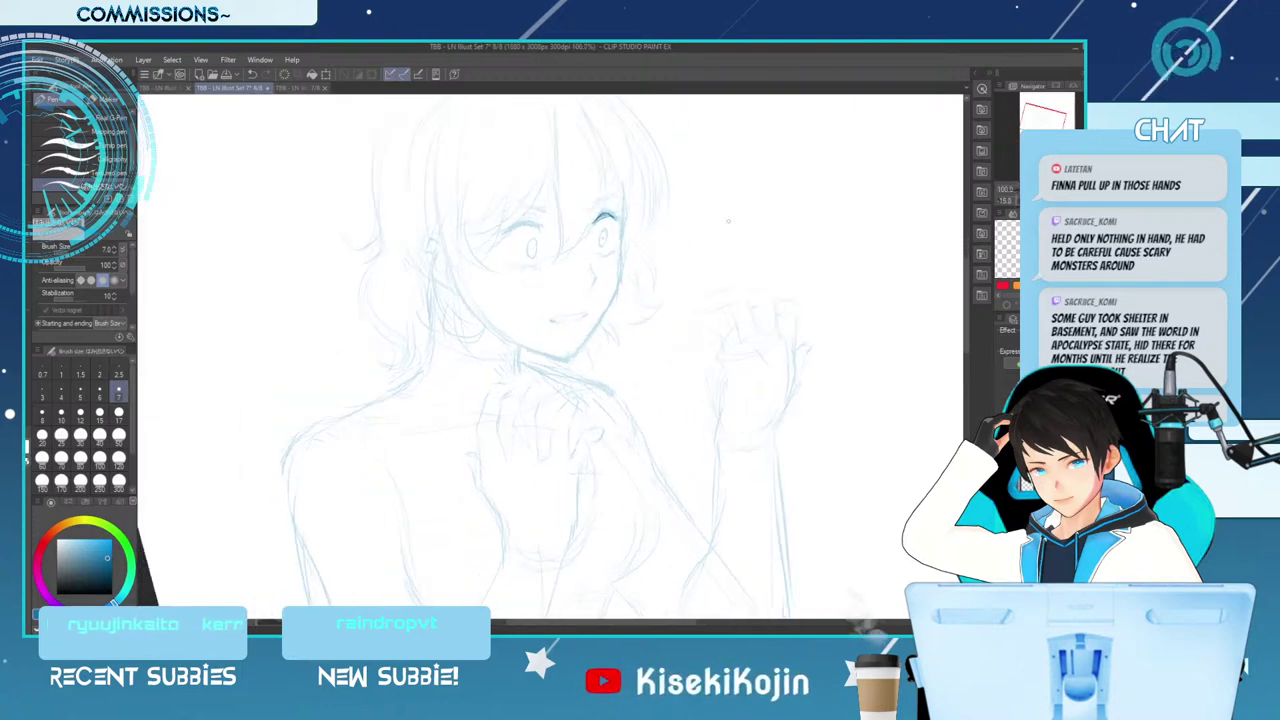
{"action": "left_click_drag", "start_coordinate": [595, 222], "coordinate": [615, 213]}
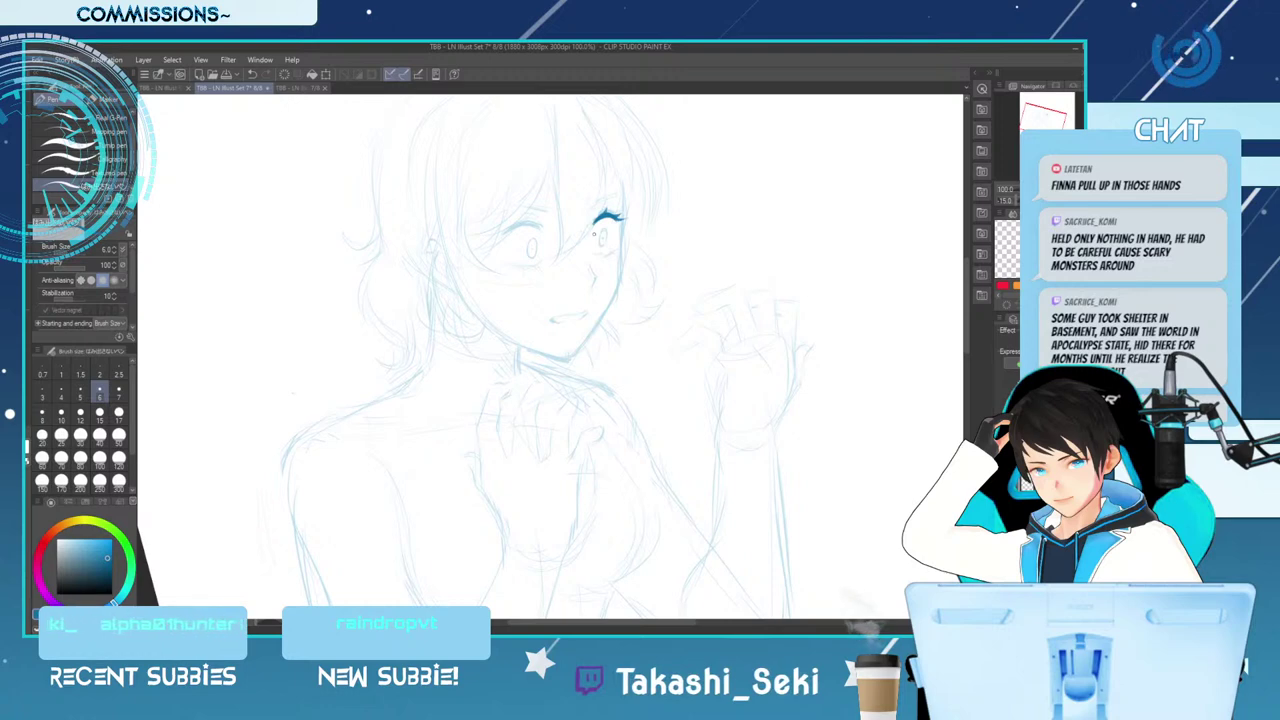
{"action": "mouse_move", "coordinate": [502, 234]}
{"action": "left_mouse_down"}
{"action": "mouse_move", "coordinate": [540, 226]}
{"action": "mouse_move", "coordinate": [519, 227]}
{"action": "left_mouse_up"}
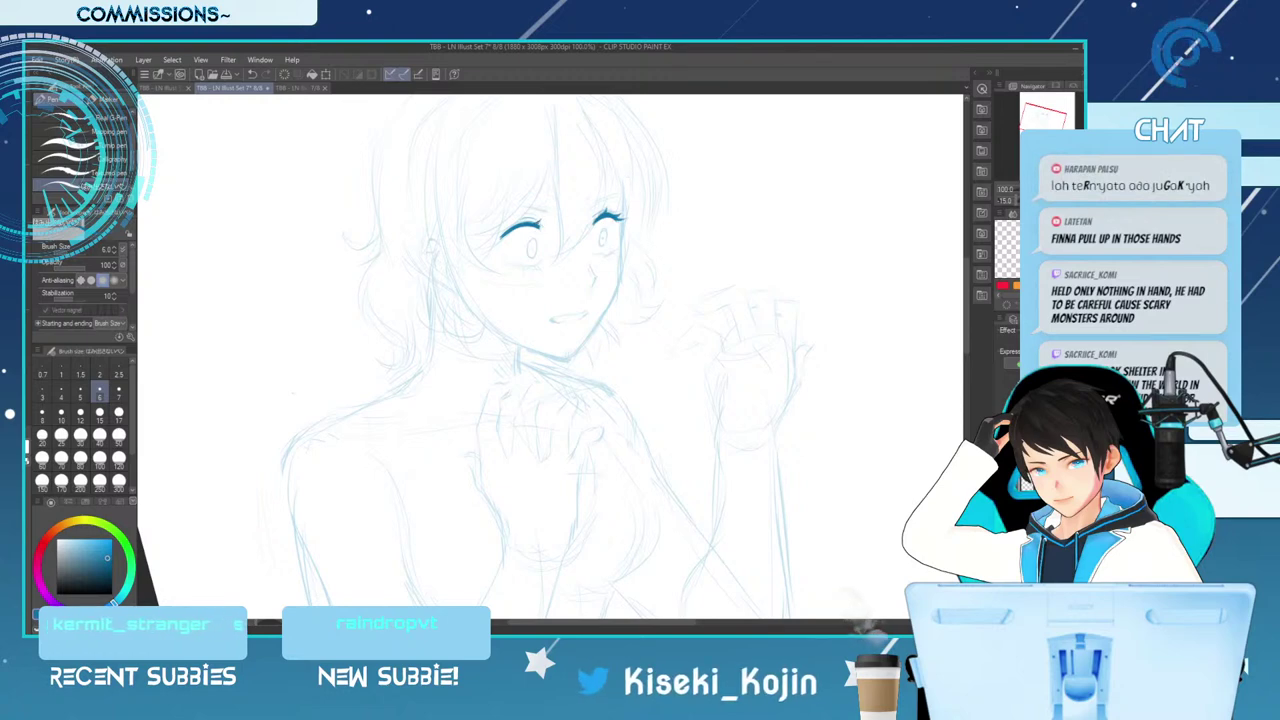
Outline the irises and add the pupils in both eyes, mirroring the canvas to check the face
{"action": "key", "text": "h"}
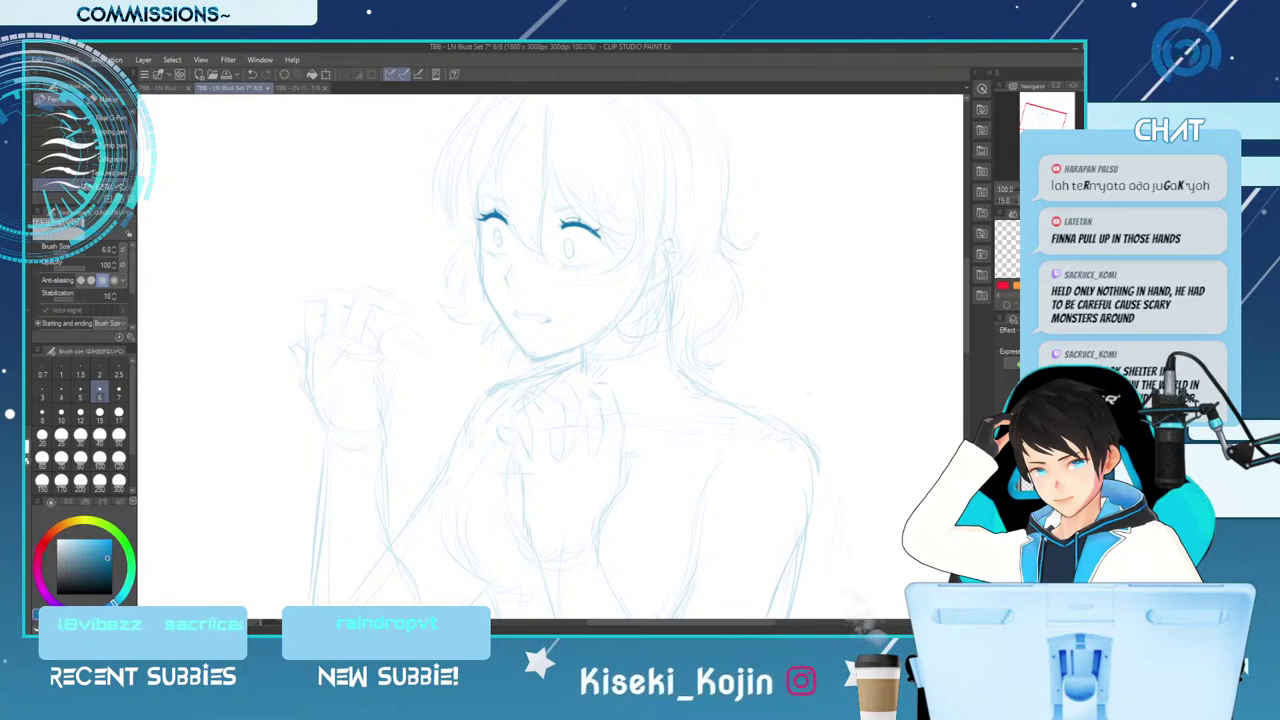
{"action": "key", "text": "ctrl+minus"}
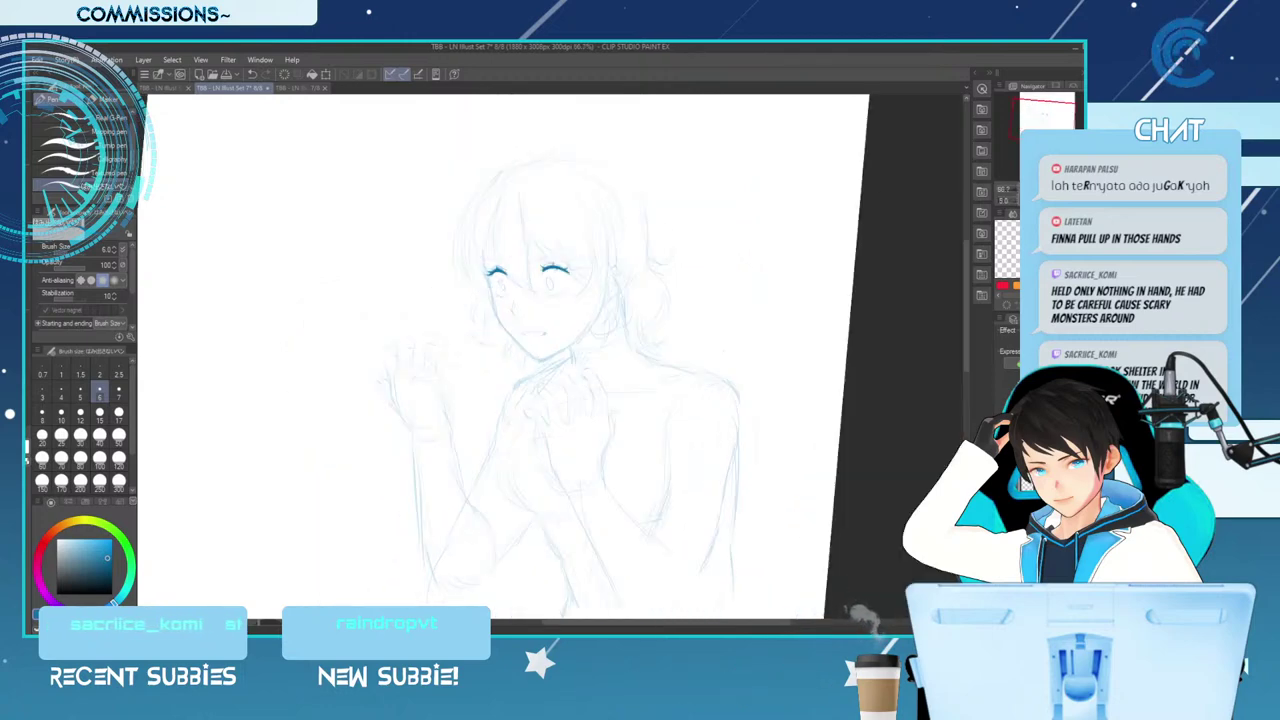
{"action": "key", "text": "ctrl+plus"}
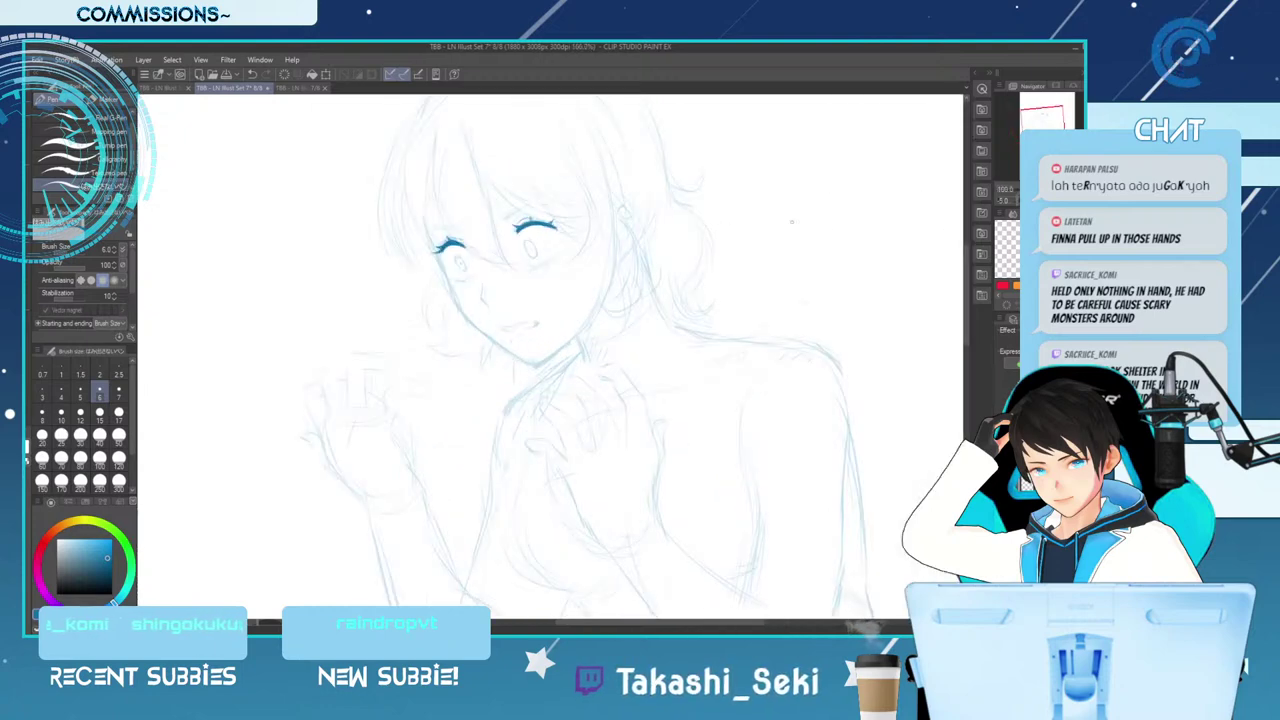
{"action": "key", "text": "minus"}
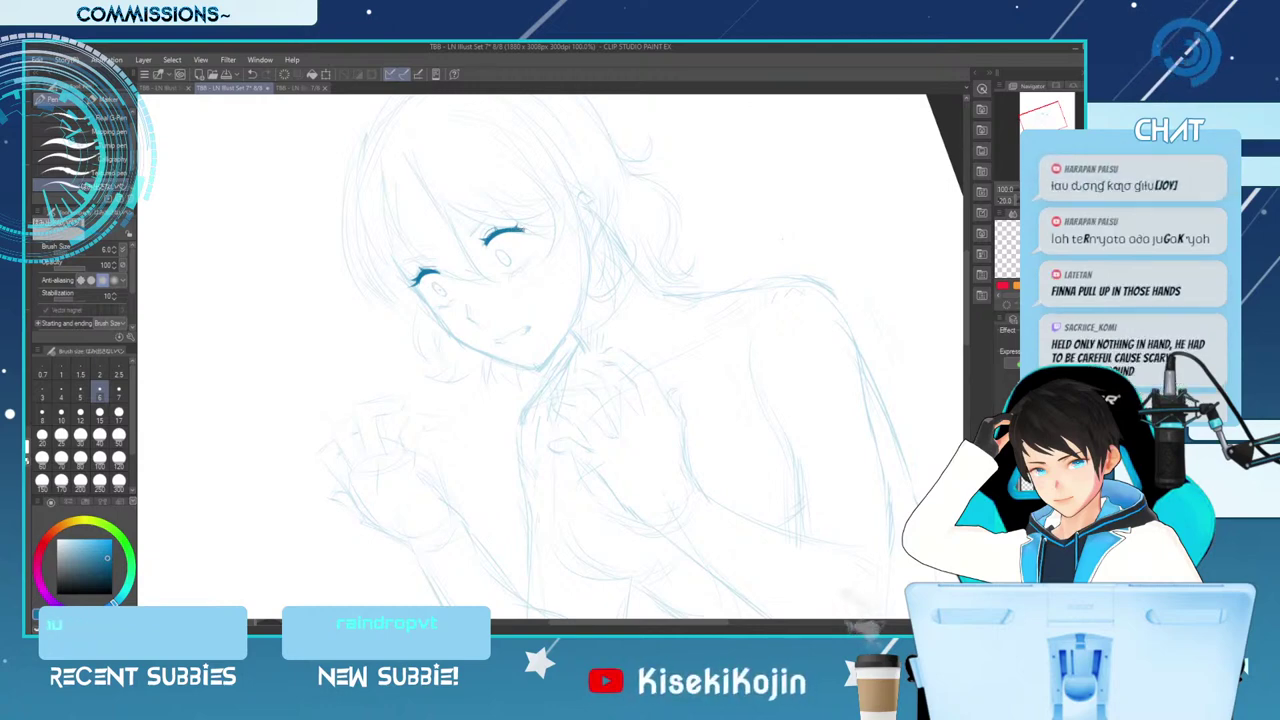
{"action": "key", "text": "h"}
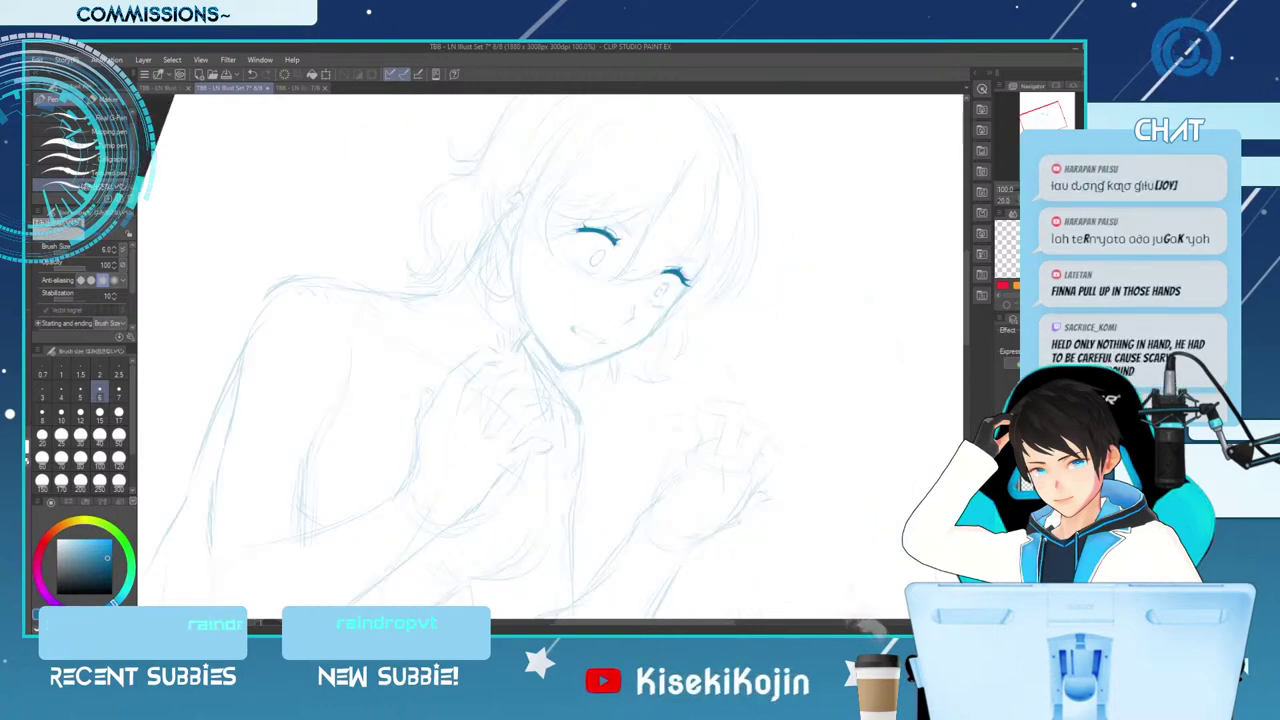
{"action": "mouse_move", "coordinate": [603, 231]}
{"action": "left_mouse_down"}
{"action": "mouse_move", "coordinate": [601, 245]}
{"action": "mouse_move", "coordinate": [532, 249]}
{"action": "left_mouse_up"}
{"action": "key", "text": "ctrl+z"}
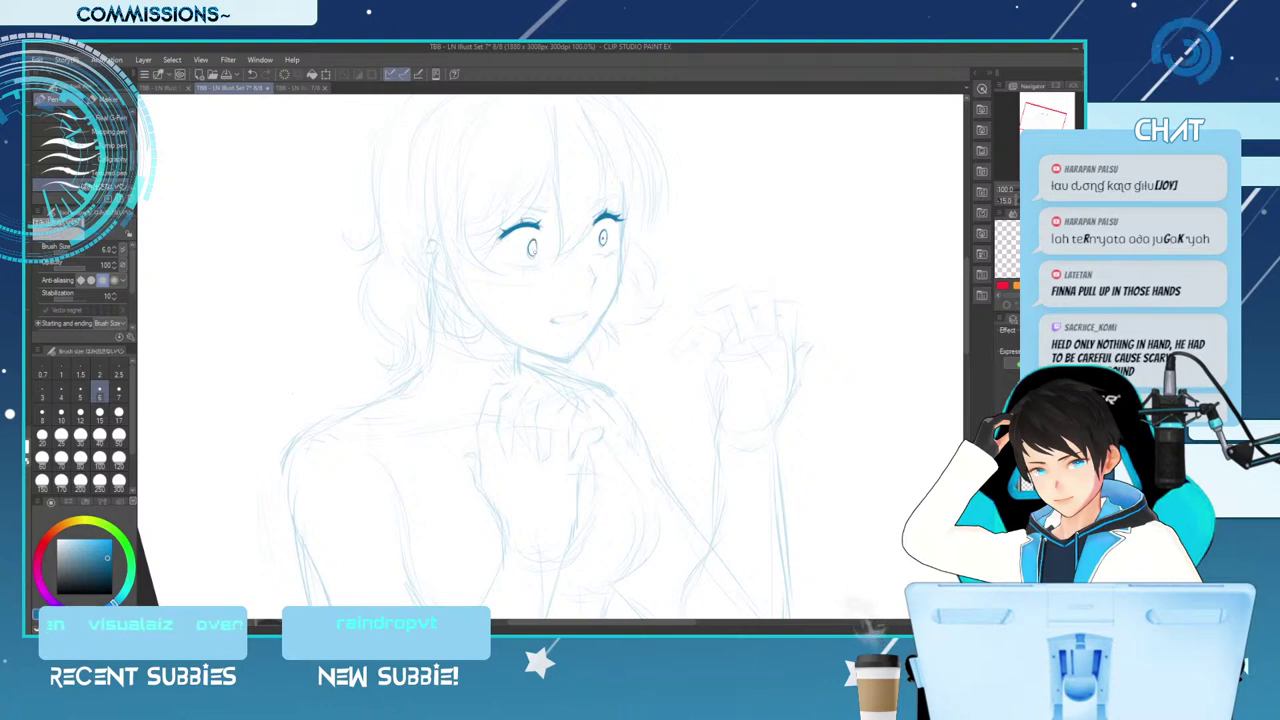
{"action": "left_click_drag", "start_coordinate": [531, 245], "coordinate": [532, 250]}
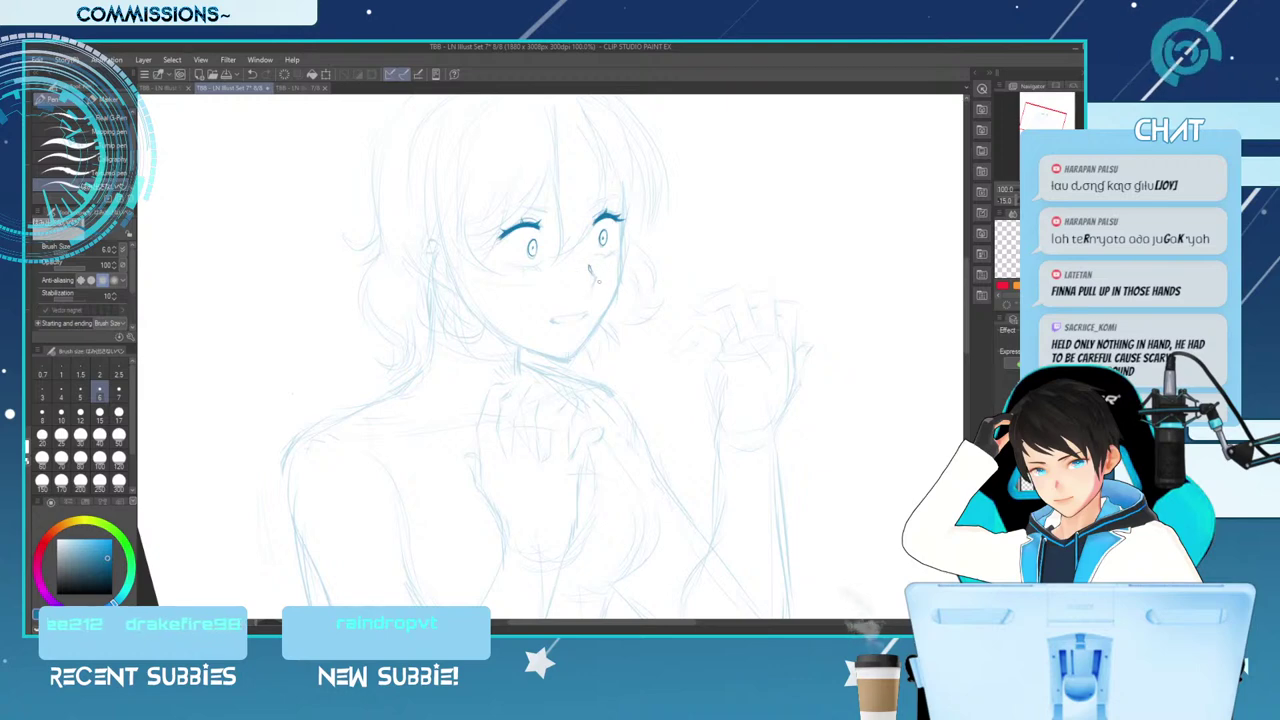
Draw the nose line and the far eye's lower lash, reducing the pen size to 4
{"action": "left_click_drag", "start_coordinate": [590, 268], "coordinate": [593, 284]}
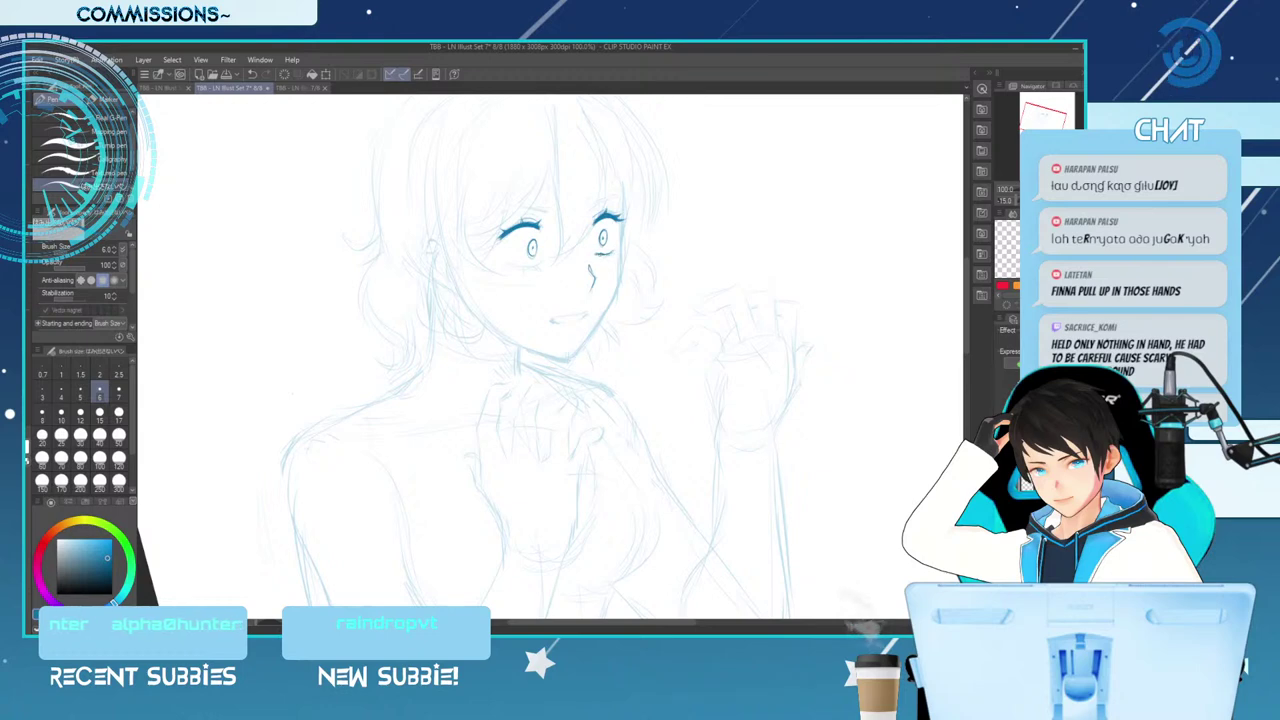
{"action": "key", "text": "bracketleft"}
{"action": "key", "text": "bracketleft"}
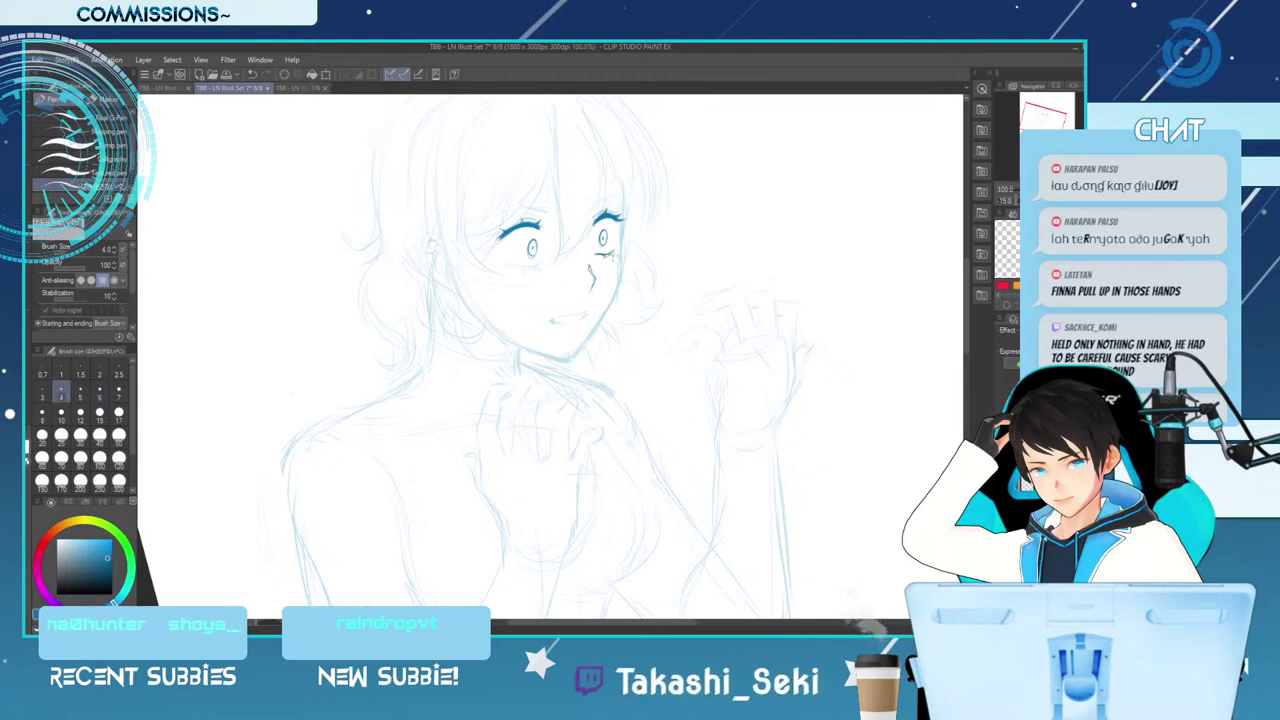
{"action": "key", "text": "h"}
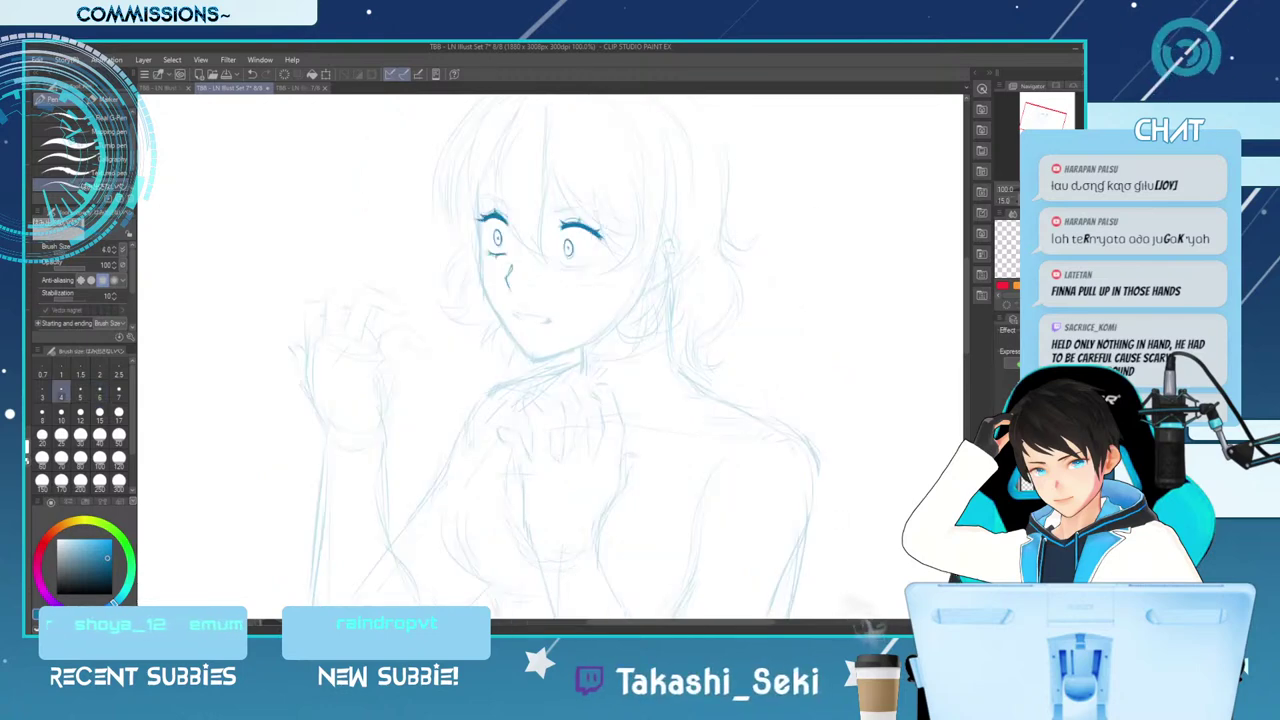
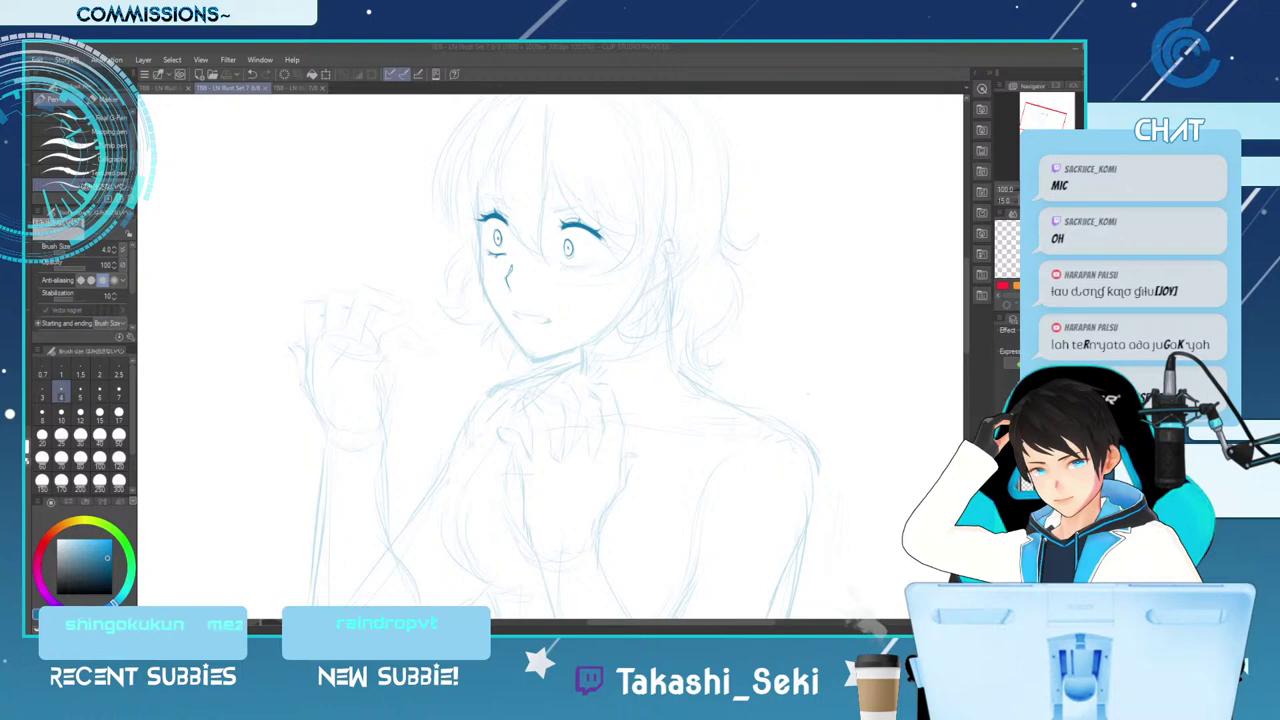
Draw the slightly open mouth with its upper and lower lip lines using the size 4 pen
{"action": "mouse_move", "coordinate": [520, 300]}
{"action": "left_mouse_down"}
{"action": "mouse_move", "coordinate": [495, 323]}
{"action": "mouse_move", "coordinate": [518, 322]}
{"action": "left_mouse_up"}
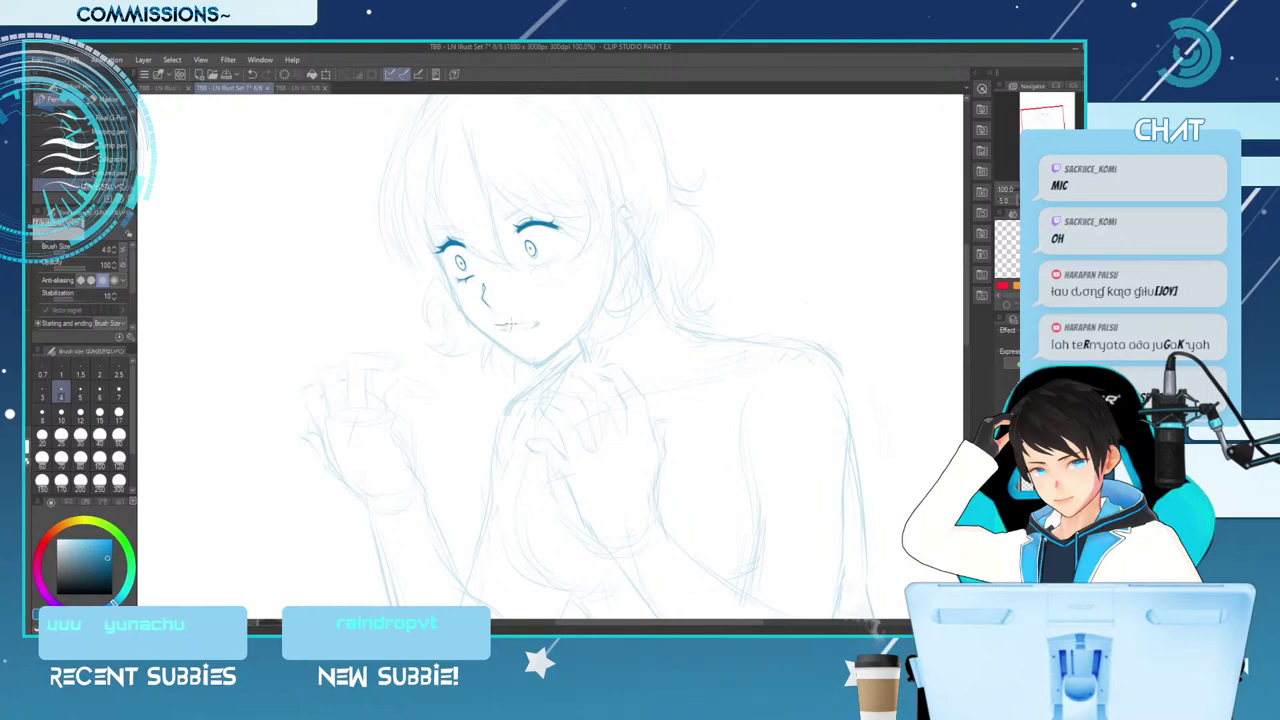
{"action": "left_click_drag", "start_coordinate": [510, 323], "coordinate": [544, 318]}
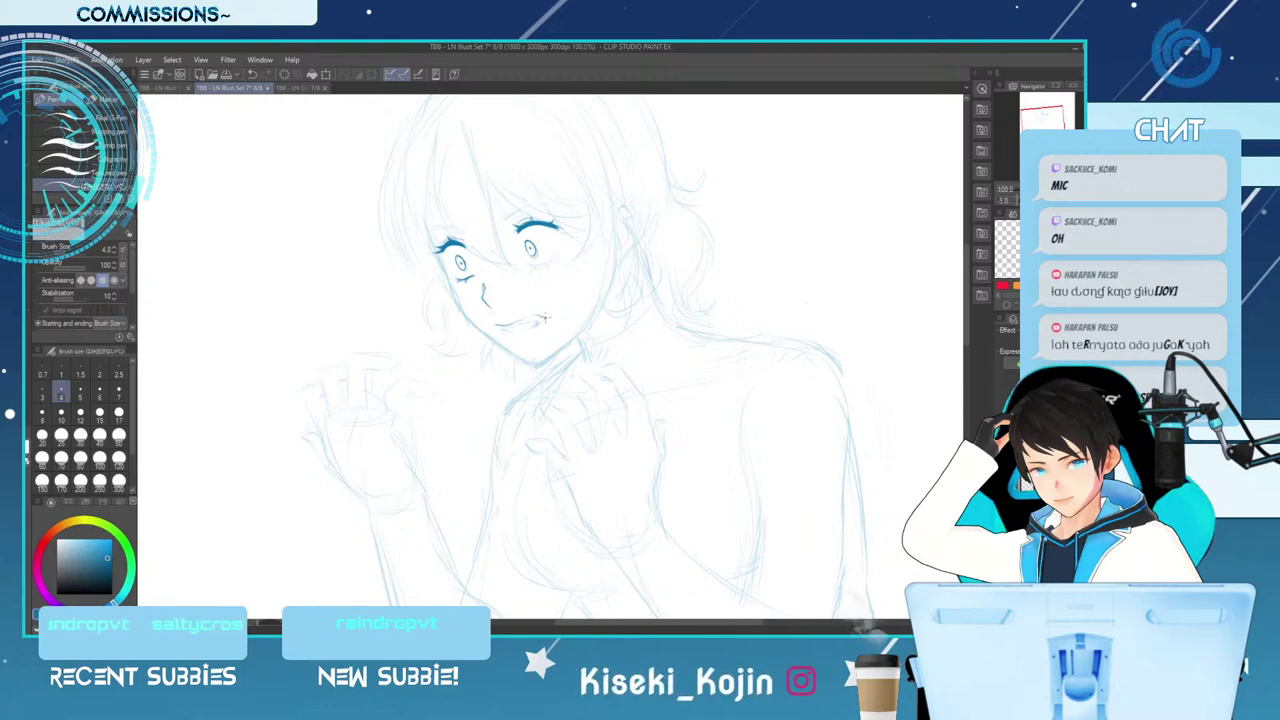
{"action": "left_click_drag", "start_coordinate": [502, 324], "coordinate": [504, 332]}
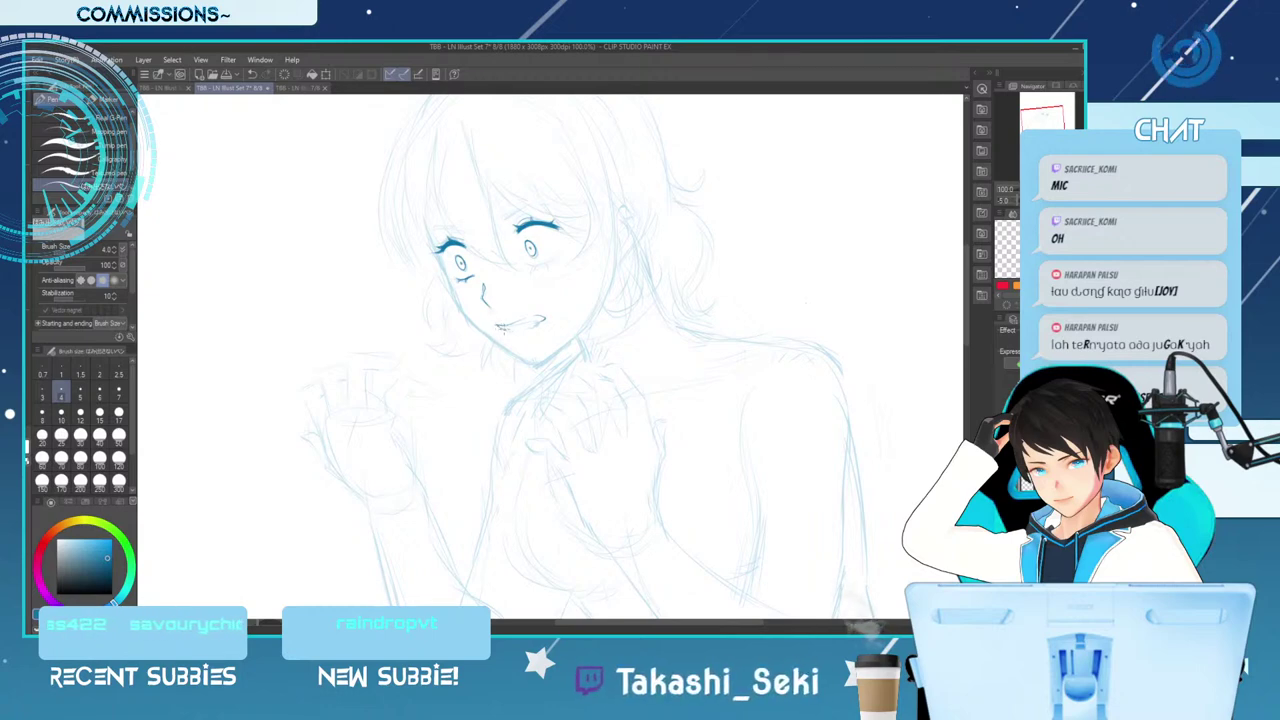
{"action": "left_click_drag", "start_coordinate": [503, 326], "coordinate": [540, 320]}
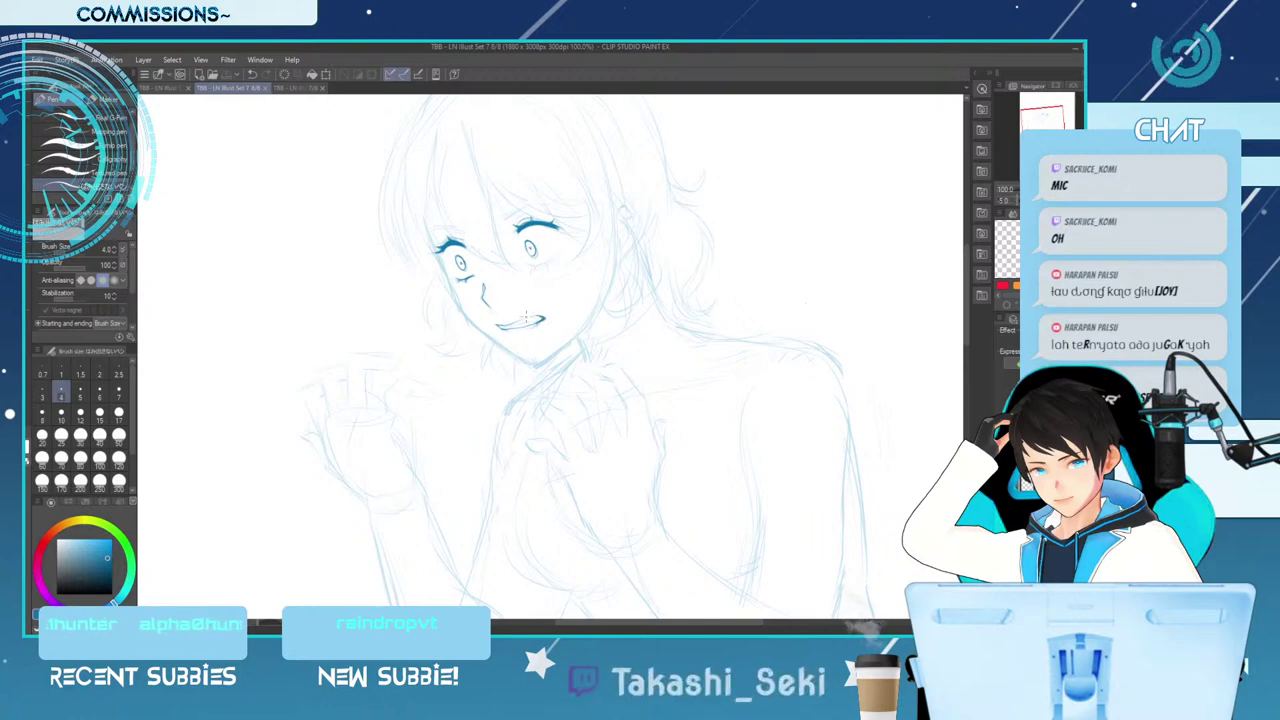
{"action": "left_click_drag", "start_coordinate": [527, 311], "coordinate": [527, 318]}
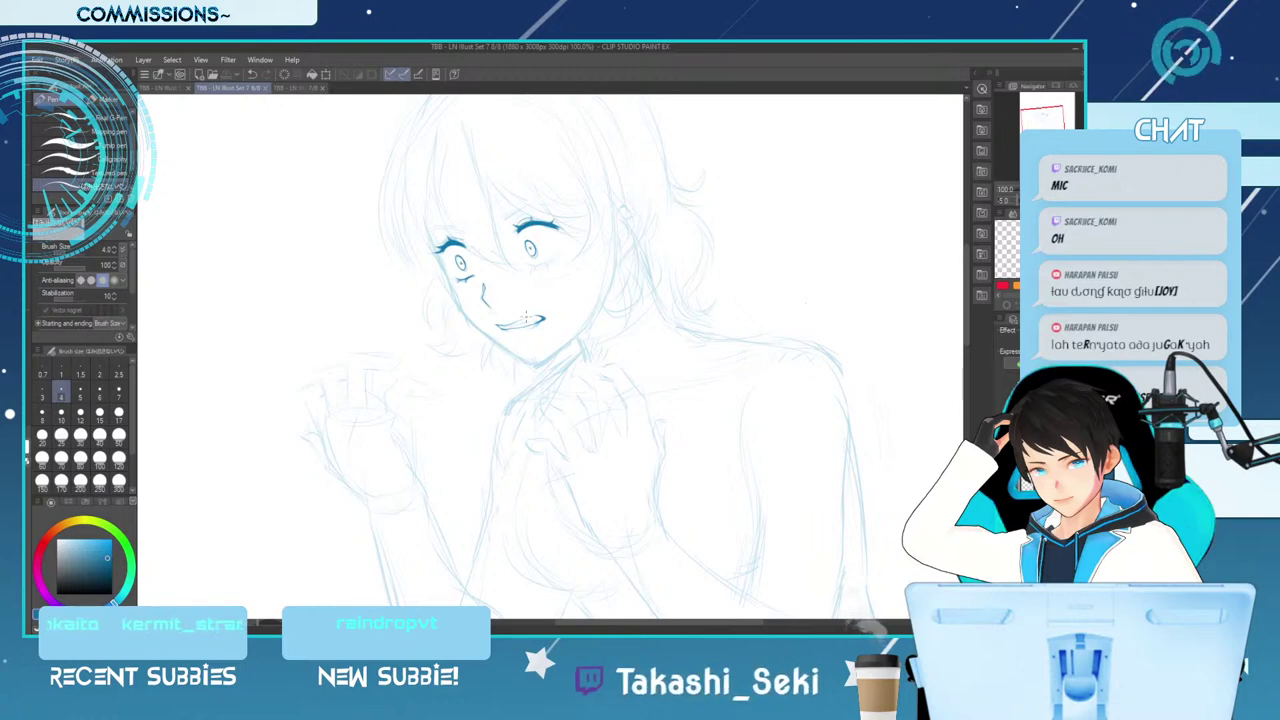
Outline the jaw, chin and far cheek of the face with the pen at size 5
{"action": "key", "text": "bracketright"}
{"action": "key", "text": "ctrl+z"}
{"action": "mouse_move", "coordinate": [604, 272]}
{"action": "left_mouse_down"}
{"action": "mouse_move", "coordinate": [600, 304]}
{"action": "mouse_move", "coordinate": [538, 364]}
{"action": "left_mouse_up"}
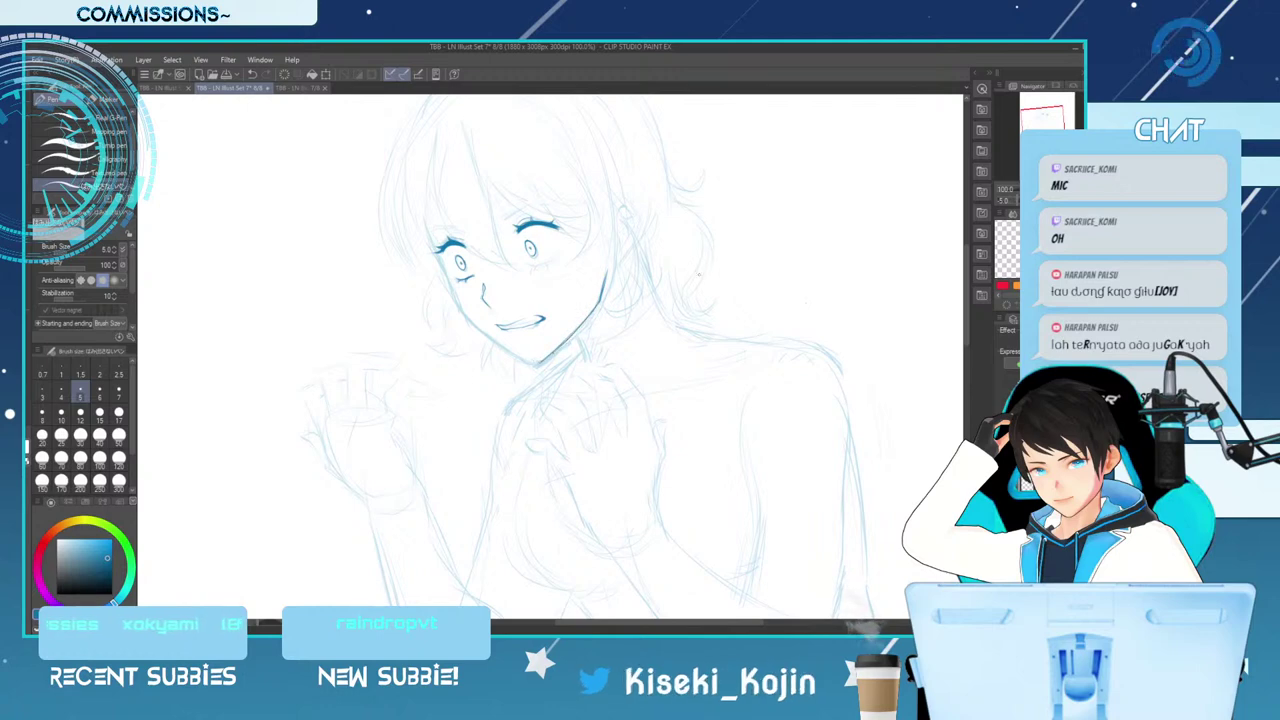
{"action": "key", "text": "h"}
{"action": "mouse_move", "coordinate": [660, 252]}
{"action": "left_mouse_down"}
{"action": "mouse_move", "coordinate": [642, 306]}
{"action": "mouse_move", "coordinate": [570, 362]}
{"action": "left_mouse_up"}
{"action": "key", "text": "ctrl+z"}
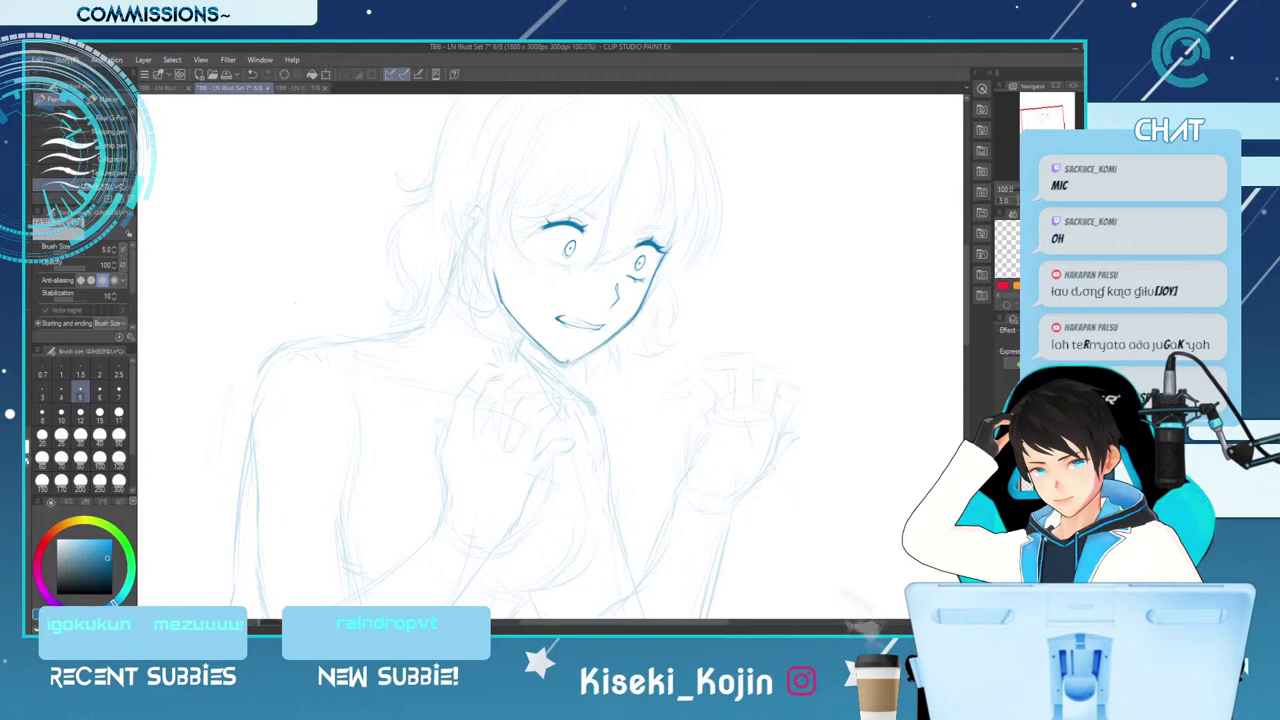
{"action": "left_click_drag", "start_coordinate": [580, 358], "coordinate": [564, 365]}
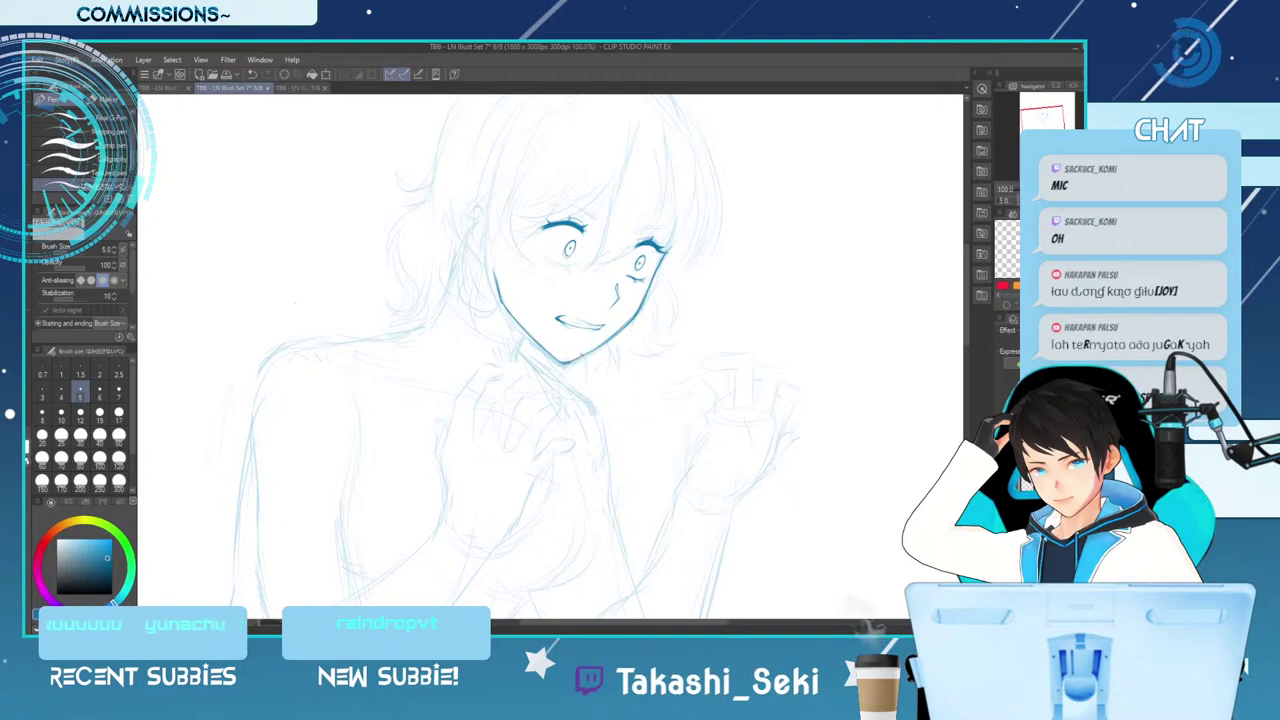
{"action": "left_click_drag", "start_coordinate": [617, 308], "coordinate": [620, 313]}
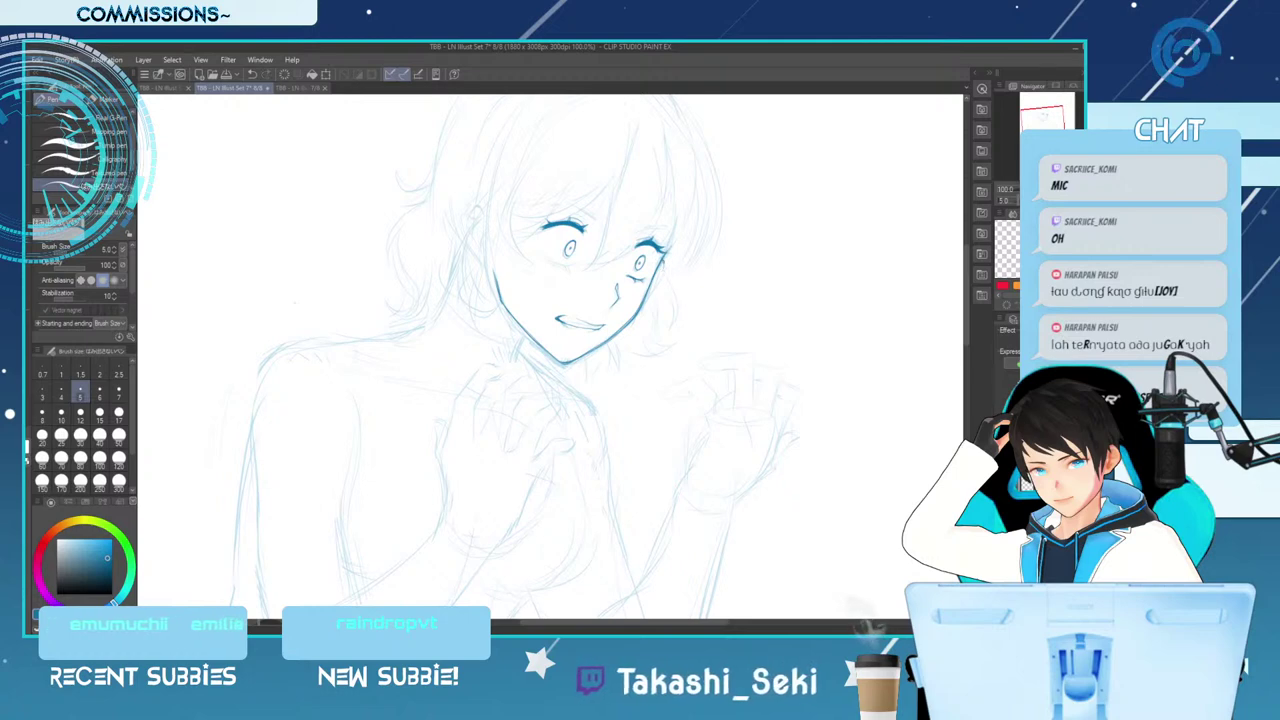
{"action": "left_click_drag", "start_coordinate": [666, 270], "coordinate": [650, 292]}
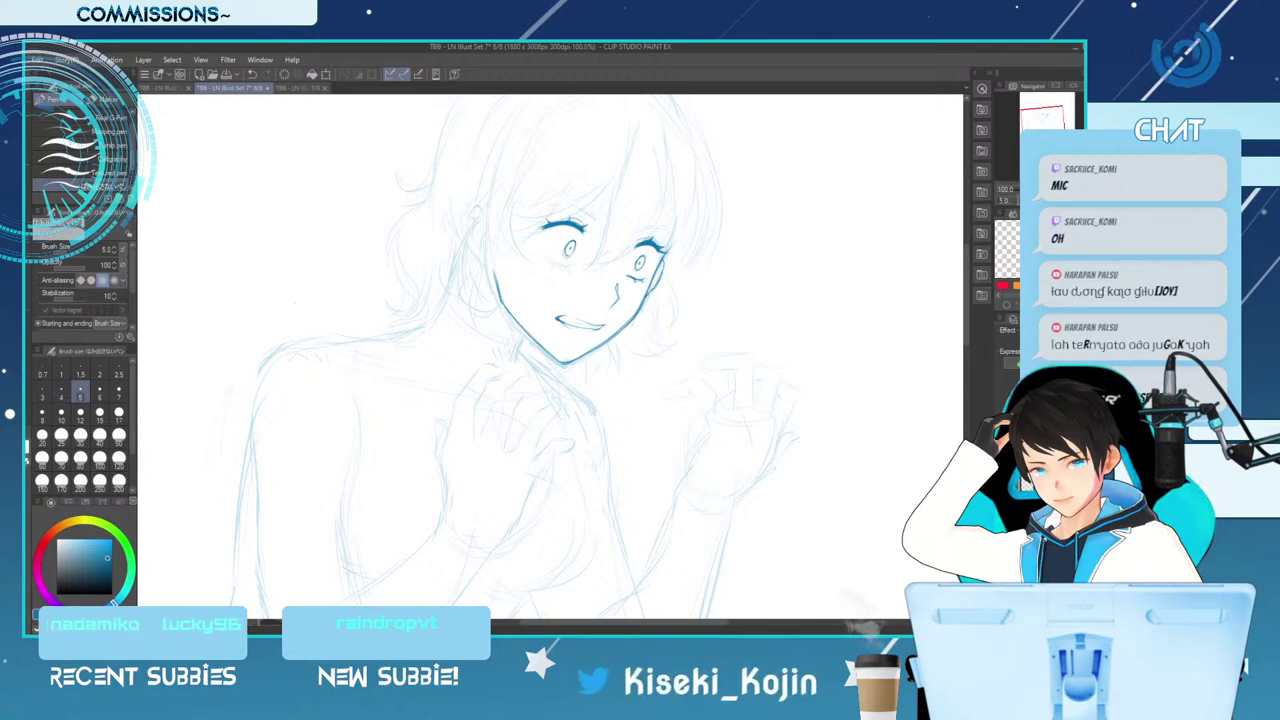
Draw the central bang strands falling over the forehead and between the eyes with the size 5 pen
{"action": "left_click_drag", "start_coordinate": [664, 122], "coordinate": [656, 192]}
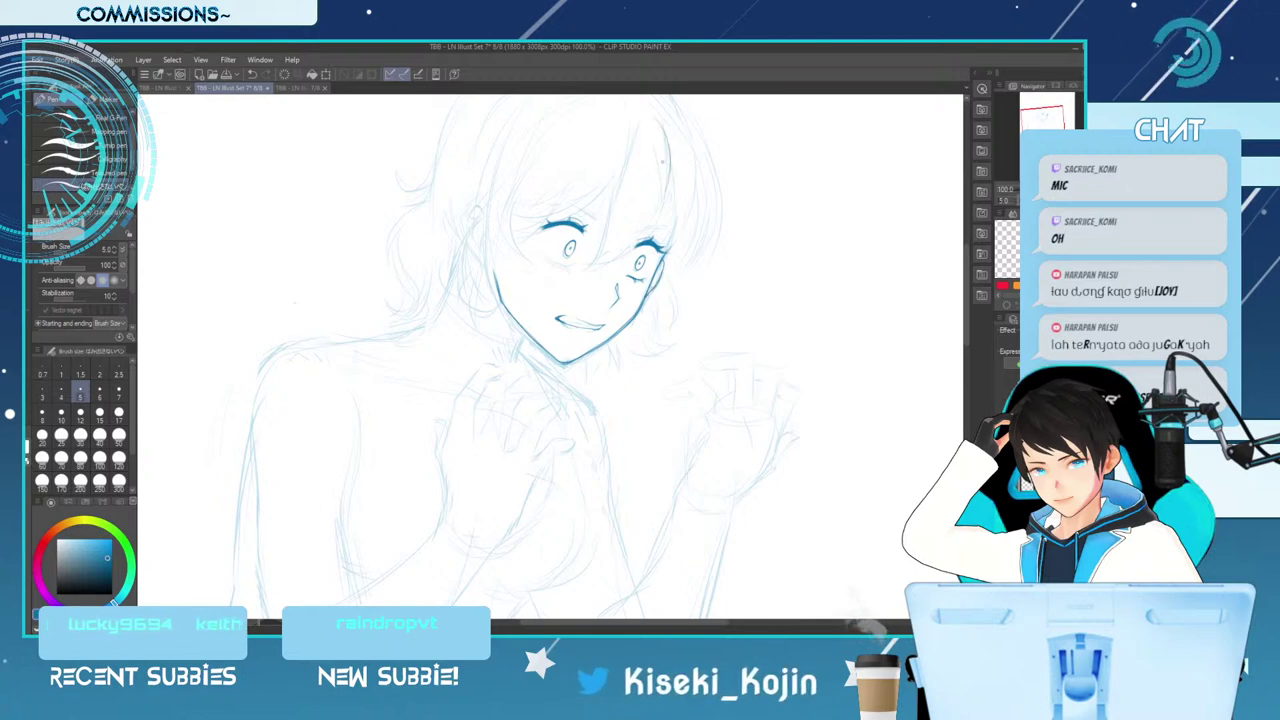
{"action": "mouse_move", "coordinate": [634, 144]}
{"action": "left_mouse_down"}
{"action": "mouse_move", "coordinate": [600, 202]}
{"action": "mouse_move", "coordinate": [604, 252]}
{"action": "left_mouse_up"}
{"action": "left_click_drag", "start_coordinate": [620, 200], "coordinate": [596, 270]}
{"action": "left_click_drag", "start_coordinate": [618, 202], "coordinate": [594, 266]}
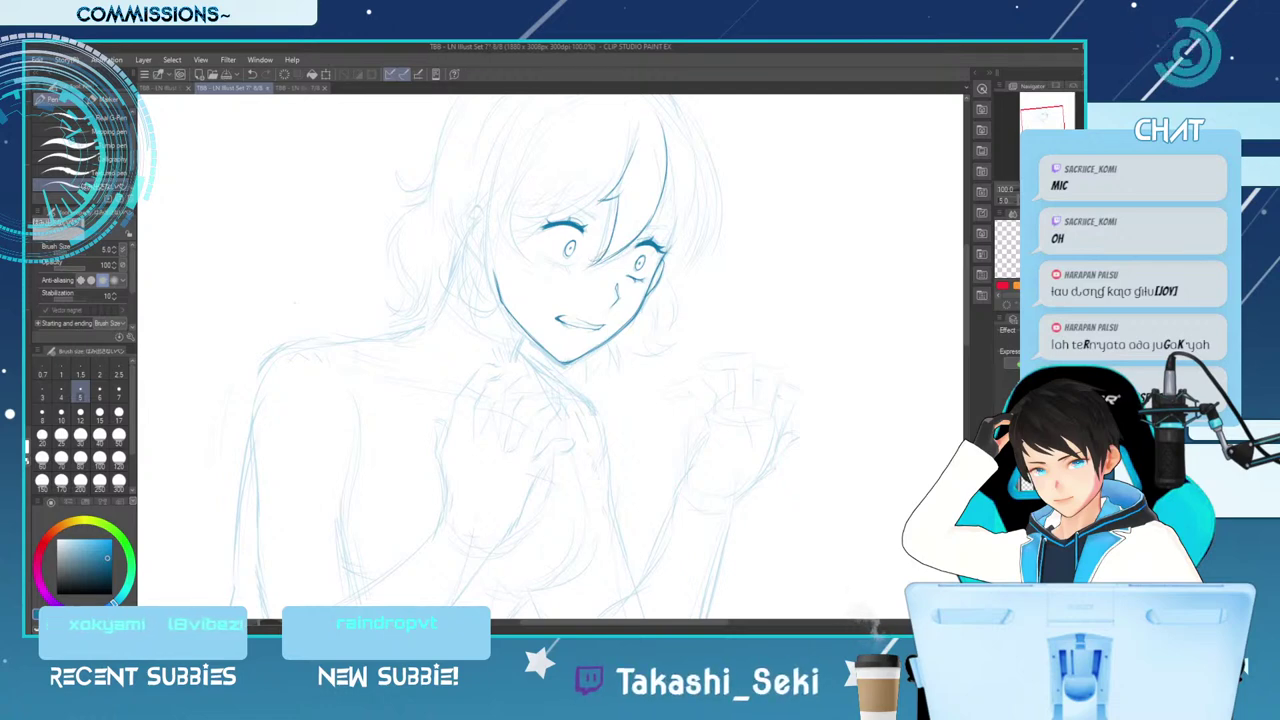
Draw the near eyebrow and the long bang strand beside the near eye, mirroring the canvas to check the face
{"action": "key", "text": "ctrl+minus"}
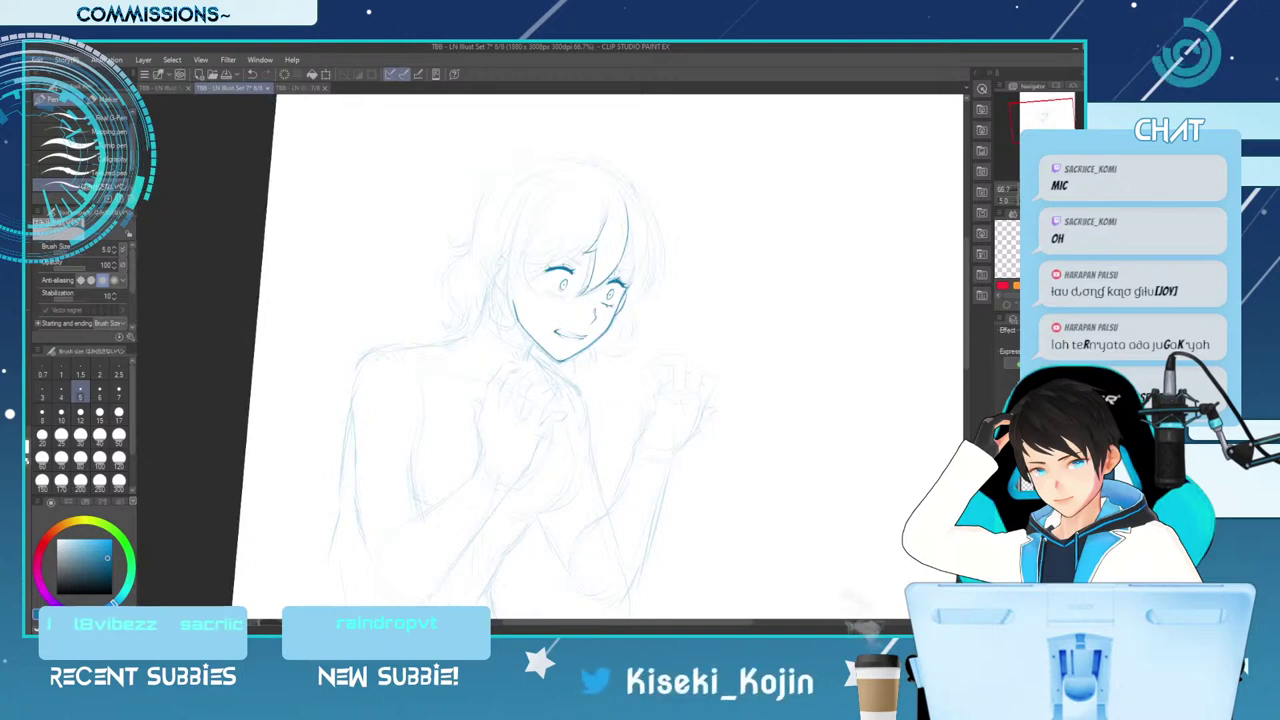
{"action": "key", "text": "ctrl+plus"}
{"action": "key", "text": "ctrl+plus"}
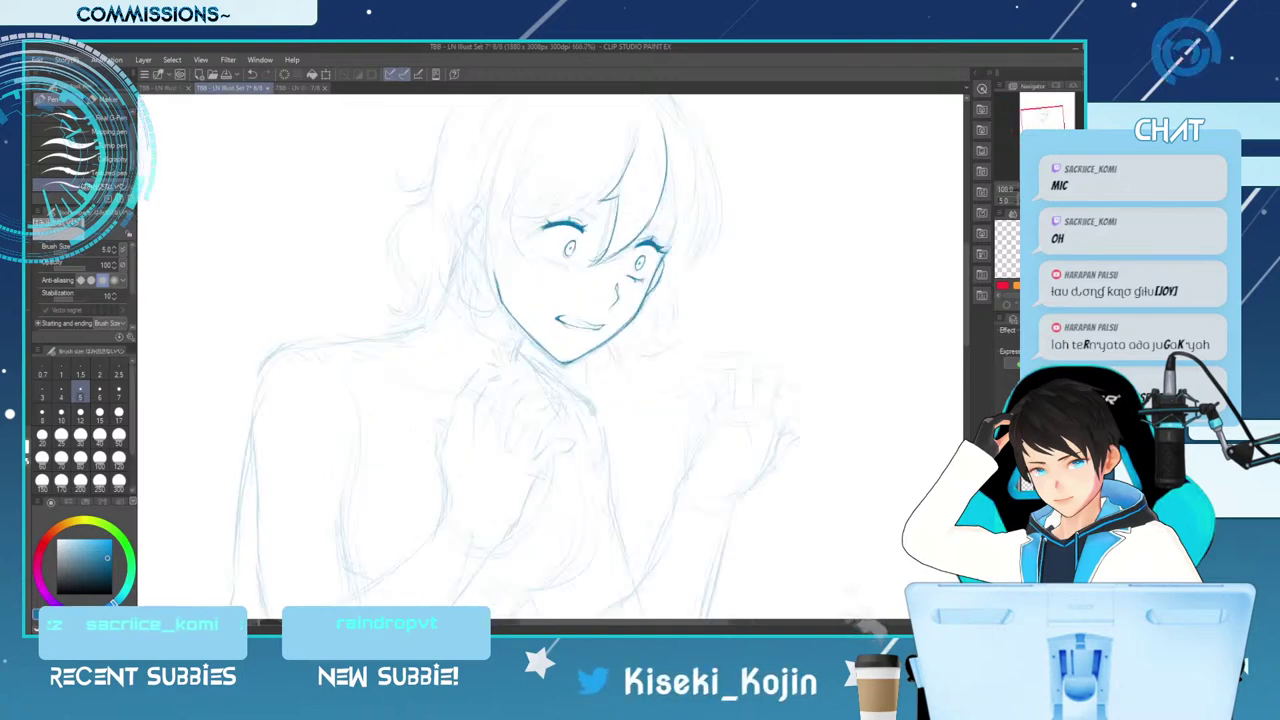
{"action": "key", "text": "ctrl+plus"}
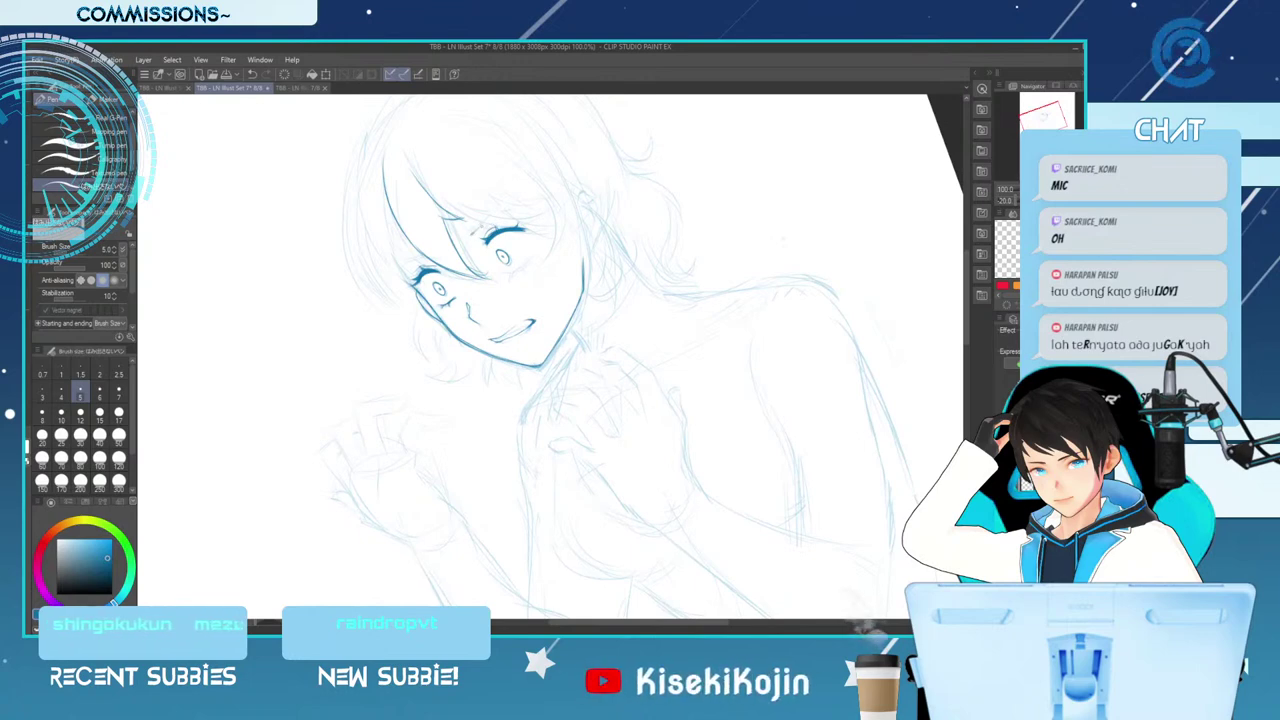
{"action": "left_click_drag", "start_coordinate": [478, 230], "coordinate": [498, 216]}
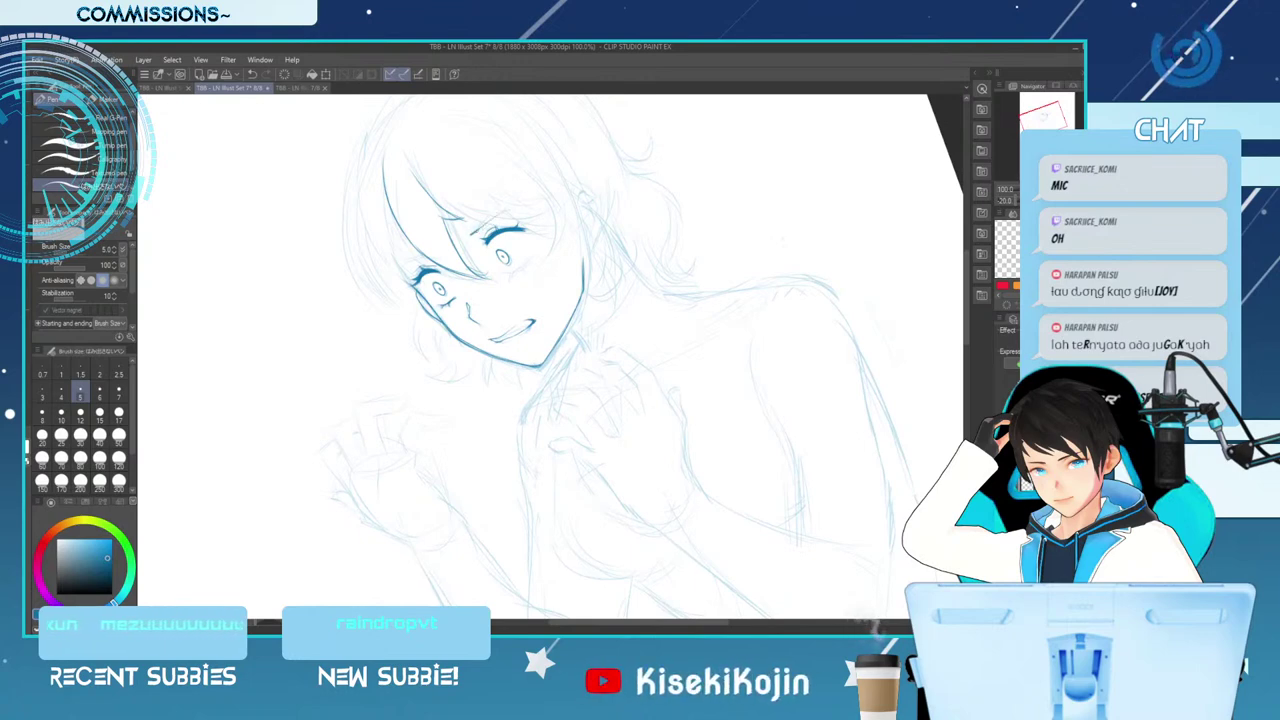
{"action": "key", "text": "h"}
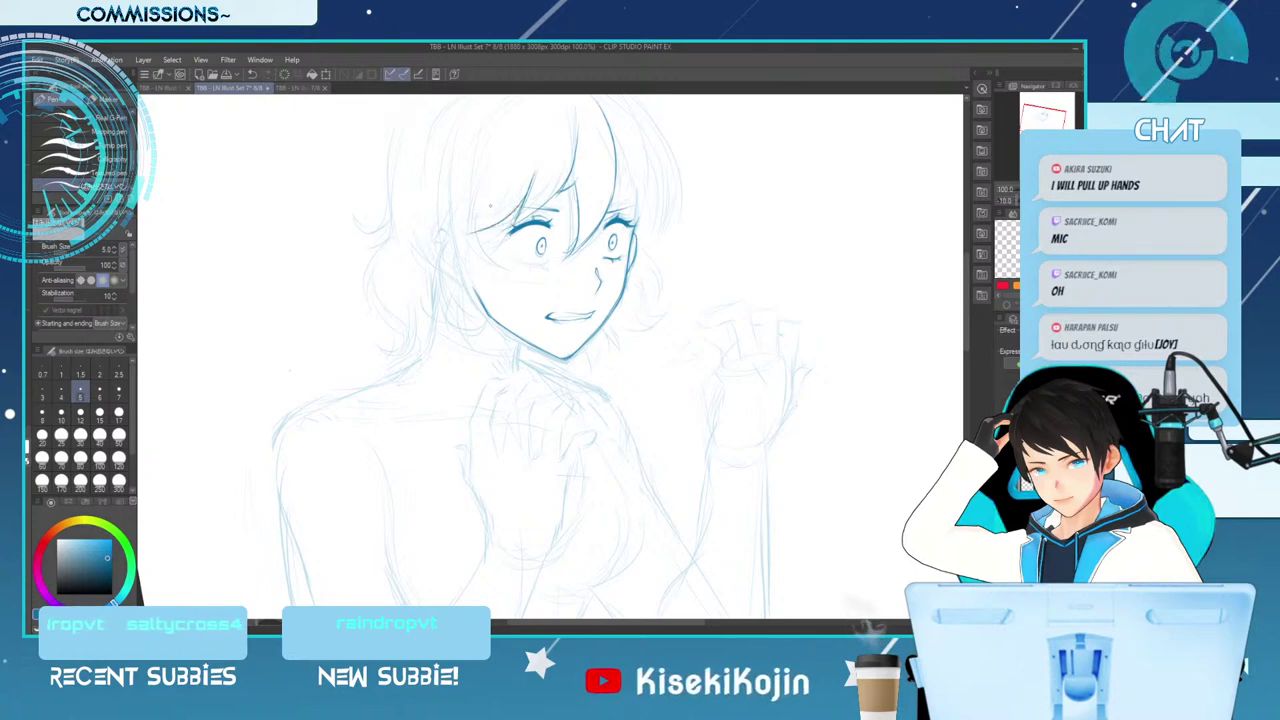
{"action": "left_click_drag", "start_coordinate": [490, 148], "coordinate": [478, 222]}
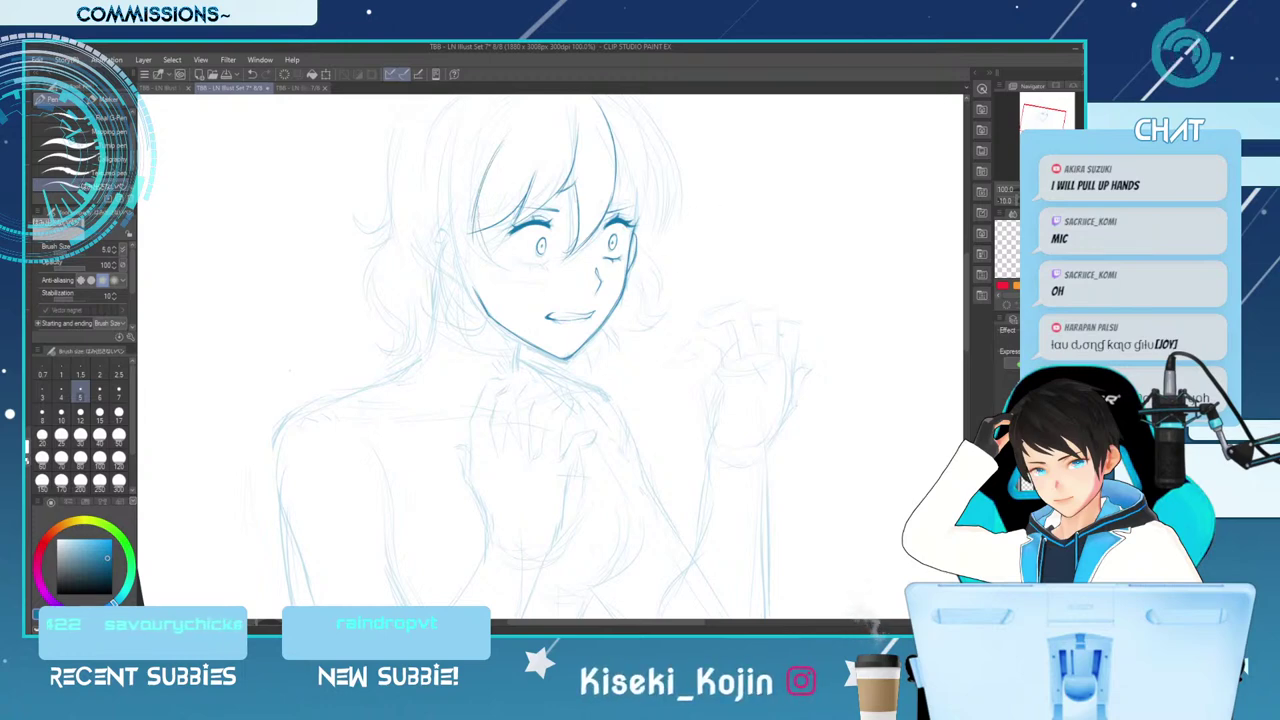
Draw the outer hair strand running down beside the far eye, undoing strokes that miss the sketch
{"action": "key", "text": "h"}
{"action": "key", "text": "asciicircum"}
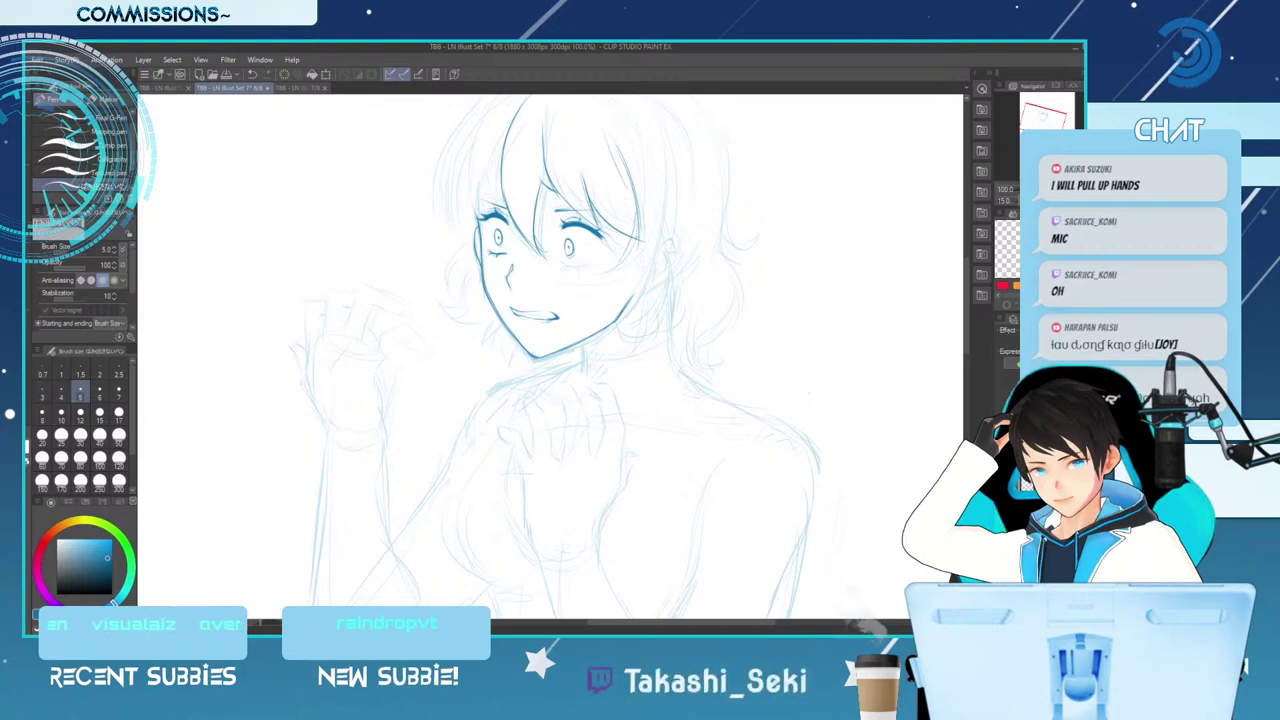
{"action": "left_click_drag", "start_coordinate": [496, 178], "coordinate": [488, 250]}
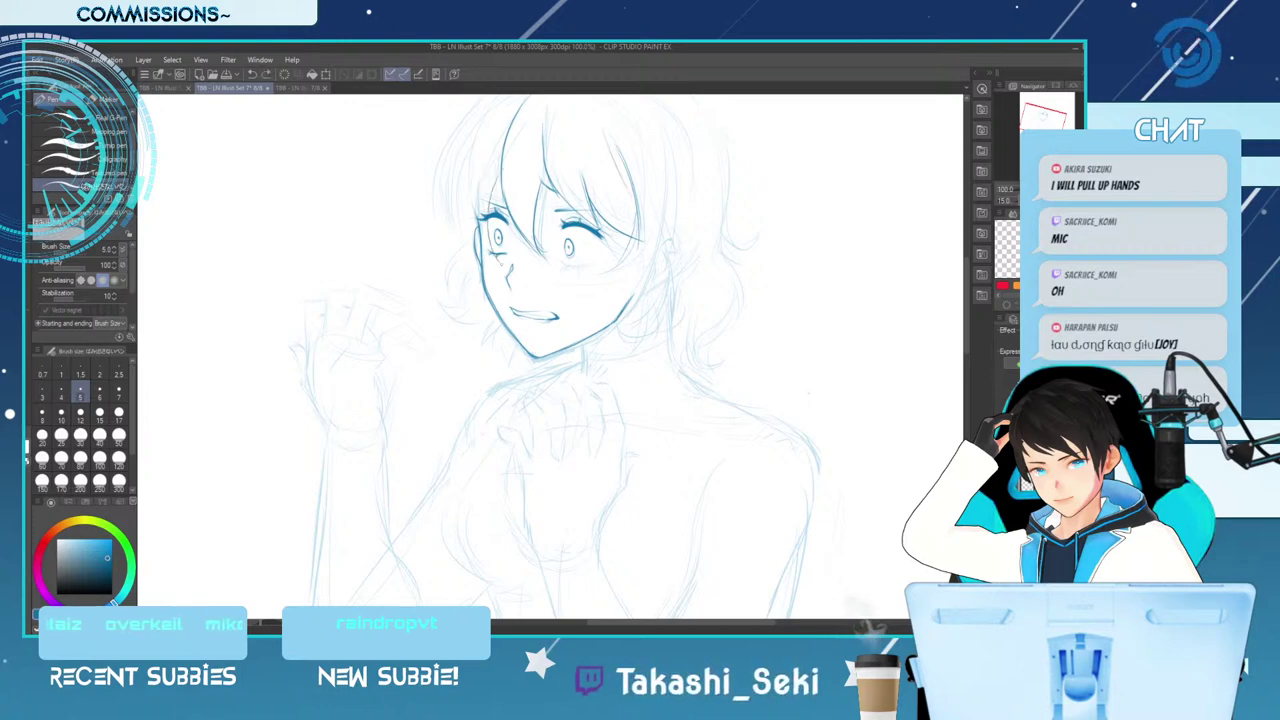
{"action": "key", "text": "ctrl+z"}
{"action": "left_click_drag", "start_coordinate": [494, 172], "coordinate": [488, 266]}
{"action": "left_click_drag", "start_coordinate": [474, 222], "coordinate": [490, 260]}
{"action": "key", "text": "ctrl+z"}
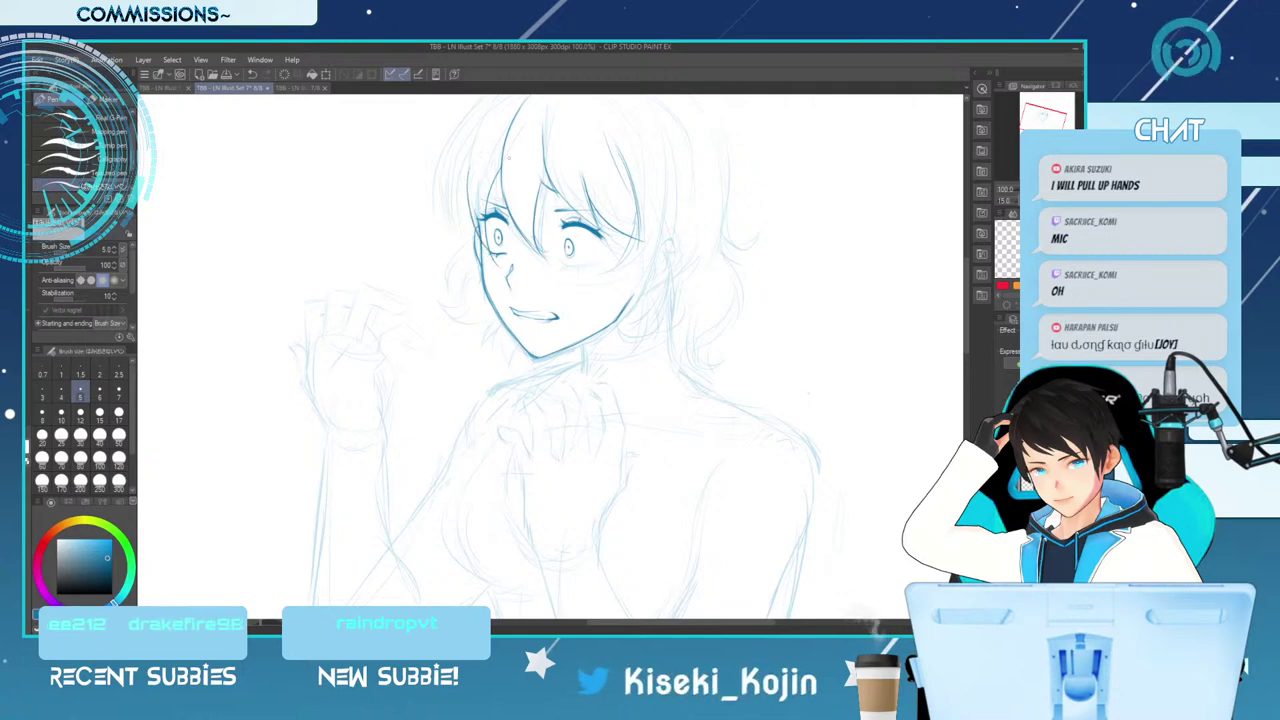
Draw a first line for the back of the neck and the near eye's lower lash
{"action": "key", "text": "minus"}
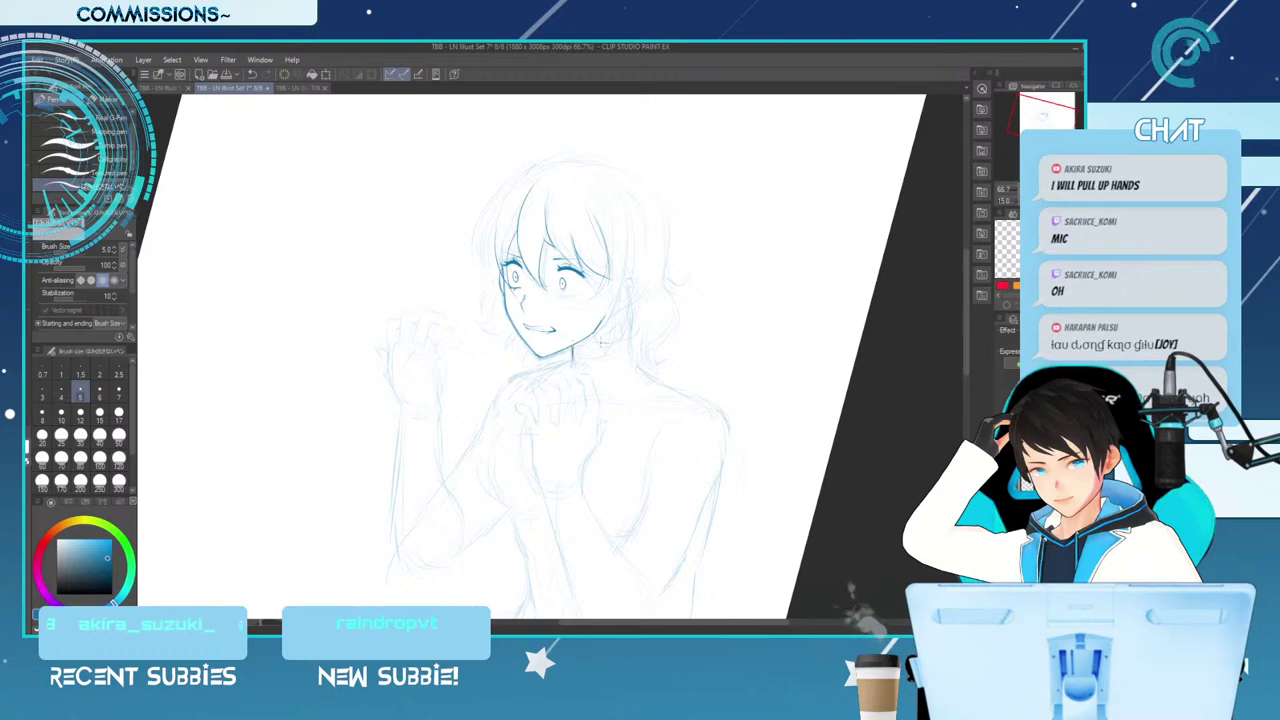
{"action": "left_click_drag", "start_coordinate": [624, 305], "coordinate": [628, 346]}
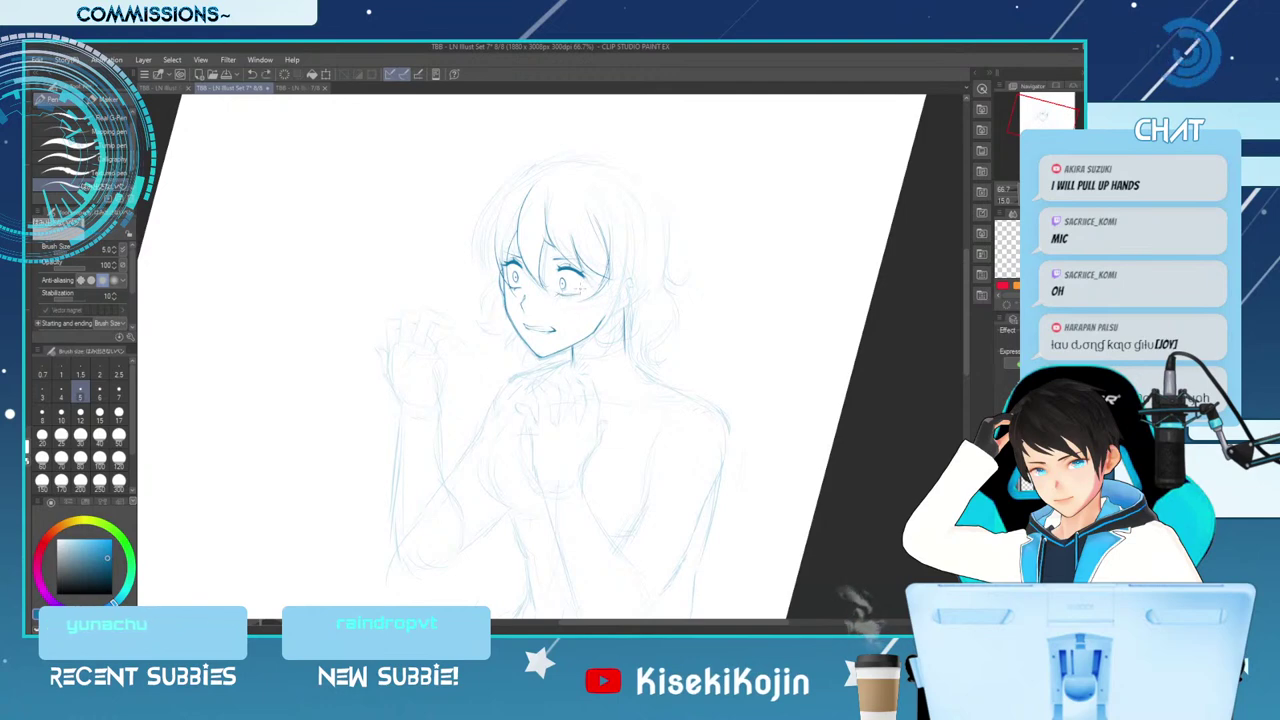
{"action": "key", "text": "ctrl+alt+0"}
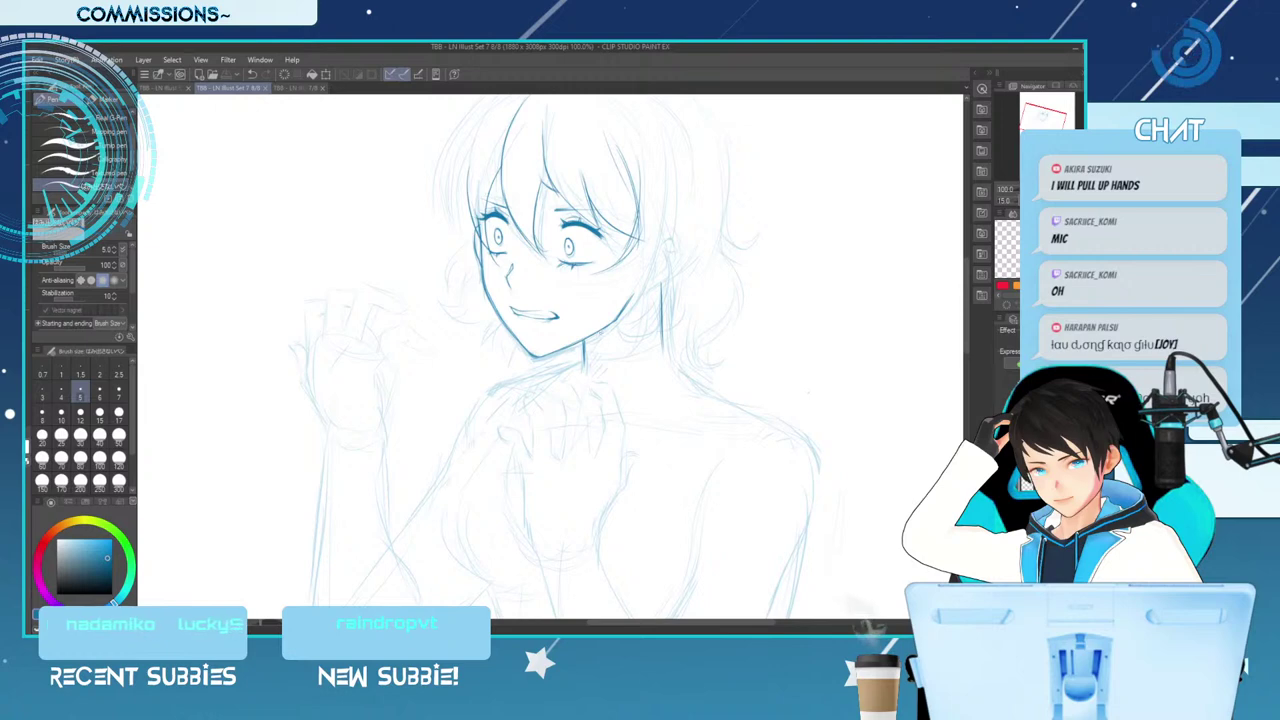
Draw the curled tip of the side lock over the near cheek, comparing attempts with undo and redo
{"action": "left_click", "coordinate": [599, 269]}
{"action": "key", "text": "ctrl+z"}
{"action": "mouse_move", "coordinate": [597, 268]}
{"action": "left_mouse_down"}
{"action": "mouse_move", "coordinate": [622, 278]}
{"action": "mouse_move", "coordinate": [606, 276]}
{"action": "left_mouse_up"}
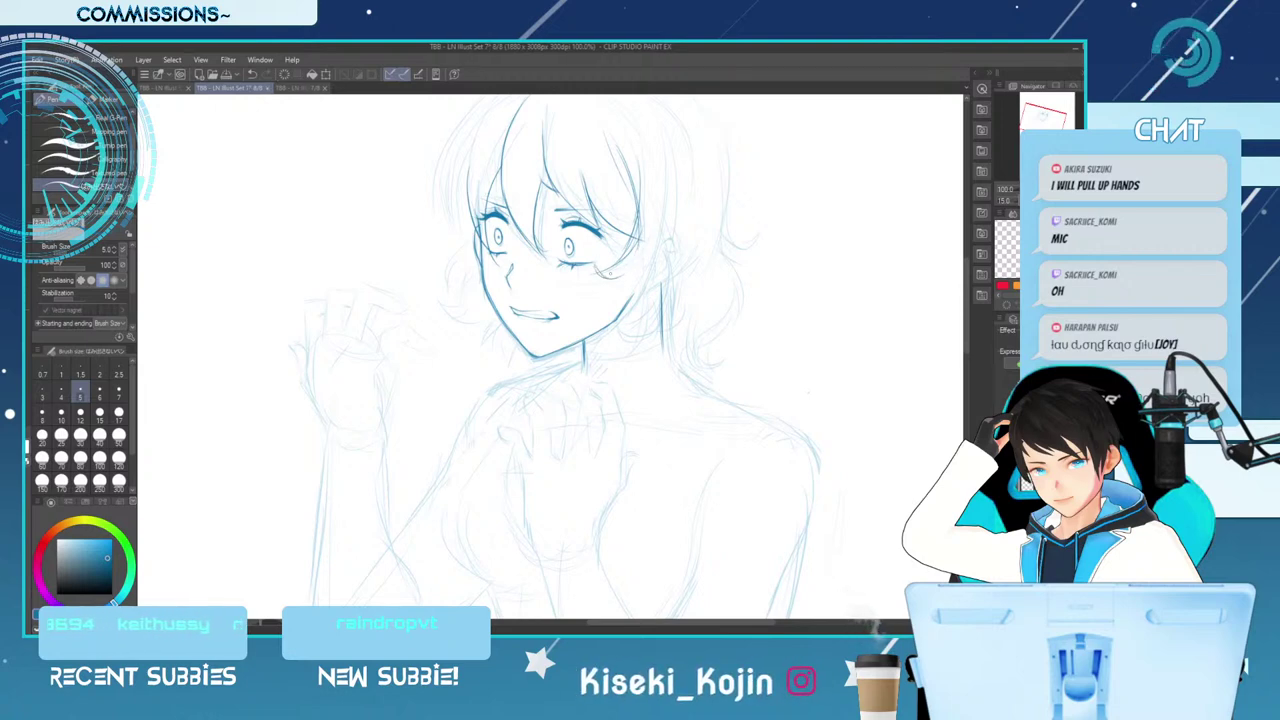
{"action": "key", "text": "ctrl+z"}
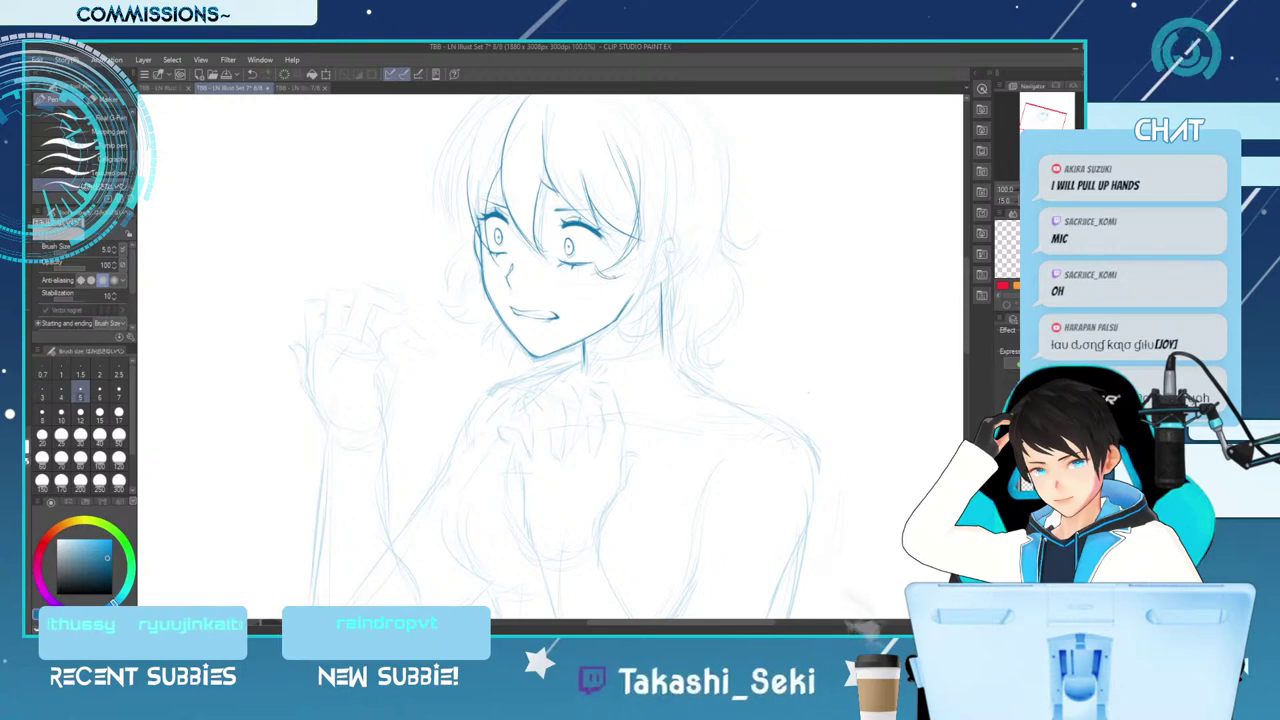
{"action": "key", "text": "ctrl+z"}
{"action": "key", "text": "ctrl+y"}
{"action": "key", "text": "ctrl+z"}
{"action": "key", "text": "ctrl+y"}
{"action": "key", "text": "ctrl+y"}
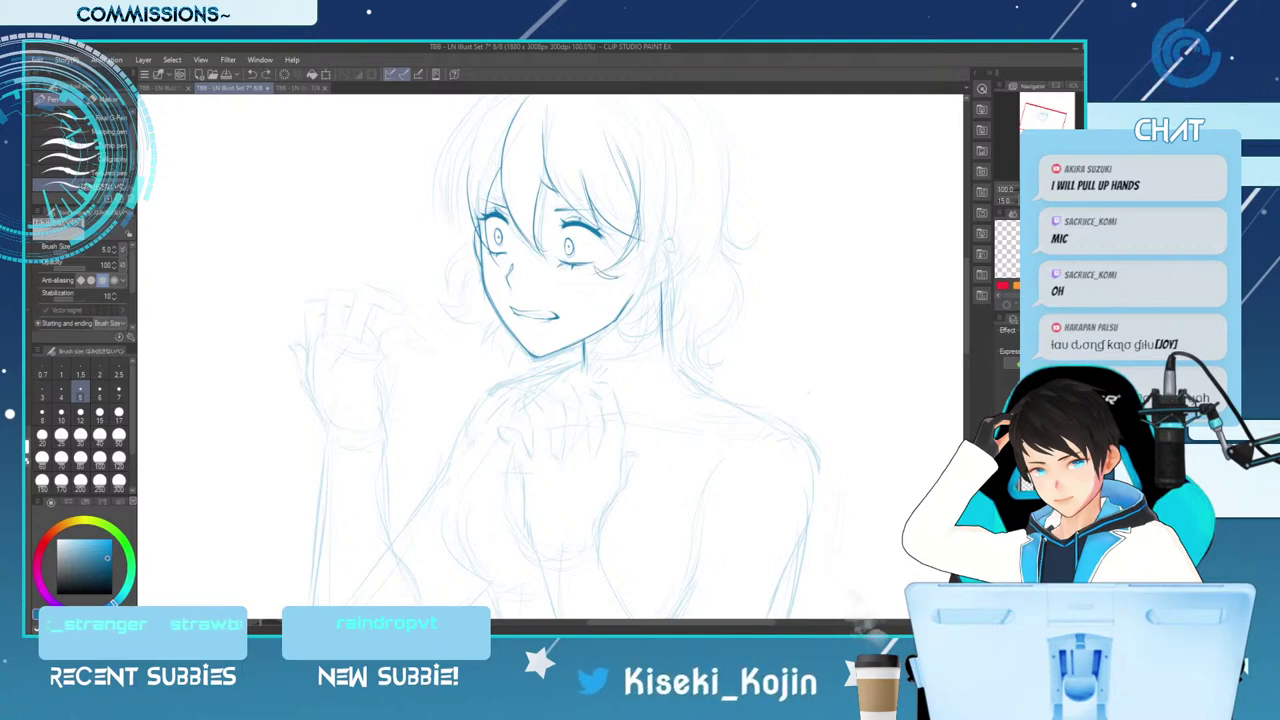
{"action": "key", "text": "ctrl+y"}
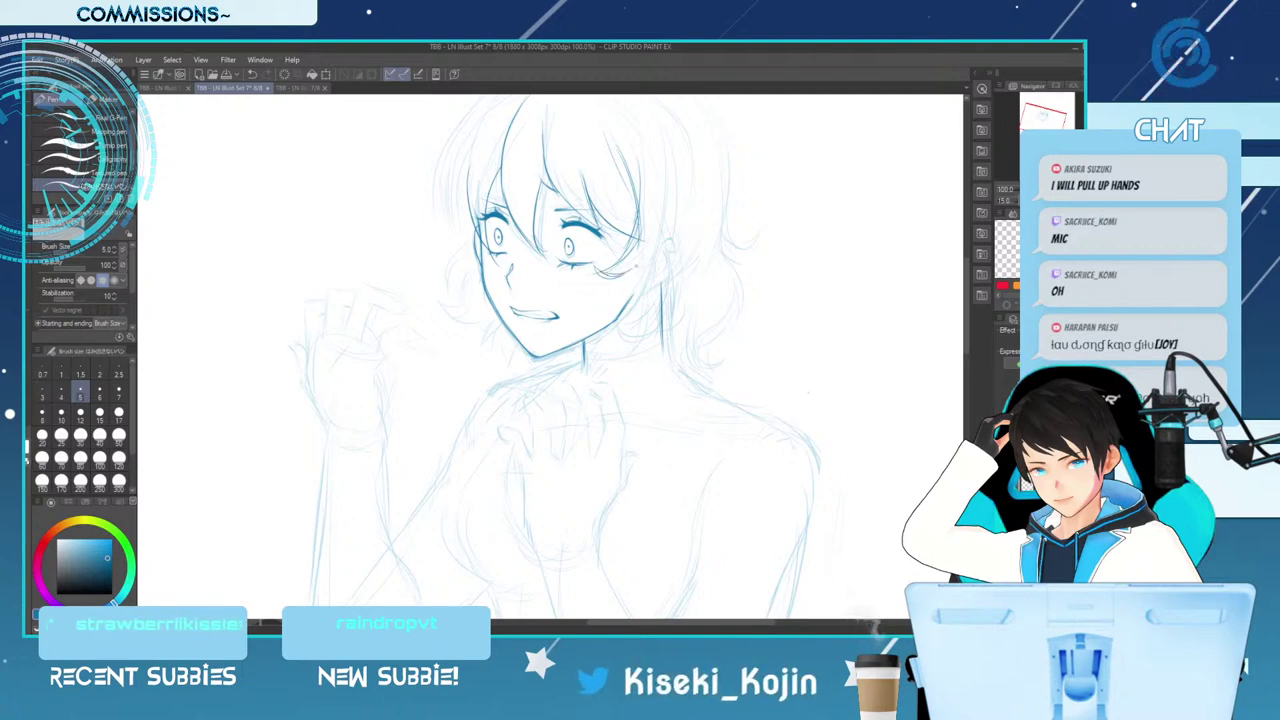
{"action": "key", "text": "ctrl+y"}
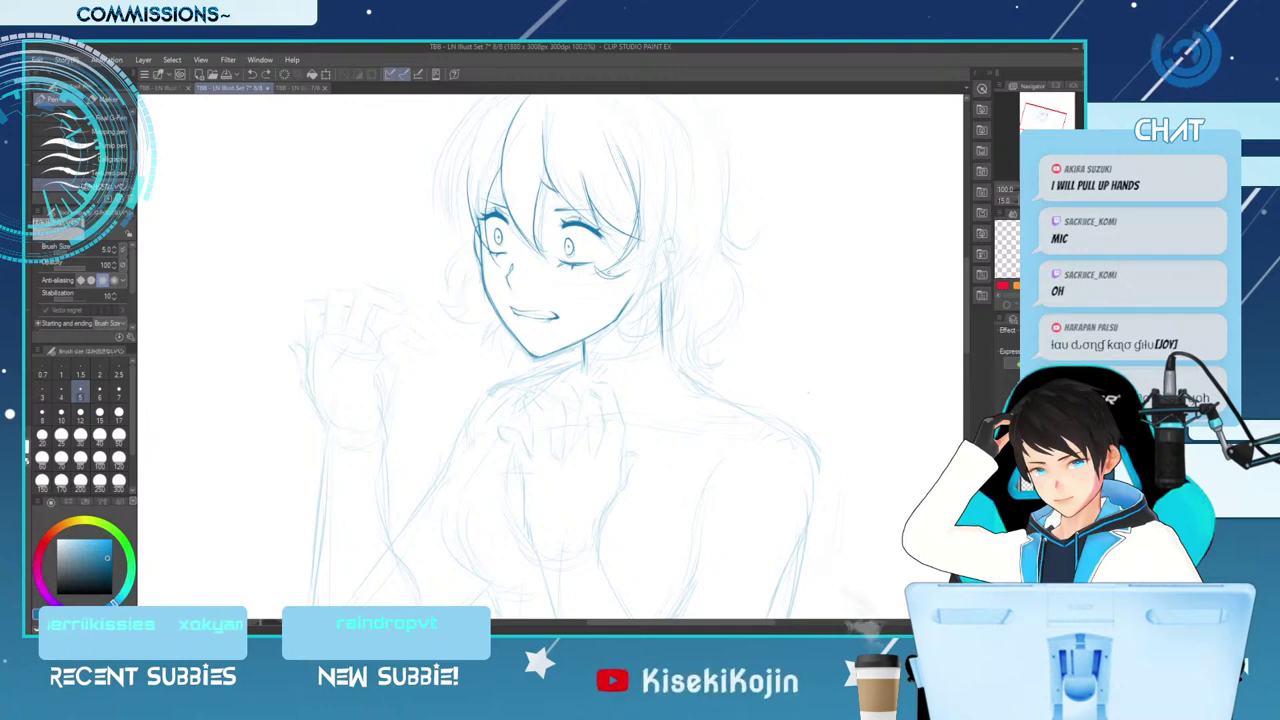
Draw the outer edge of the side lock, curving from its tip up past the ear
{"action": "key", "text": "ctrl+y"}
{"action": "key", "text": "ctrl+z"}
{"action": "key", "text": "ctrl+y"}
{"action": "key", "text": "ctrl+z"}
{"action": "key", "text": "ctrl+y"}
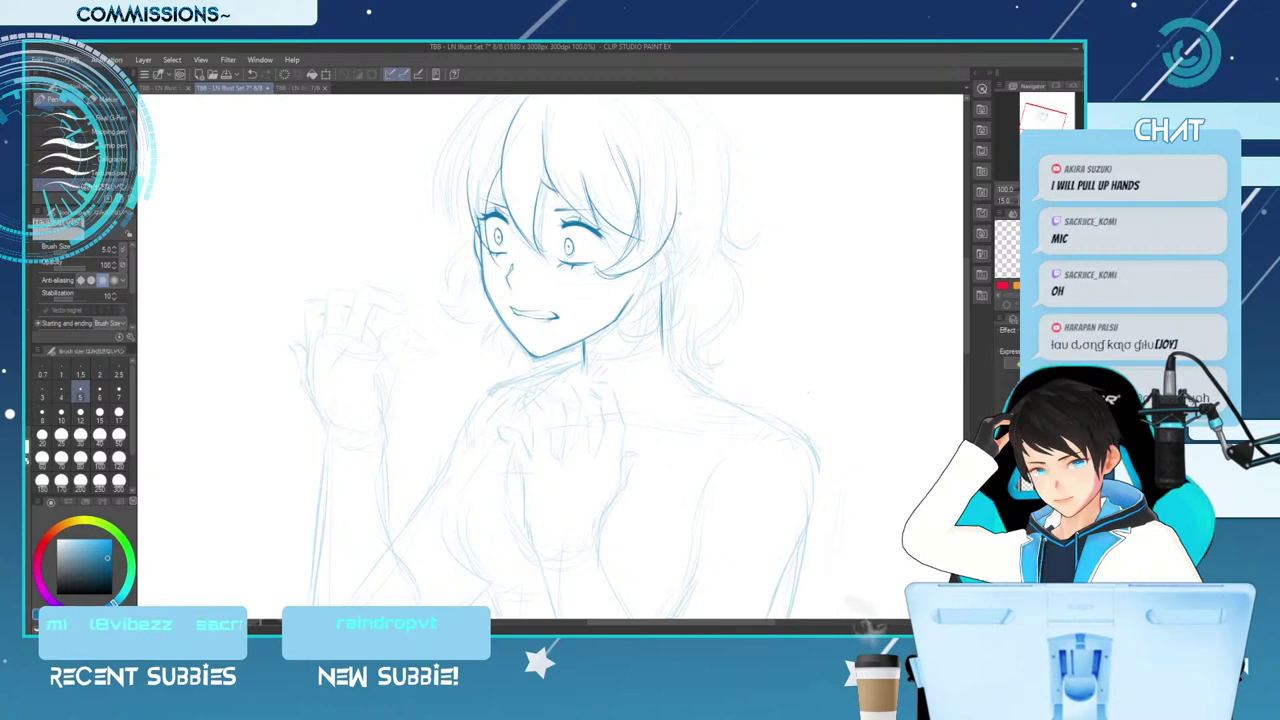
{"action": "key", "text": "ctrl+z"}
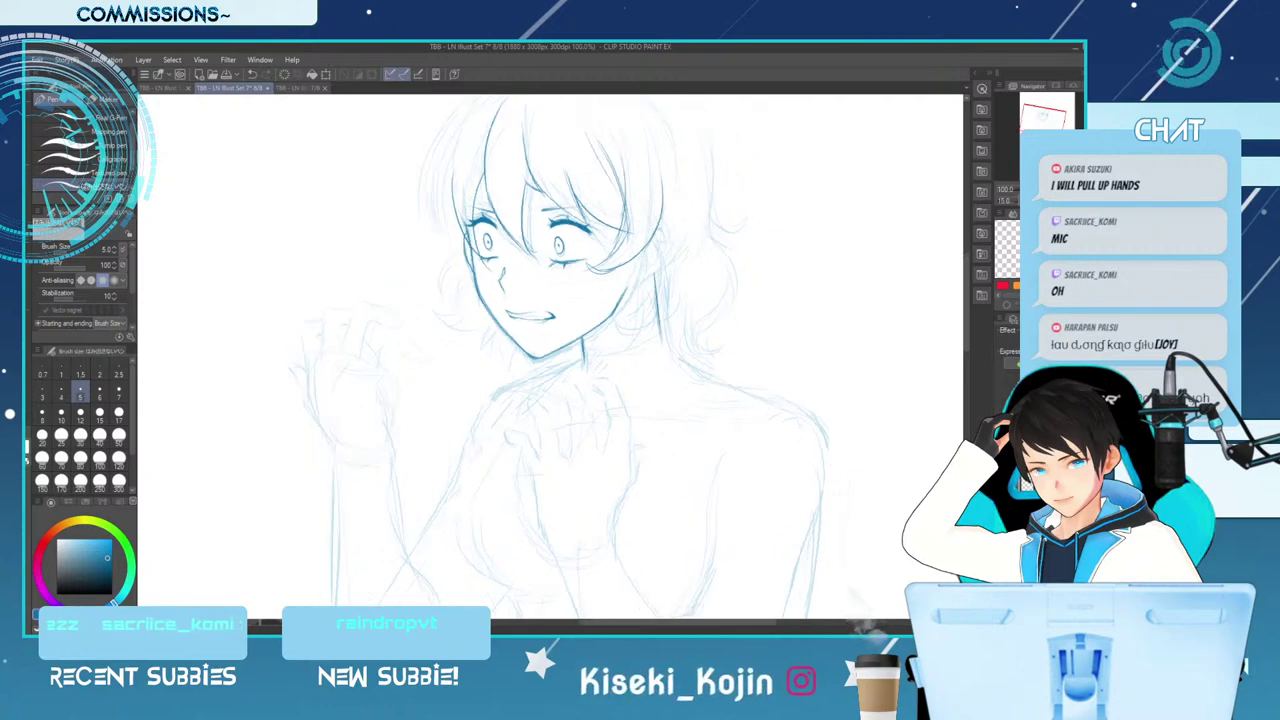
Redraw the back of the neck as a curve from the ear to the shoulder and erase the old neck line
{"action": "left_click_drag", "start_coordinate": [646, 276], "coordinate": [664, 350]}
{"action": "key", "text": "ctrl+z"}
{"action": "left_click_drag", "start_coordinate": [646, 274], "coordinate": [667, 356]}
{"action": "key", "text": "e"}
{"action": "left_click_drag", "start_coordinate": [656, 276], "coordinate": [658, 334]}
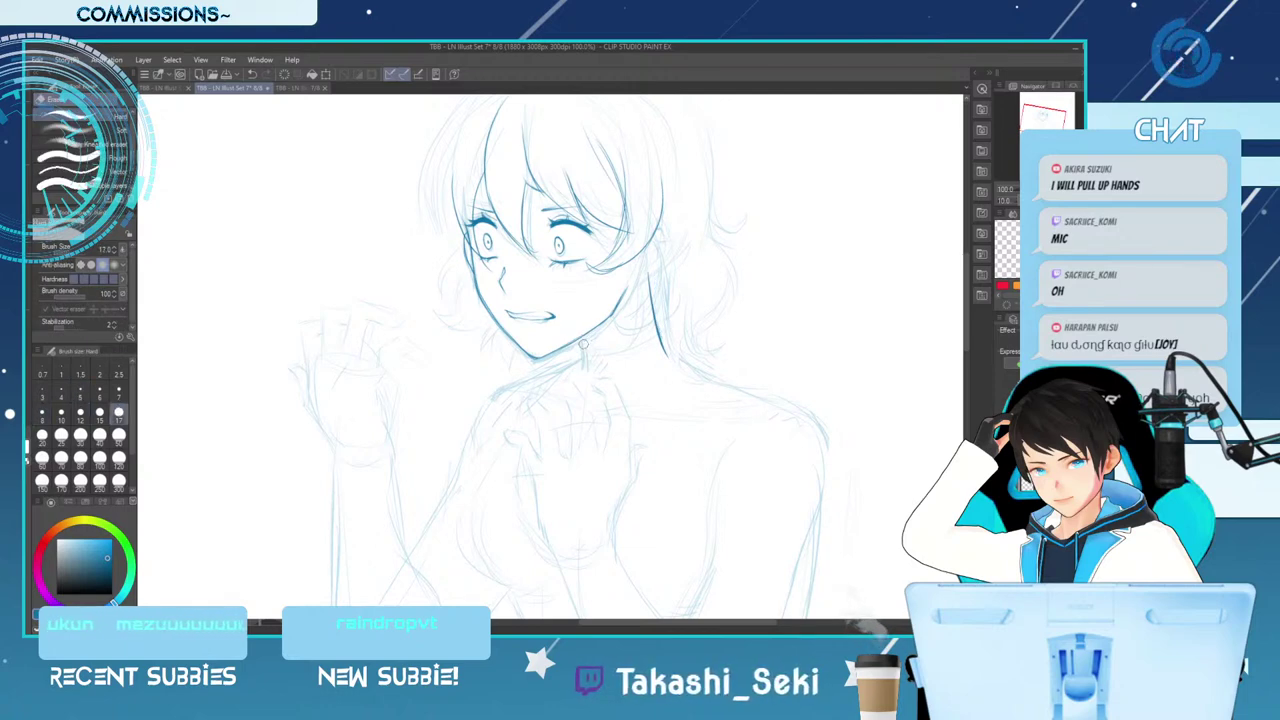
Draw the short front neck line below the chin and hatch the shadow under the jaw
{"action": "key", "text": "p"}
{"action": "left_click_drag", "start_coordinate": [572, 344], "coordinate": [577, 368]}
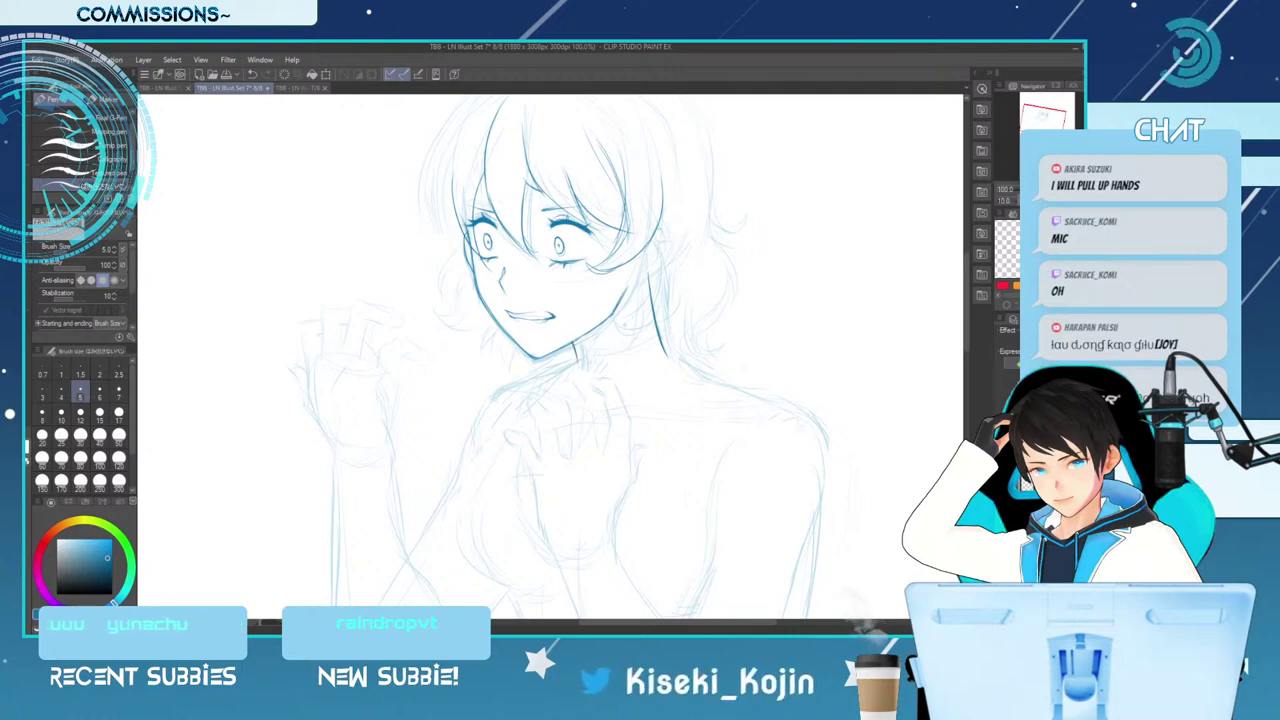
{"action": "mouse_move", "coordinate": [580, 328]}
{"action": "left_mouse_down"}
{"action": "mouse_move", "coordinate": [614, 360]}
{"action": "mouse_move", "coordinate": [616, 330]}
{"action": "left_mouse_up"}
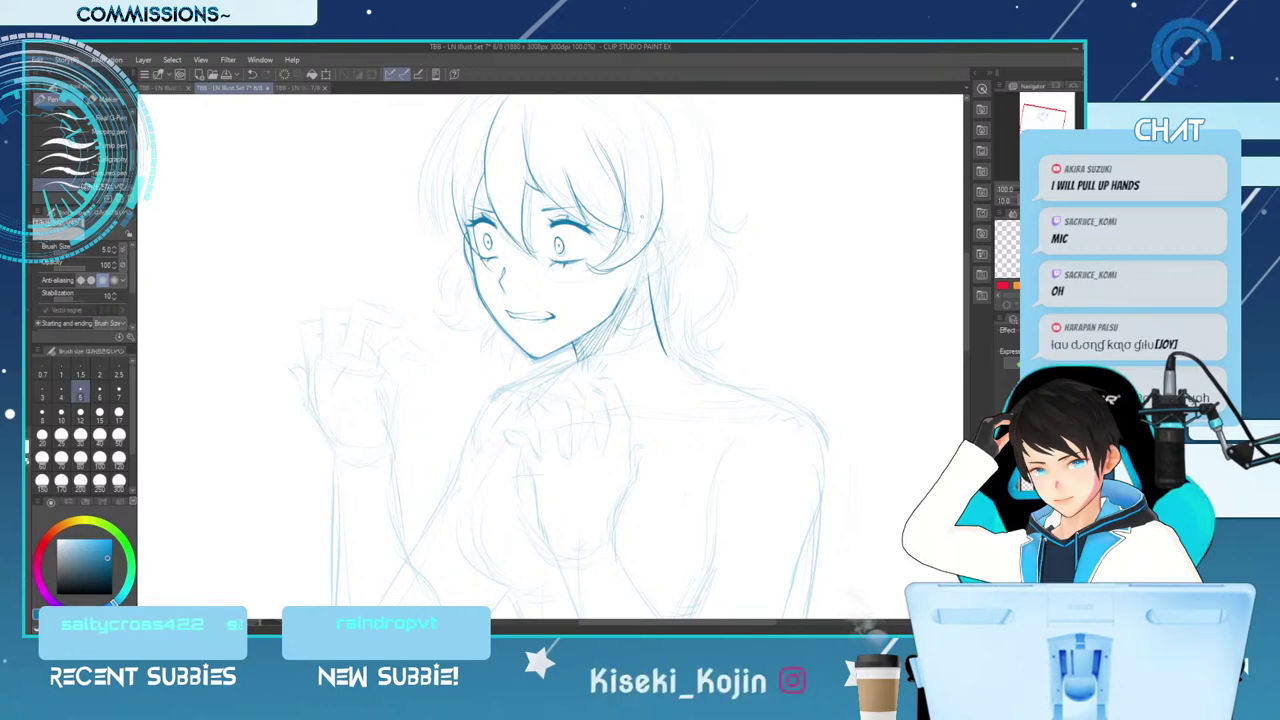
Outline the near ear behind the side lock and add its inner fold line
{"action": "mouse_move", "coordinate": [658, 217]}
{"action": "left_mouse_down"}
{"action": "mouse_move", "coordinate": [662, 257]}
{"action": "mouse_move", "coordinate": [646, 279]}
{"action": "left_mouse_up"}
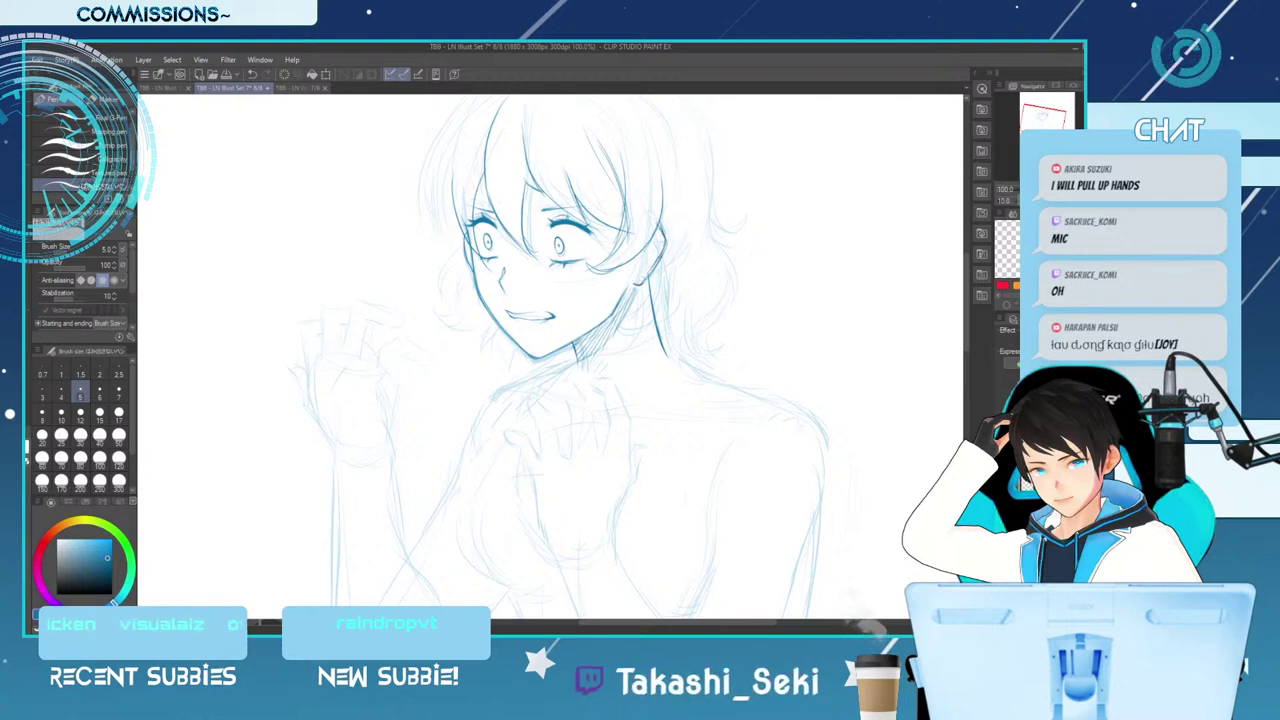
{"action": "left_click_drag", "start_coordinate": [657, 233], "coordinate": [637, 275]}
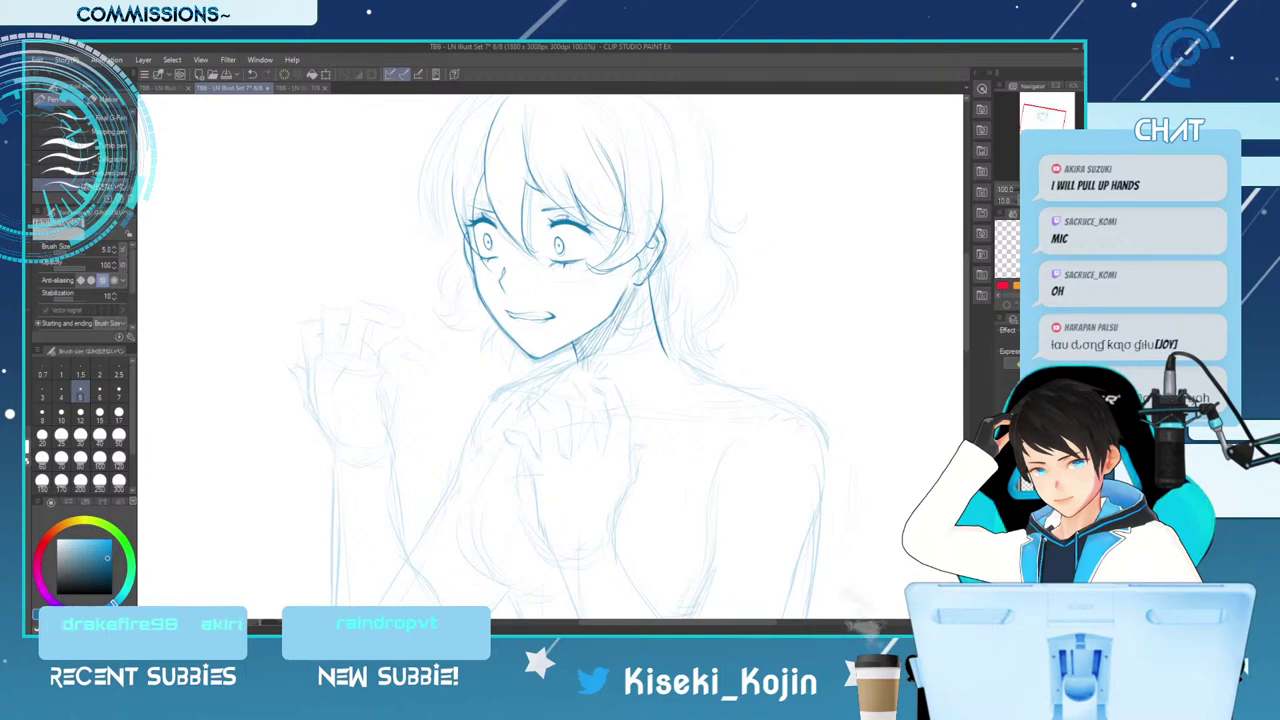
Draw the near shoulder, outer upper arm and collarbone, cleaning up the shoulder corner with the eraser
{"action": "key", "text": "ctrl+minus"}
{"action": "key", "text": "asciicircum"}
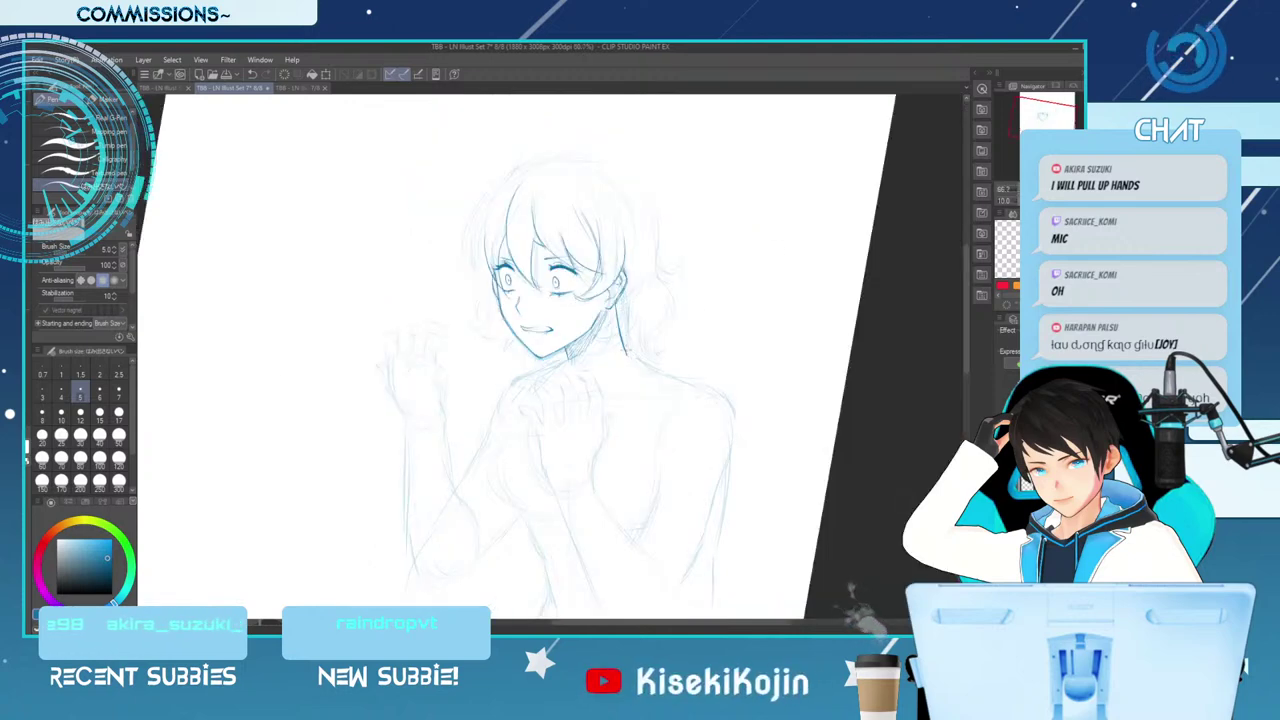
{"action": "left_click_drag", "start_coordinate": [628, 350], "coordinate": [714, 408]}
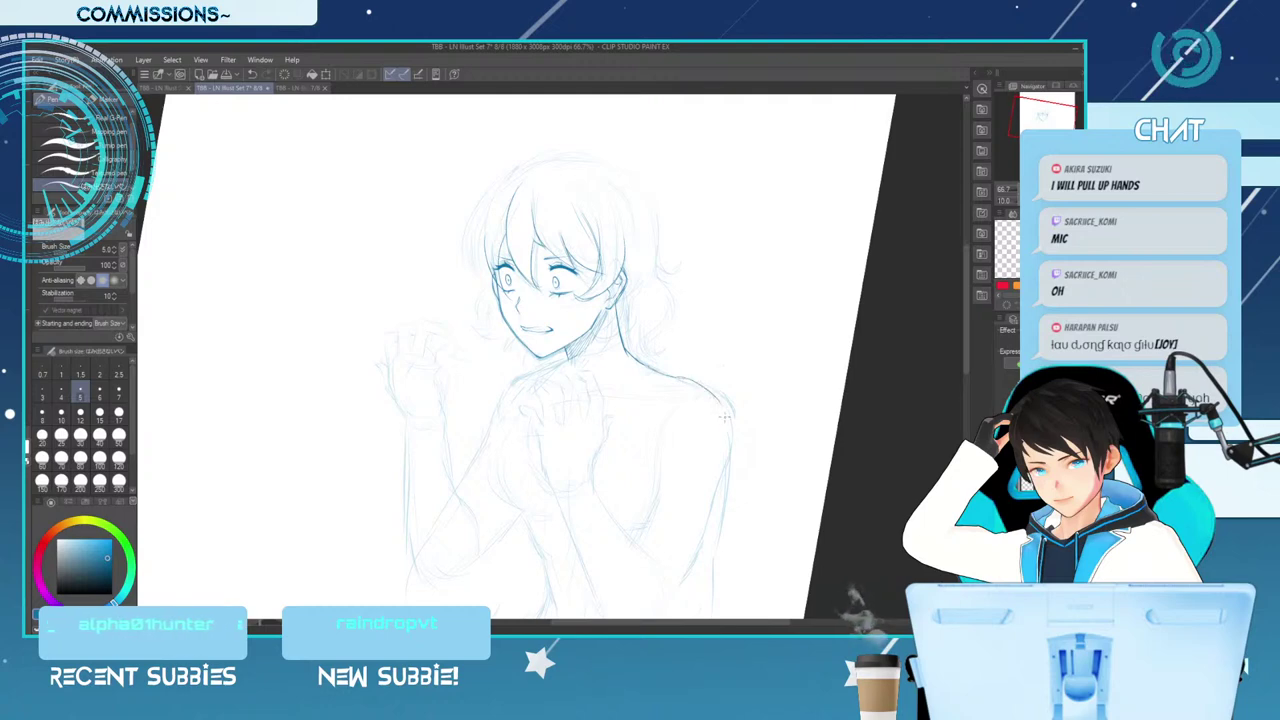
{"action": "mouse_move", "coordinate": [712, 396]}
{"action": "left_mouse_down"}
{"action": "mouse_move", "coordinate": [718, 470]}
{"action": "mouse_move", "coordinate": [728, 433]}
{"action": "mouse_move", "coordinate": [714, 483]}
{"action": "mouse_move", "coordinate": [728, 451]}
{"action": "mouse_move", "coordinate": [716, 514]}
{"action": "left_mouse_up"}
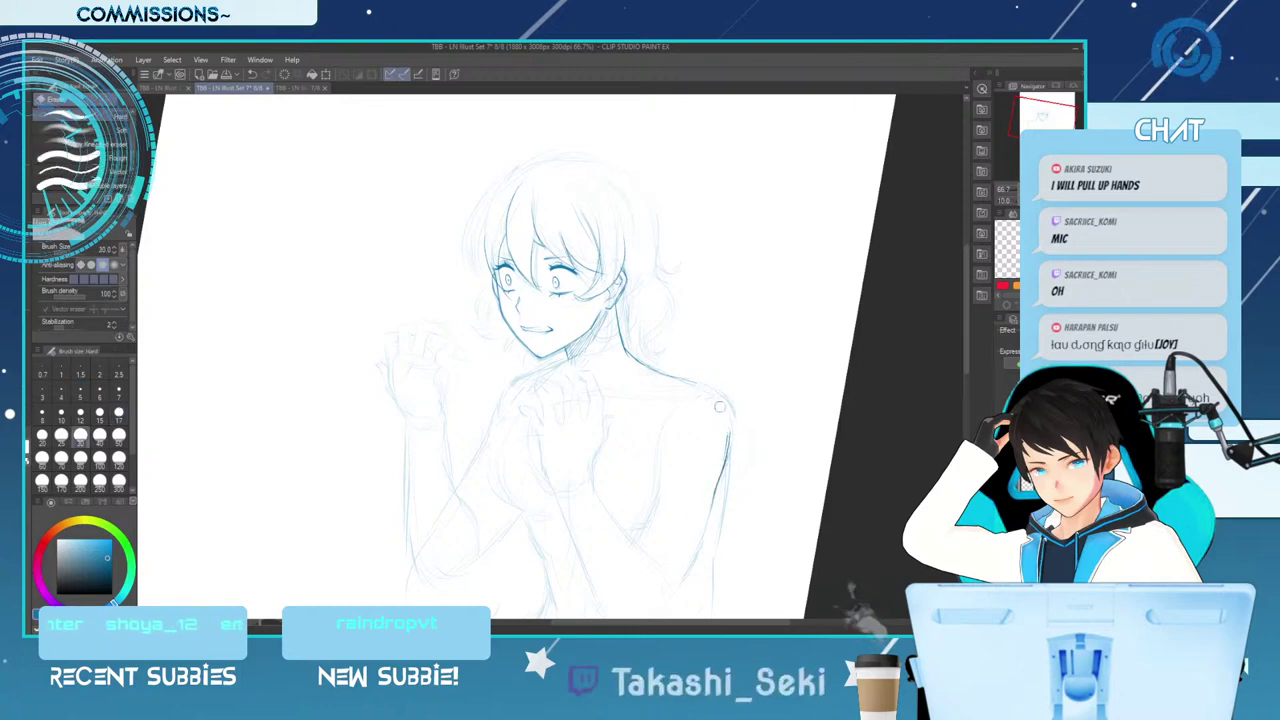
{"action": "left_click_drag", "start_coordinate": [730, 392], "coordinate": [728, 440]}
{"action": "left_click_drag", "start_coordinate": [704, 390], "coordinate": [628, 394]}
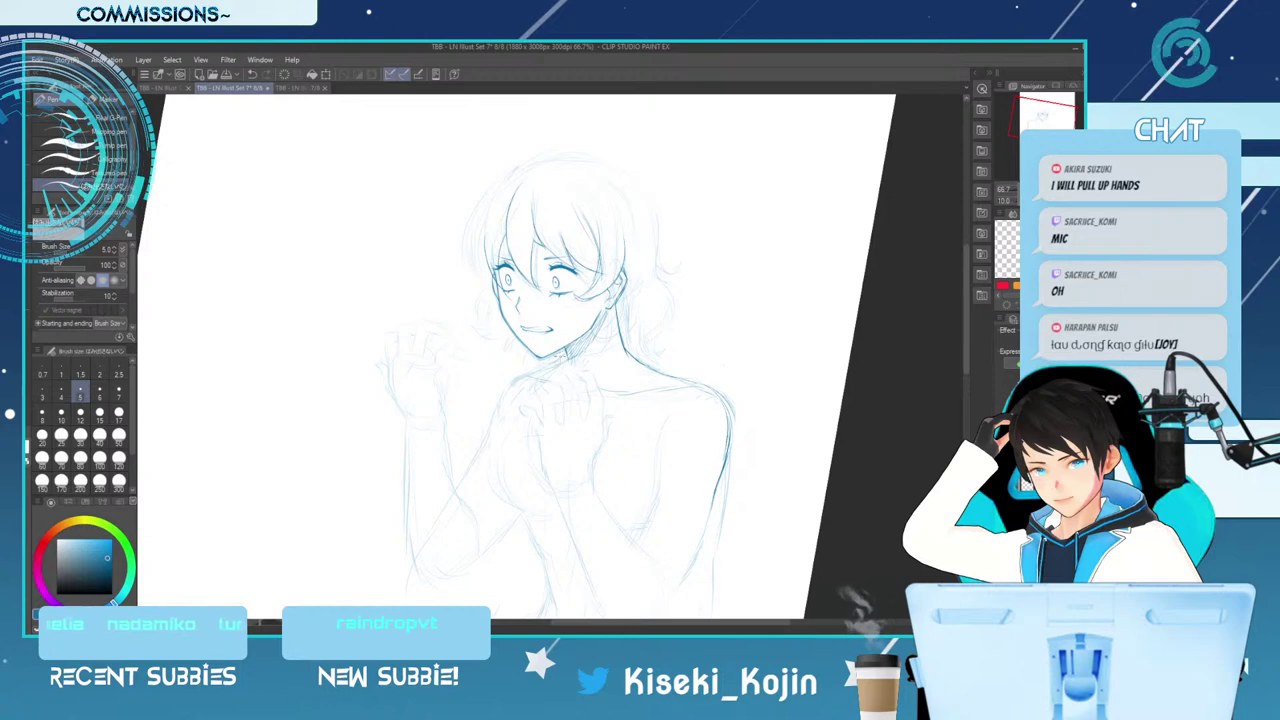
Draw the far shoulder, the far upper arm's outline and the curve of the chest
{"action": "left_click_drag", "start_coordinate": [558, 354], "coordinate": [544, 366]}
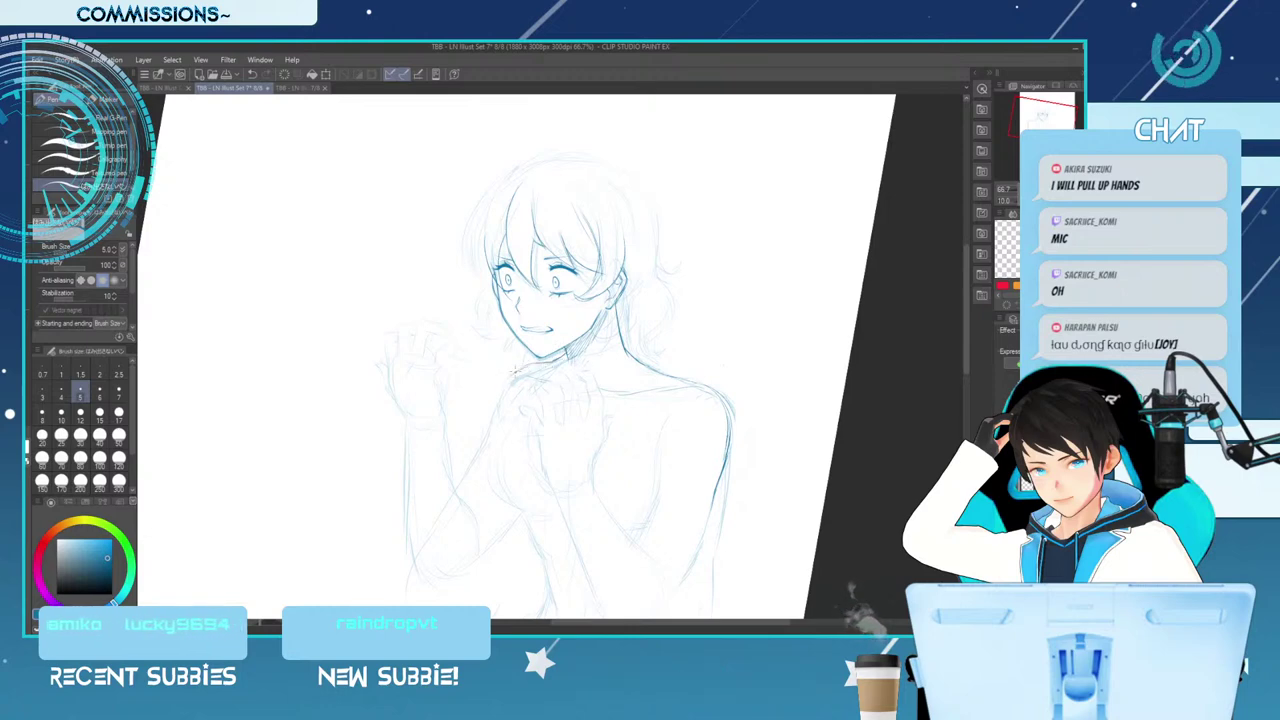
{"action": "left_click_drag", "start_coordinate": [502, 382], "coordinate": [458, 486]}
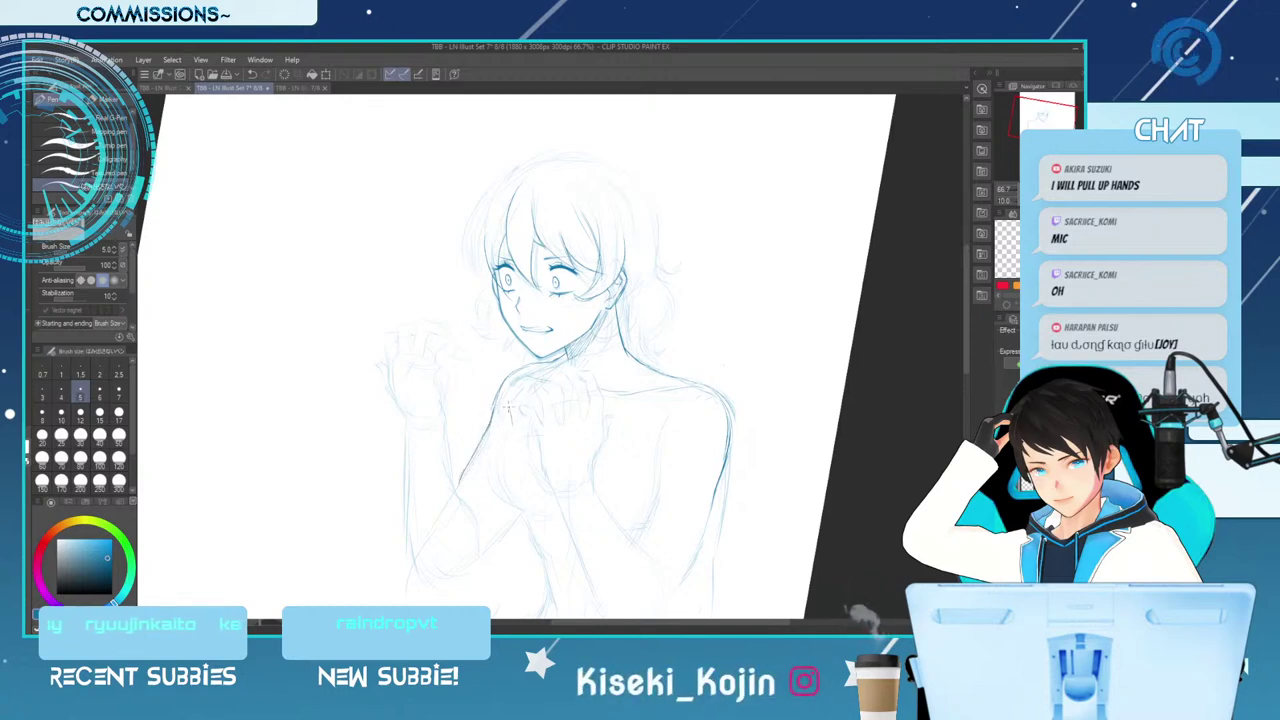
{"action": "mouse_move", "coordinate": [517, 423]}
{"action": "left_mouse_down"}
{"action": "mouse_move", "coordinate": [497, 465]}
{"action": "mouse_move", "coordinate": [503, 443]}
{"action": "mouse_move", "coordinate": [526, 508]}
{"action": "left_mouse_up"}
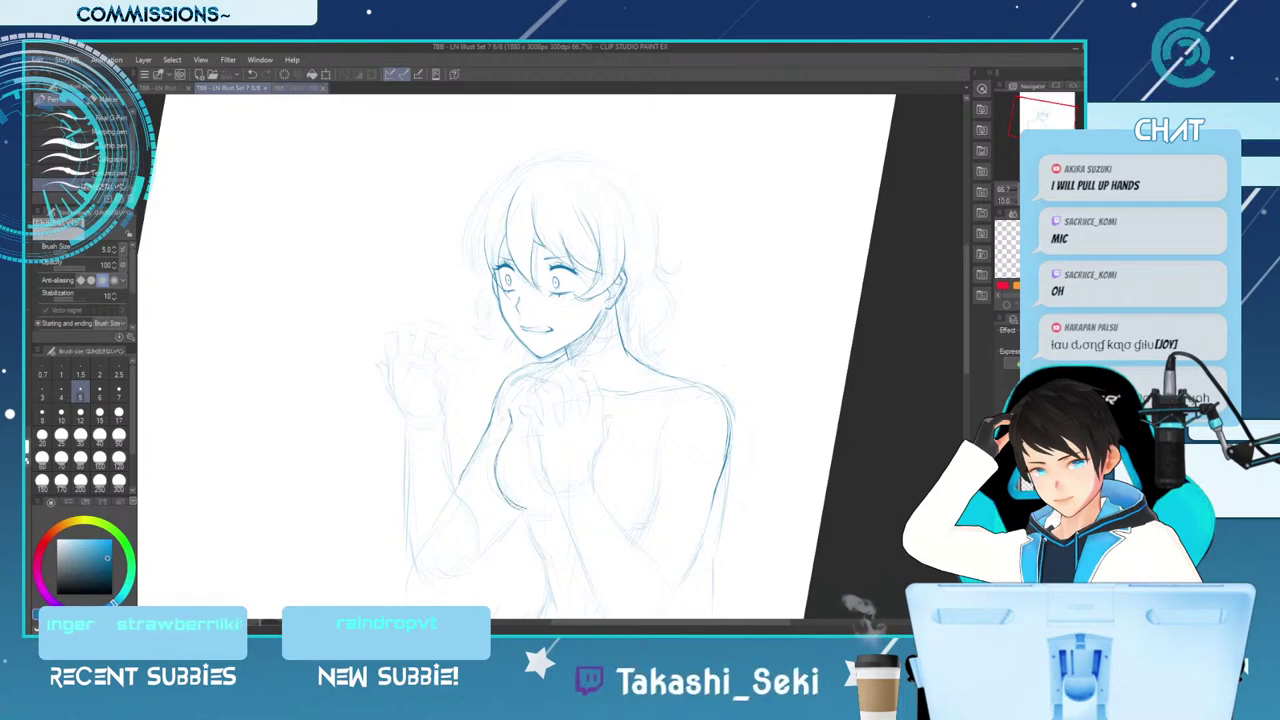
Check the finished grayscale illustration of the character in the other open document, then return to the line art
{"action": "key", "text": "ctrl+Tab"}
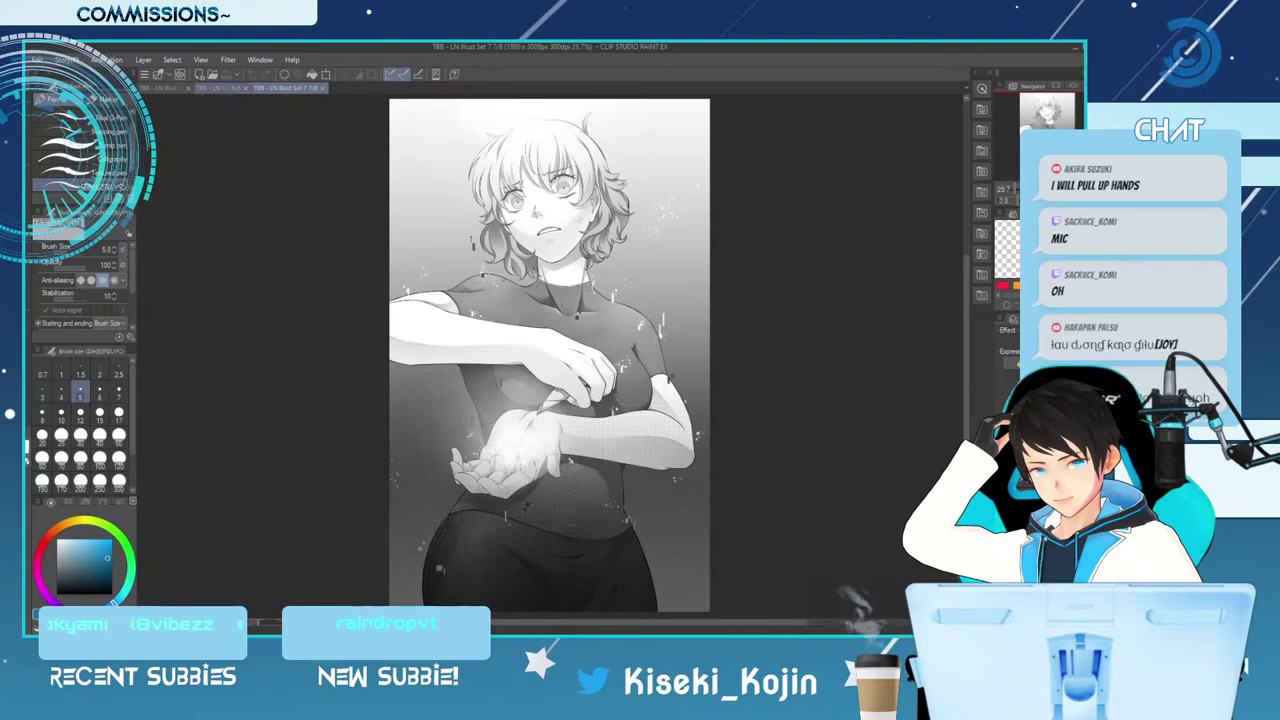
{"action": "key", "text": "ctrl+shift+Tab"}
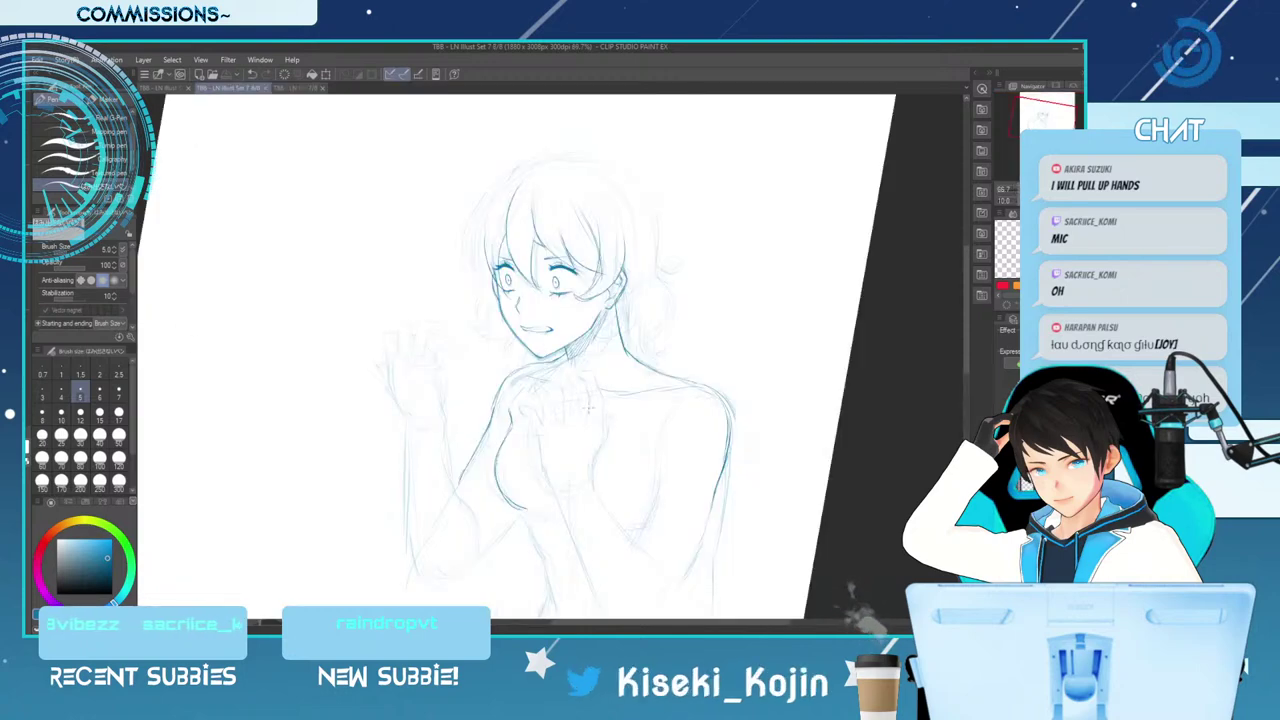
Outline the outer edge of the near hand held in front of the chest
{"action": "left_click_drag", "start_coordinate": [591, 465], "coordinate": [608, 418]}
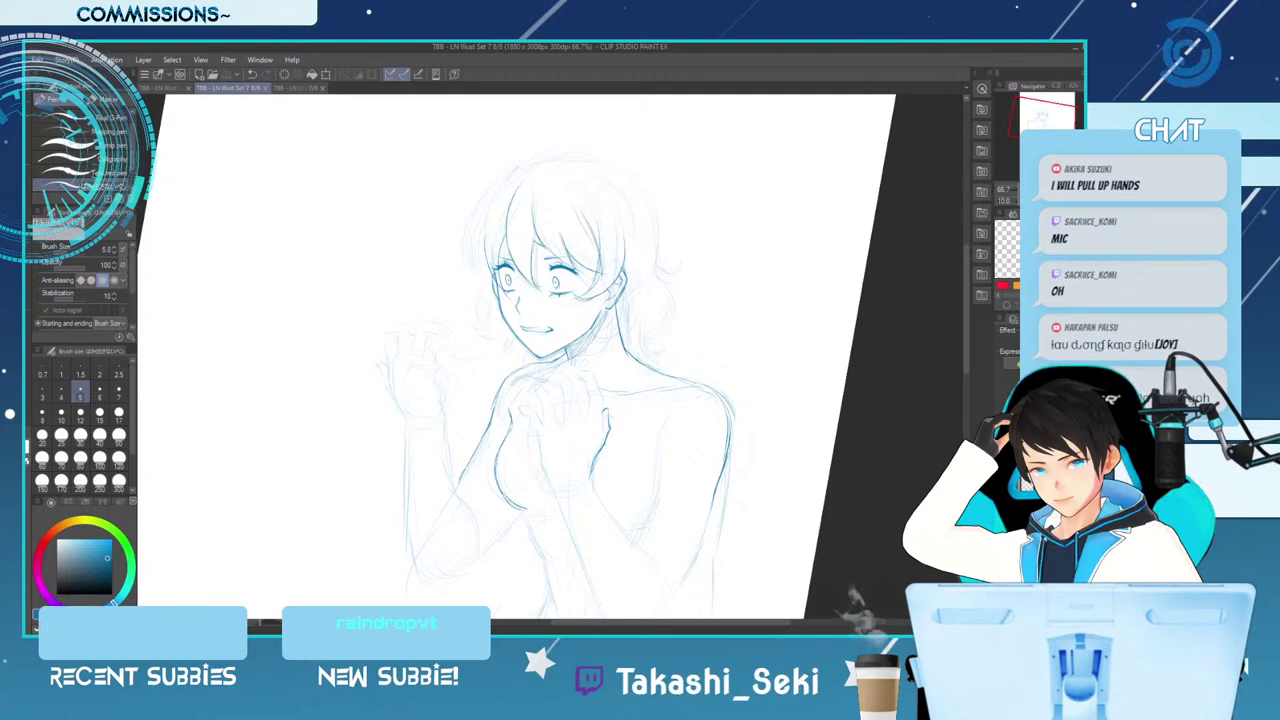
{"action": "key", "text": "ctrl+alt+0"}
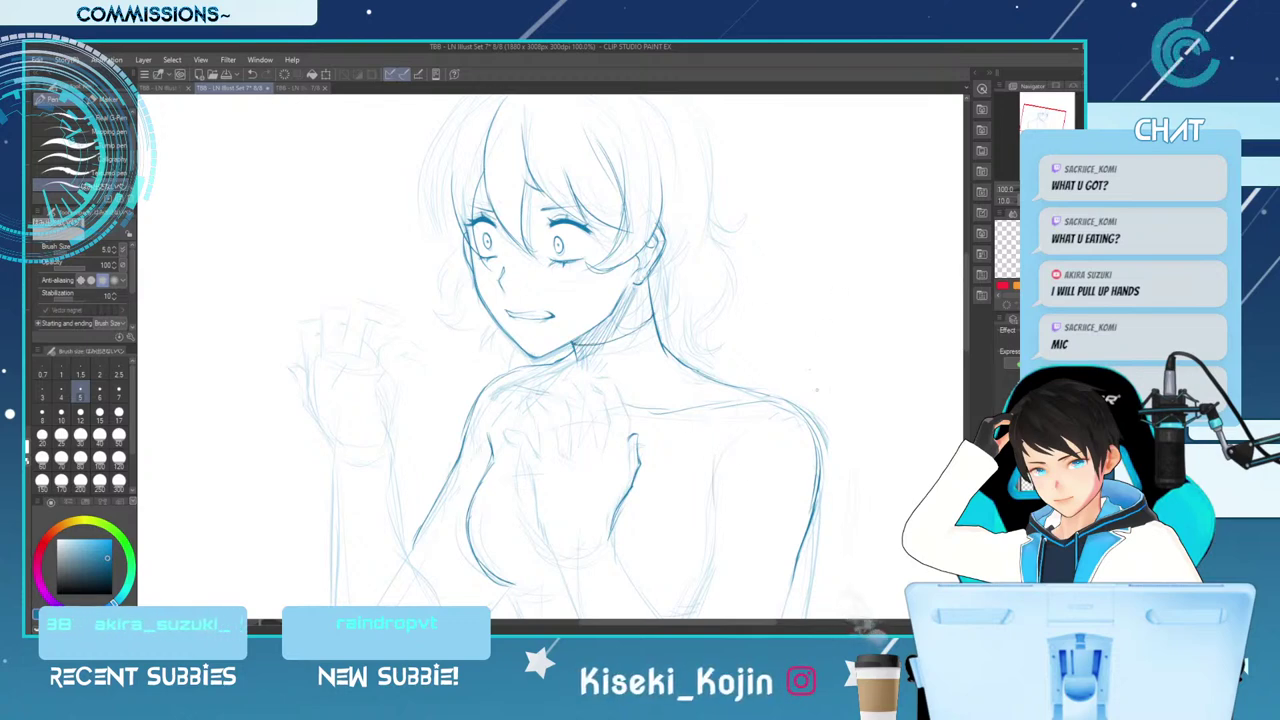
Draw the near upper arm's inner and outer lines and the upper edge of its forearm, with the canvas view mirrored
{"action": "key", "text": "h"}
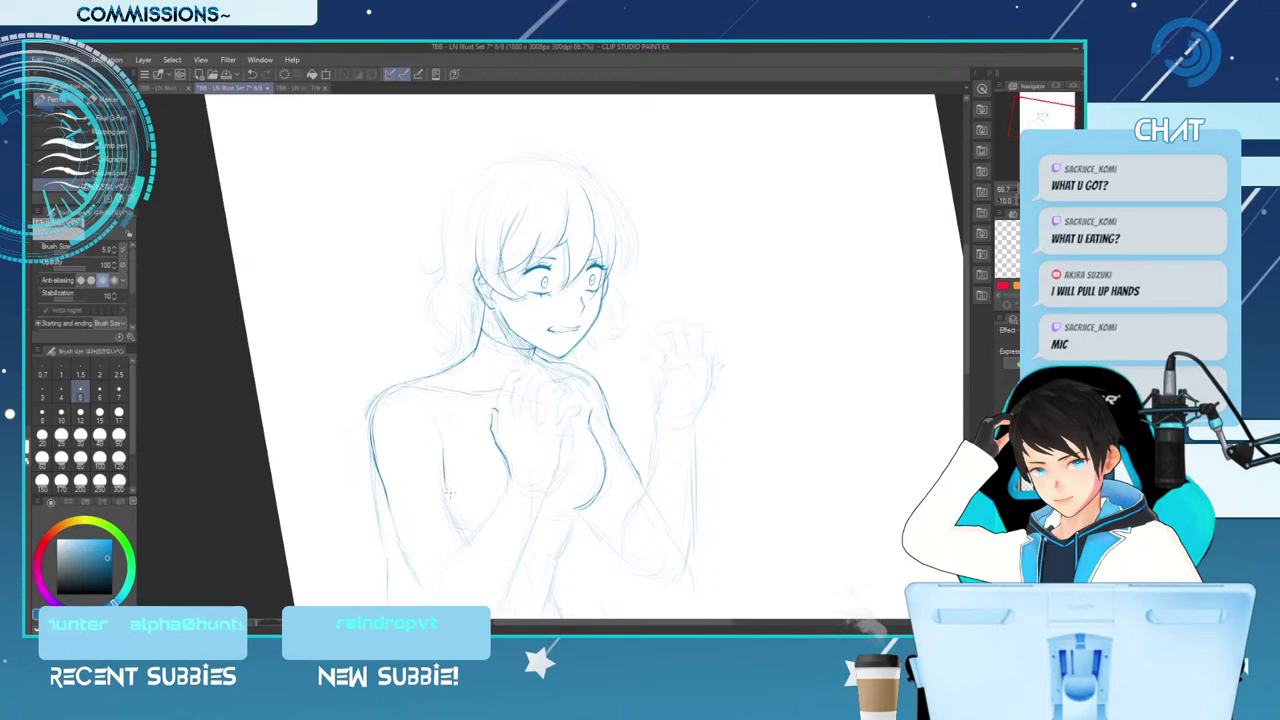
{"action": "left_click_drag", "start_coordinate": [450, 488], "coordinate": [465, 548]}
{"action": "left_click_drag", "start_coordinate": [381, 496], "coordinate": [417, 577]}
{"action": "key", "text": "ctrl+z"}
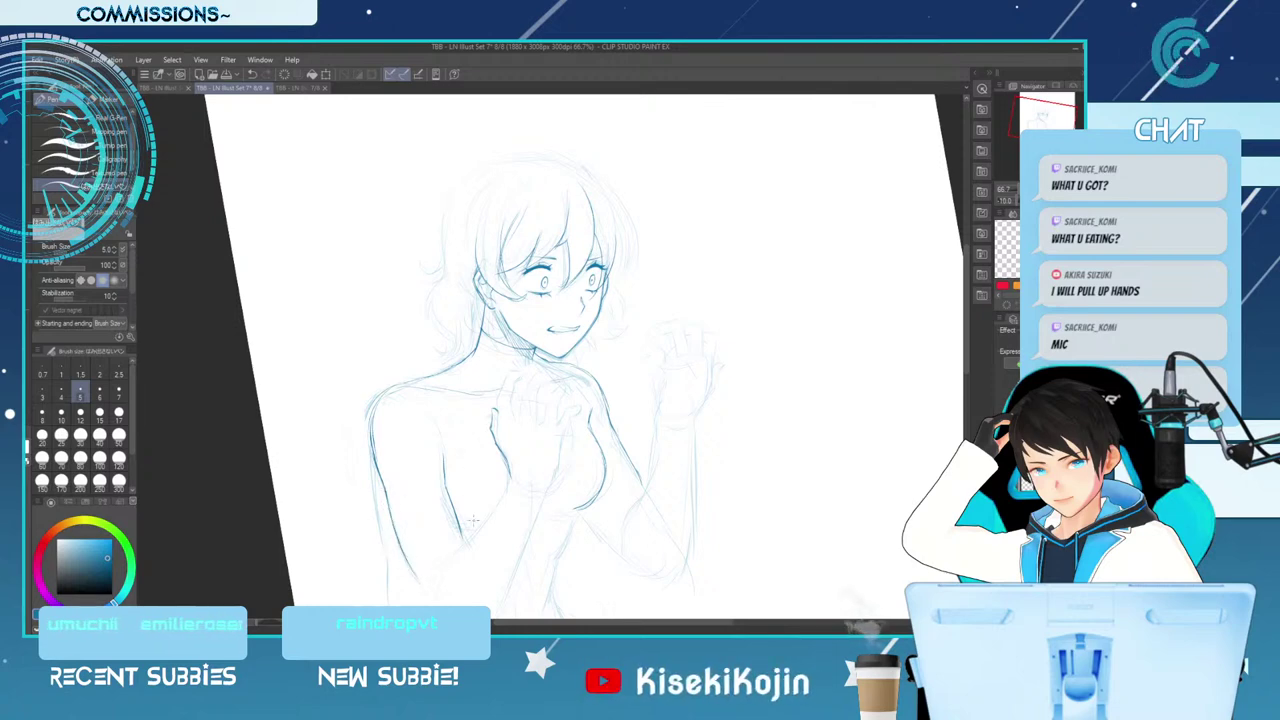
{"action": "mouse_move", "coordinate": [437, 583]}
{"action": "left_mouse_down"}
{"action": "mouse_move", "coordinate": [482, 525]}
{"action": "mouse_move", "coordinate": [446, 570]}
{"action": "left_mouse_up"}
{"action": "key", "text": "ctrl+z"}
{"action": "key", "text": "ctrl+z"}
{"action": "key", "text": "ctrl+z"}
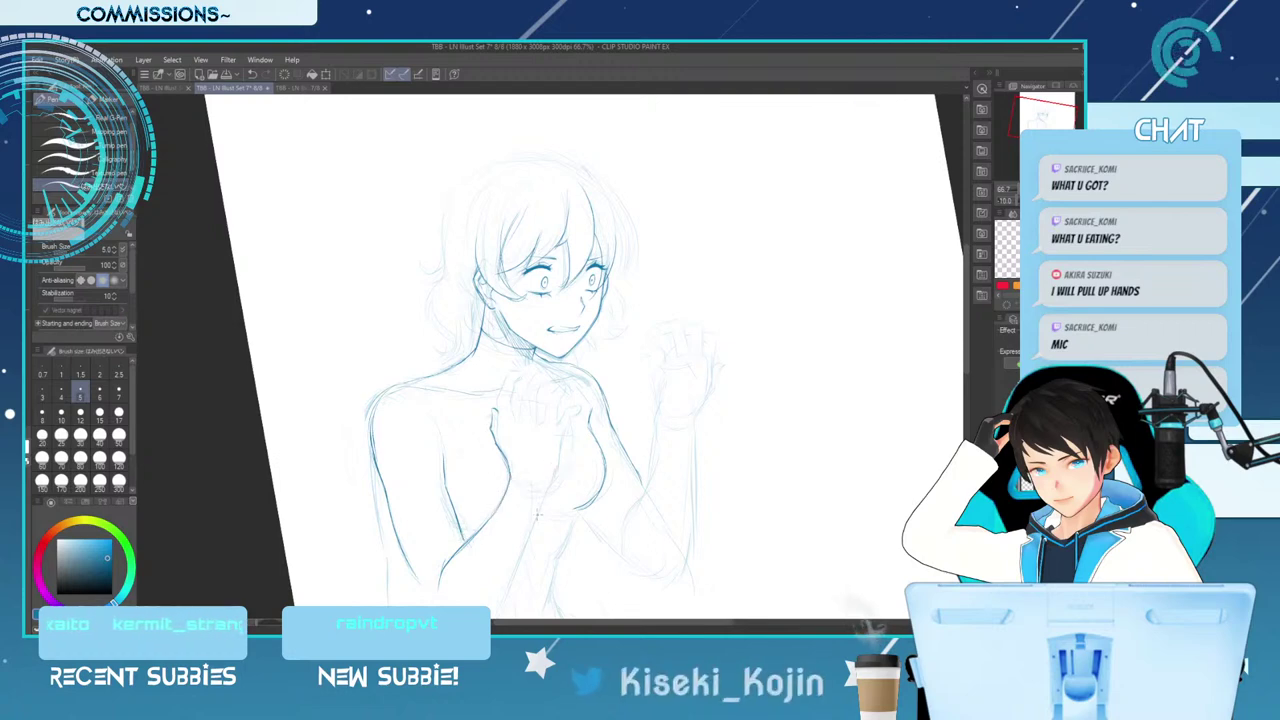
{"action": "key", "text": "ctrl+z"}
Draw the underside of the near forearm and close the bent elbow into the upper arm's outer line
{"action": "scroll", "coordinate": [543, 390], "scroll_direction": "down", "scroll_amount": 3}
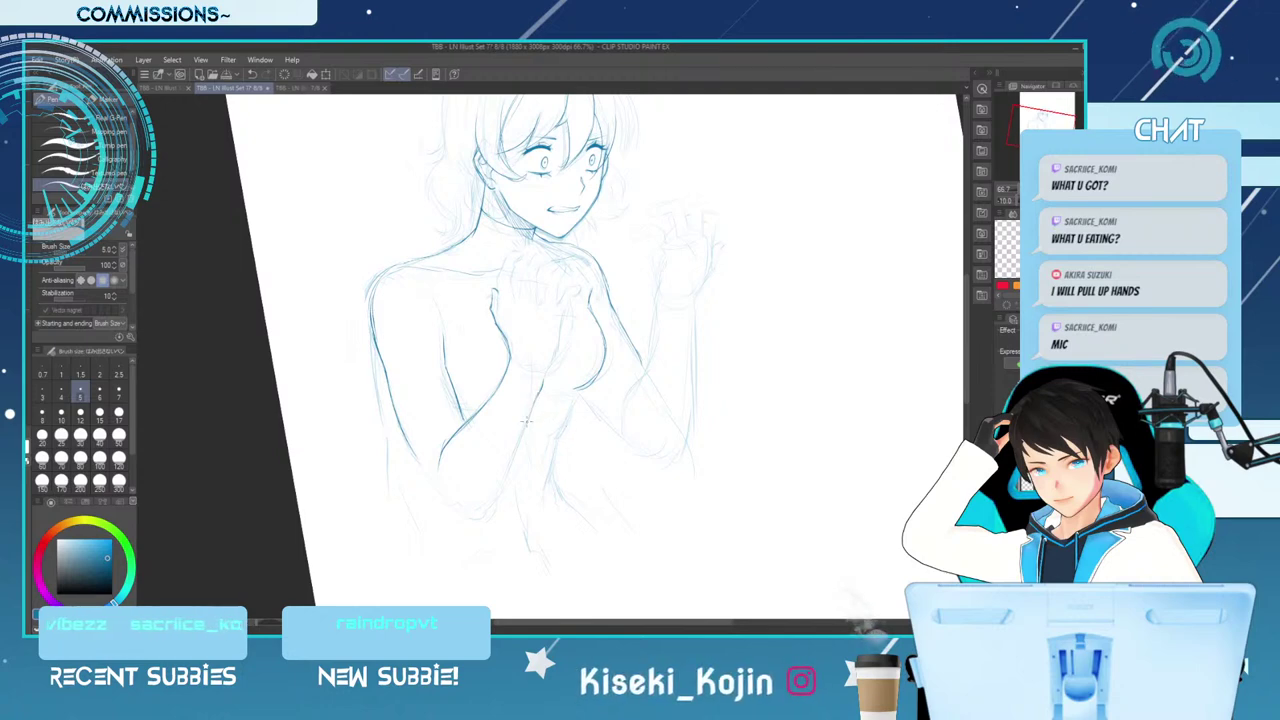
{"action": "left_click_drag", "start_coordinate": [543, 394], "coordinate": [527, 420]}
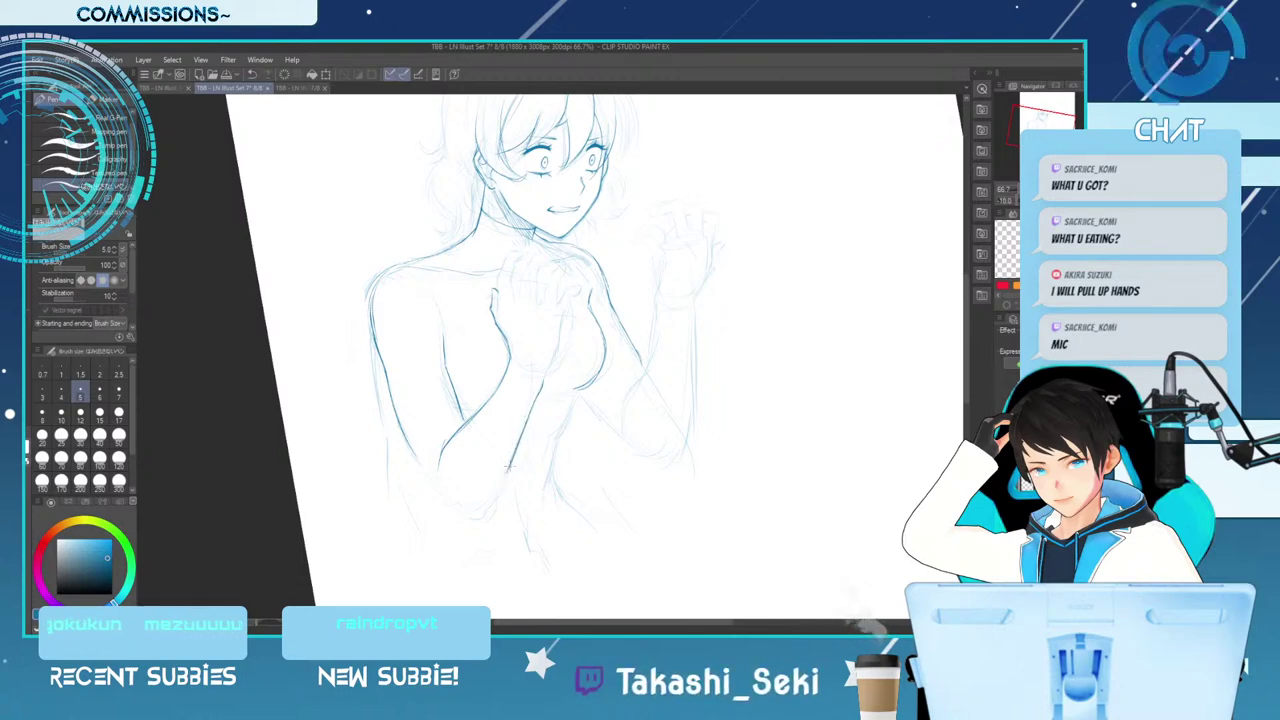
{"action": "left_click_drag", "start_coordinate": [503, 475], "coordinate": [474, 508]}
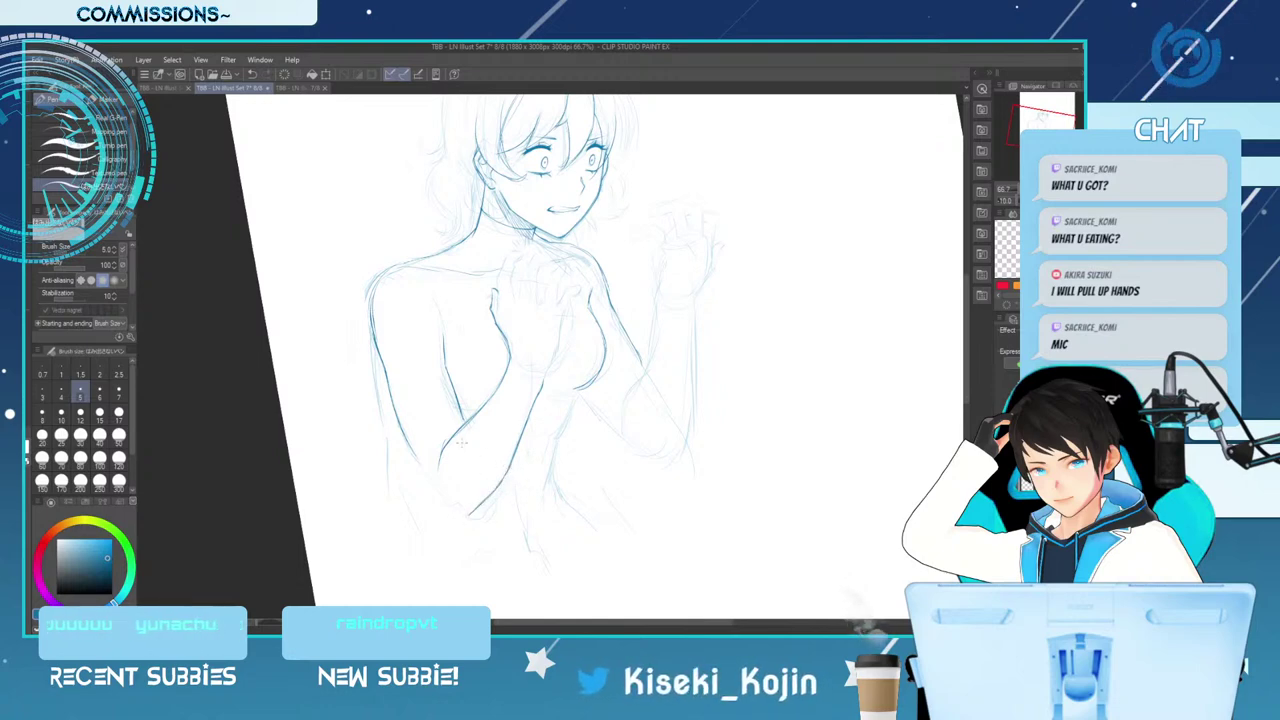
{"action": "left_click_drag", "start_coordinate": [410, 440], "coordinate": [467, 514]}
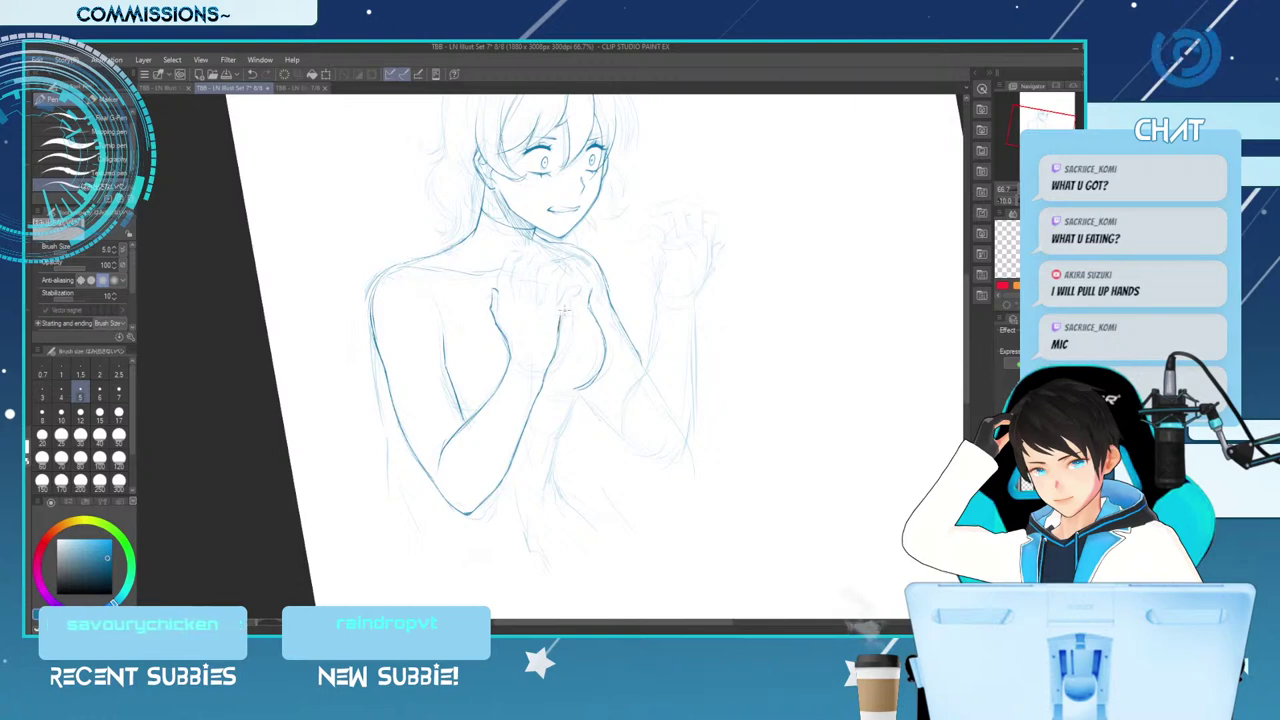
Draw the near hand's first fingers at brush size 6, refining them with a size 17 eraser, and outline the front of the waist
{"action": "key", "text": "e"}
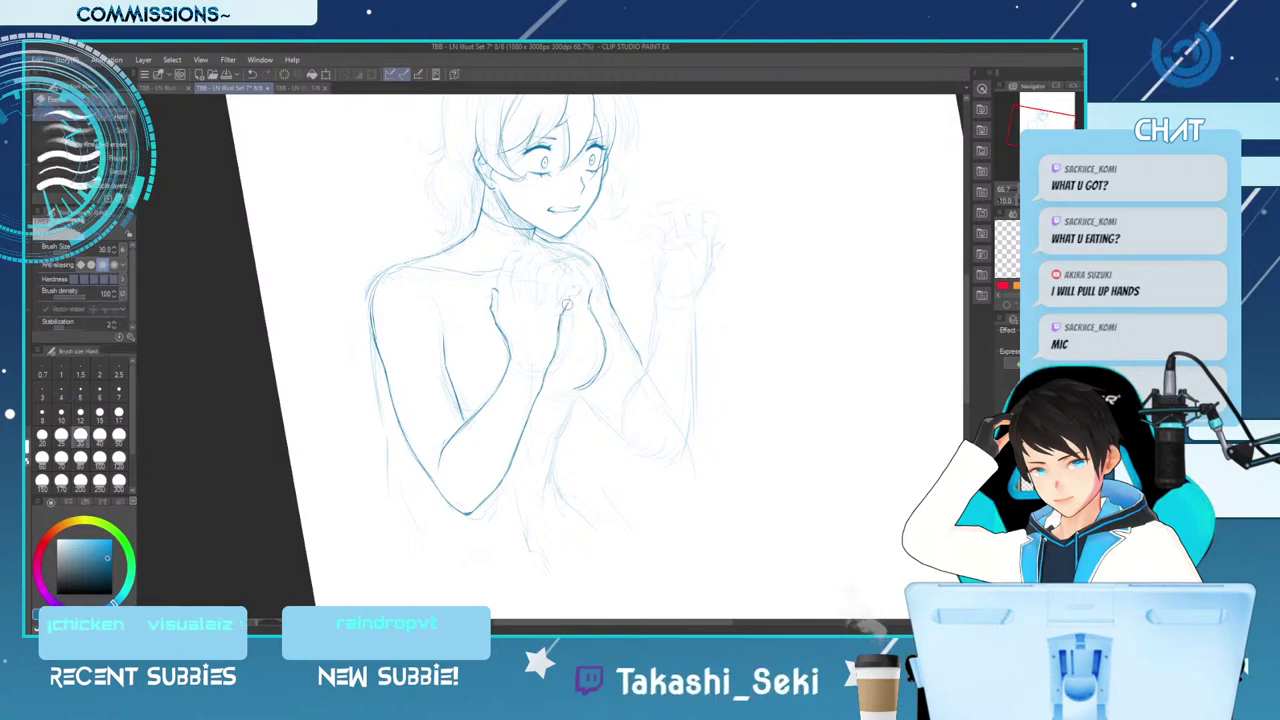
{"action": "key", "text": "p"}
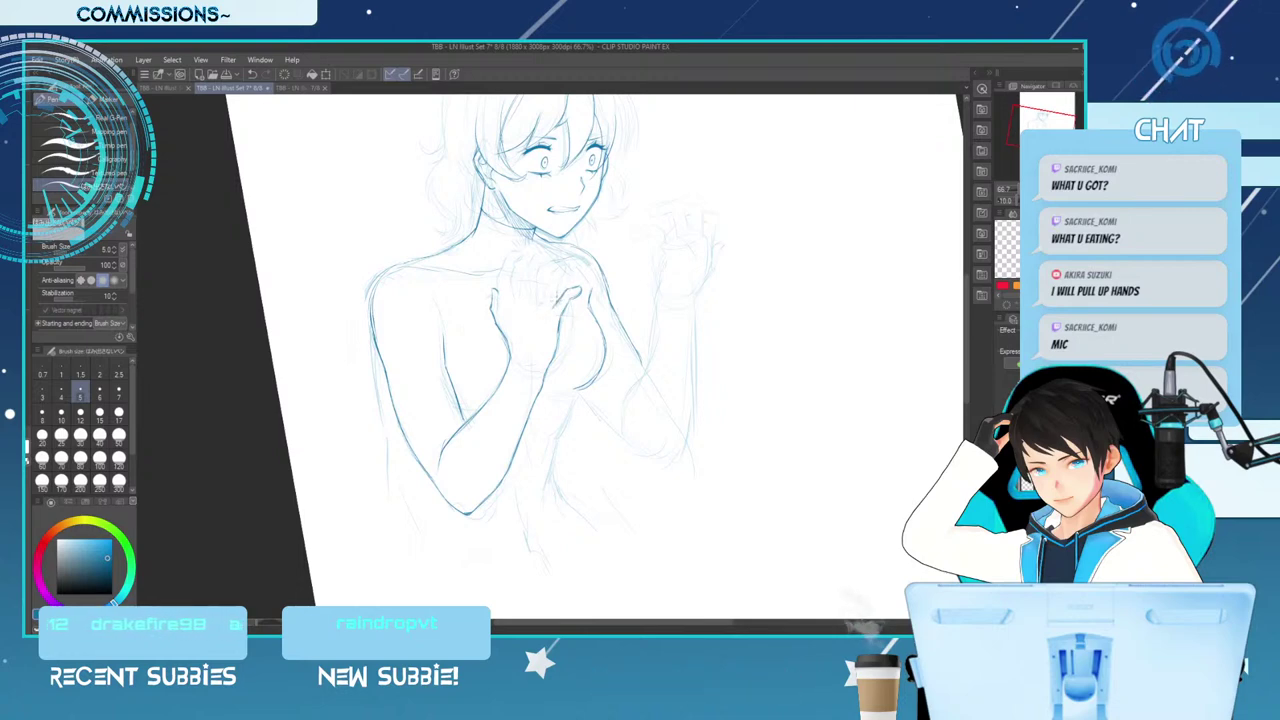
{"action": "key", "text": "bracketright"}
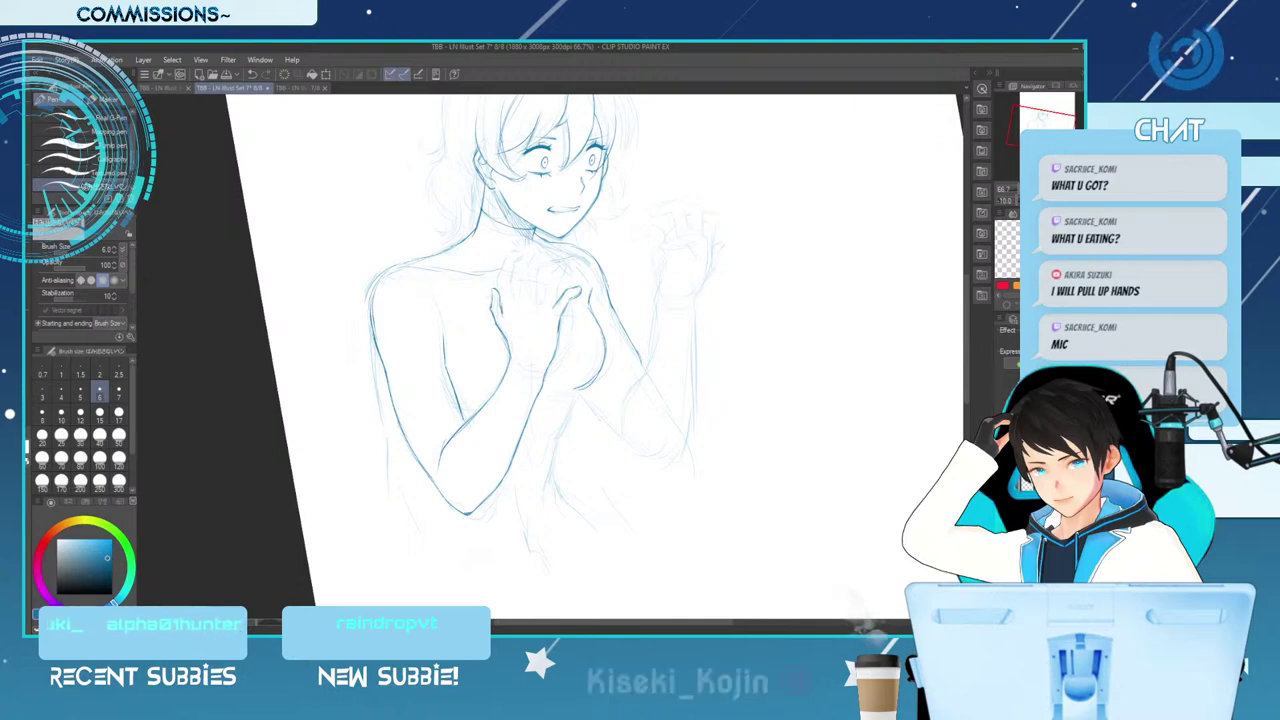
{"action": "key", "text": "e"}
{"action": "key", "text": "bracketleft"}
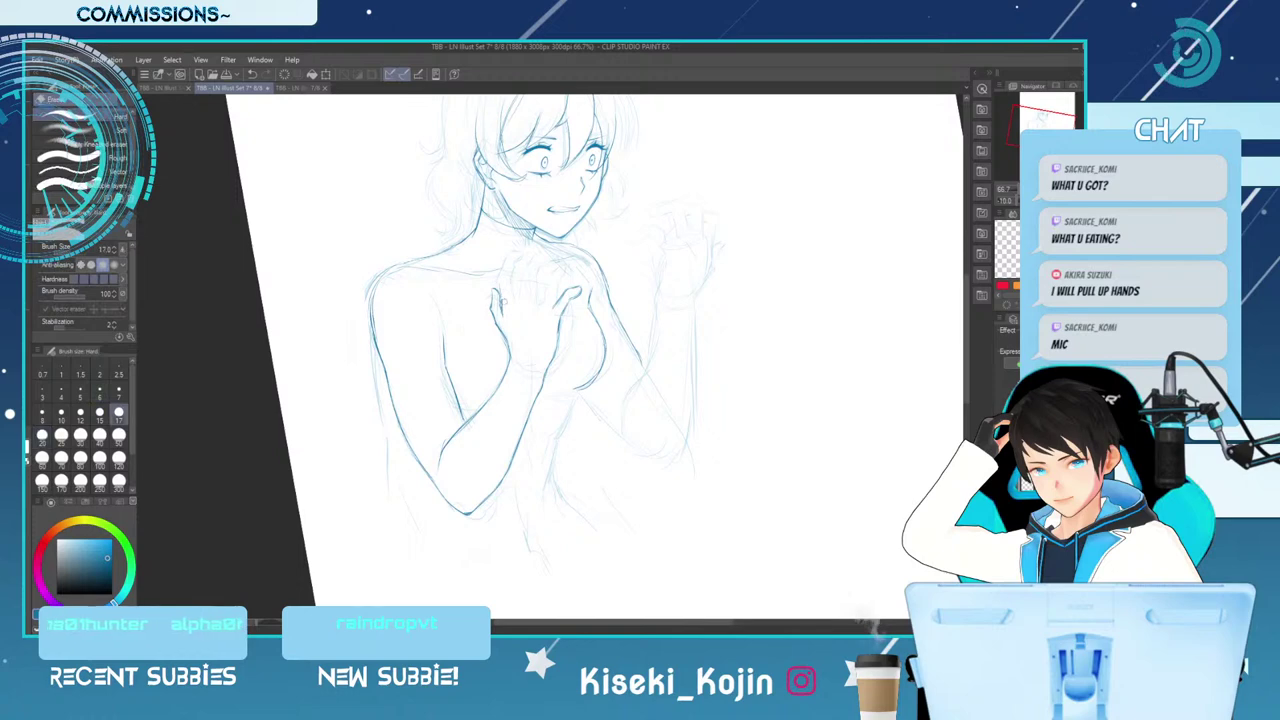
{"action": "key", "text": "p"}
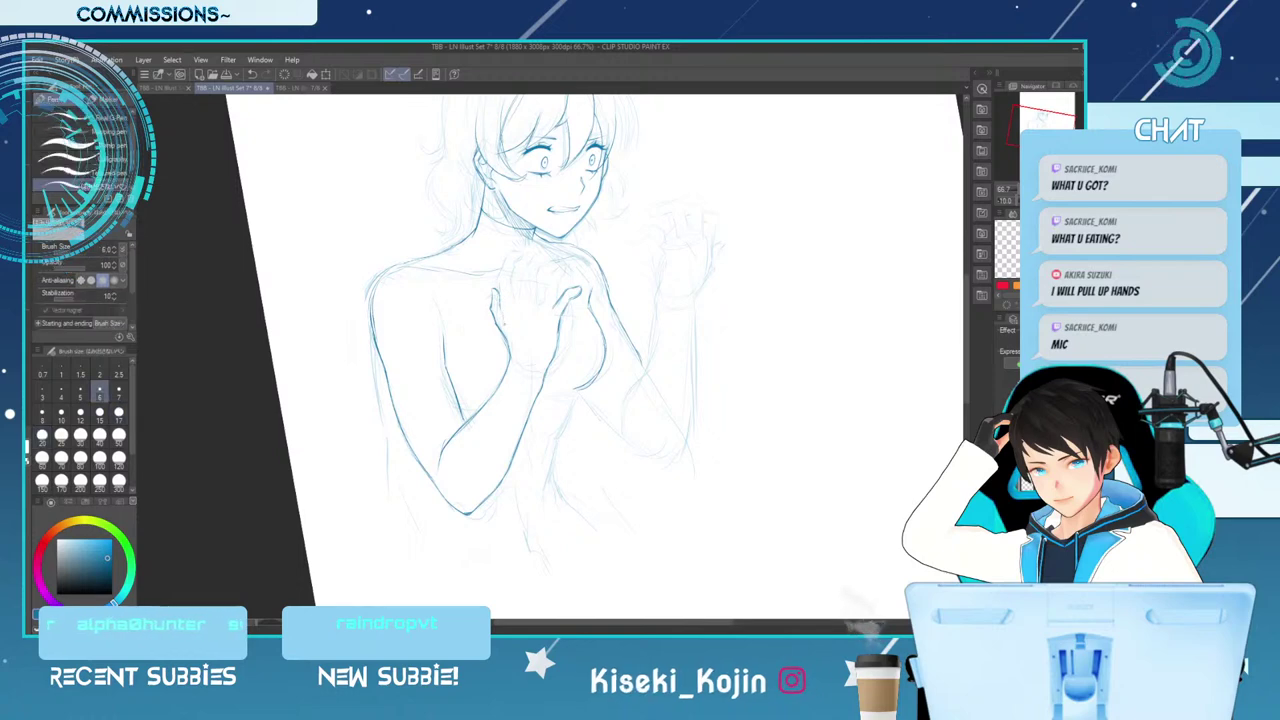
{"action": "key", "text": "e"}
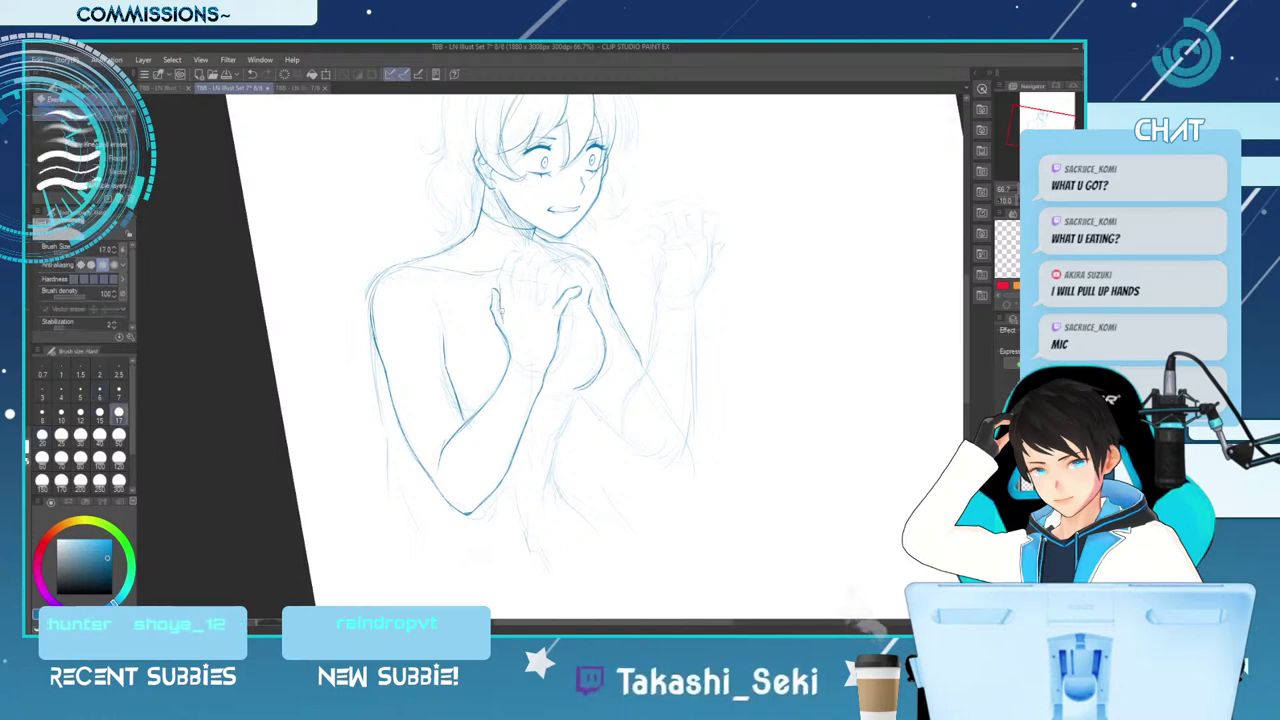
{"action": "key", "text": "p"}
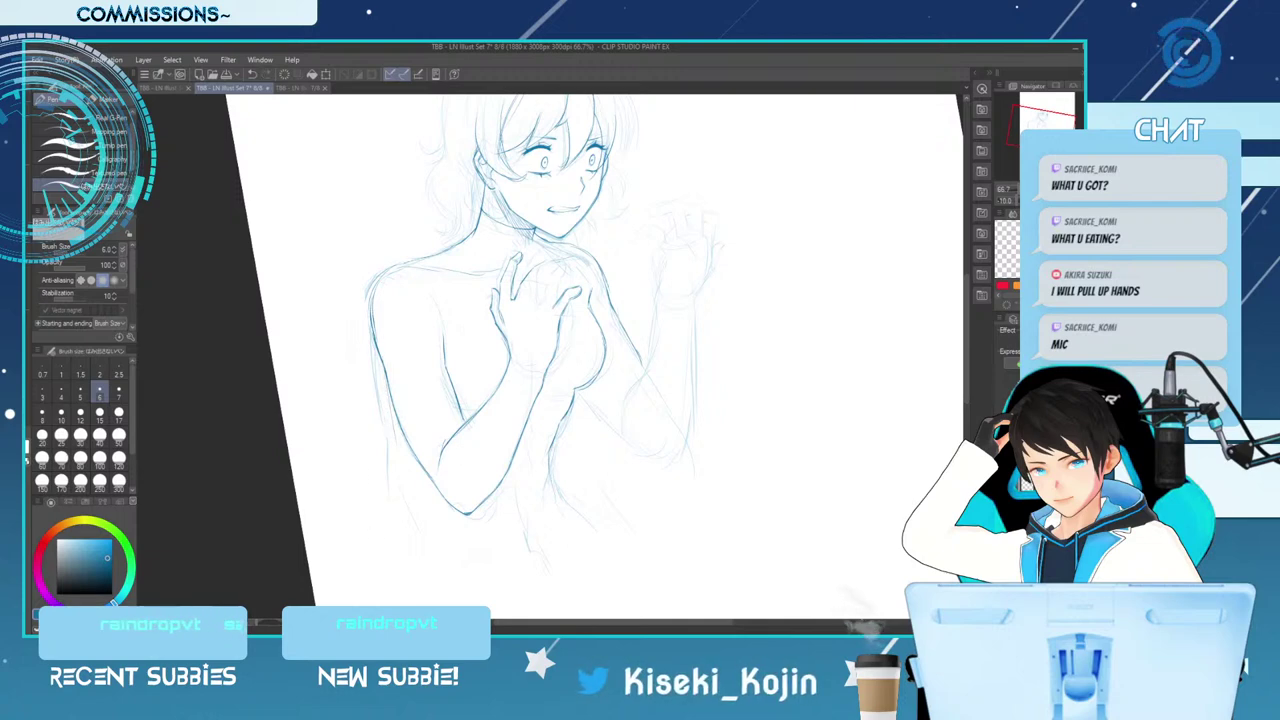
Draw the back's outline below the near arm and extend the belly line toward the hip, erasing the stray stroke beside the waist
{"action": "key", "text": "h"}
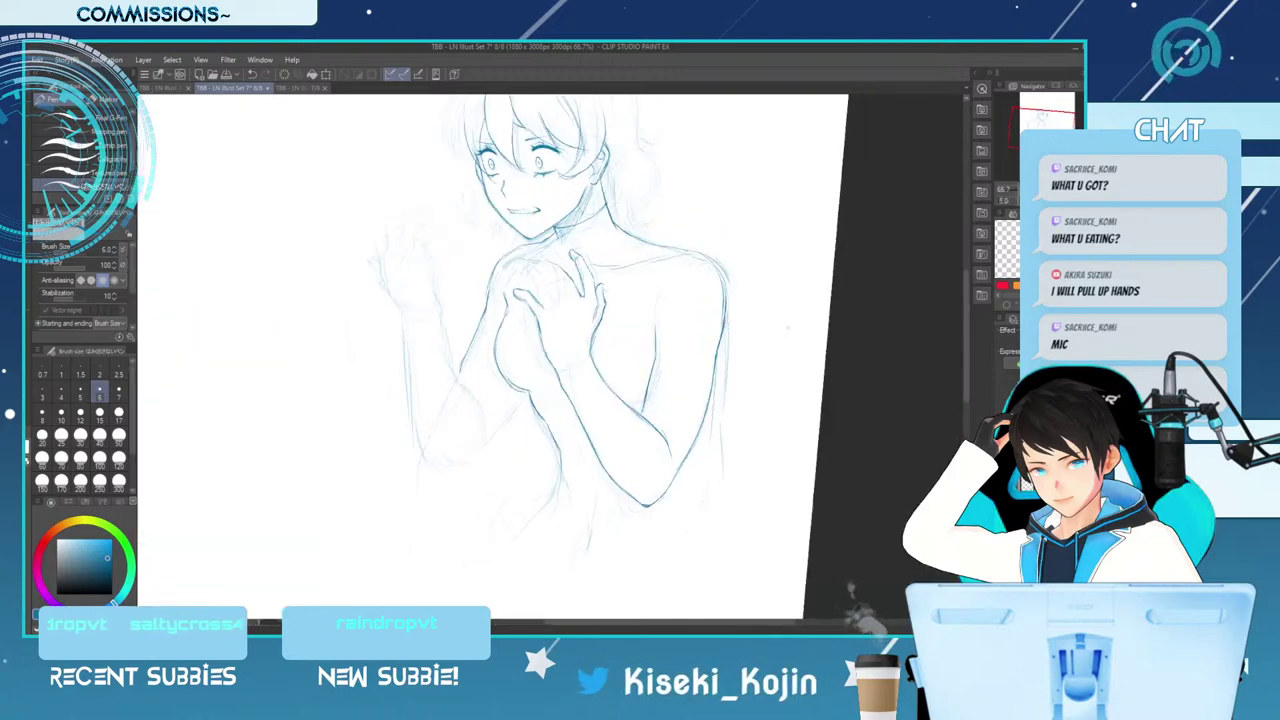
{"action": "left_click_drag", "start_coordinate": [712, 386], "coordinate": [710, 462]}
{"action": "left_click_drag", "start_coordinate": [715, 456], "coordinate": [715, 486]}
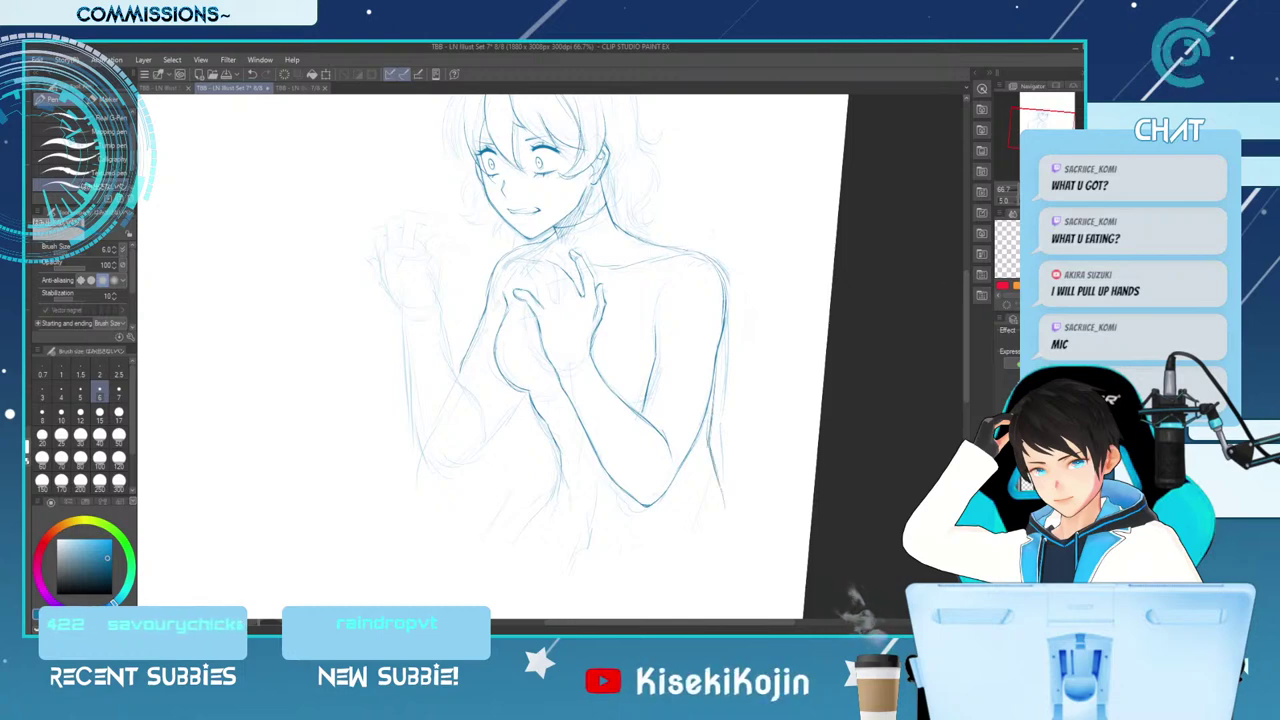
{"action": "key", "text": "ctrl+0"}
{"action": "left_click_drag", "start_coordinate": [700, 428], "coordinate": [700, 440]}
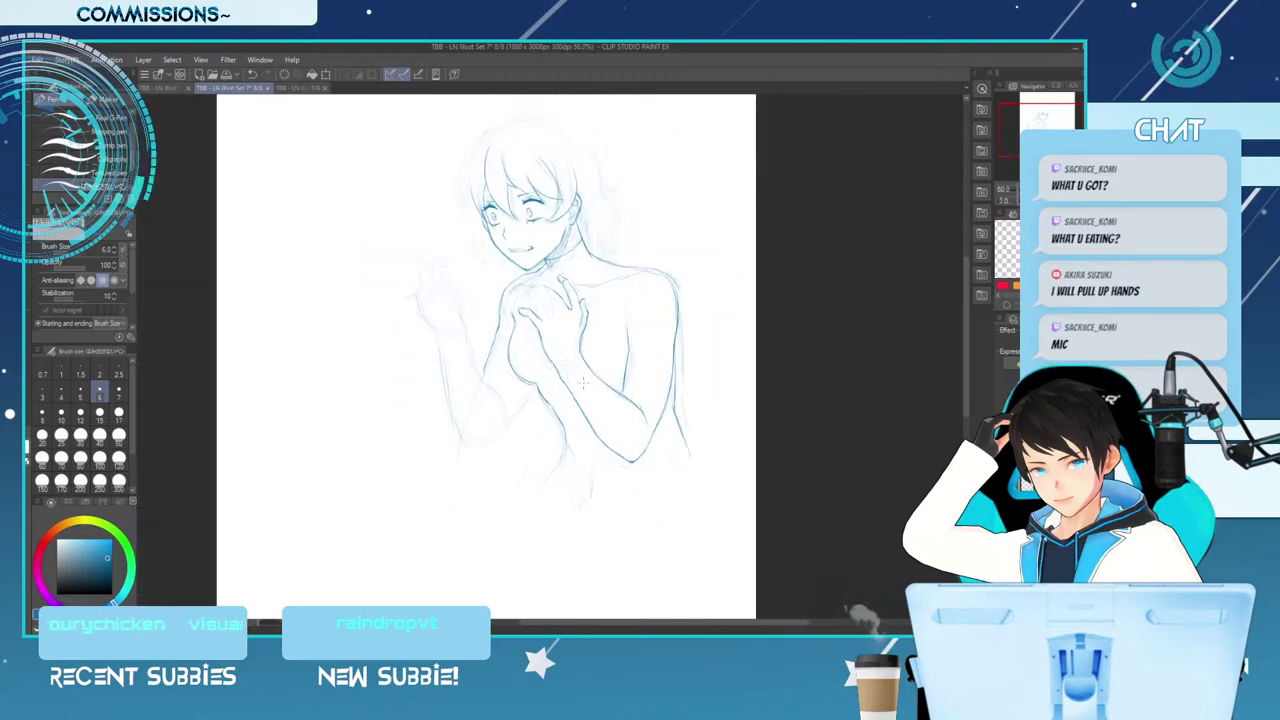
{"action": "left_click_drag", "start_coordinate": [590, 436], "coordinate": [596, 480]}
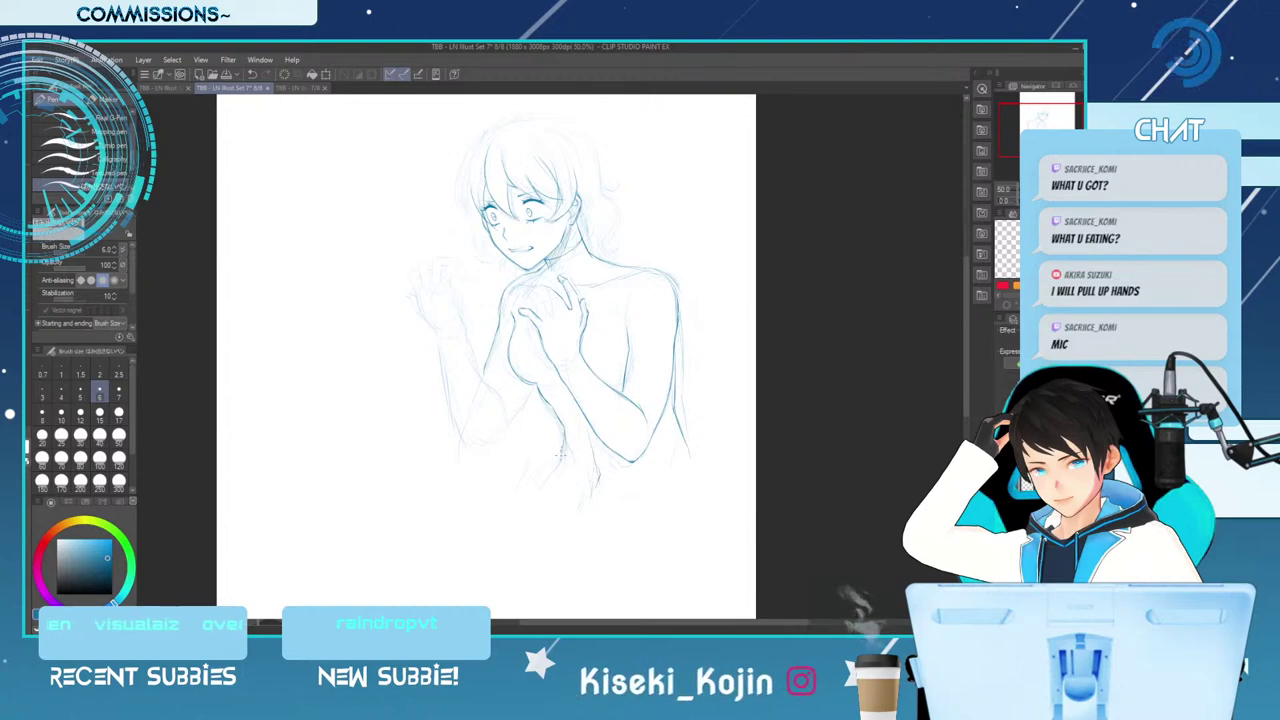
{"action": "left_click_drag", "start_coordinate": [552, 474], "coordinate": [538, 496]}
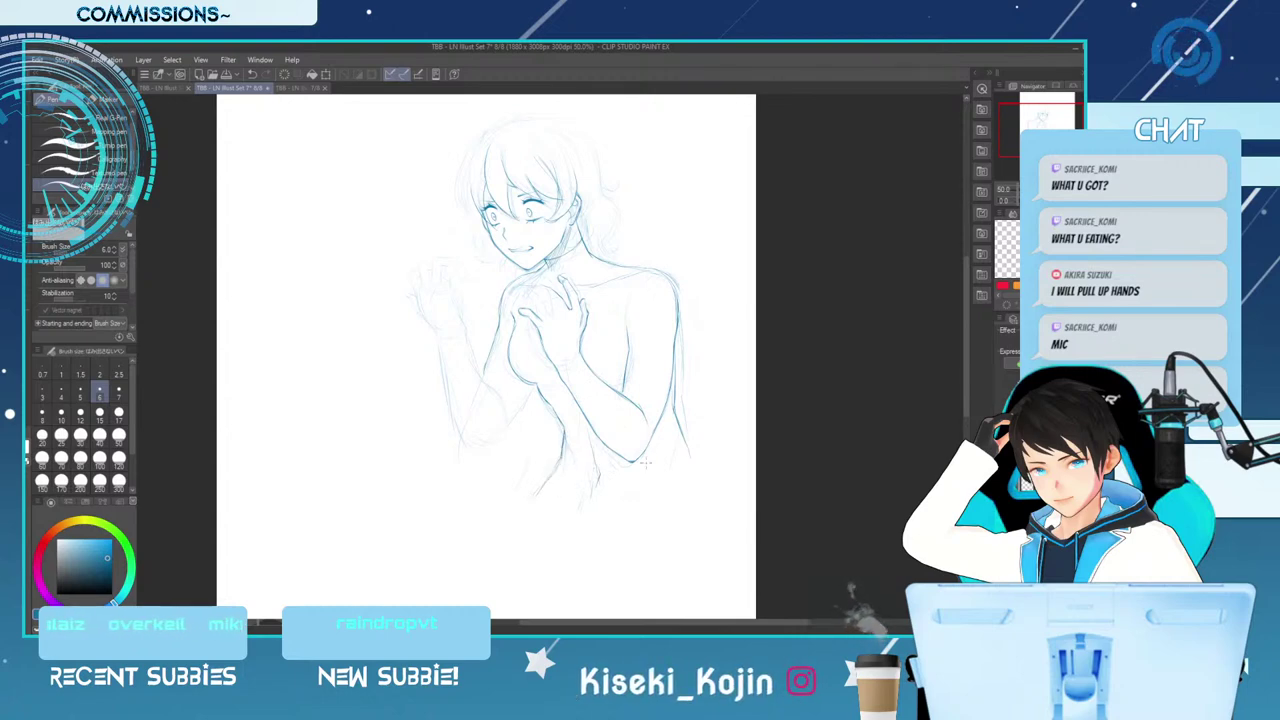
{"action": "key", "text": "e"}
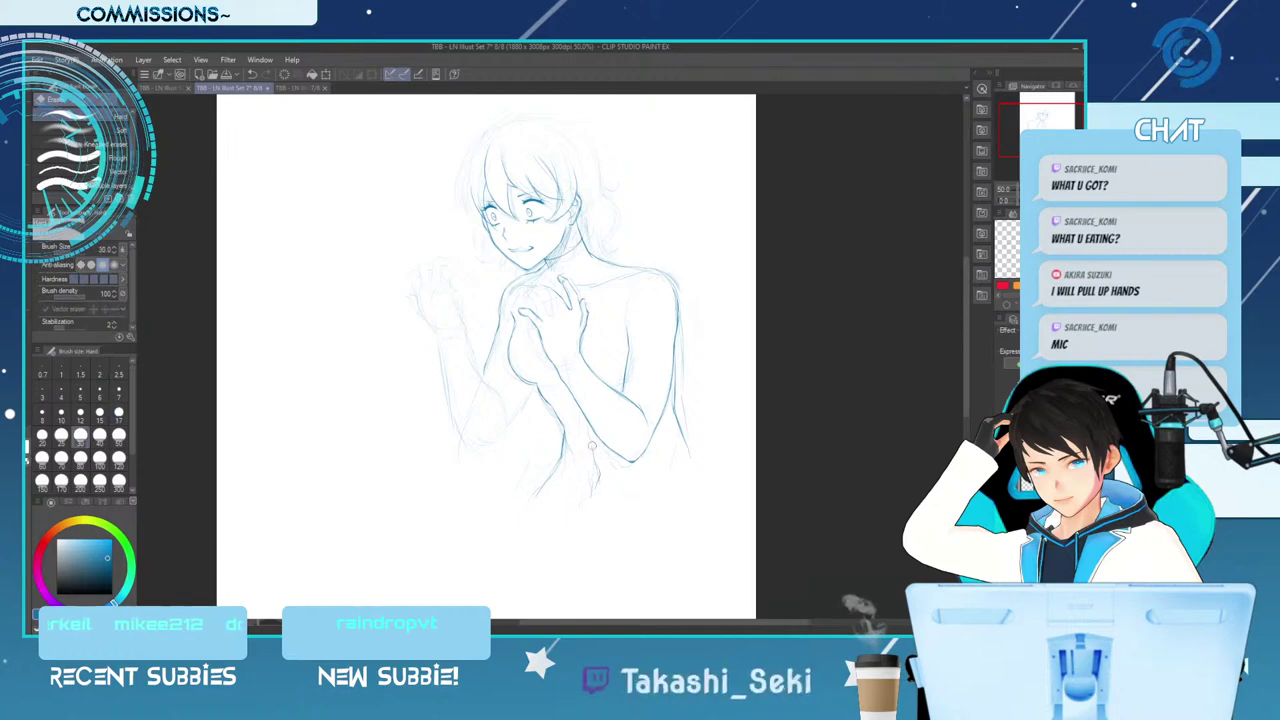
{"action": "key", "text": "p"}
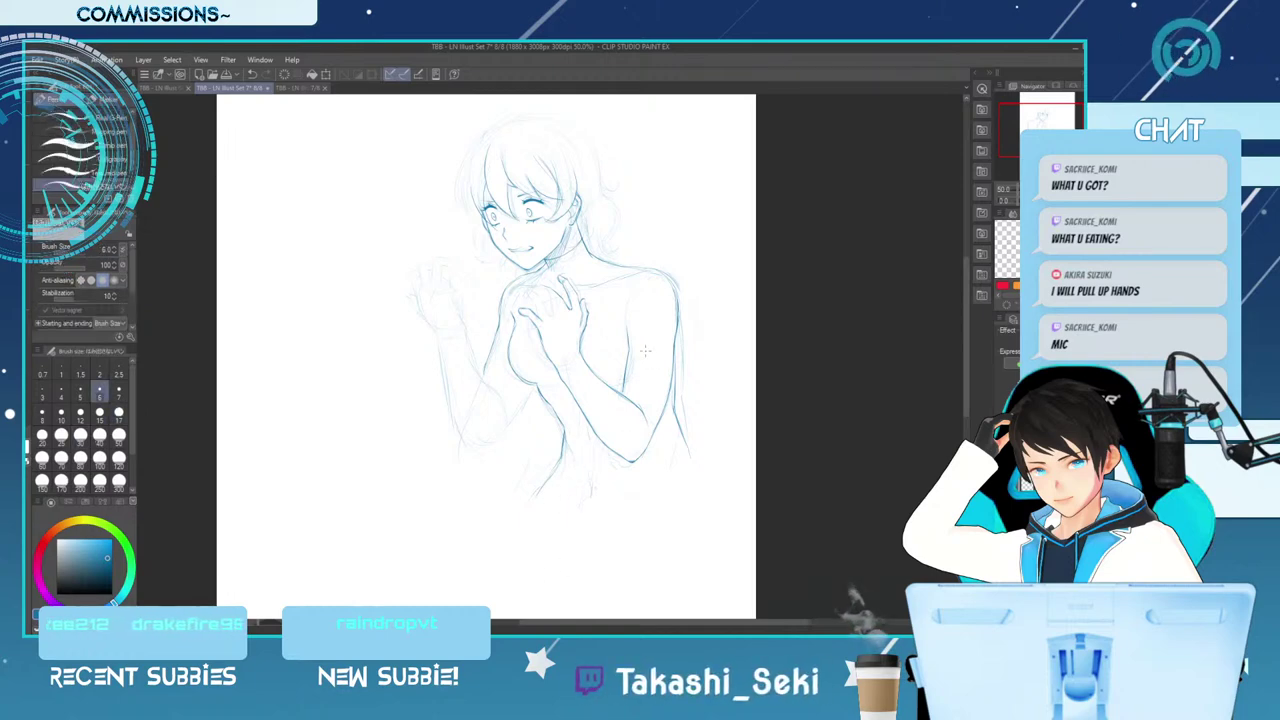
Draw the short sleeve hems across both upper arms and the inner line of the far arm
{"action": "left_click_drag", "start_coordinate": [632, 347], "coordinate": [673, 339]}
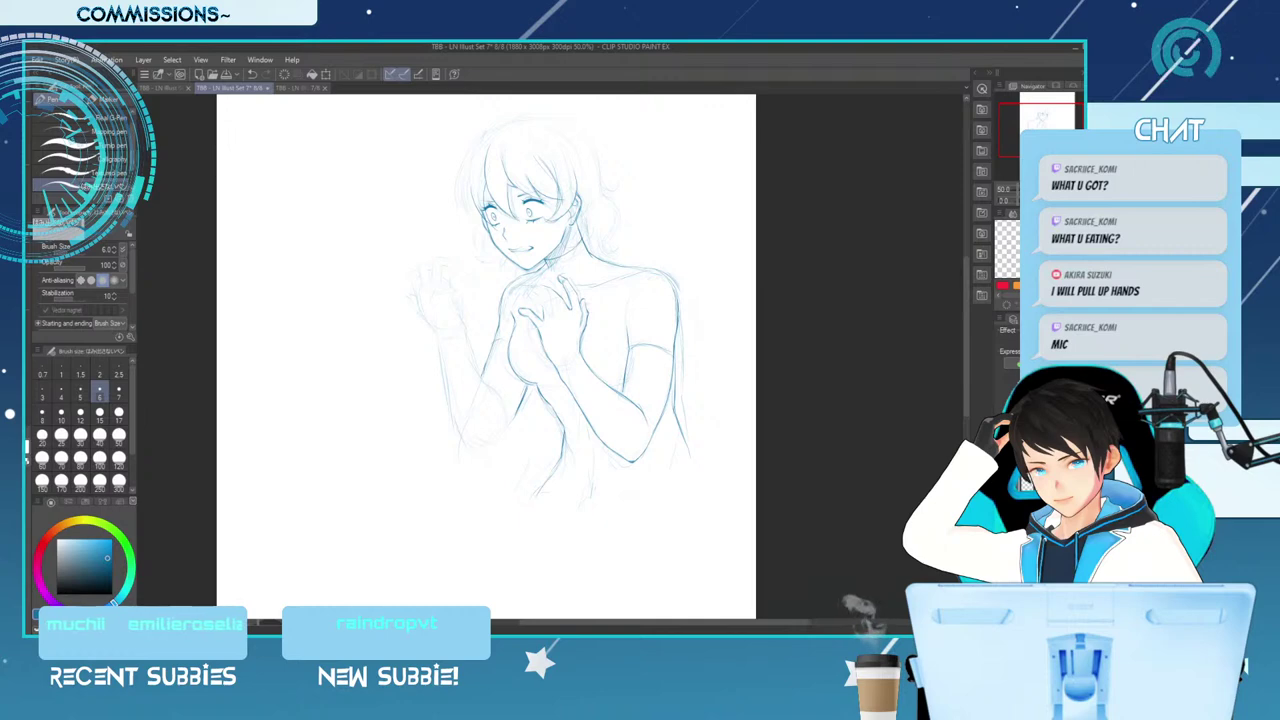
{"action": "key", "text": "h"}
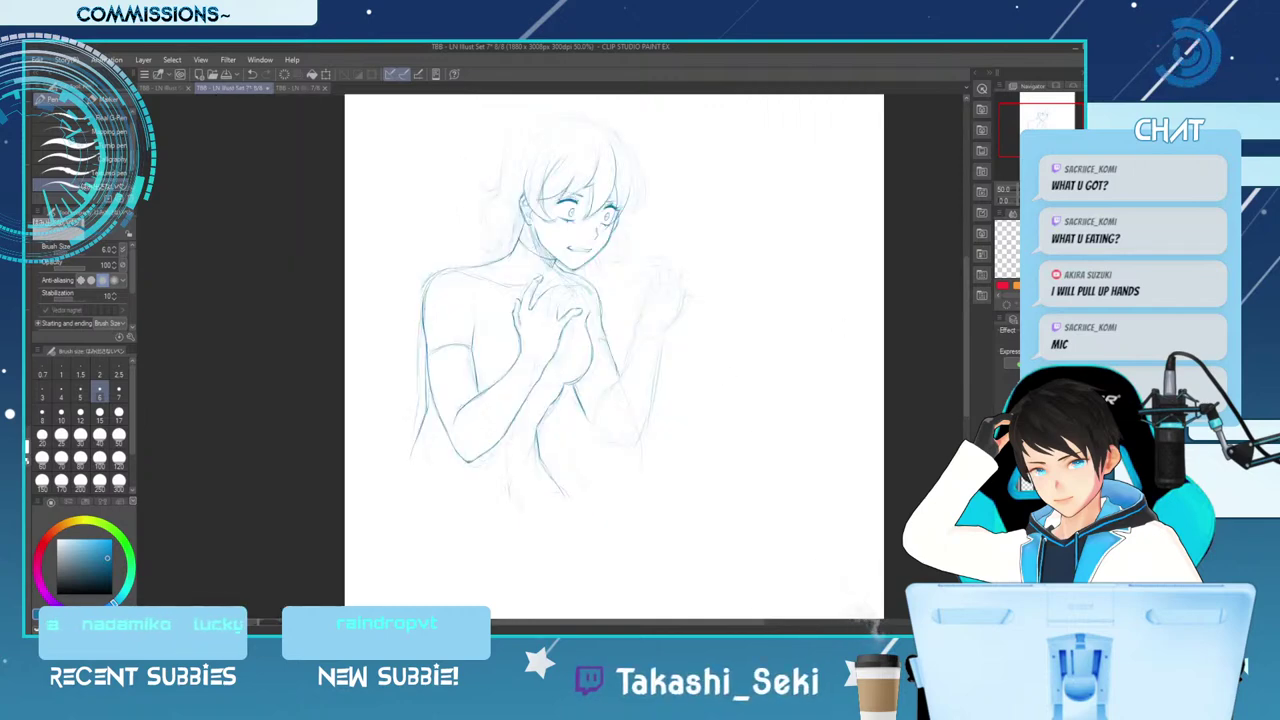
{"action": "scroll", "coordinate": [560, 350], "scroll_direction": "up", "scroll_amount": 1}
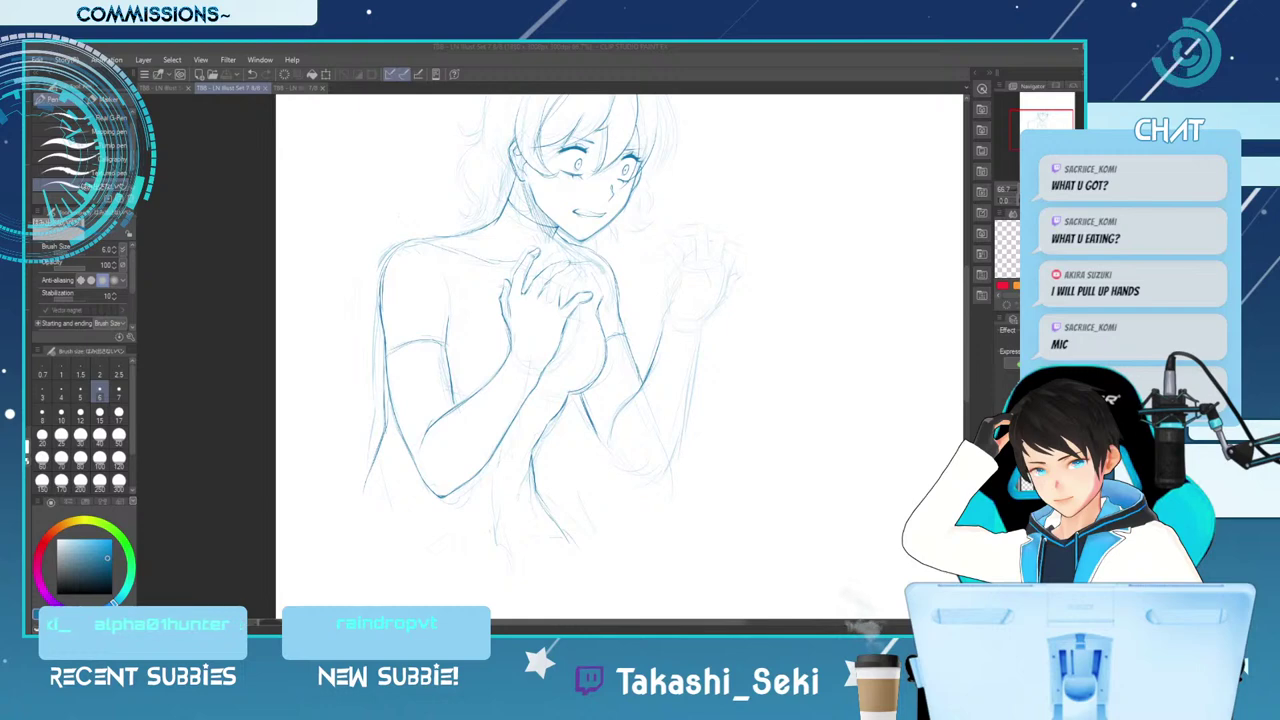
Outline the far forearm's underside and round off its bent elbow
{"action": "key", "text": "ctrl+minus"}
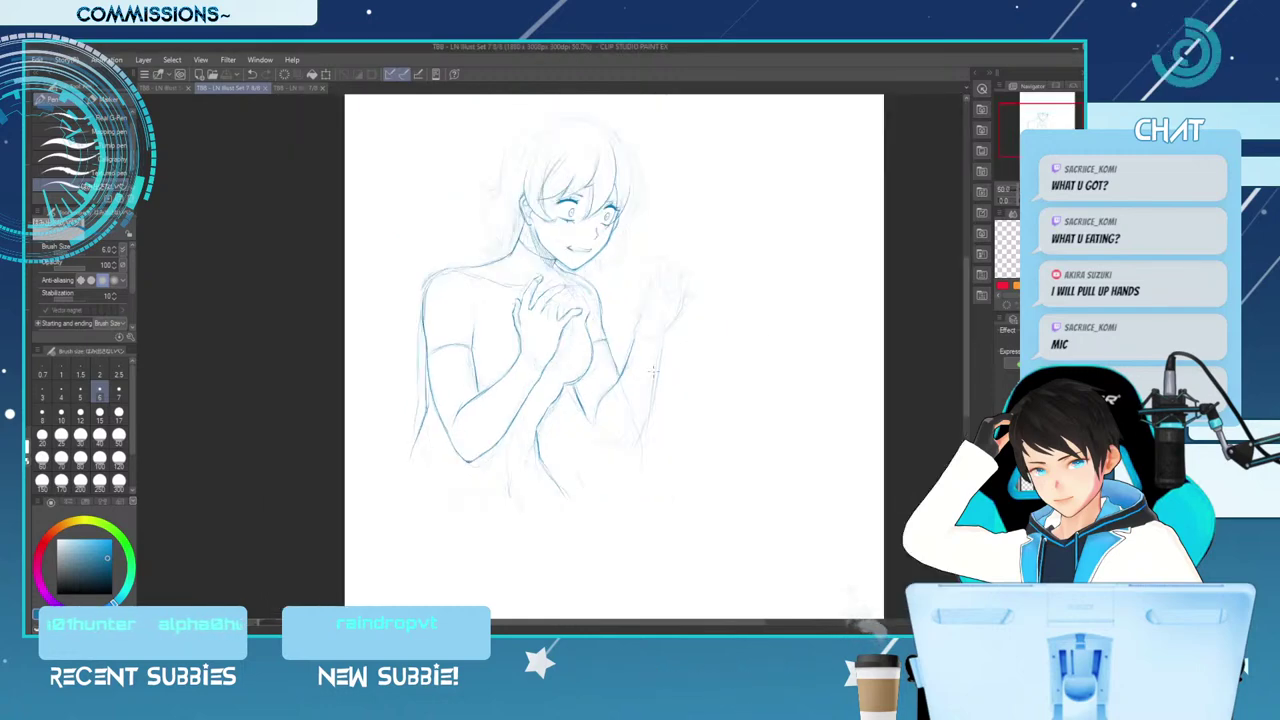
{"action": "left_click_drag", "start_coordinate": [612, 405], "coordinate": [598, 430]}
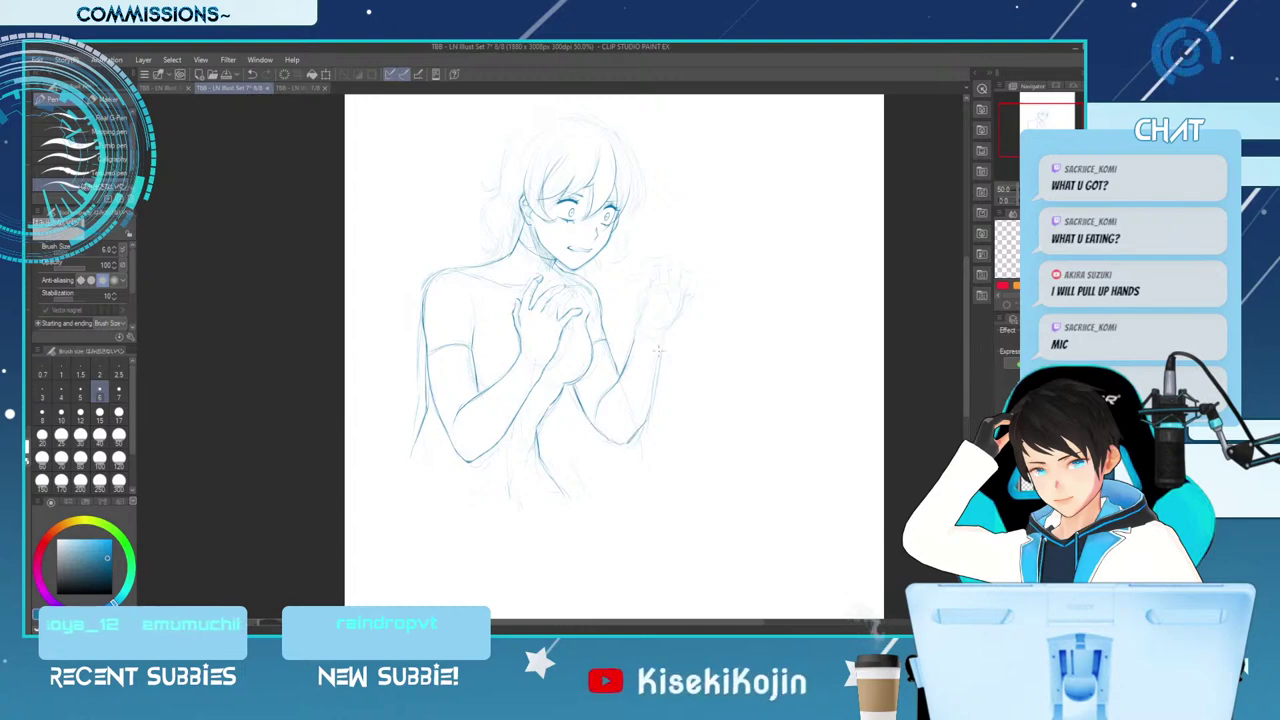
{"action": "mouse_move", "coordinate": [653, 410]}
{"action": "left_mouse_down"}
{"action": "mouse_move", "coordinate": [649, 370]}
{"action": "mouse_move", "coordinate": [642, 428]}
{"action": "left_mouse_up"}
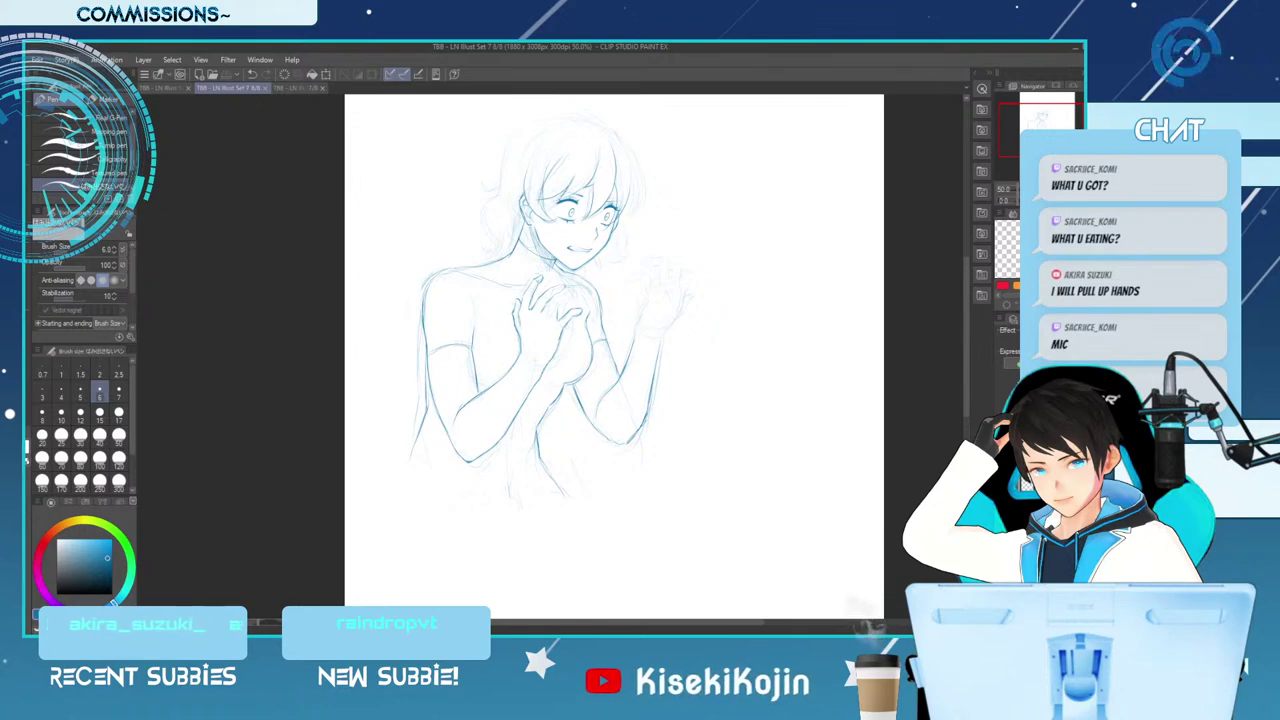
Outline the raised far hand's wrist, palm and fingers, and add the contour under the chest
{"action": "left_click_drag", "start_coordinate": [628, 328], "coordinate": [640, 338]}
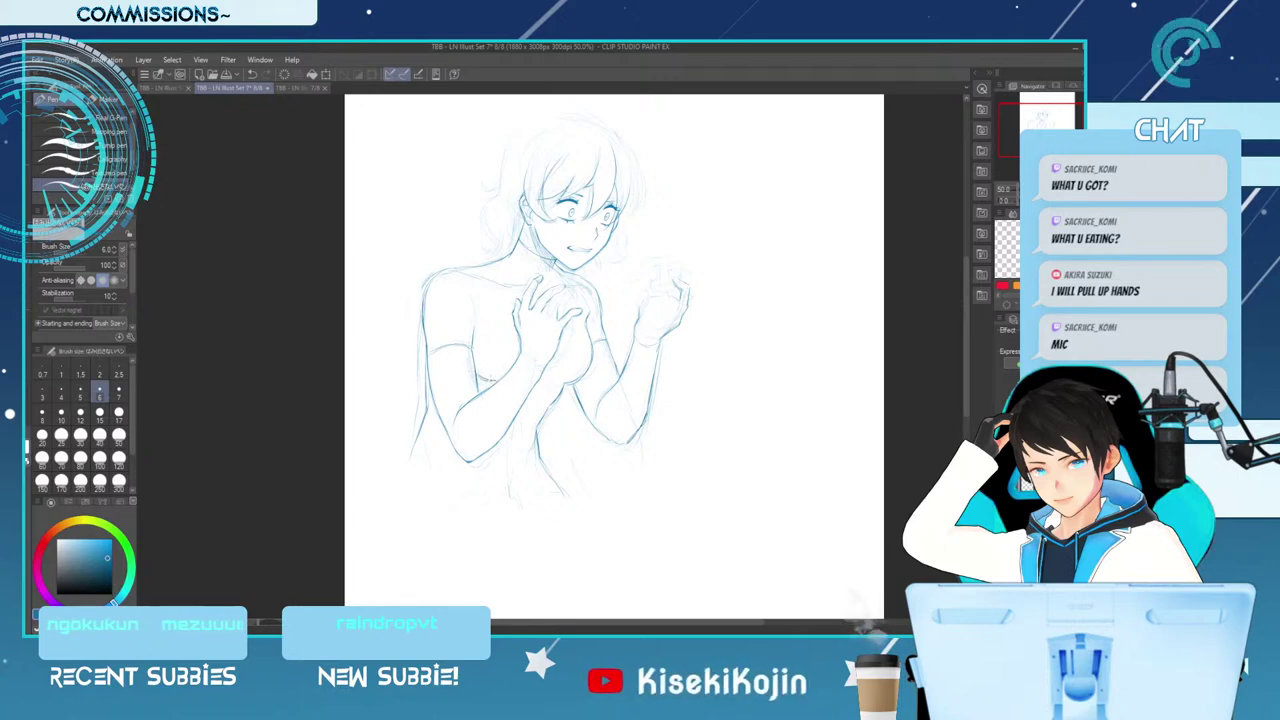
{"action": "left_click_drag", "start_coordinate": [540, 379], "coordinate": [558, 377]}
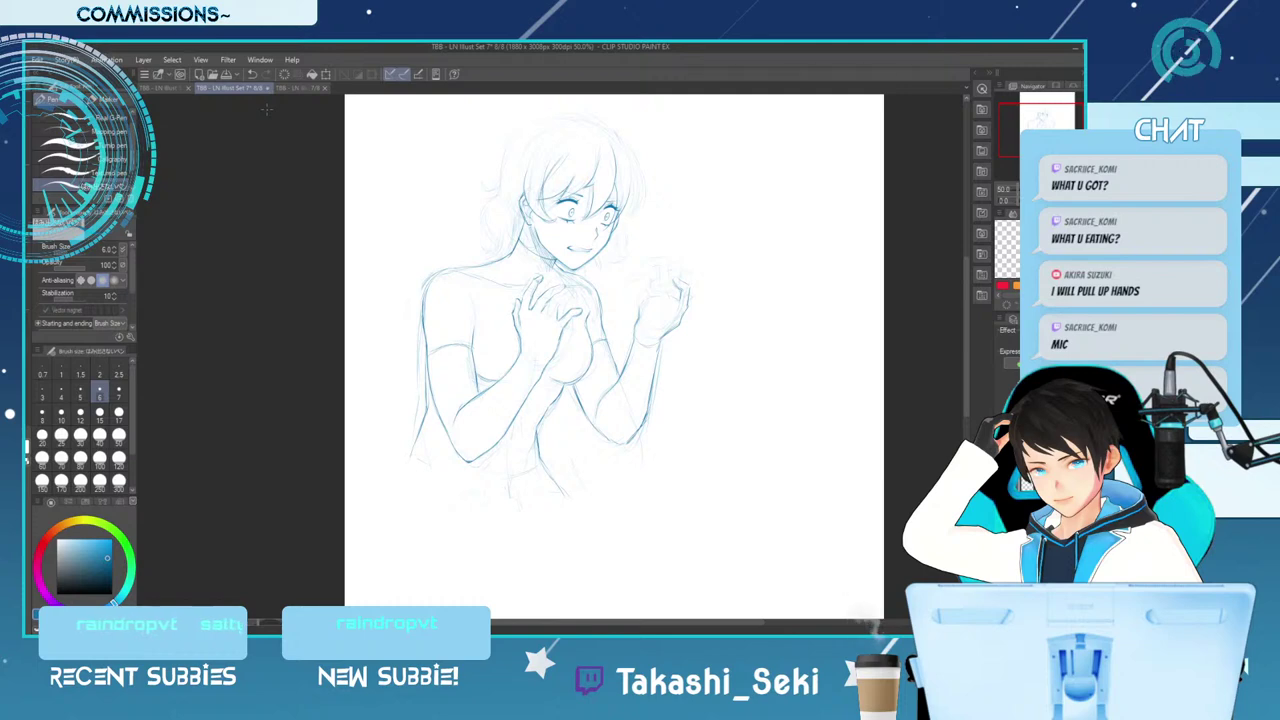
Check the grayscale illustration in the other open document, and extend the line art's lower back and belly outlines down to the hips
{"action": "left_click", "coordinate": [290, 88]}
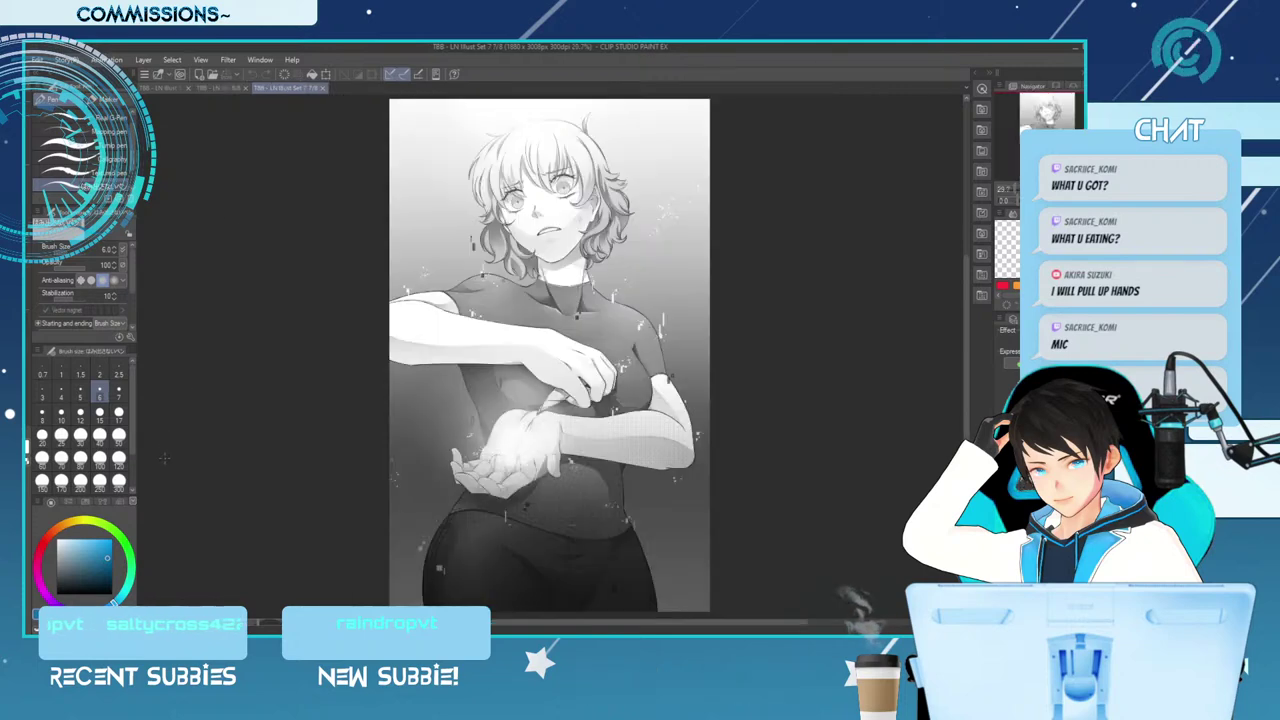
{"action": "left_click", "coordinate": [230, 88]}
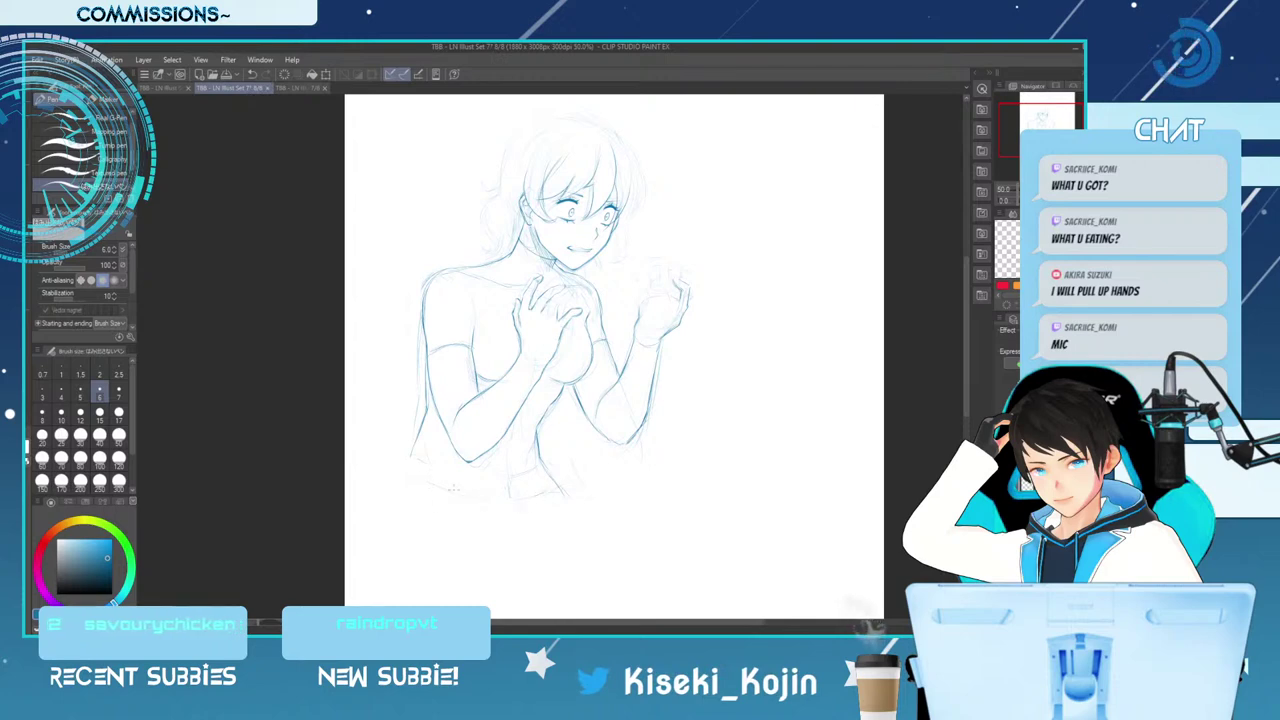
{"action": "left_click_drag", "start_coordinate": [411, 455], "coordinate": [403, 471]}
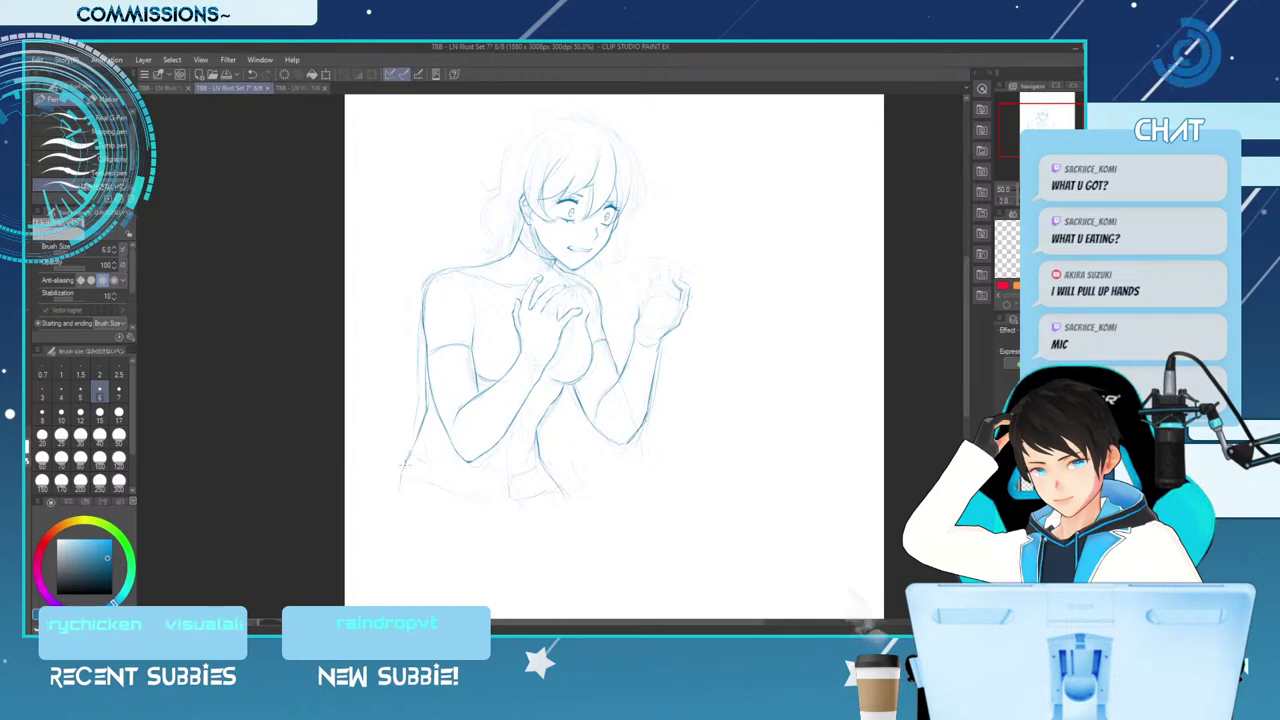
{"action": "left_click_drag", "start_coordinate": [548, 466], "coordinate": [578, 496]}
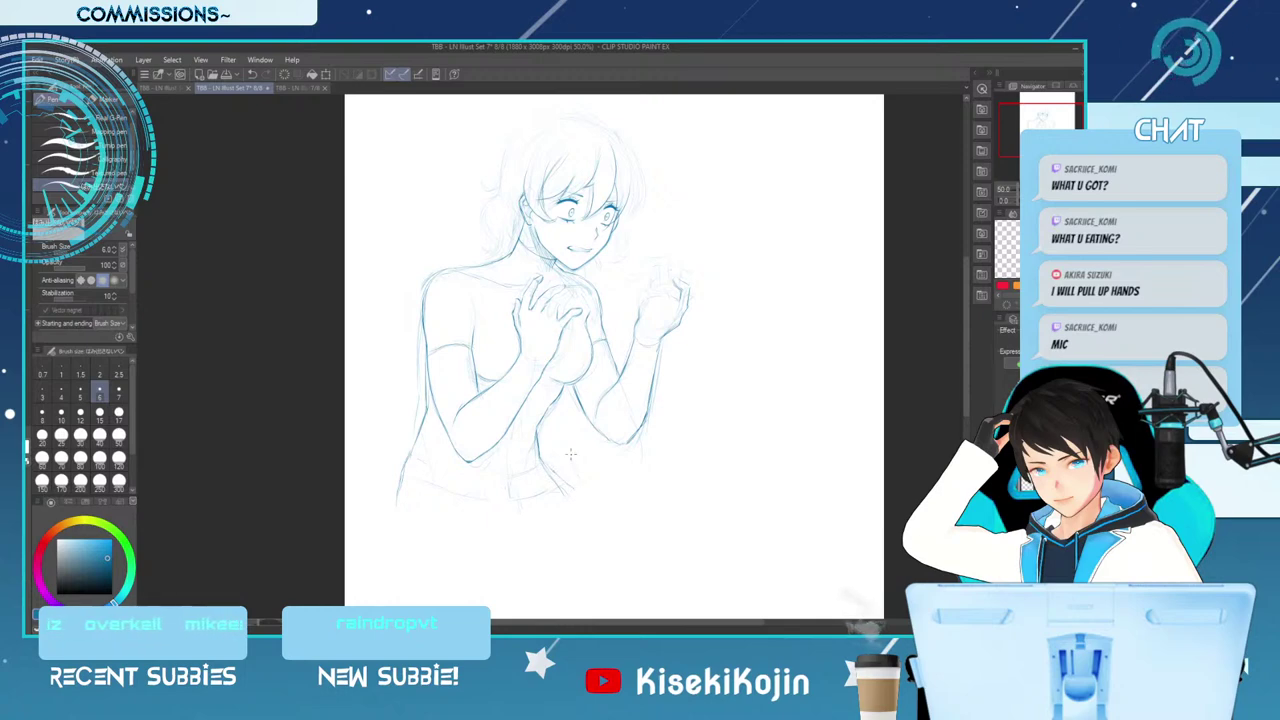
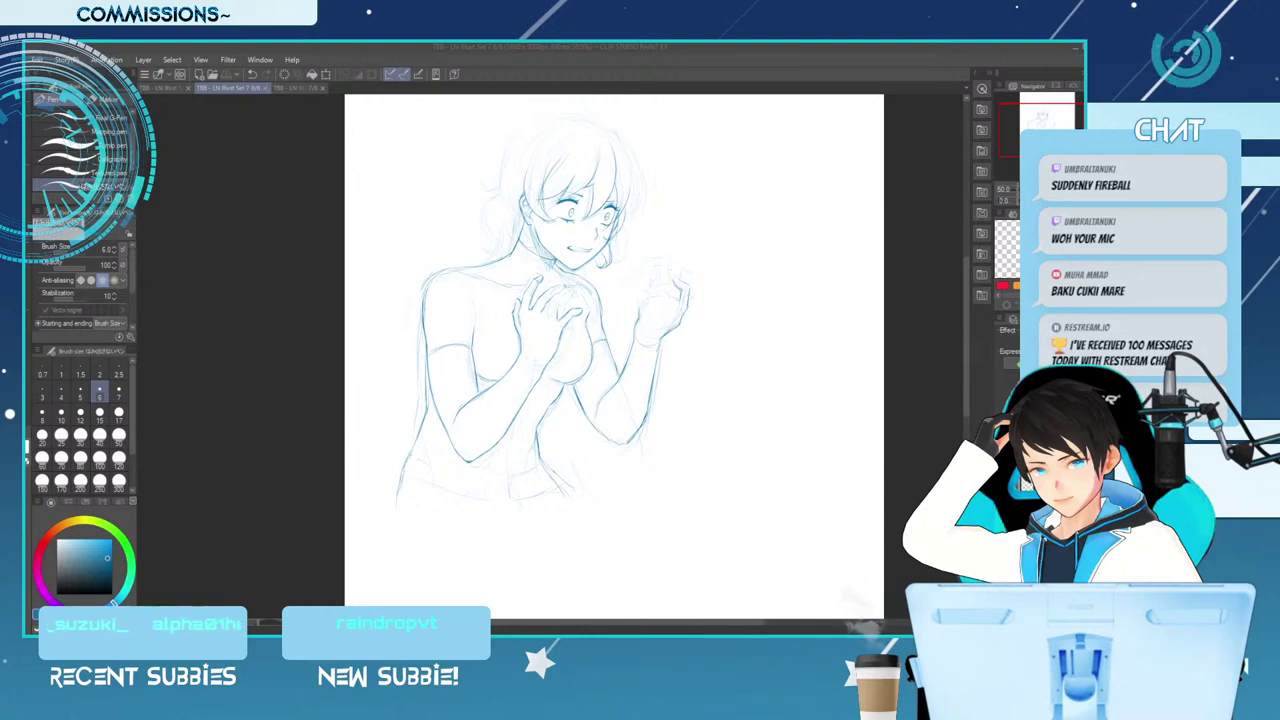
Draw the curved shirt hem across the hips and the hair locks along the far side of the face
{"action": "left_click", "coordinate": [562, 486]}
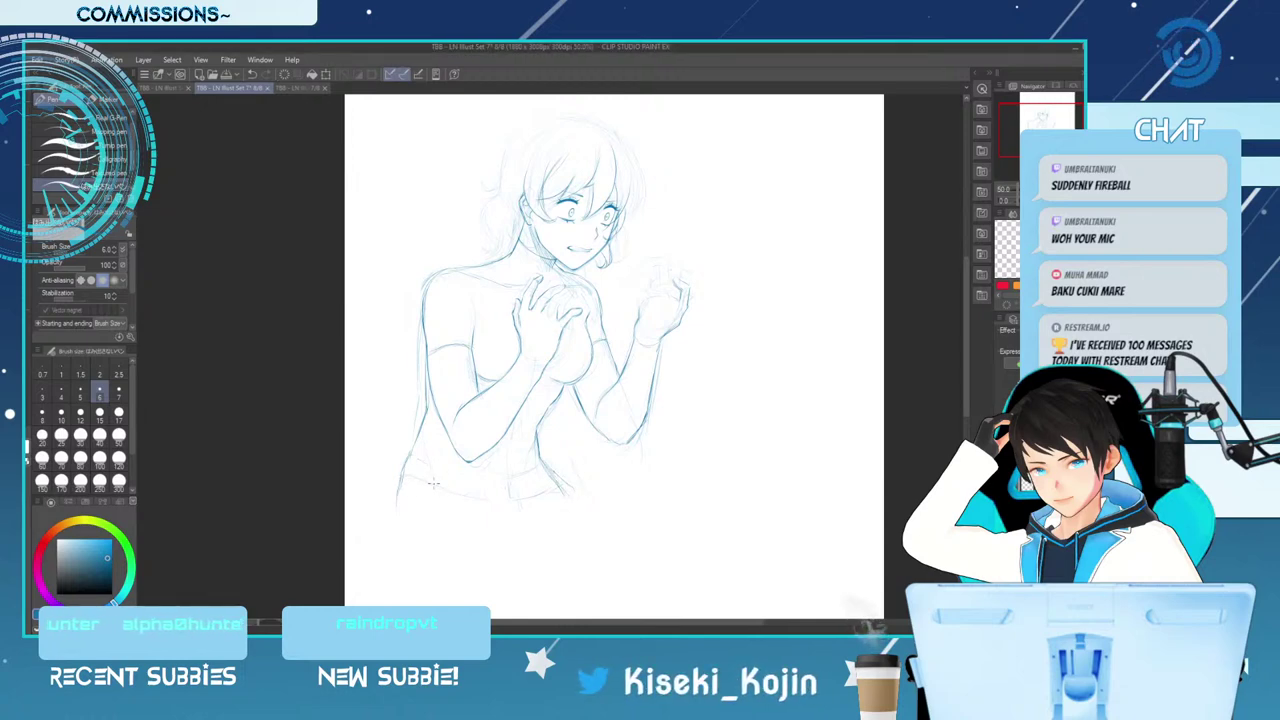
{"action": "left_click_drag", "start_coordinate": [556, 481], "coordinate": [516, 499]}
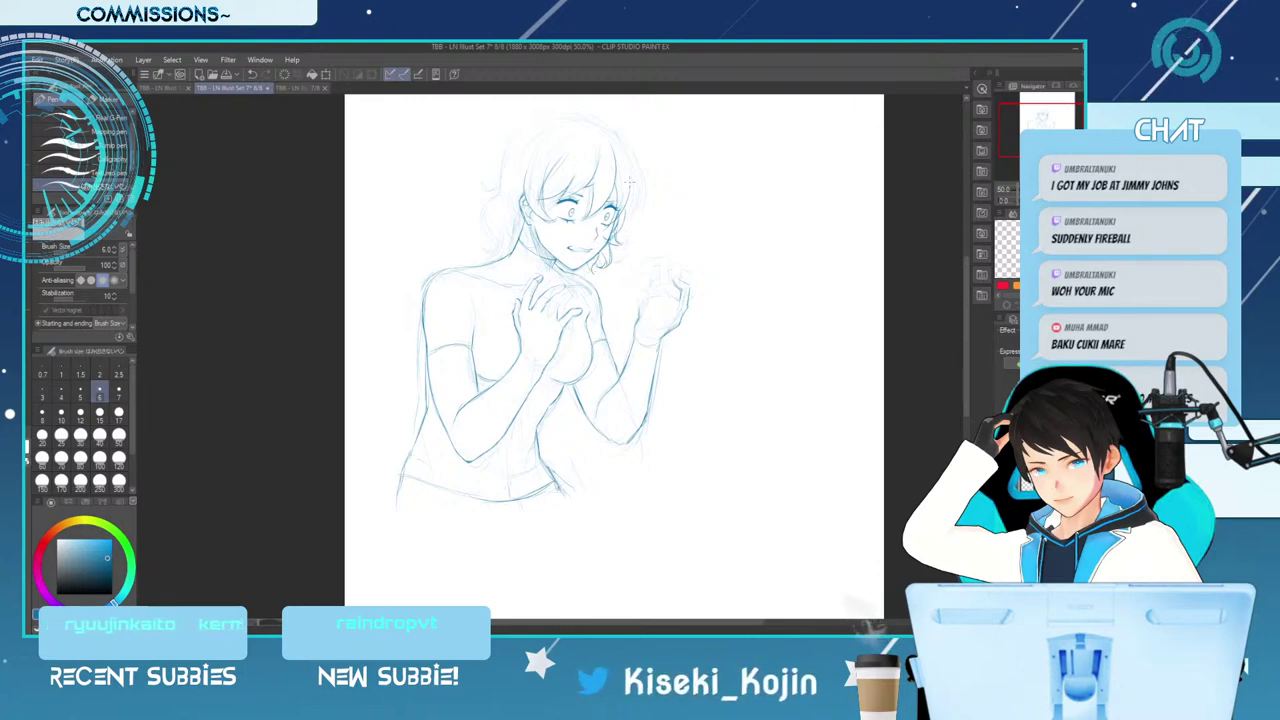
{"action": "left_click_drag", "start_coordinate": [626, 166], "coordinate": [628, 208]}
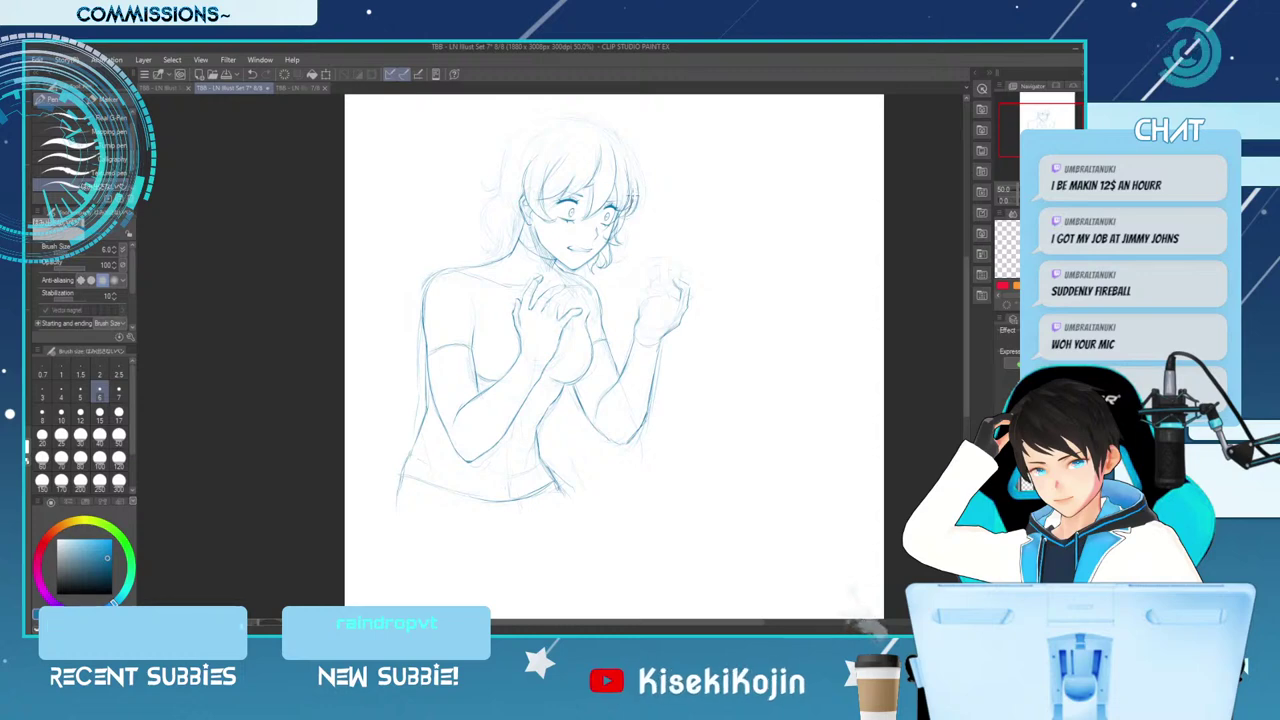
{"action": "key", "text": "e"}
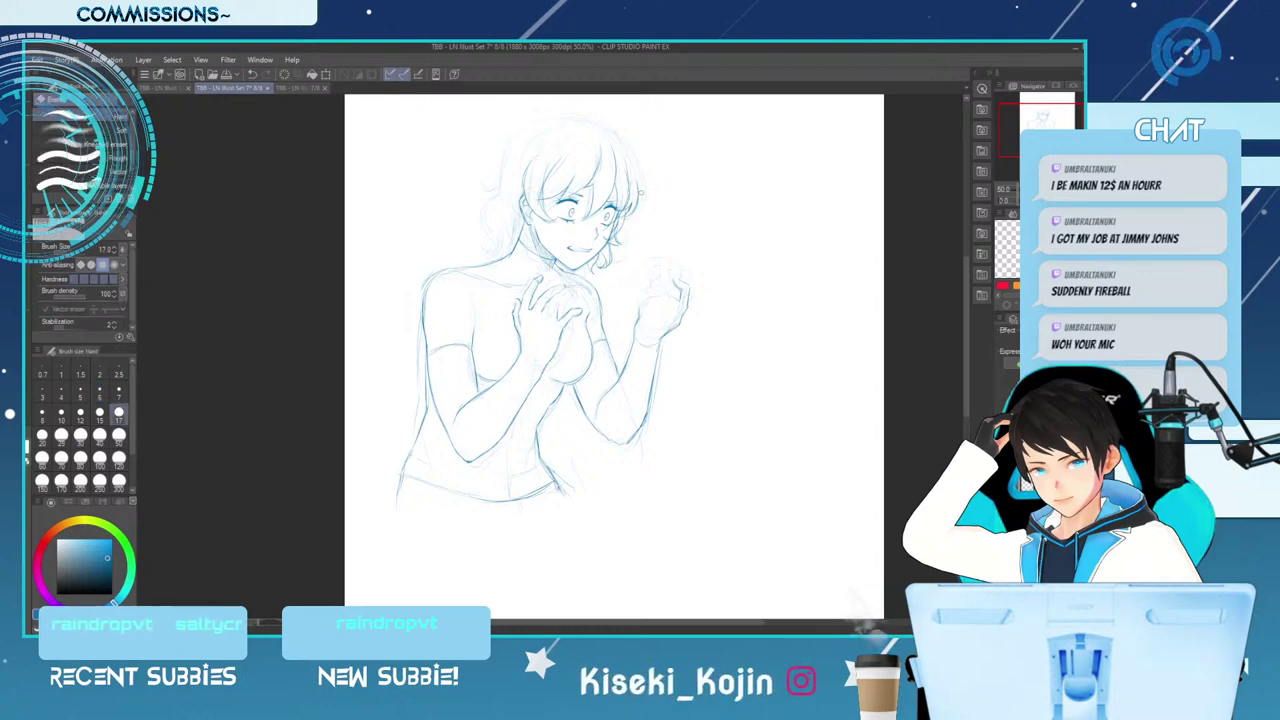
{"action": "key", "text": "p"}
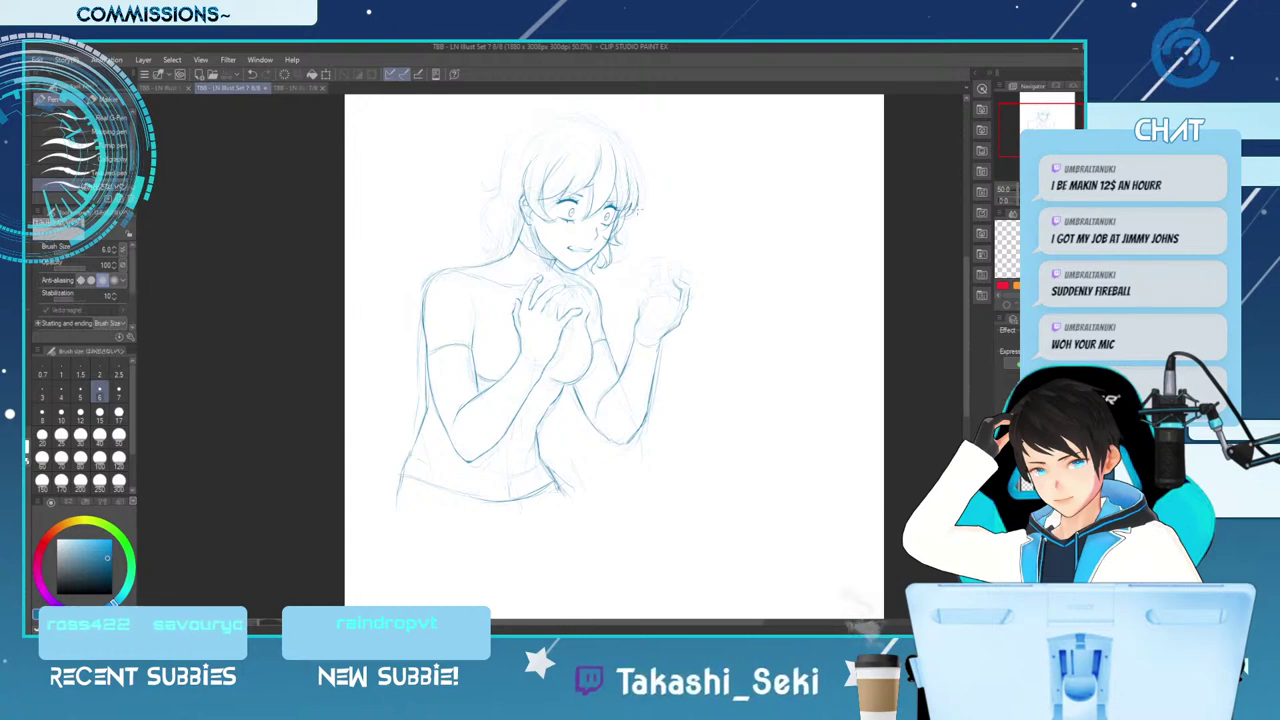
{"action": "left_click", "coordinate": [636, 200]}
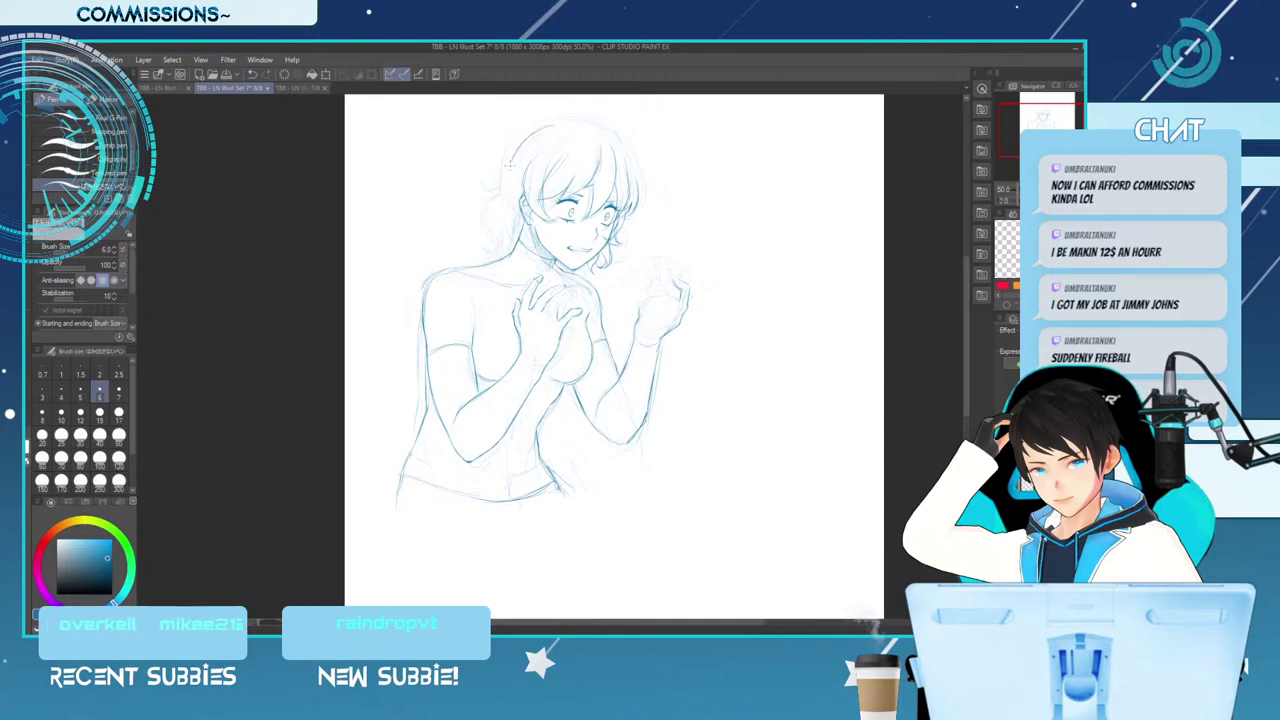
Mirror the canvas view, outline the hair at the back of the head with outward-flicked tips, and save the document
{"action": "key", "text": "h"}
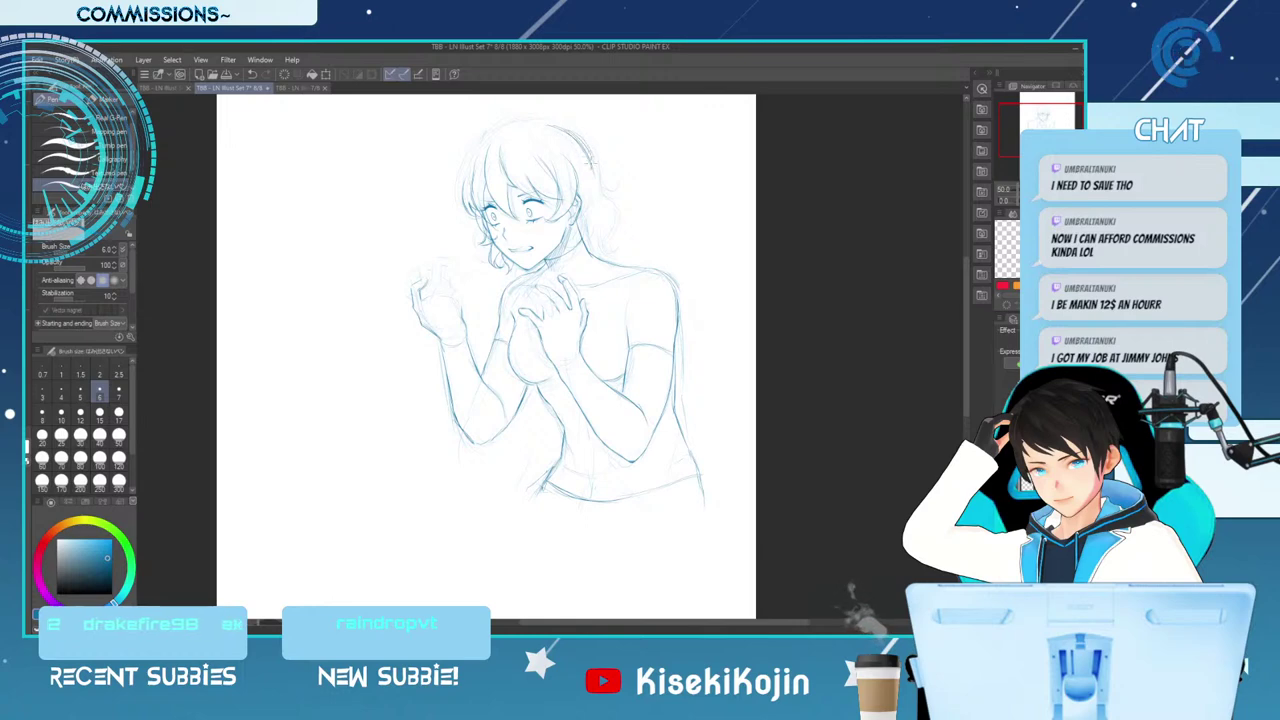
{"action": "left_click_drag", "start_coordinate": [584, 145], "coordinate": [597, 188]}
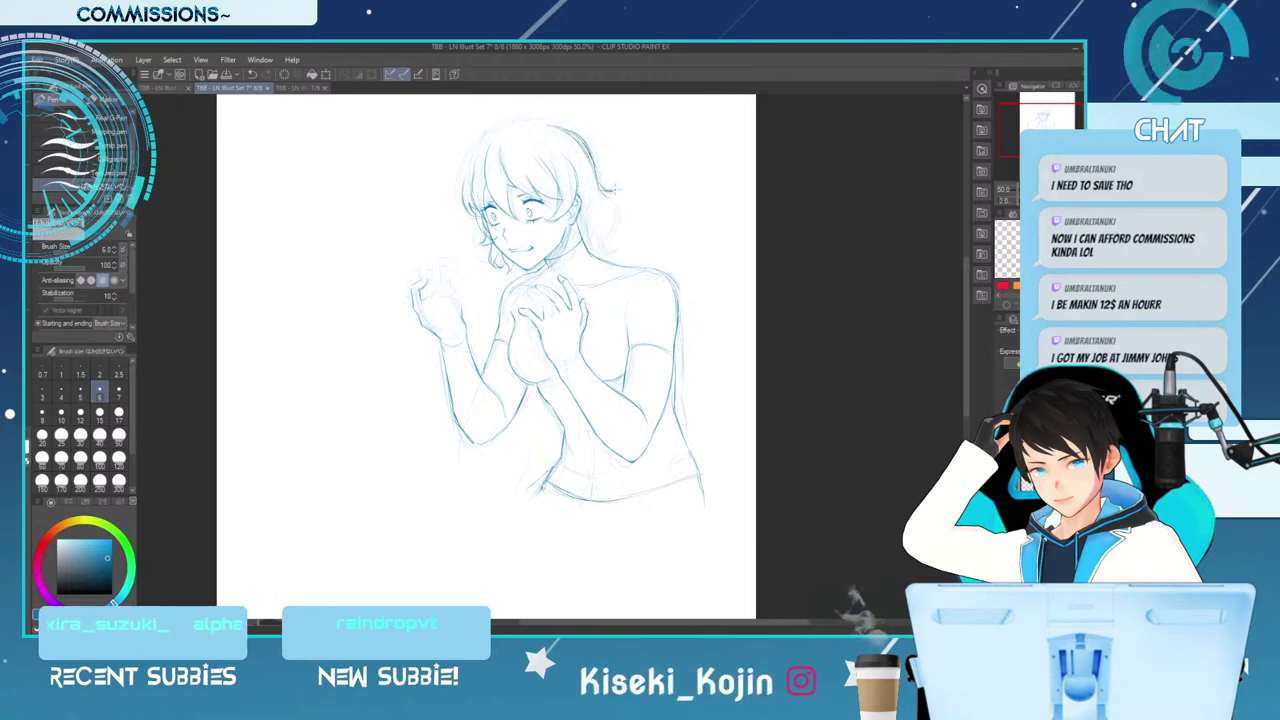
{"action": "key", "text": "e"}
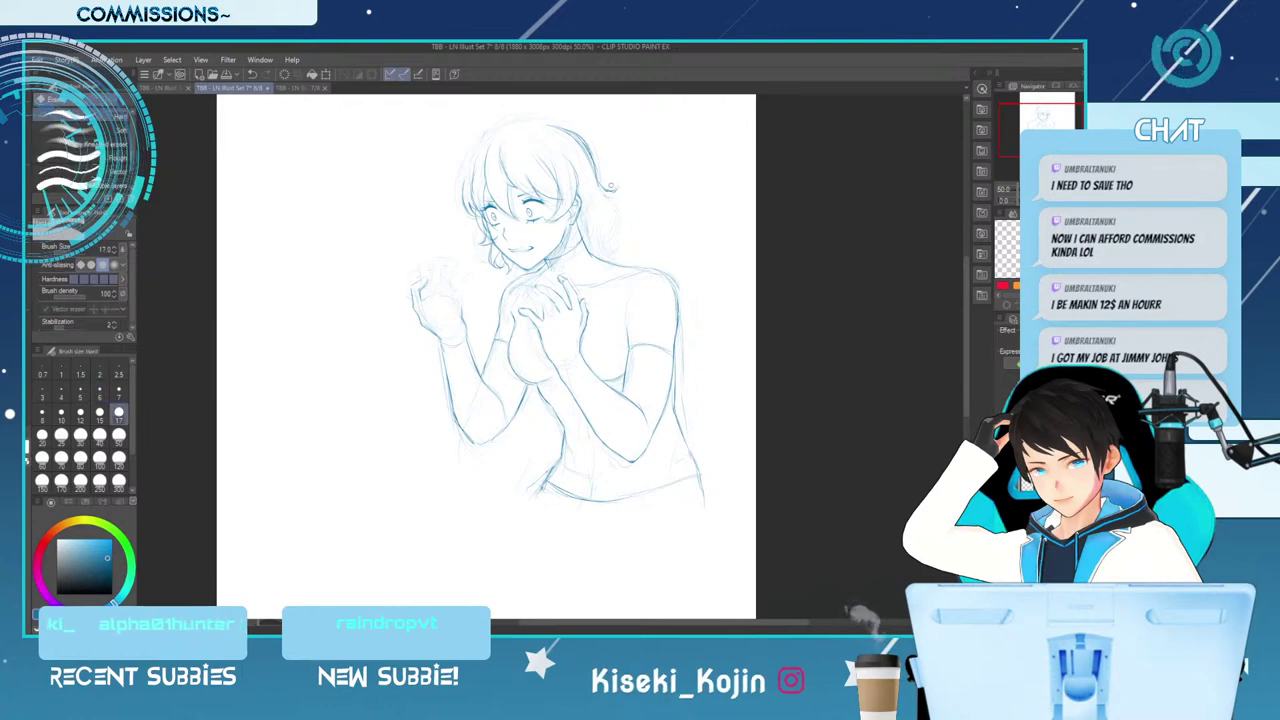
{"action": "key", "text": "p"}
{"action": "left_click_drag", "start_coordinate": [606, 189], "coordinate": [619, 184]}
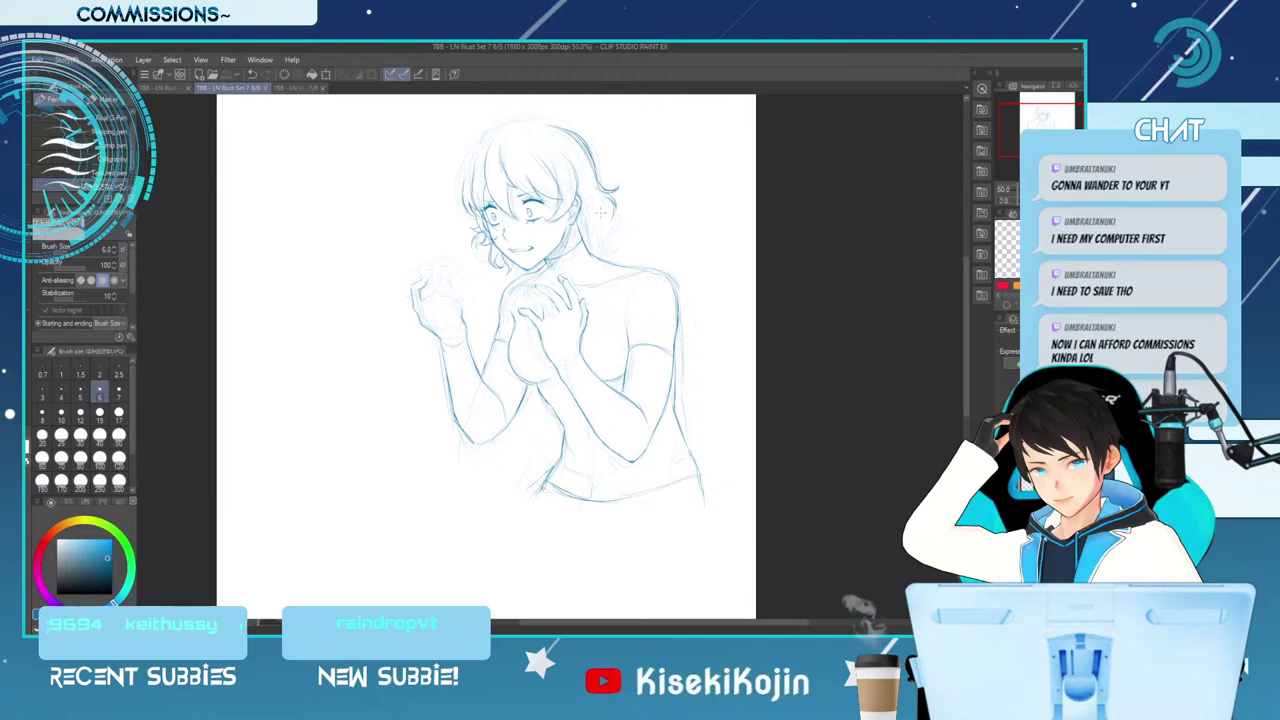
{"action": "left_click_drag", "start_coordinate": [600, 200], "coordinate": [606, 203]}
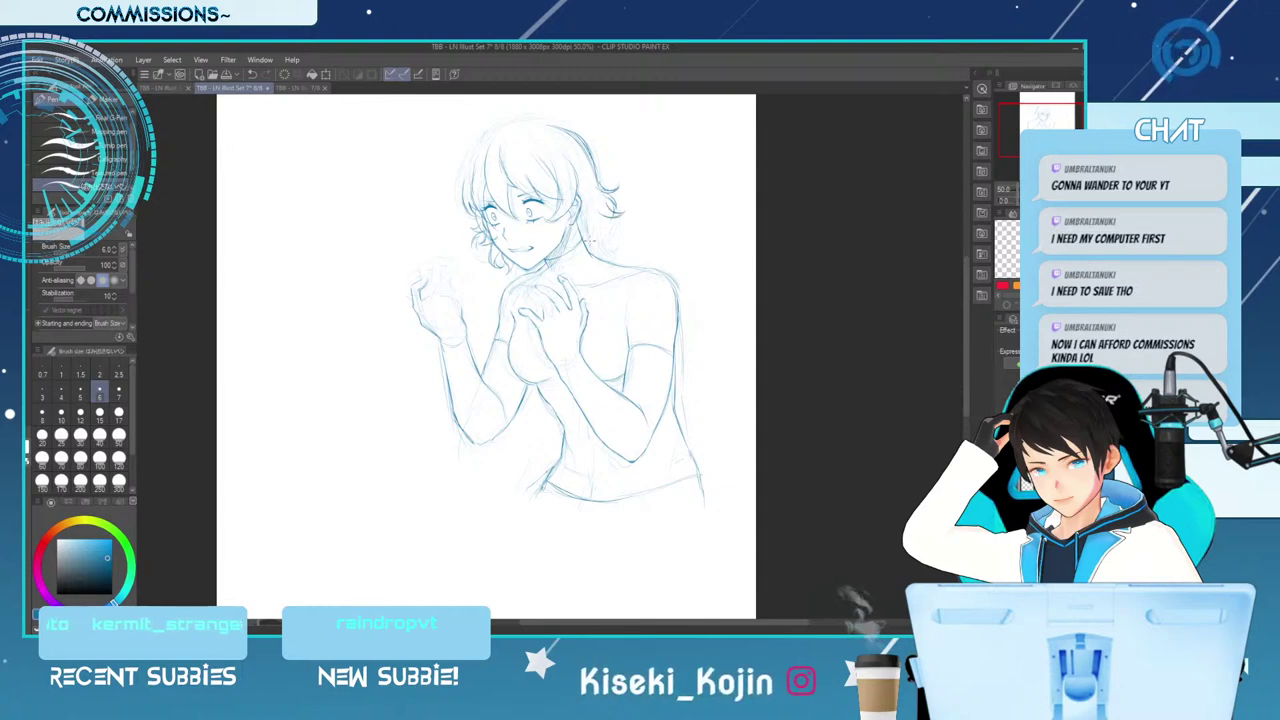
{"action": "key", "text": "ctrl+s"}
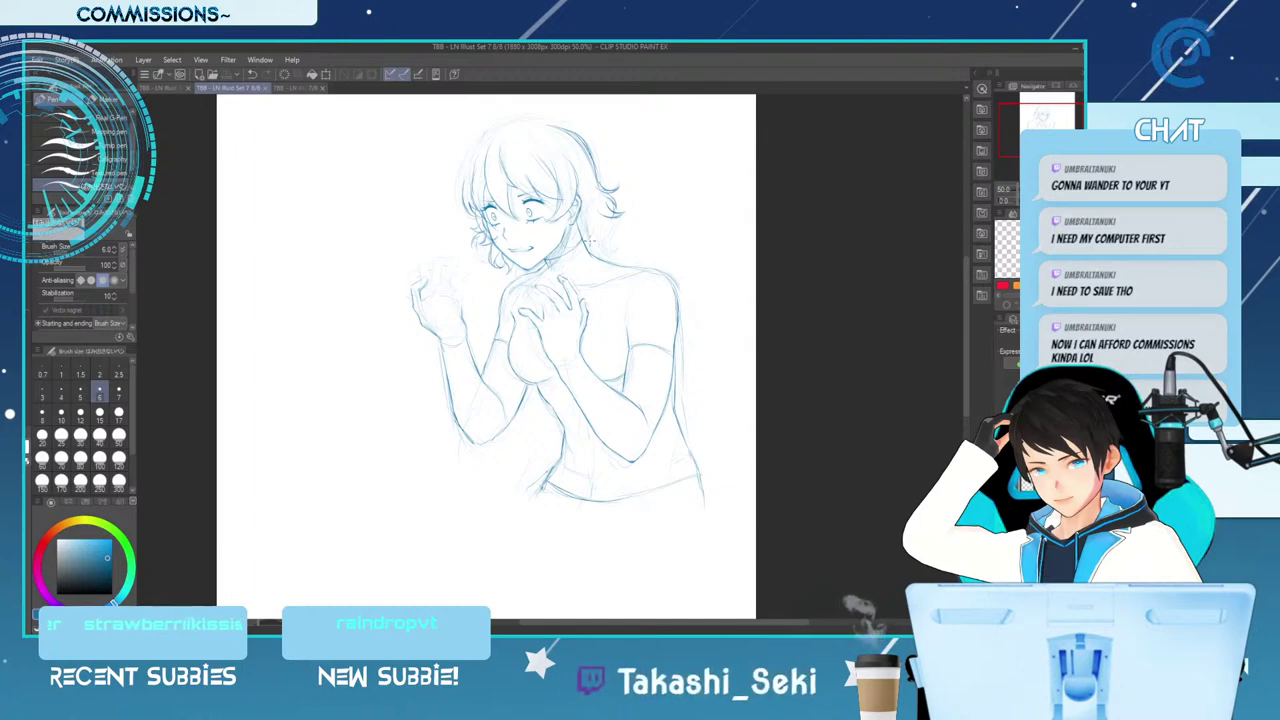
Erase the rough hair edge on the face side, redraw it with flicked tips, and add a small tuft on the crown
{"action": "key", "text": "e"}
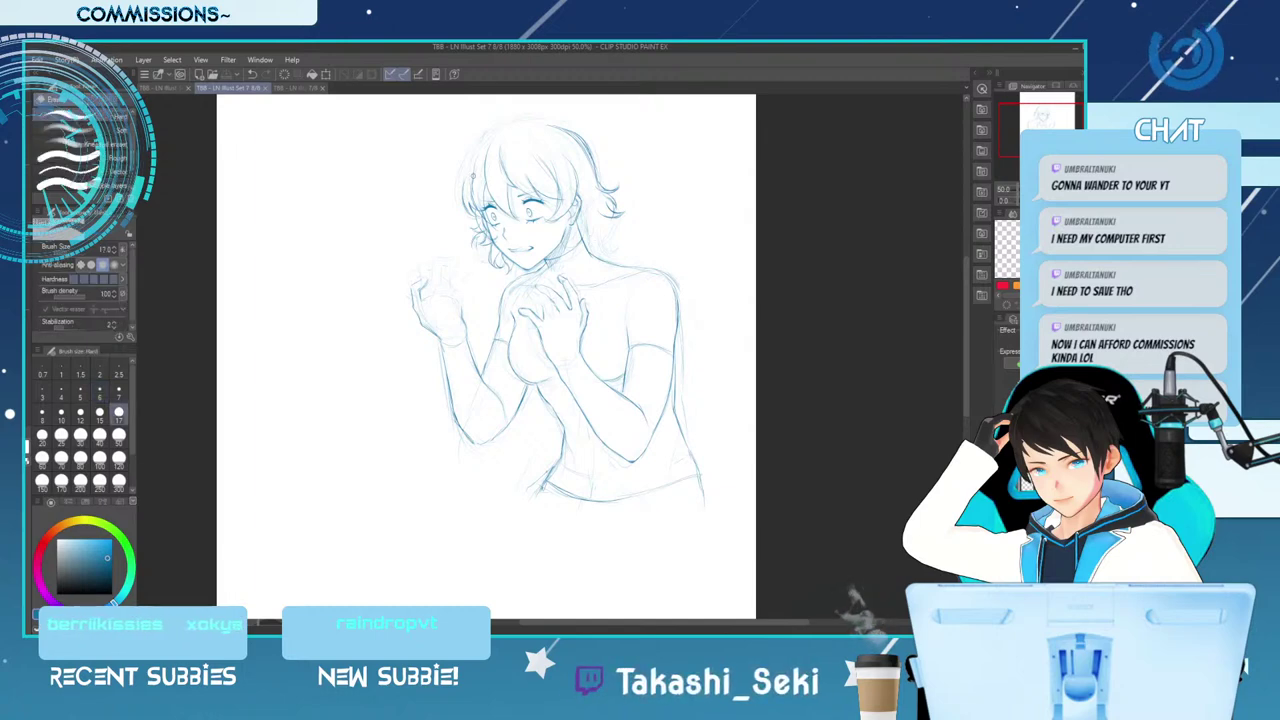
{"action": "key", "text": "bracketright"}
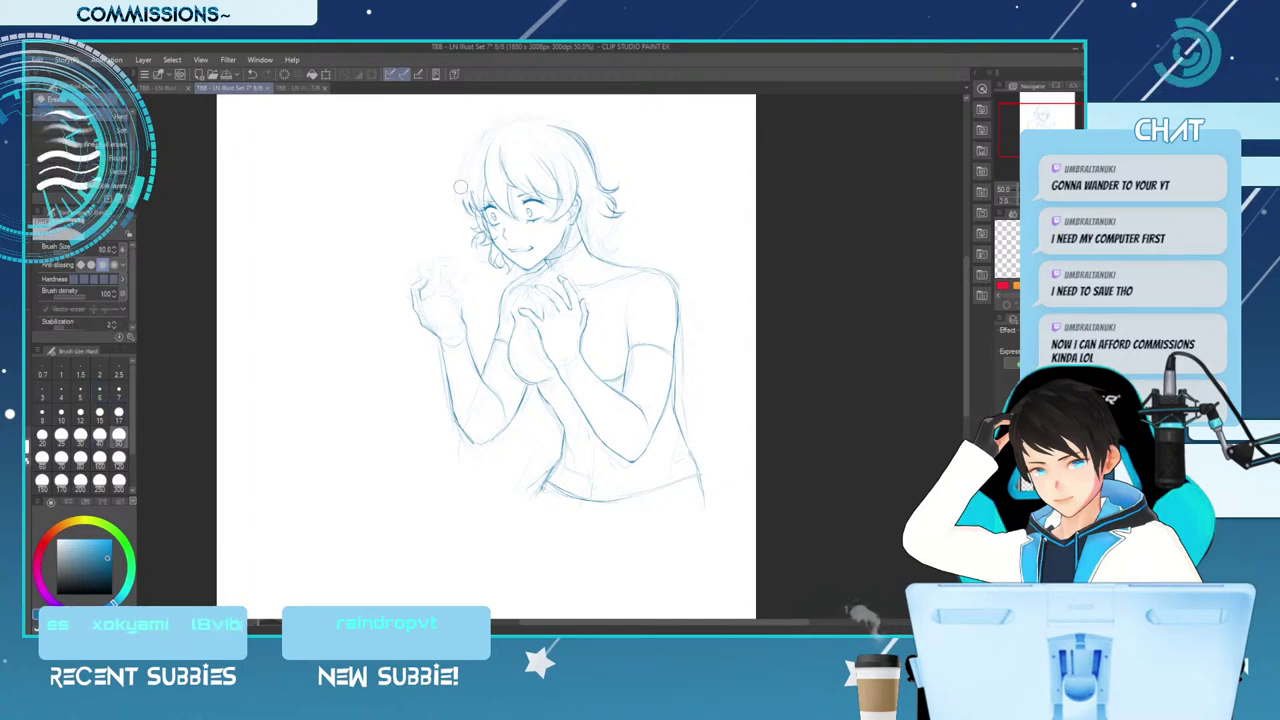
{"action": "key", "text": "p"}
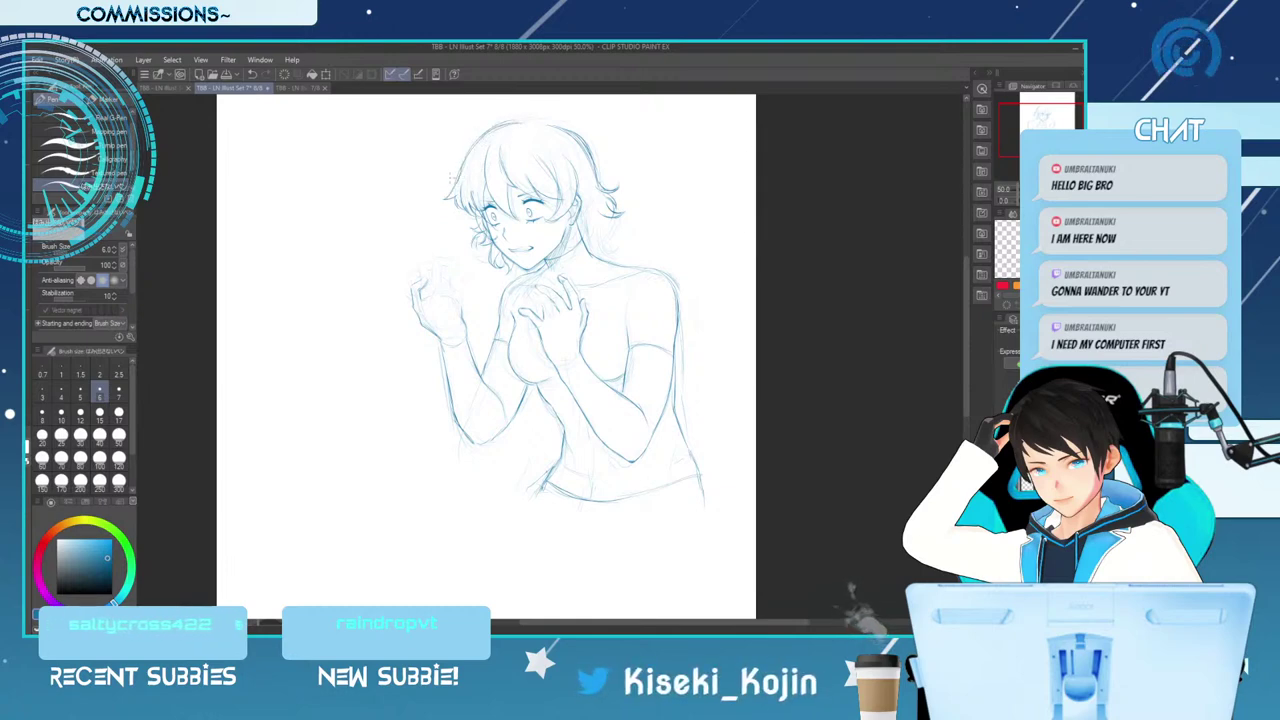
{"action": "key", "text": "e"}
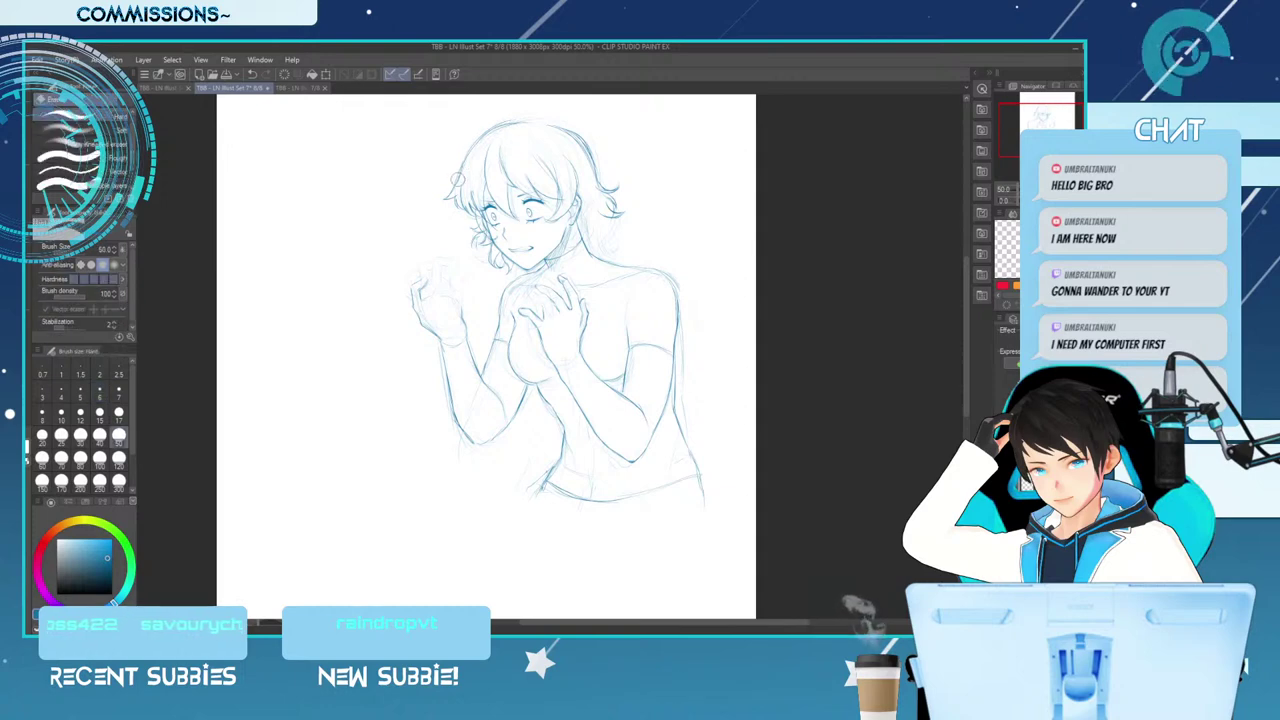
{"action": "key", "text": "p"}
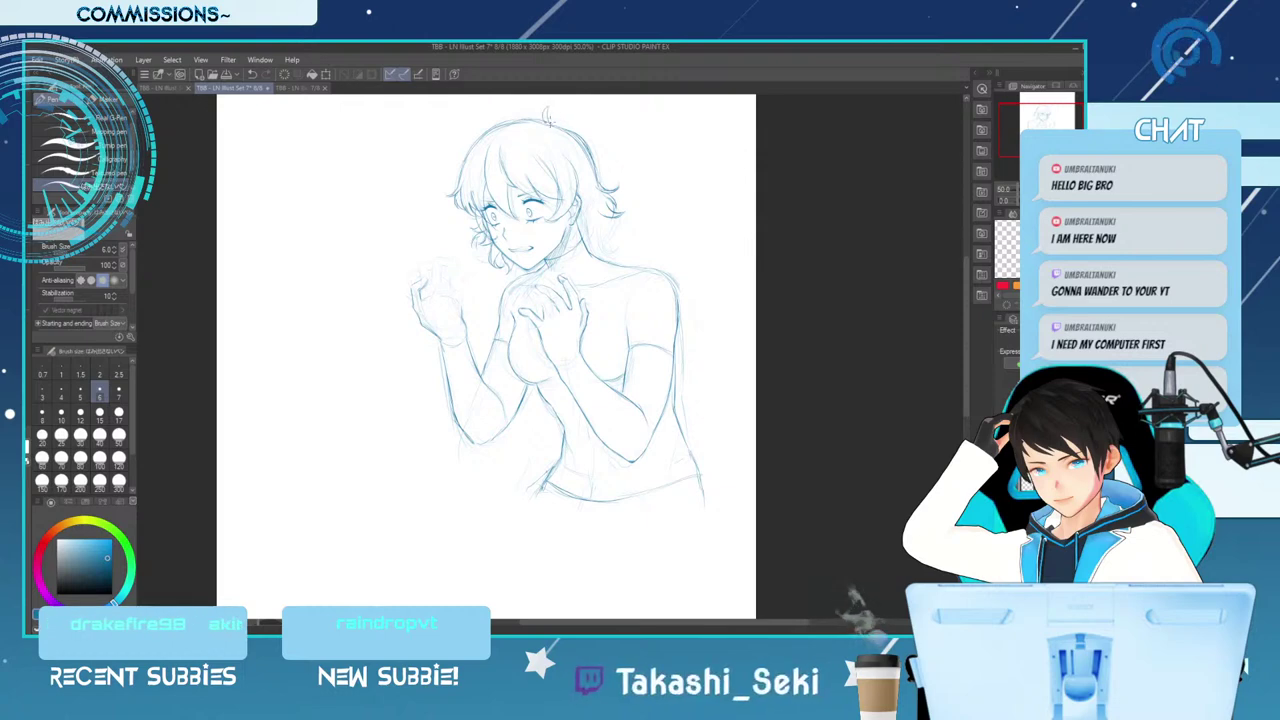
Restore the unmirrored view, clean up the crown outline, and add strands to the bangs and the lower hair behind the neck
{"action": "key", "text": "h"}
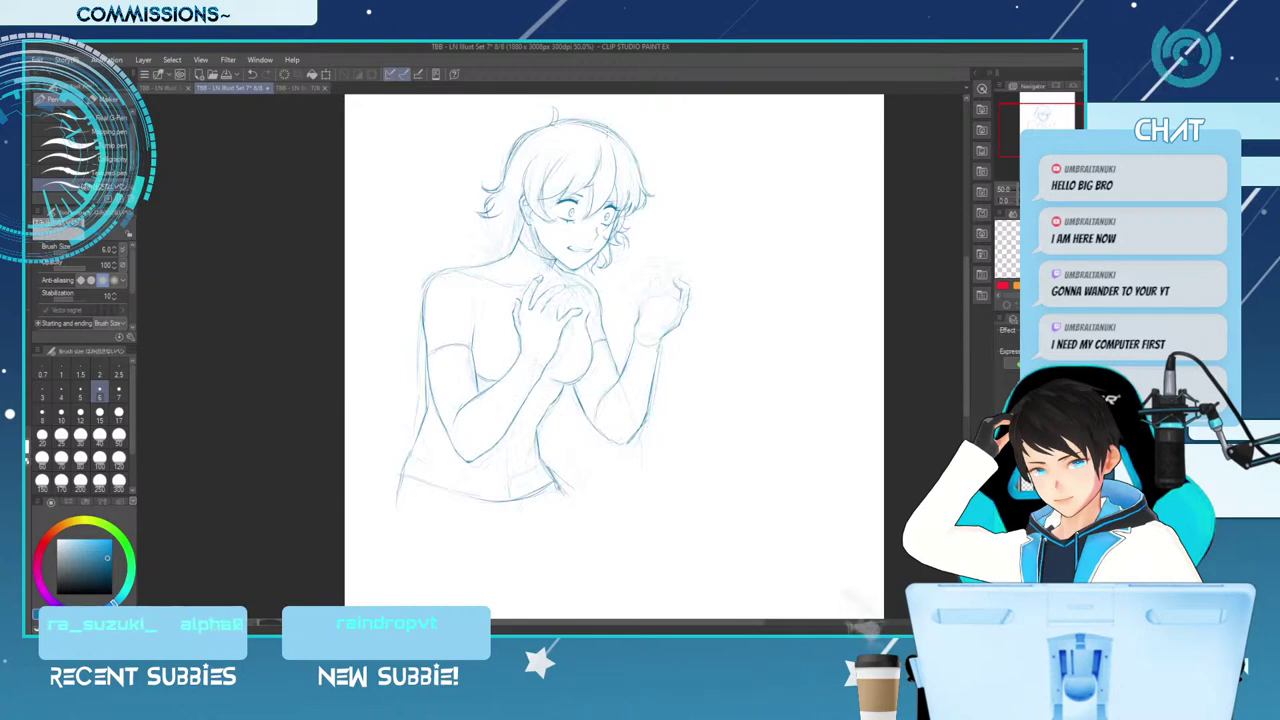
{"action": "key", "text": "e"}
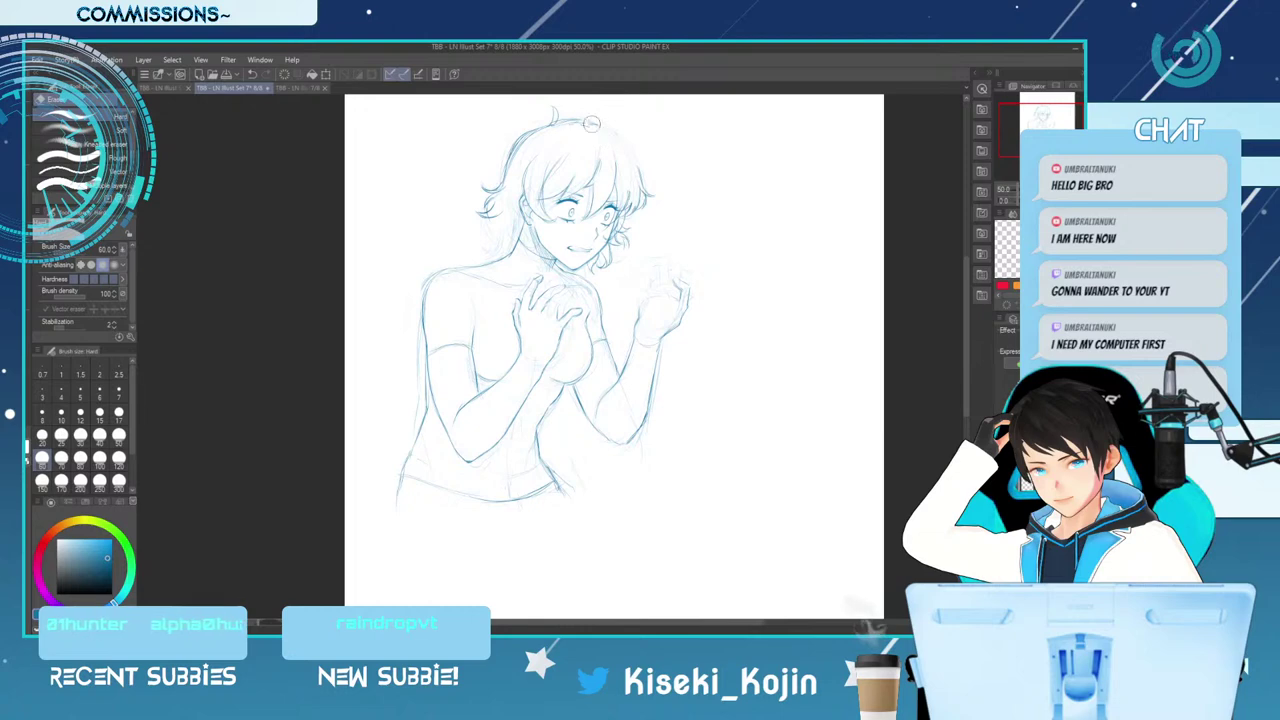
{"action": "key", "text": "p"}
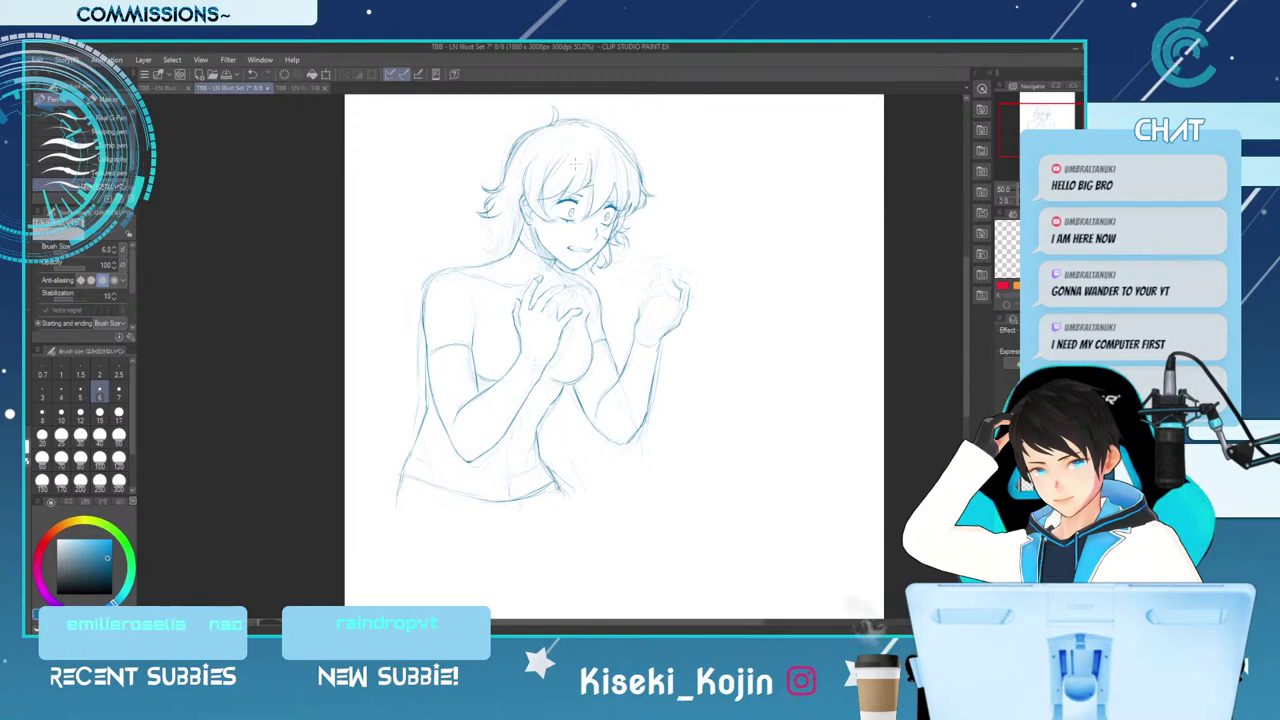
{"action": "left_click_drag", "start_coordinate": [609, 171], "coordinate": [611, 193]}
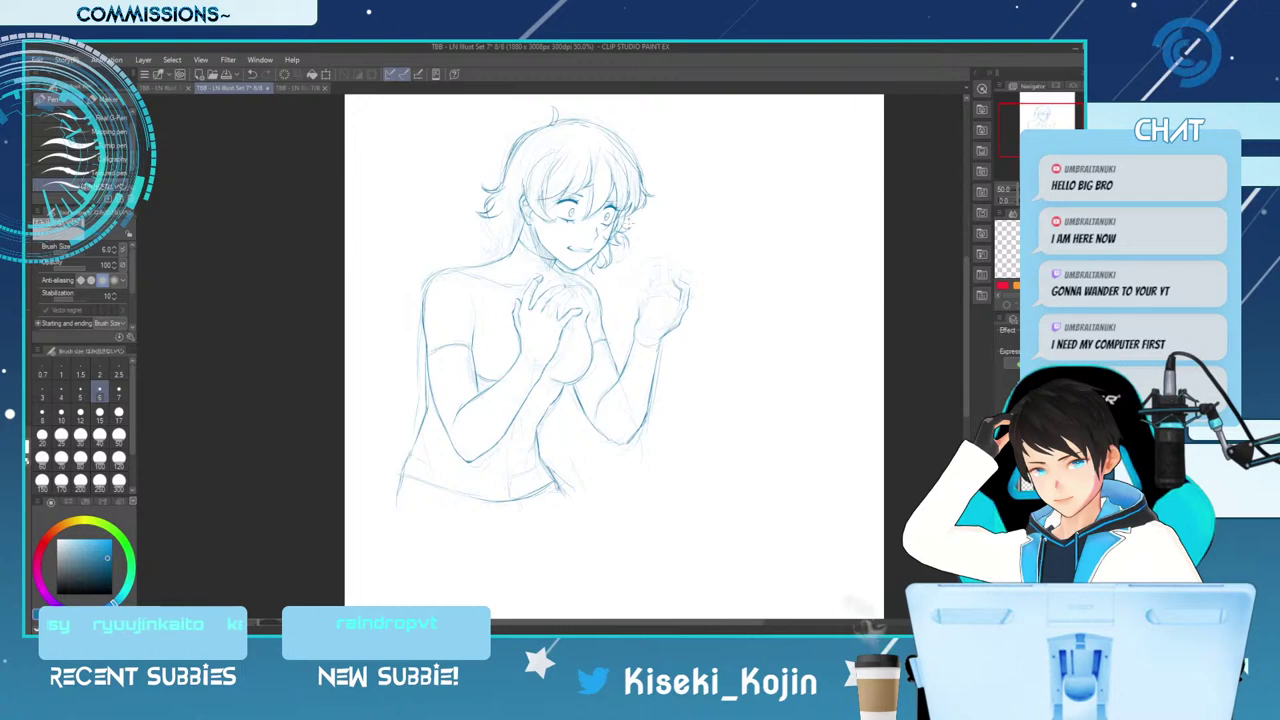
{"action": "left_click_drag", "start_coordinate": [492, 215], "coordinate": [487, 235]}
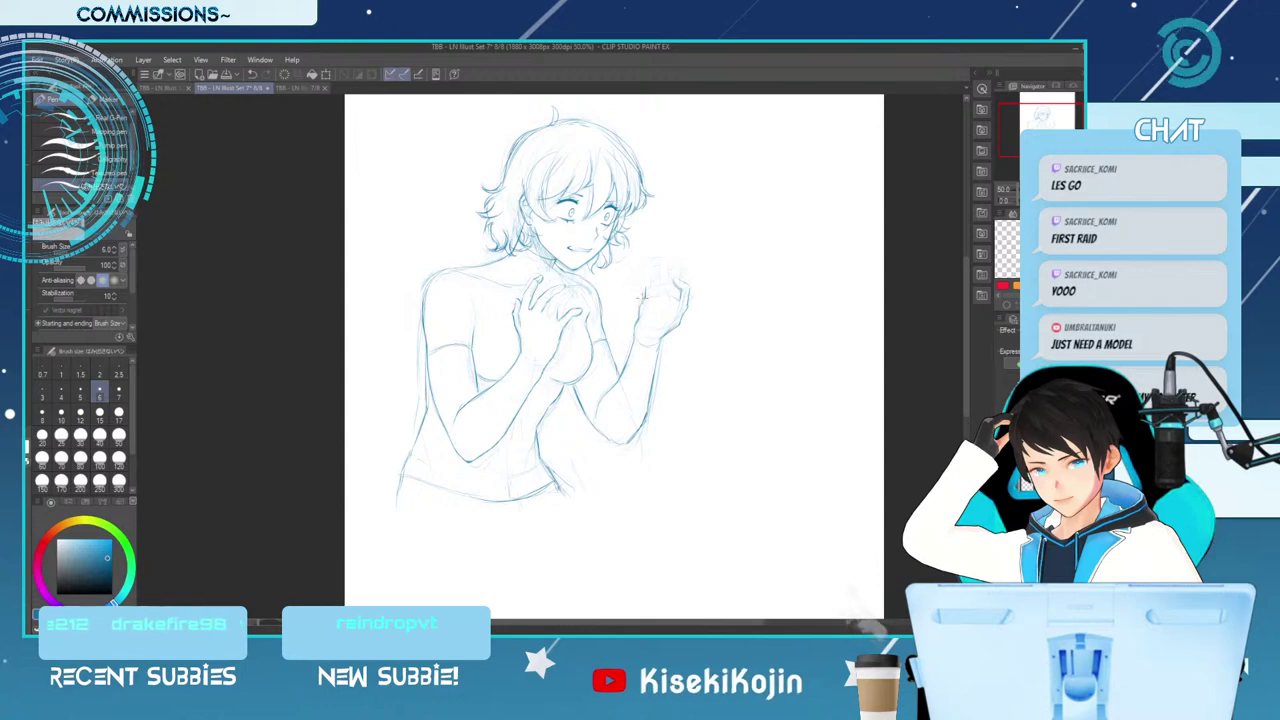
Draw the first curled finger on the inner side of the raised far hand, erasing and refining its lines
{"action": "key", "text": "e"}
{"action": "key", "text": "p"}
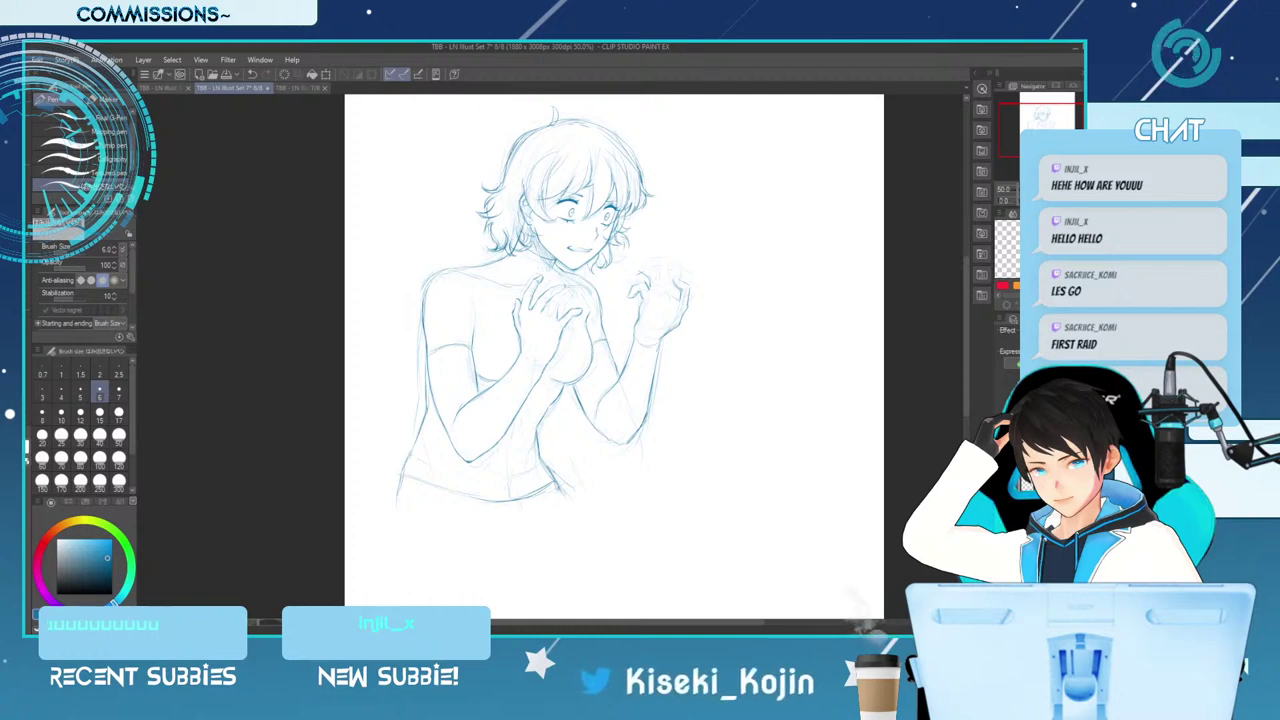
{"action": "key", "text": "e"}
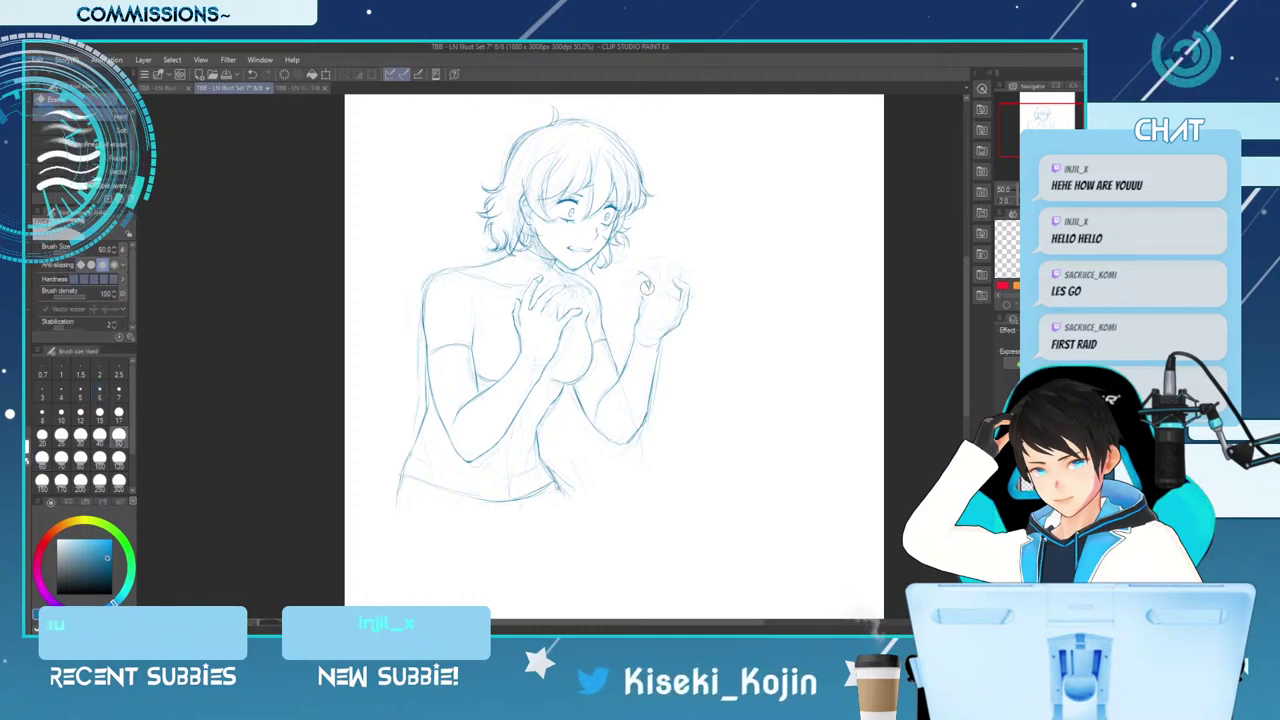
{"action": "key", "text": "p"}
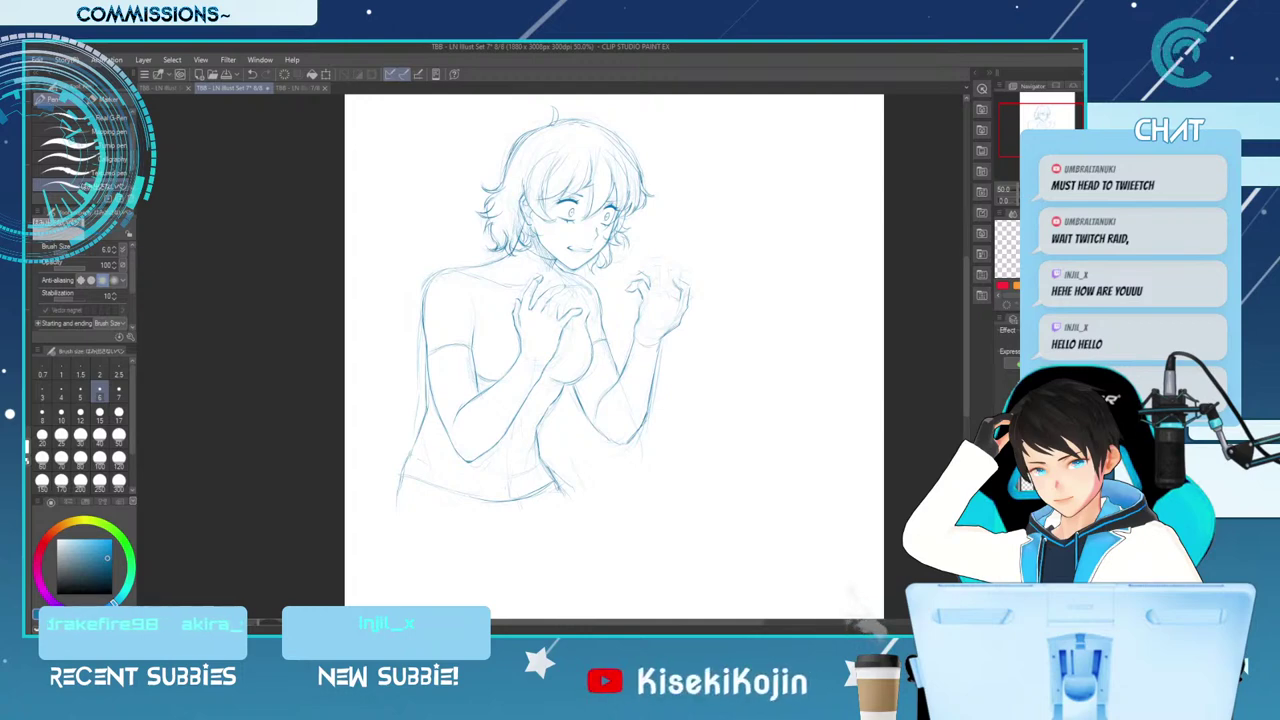
Complete the remaining bent fingers of the raised far hand, erasing the stray sketch lines around them
{"action": "scroll", "coordinate": [712, 208], "scroll_direction": "down", "scroll_amount": 1}
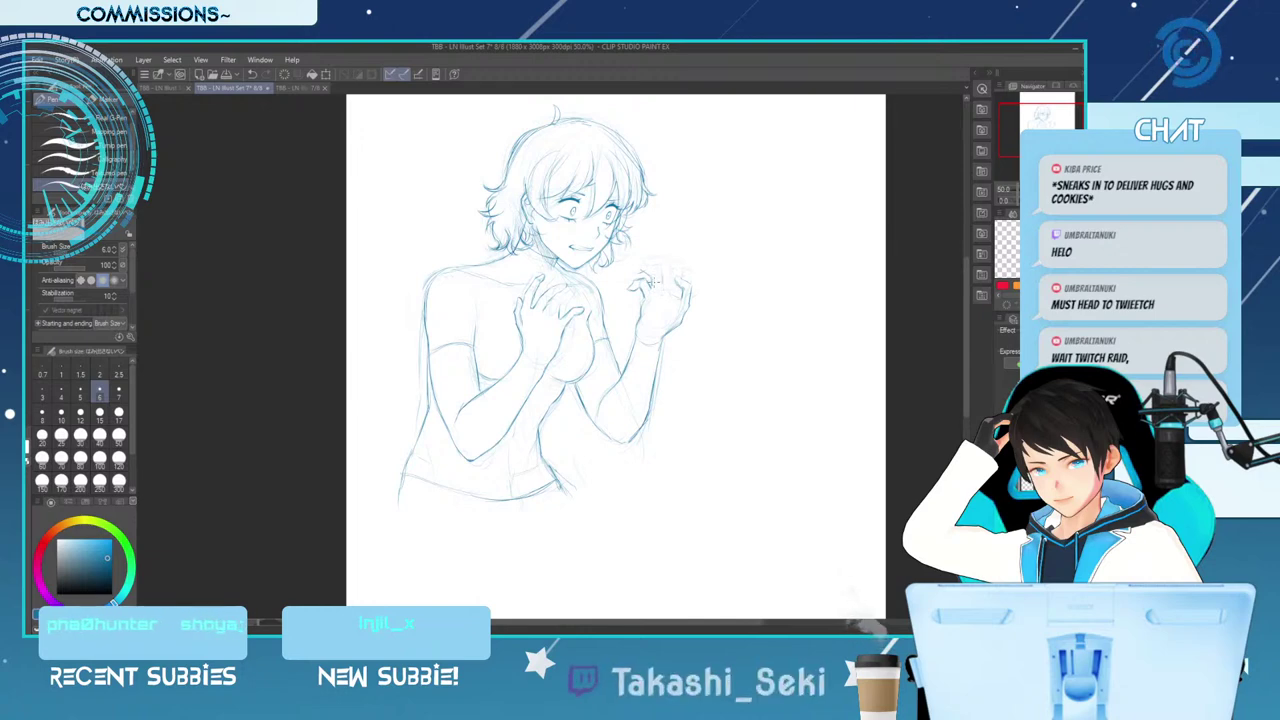
{"action": "key", "text": "e"}
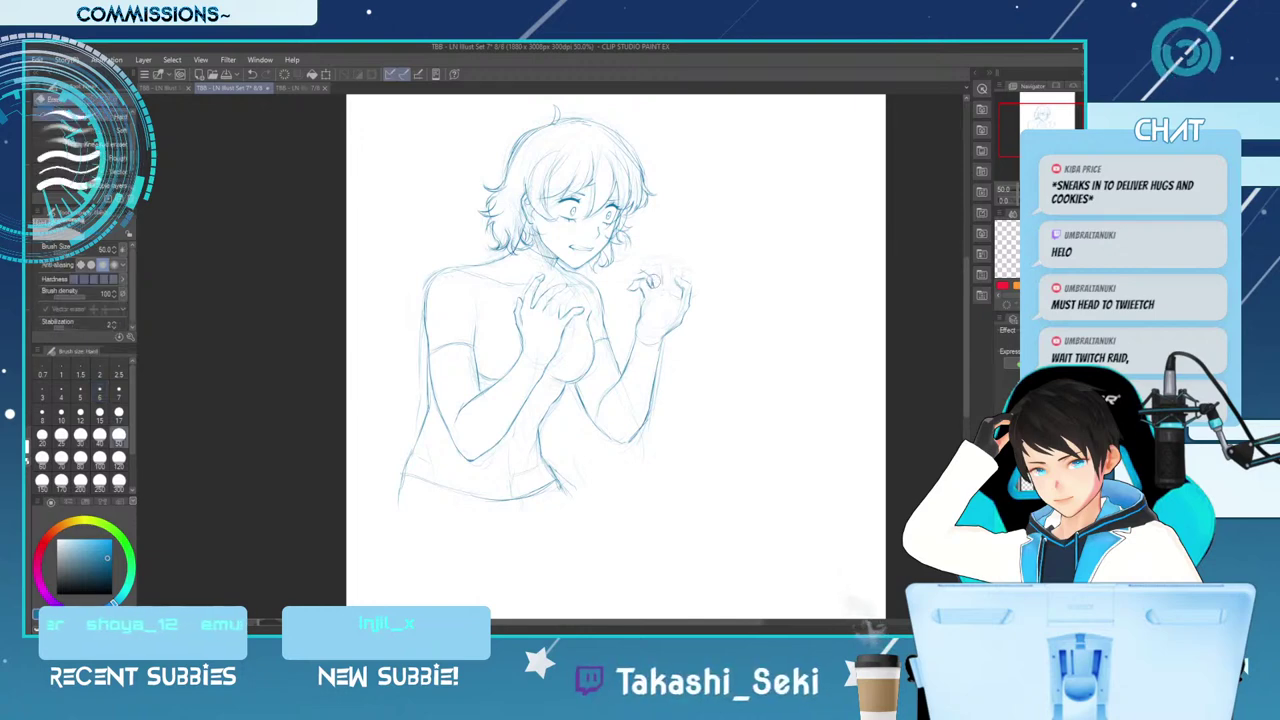
{"action": "key", "text": "p"}
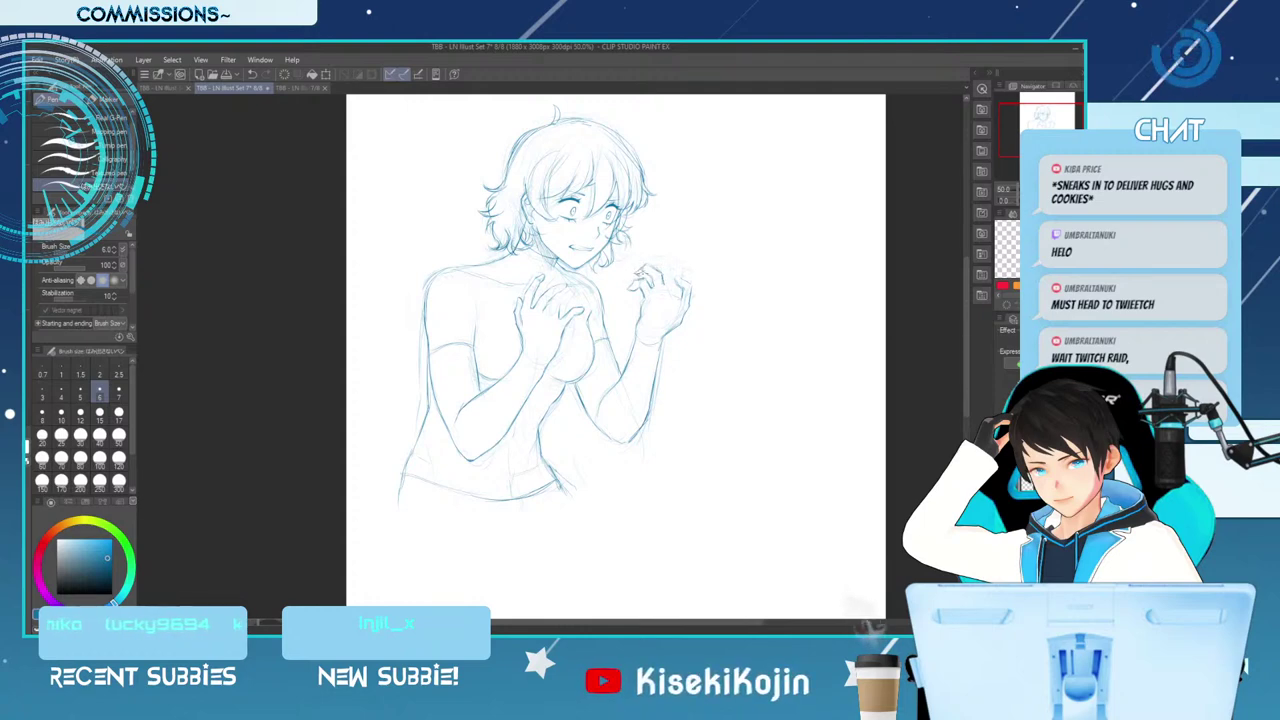
{"action": "key", "text": "e"}
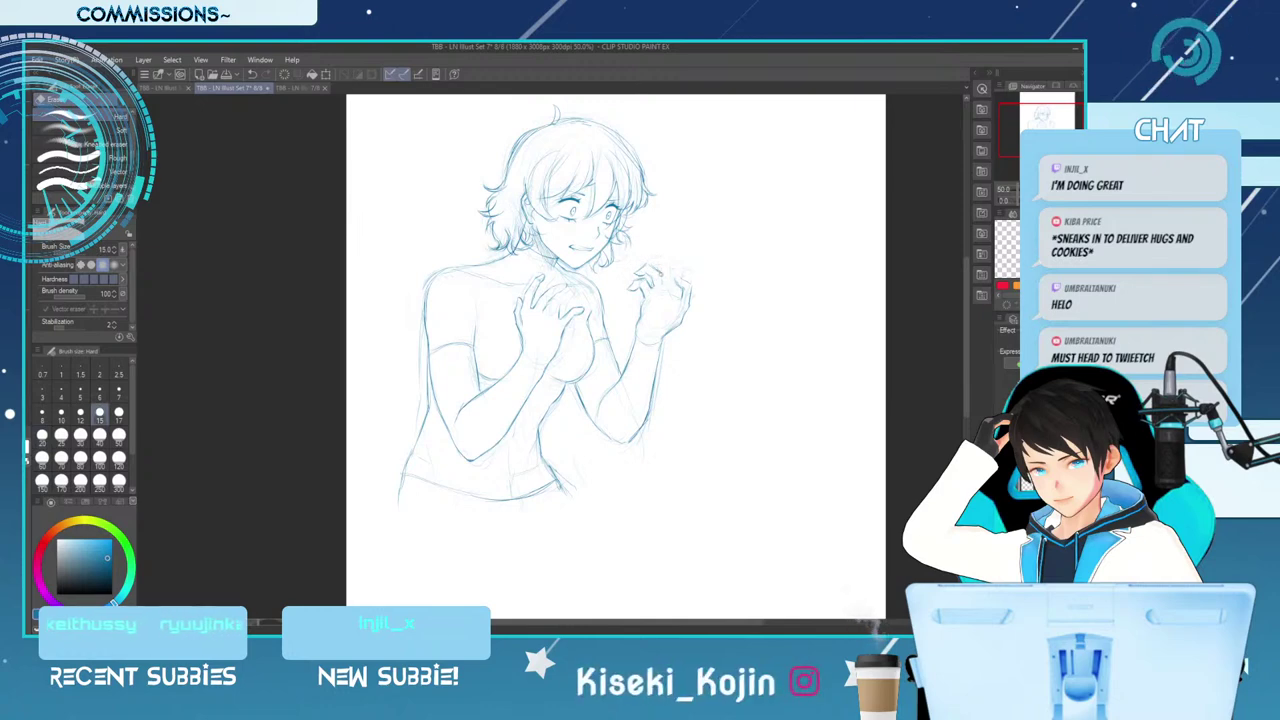
{"action": "key", "text": "p"}
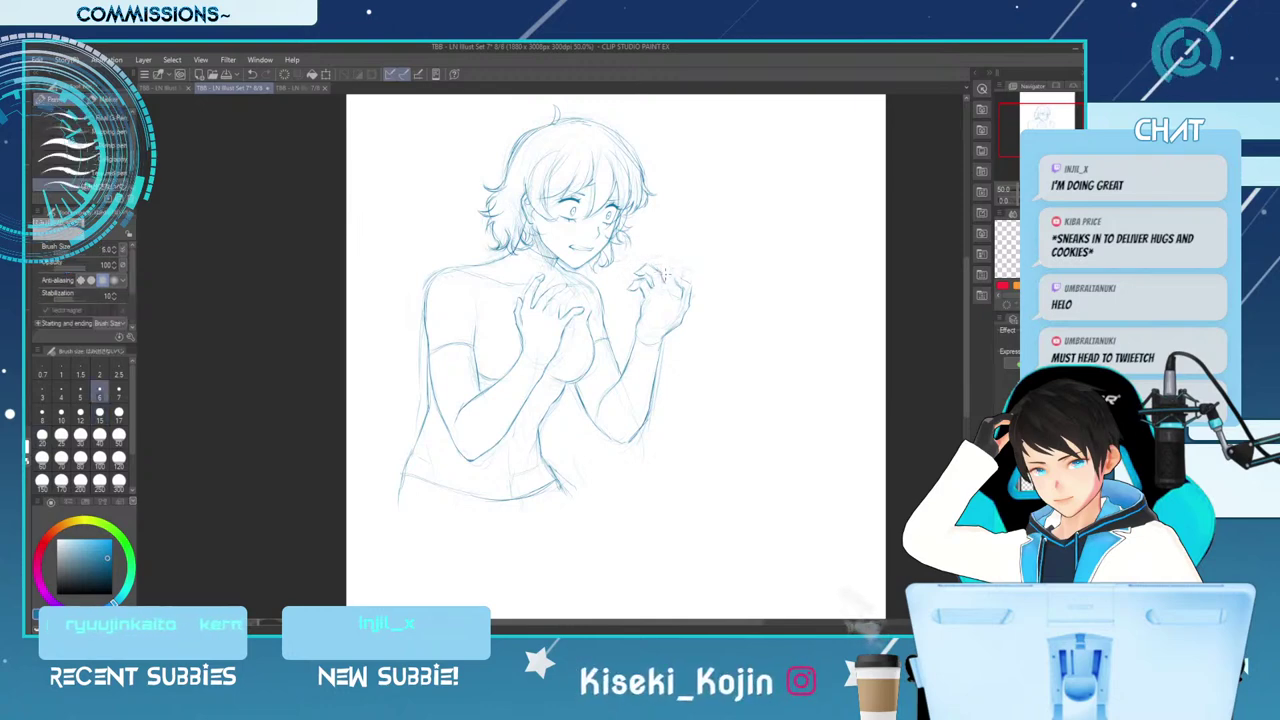
{"action": "left_click_drag", "start_coordinate": [653, 277], "coordinate": [661, 286]}
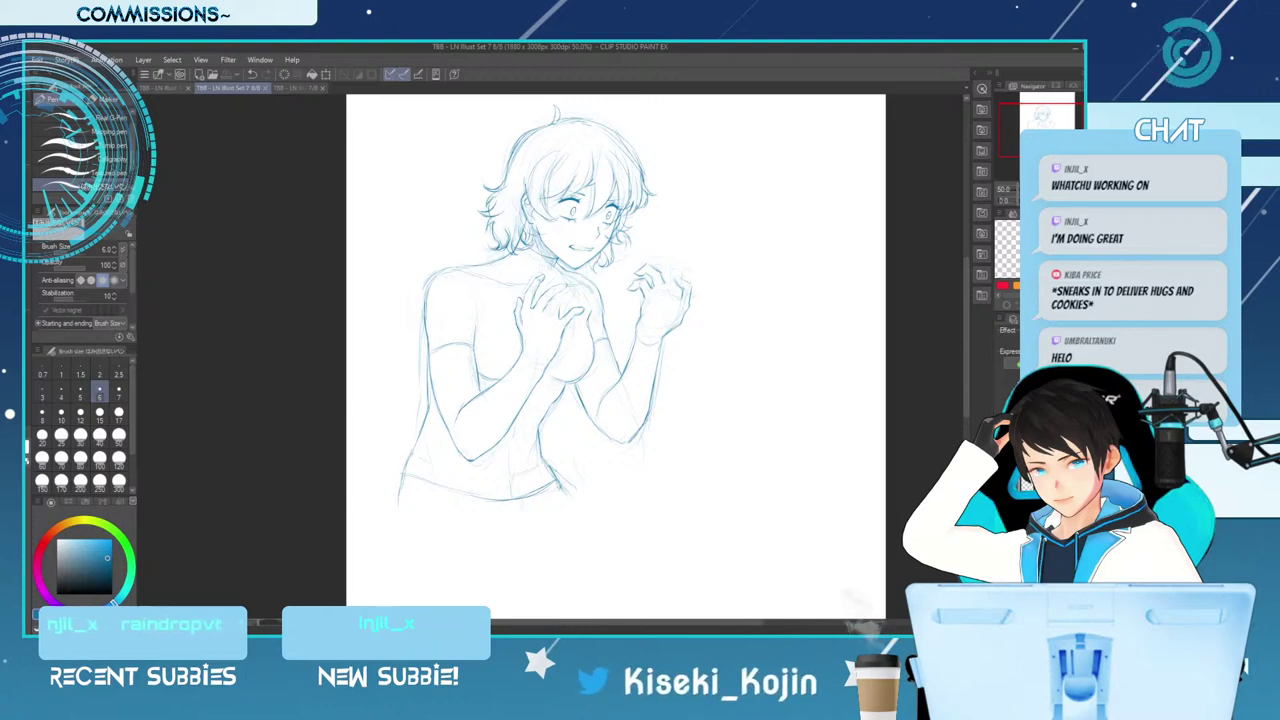
Place the grayscale illustration of the long-haired woman behind the line art and fade it to a low opacity
{"action": "key", "text": "ctrl+v"}
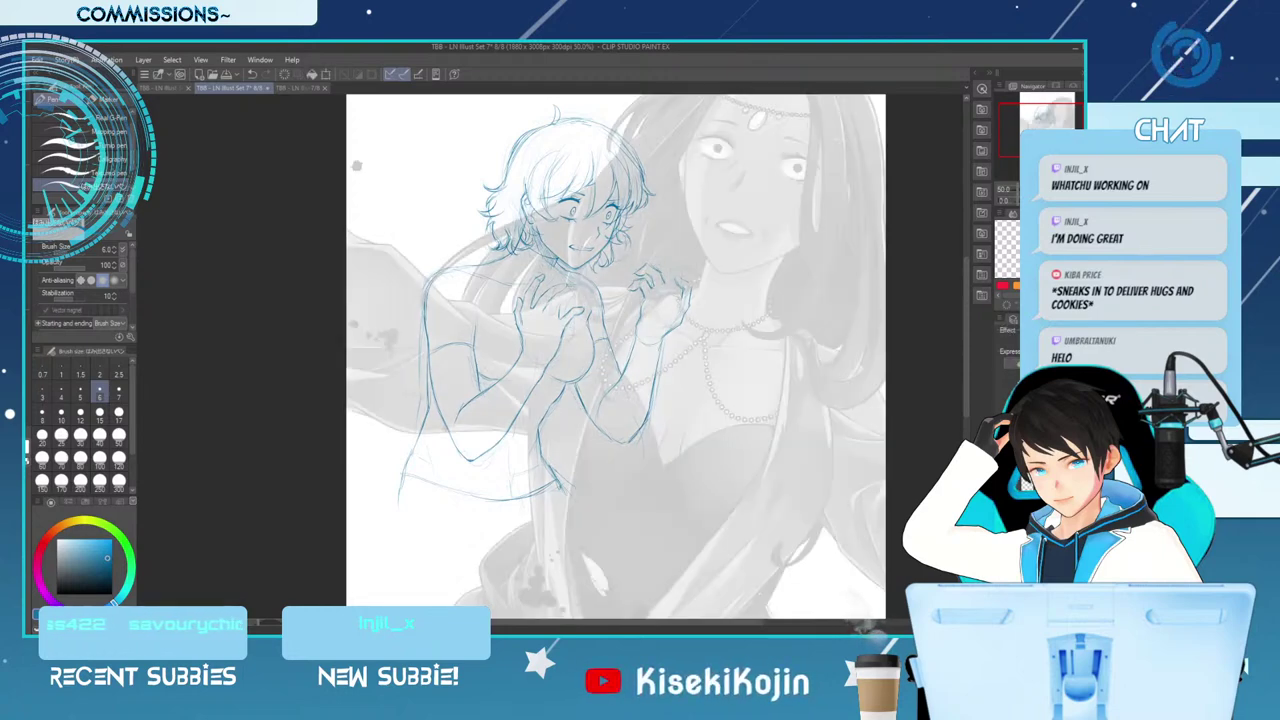
{"action": "scroll", "coordinate": [615, 357], "scroll_direction": "down", "scroll_amount": 3}
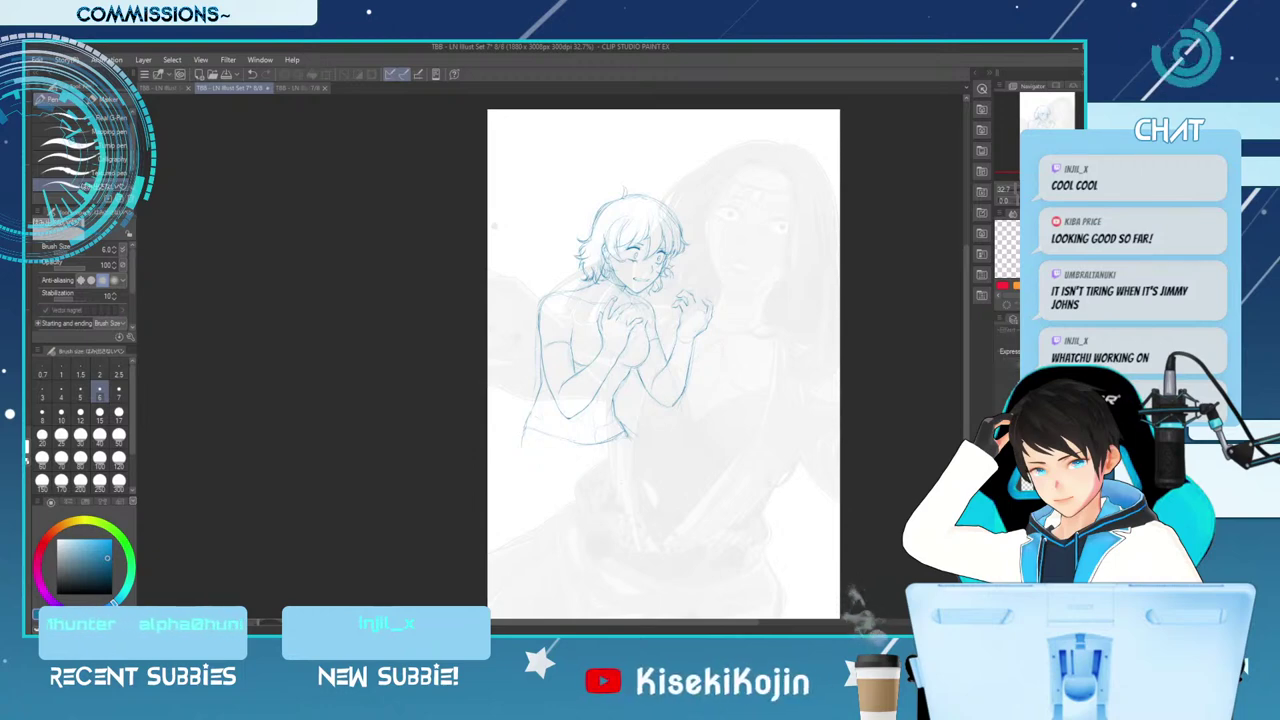
{"action": "scroll", "coordinate": [626, 241], "scroll_direction": "up", "scroll_amount": 1}
{"action": "scroll", "coordinate": [652, 300], "scroll_direction": "up", "scroll_amount": 1}
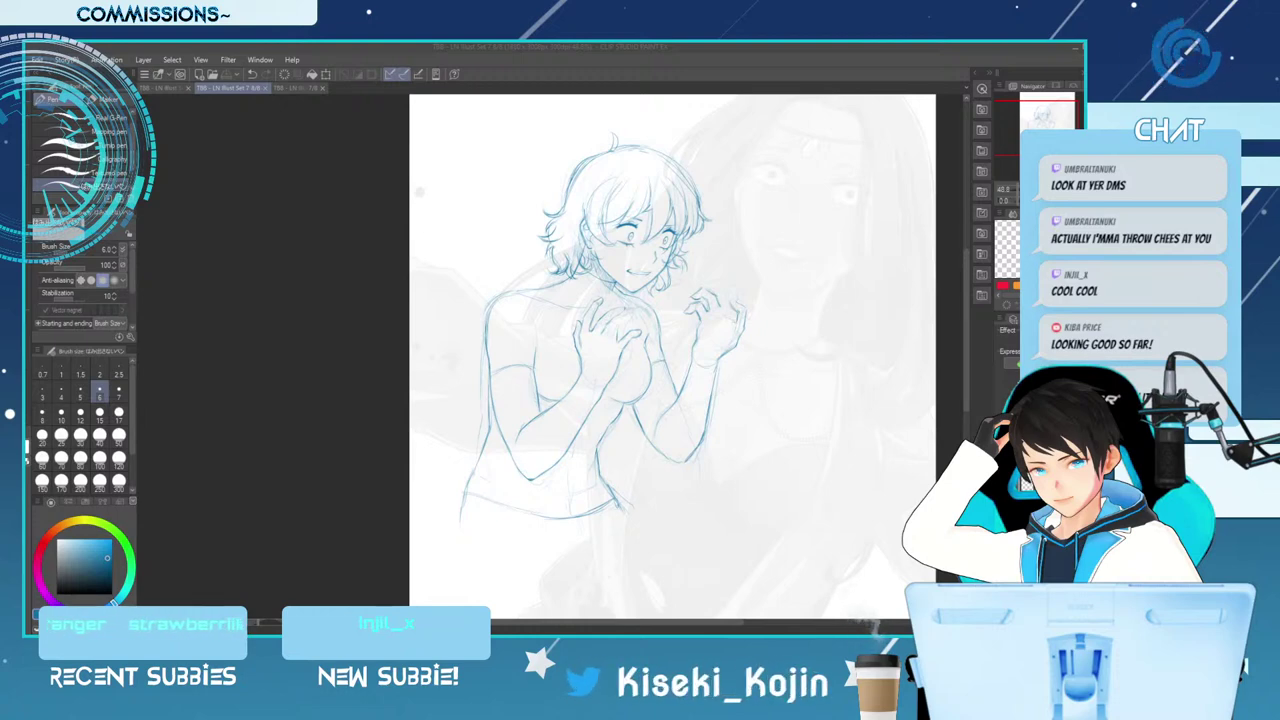
Refine the finger lines of the near hand held against the chest, erasing and redrawing small sections
{"action": "scroll", "coordinate": [604, 170], "scroll_direction": "up", "scroll_amount": 1}
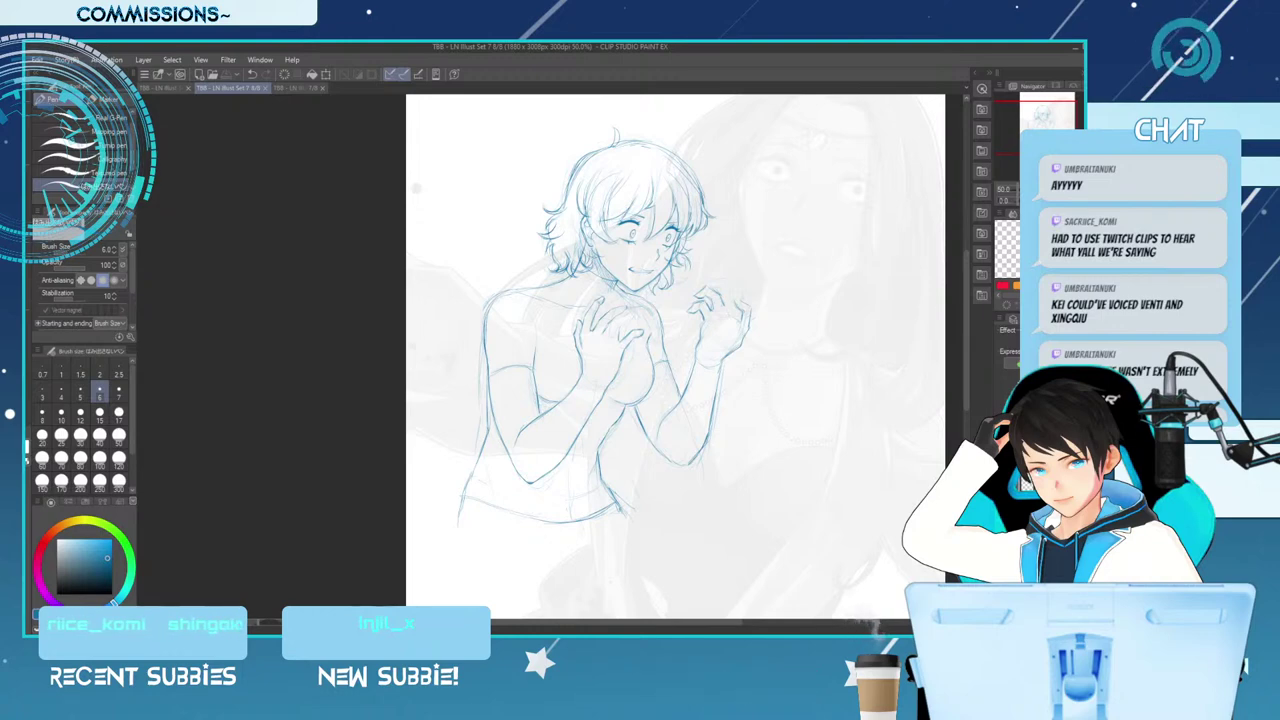
{"action": "scroll", "coordinate": [735, 355], "scroll_direction": "up", "scroll_amount": 2}
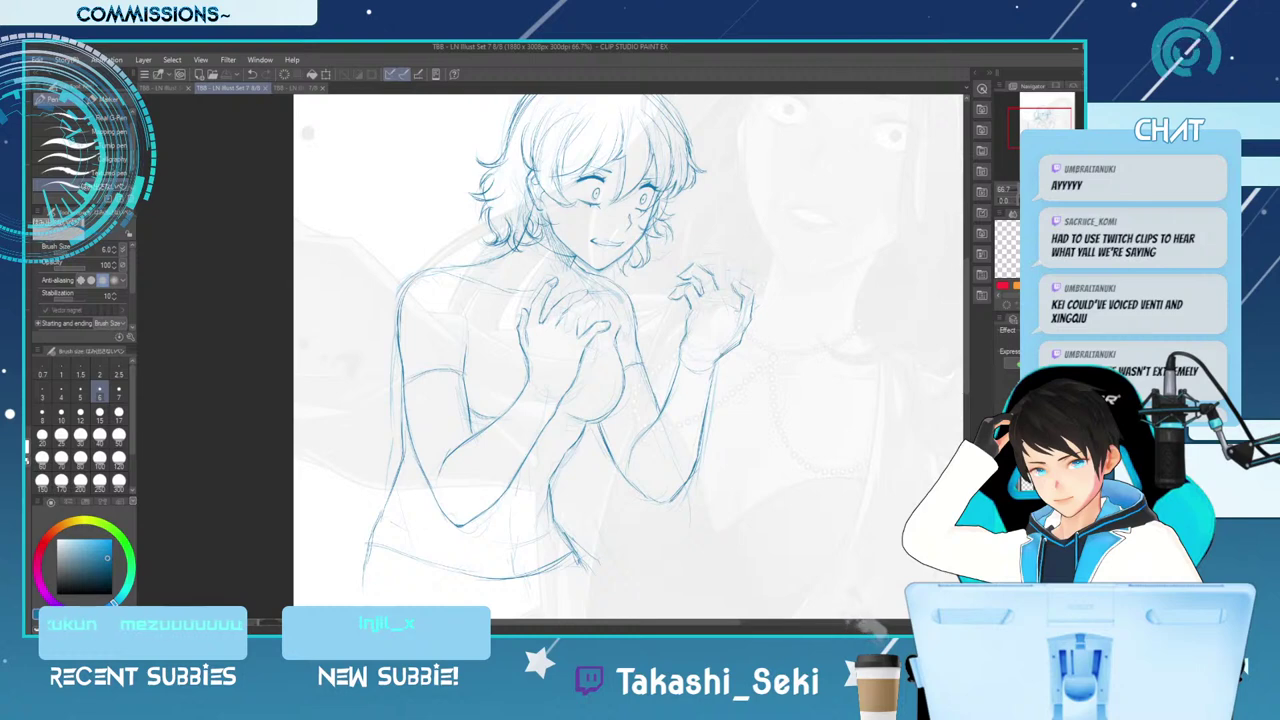
{"action": "scroll", "coordinate": [417, 297], "scroll_direction": "up", "scroll_amount": 1}
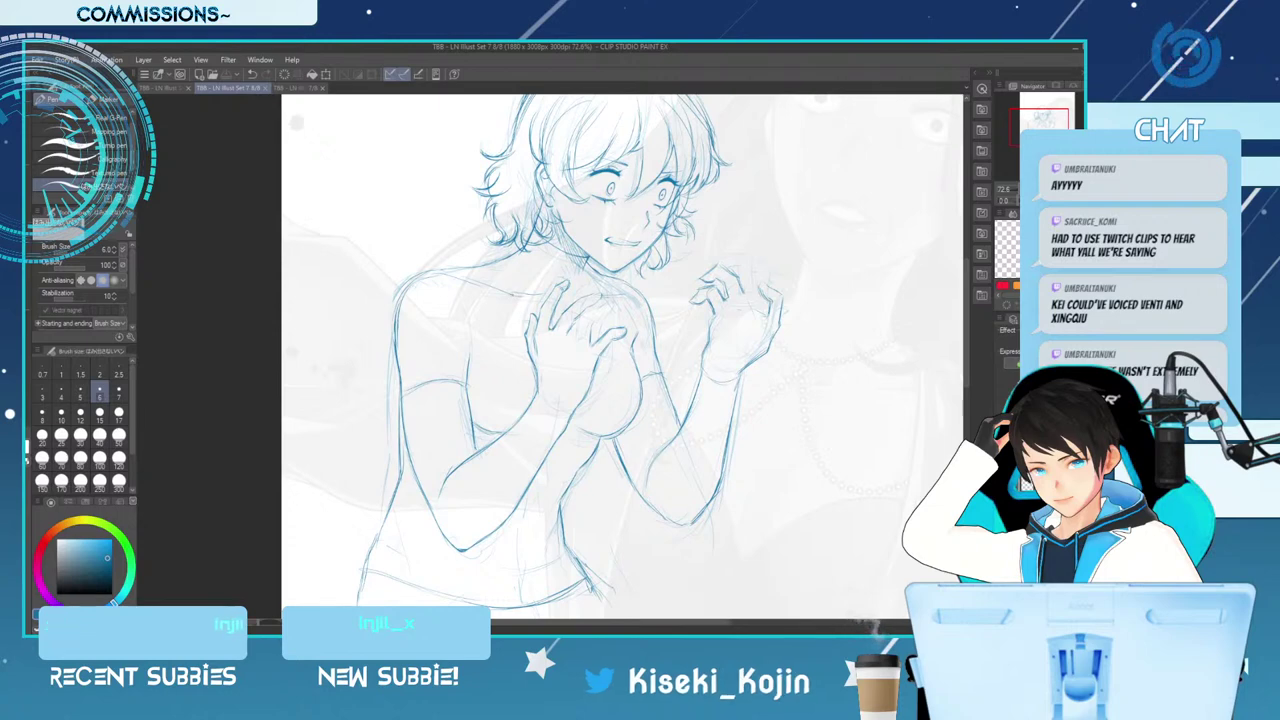
{"action": "scroll", "coordinate": [535, 350], "scroll_direction": "down", "scroll_amount": 1}
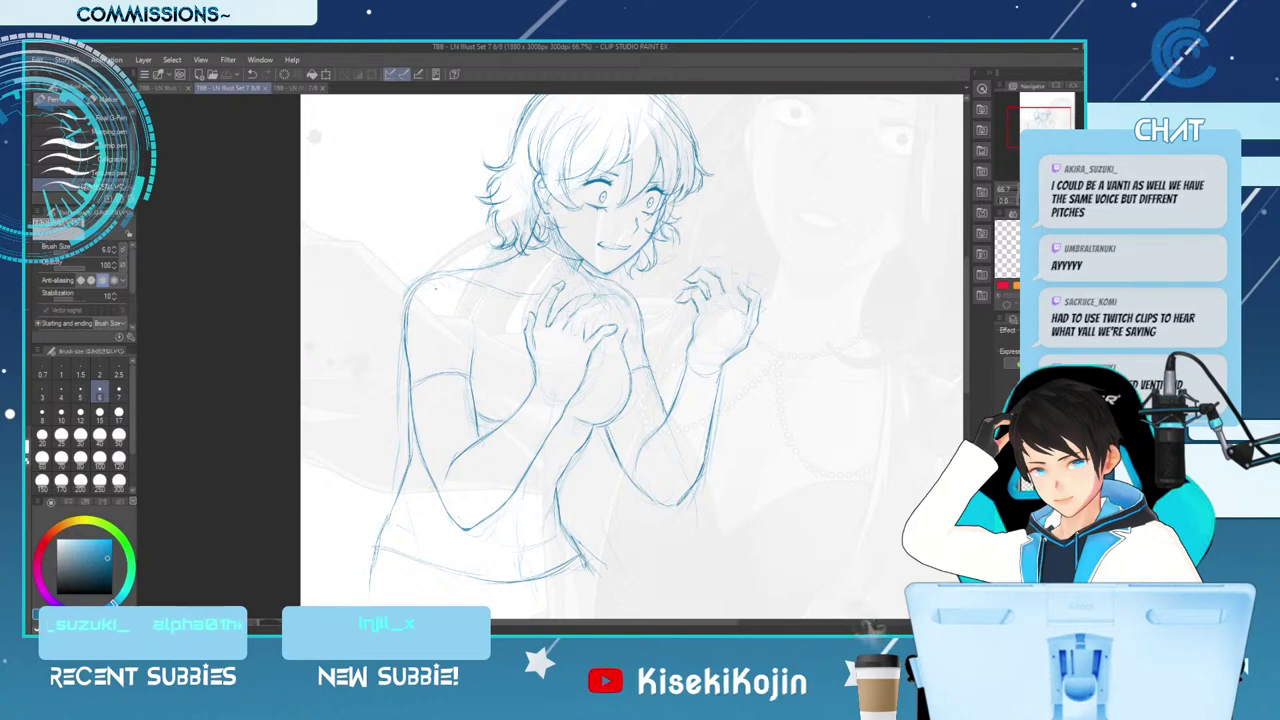
{"action": "scroll", "coordinate": [630, 350], "scroll_direction": "down", "scroll_amount": 2}
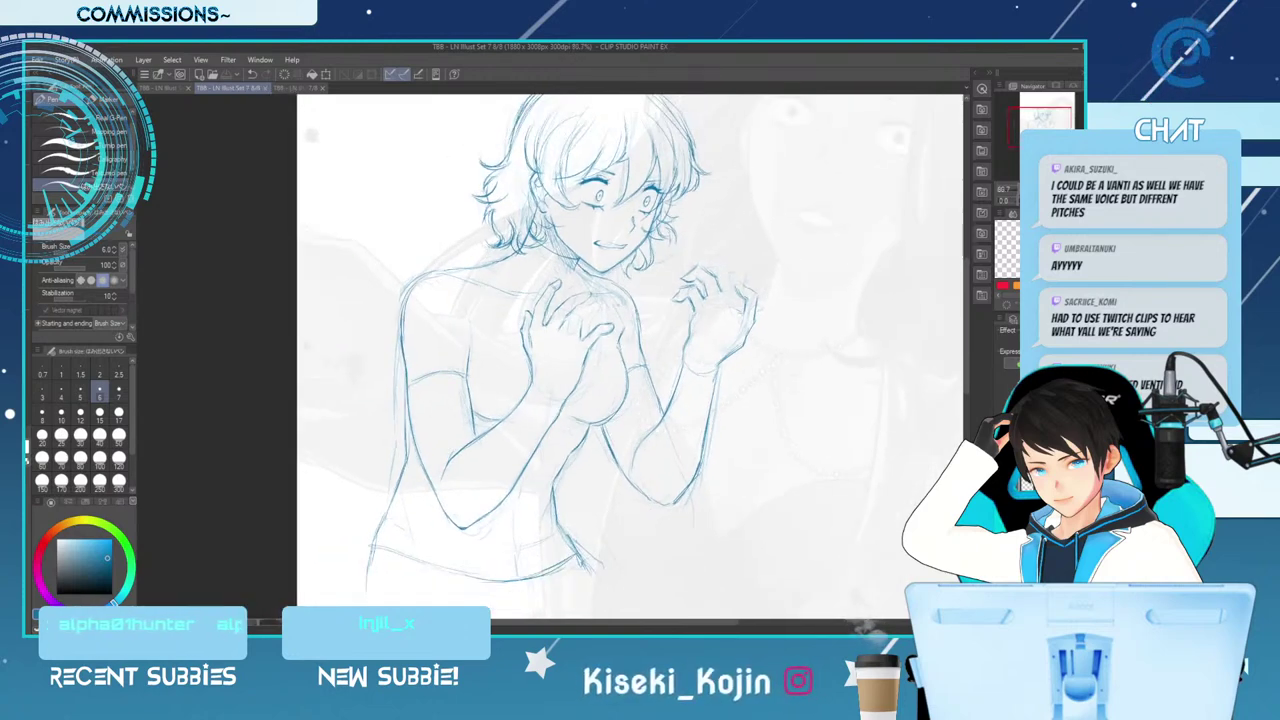
{"action": "scroll", "coordinate": [630, 350], "scroll_direction": "up", "scroll_amount": 1}
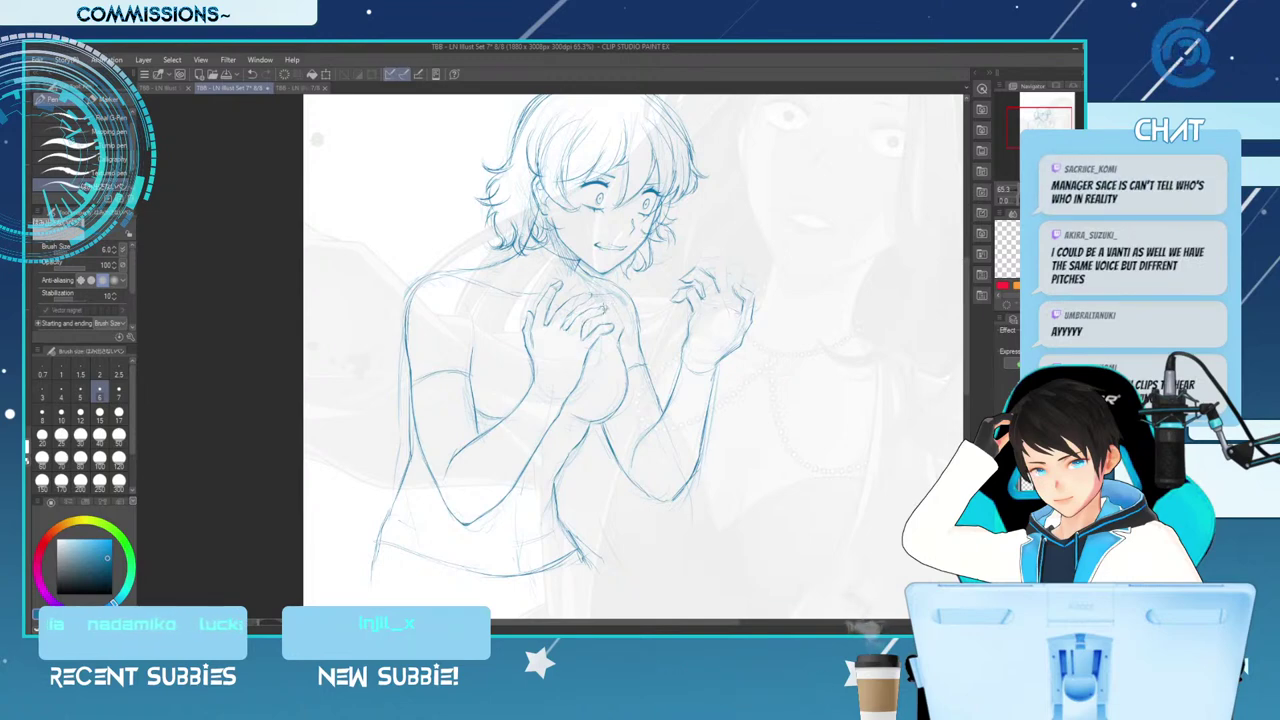
{"action": "key", "text": "e"}
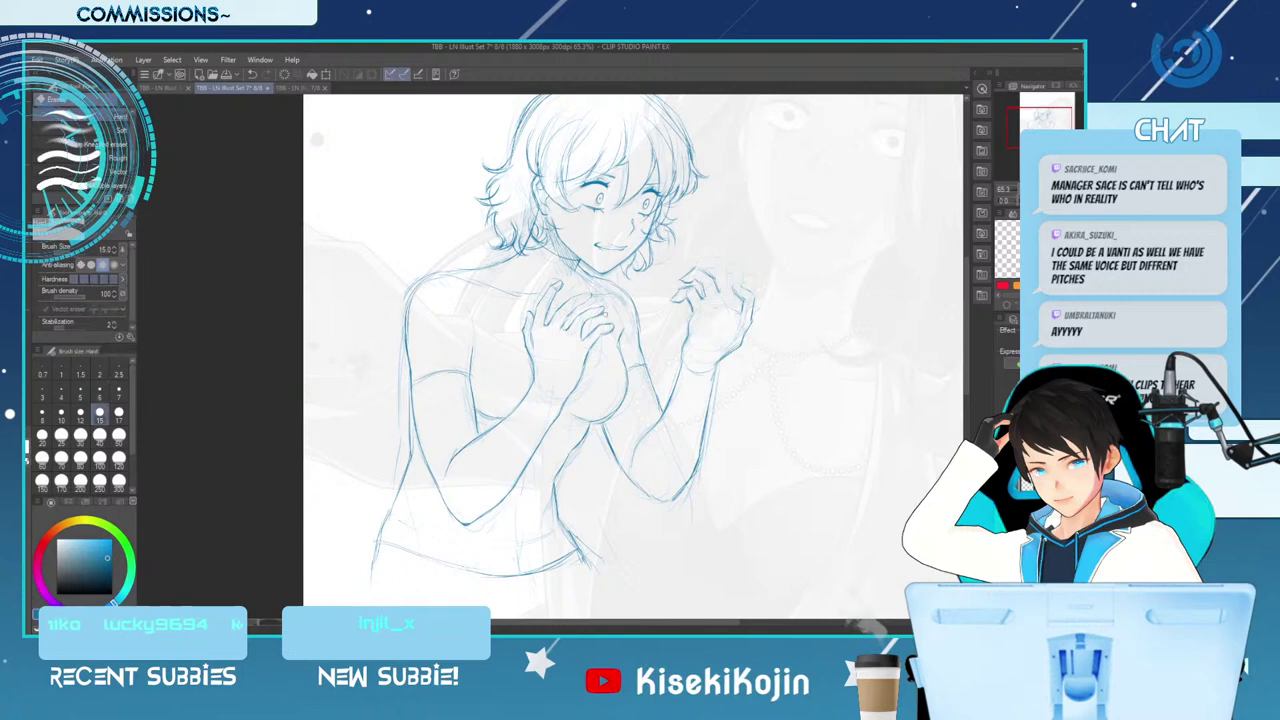
{"action": "key", "text": "p"}
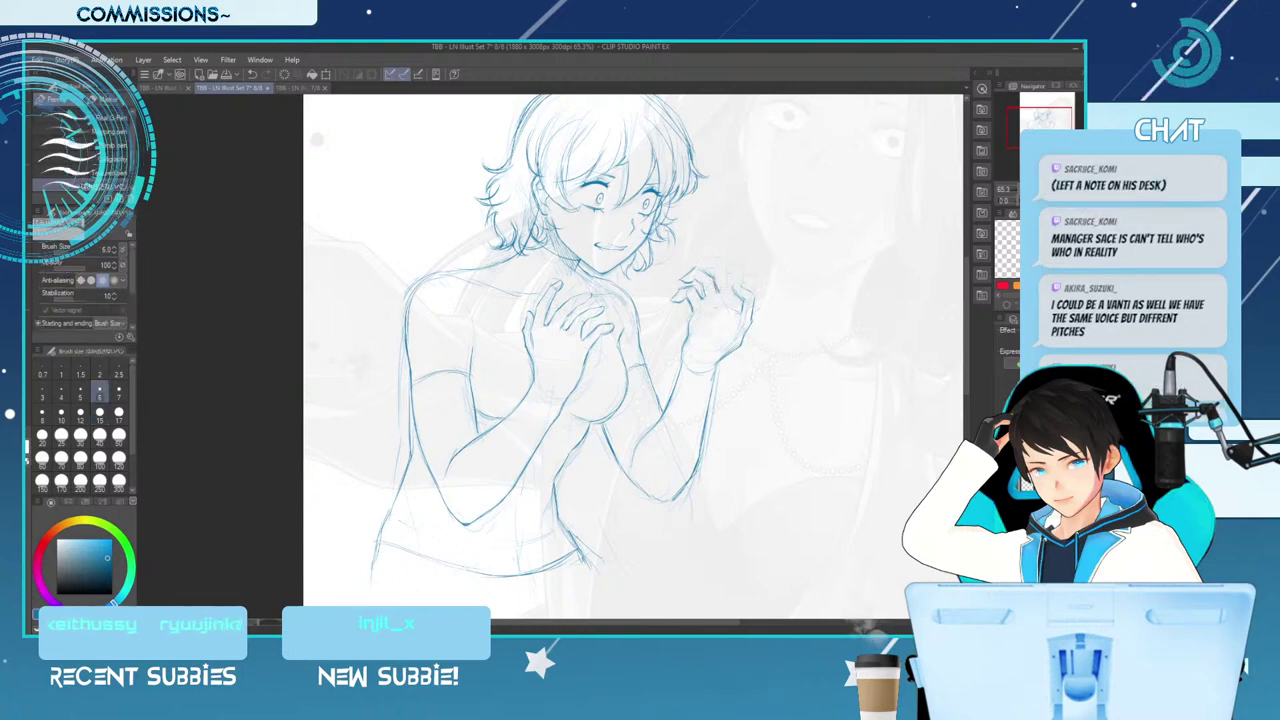
{"action": "key", "text": "ctrl+minus"}
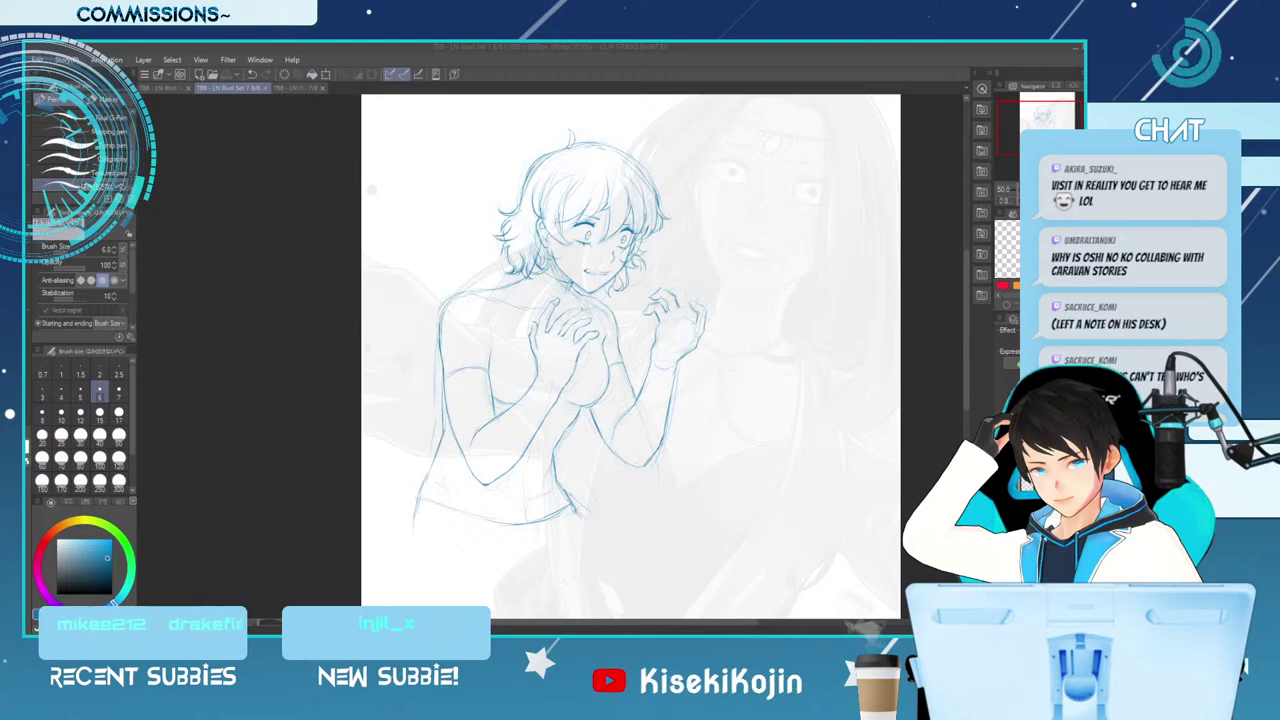
Clean up the far shoulder and upper-arm contour beside the near hand by redrawing it and erasing excess lines
{"action": "scroll", "coordinate": [540, 297], "scroll_direction": "up", "scroll_amount": 1}
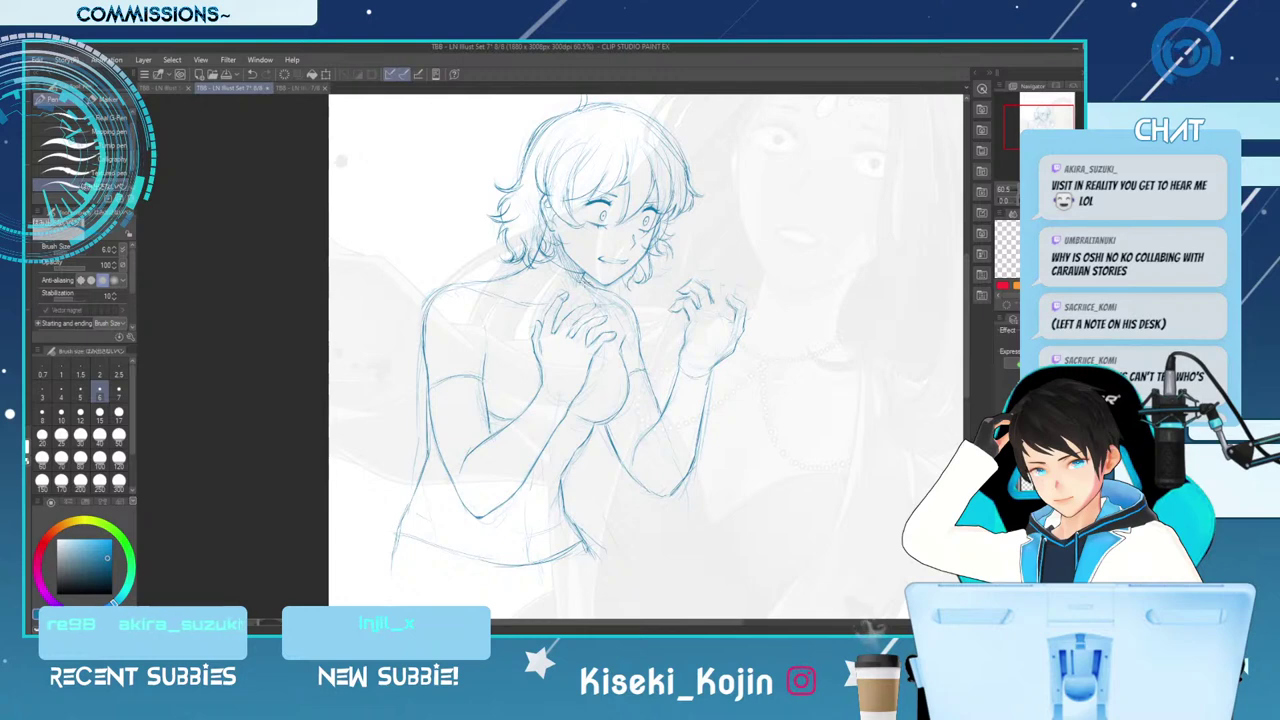
{"action": "key", "text": "e"}
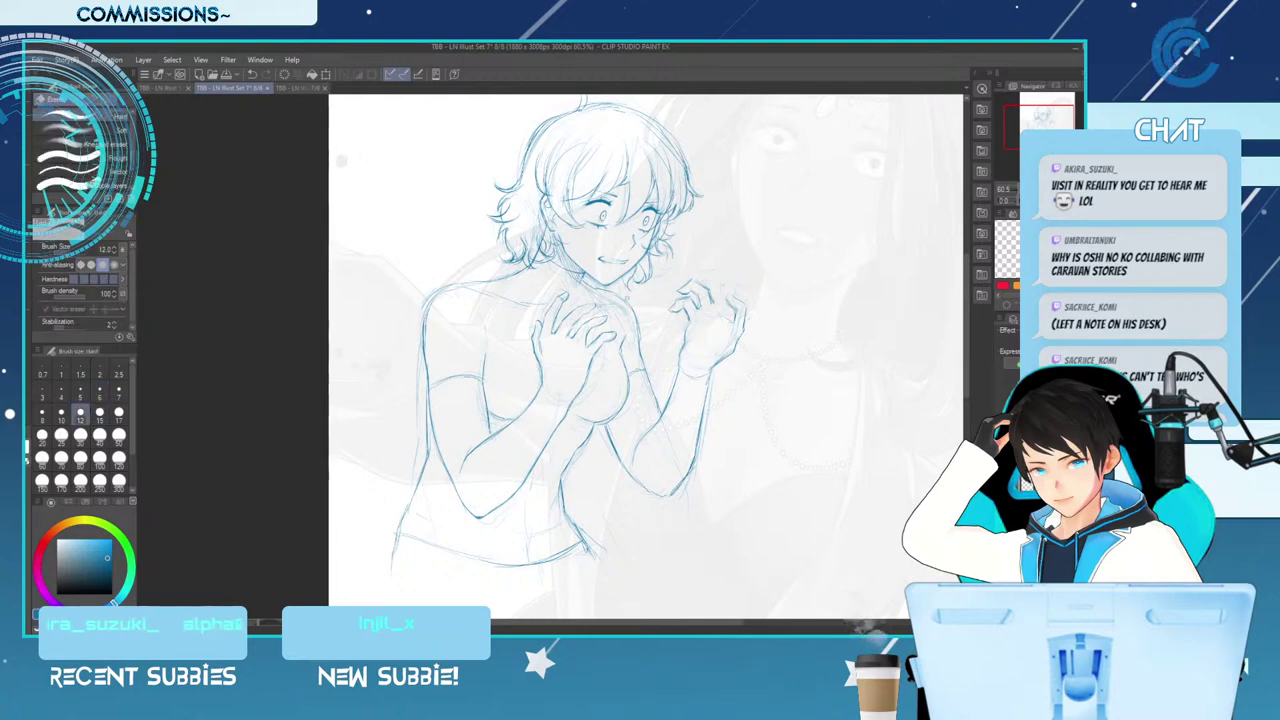
{"action": "key", "text": "p"}
{"action": "left_click_drag", "start_coordinate": [632, 310], "coordinate": [640, 338]}
{"action": "key", "text": "e"}
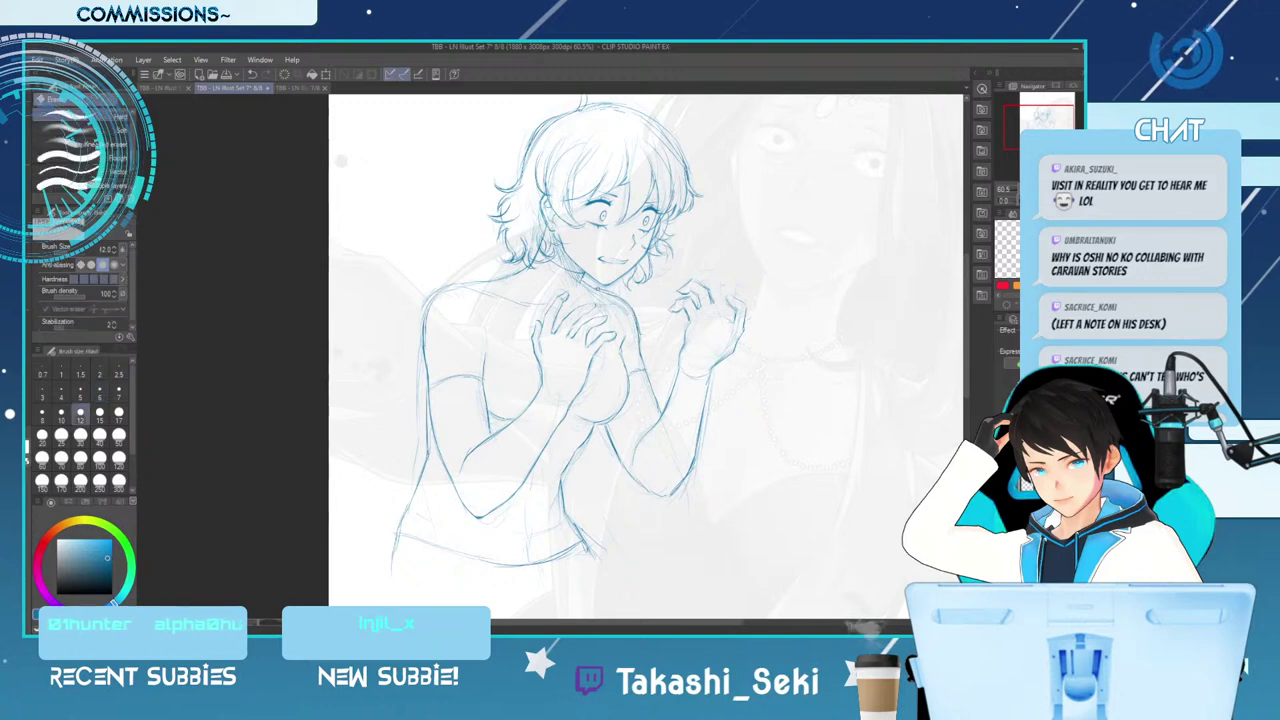
{"action": "left_click", "coordinate": [118, 412]}
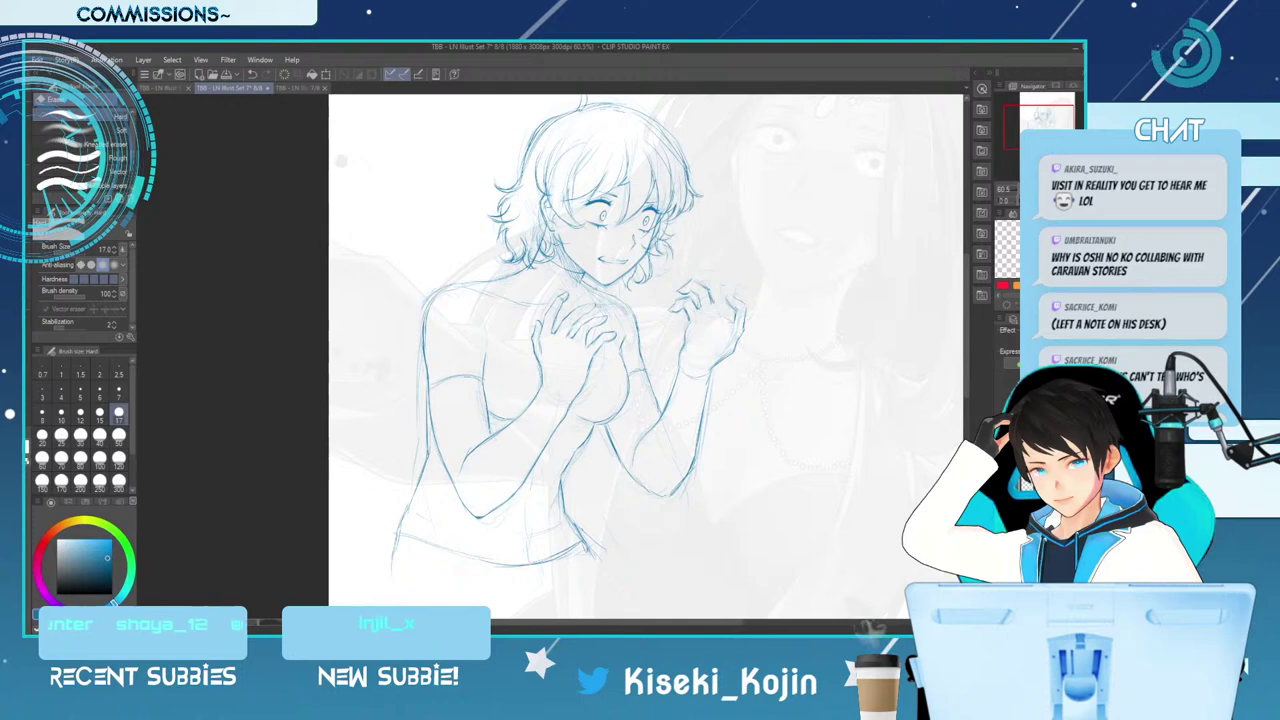
Mirror the view and refine the lines where the chest meets the far upper arm, erasing the stray marks
{"action": "key", "text": "h"}
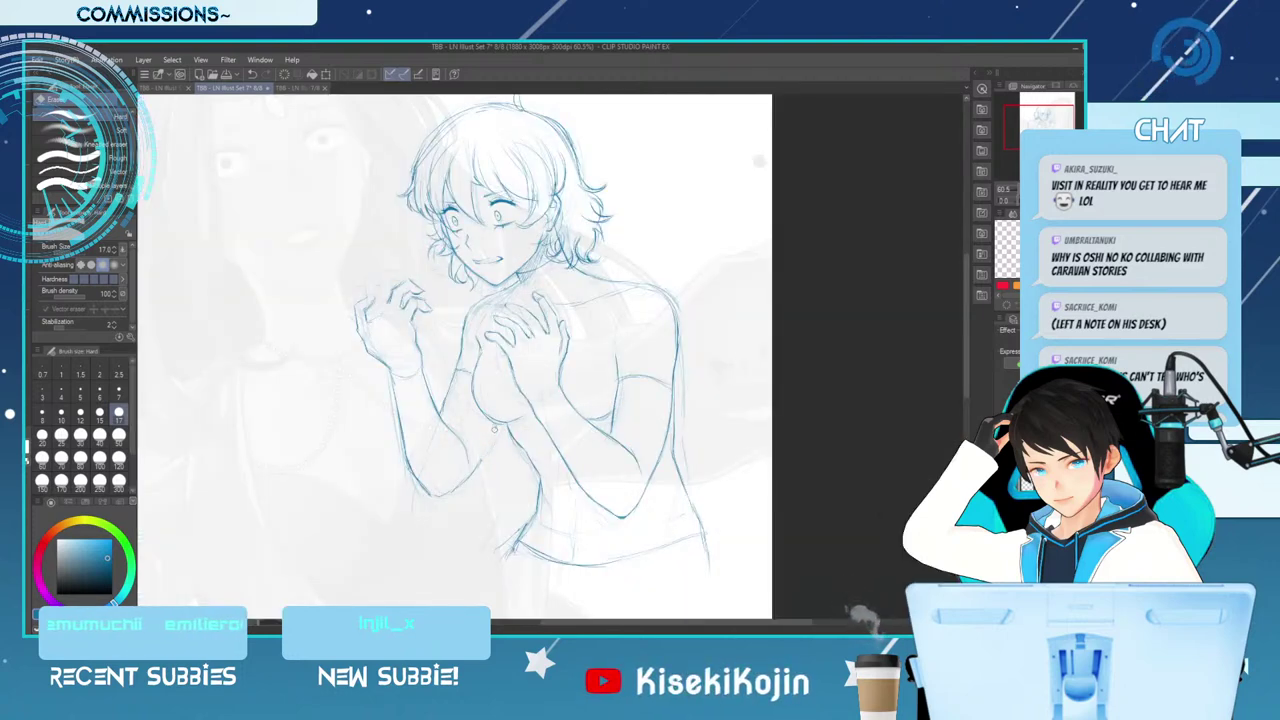
{"action": "key", "text": "p"}
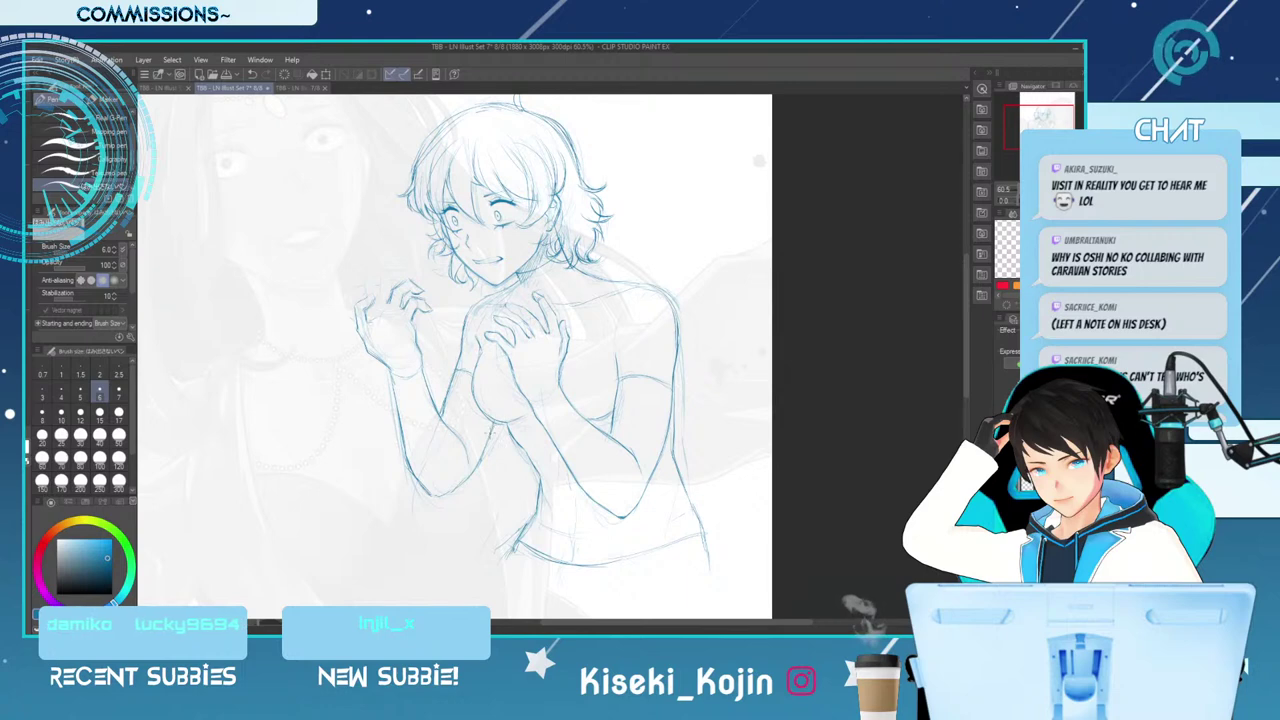
{"action": "key", "text": "e"}
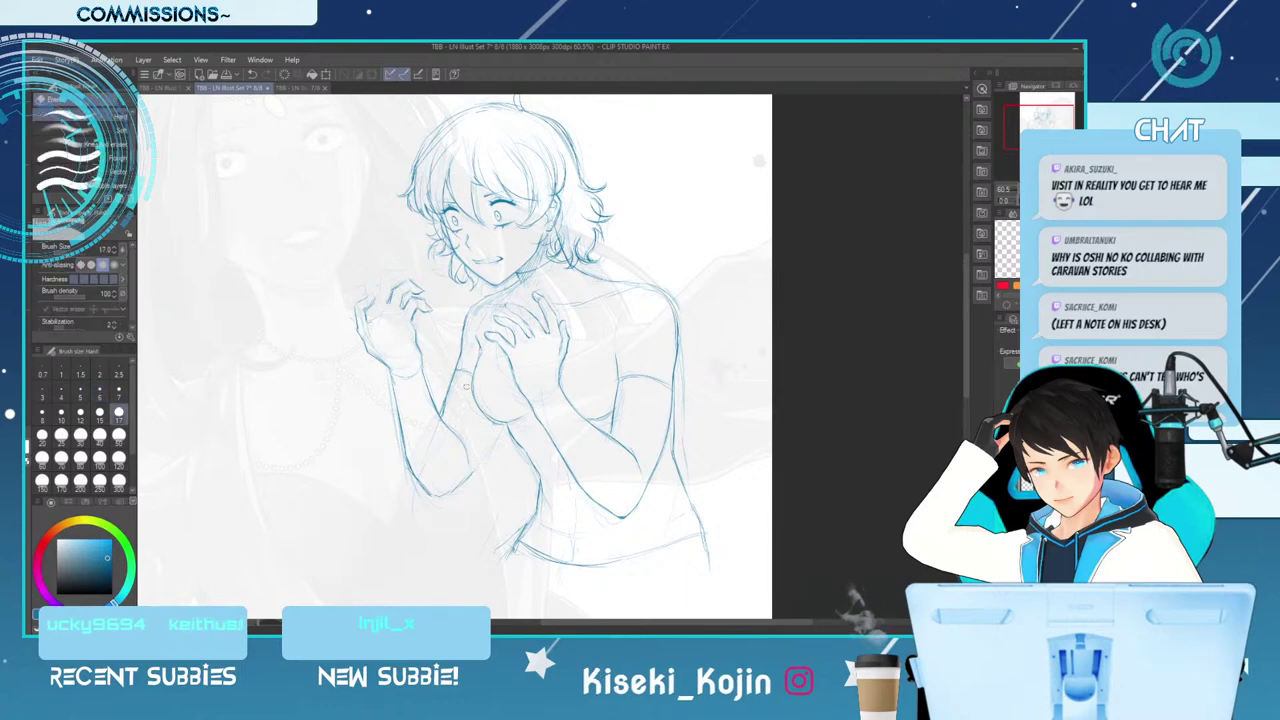
{"action": "key", "text": "p"}
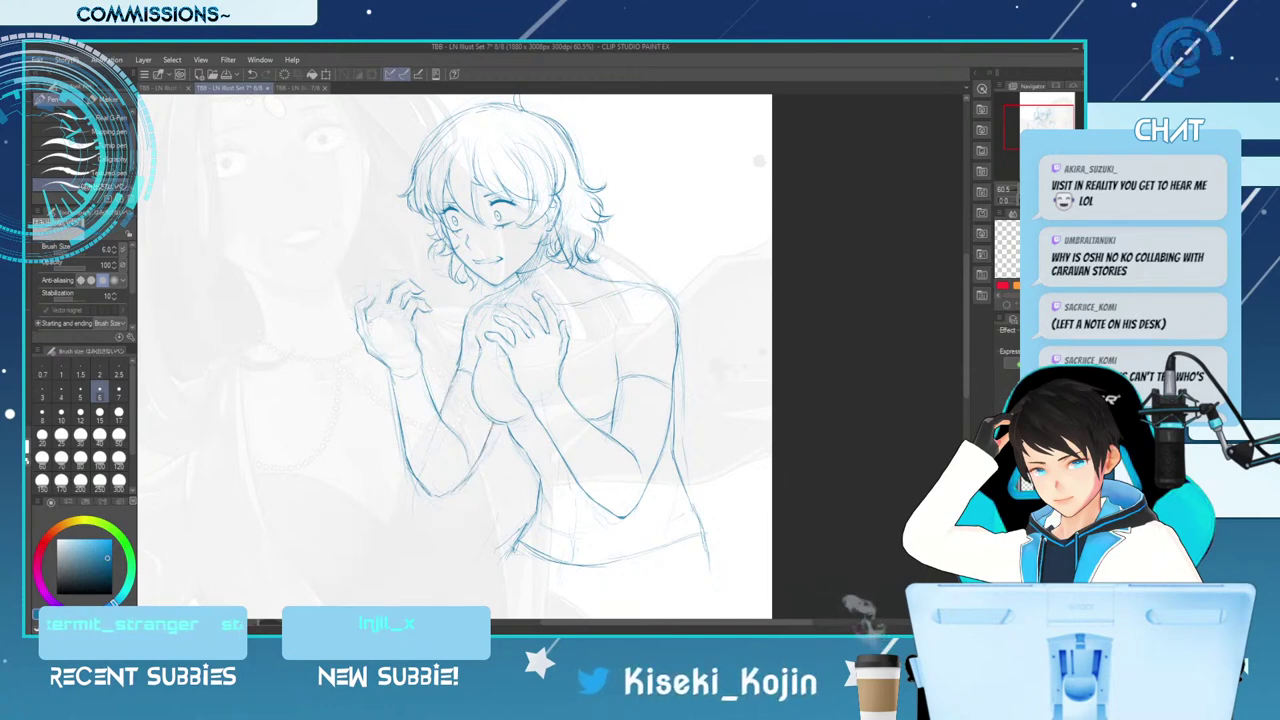
Restore the unmirrored view, erase the outer fingers of the raised far hand and redraw them shorter and more curled
{"action": "key", "text": "ctrl+minus"}
{"action": "key", "text": "h"}
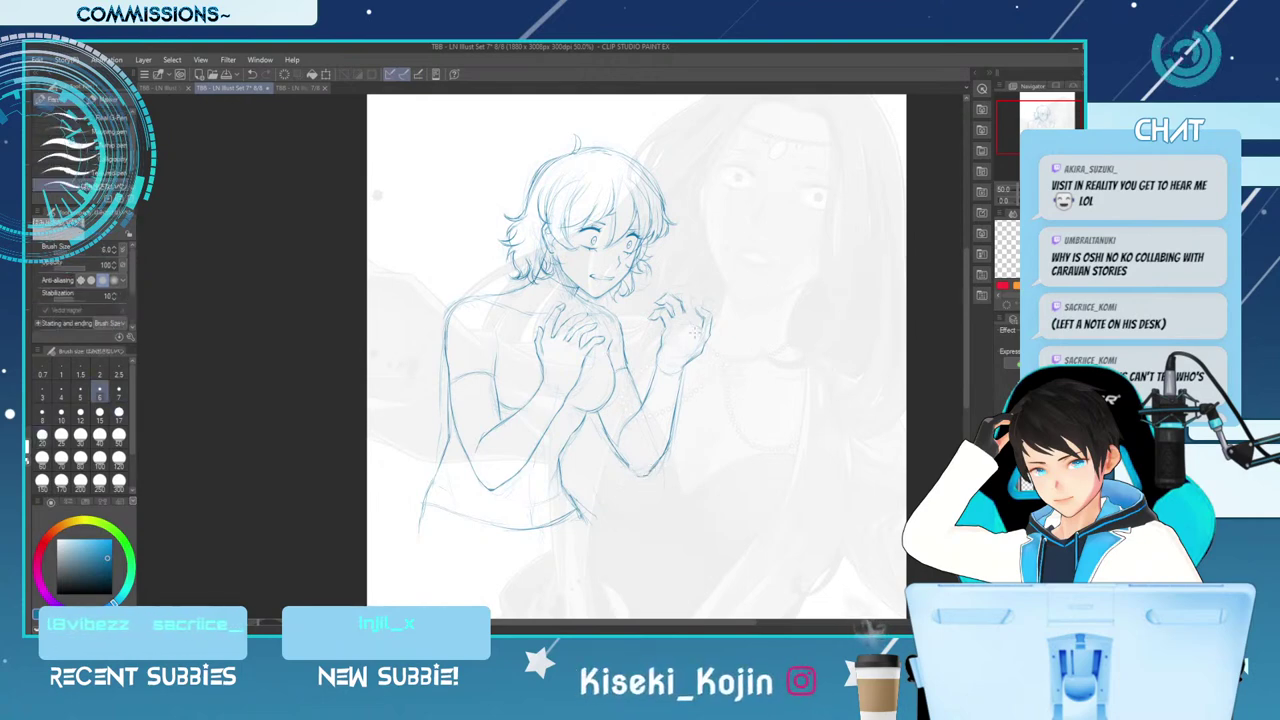
{"action": "key", "text": "e"}
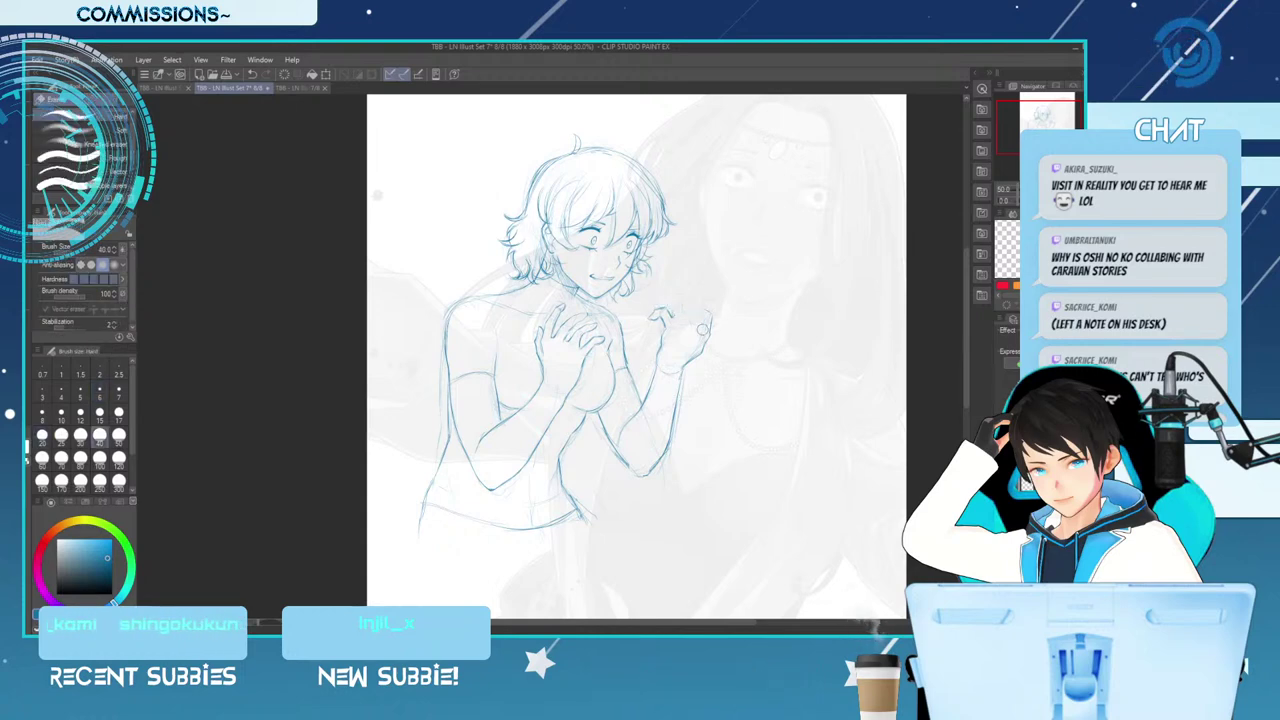
{"action": "key", "text": "p"}
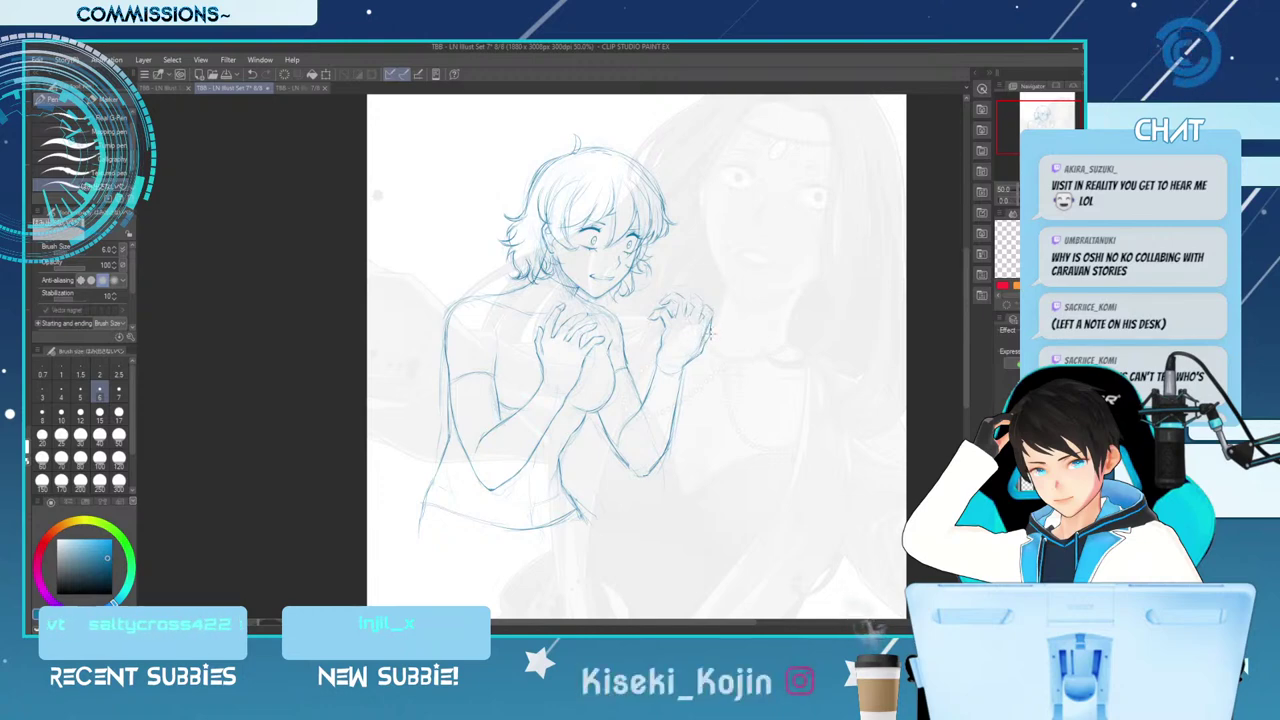
{"action": "key", "text": "e"}
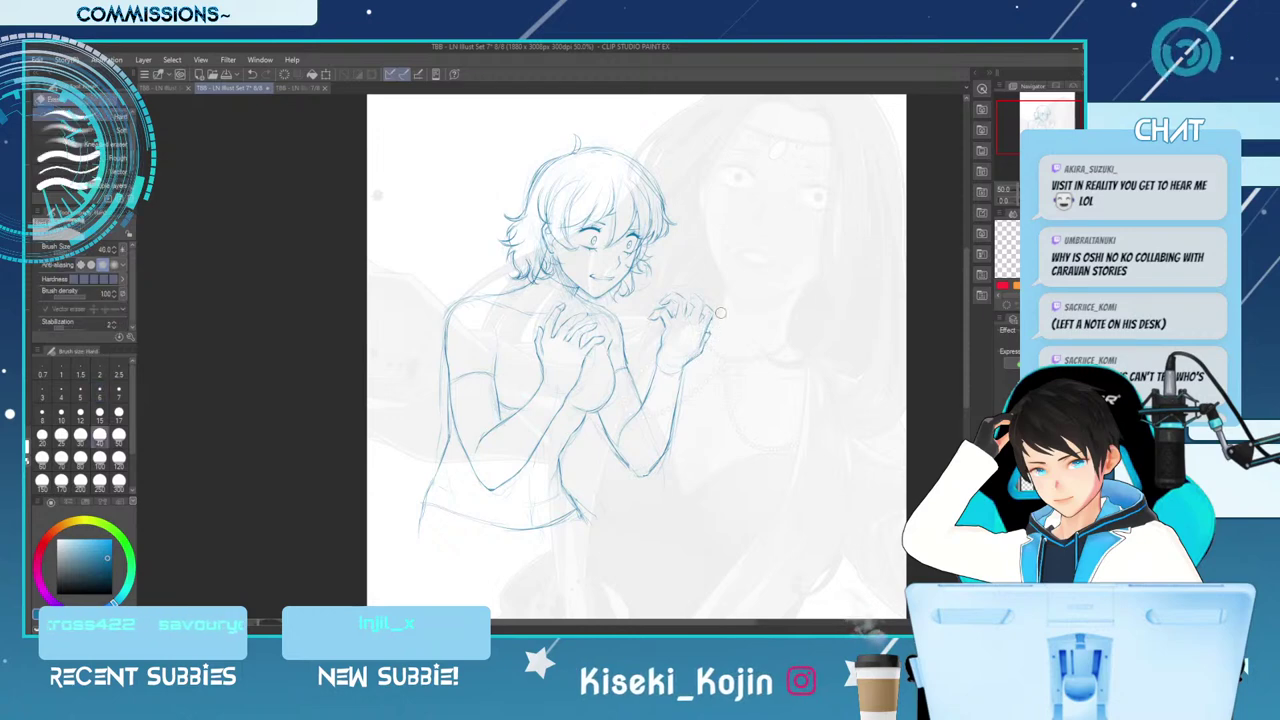
{"action": "key", "text": "p"}
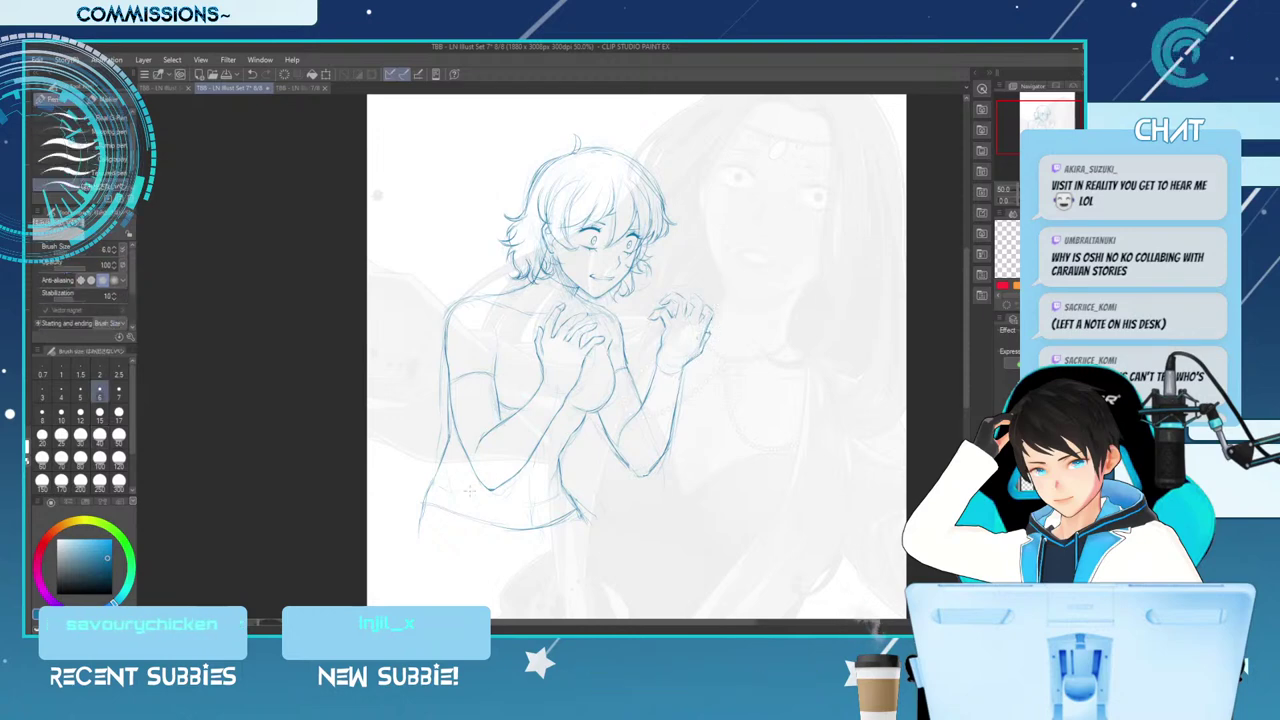
{"action": "key", "text": "e"}
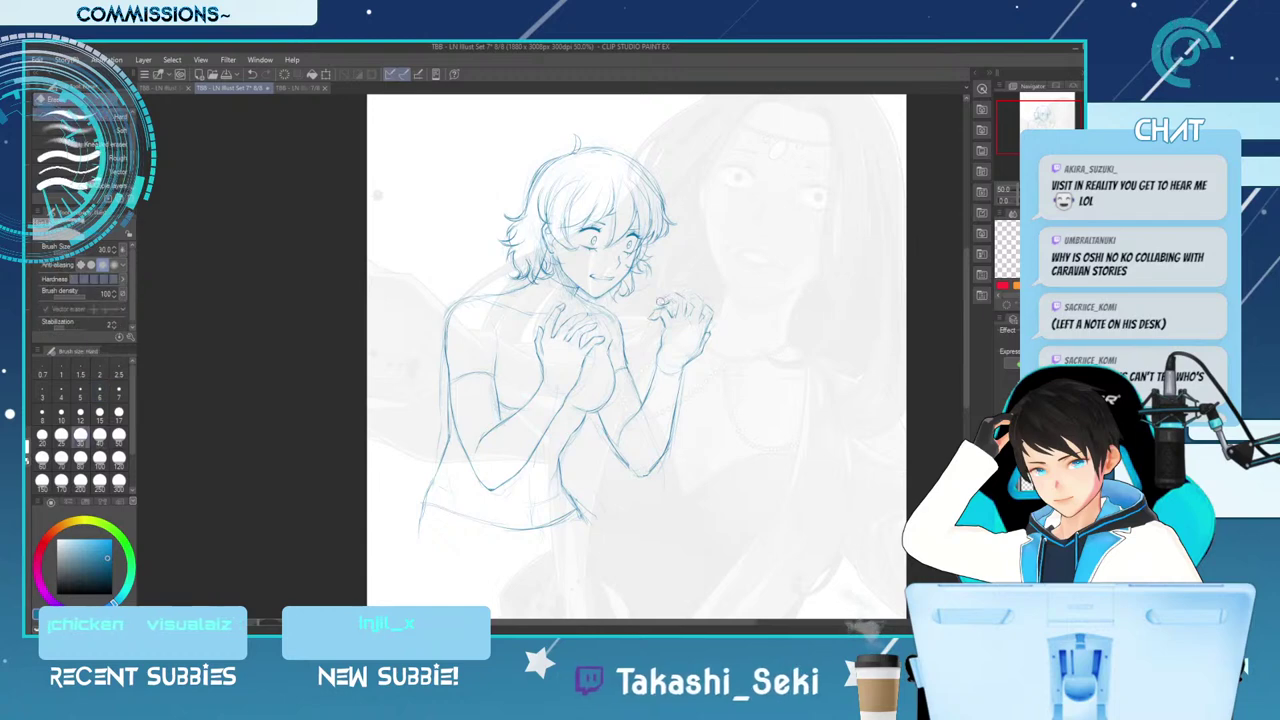
{"action": "key", "text": "p"}
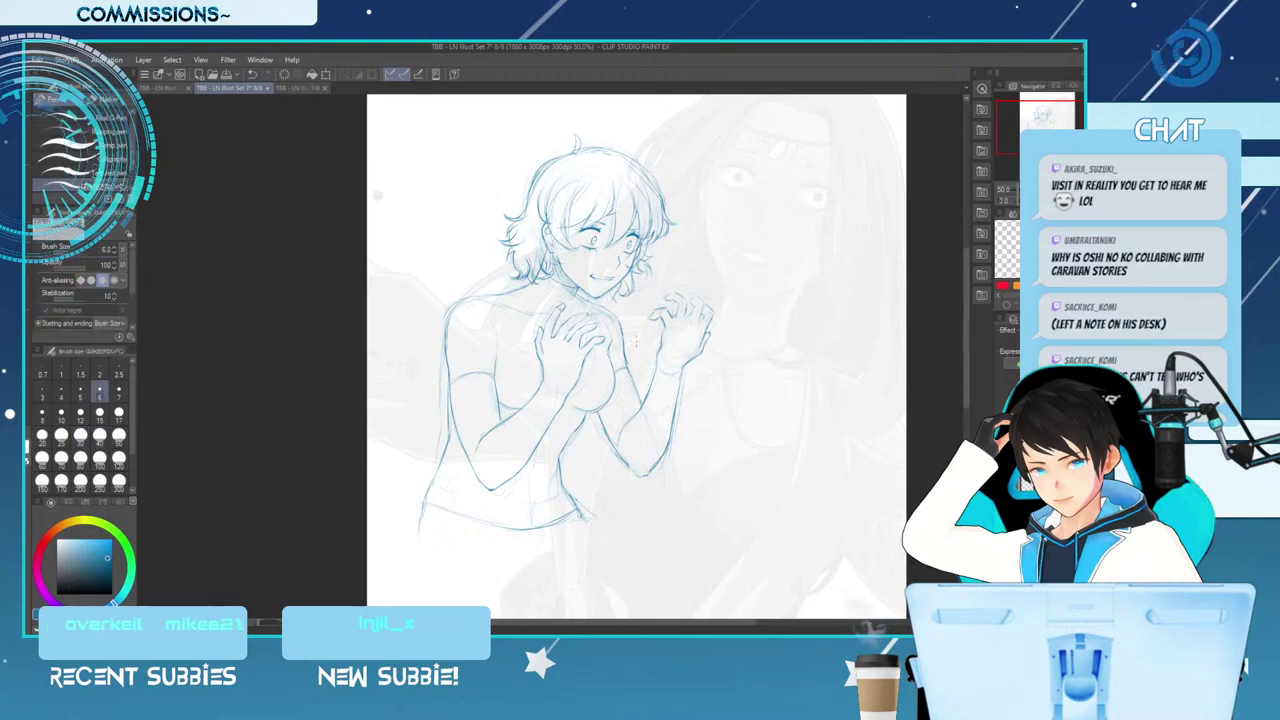
Mirror the view and touch up the outer hair contour on the far side of the face
{"action": "key", "text": "h"}
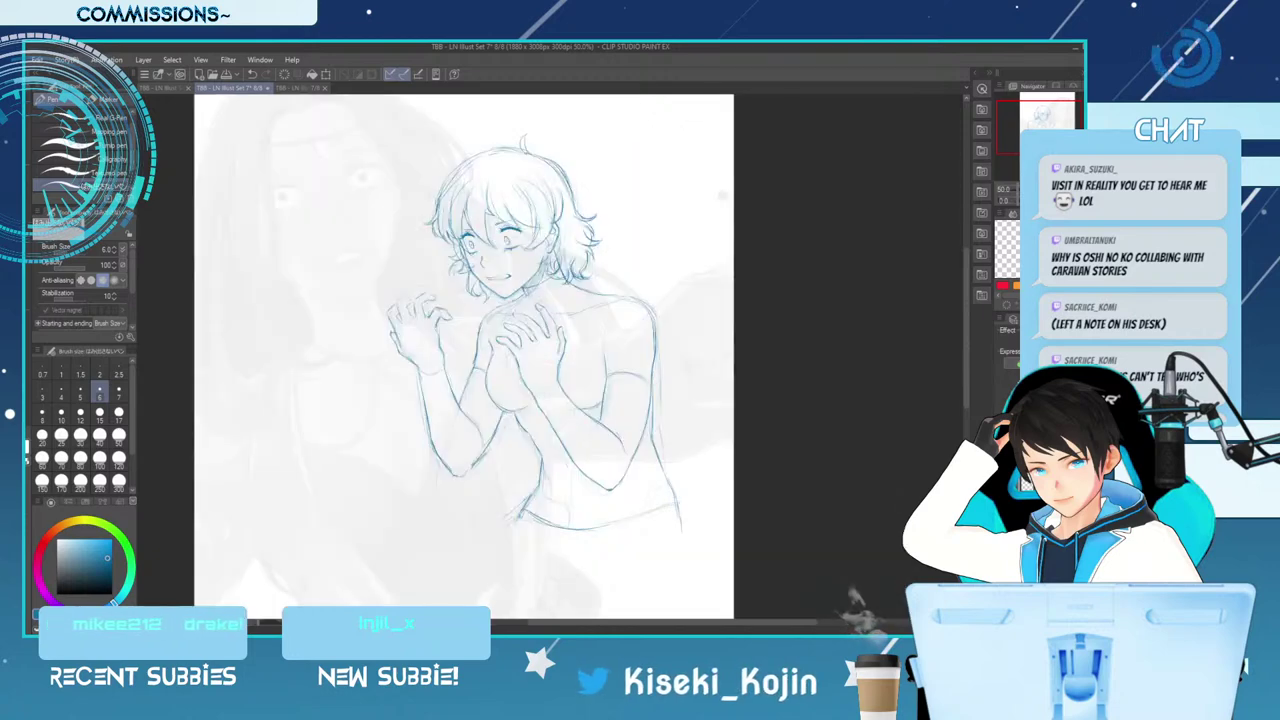
{"action": "key", "text": "e"}
{"action": "mouse_move", "coordinate": [436, 222]}
{"action": "left_mouse_down"}
{"action": "mouse_move", "coordinate": [468, 162]}
{"action": "mouse_move", "coordinate": [453, 181]}
{"action": "left_mouse_up"}
{"action": "key", "text": "p"}
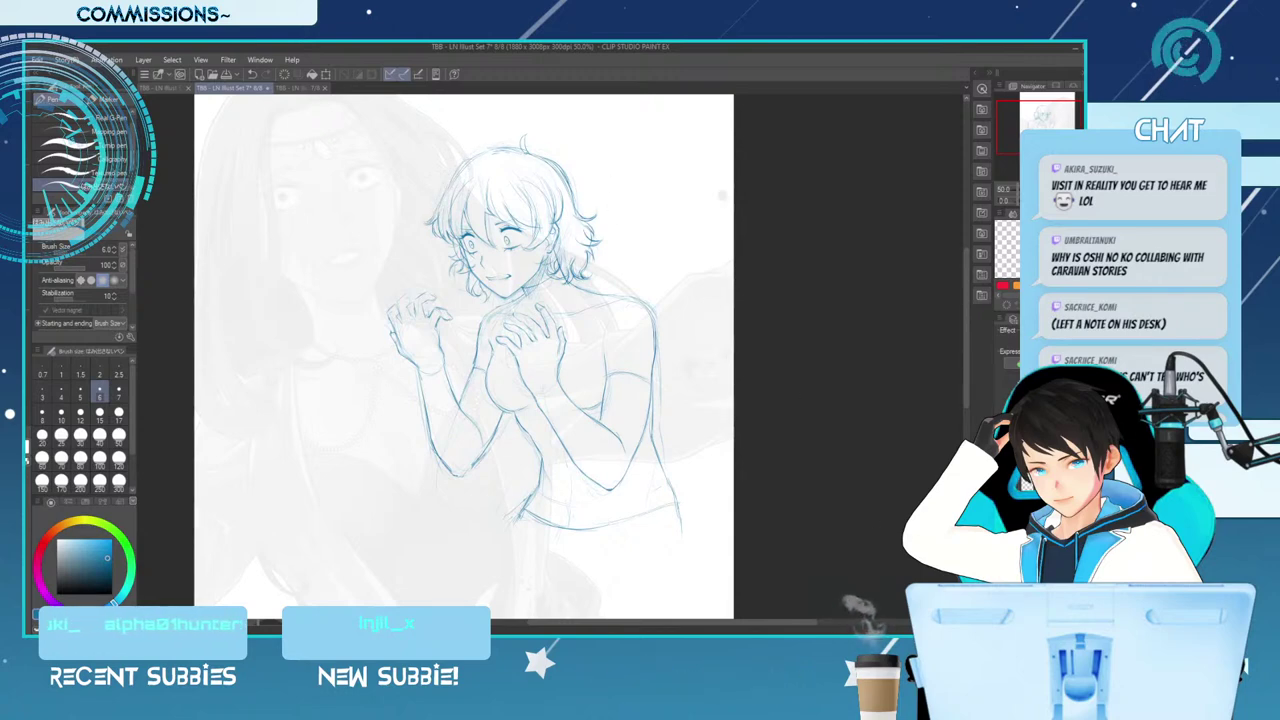
{"action": "key", "text": "ctrl+z"}
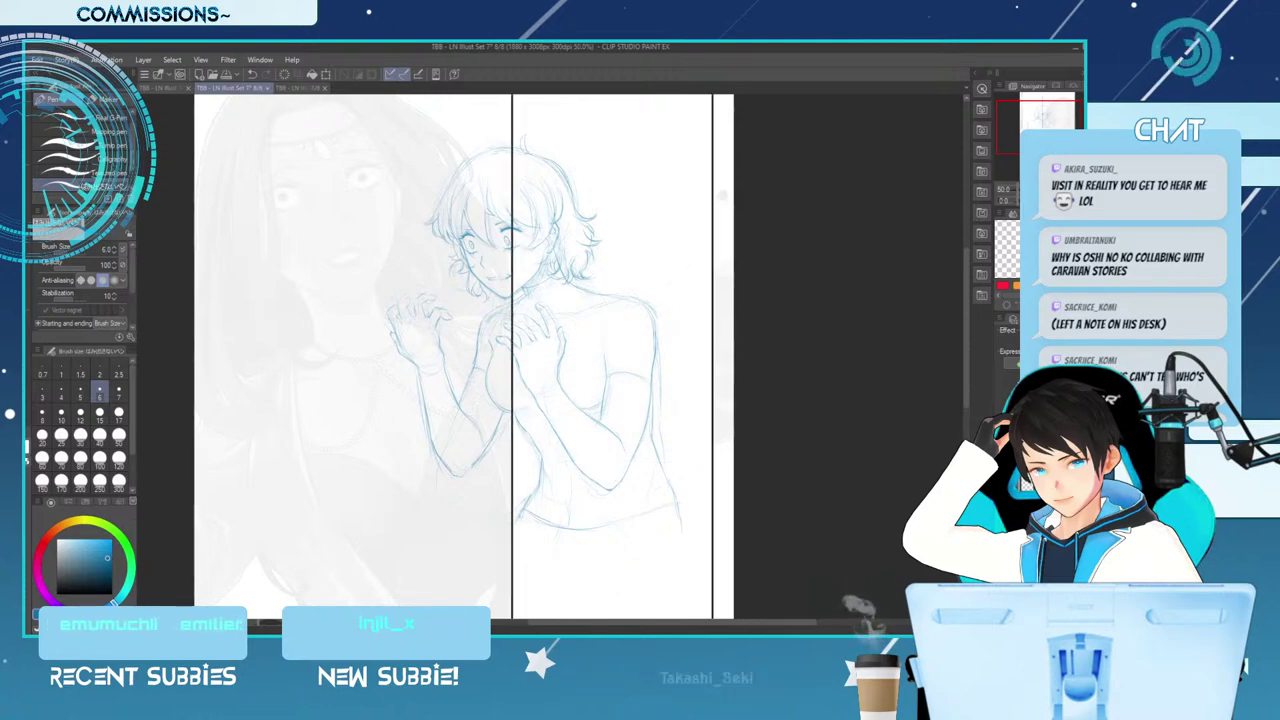
Select the whole short-haired character with a rectangular selection and move it upward and away from the woman, into the tall panel frame
{"action": "key", "text": "ctrl+minus"}
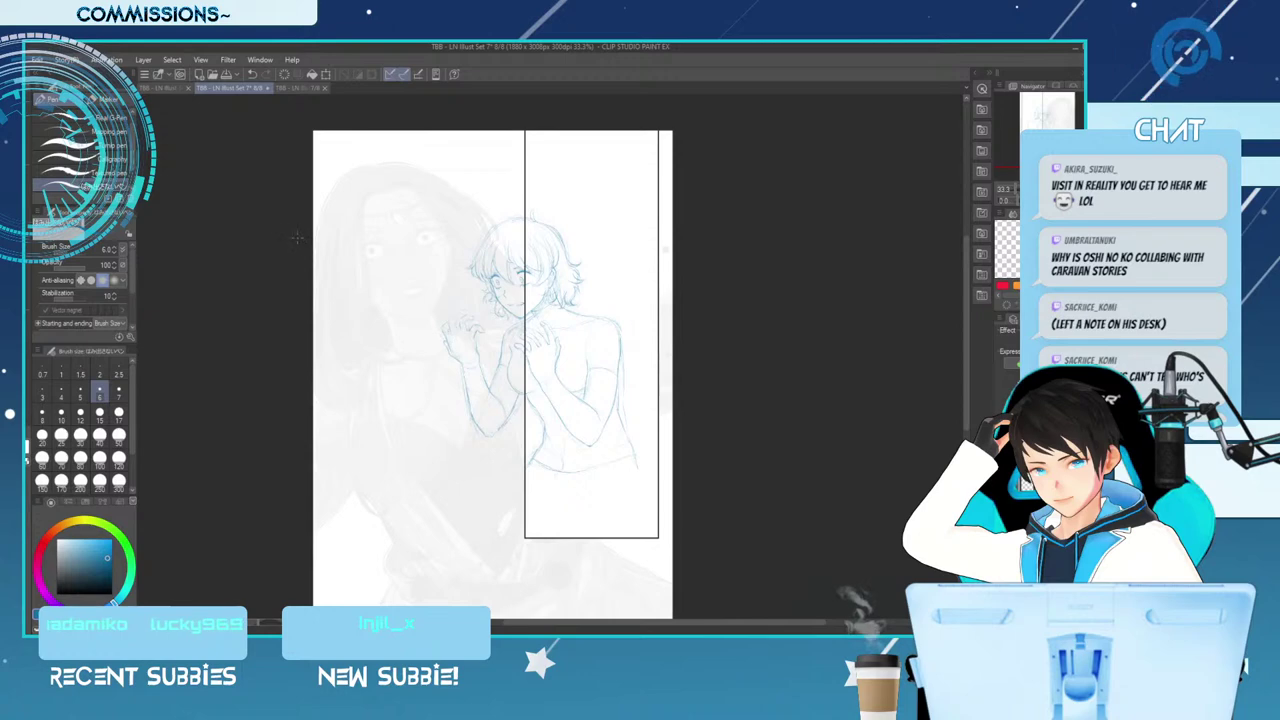
{"action": "key", "text": "m"}
{"action": "left_click_drag", "start_coordinate": [398, 182], "coordinate": [658, 540]}
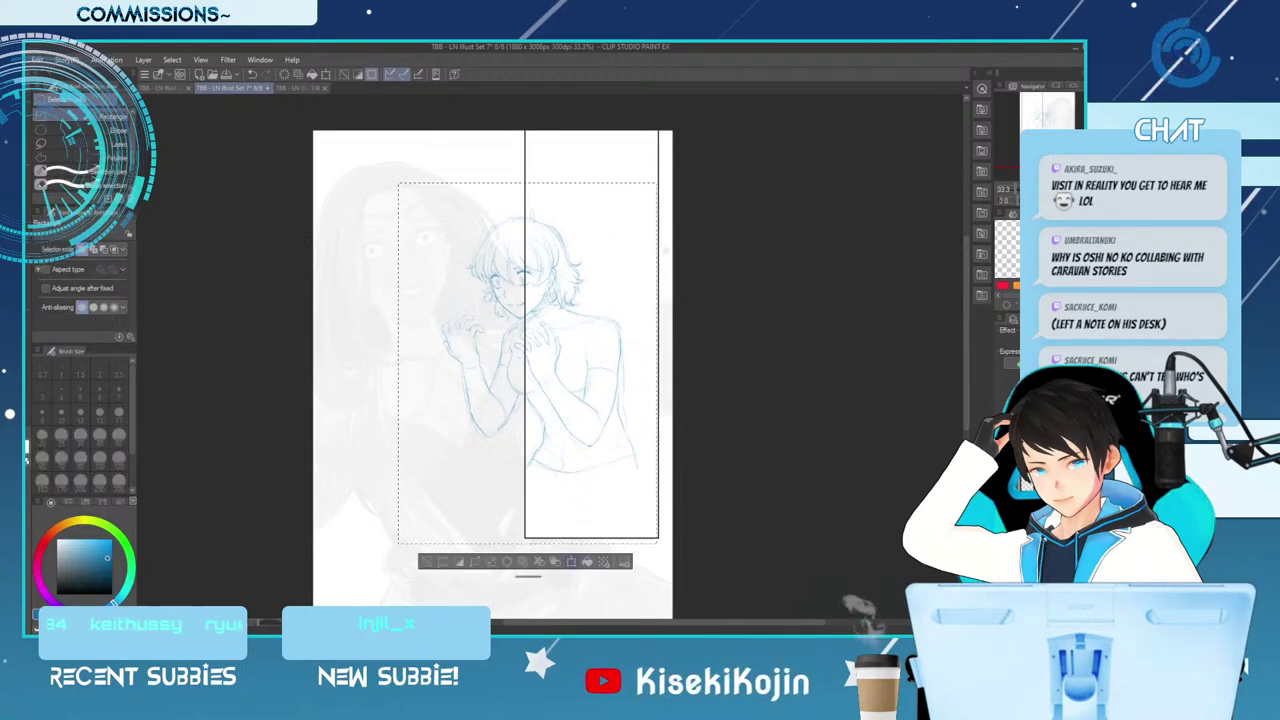
{"action": "key", "text": "ctrl+t"}
{"action": "left_click_drag", "start_coordinate": [528, 361], "coordinate": [570, 327]}
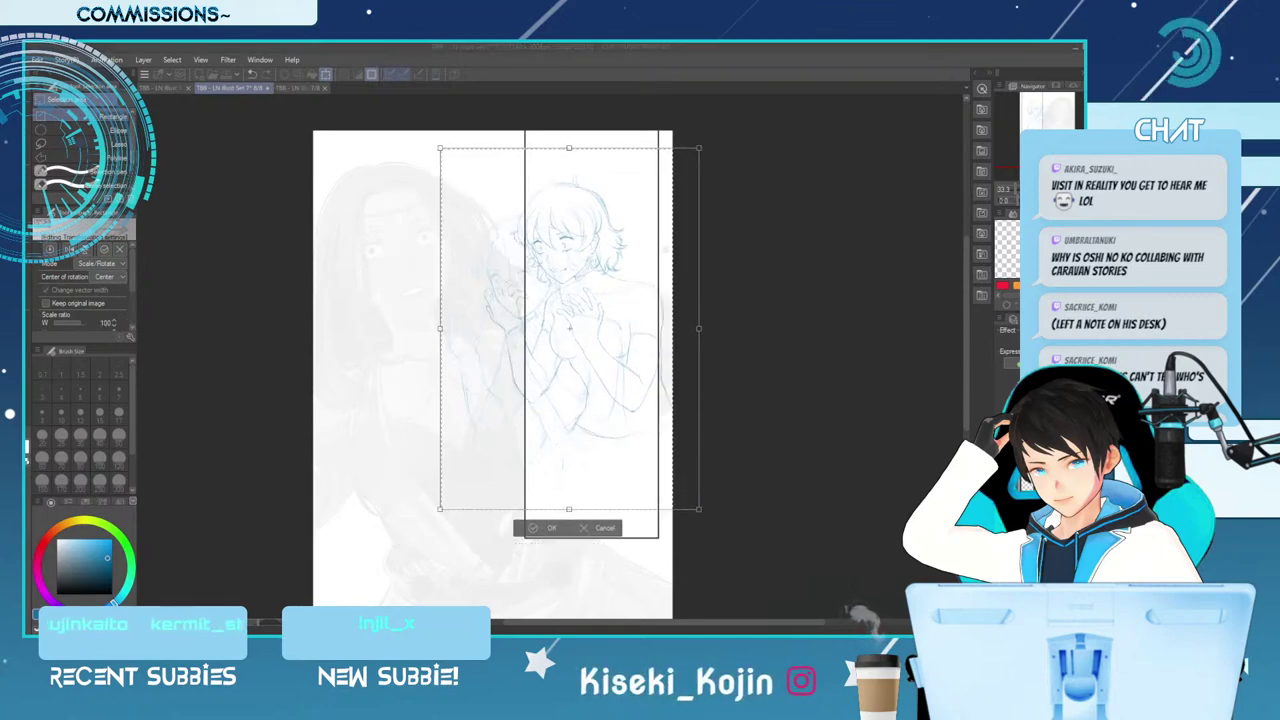
{"action": "key", "text": "Return"}
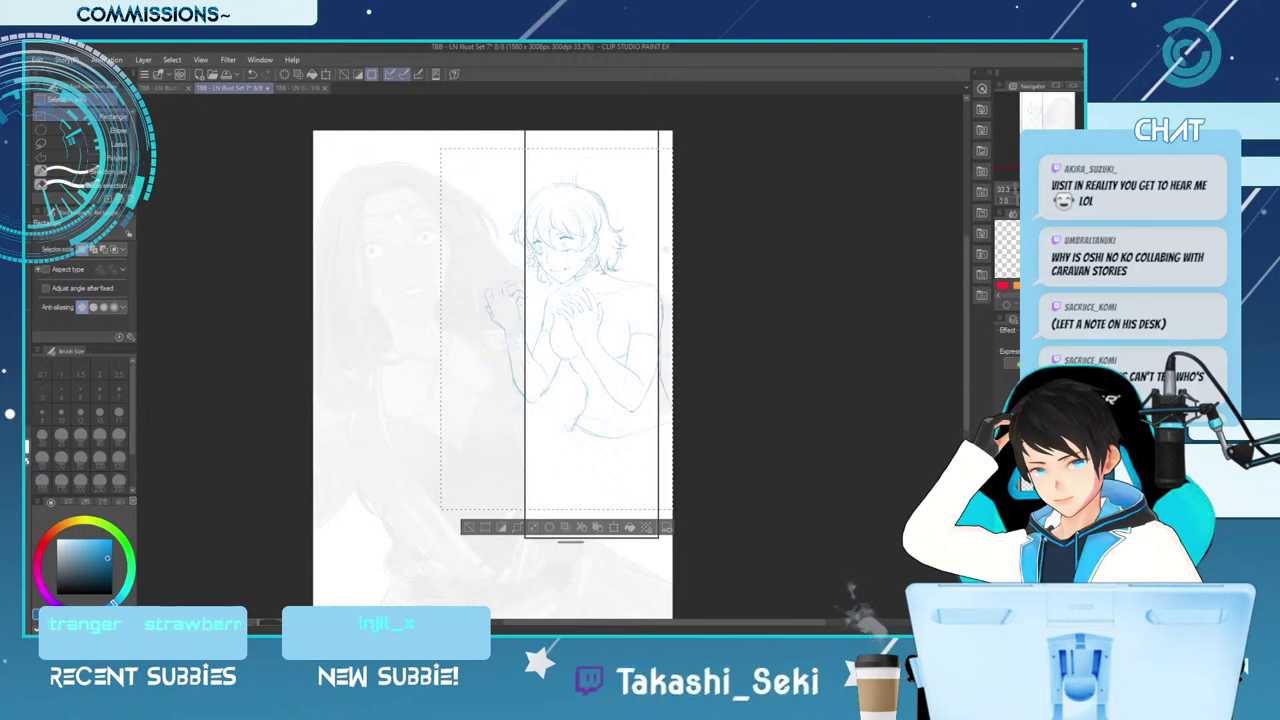
Nudge the selected short-haired character slightly away from the woman with a transform and apply it
{"action": "left_click_drag", "start_coordinate": [422, 152], "coordinate": [672, 510]}
{"action": "key", "text": "ctrl+z"}
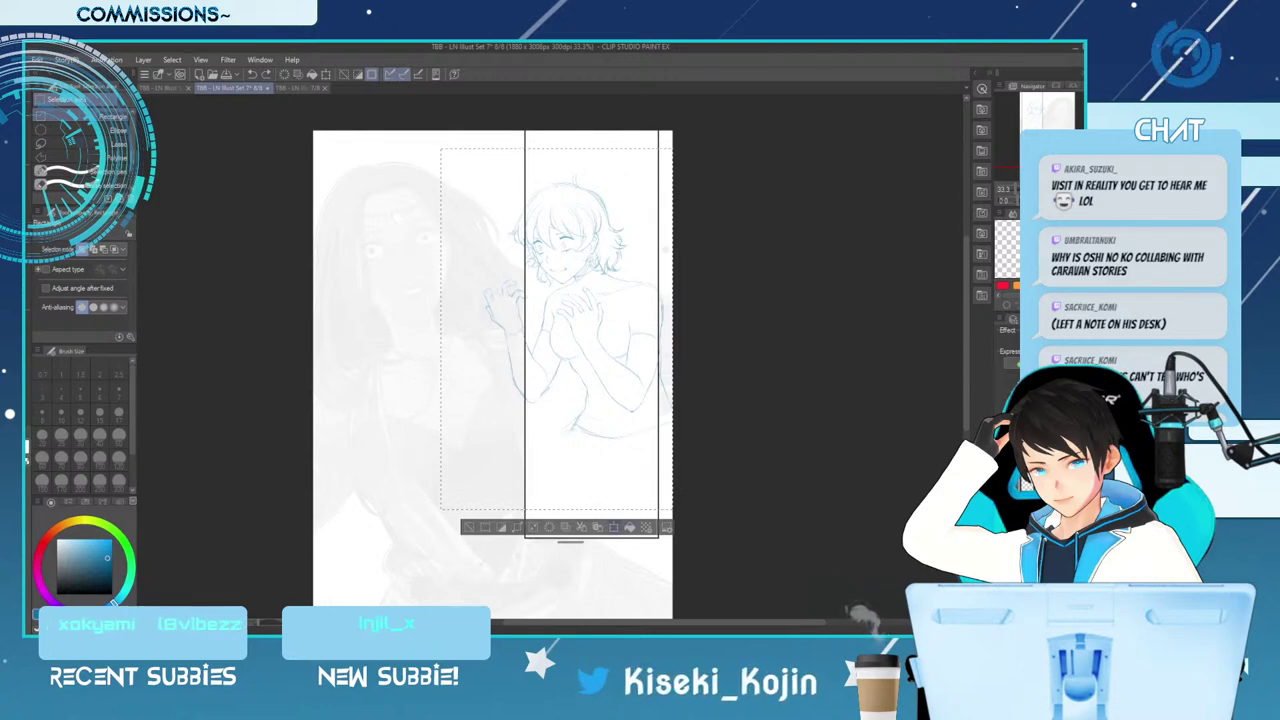
{"action": "key", "text": "ctrl+t"}
{"action": "key", "text": "Left"}
{"action": "key", "text": "Right"}
{"action": "key", "text": "Right"}
{"action": "key", "text": "Right"}
{"action": "key", "text": "Right"}
{"action": "key", "text": "Right"}
{"action": "key", "text": "Right"}
{"action": "key", "text": "Down"}
{"action": "key", "text": "Down"}
{"action": "key", "text": "Down"}
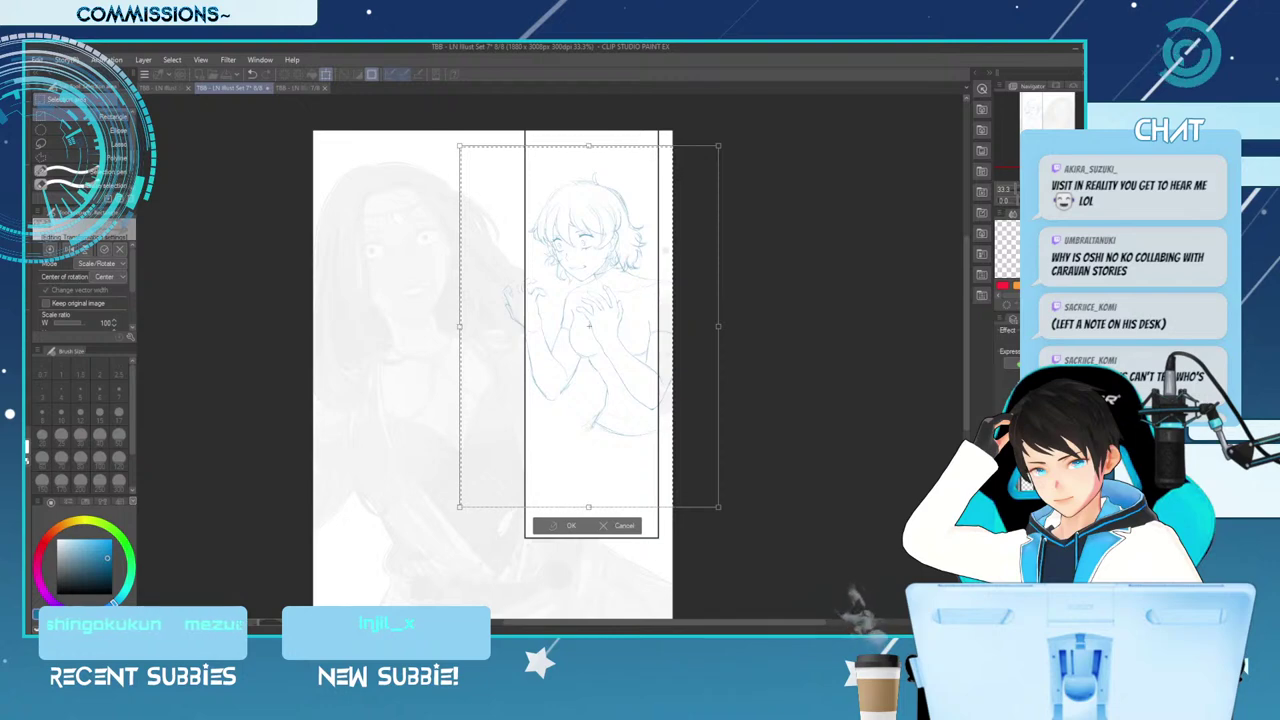
{"action": "key", "text": "Return"}
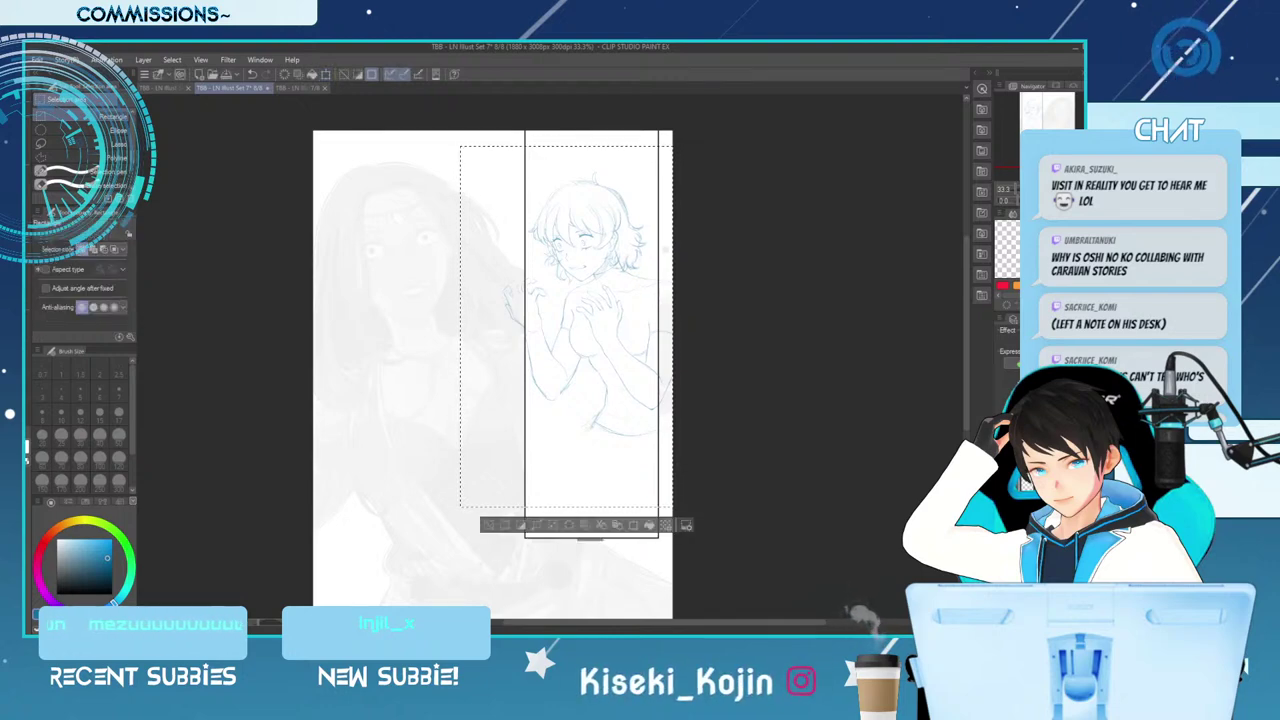
Shift the selected short-haired character back toward the woman with a transform, apply it and clear the selection
{"action": "key", "text": "ctrl+t"}
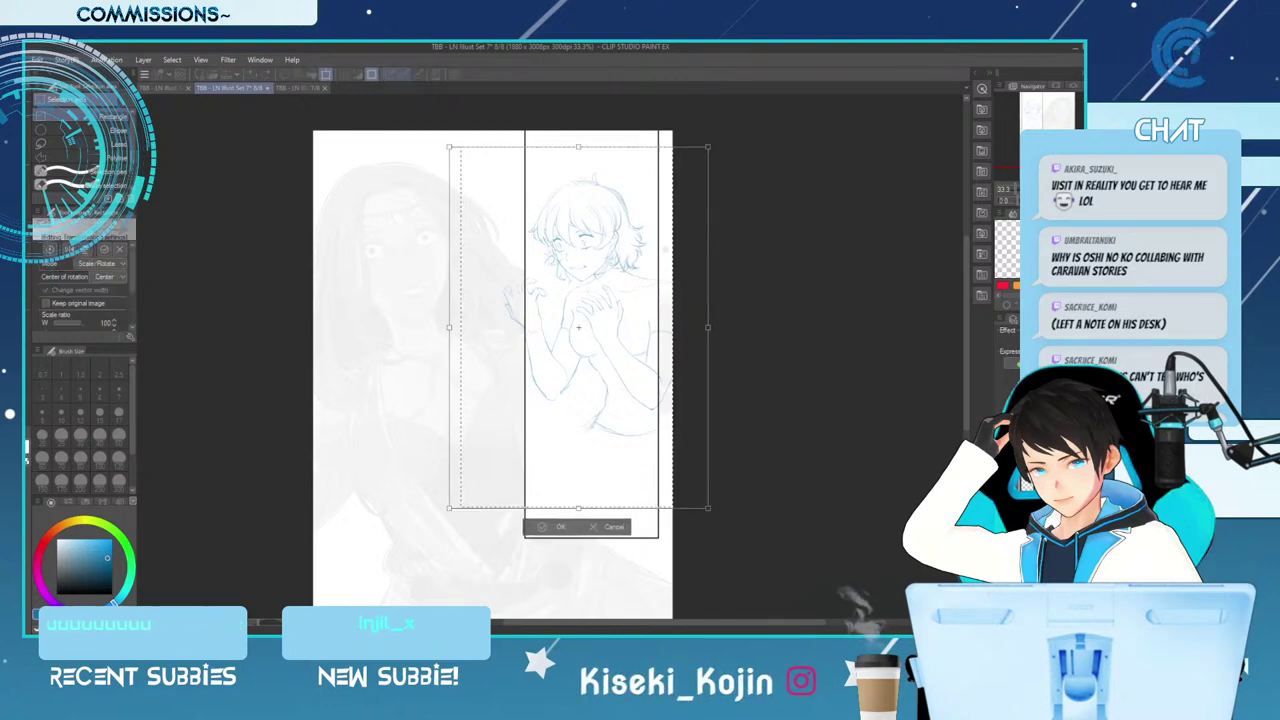
{"action": "key", "text": "Left"}
{"action": "key", "text": "Left"}
{"action": "key", "text": "Left"}
{"action": "key", "text": "Left"}
{"action": "key", "text": "Left"}
{"action": "key", "text": "Left"}
{"action": "key", "text": "Left"}
{"action": "key", "text": "Left"}
{"action": "key", "text": "Left"}
{"action": "key", "text": "Left"}
{"action": "key", "text": "Left"}
{"action": "key", "text": "Left"}
{"action": "key", "text": "Left"}
{"action": "key", "text": "Left"}
{"action": "key", "text": "Left"}
{"action": "key", "text": "Left"}
{"action": "key", "text": "Left"}
{"action": "key", "text": "Left"}
{"action": "key", "text": "Left"}
{"action": "key", "text": "Left"}
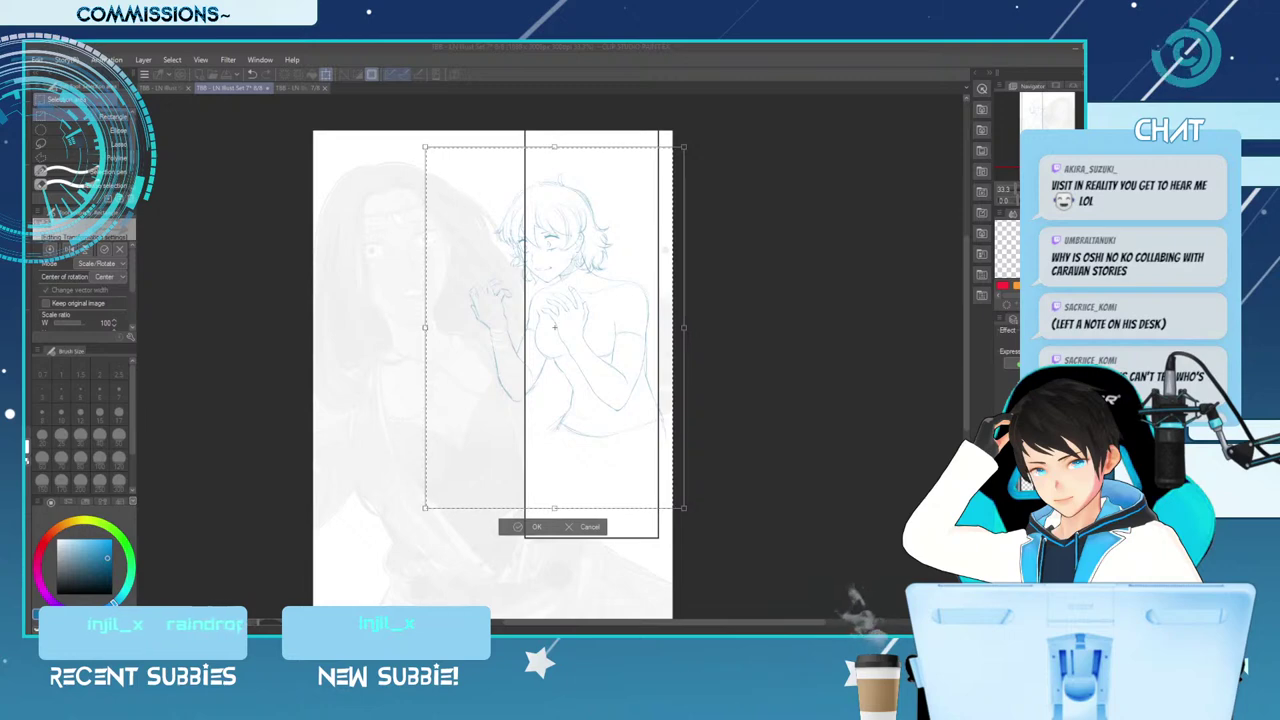
{"action": "key", "text": "Return"}
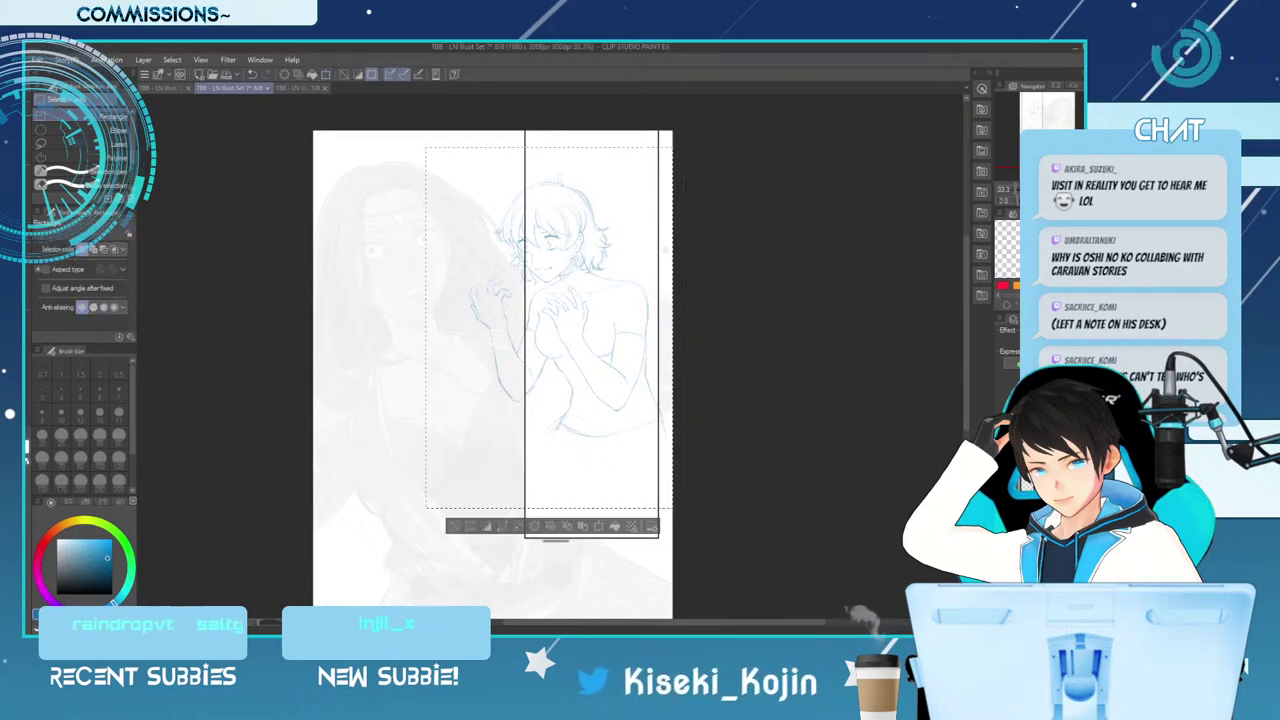
{"action": "scroll", "coordinate": [480, 360], "scroll_direction": "up", "scroll_amount": 1}
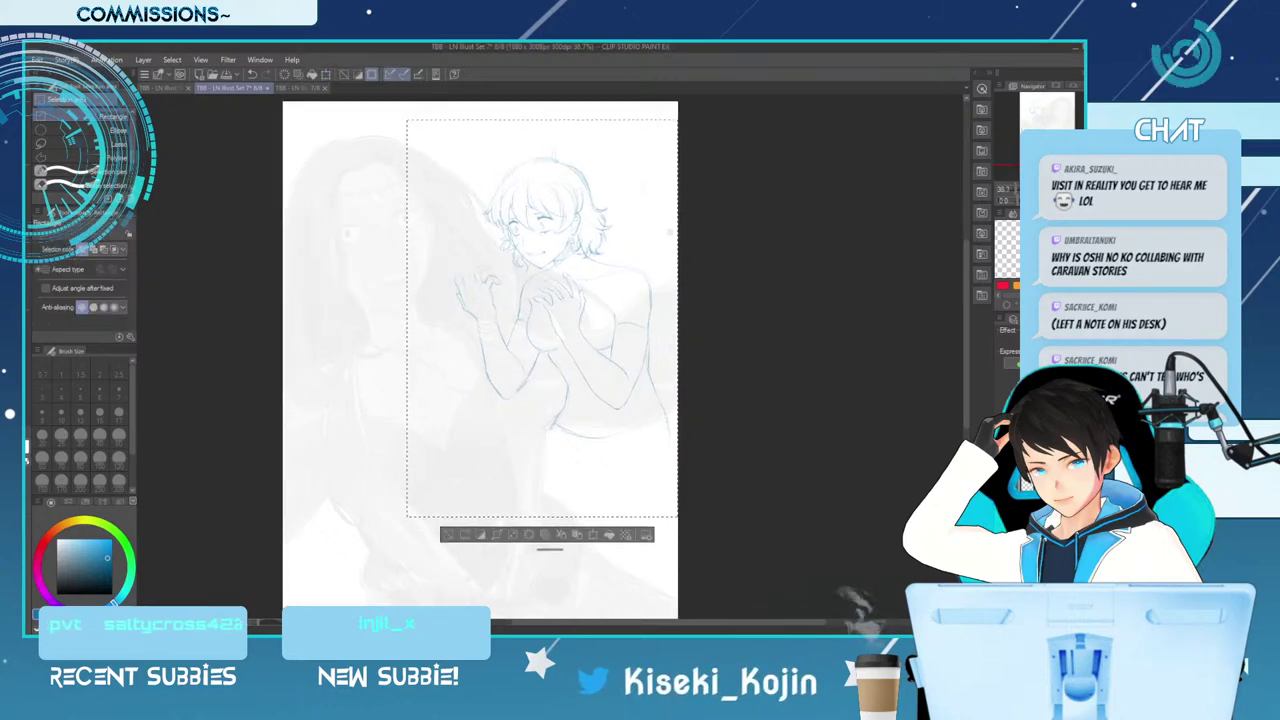
{"action": "key", "text": "ctrl+d"}
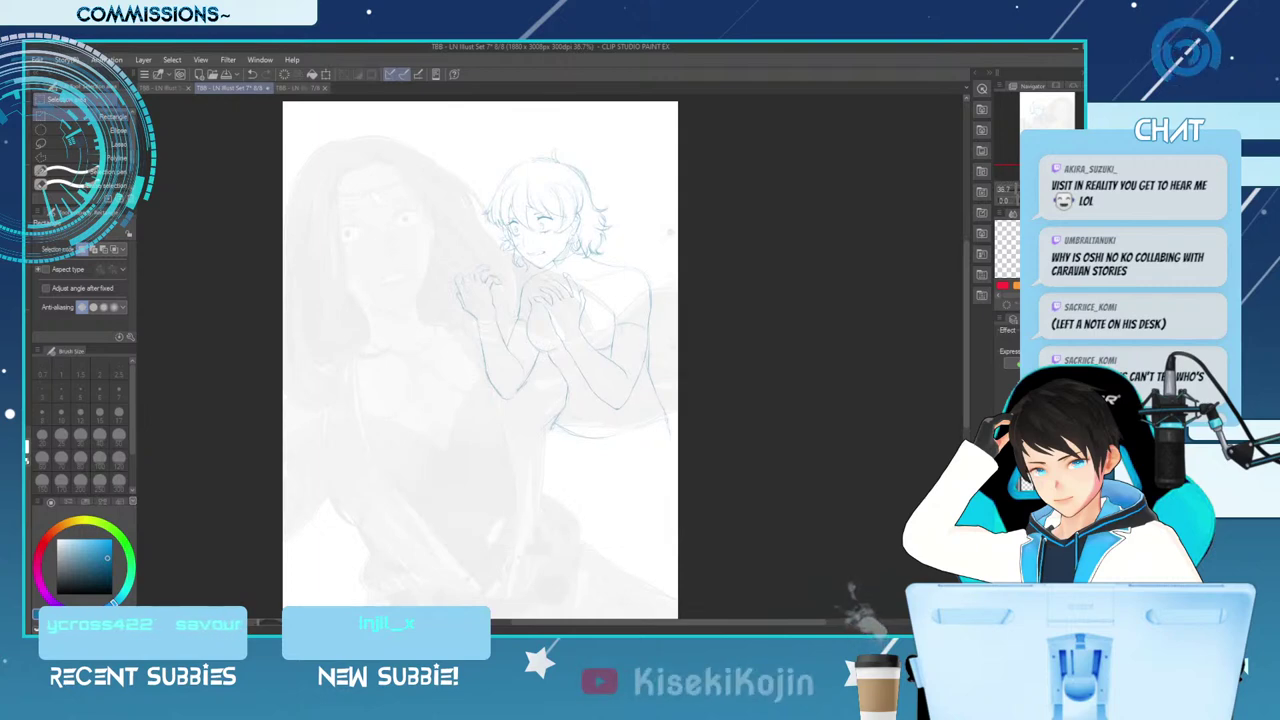
Mirror and tilt the sketch view, then check the finished grayscale illustration of the same character and return to the sketch
{"action": "scroll", "coordinate": [454, 358], "scroll_direction": "up", "scroll_amount": 1}
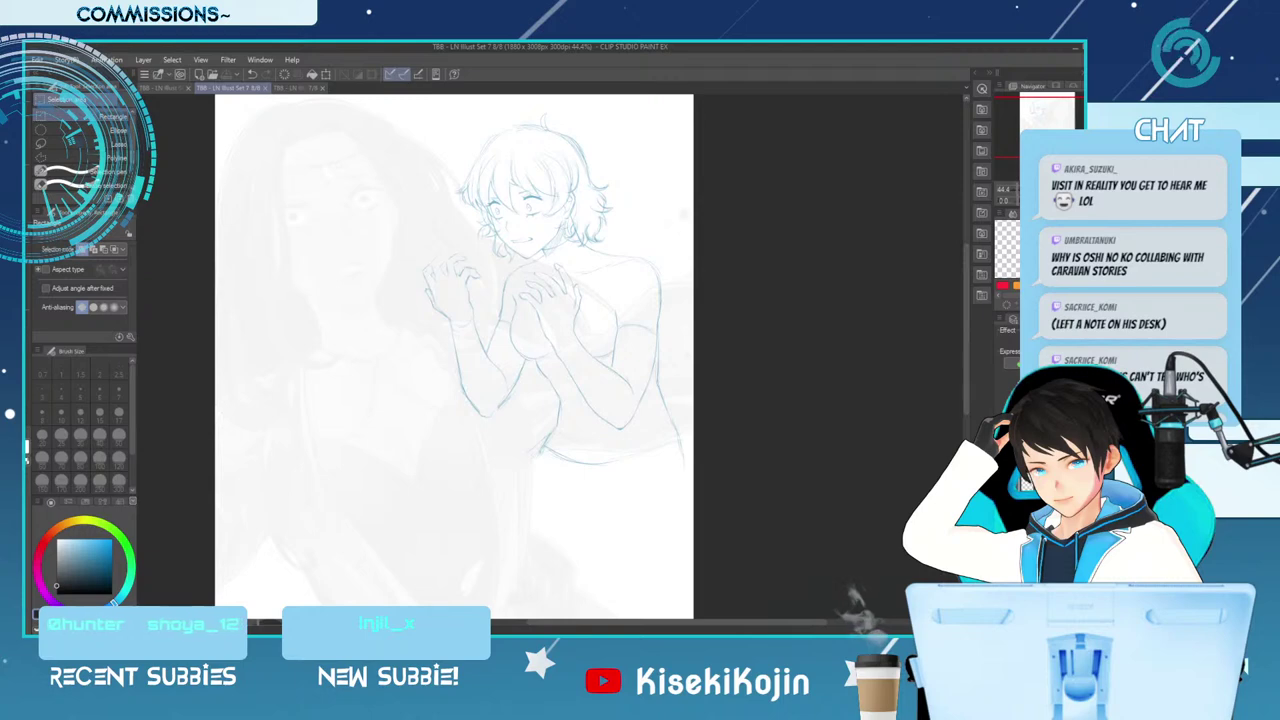
{"action": "scroll", "coordinate": [495, 260], "scroll_direction": "up", "scroll_amount": 1}
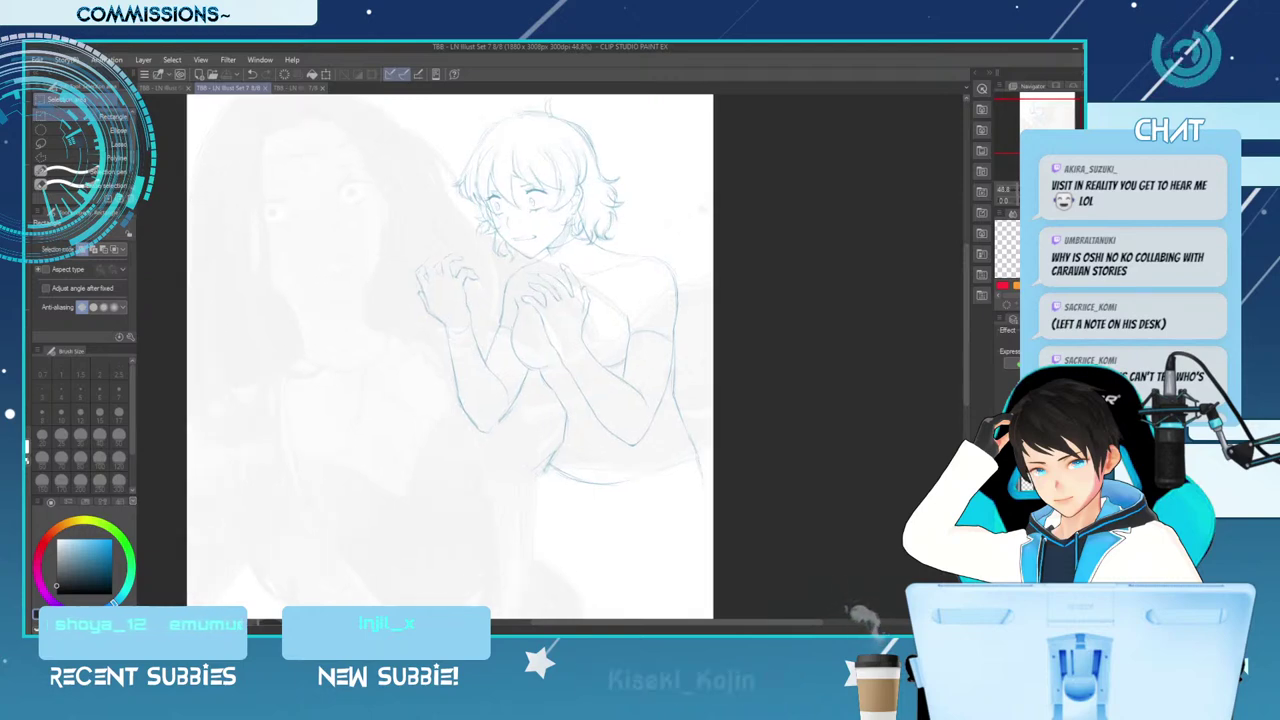
{"action": "key", "text": "h"}
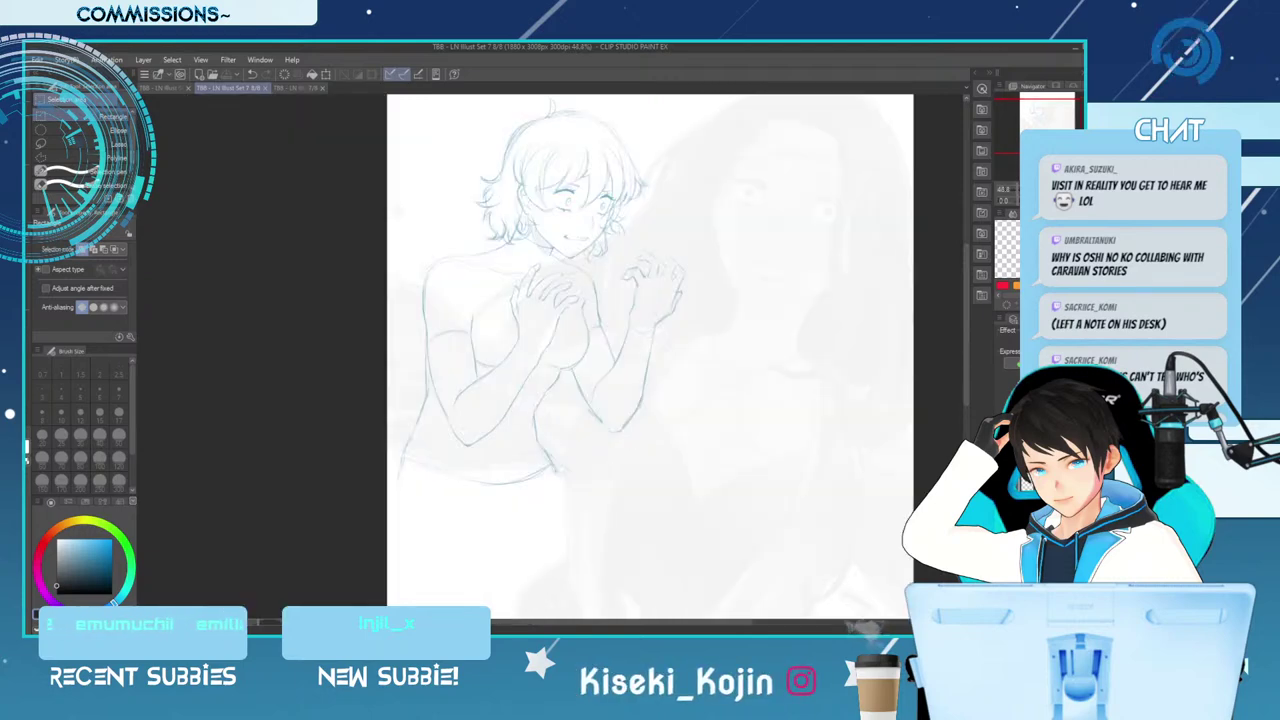
{"action": "scroll", "coordinate": [650, 355], "scroll_direction": "up", "scroll_amount": 3}
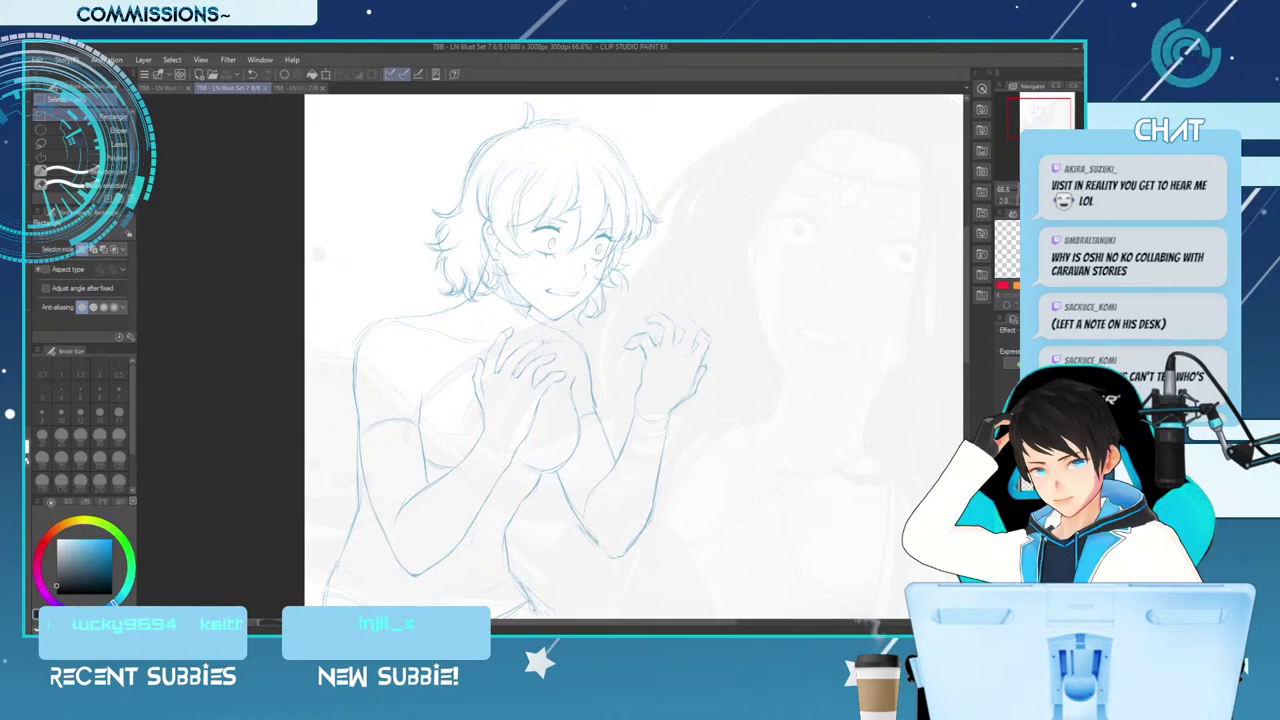
{"action": "key", "text": "p"}
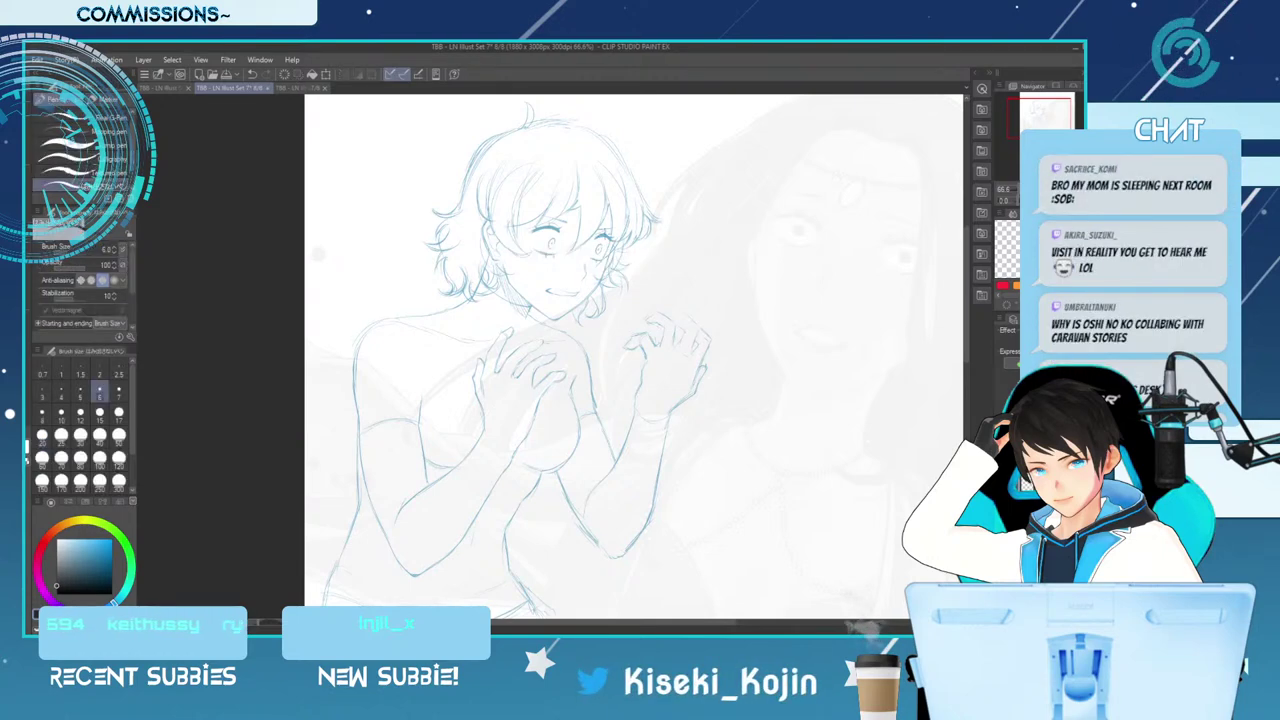
{"action": "key", "text": "-"}
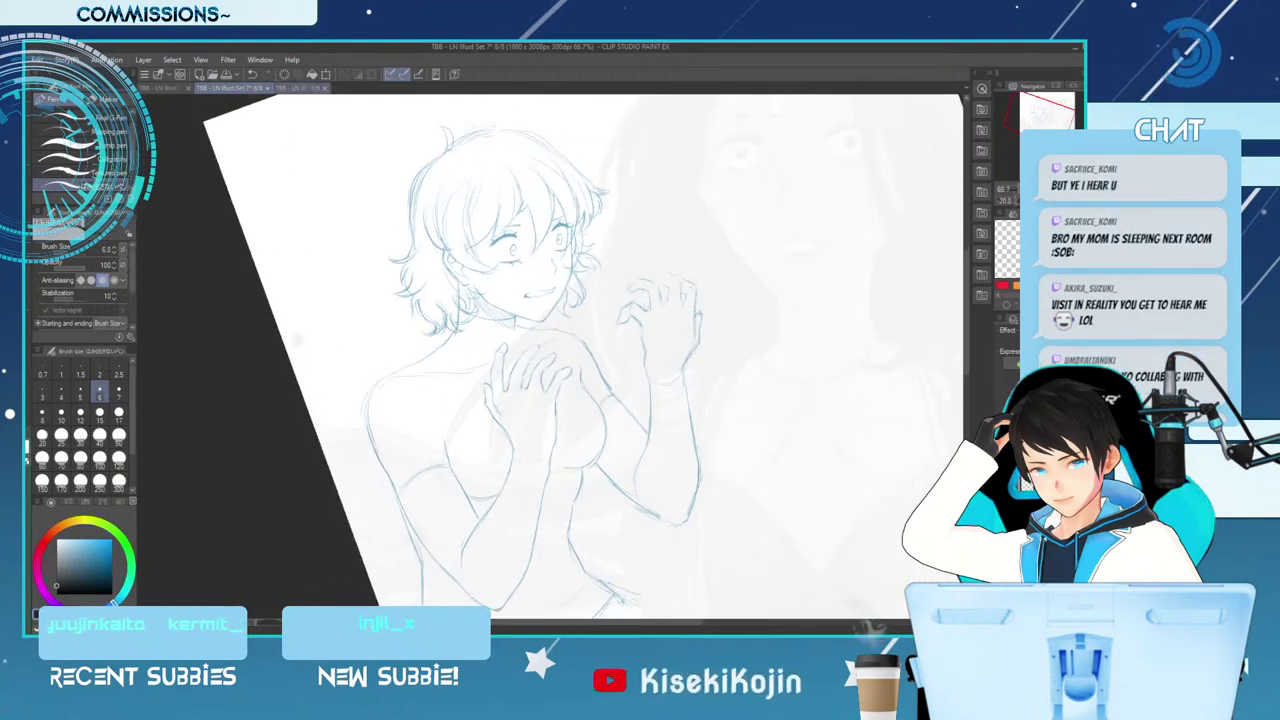
{"action": "key", "text": "ctrl+Tab"}
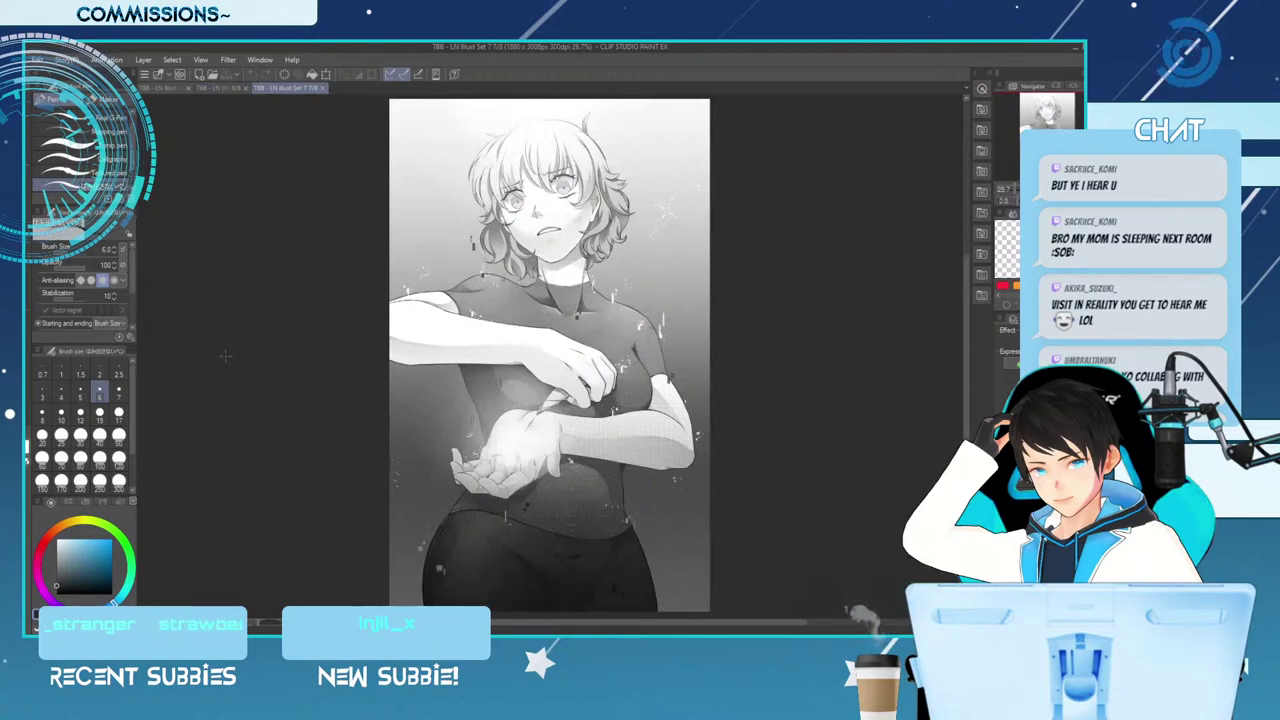
{"action": "key", "text": "ctrl+shift+Tab"}
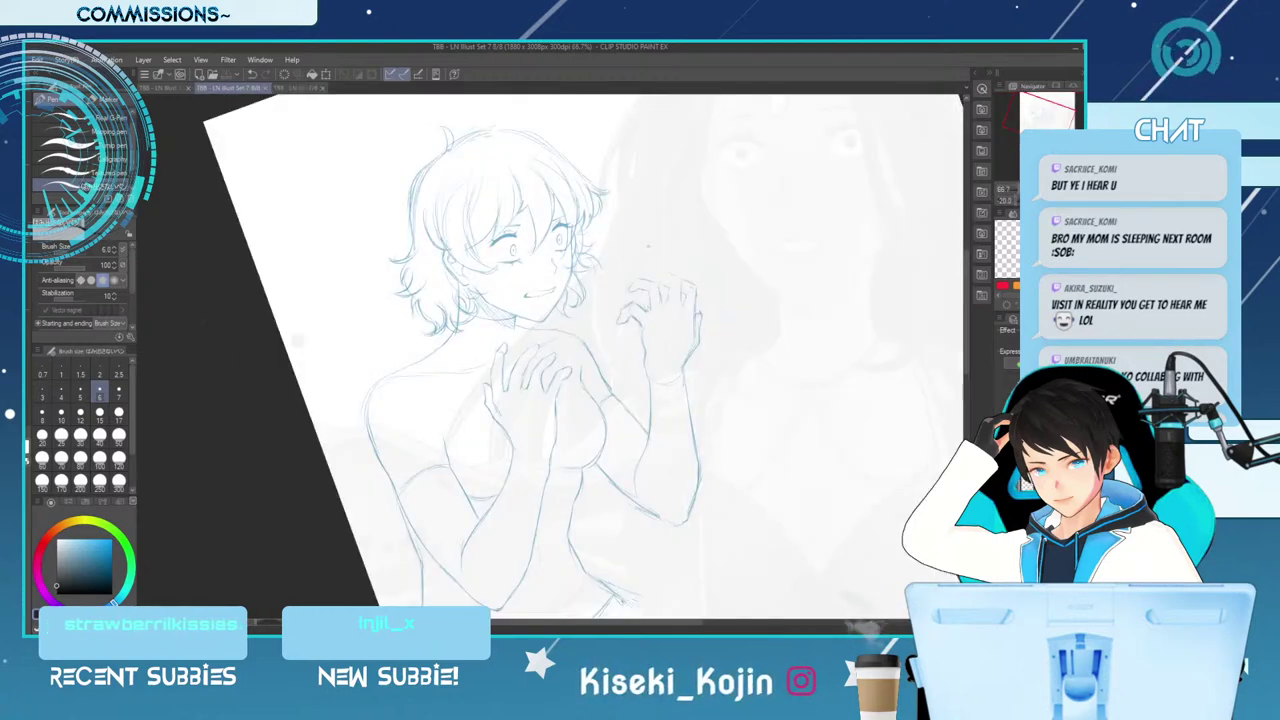
Ink the far cheek contour from beside the far eye down to the chin with the pen at size 5, redrawing unsatisfactory strokes
{"action": "left_click", "coordinate": [61, 392]}
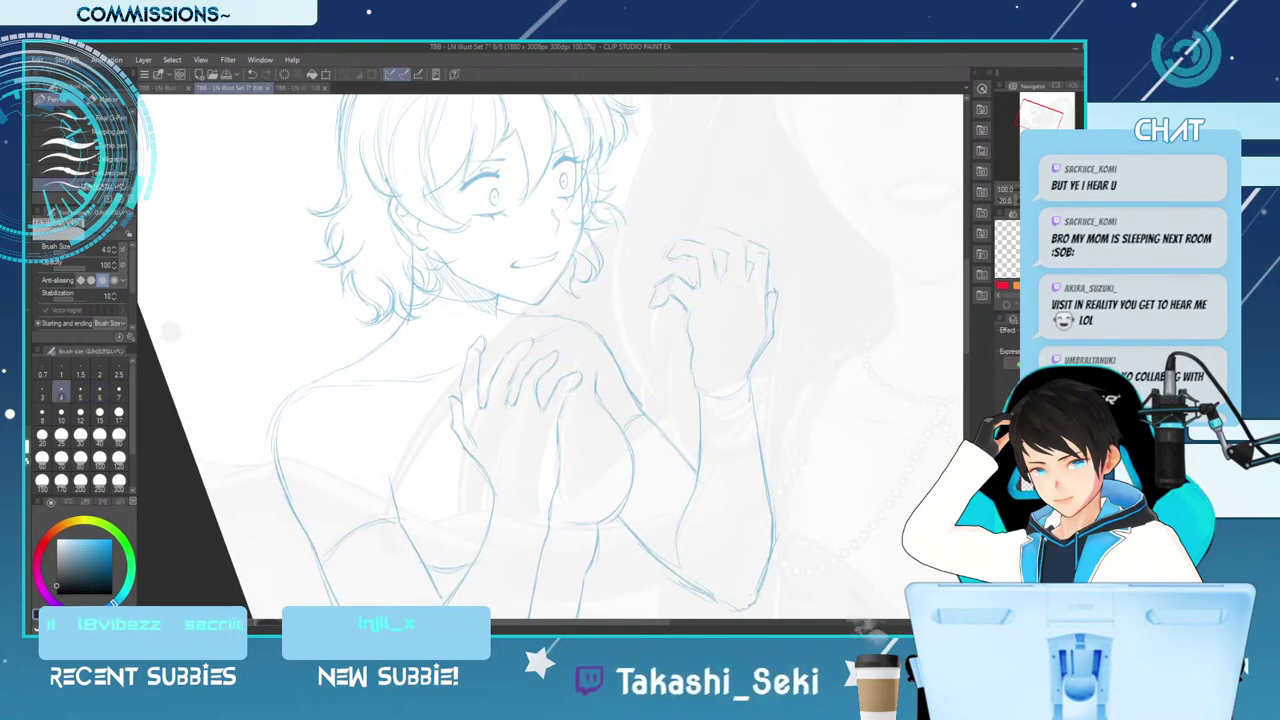
{"action": "scroll", "coordinate": [553, 357], "scroll_direction": "up", "scroll_amount": 2}
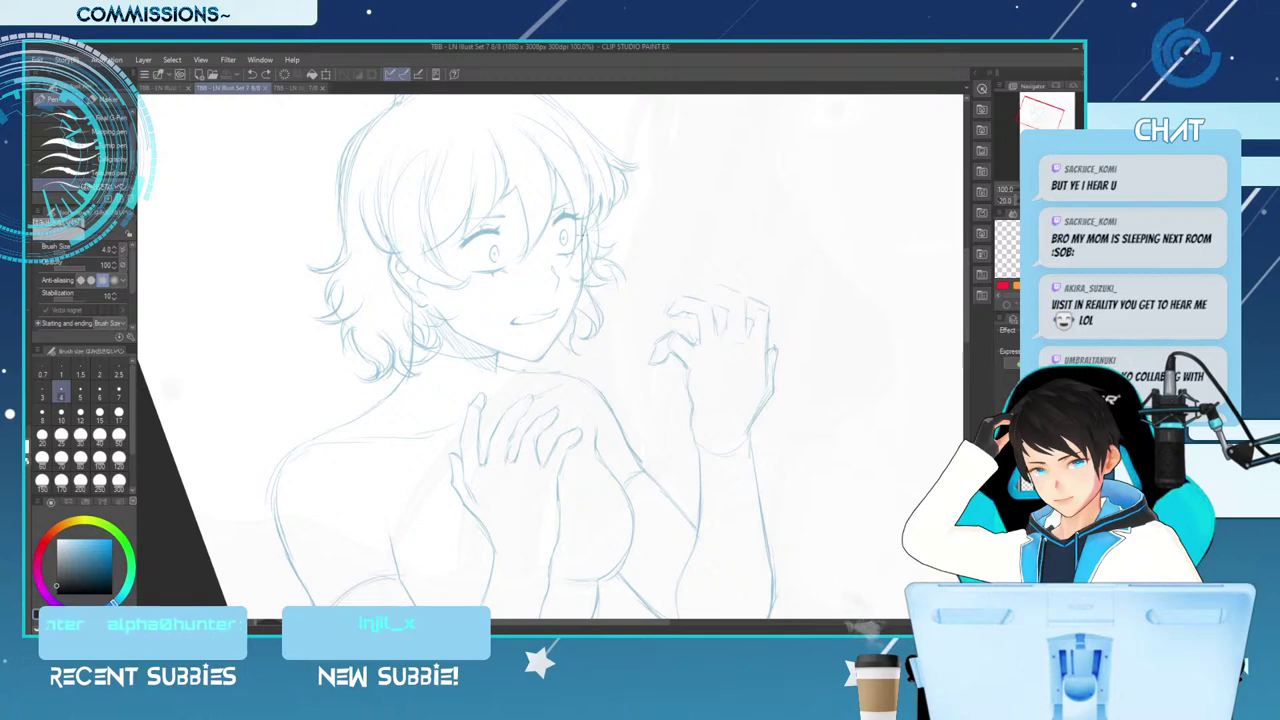
{"action": "key", "text": "bracketright"}
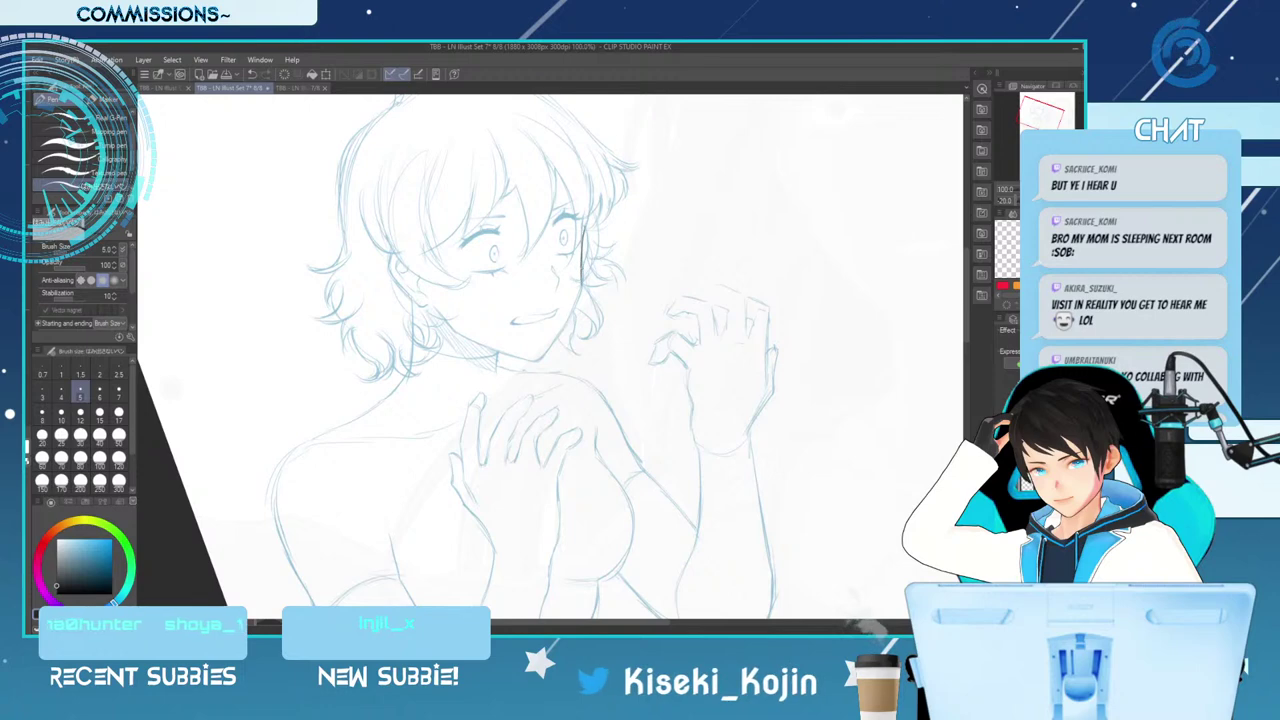
{"action": "left_click_drag", "start_coordinate": [582, 224], "coordinate": [582, 286]}
{"action": "key", "text": "ctrl+z"}
{"action": "left_click_drag", "start_coordinate": [582, 226], "coordinate": [582, 242]}
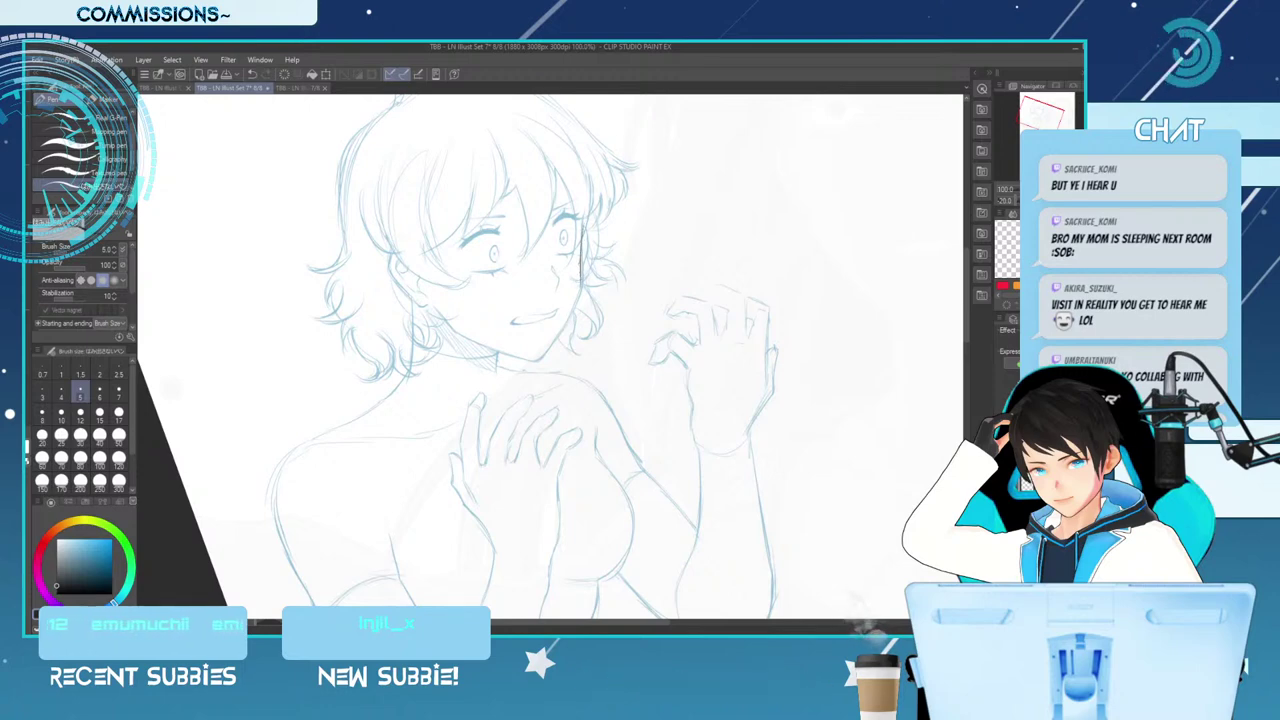
{"action": "left_click_drag", "start_coordinate": [581, 277], "coordinate": [574, 306]}
{"action": "key", "text": "ctrl+z"}
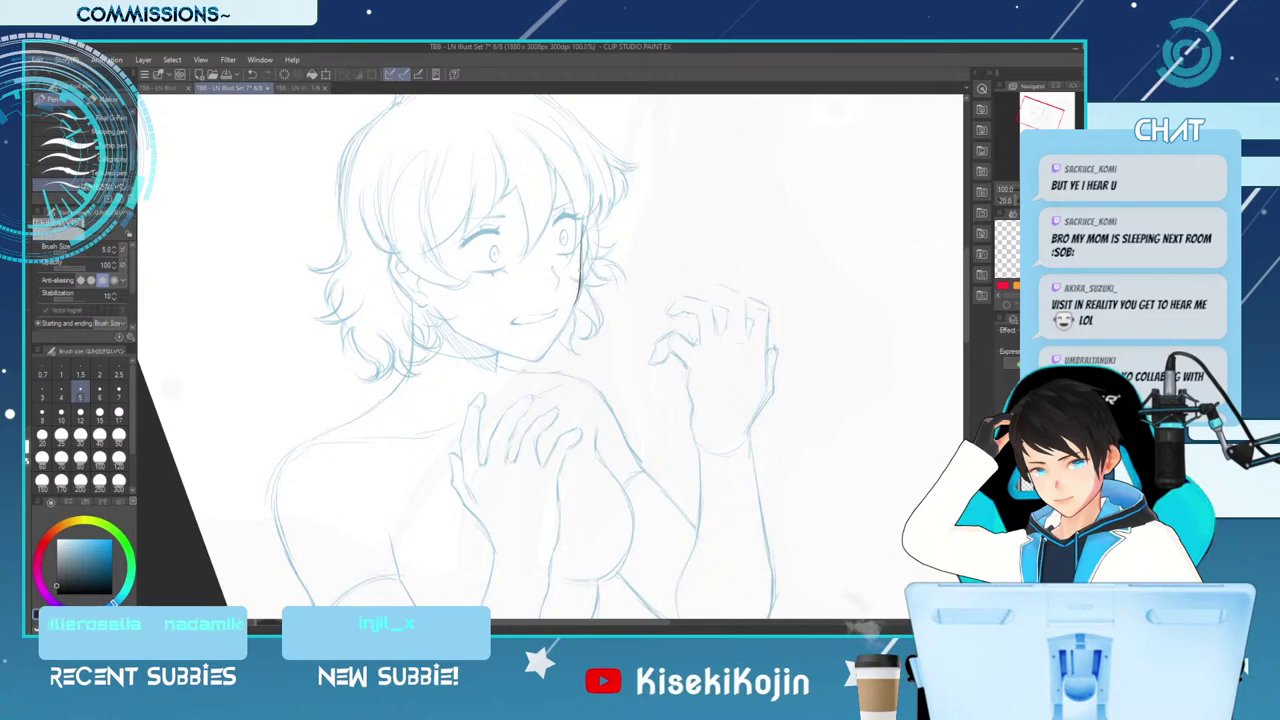
{"action": "key", "text": "ctrl+z"}
{"action": "key", "text": "ctrl+z"}
{"action": "left_click_drag", "start_coordinate": [580, 274], "coordinate": [563, 330]}
{"action": "key", "text": "ctrl+z"}
{"action": "left_click_drag", "start_coordinate": [579, 285], "coordinate": [541, 360]}
{"action": "key", "text": "ctrl+z"}
{"action": "key", "text": "ctrl+z"}
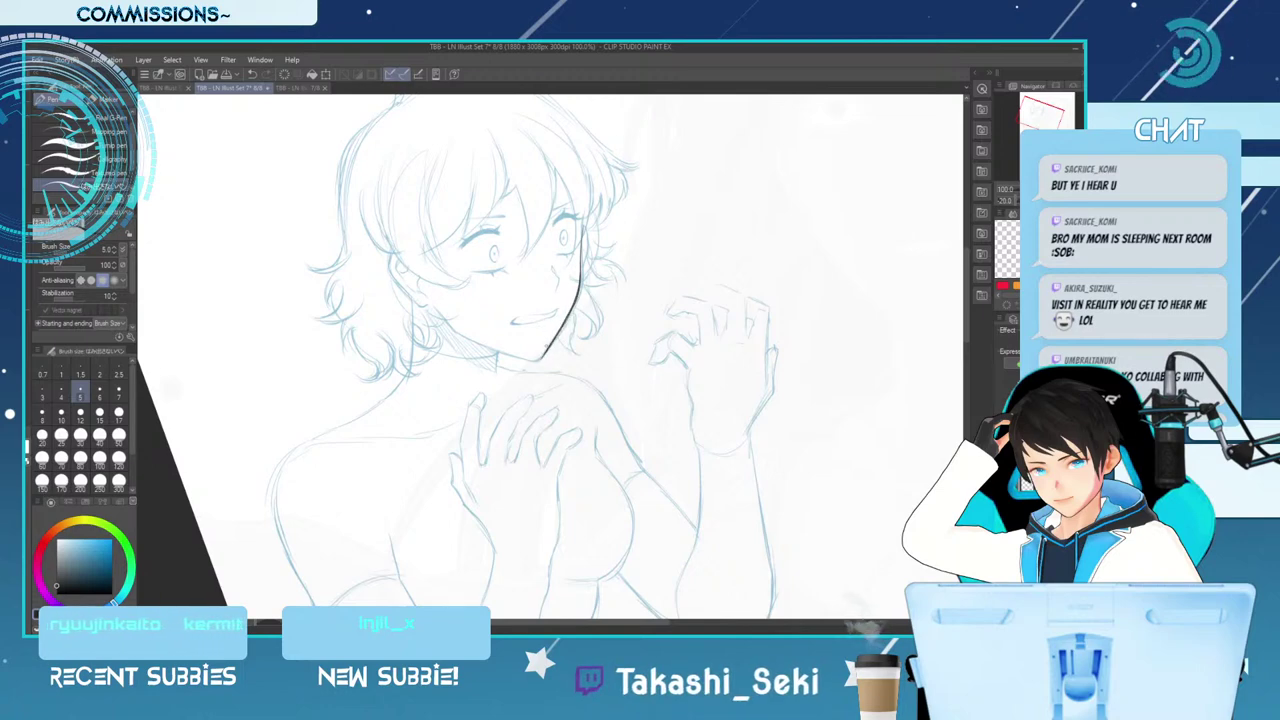
{"action": "key", "text": "e"}
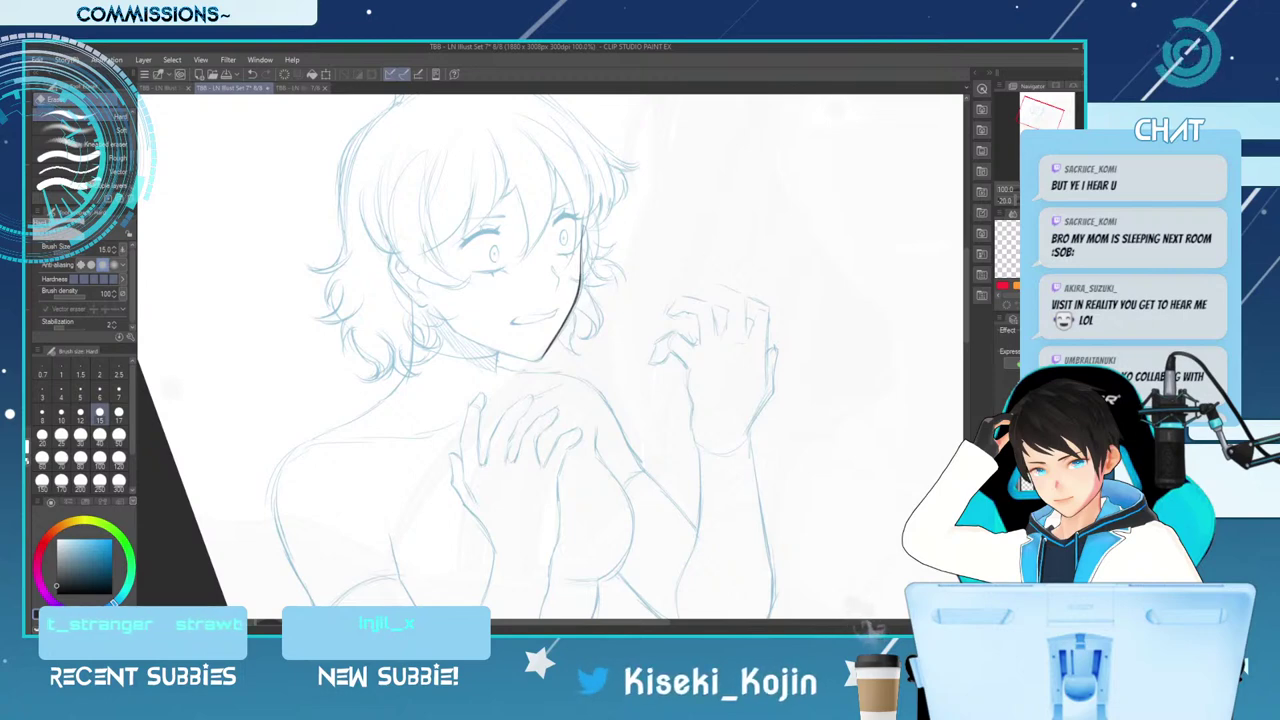
Restore the unmirrored view, ink the chin and start of the near jawline, and clean the line edges with the eraser at size 7
{"action": "key", "text": "h"}
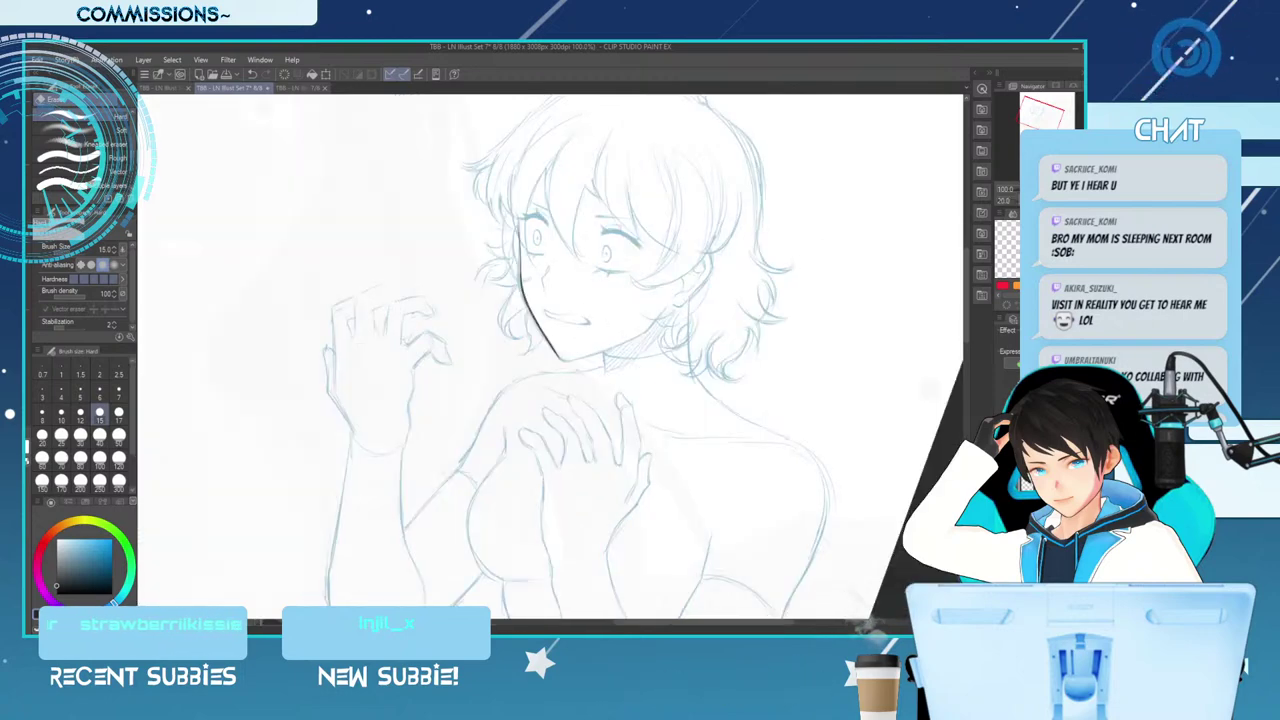
{"action": "key", "text": "minus"}
{"action": "key", "text": "p"}
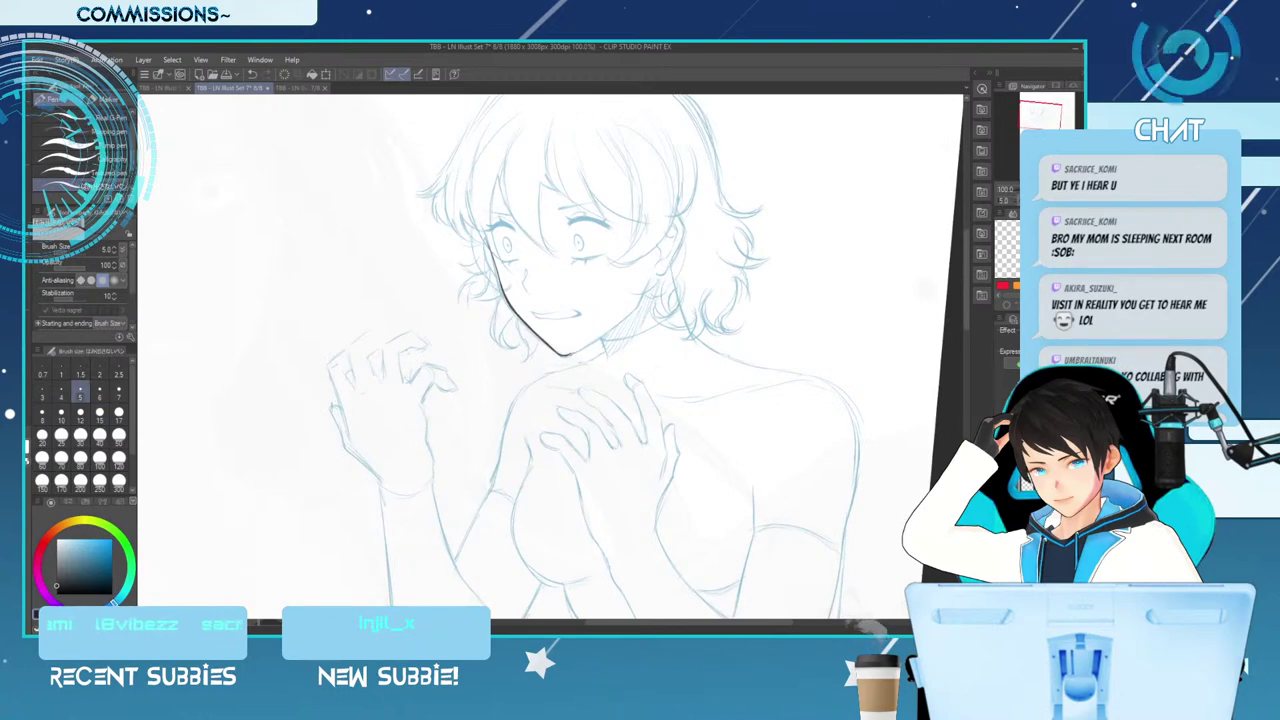
{"action": "key", "text": "e"}
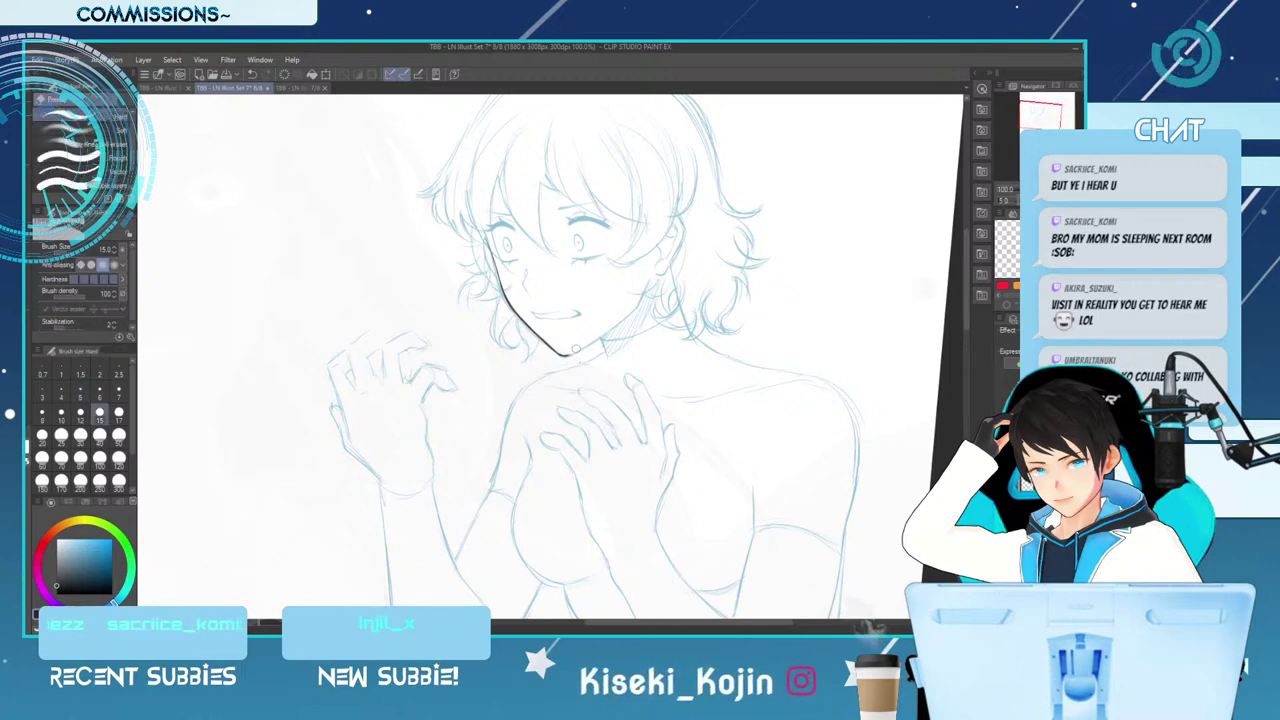
{"action": "key", "text": "p"}
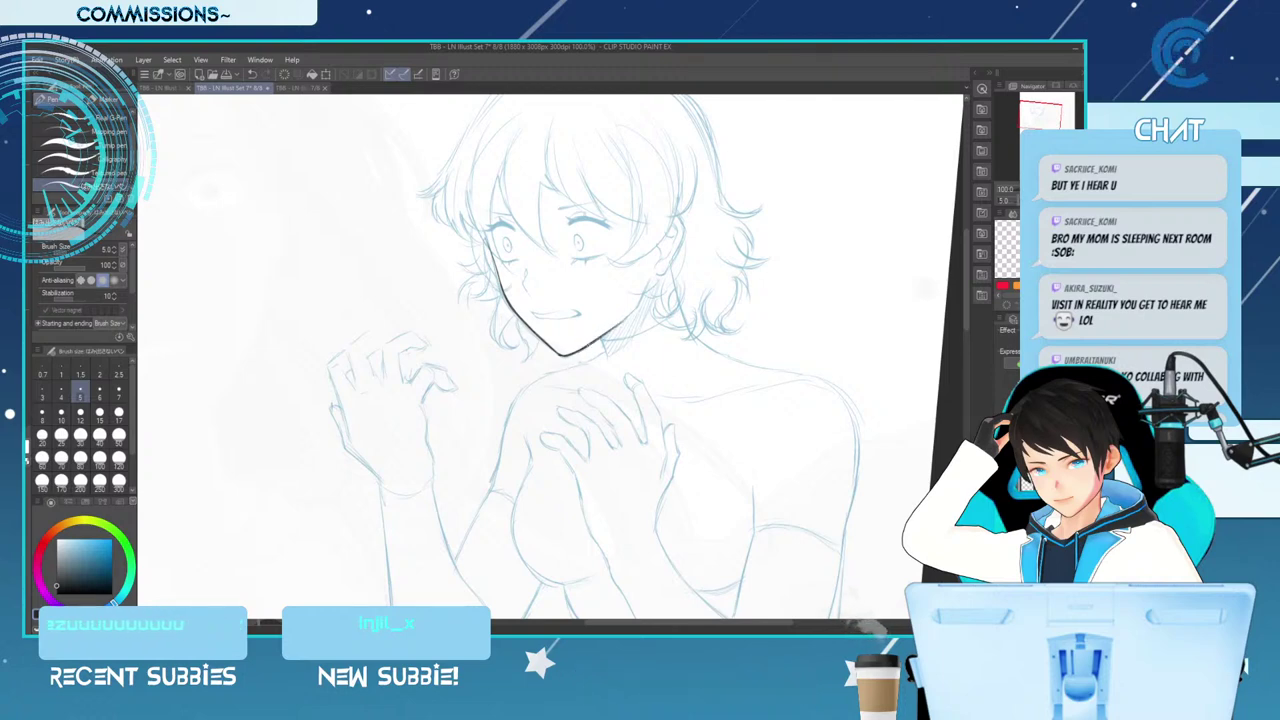
{"action": "key", "text": "e"}
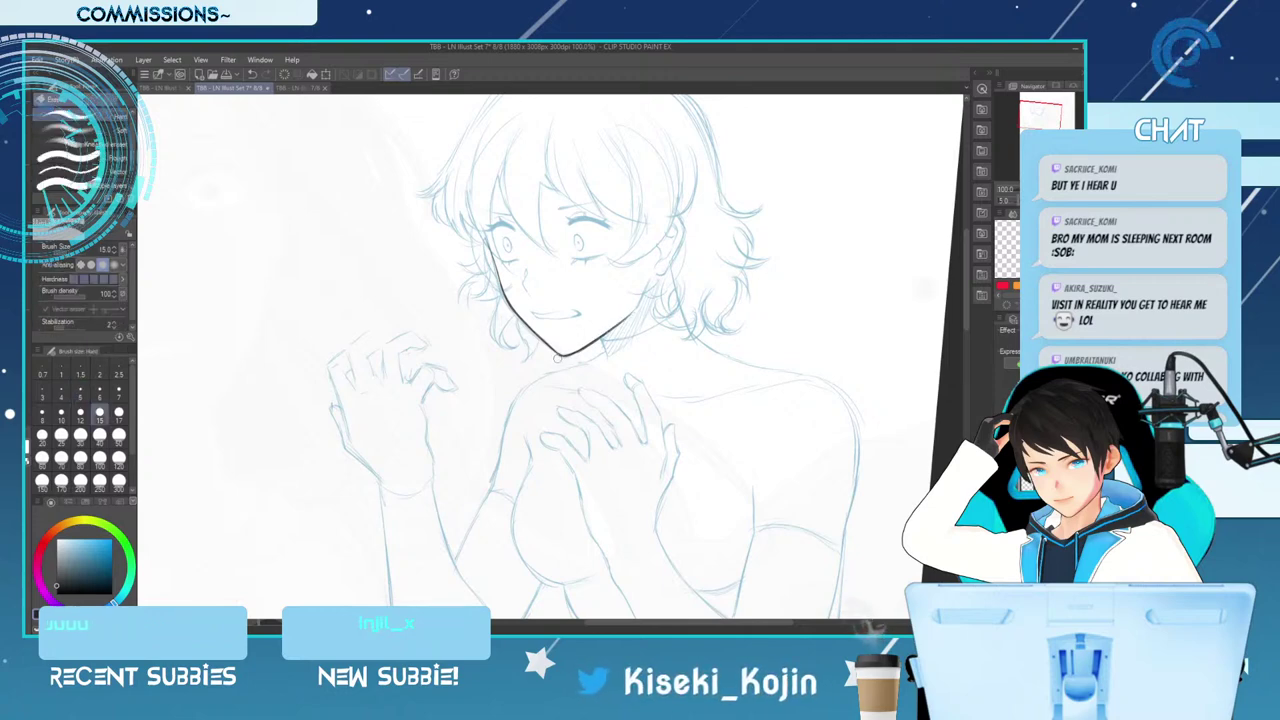
{"action": "left_click_drag", "start_coordinate": [556, 358], "coordinate": [567, 361]}
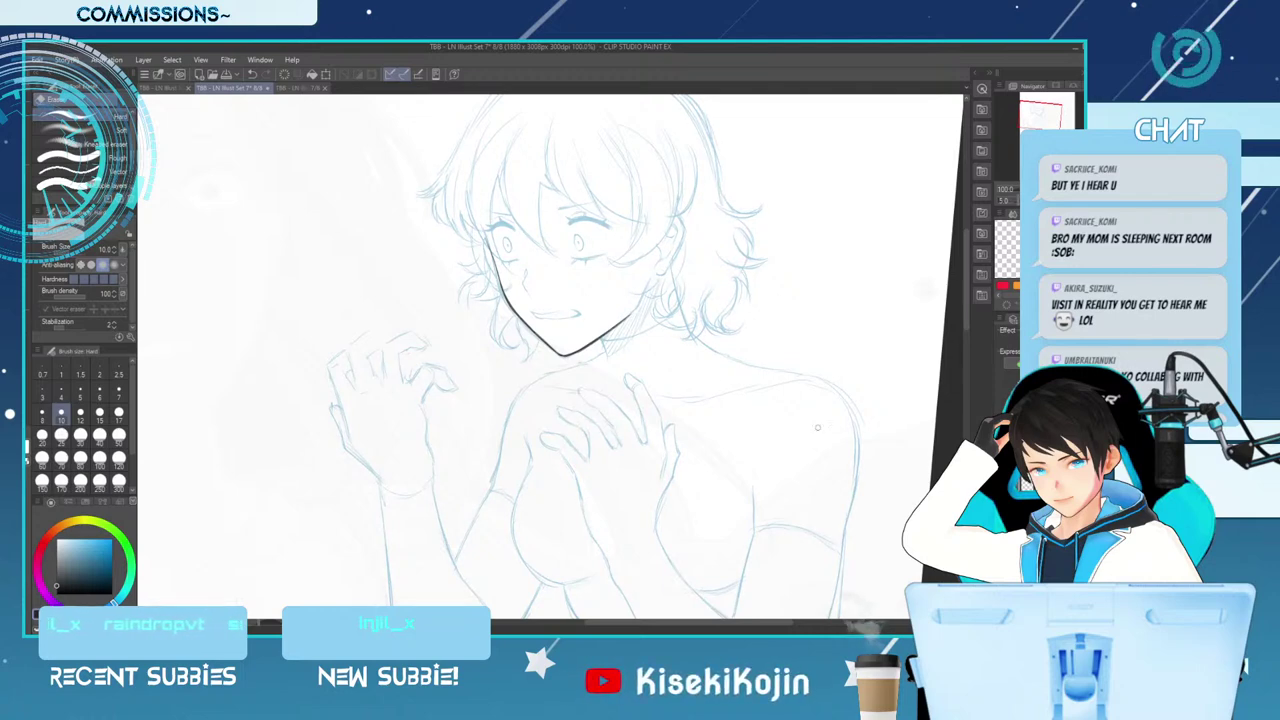
{"action": "left_click", "coordinate": [118, 392]}
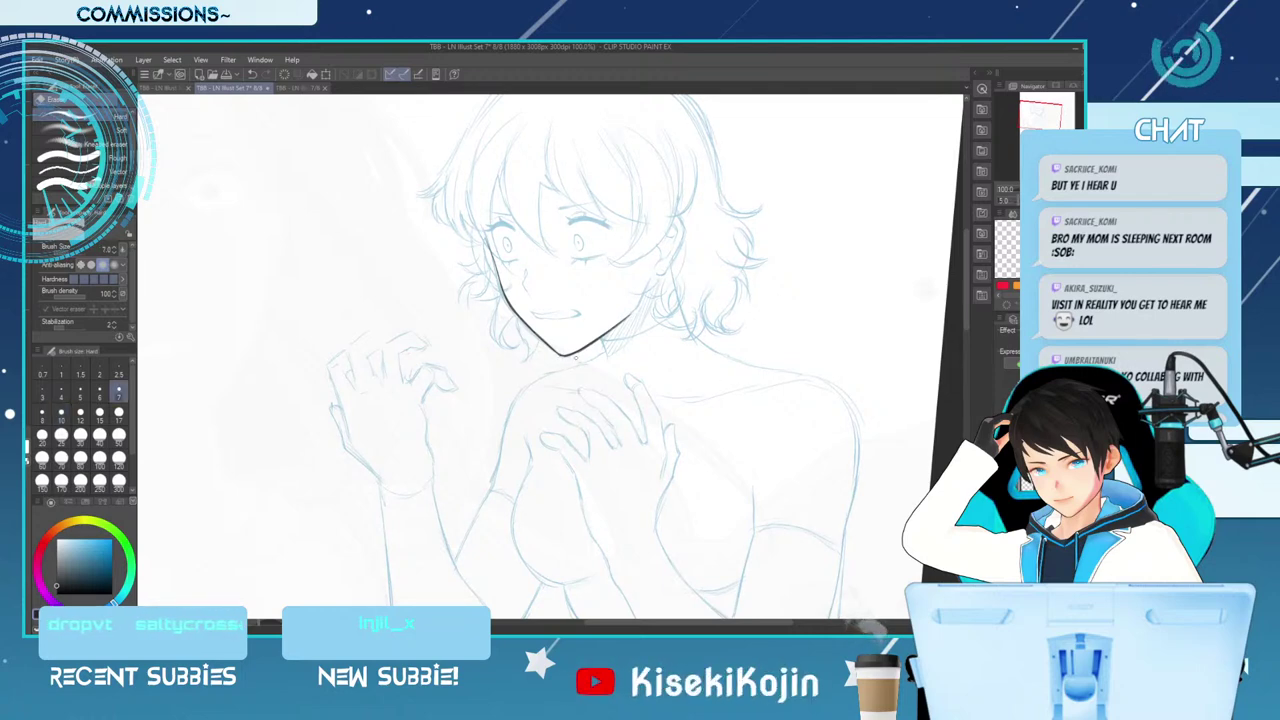
Extend the inked near jawline up toward the ear with the pen at size 5, erasing and redrawing its upper end
{"action": "key", "text": "p"}
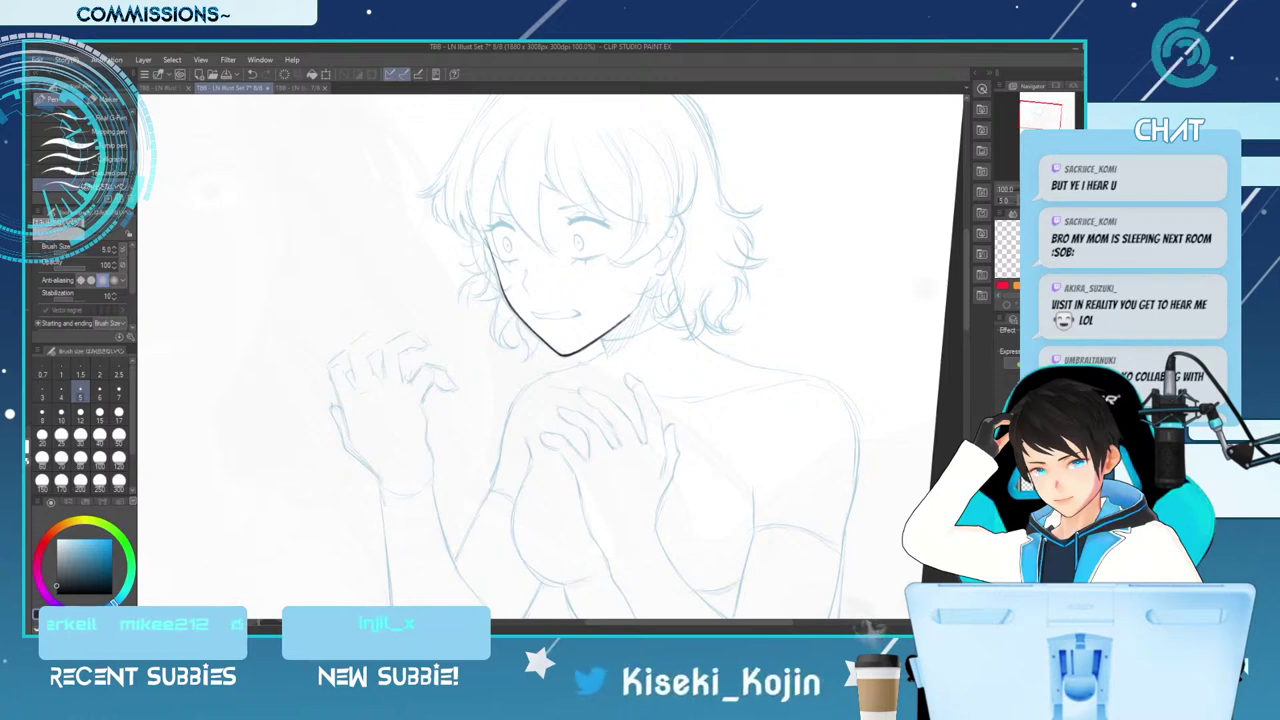
{"action": "mouse_move", "coordinate": [630, 312]}
{"action": "left_mouse_down"}
{"action": "mouse_move", "coordinate": [644, 285]}
{"action": "mouse_move", "coordinate": [630, 314]}
{"action": "left_mouse_up"}
{"action": "key", "text": "ctrl+z"}
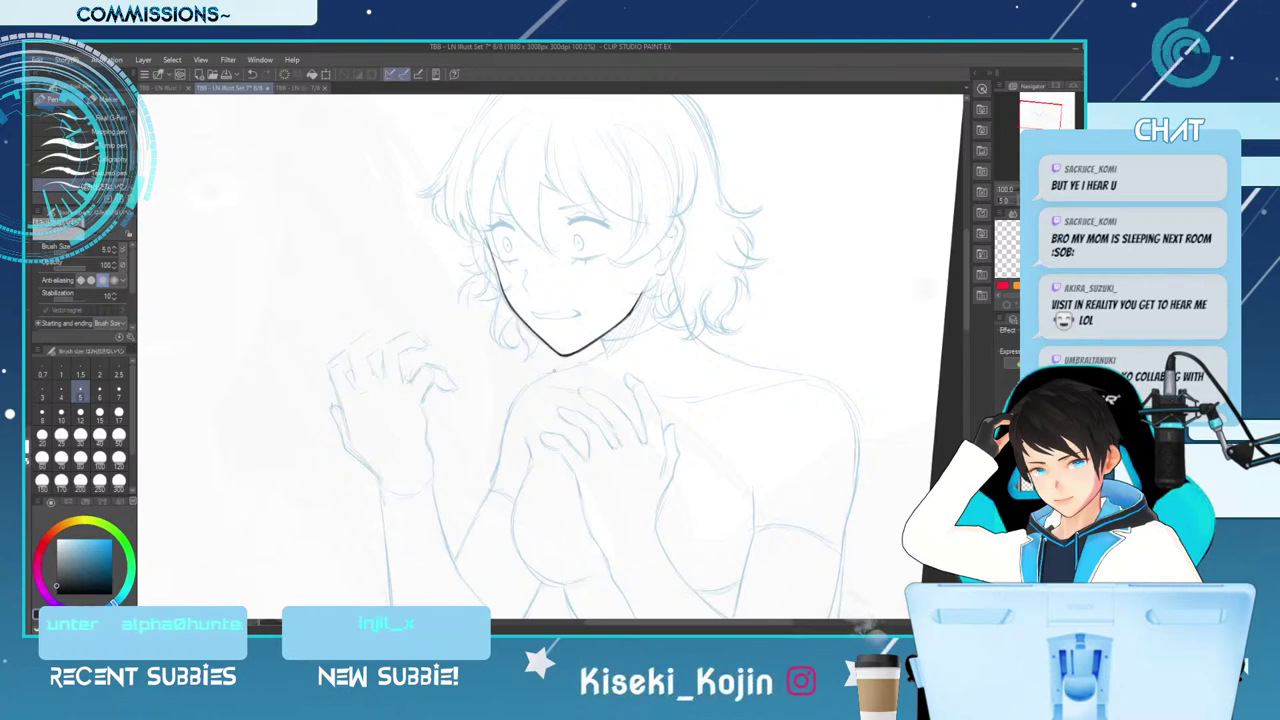
{"action": "key", "text": "e"}
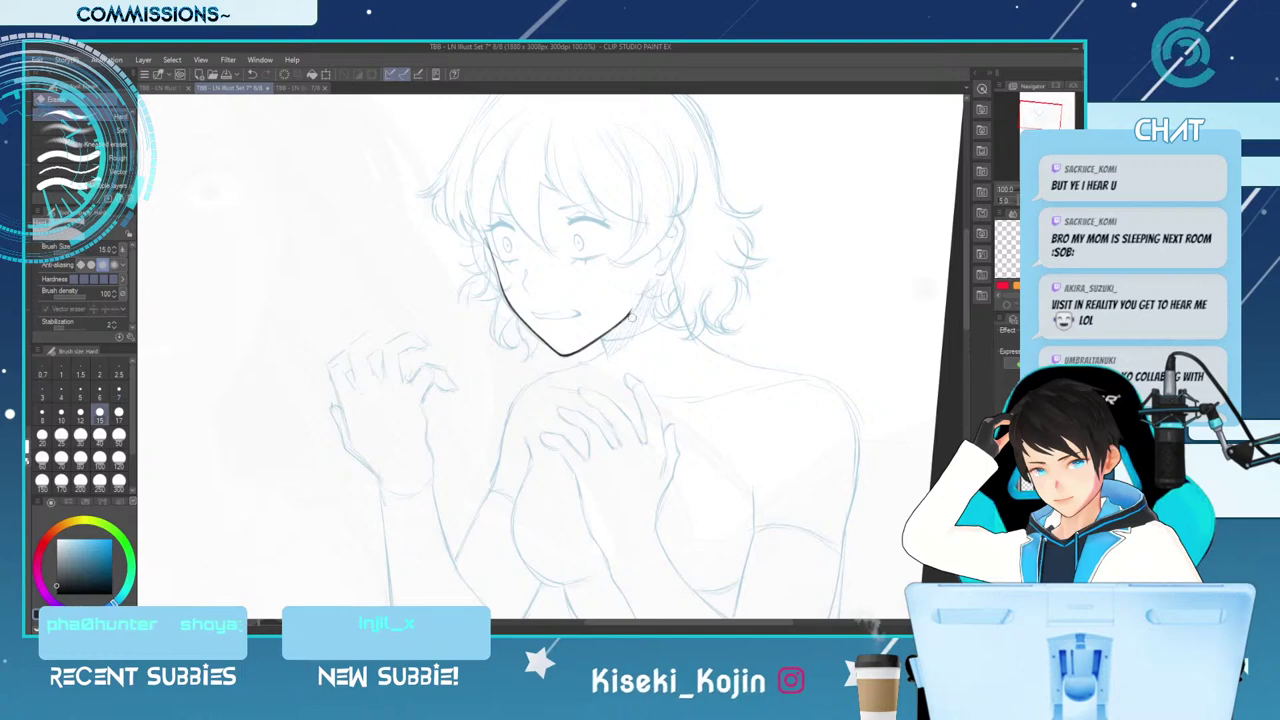
{"action": "key", "text": "p"}
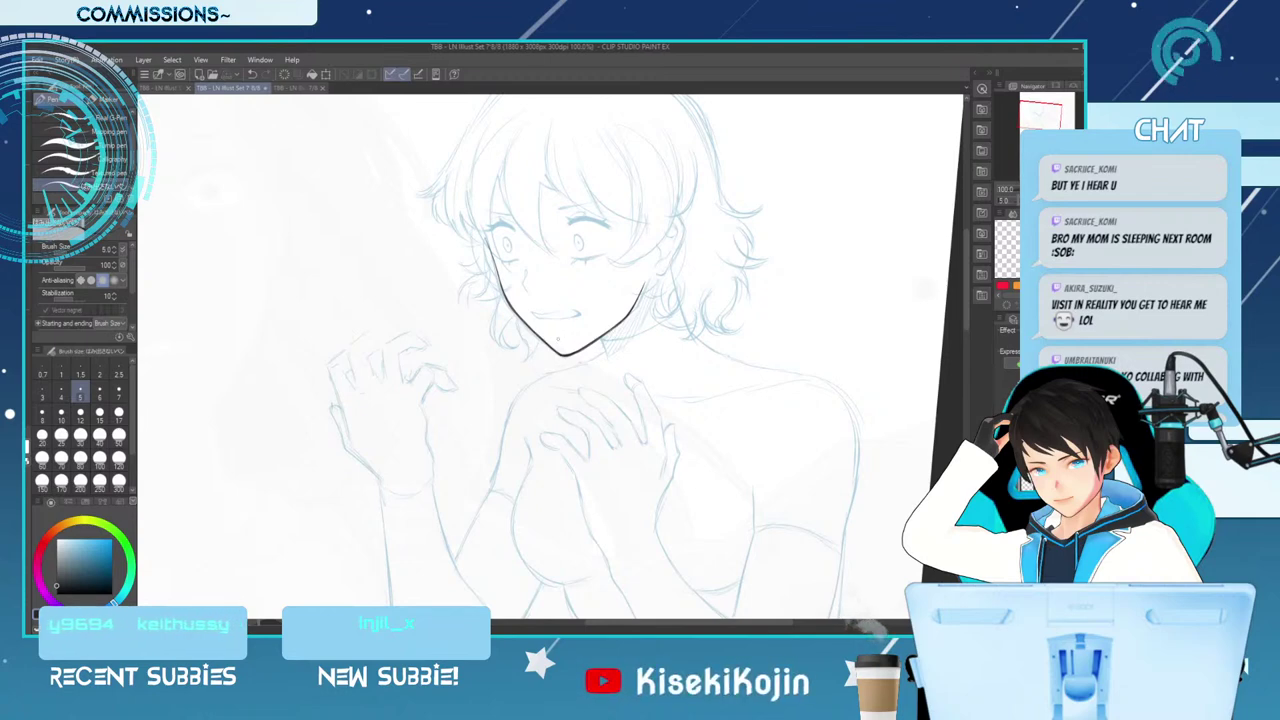
{"action": "key", "text": "e"}
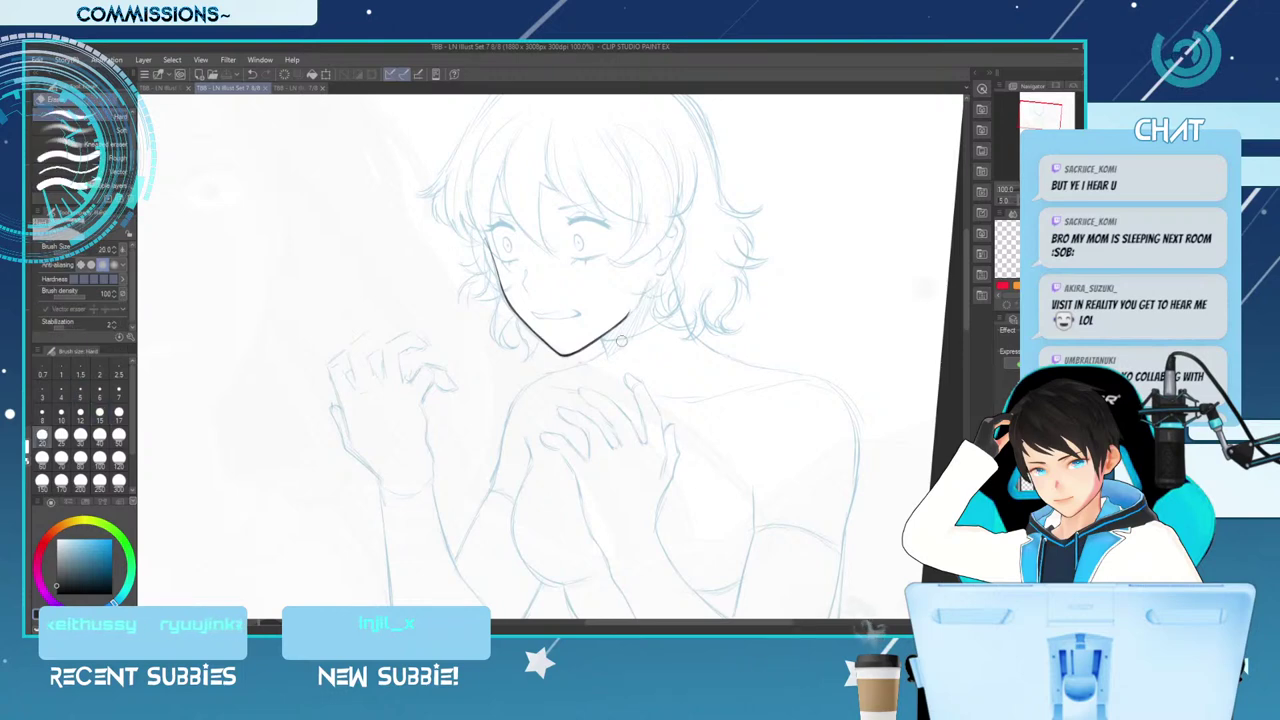
{"action": "key", "text": "p"}
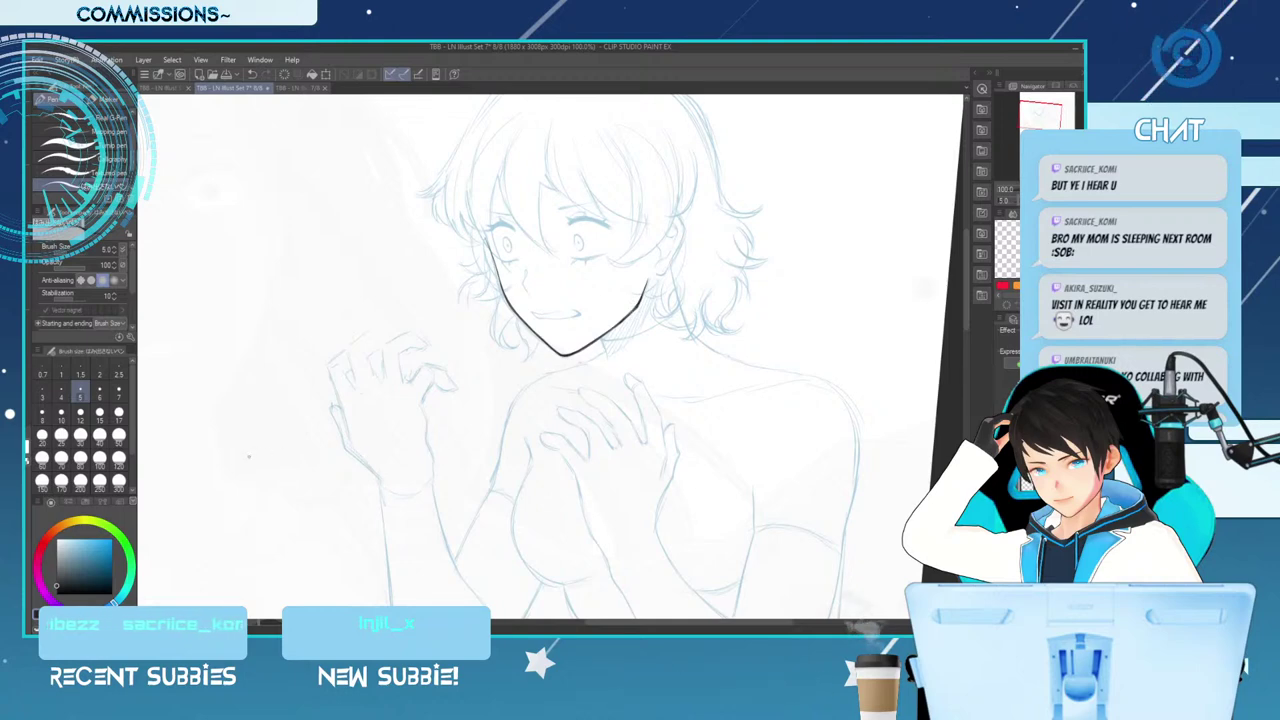
Mirror the view and clean up the upper end of the near jawline with the eraser reduced to size 8
{"action": "key", "text": "h"}
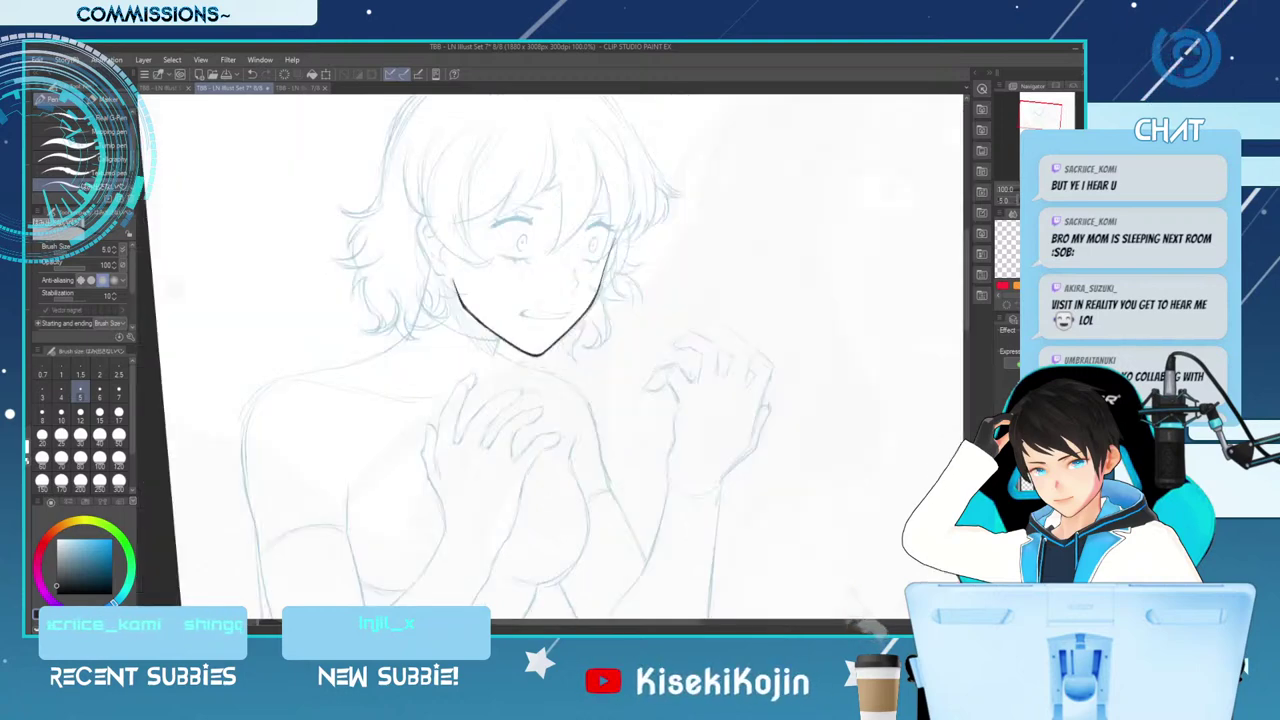
{"action": "key", "text": "e"}
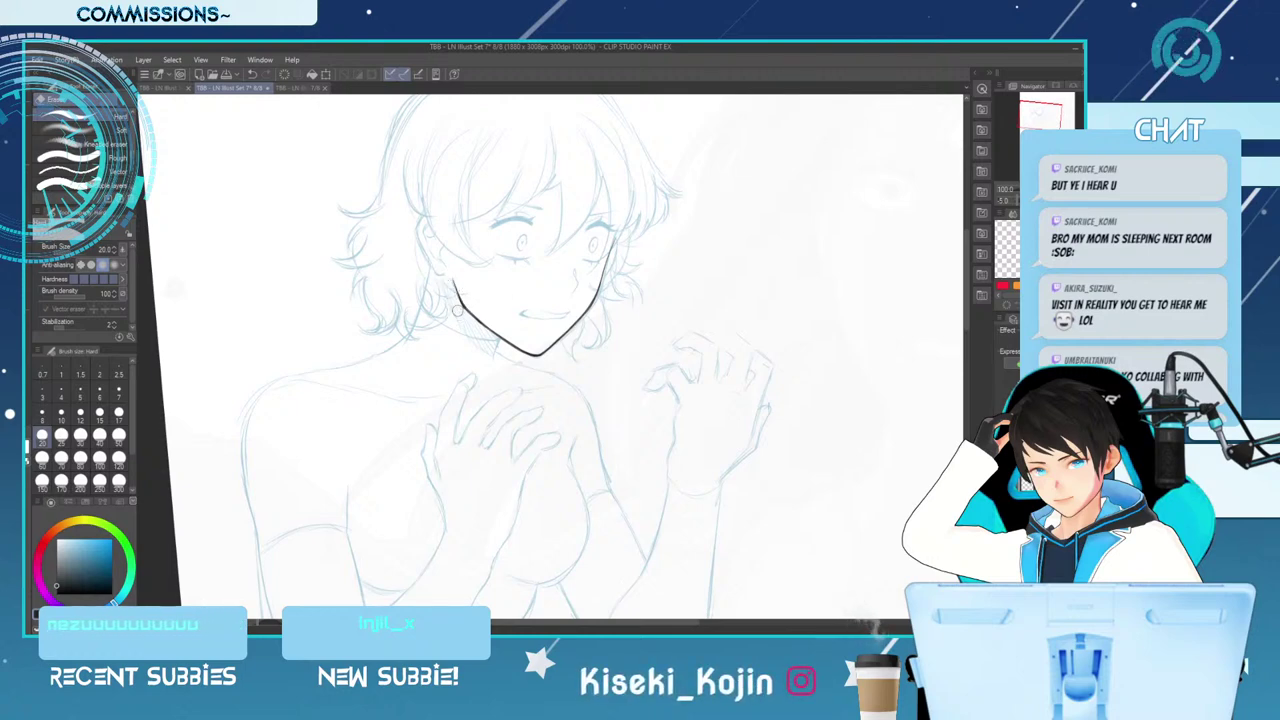
{"action": "key", "text": "bracketleft"}
{"action": "key", "text": "bracketleft"}
{"action": "key", "text": "bracketleft"}
{"action": "key", "text": "bracketleft"}
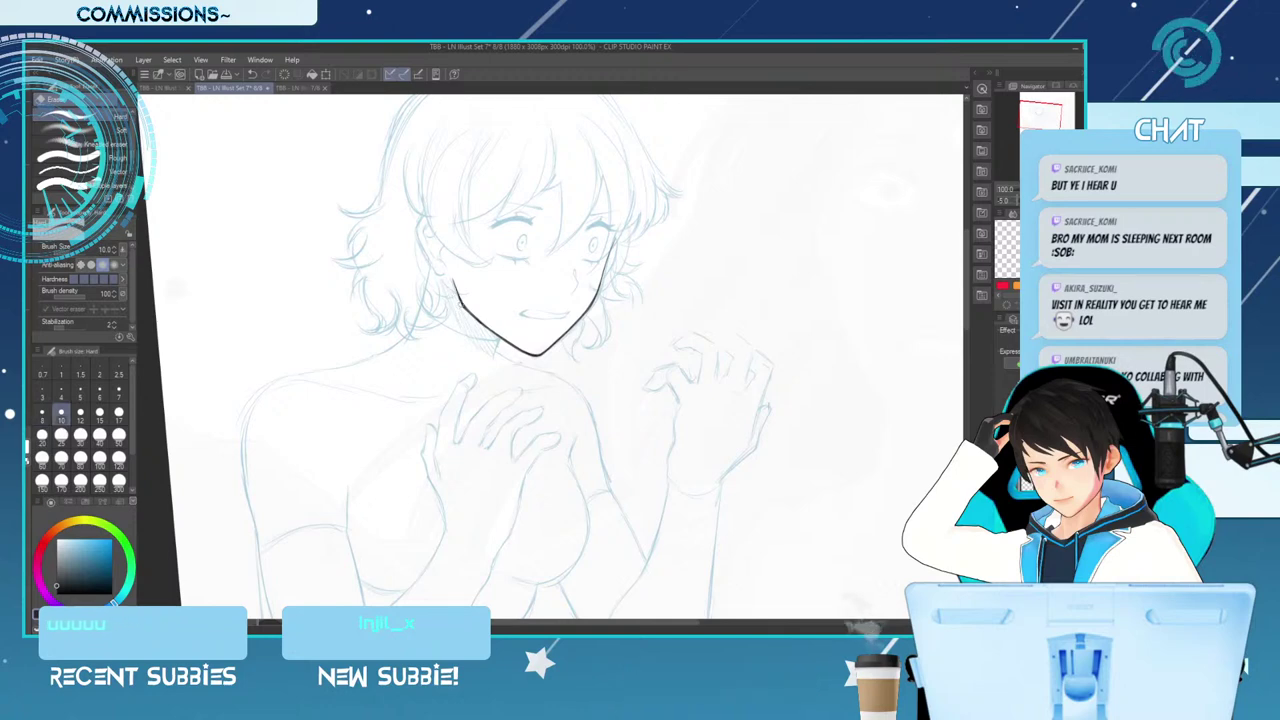
{"action": "key", "text": "bracketleft"}
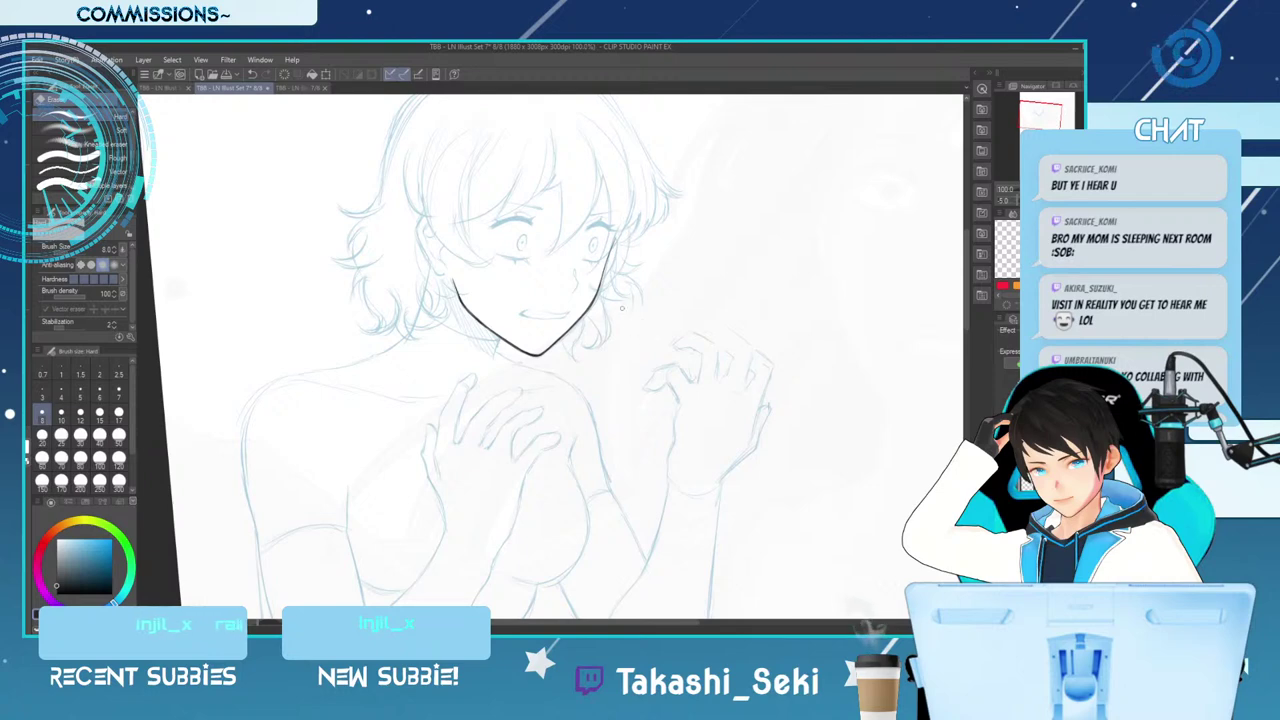
Ink the far eye's upper lash line with the pen at size 6 in a tilted view, refining its shape with the eraser
{"action": "key", "text": "p"}
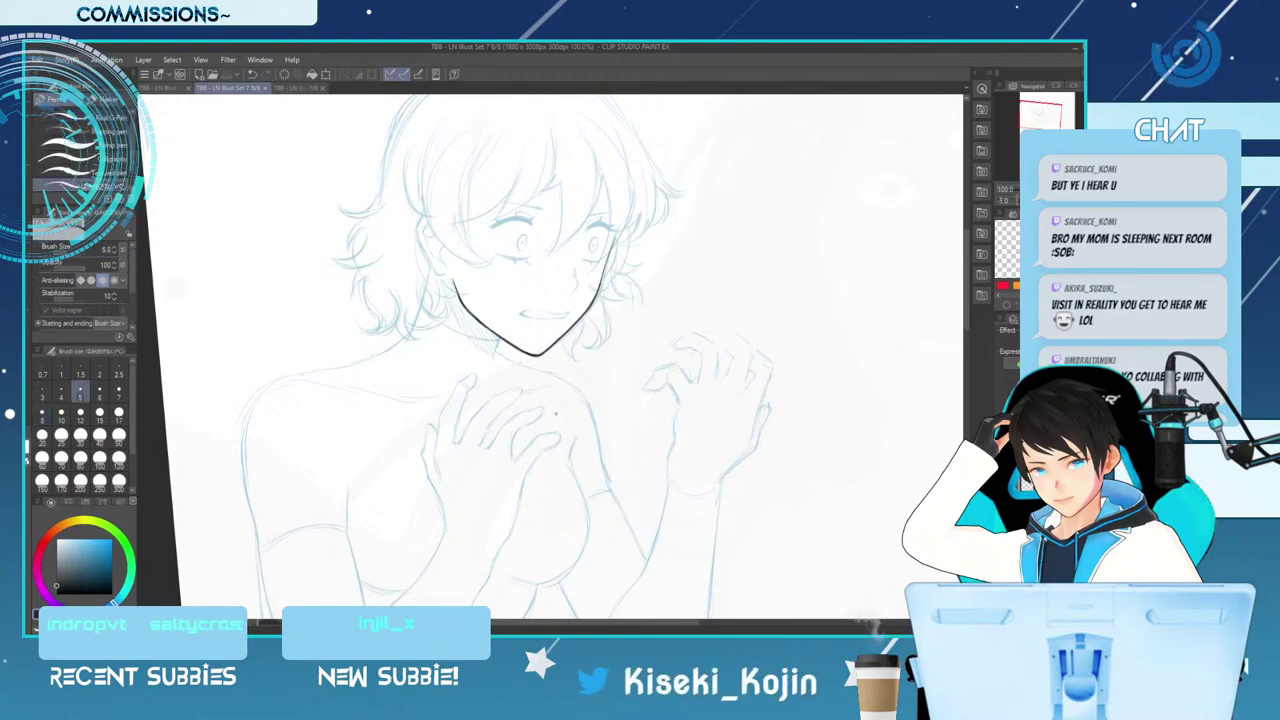
{"action": "key", "text": "bracketright"}
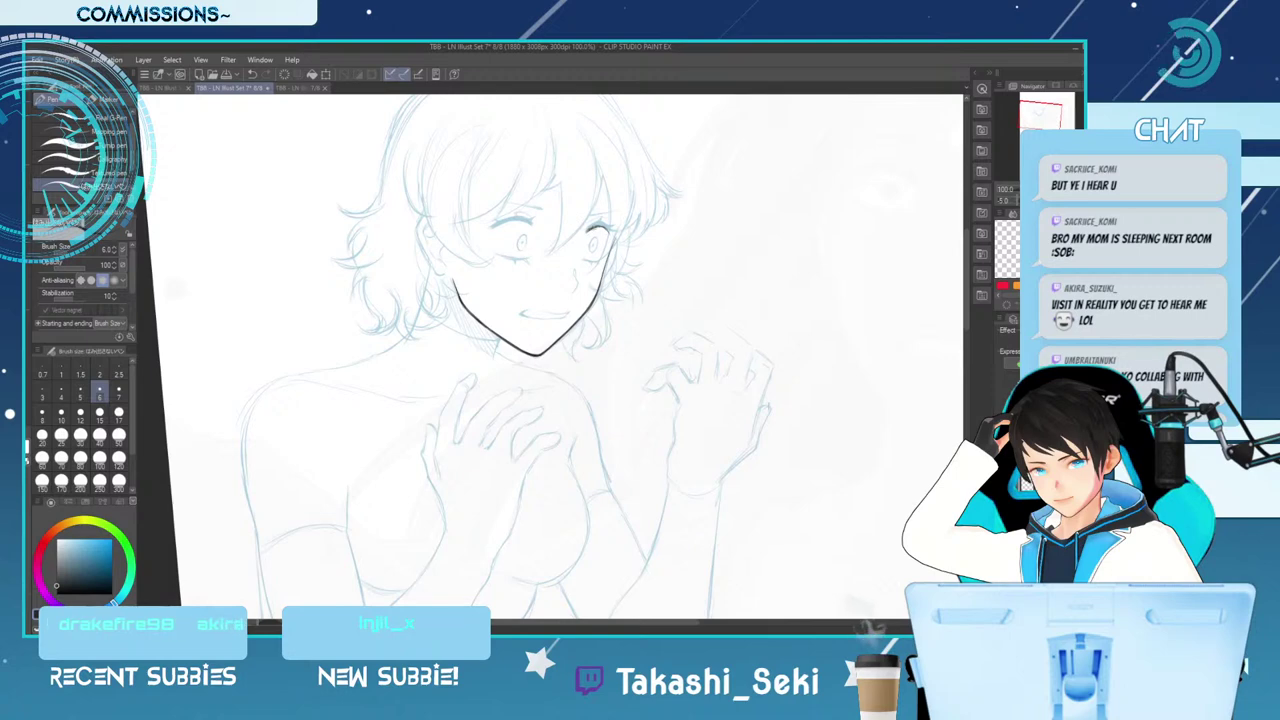
{"action": "key", "text": "minus"}
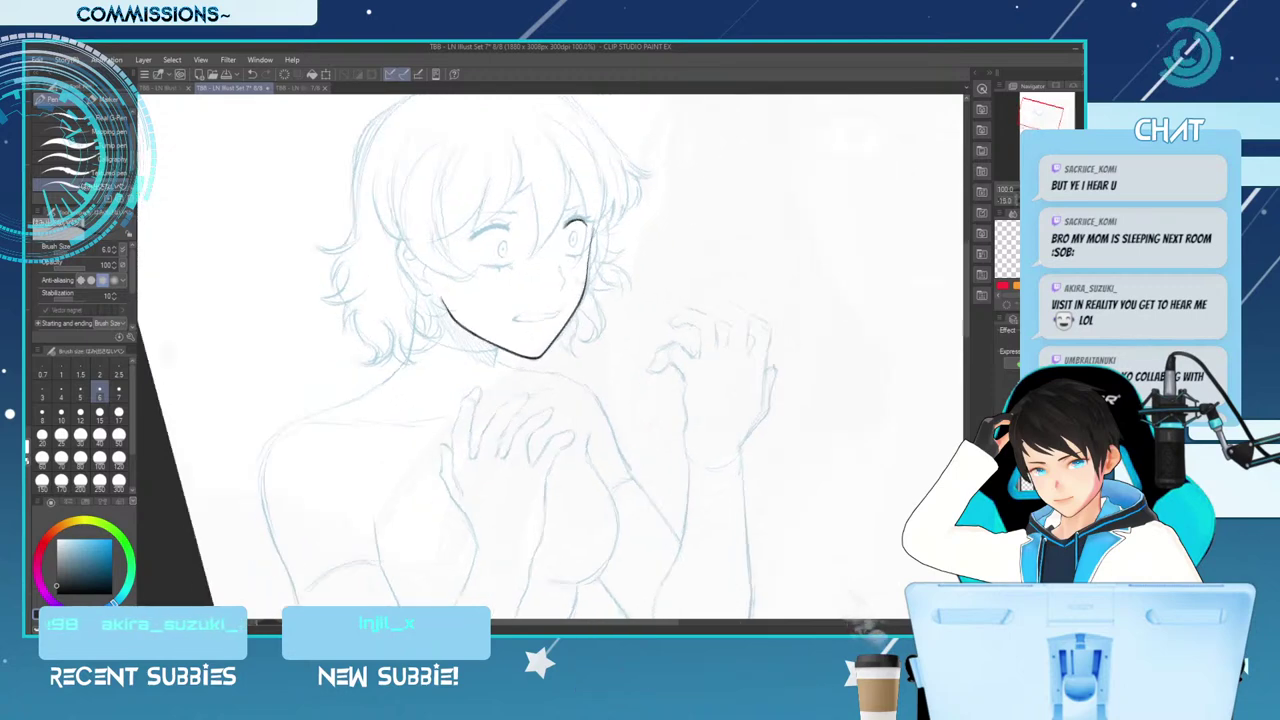
{"action": "key", "text": "e"}
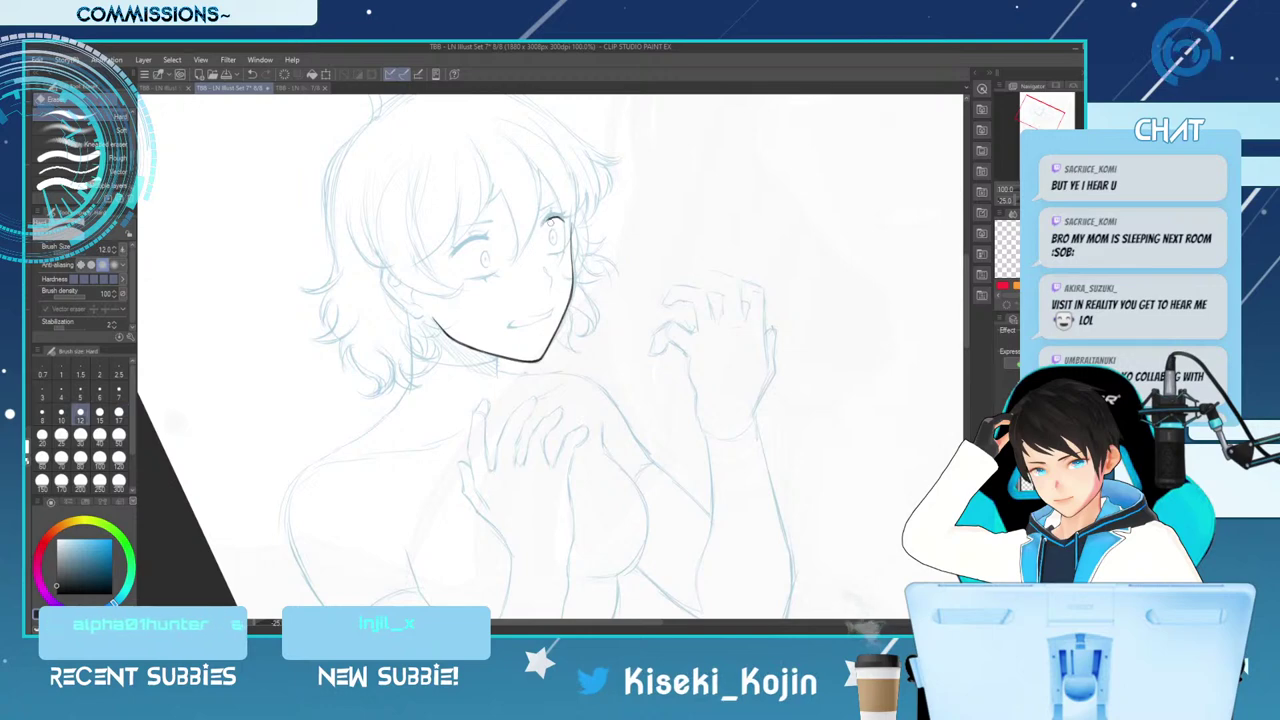
{"action": "key", "text": "p"}
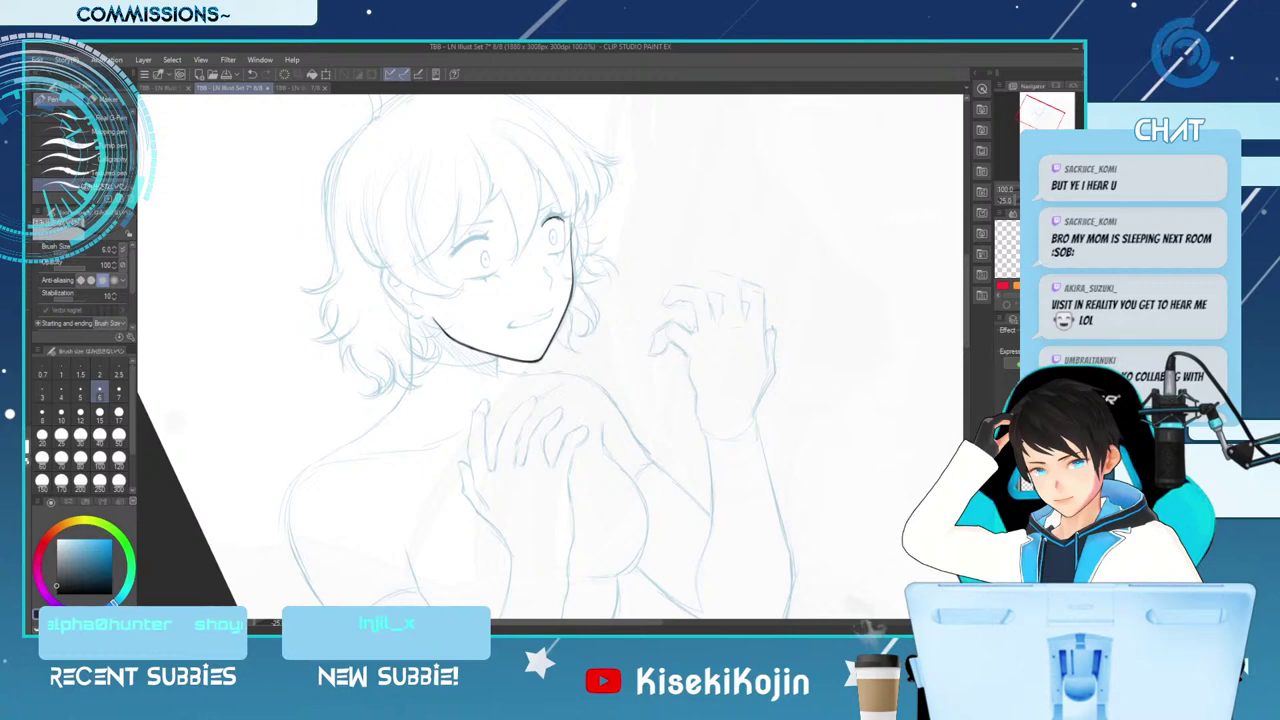
{"action": "key", "text": "e"}
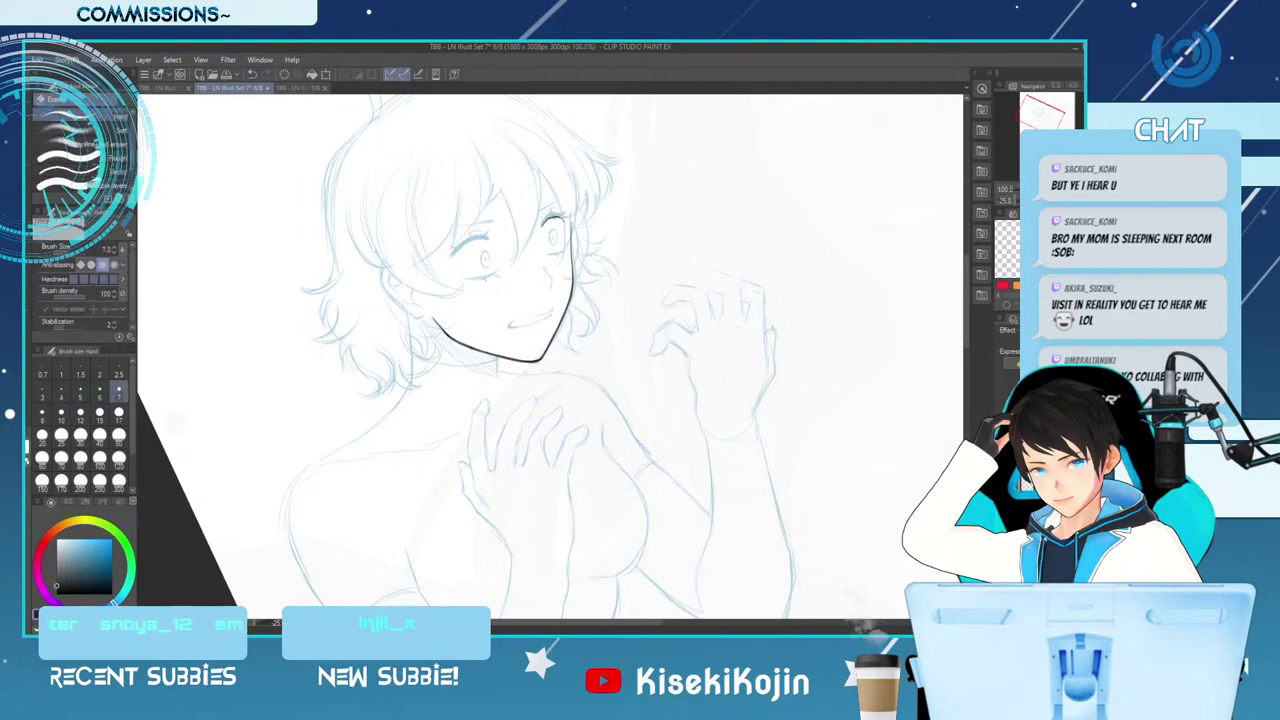
{"action": "key", "text": "p"}
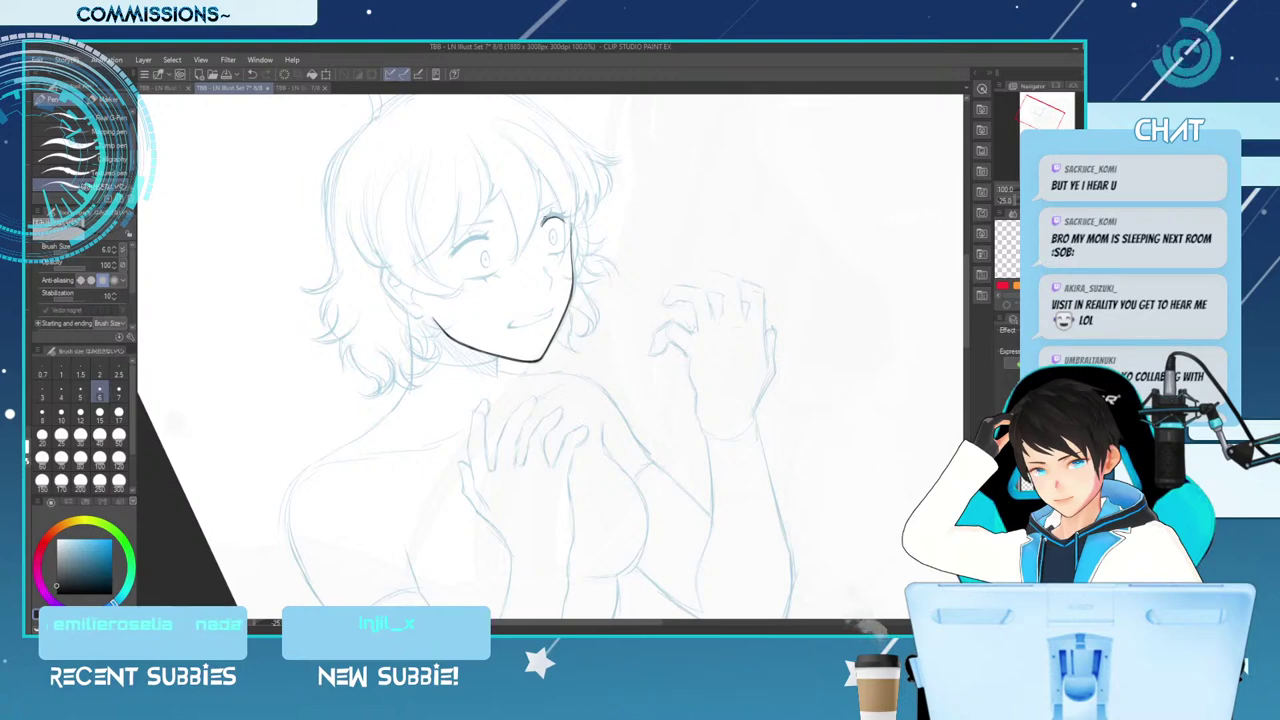
Add individual upper lashes to the far eye with the pen at size 5 and trim them with the eraser at size 7
{"action": "key", "text": "bracketleft"}
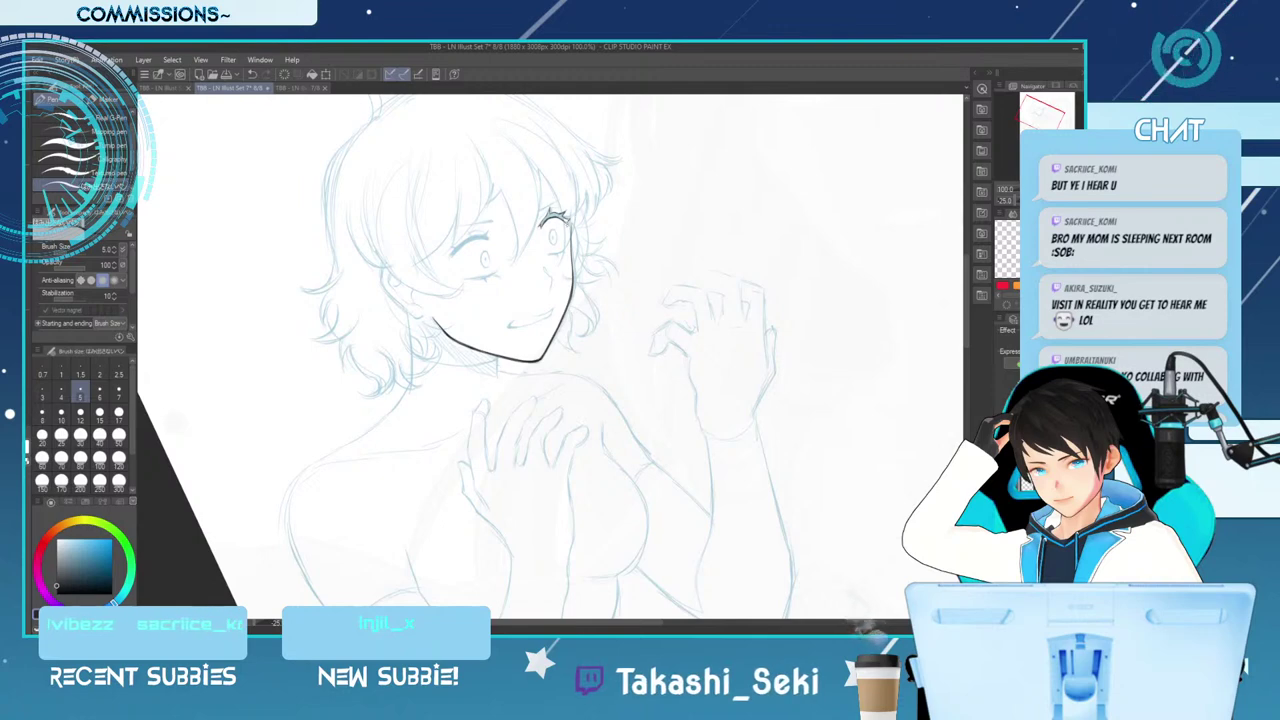
{"action": "key", "text": "e"}
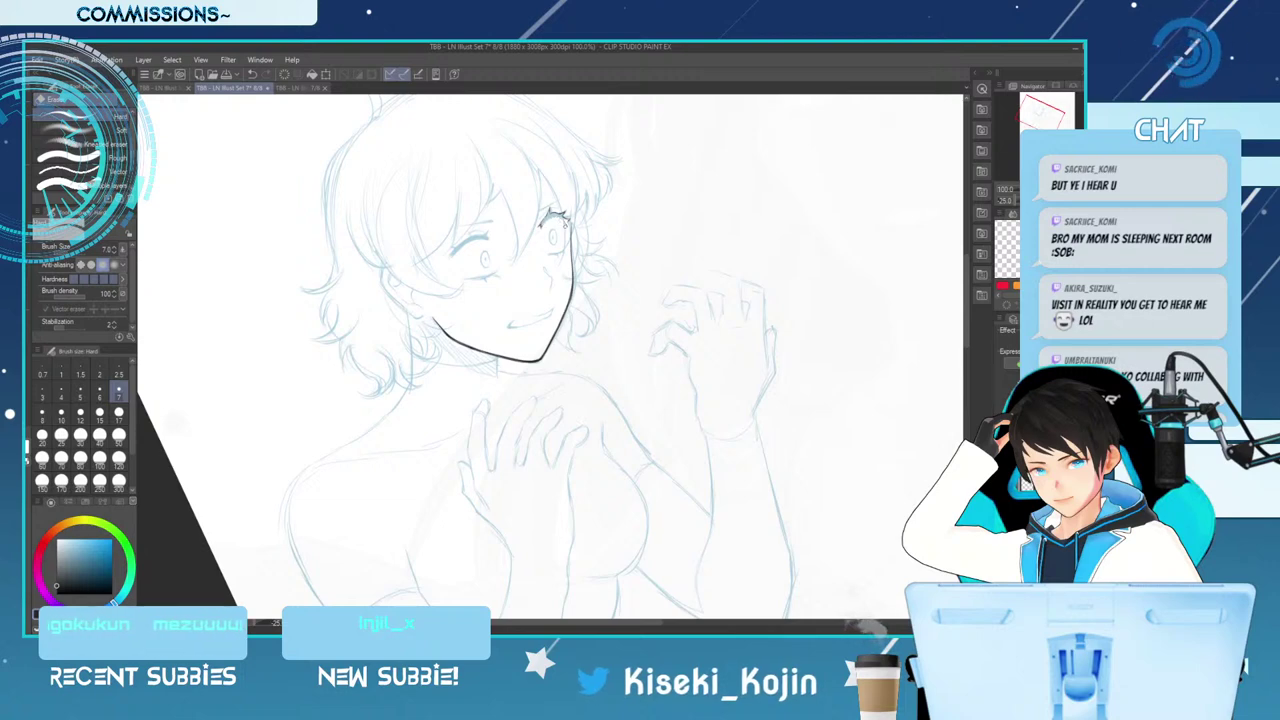
{"action": "key", "text": "p"}
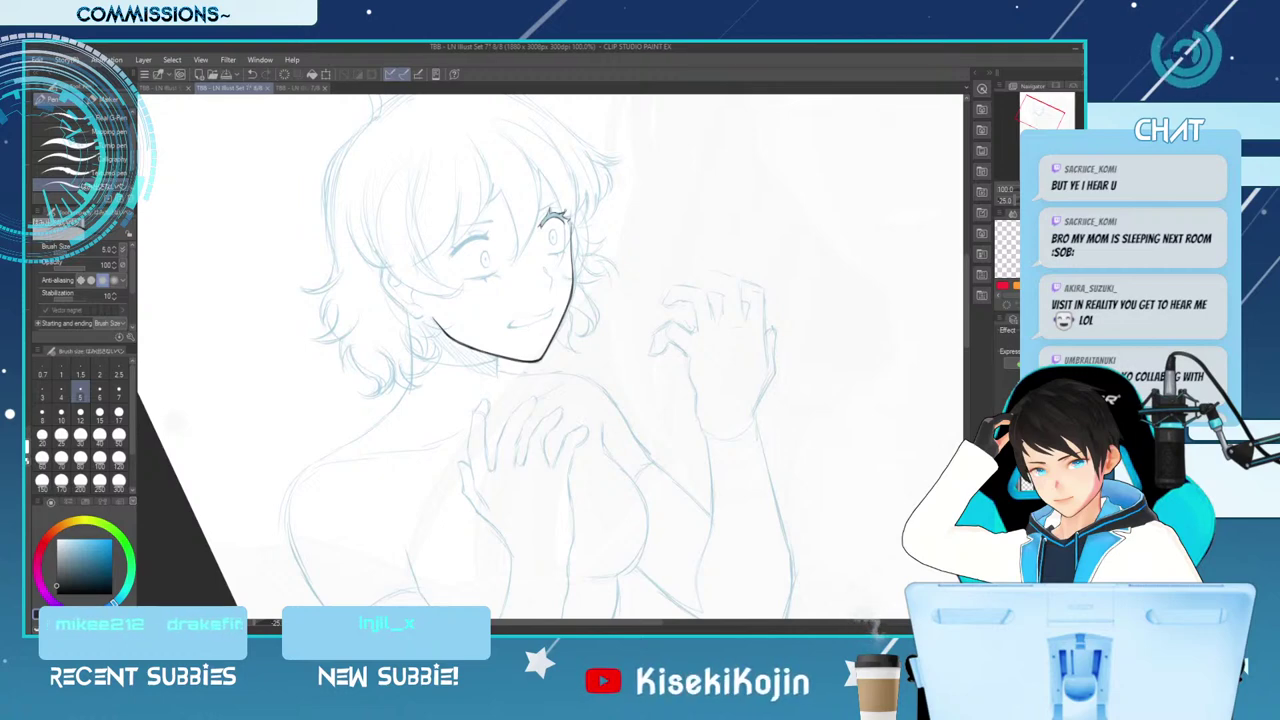
Ink the far eye's lower lash line and lashes with the pen at size 4, cleaning them with the eraser down to size 3
{"action": "key", "text": "bracketleft"}
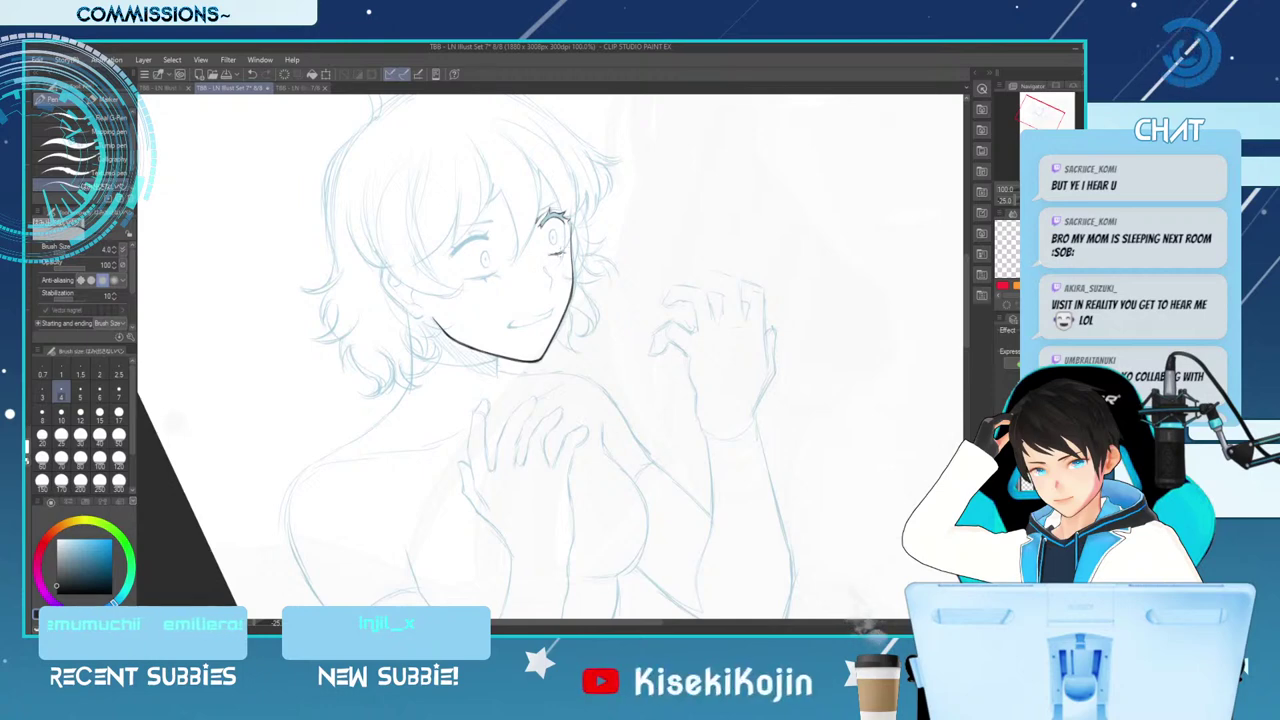
{"action": "key", "text": "e"}
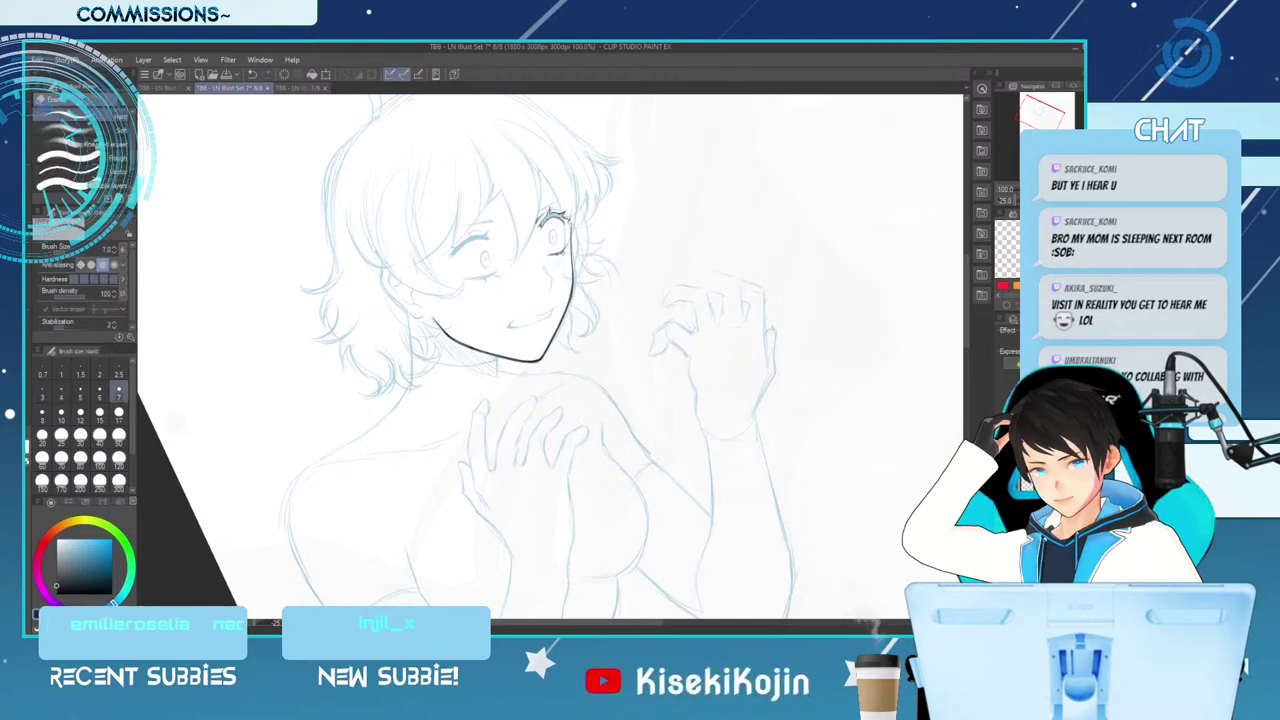
{"action": "key", "text": "p"}
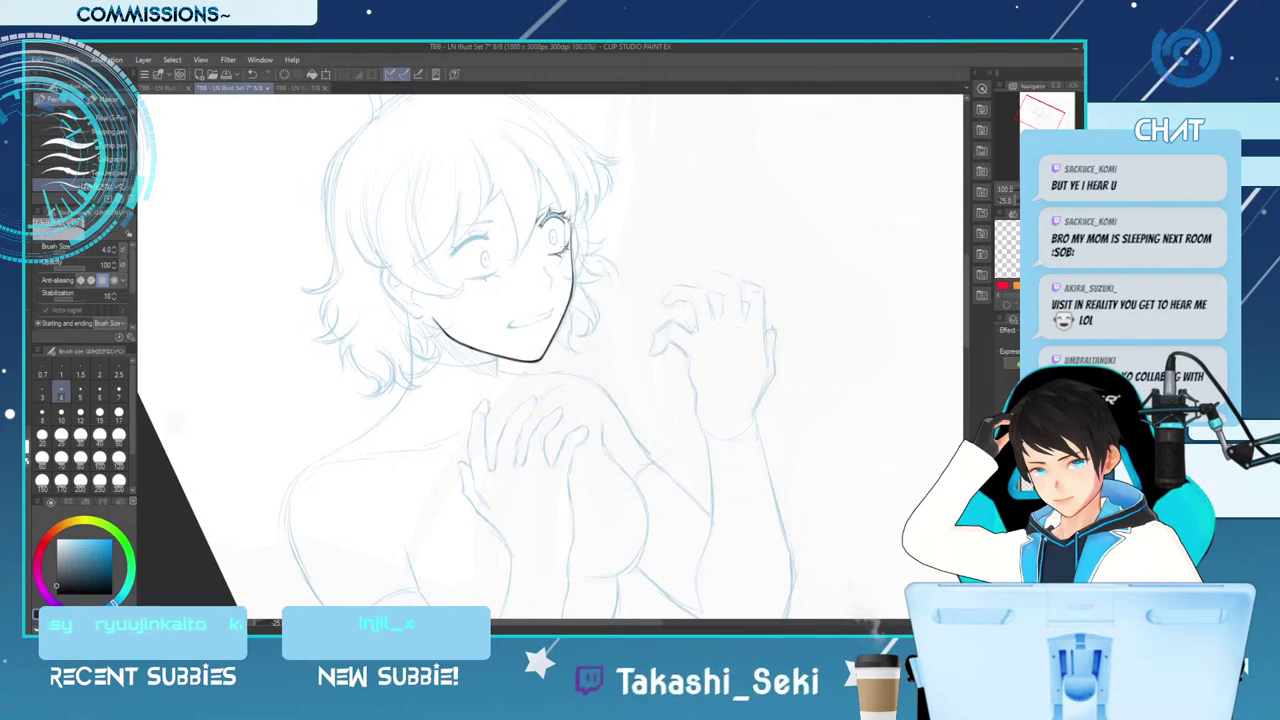
{"action": "key", "text": "e"}
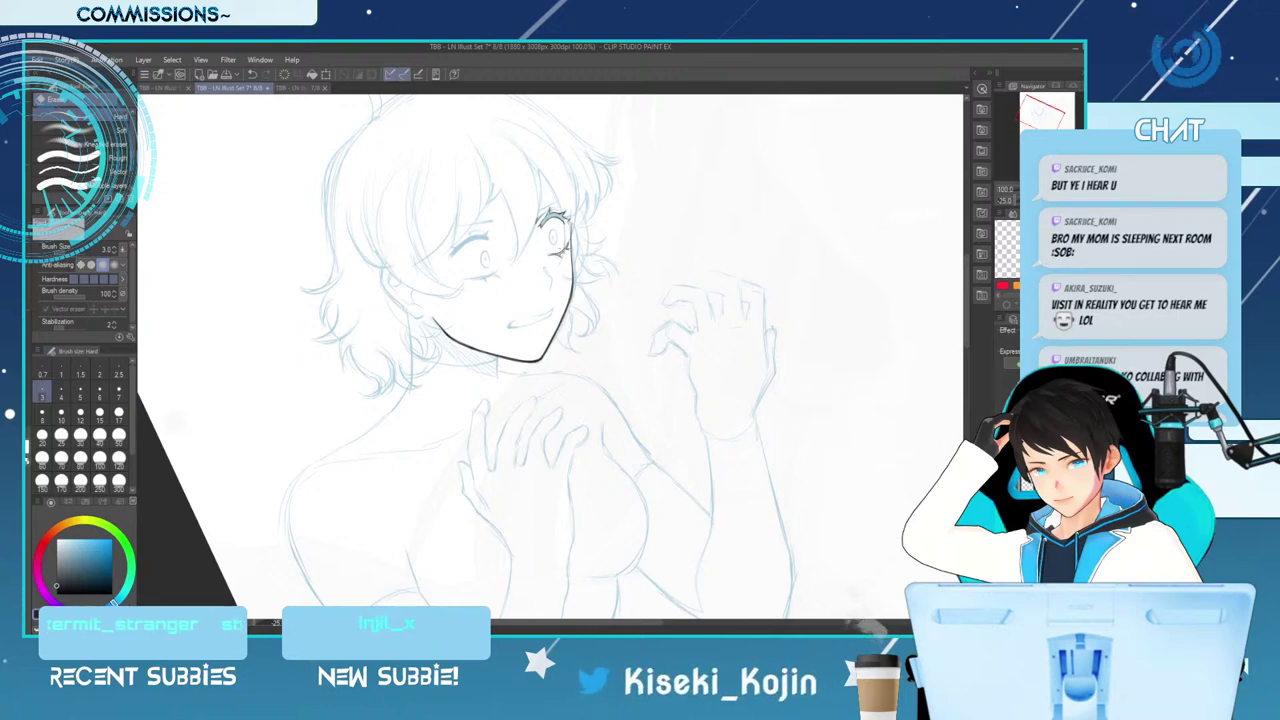
Ink the far eye's iris and pupil with the pen at size 4, undoing the unwanted extra stroke
{"action": "key", "text": "p"}
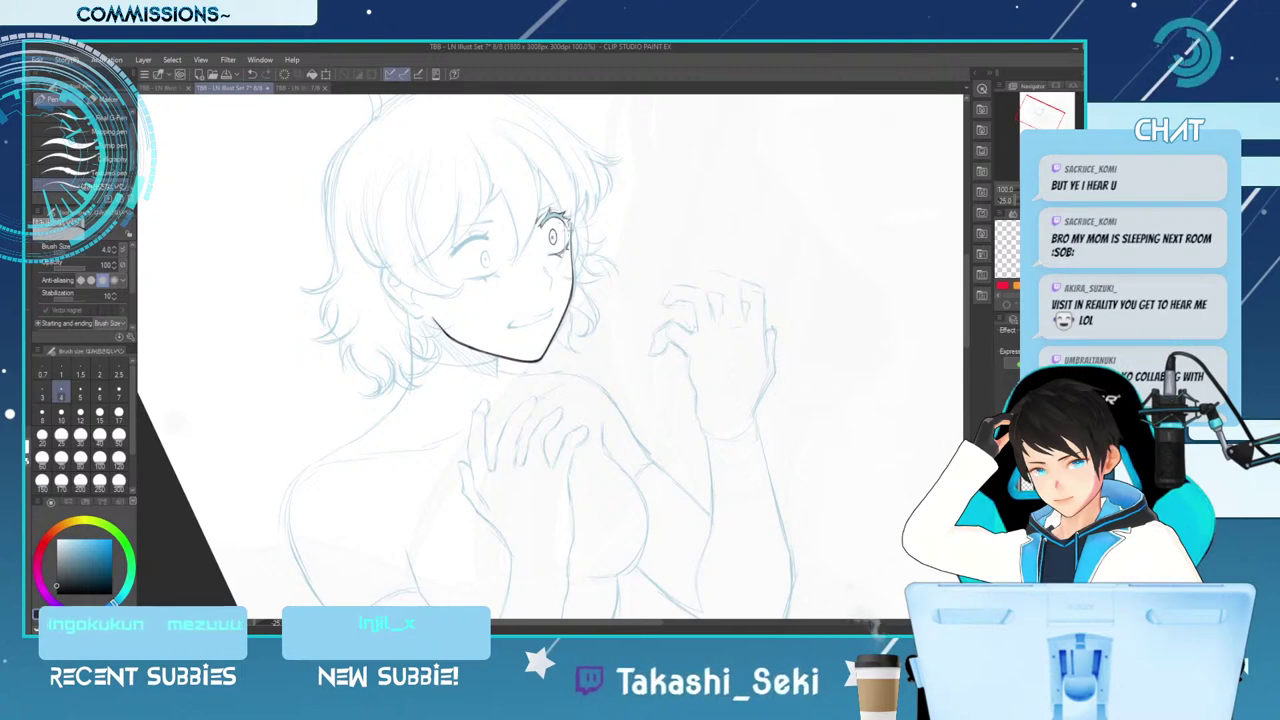
{"action": "left_click_drag", "start_coordinate": [558, 224], "coordinate": [567, 228]}
{"action": "key", "text": "ctrl+z"}
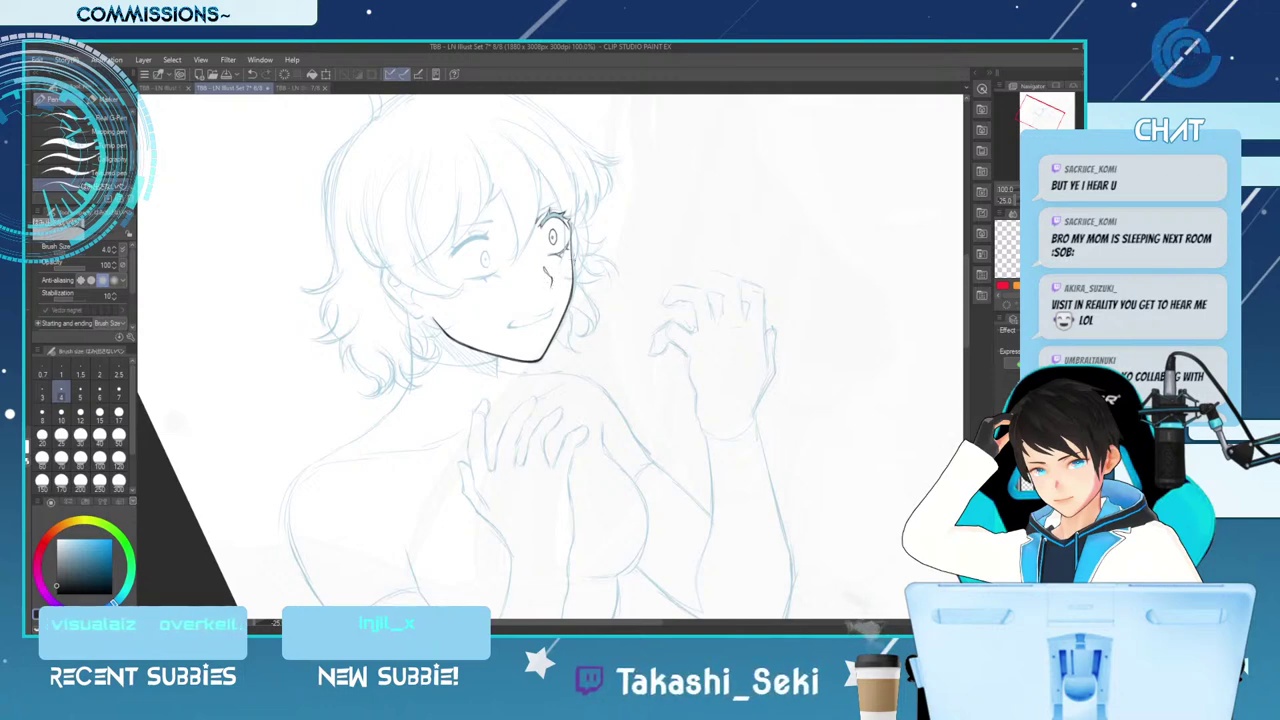
Refine the inked nose bridge and tip, repeatedly erasing strokes and redrawing them with the pen at size 4
{"action": "key", "text": "e"}
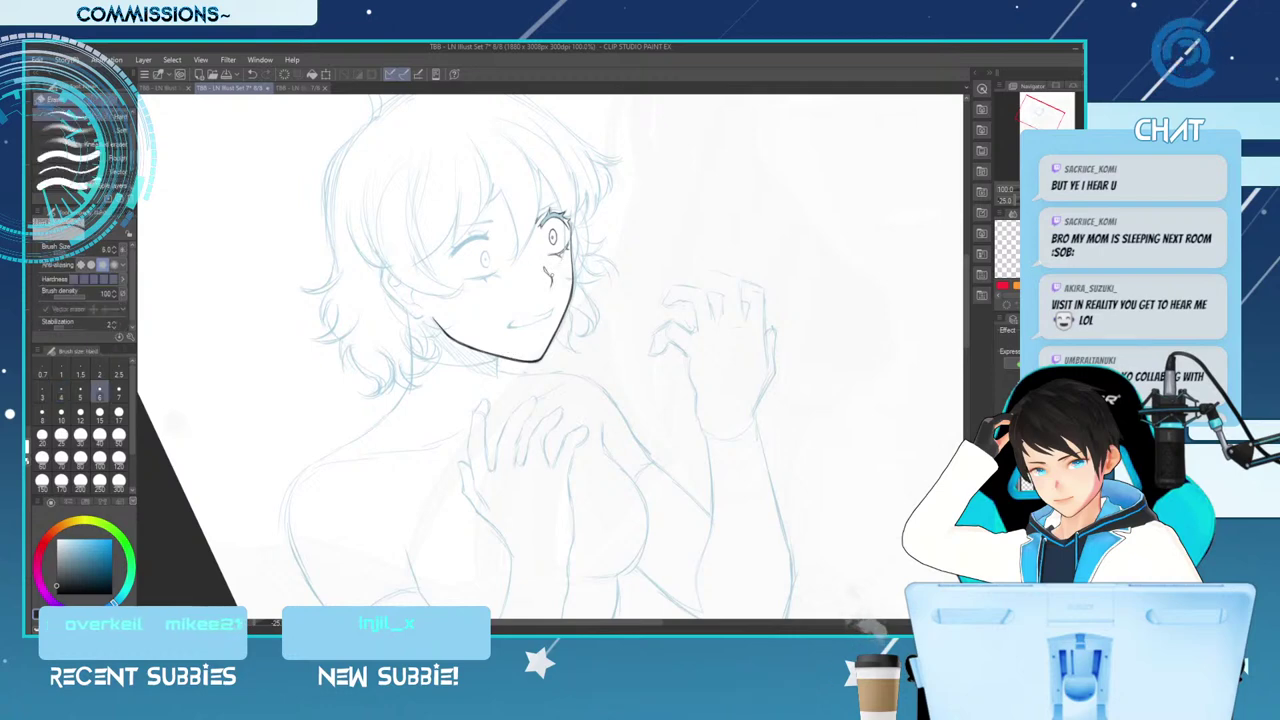
{"action": "key", "text": "p"}
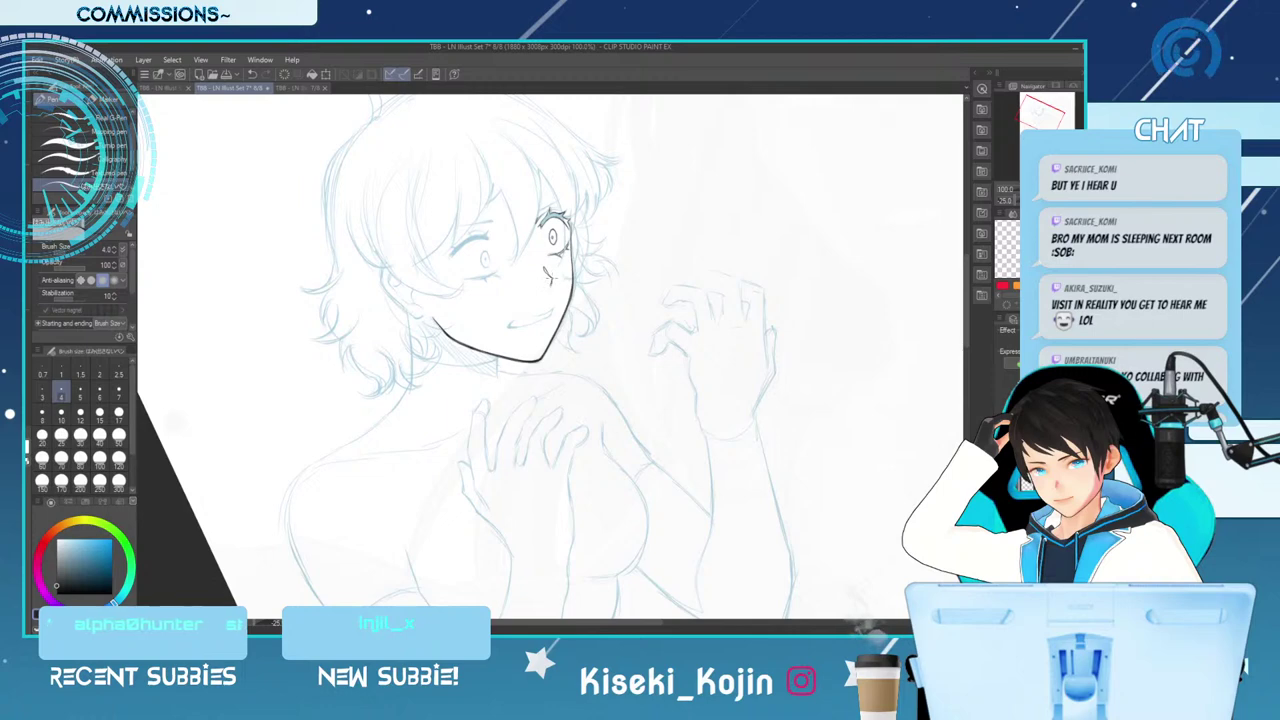
{"action": "key", "text": "e"}
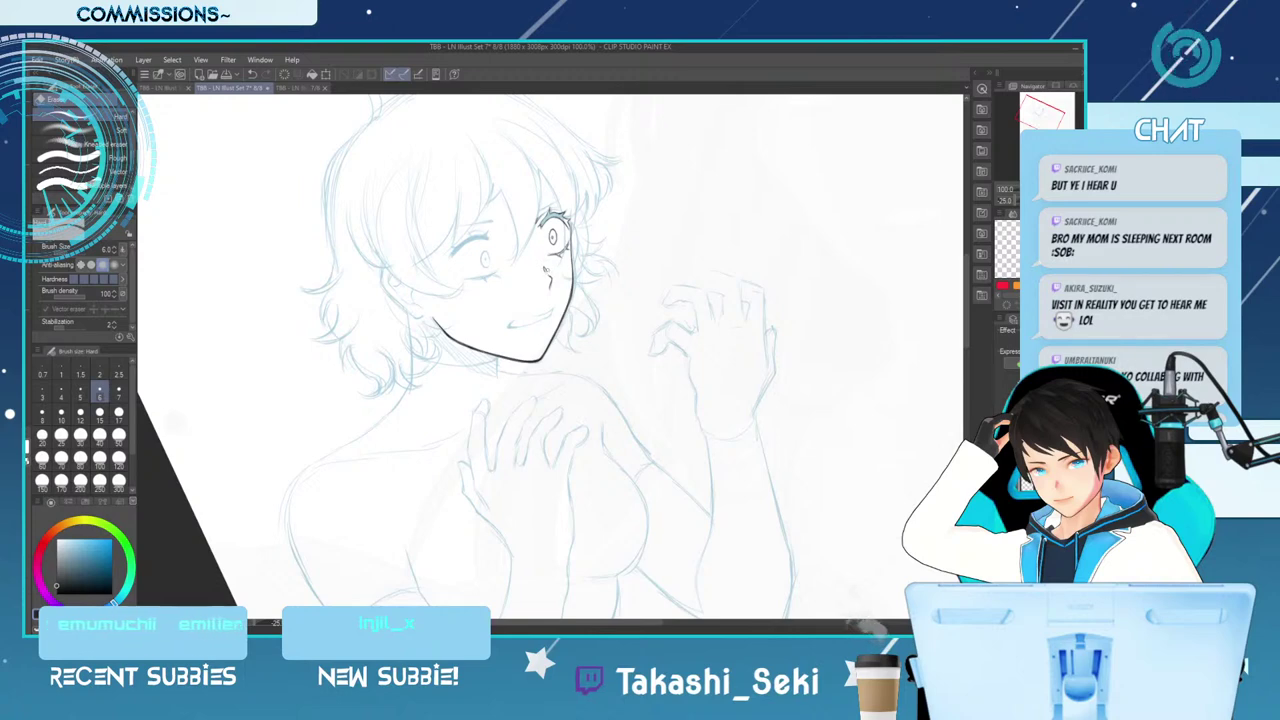
{"action": "key", "text": "p"}
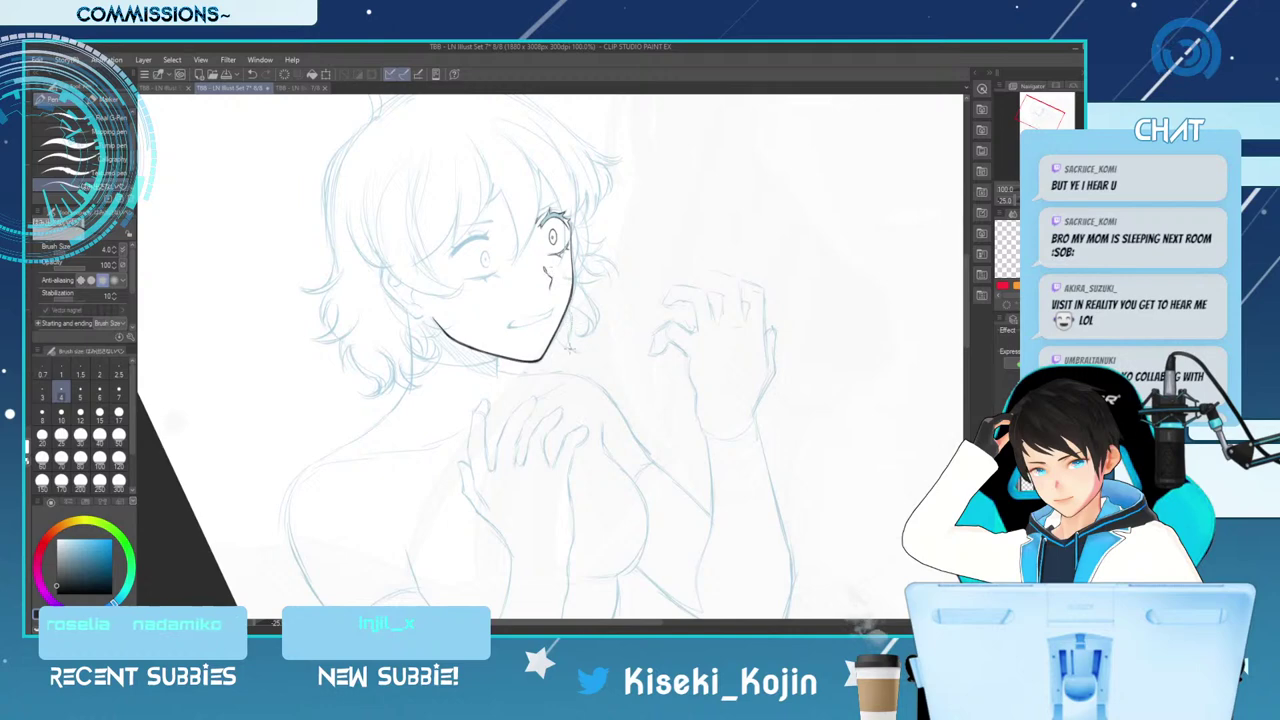
{"action": "key", "text": "e"}
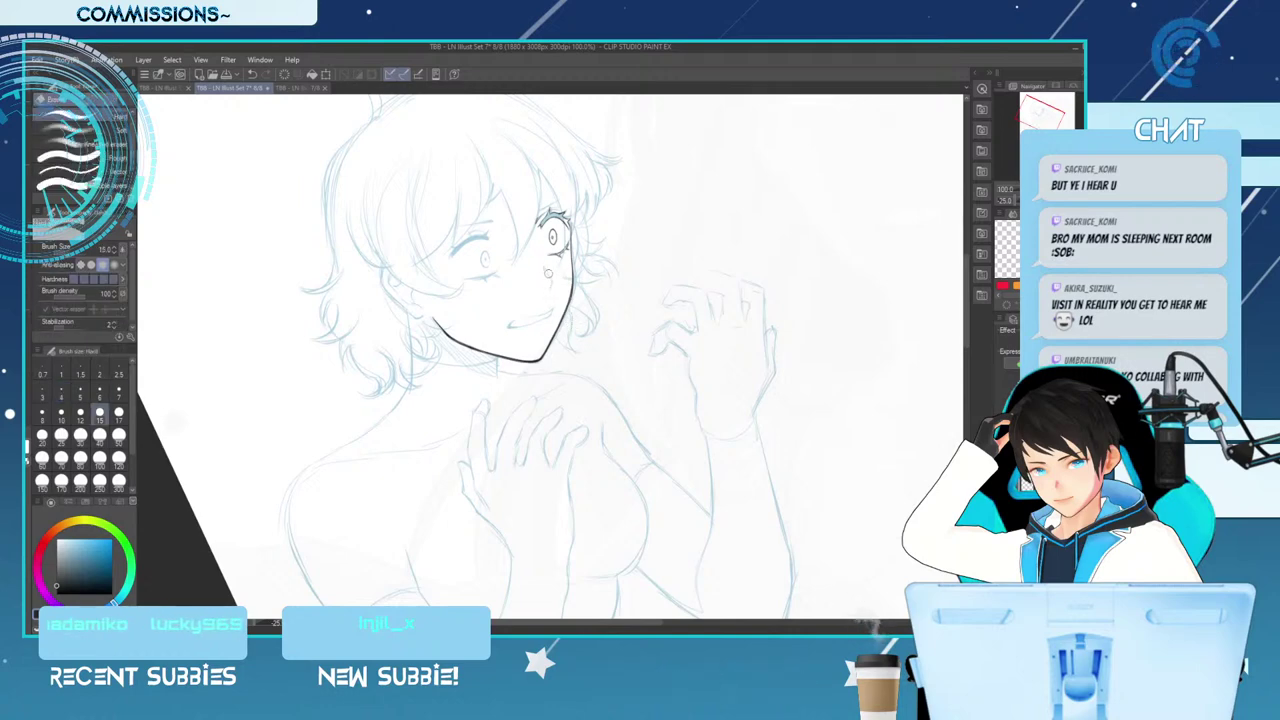
{"action": "key", "text": "p"}
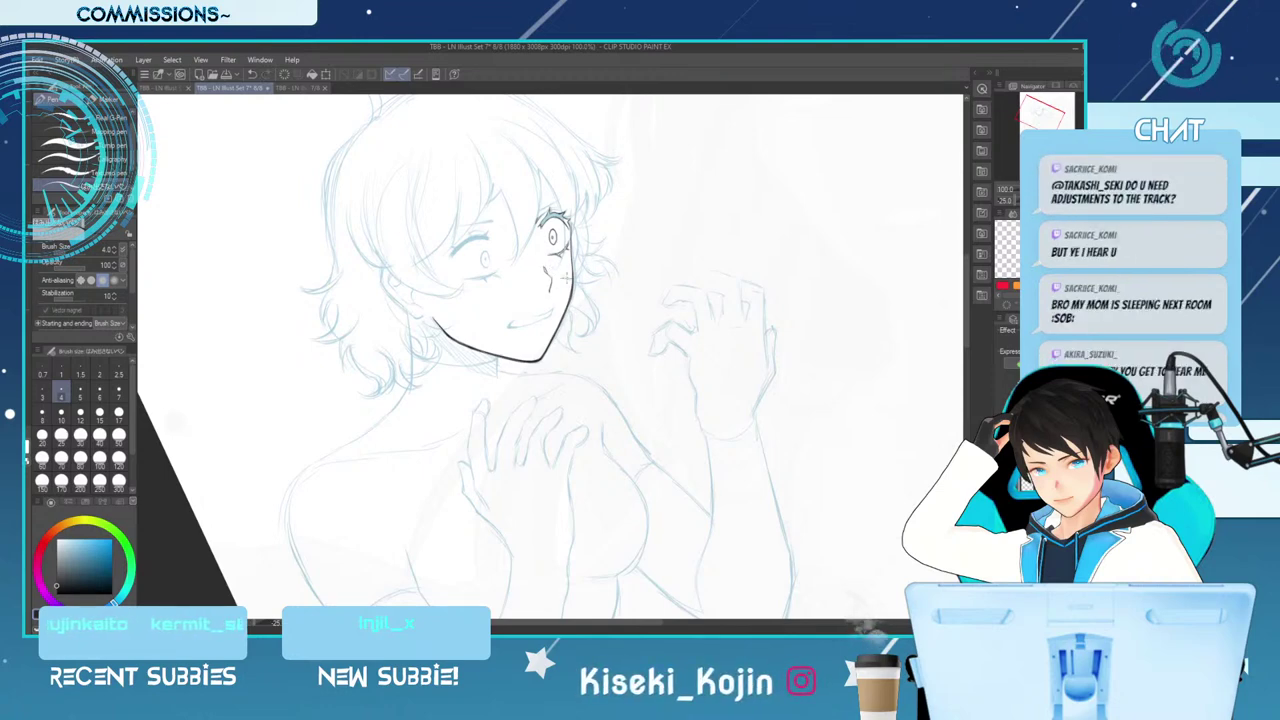
{"action": "key", "text": "e"}
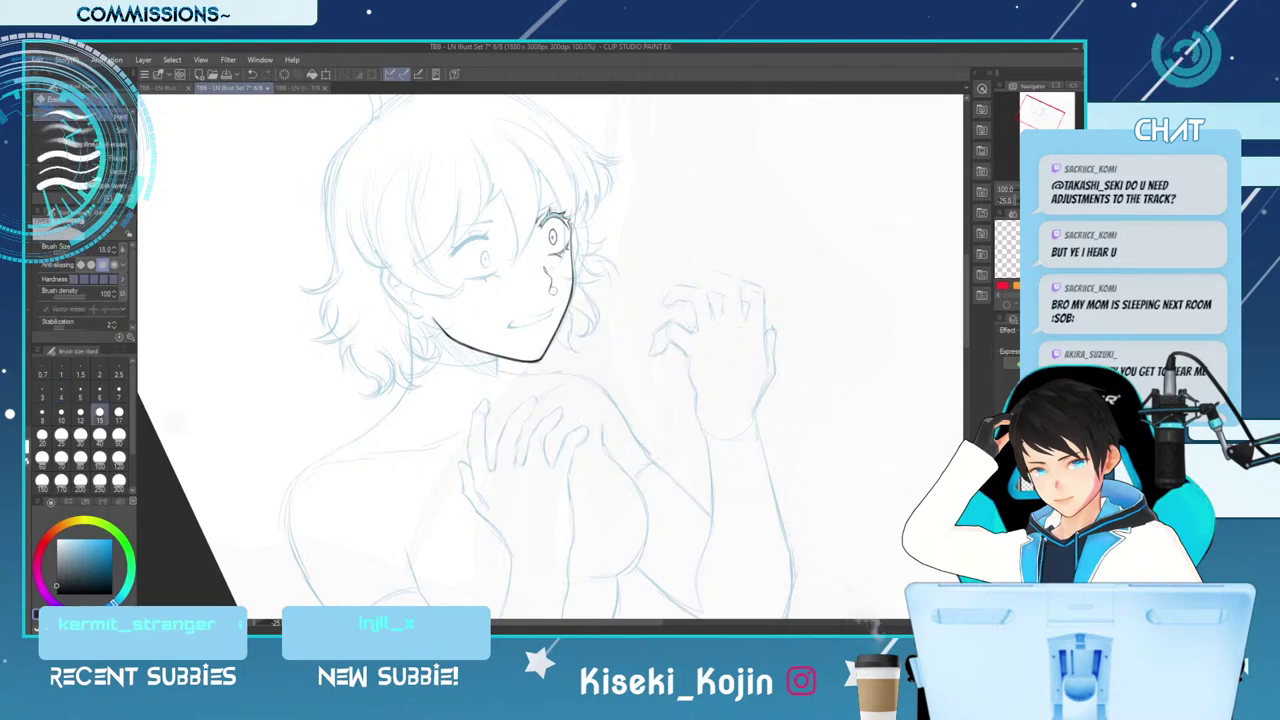
{"action": "key", "text": "p"}
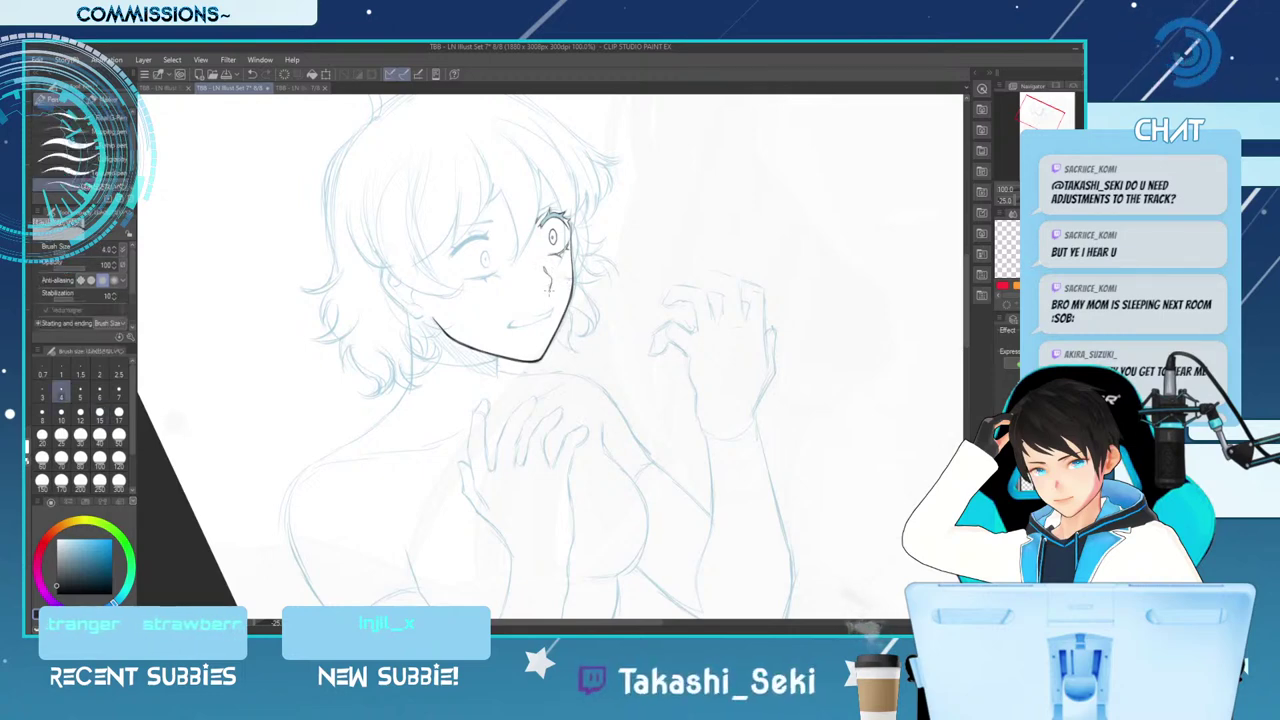
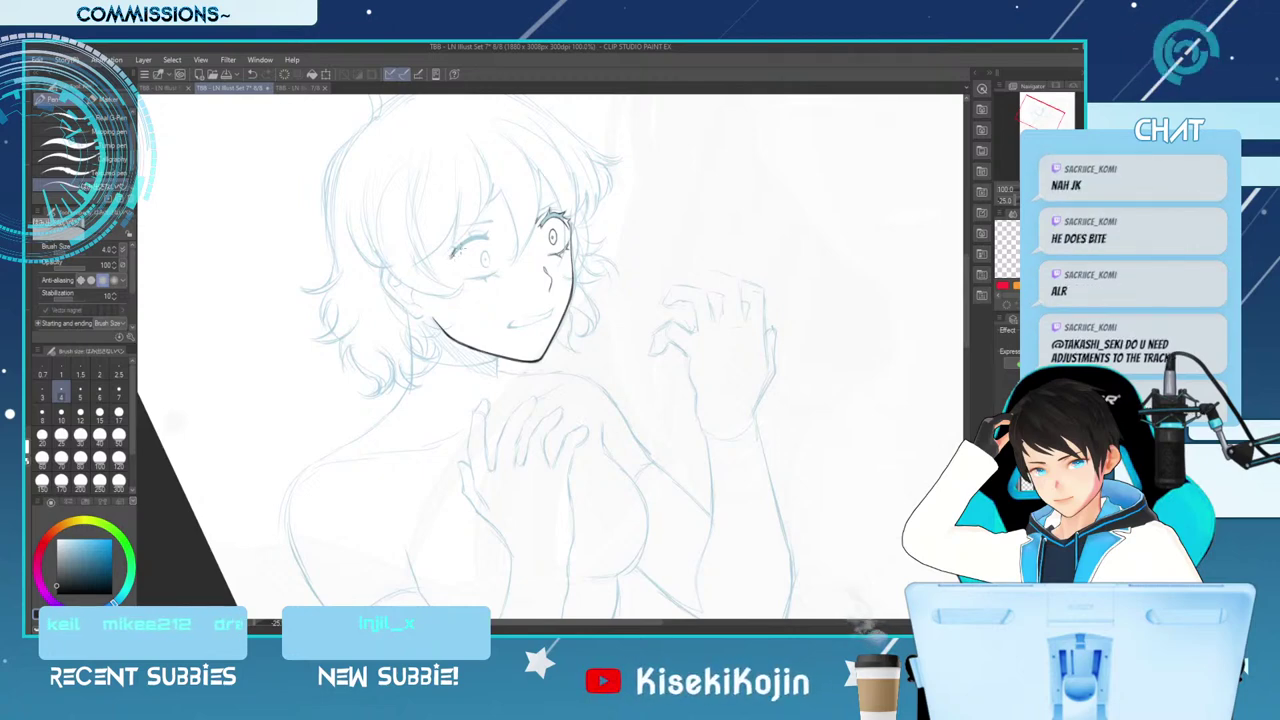
Ink the near eye's upper lash line and lashes with the pen at size 4, tidying the strokes with the eraser at size 7
{"action": "left_click_drag", "start_coordinate": [452, 256], "coordinate": [462, 242]}
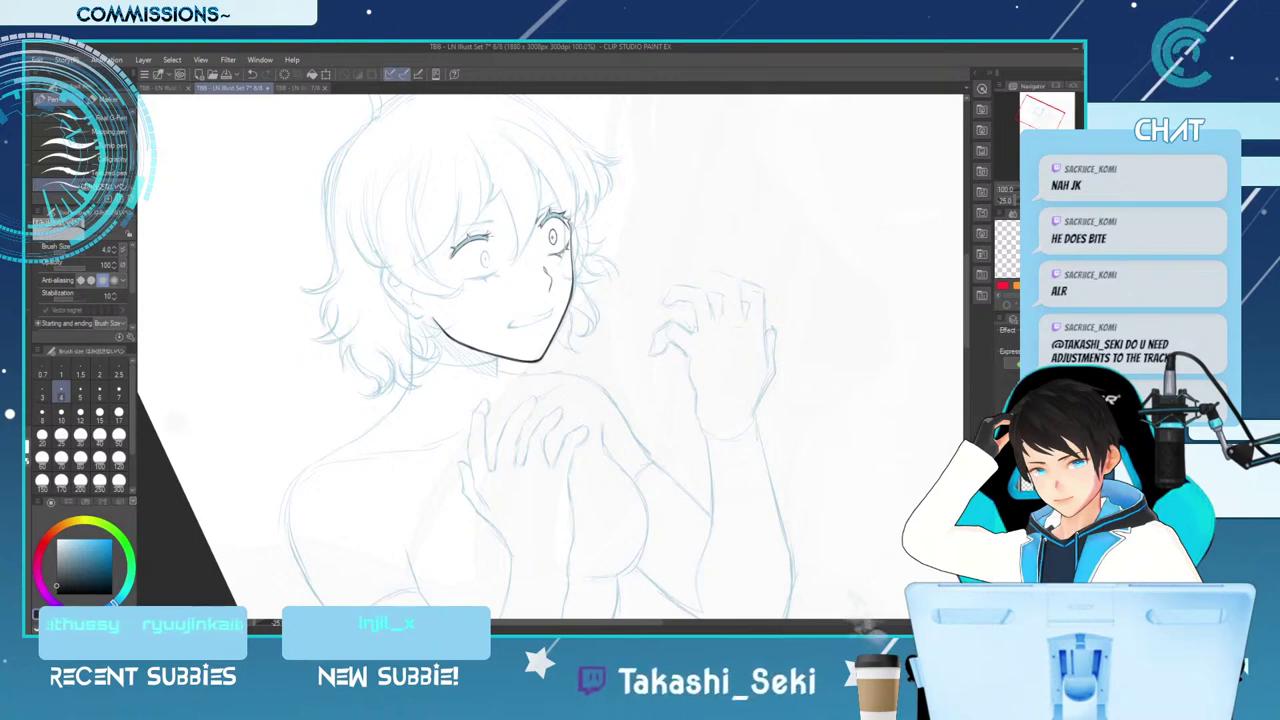
{"action": "key", "text": "e"}
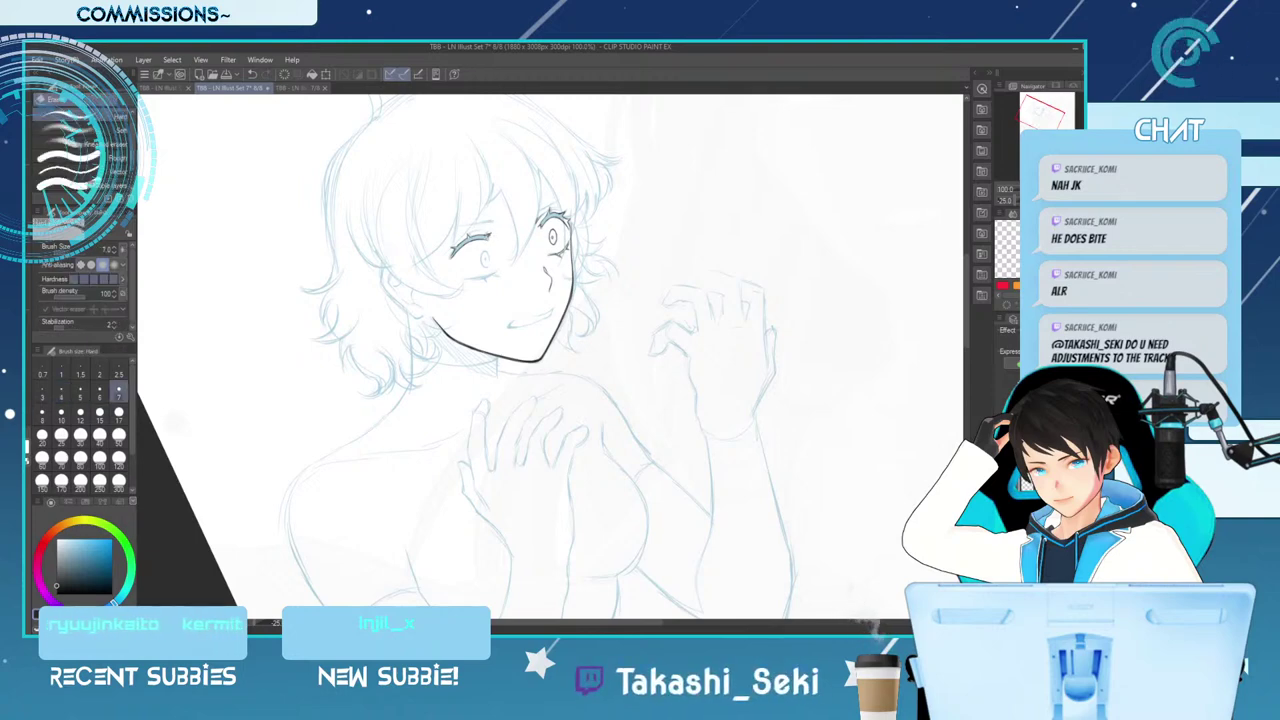
{"action": "key", "text": "p"}
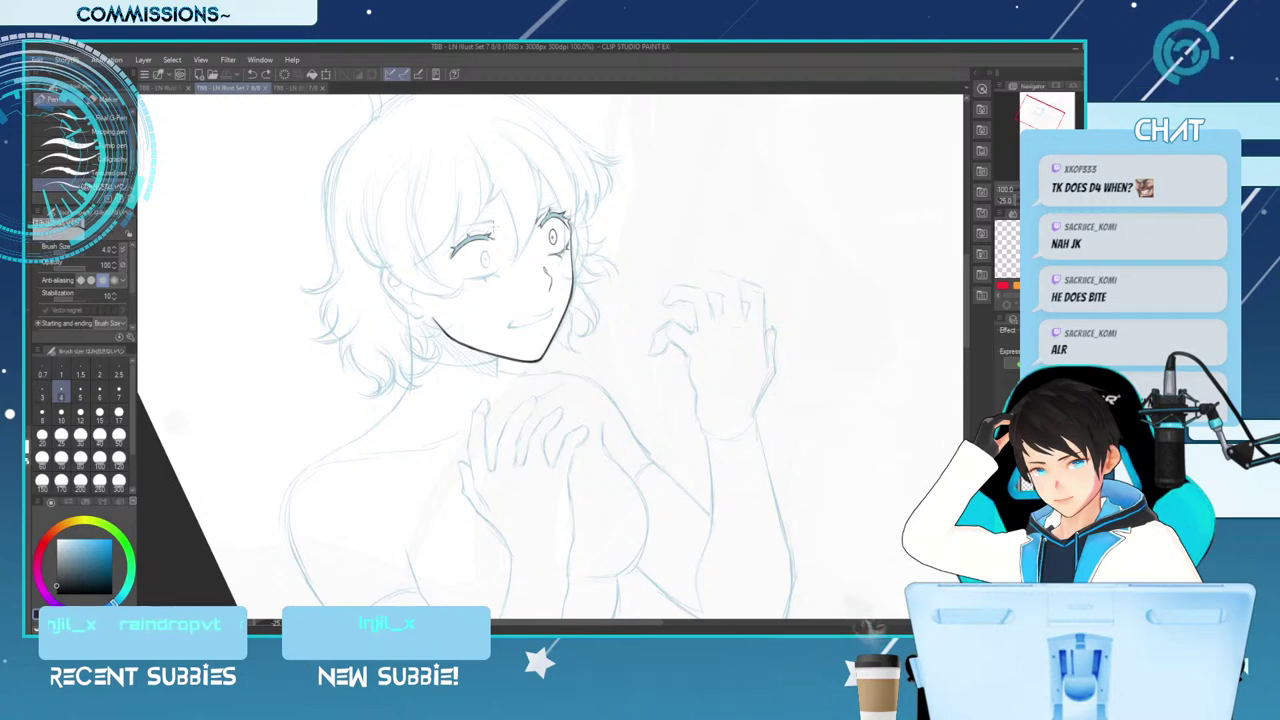
{"action": "left_click_drag", "start_coordinate": [700, 300], "coordinate": [738, 258]}
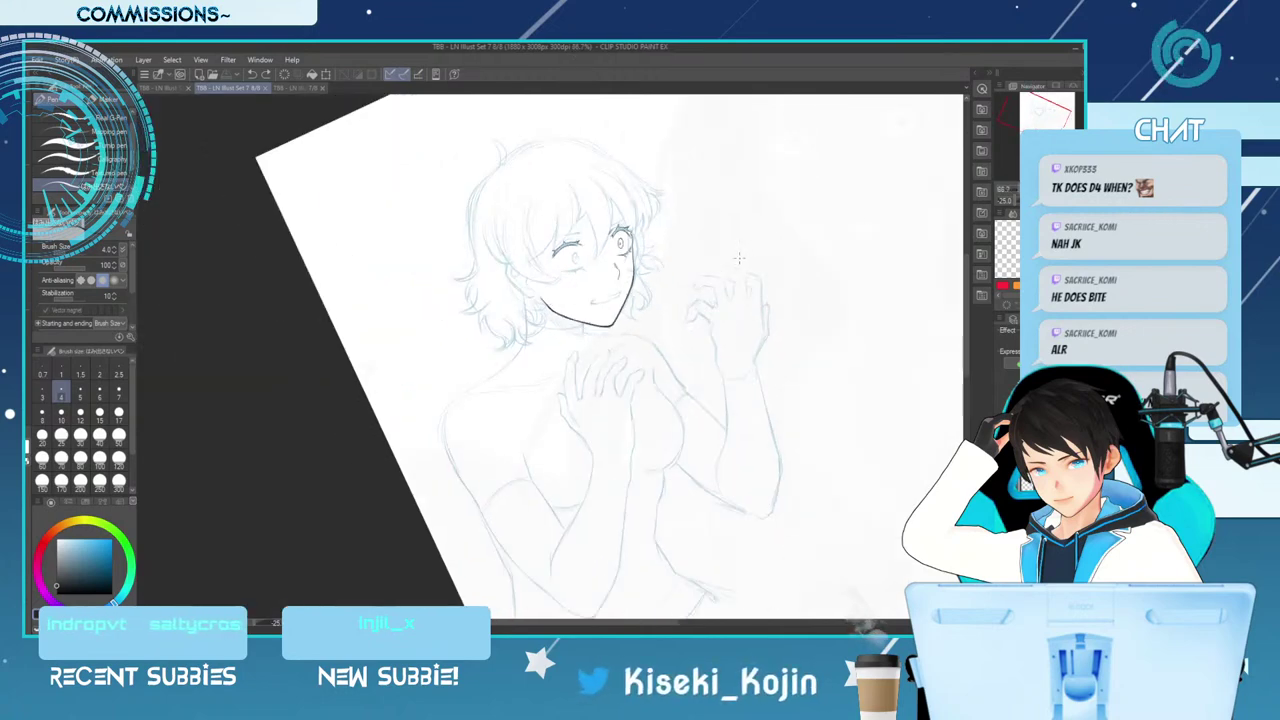